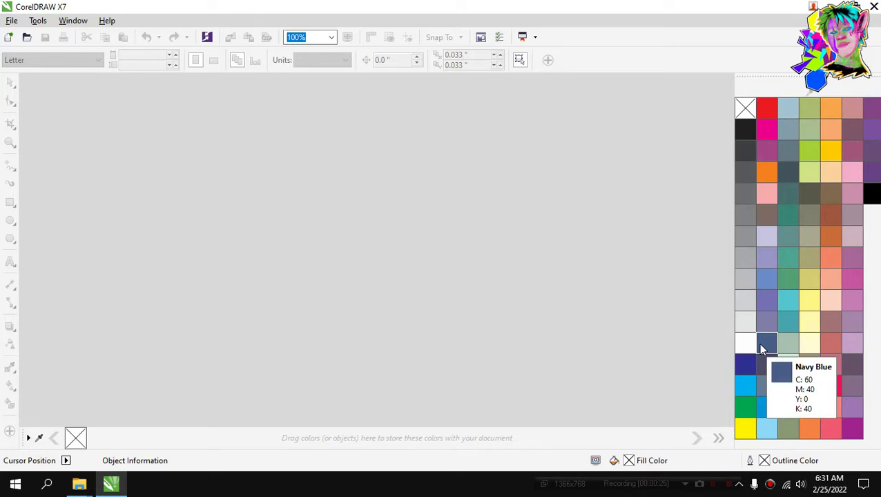
key(XF86AudioLowerVolume)
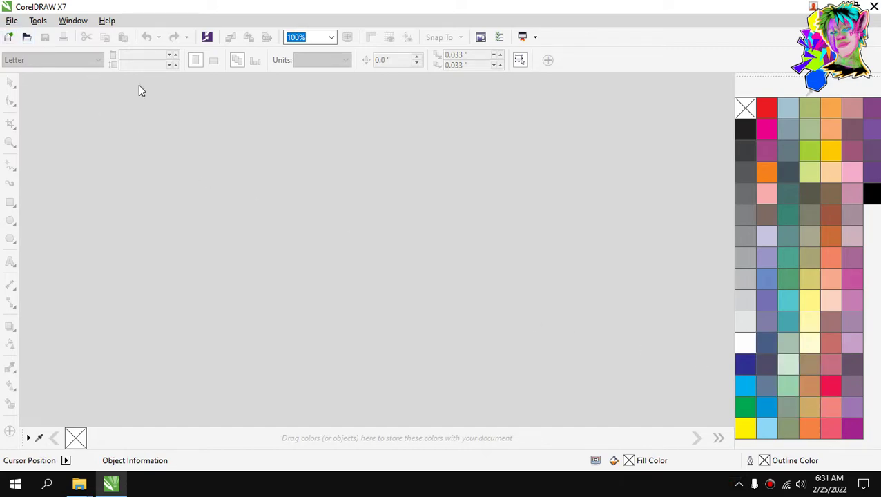
click(8, 37)
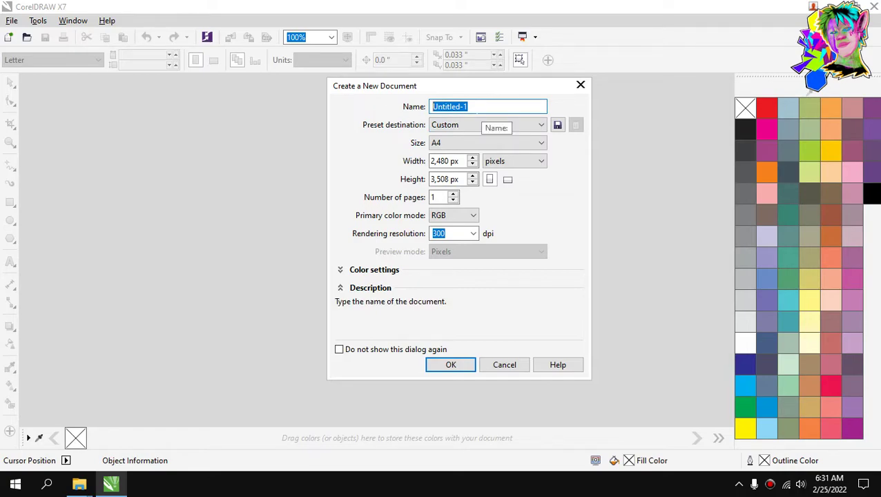
click(579, 85)
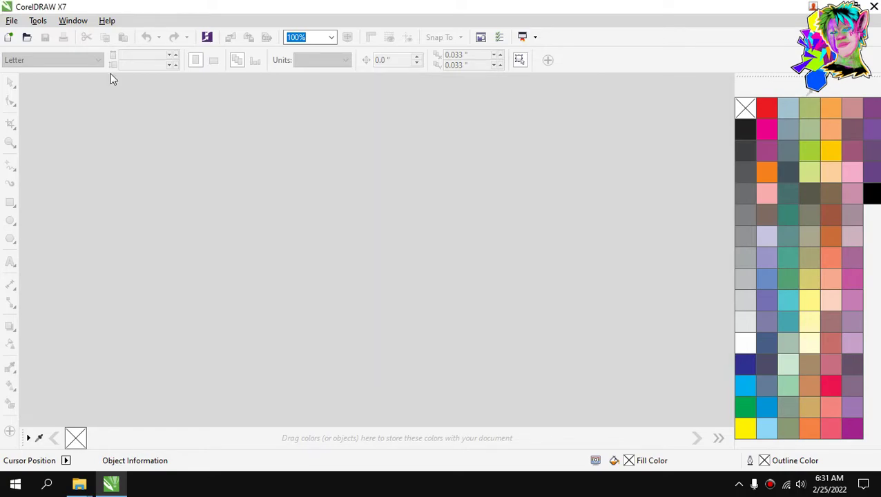
Create a new A4 portrait document named "nft proj 2" in RGB at 300 dpi.
click(10, 39)
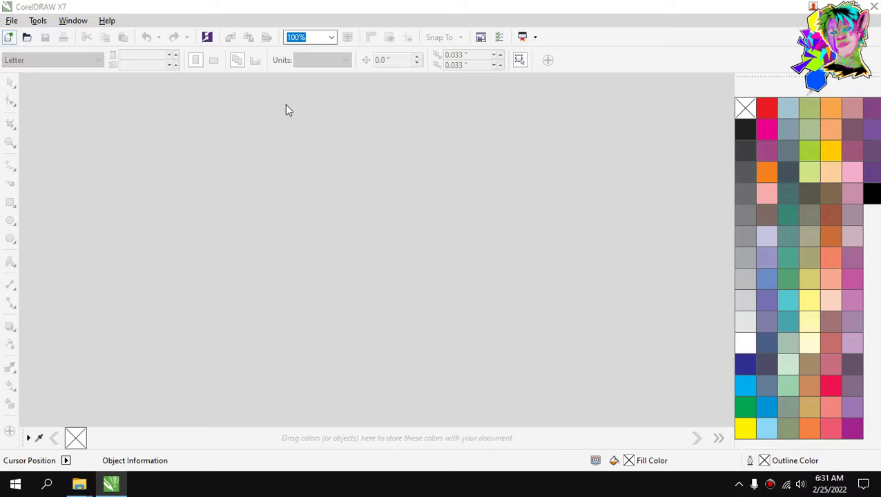
drag(414, 88, 434, 83)
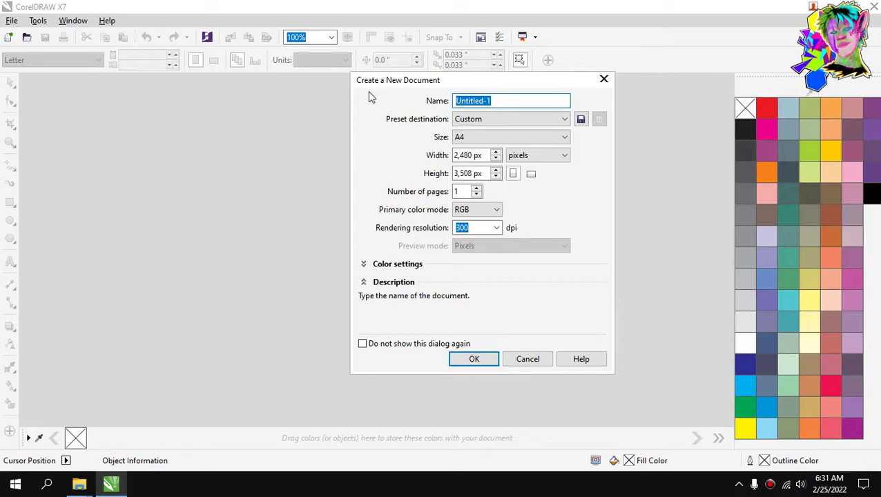
text(nft proj 2)
key(Return)
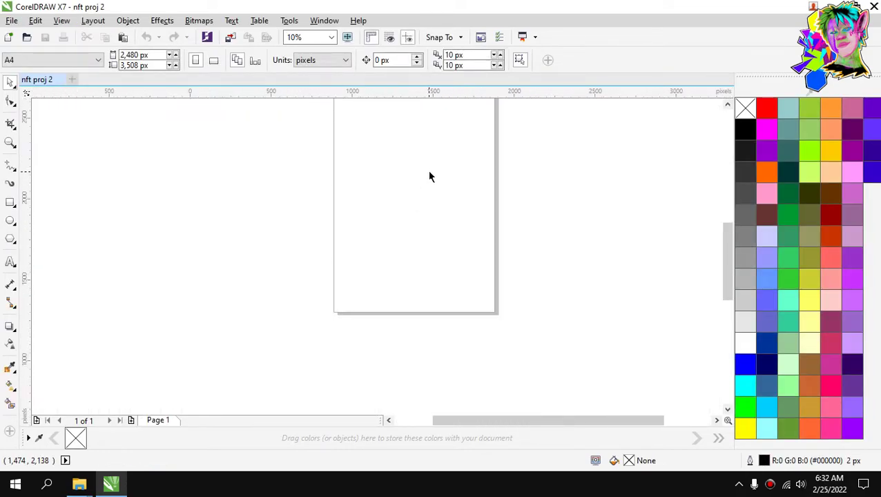
scroll(430, 175, up, 2)
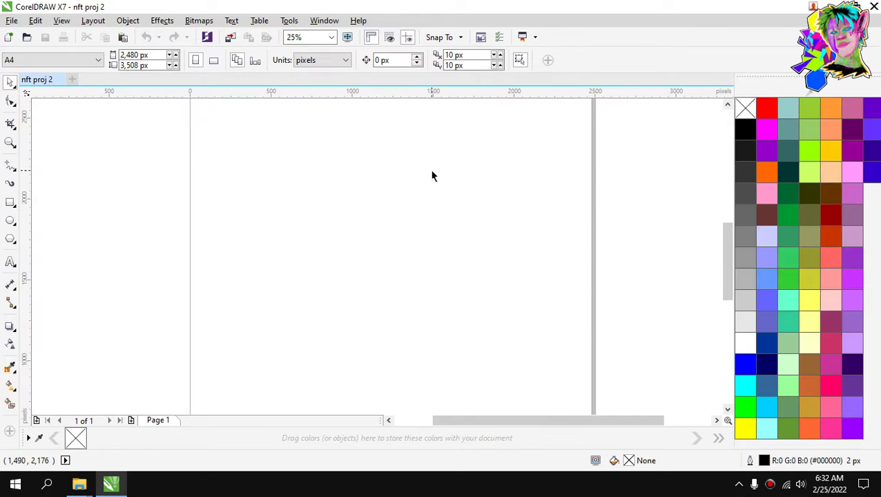
key(XF86AudioLowerVolume)
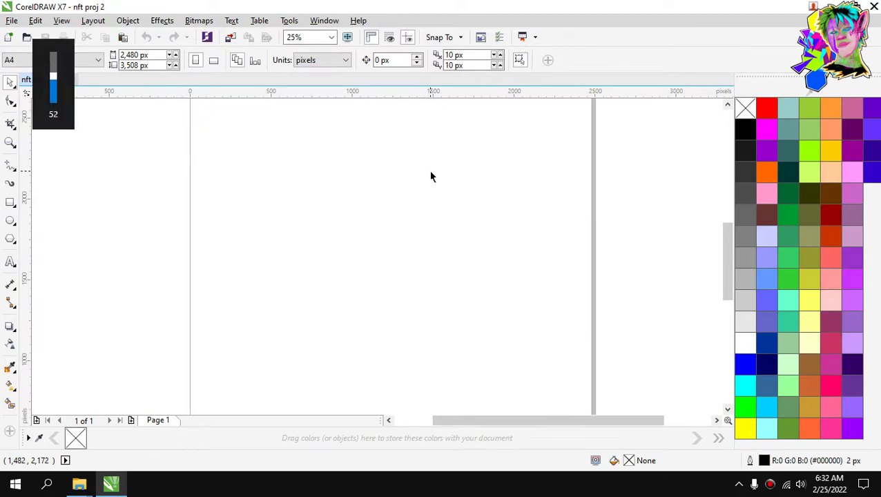
key(XF86AudioLowerVolume)
key(XF86AudioLowerVolume)
key(XF86AudioLowerVolume)
key(XF86AudioRaiseVolume)
key(XF86AudioRaiseVolume)
key(XF86AudioRaiseVolume)
scroll(428, 207, down, 3)
scroll(433, 200, up, 1)
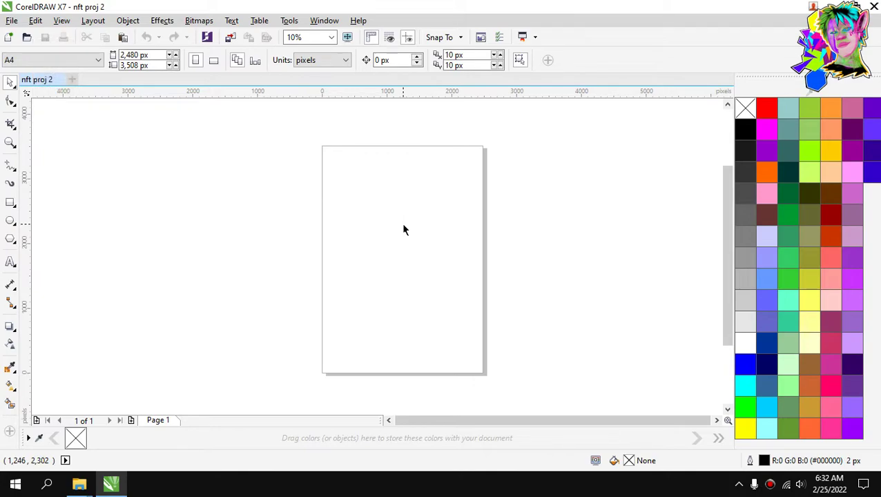
scroll(406, 221, up, 2)
scroll(402, 210, down, 2)
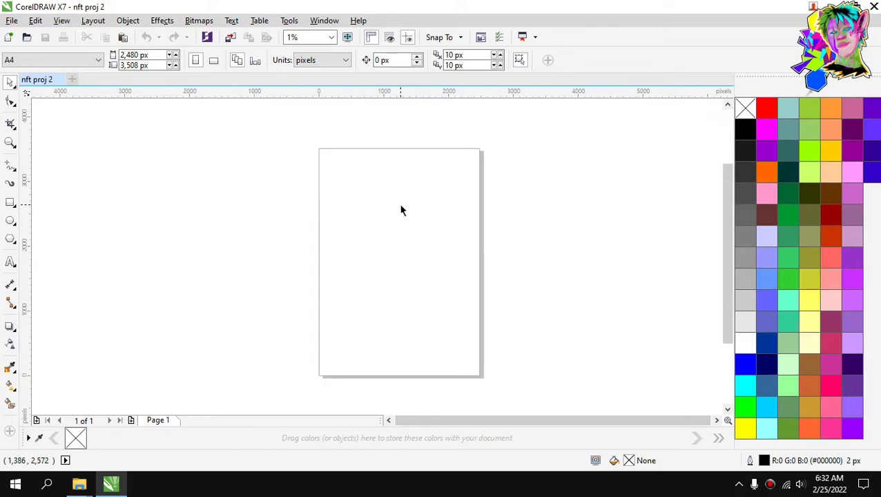
scroll(348, 215, up, 1)
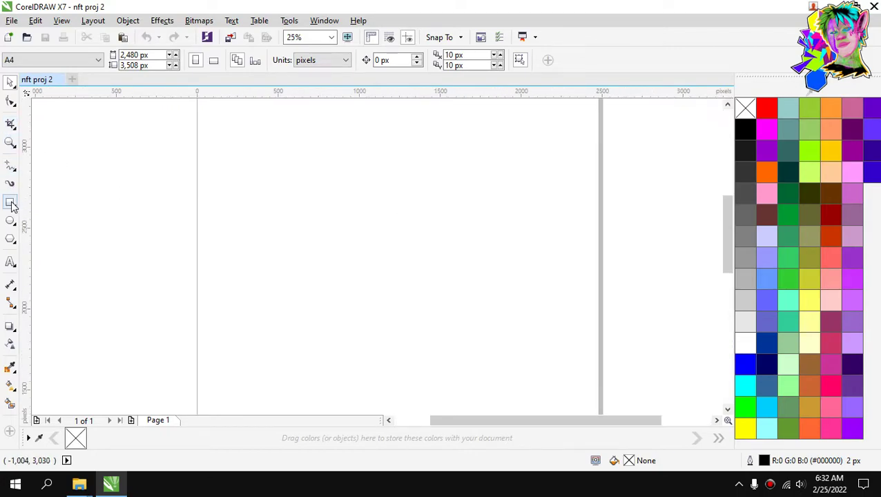
Draw a horizontal ellipse about 724 × 386 px in the upper part of the page.
mouse_move(11, 225)
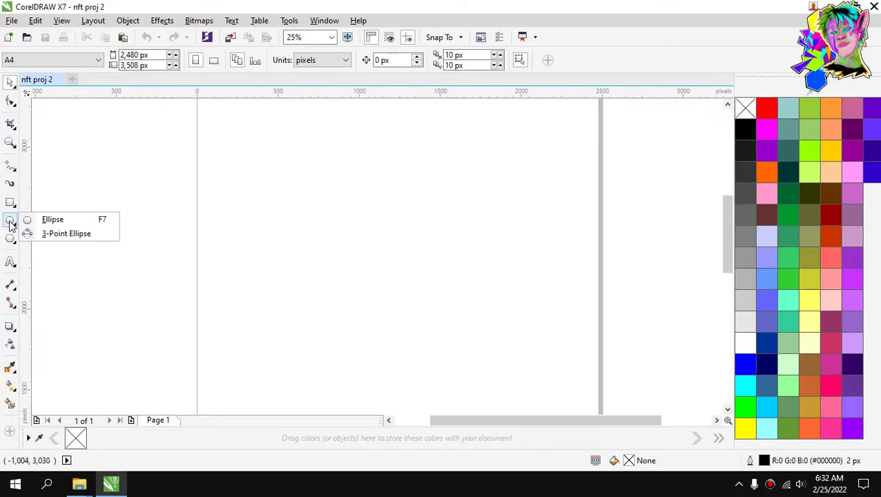
click(73, 234)
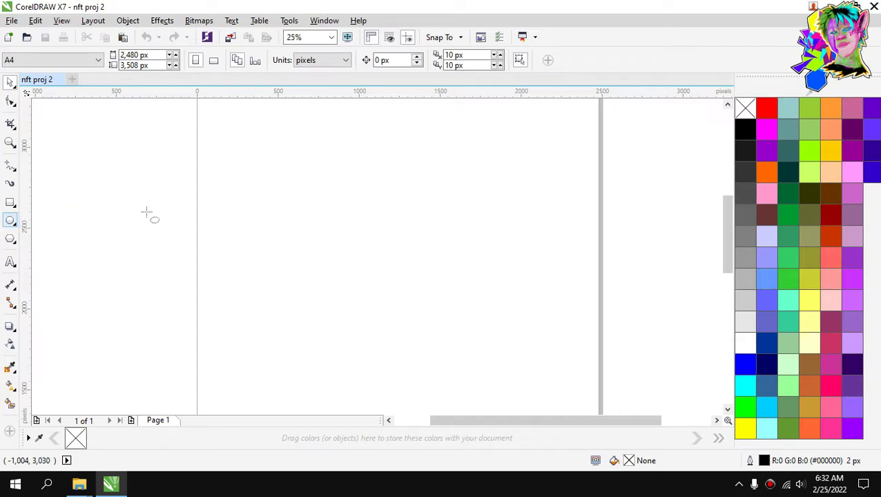
scroll(364, 174, down, 2)
scroll(362, 172, up, 3)
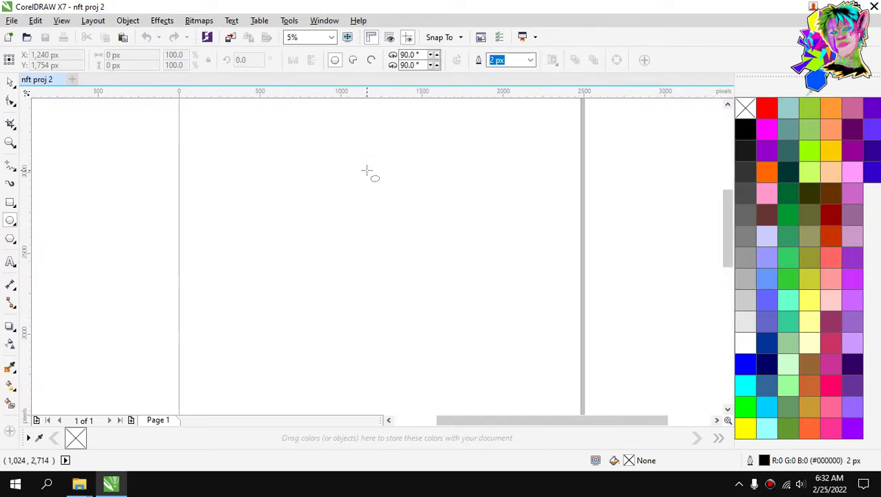
scroll(359, 168, down, 2)
scroll(358, 146, up, 2)
scroll(298, 188, down, 1)
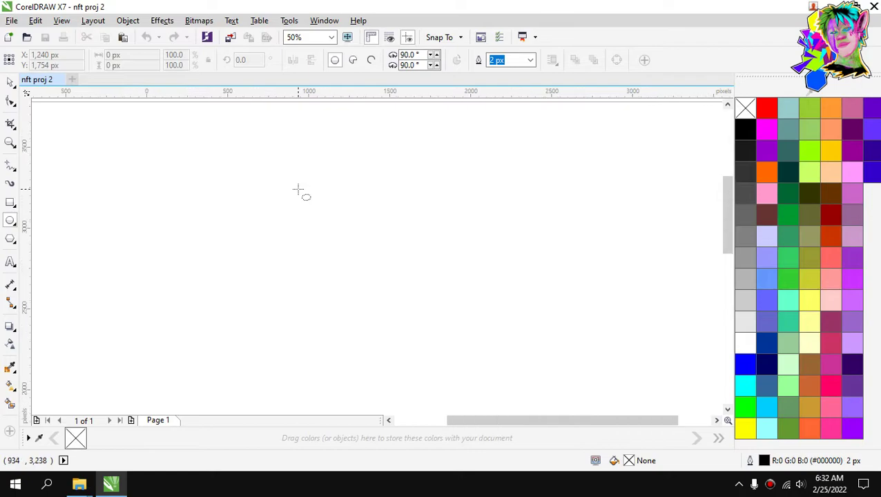
scroll(294, 178, up, 1)
drag(176, 206, 410, 331)
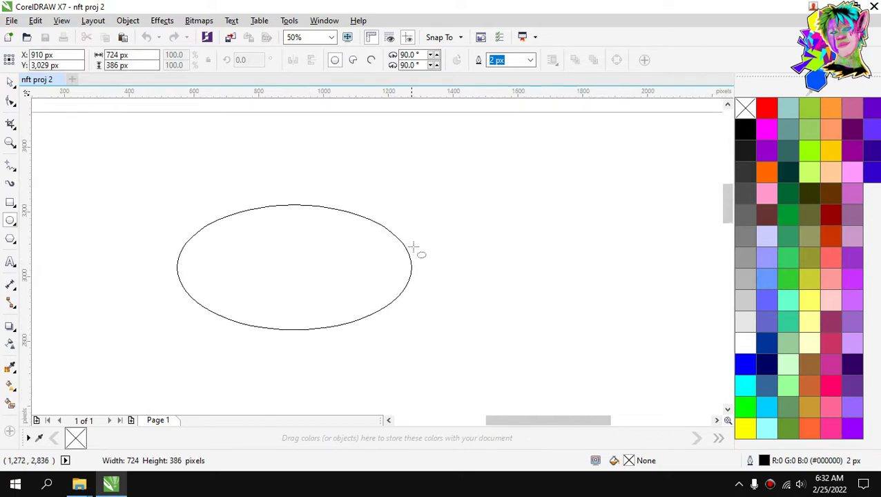
scroll(418, 245, down, 1)
click(10, 81)
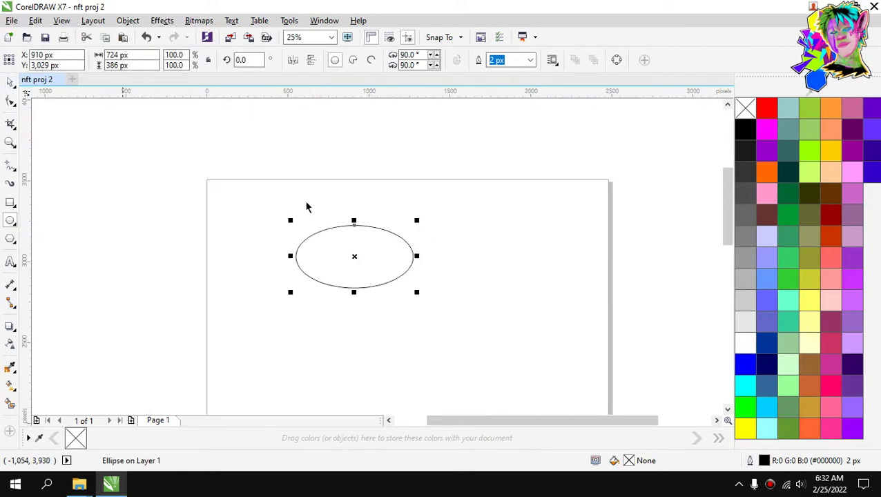
Move the ellipse down and toward the page's left edge, narrowing it to about 640 px wide.
scroll(362, 256, up, 2)
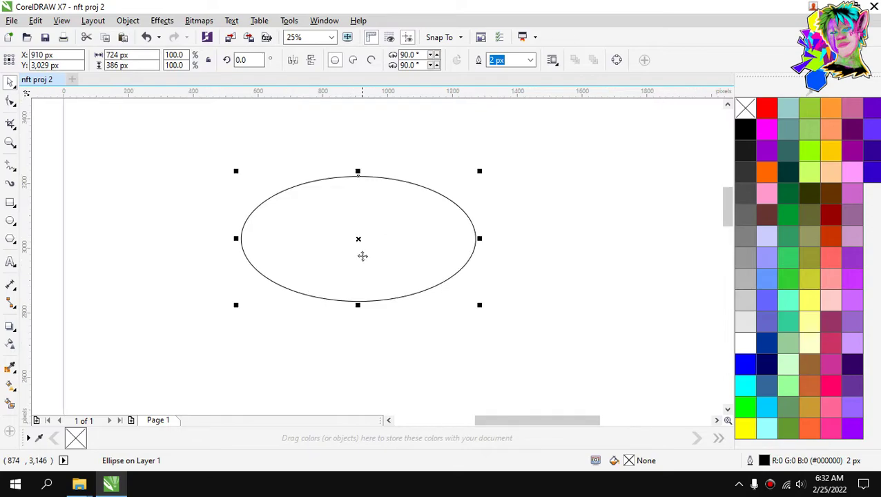
scroll(365, 255, down, 2)
scroll(363, 252, up, 1)
mouse_move(373, 246)
mouse_down()
mouse_move(352, 299)
mouse_move(358, 240)
mouse_up()
scroll(348, 285, down, 2)
scroll(395, 177, up, 2)
scroll(408, 138, down, 2)
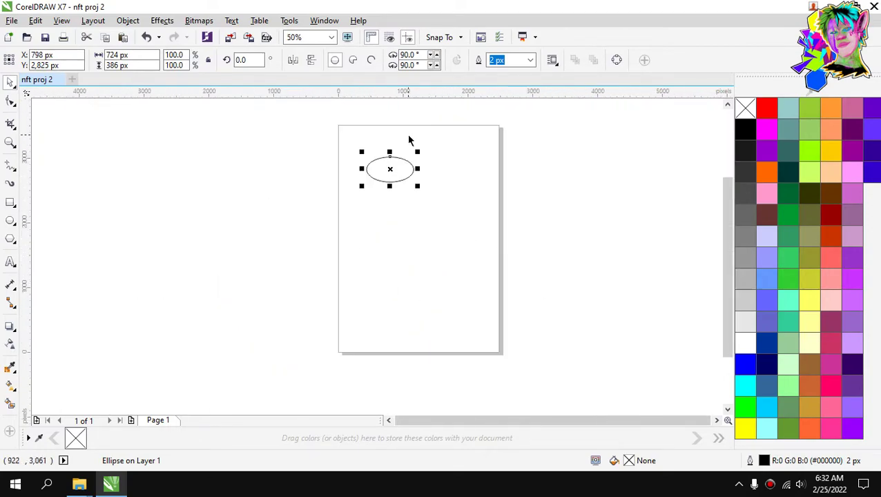
scroll(382, 197, up, 1)
scroll(382, 197, up, 2)
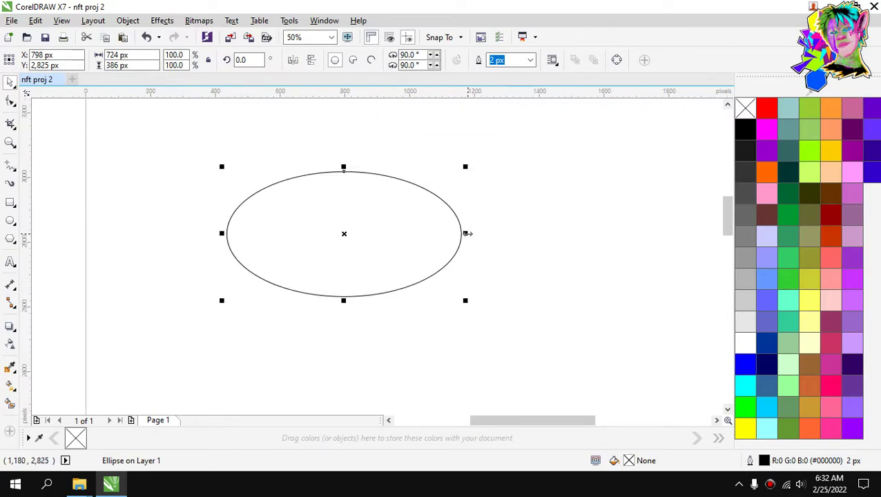
drag(466, 232, 434, 235)
drag(365, 235, 340, 235)
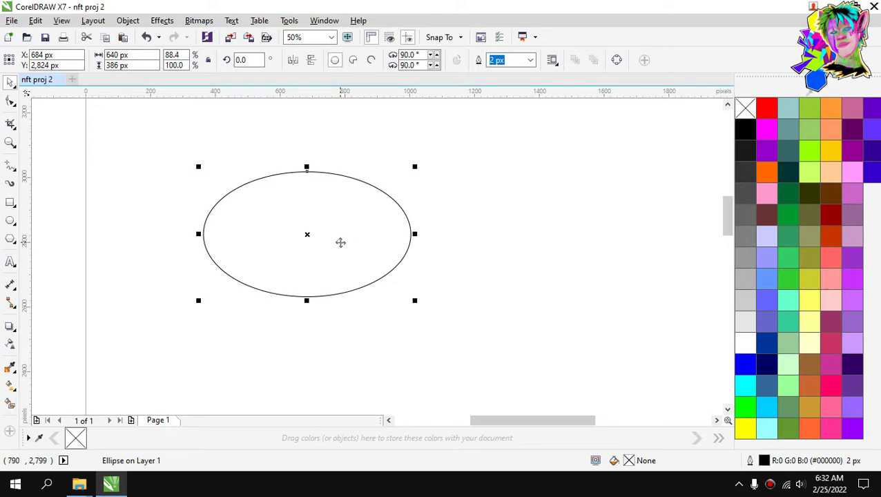
Duplicate the ellipse and place the copy to its right so that the two shapes slightly overlap.
key(ctrl+d)
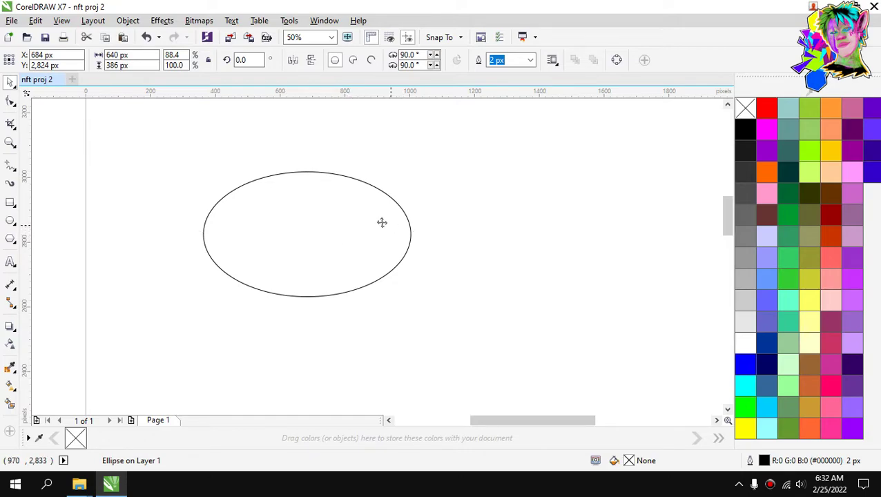
drag(285, 210, 441, 213)
scroll(434, 195, down, 2)
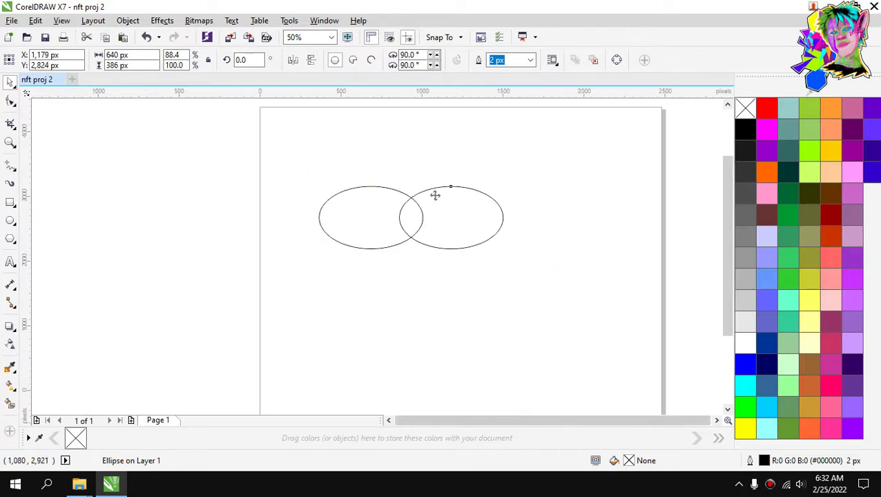
click(442, 180)
scroll(443, 181, up, 1)
Select both overlapping ellipses and move them together toward the middle of the page.
drag(531, 176, 310, 280)
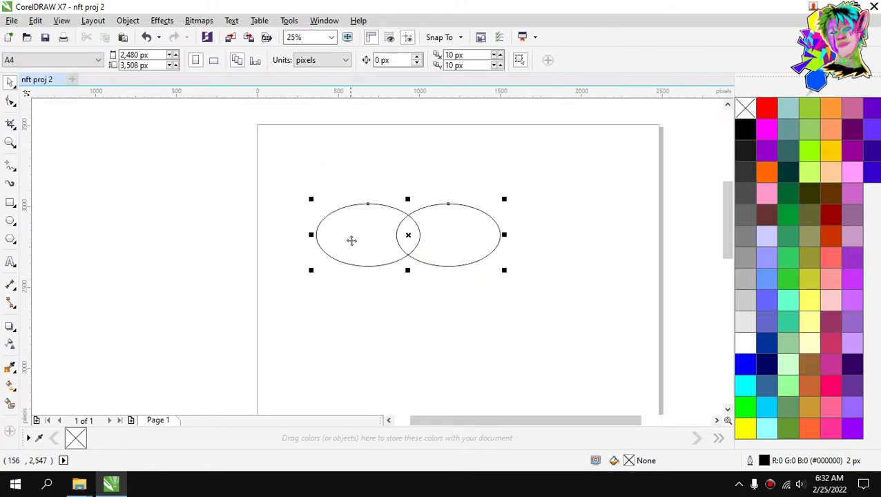
scroll(429, 204, down, 1)
scroll(436, 206, up, 2)
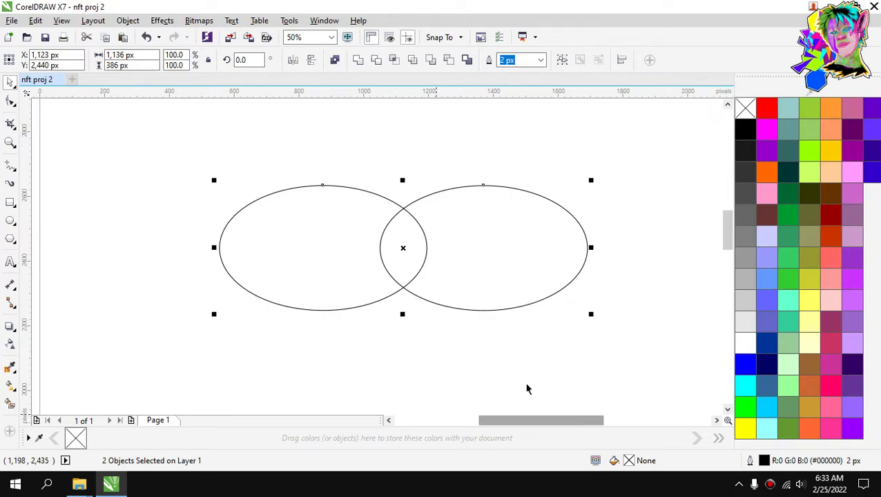
Delete both overlapping ellipses from the page.
click(487, 166)
click(504, 245)
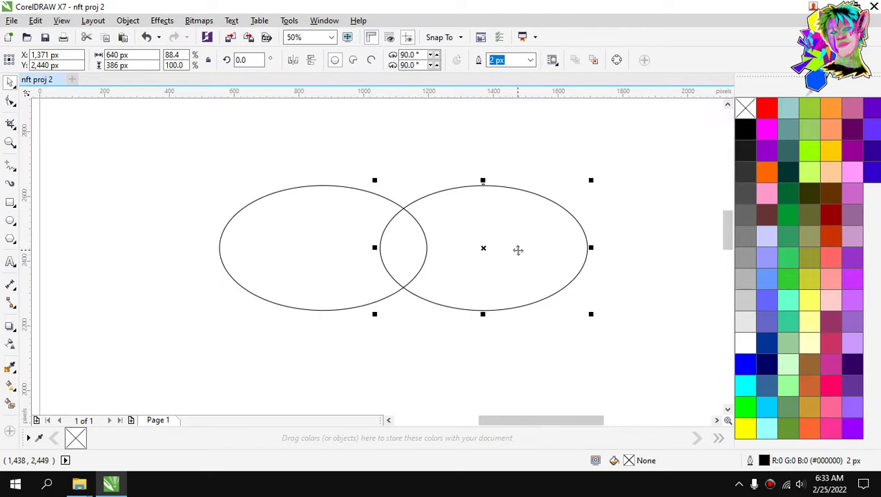
click(475, 154)
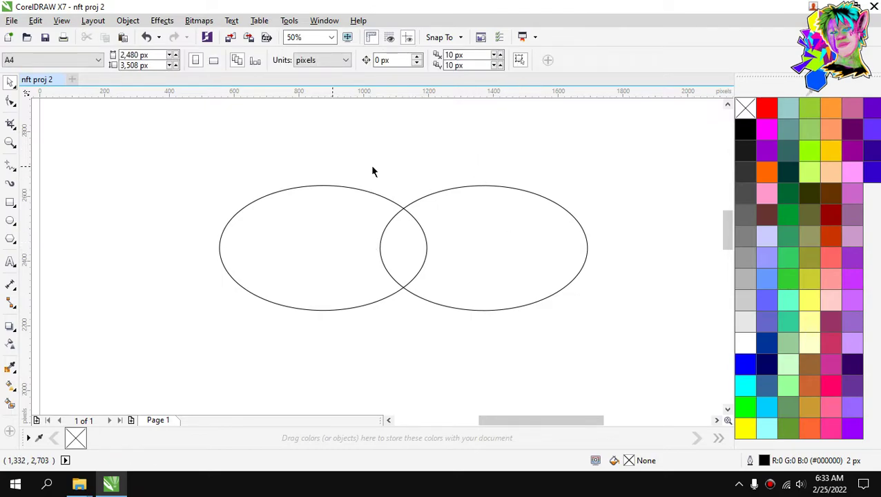
click(323, 210)
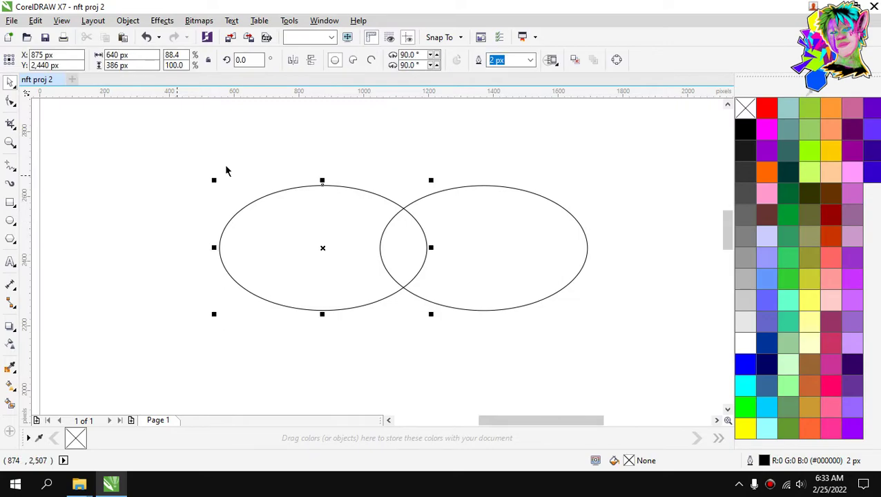
click(495, 252)
click(542, 148)
drag(605, 177, 211, 289)
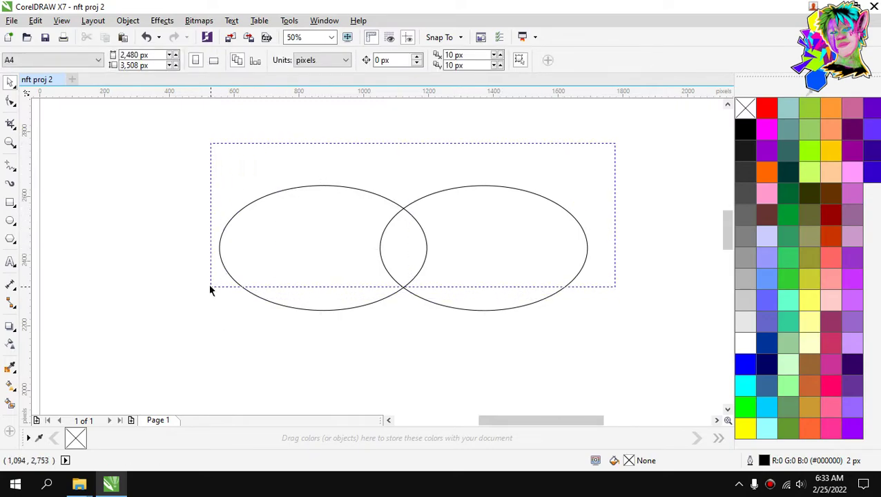
drag(624, 173, 199, 338)
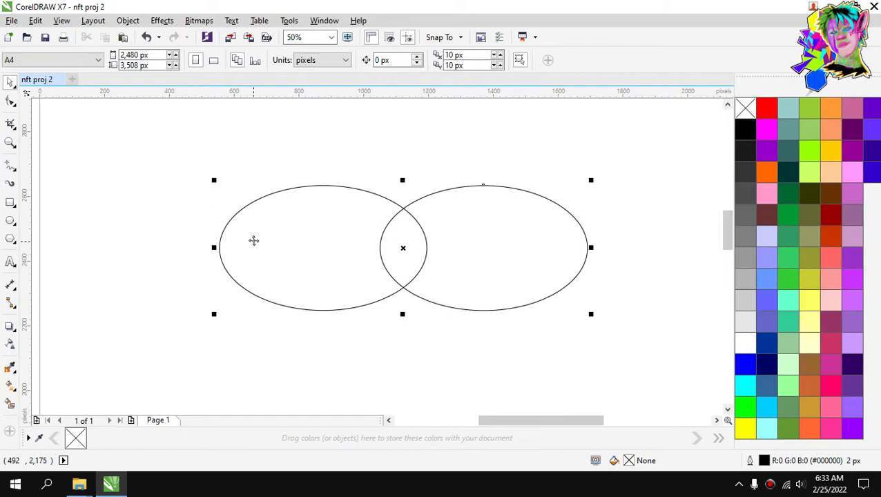
key(Delete)
Draw a new horizontal ellipse about 688 × 406 px on the left half of the page.
key(F7)
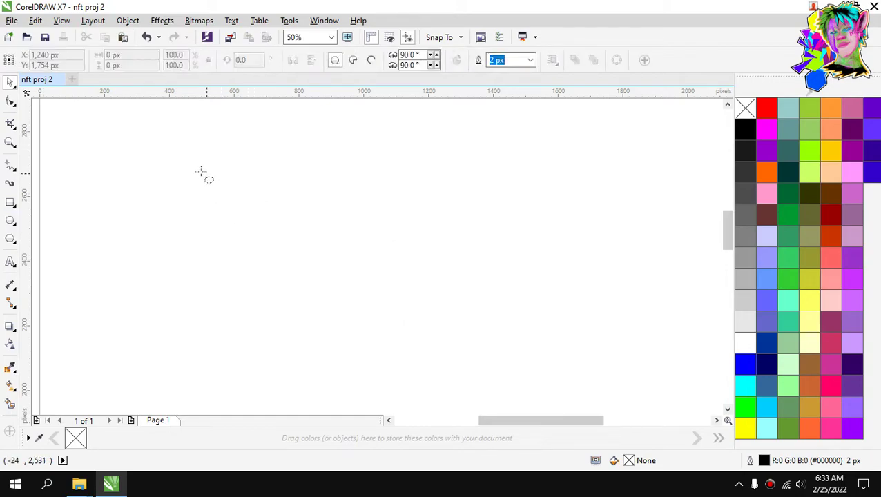
drag(192, 168, 414, 300)
scroll(414, 210, down, 2)
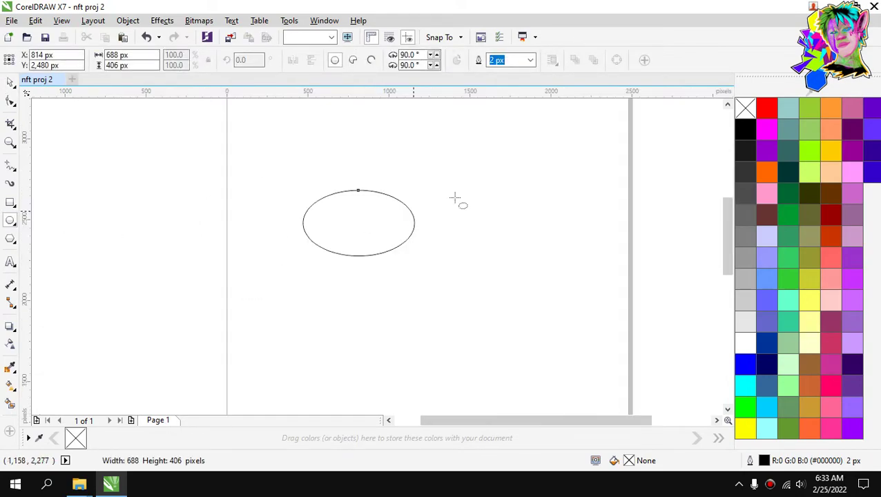
scroll(445, 198, up, 1)
click(11, 82)
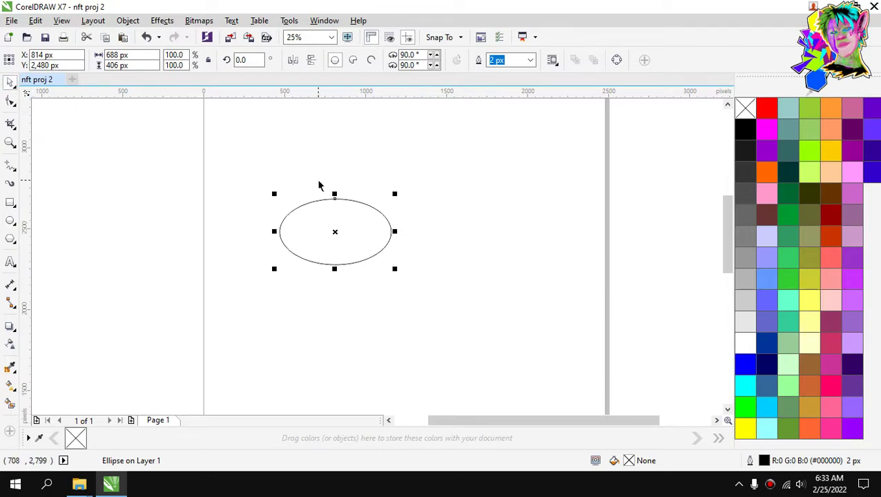
Copy the new ellipse to its right so that the copy overlaps the original's right end.
scroll(383, 218, up, 1)
drag(288, 209, 450, 216)
click(391, 158)
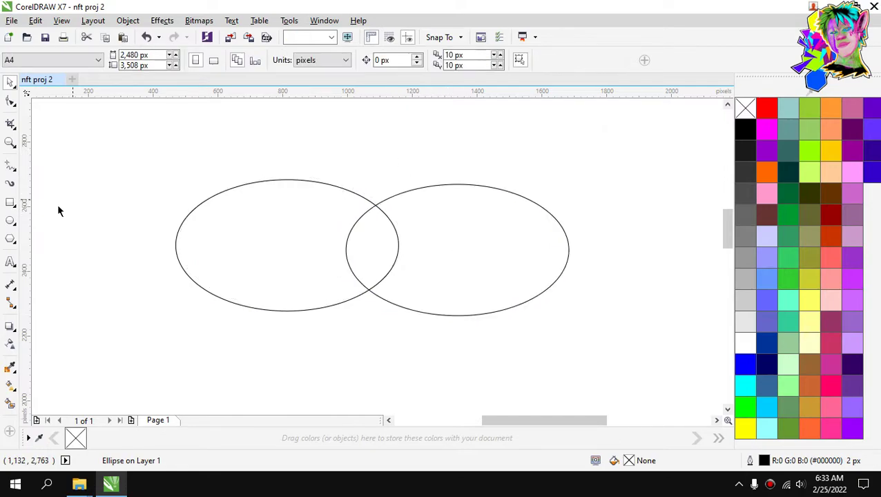
Draw a smaller upright ellipse overlapping the upper-left part of the left large ellipse.
click(11, 221)
mouse_move(180, 143)
mouse_down()
mouse_move(277, 283)
mouse_move(285, 271)
mouse_up()
click(8, 82)
Try to move the left large ellipse far to the right and undo the move.
drag(244, 188, 607, 183)
key(ctrl+z)
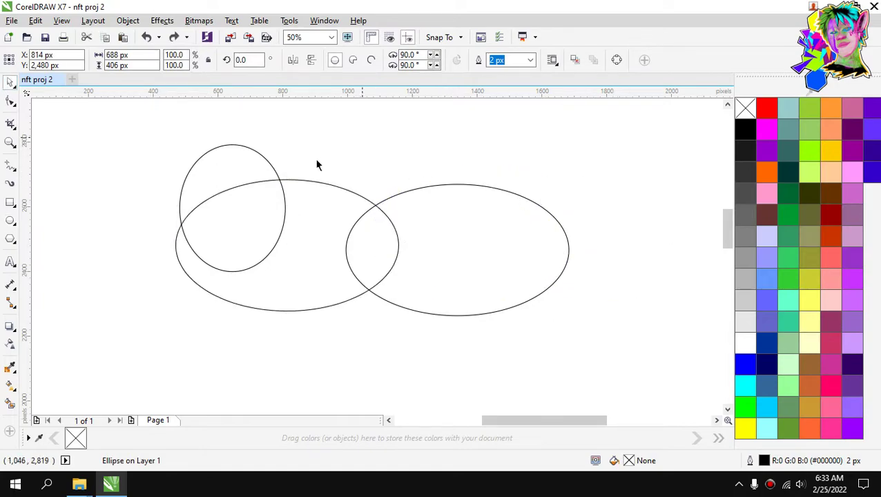
Move the small upright ellipse clear of the large ones and align the two large ellipses on a common horizontal centre line.
click(297, 157)
drag(273, 148, 689, 145)
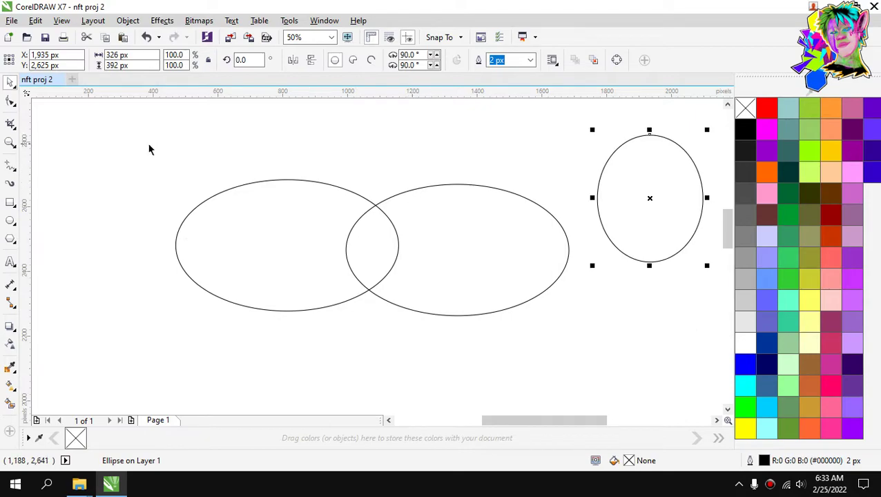
drag(148, 144, 604, 337)
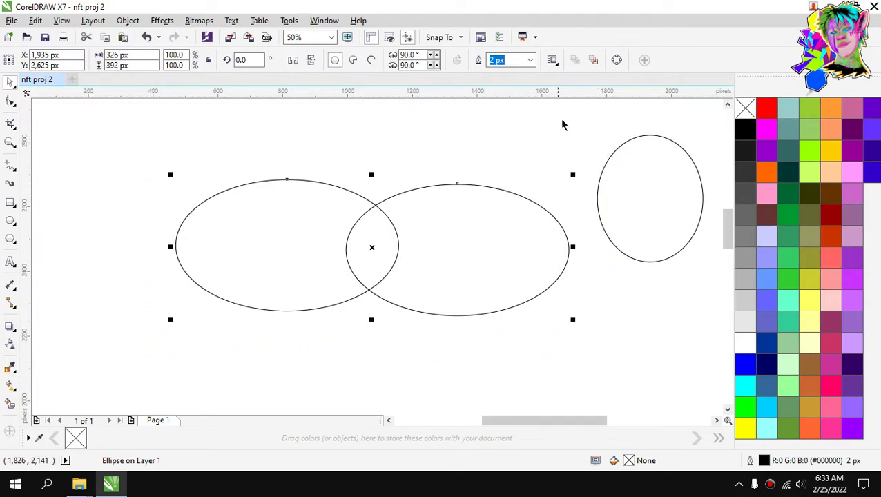
drag(132, 168, 585, 373)
click(533, 61)
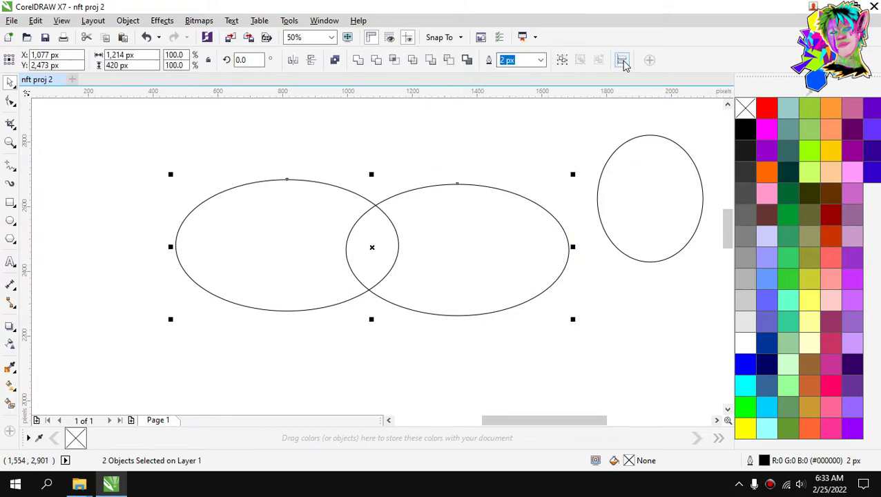
click(621, 60)
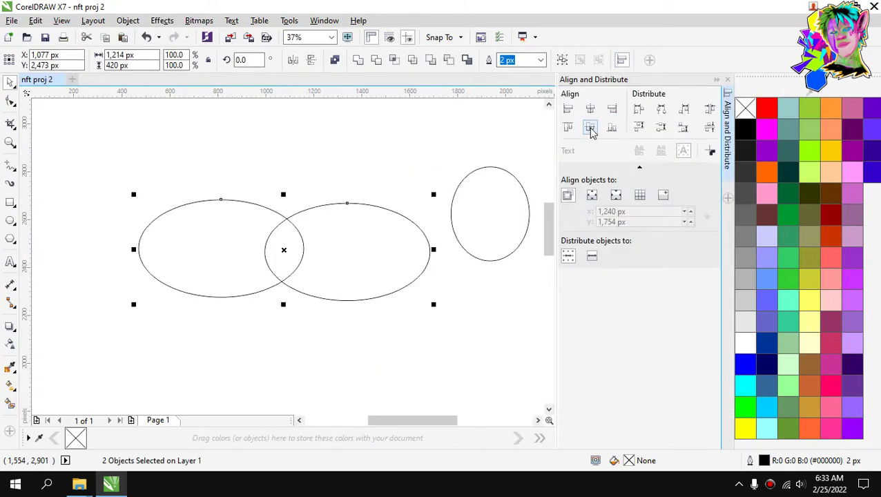
click(590, 127)
click(724, 98)
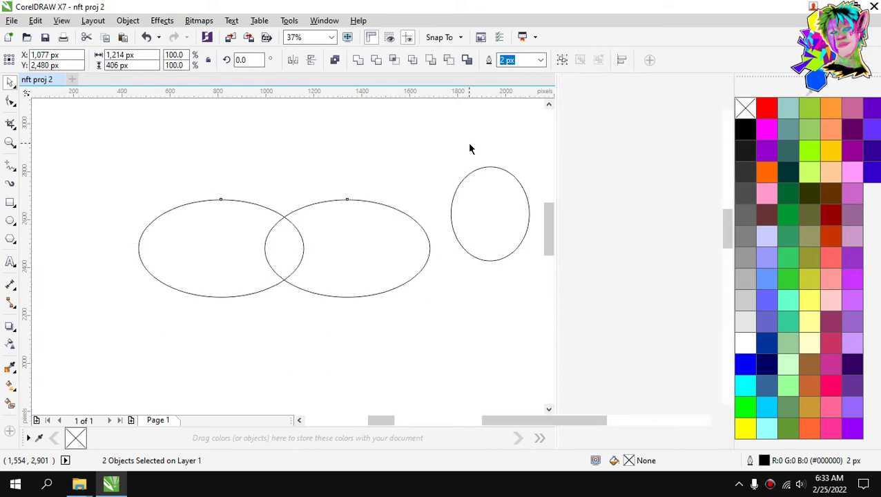
Move the small ellipse onto the right large ellipse's upper-right edge and set its height to 326 px.
drag(632, 181, 535, 163)
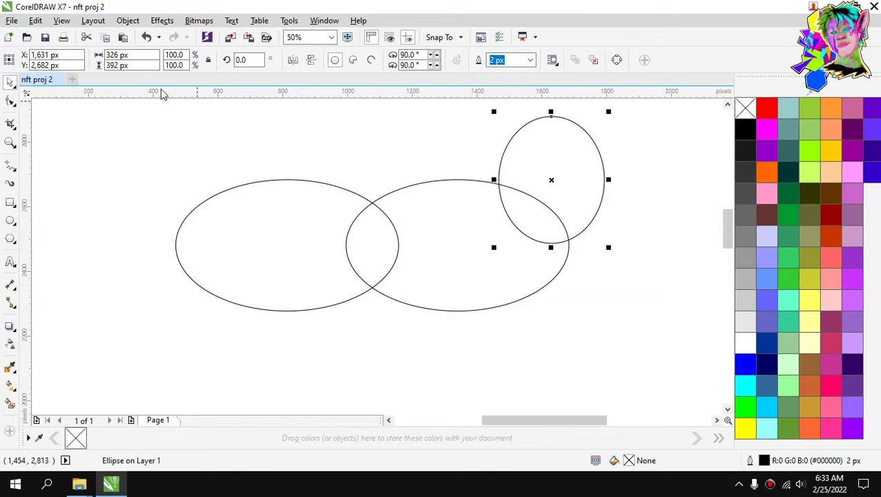
double_click(117, 54)
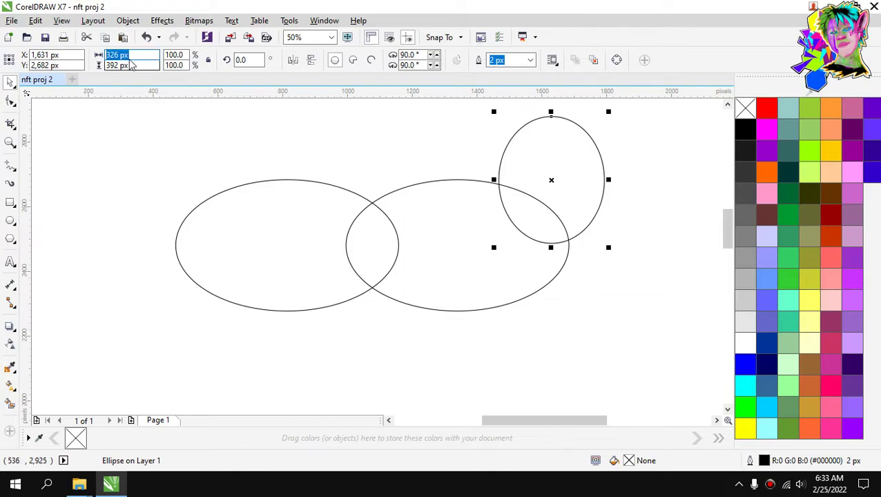
click(109, 57)
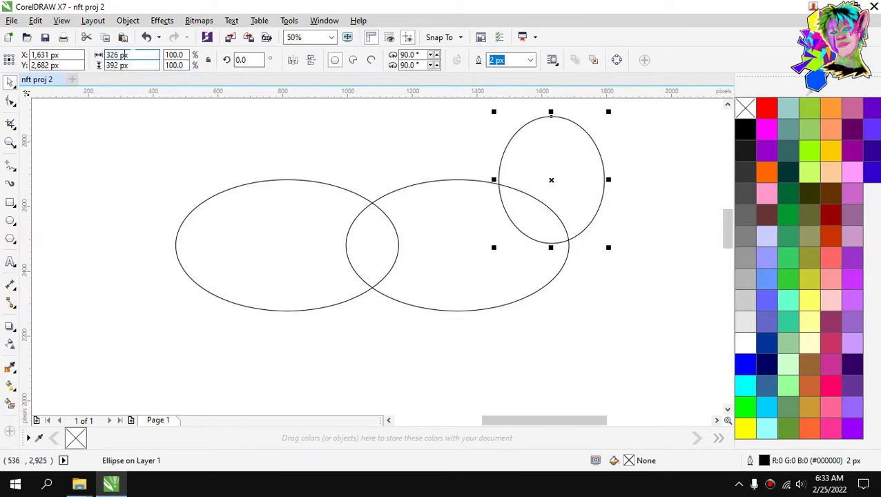
double_click(116, 56)
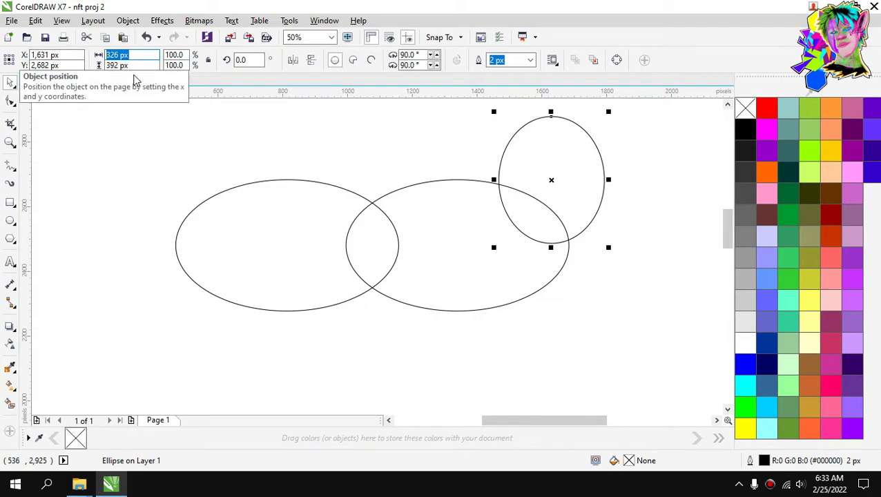
key(Tab)
key(BackSpace)
text(326)
click(340, 153)
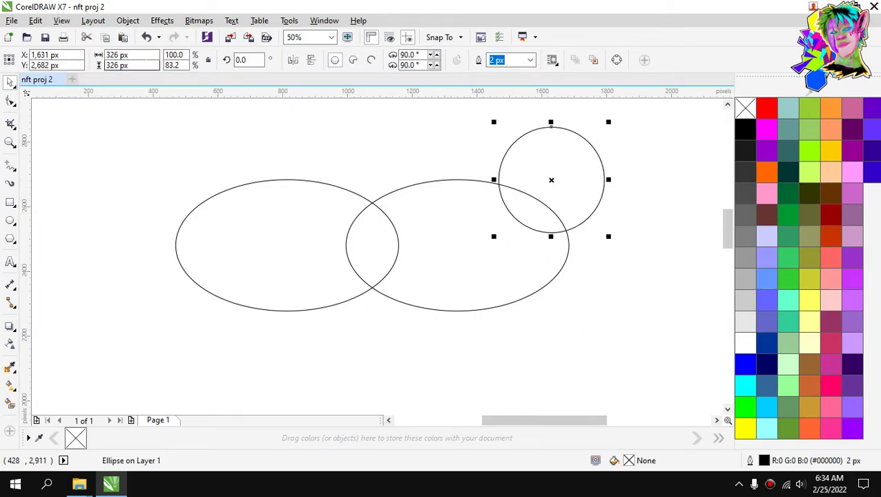
Centre the small circle on the page.
click(598, 191)
click(530, 191)
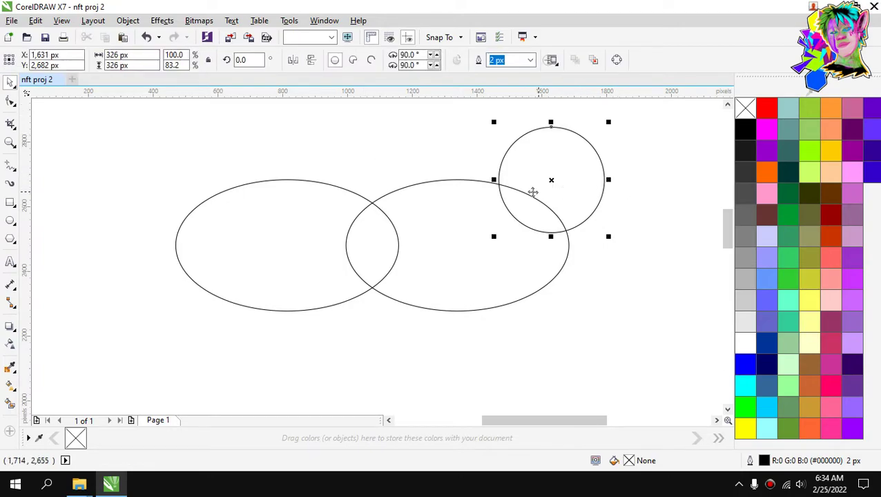
key(p)
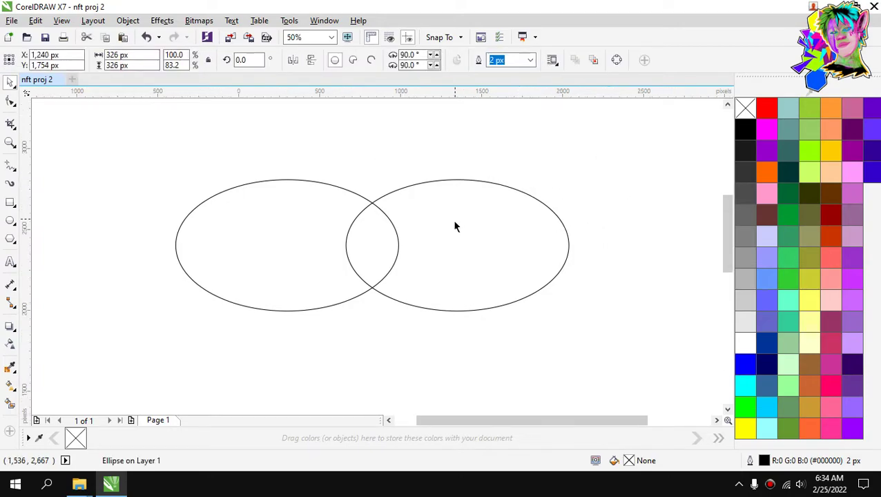
scroll(458, 242, down, 3)
scroll(462, 239, up, 2)
Group the two large ellipses and centre the group on the page over the circle.
drag(538, 150, 271, 257)
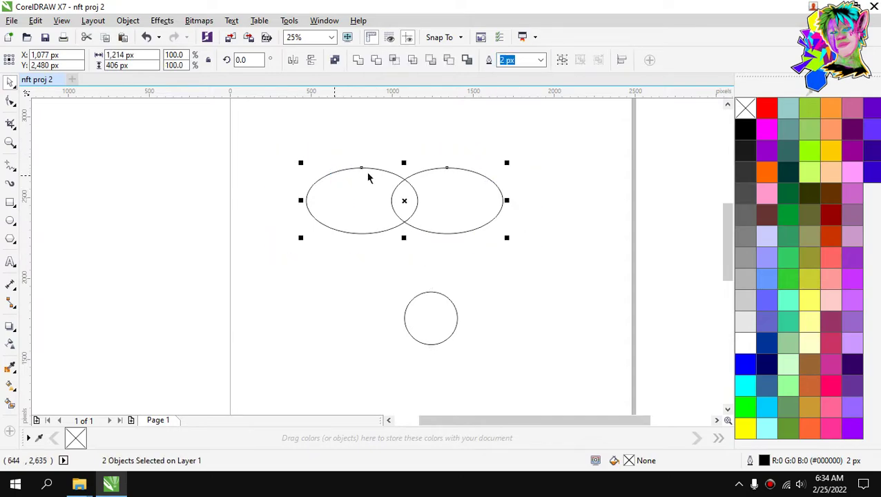
key(ctrl+g)
scroll(431, 198, up, 1)
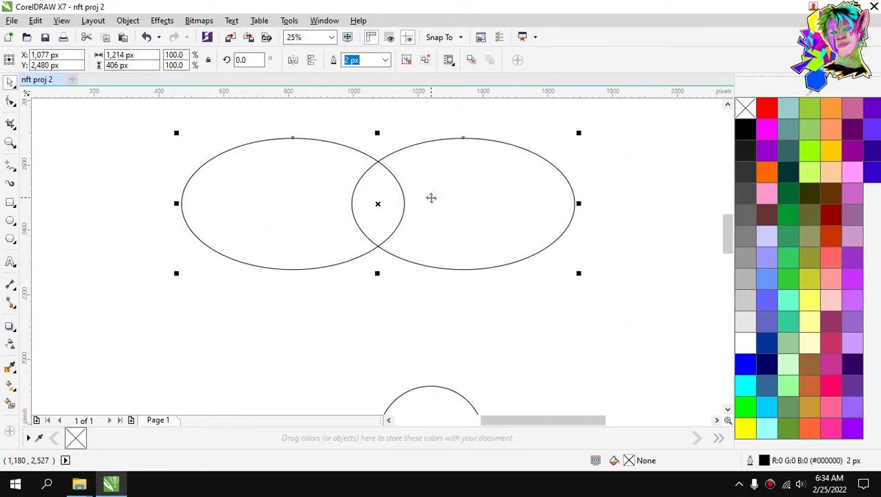
drag(431, 198, 467, 209)
drag(527, 198, 471, 222)
scroll(496, 212, down, 4)
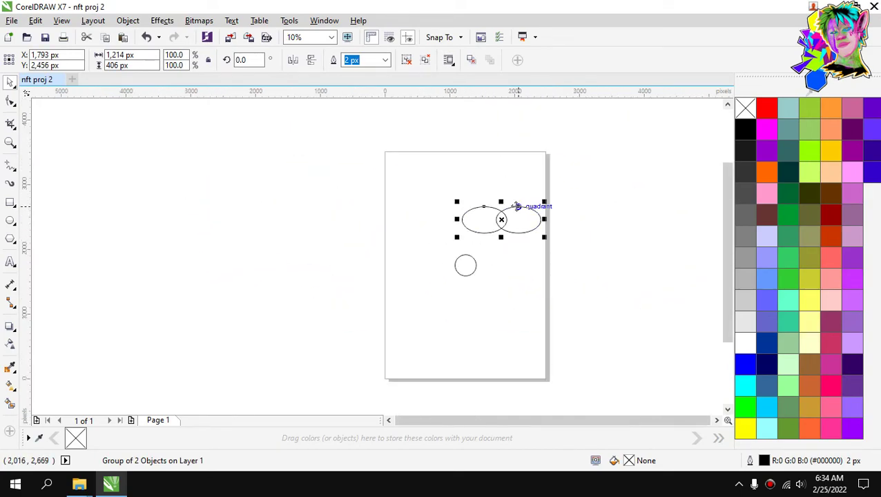
scroll(517, 205, up, 2)
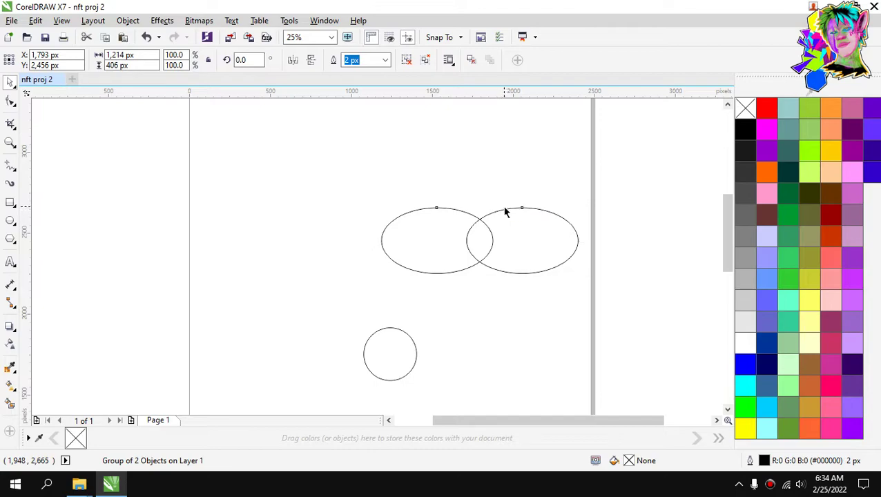
key(p)
click(476, 212)
scroll(421, 286, down, 1)
scroll(406, 349, up, 1)
scroll(413, 279, up, 1)
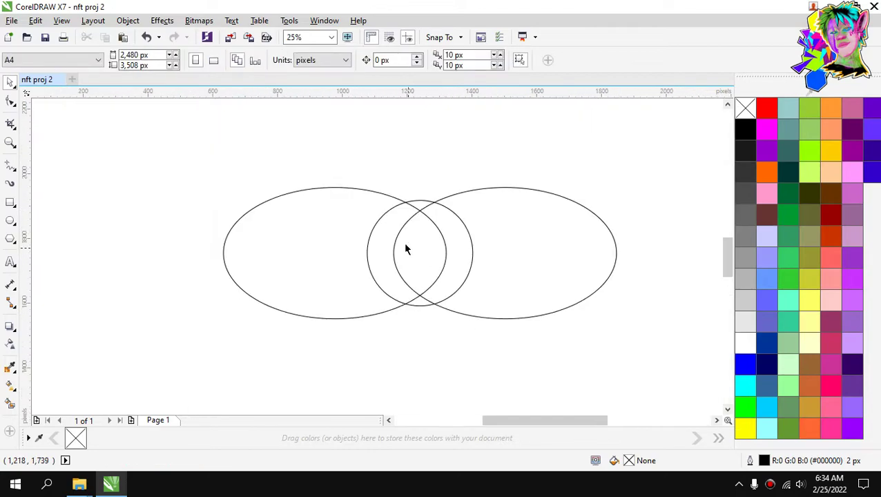
Enlarge the middle circle to about 425 px across and centre it on the page again.
click(395, 228)
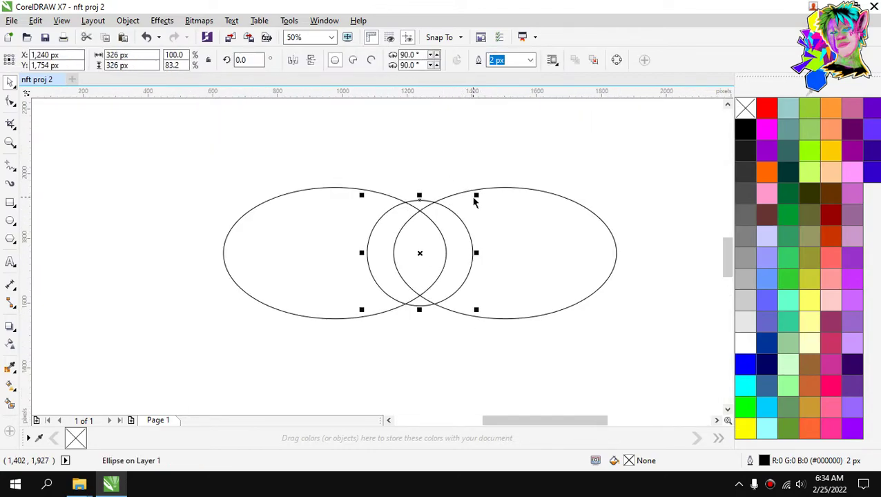
click(474, 196)
click(387, 223)
drag(477, 196, 509, 164)
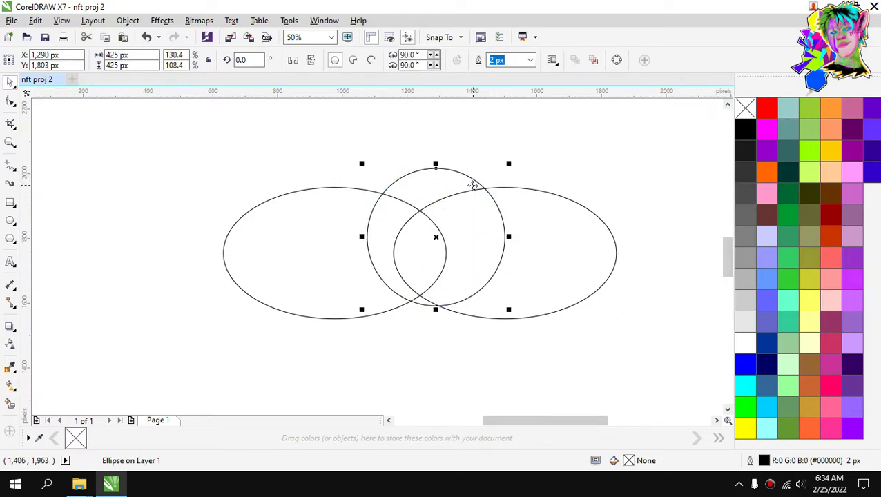
key(p)
click(455, 159)
scroll(452, 181, down, 1)
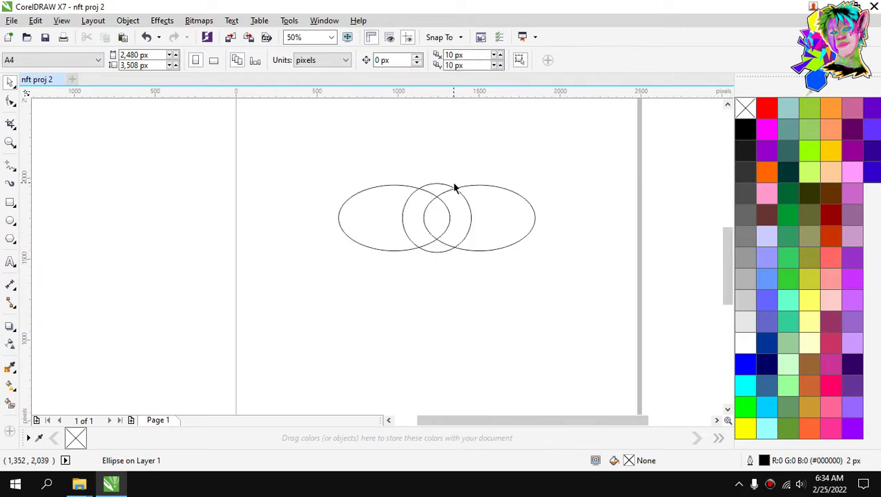
scroll(451, 181, up, 1)
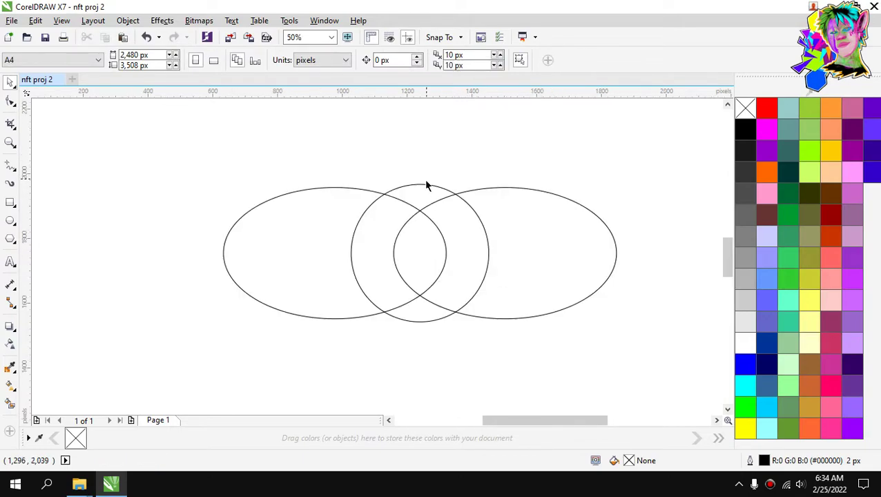
Enlarge the middle circle around its centre to about 483 px across.
click(437, 186)
drag(493, 181, 531, 164)
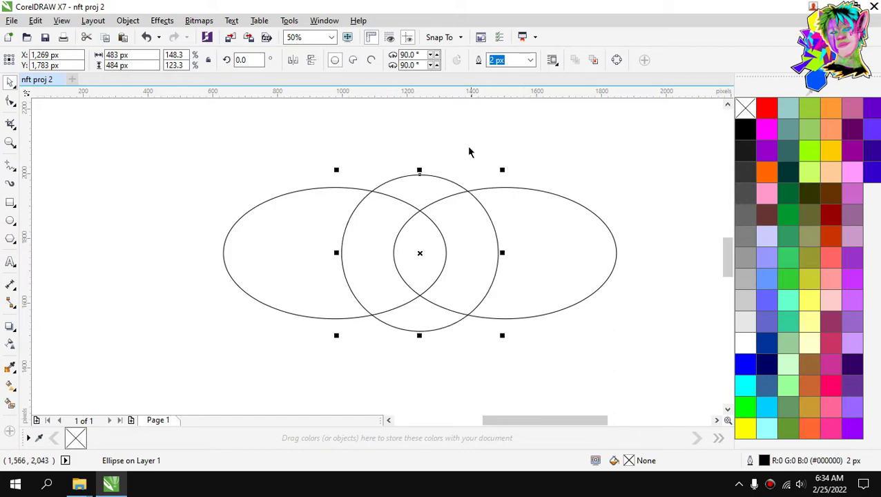
click(415, 168)
scroll(415, 168, down, 1)
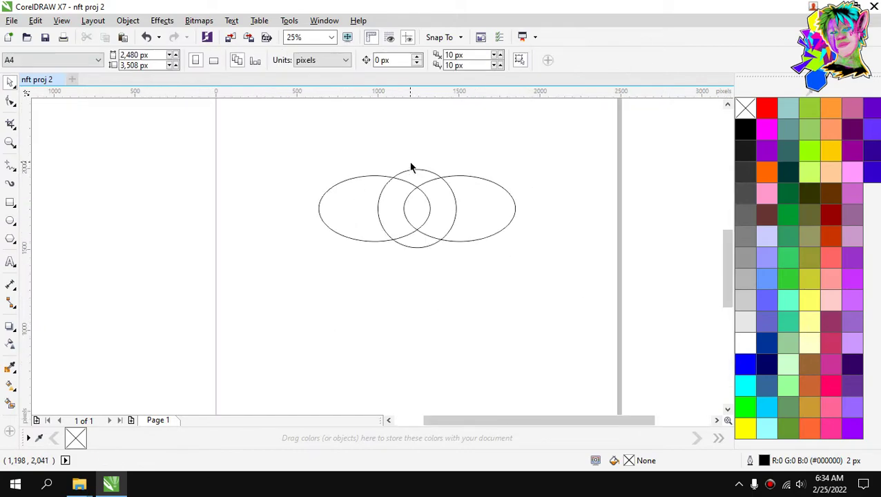
scroll(409, 163, up, 1)
scroll(409, 157, down, 2)
scroll(414, 145, up, 2)
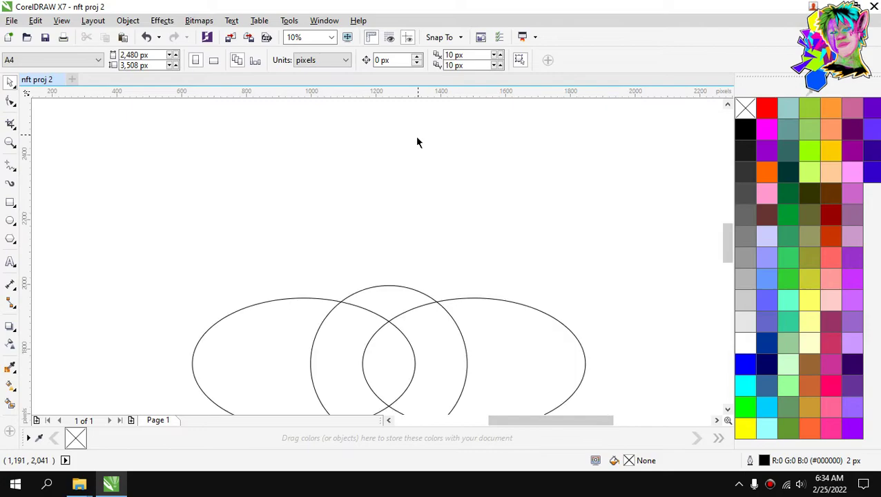
Copy the middle circle to just above the overlapping ellipses.
click(404, 287)
scroll(406, 281, down, 1)
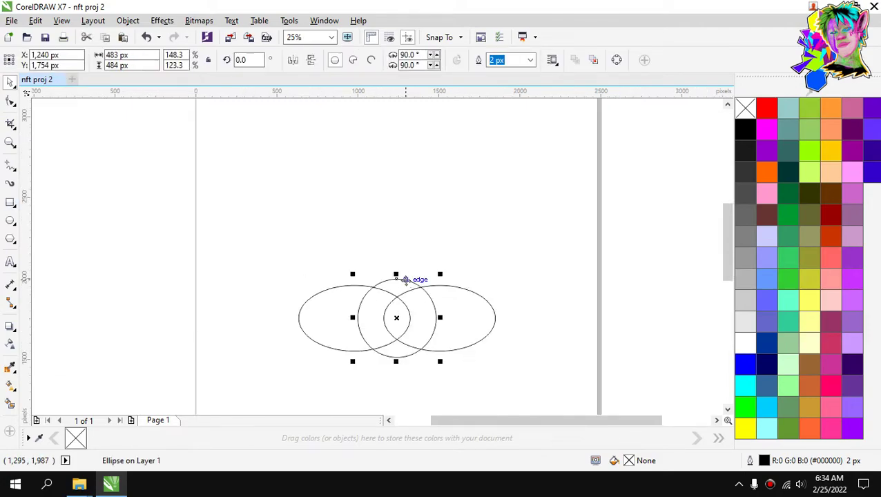
scroll(404, 291, up, 1)
drag(400, 298, 412, 179)
scroll(412, 176, down, 1)
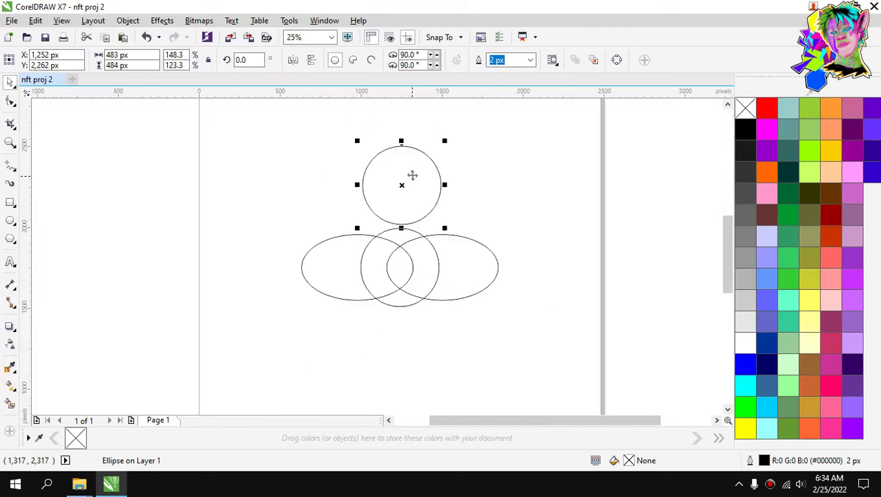
scroll(420, 142, up, 1)
Resize the copied circle to about 477 px across and place it higher and slightly left of the page centre.
drag(468, 151, 314, 140)
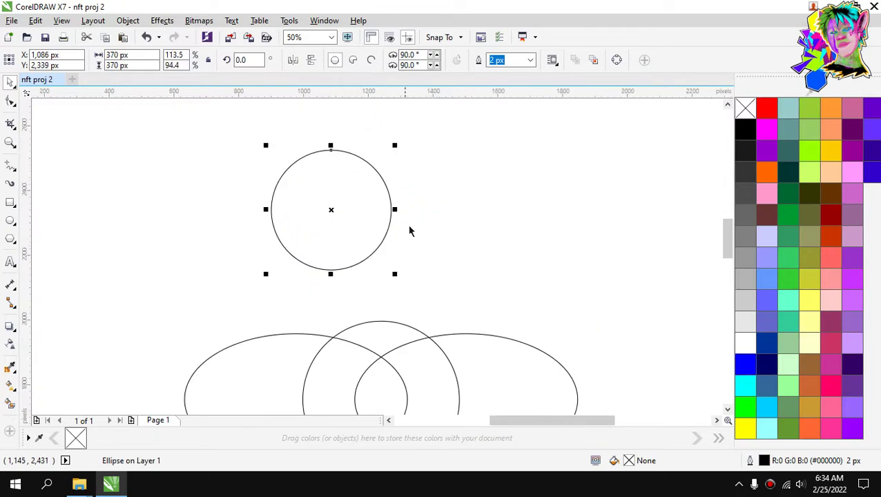
scroll(409, 230, down, 1)
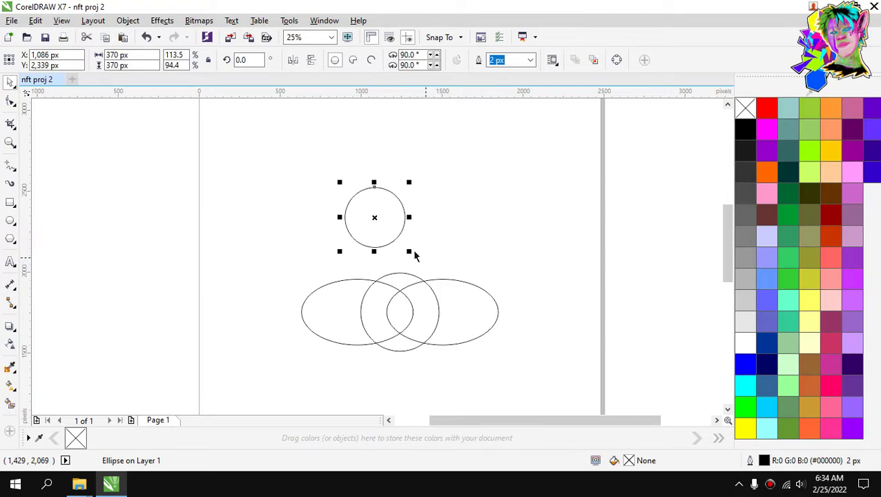
scroll(405, 181, up, 1)
drag(408, 192, 446, 158)
drag(383, 209, 374, 201)
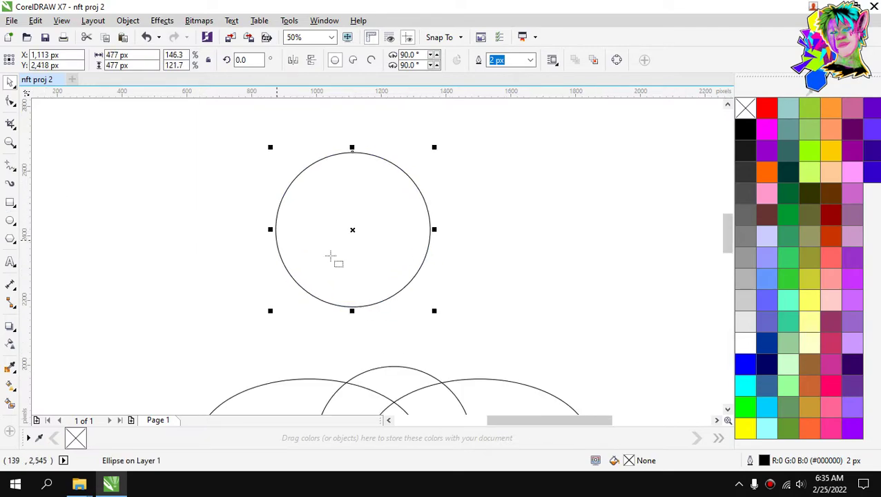
Draw a rectangle about 776 × 218 px across the lower part of the upper circle and shift it slightly left.
drag(245, 270, 496, 340)
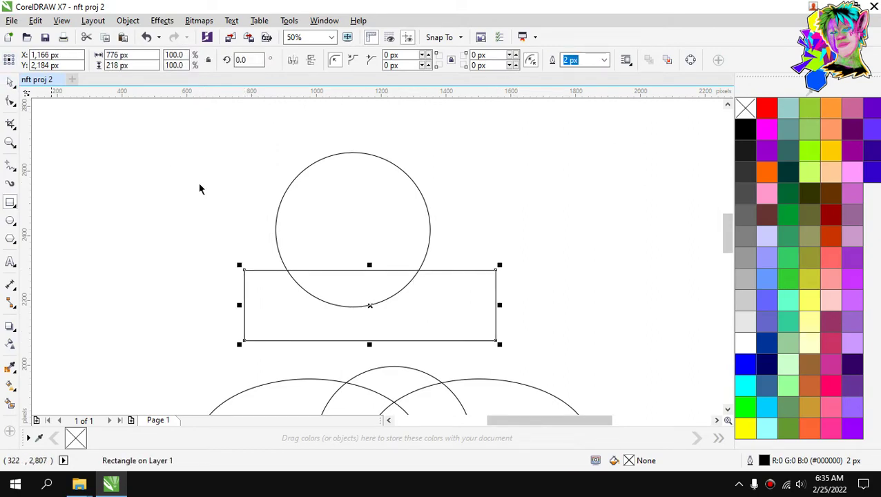
key(space)
mouse_move(417, 290)
mouse_down()
mouse_move(413, 310)
mouse_move(411, 280)
mouse_up()
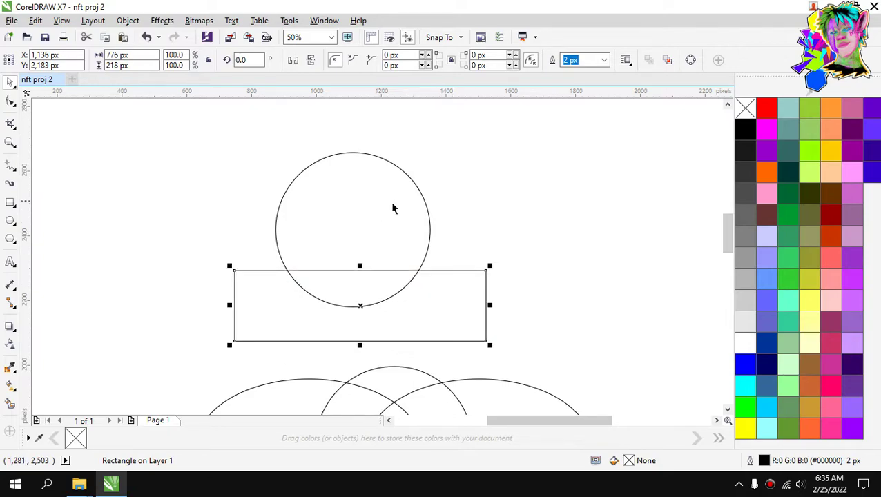
Trim the lower part of the upper circle with the overlapping rectangle and delete the rectangle.
click(456, 303)
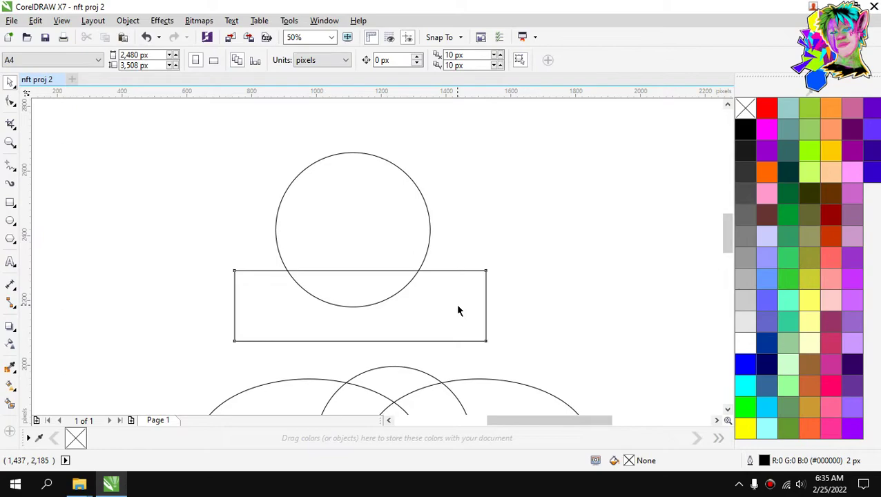
click(486, 275)
shift+click(358, 203)
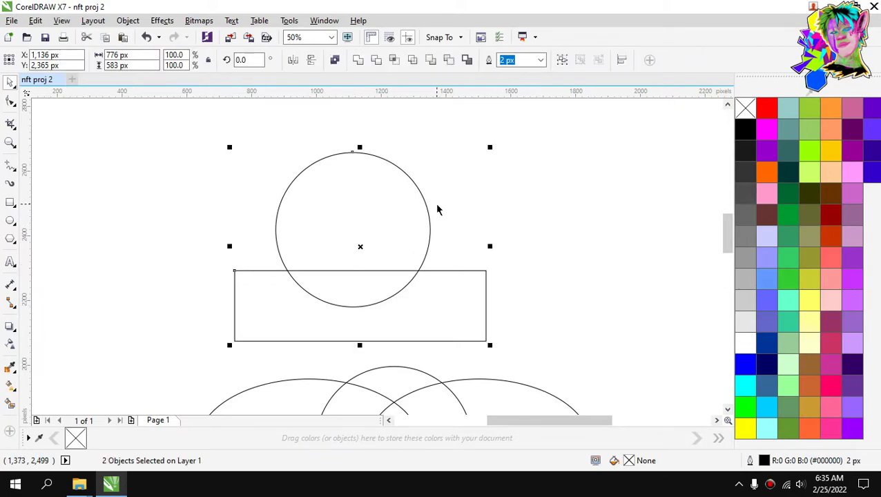
click(432, 271)
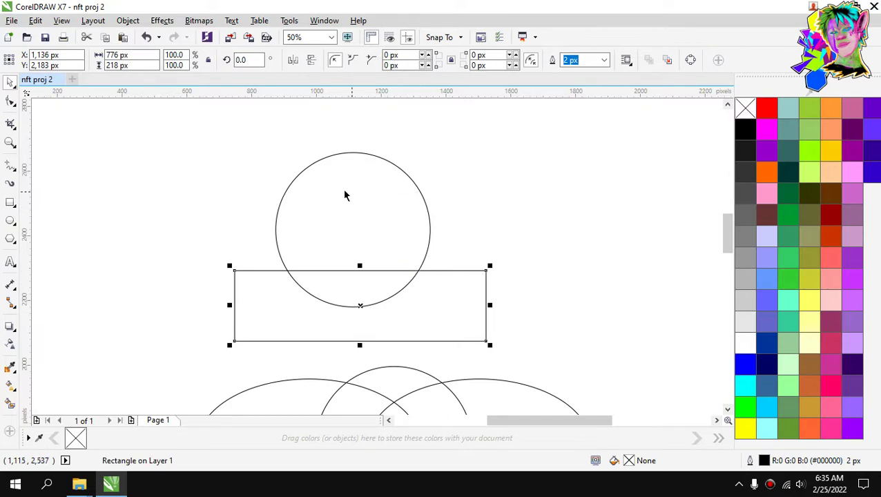
shift+click(356, 171)
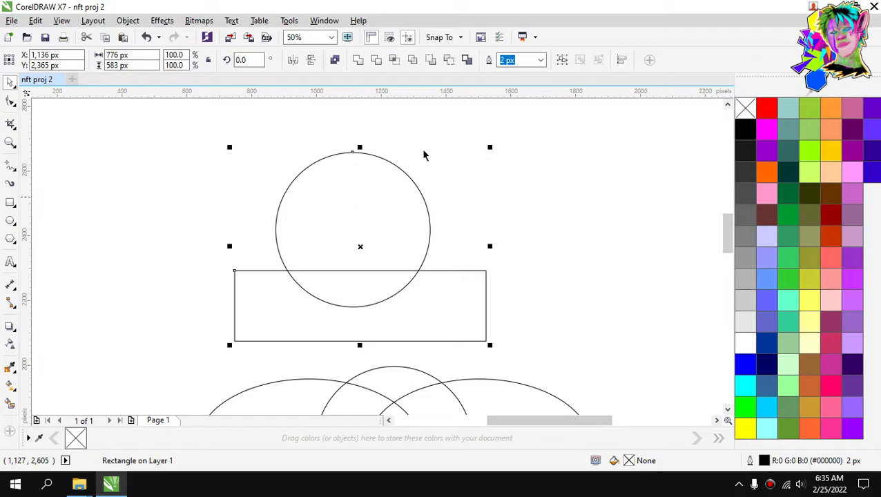
click(378, 61)
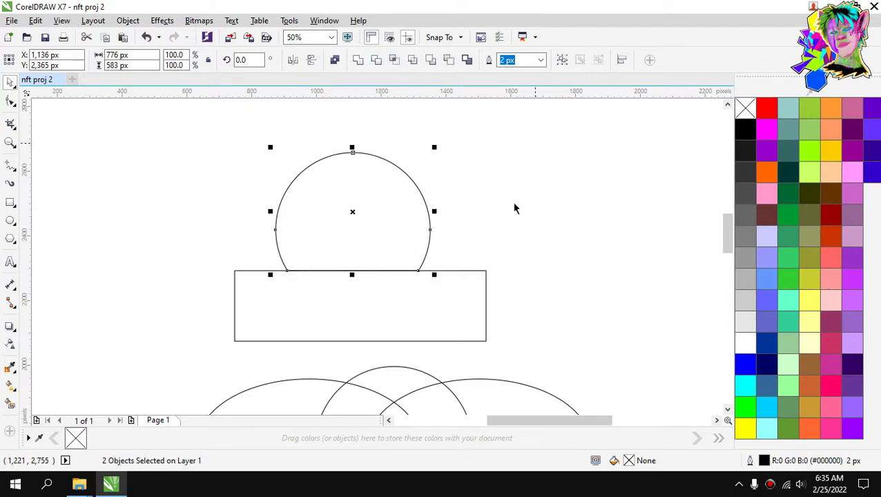
click(438, 295)
key(Delete)
Move the flat-bottomed circle down and left to just above the ellipses, and stretch it upward to about 457 px tall.
scroll(414, 270, down, 2)
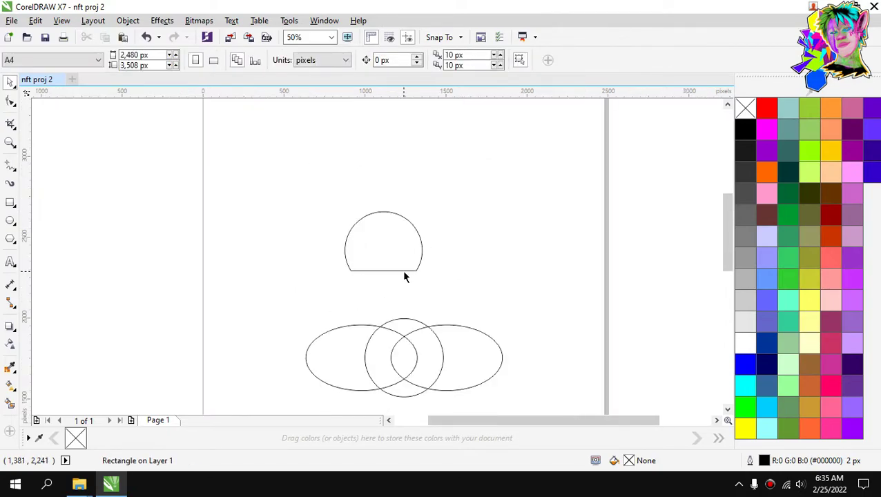
scroll(392, 258, up, 2)
key(F5)
drag(370, 218, 315, 304)
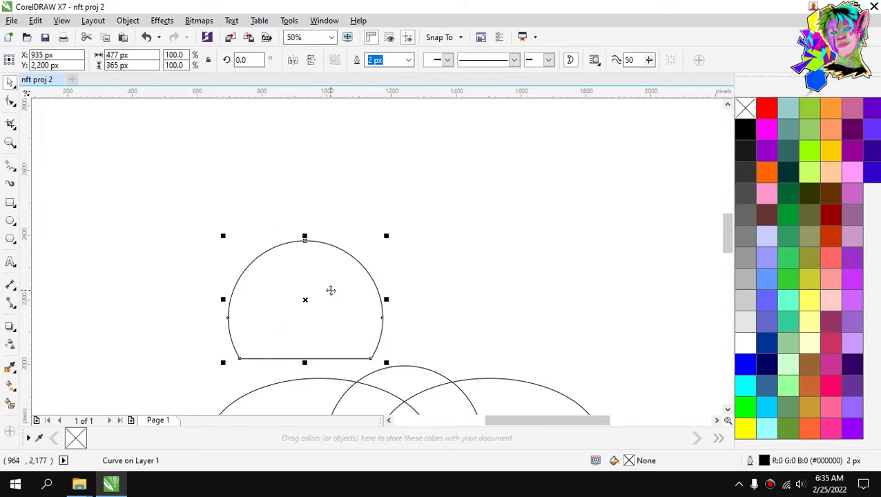
scroll(387, 274, down, 2)
scroll(365, 251, up, 2)
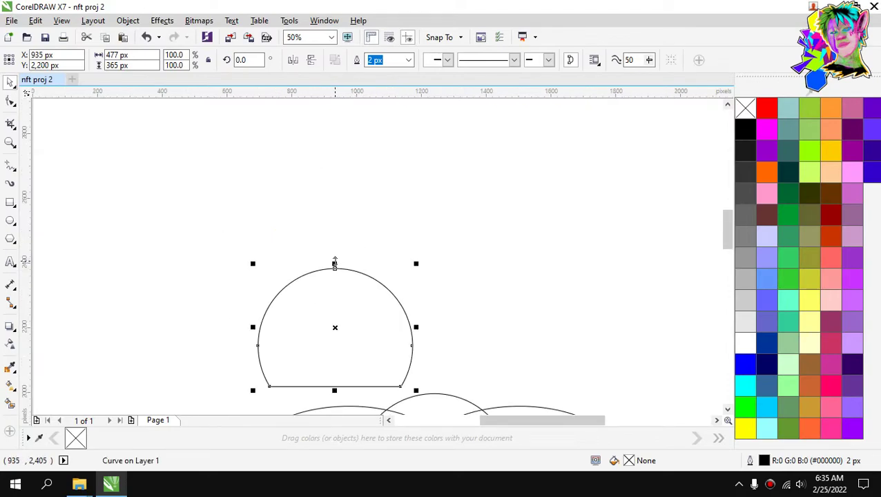
drag(334, 262, 338, 233)
click(400, 266)
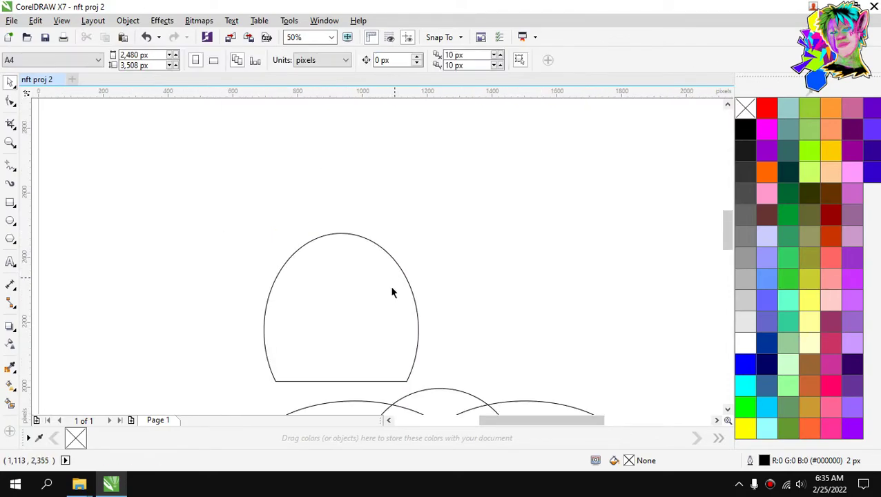
Weld the two overlapping ellipses and the middle circle into a single outline.
scroll(392, 292, down, 2)
scroll(404, 287, up, 2)
scroll(403, 288, down, 1)
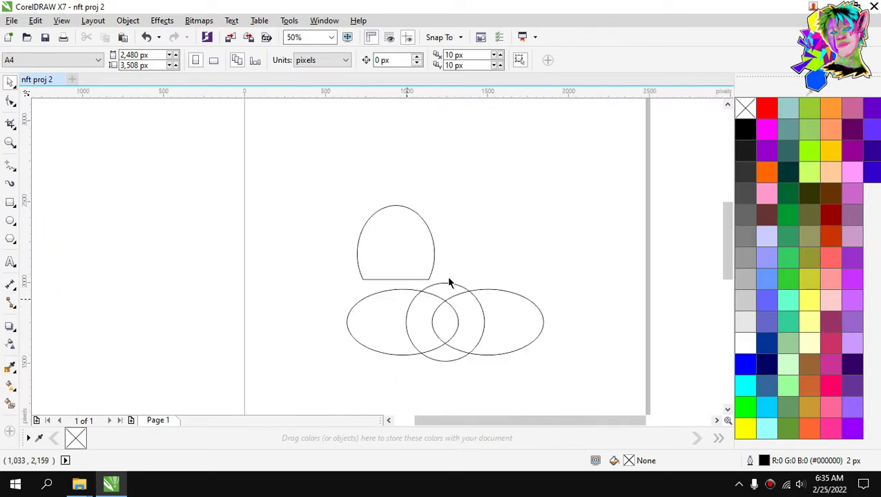
scroll(453, 338, up, 1)
click(435, 250)
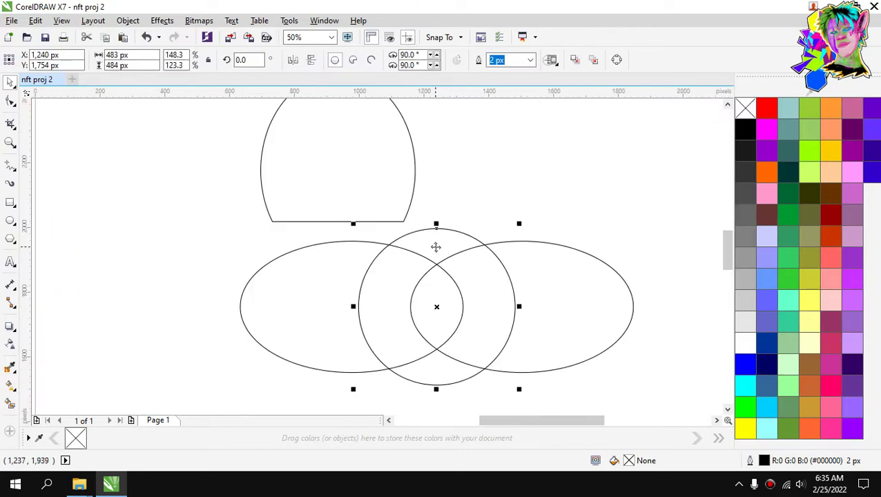
shift+click(553, 277)
shift+click(298, 270)
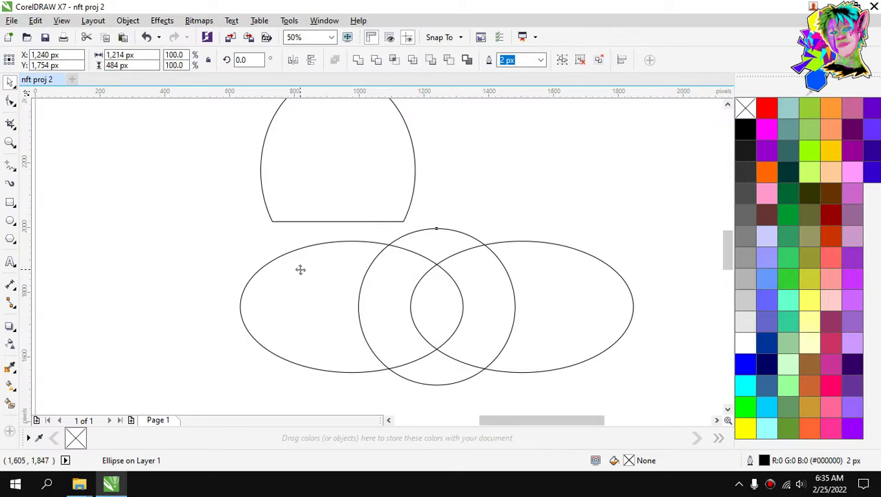
click(466, 205)
click(521, 273)
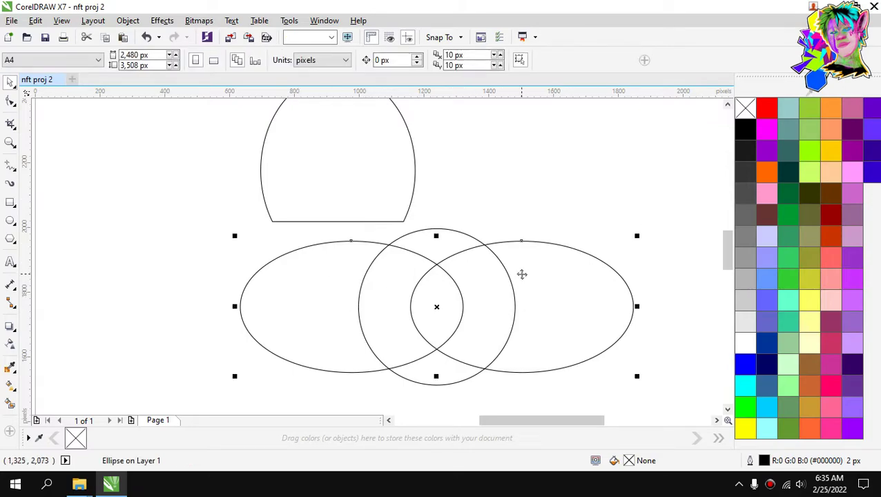
shift+click(570, 273)
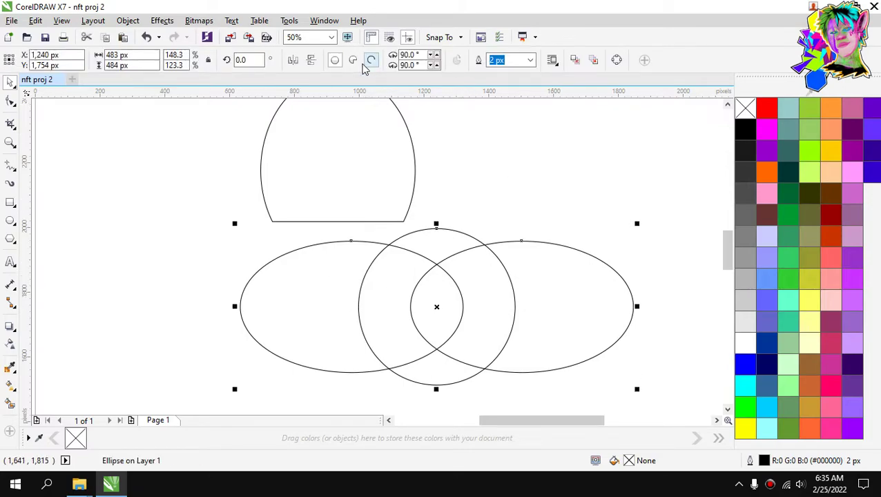
click(358, 60)
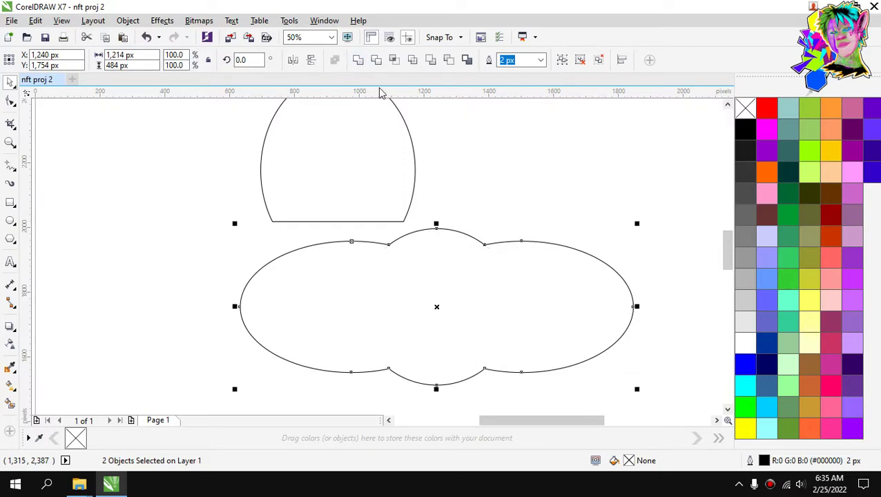
click(523, 199)
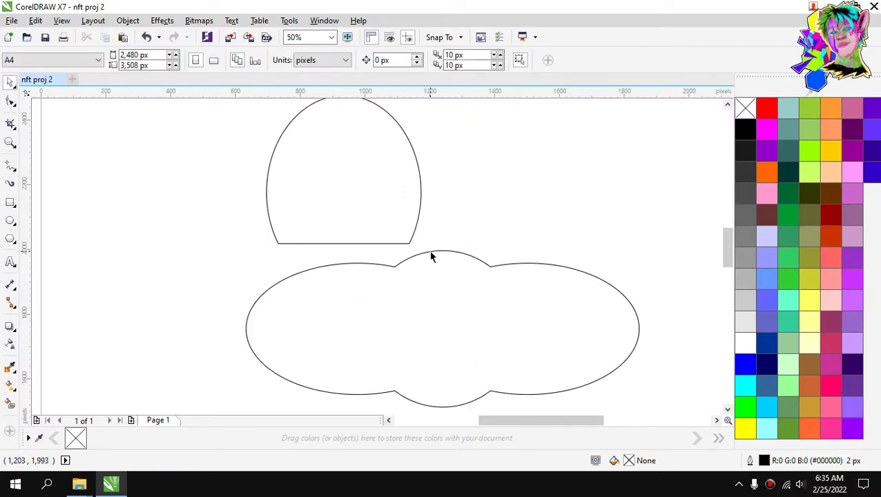
Duplicate the flat-bottomed dome and place the copy beside it, above the right half of the welded shape.
scroll(430, 256, down, 1)
scroll(429, 234, up, 1)
scroll(428, 237, down, 1)
scroll(382, 211, up, 1)
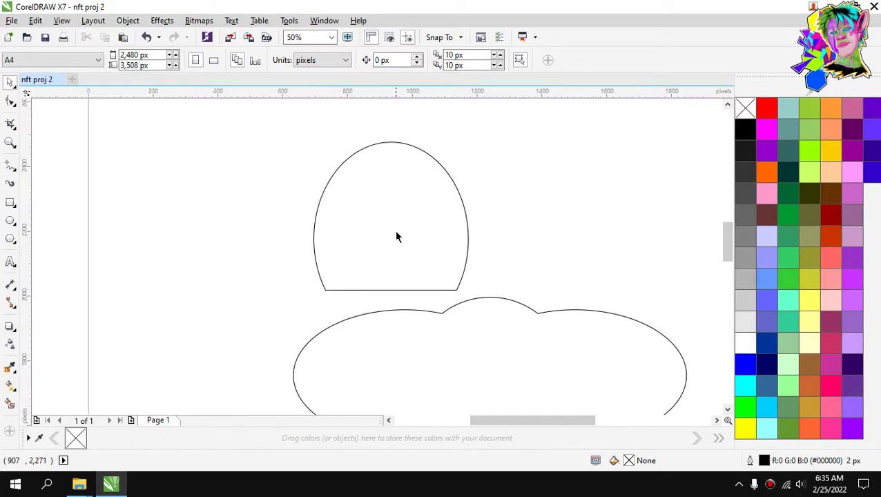
click(397, 232)
key(ctrl+d)
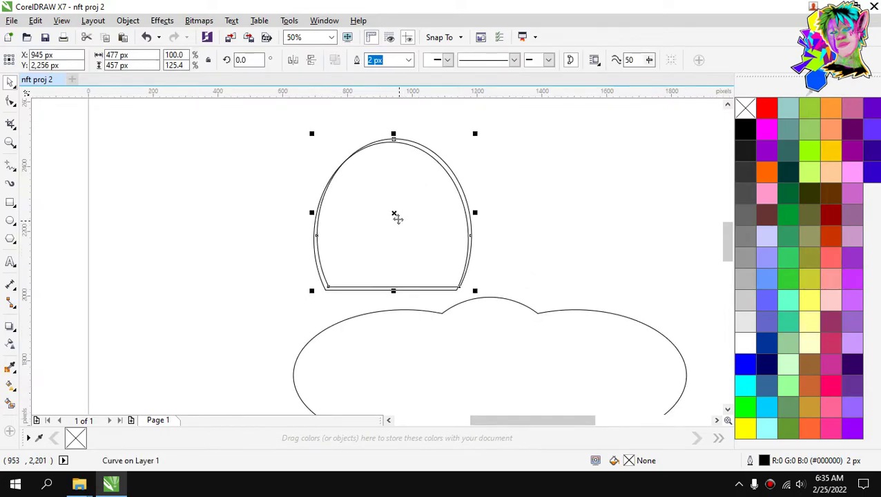
drag(397, 218, 600, 228)
scroll(525, 211, down, 1)
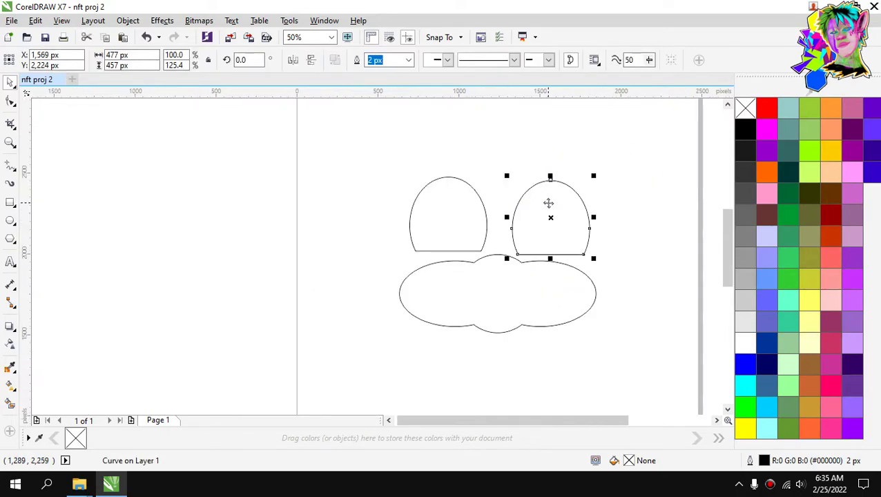
scroll(490, 211, up, 1)
scroll(514, 210, down, 1)
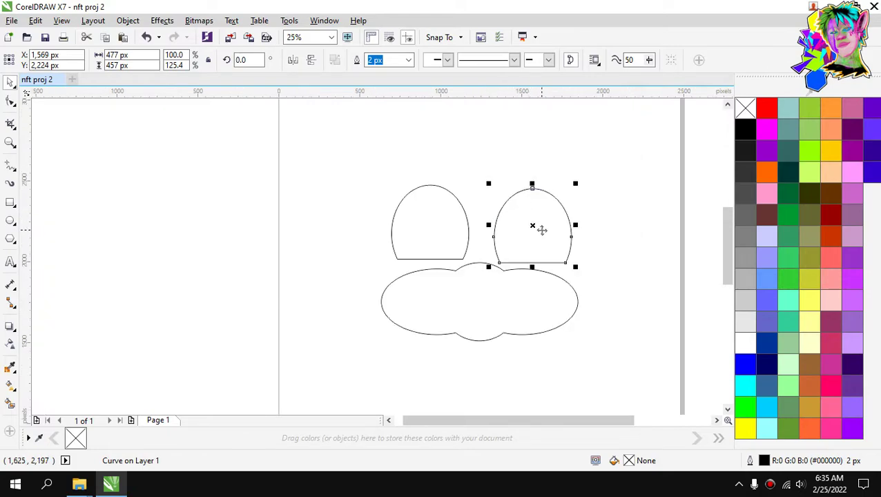
Duplicate the right dome, move the copy over the left one and enlarge it to about 1,304 × 1,250 px.
key(ctrl+d)
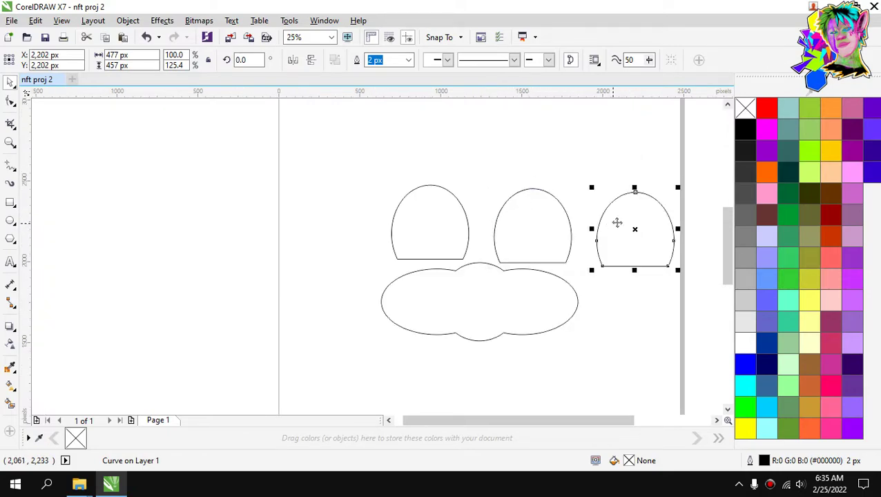
drag(616, 222, 420, 232)
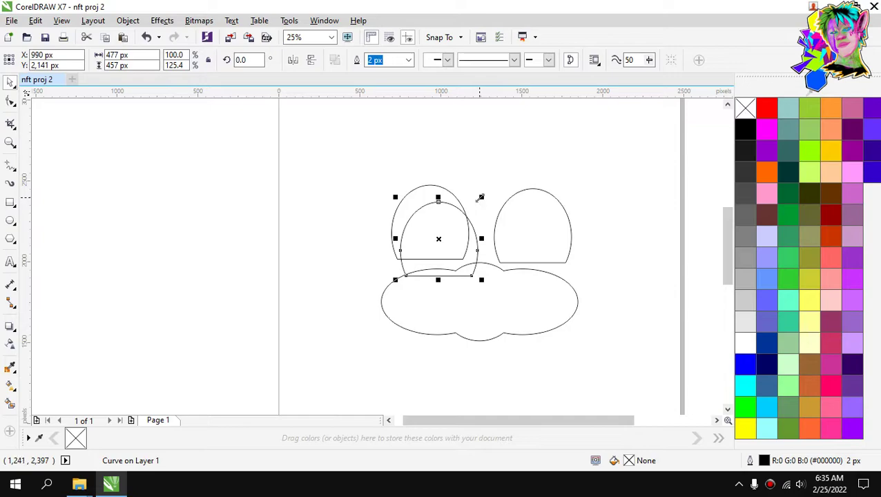
drag(481, 197, 576, 148)
scroll(550, 182, down, 1)
scroll(536, 174, up, 1)
click(523, 199)
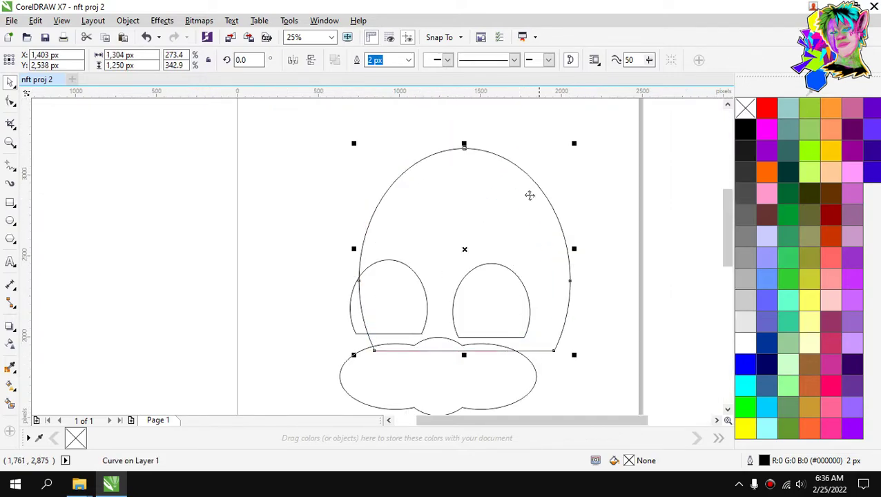
Centre the large dome horizontally on the page and raise it to Y 2,424 px so it surrounds the two small domes.
click(516, 211)
drag(522, 211, 495, 338)
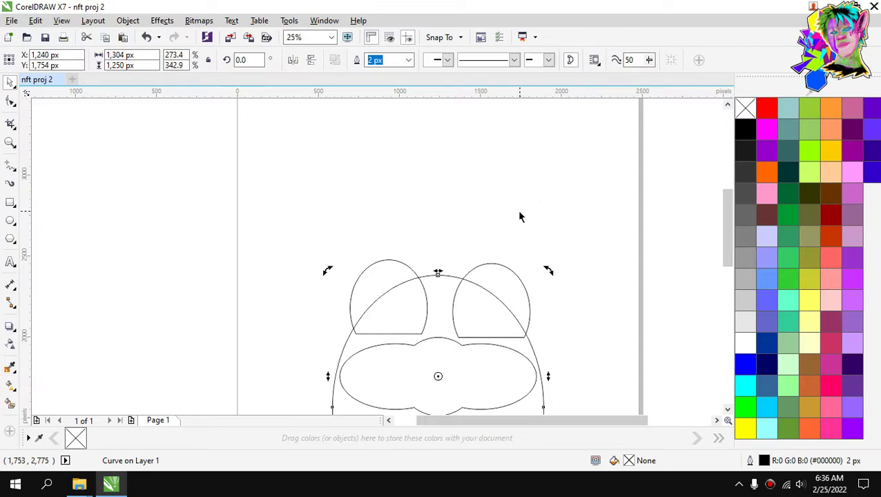
key(Up)
key(Up)
key(Up)
key(Up)
key(Up)
key(Up)
key(Up)
key(Up)
key(Up)
key(Up)
key(Up)
key(Up)
key(Up)
key(Up)
key(Up)
key(Up)
key(Up)
key(Up)
key(Up)
key(Up)
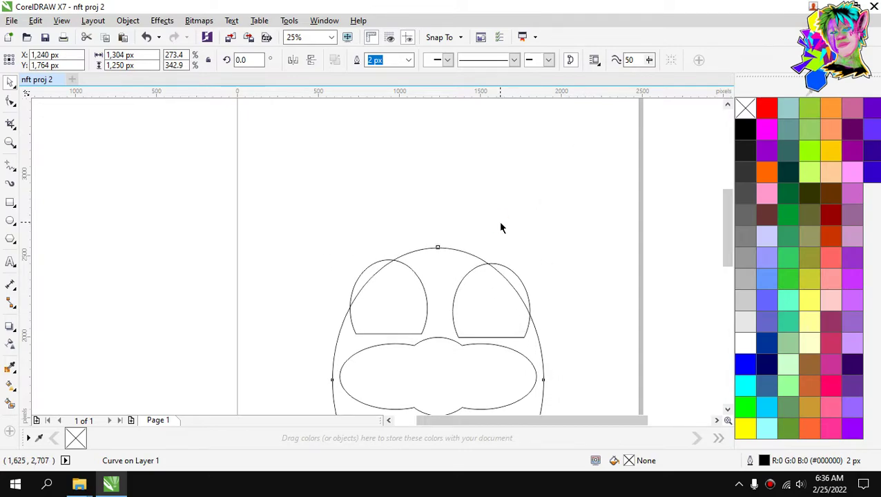
key(Up)
key(Up)
key(Up)
key(Up)
key(Up)
key(Up)
key(Up)
key(Up)
key(Up)
key(Up)
key(Up)
key(Up)
key(Up)
key(Up)
key(Up)
key(Up)
key(Up)
key(Up)
key(Up)
key(Up)
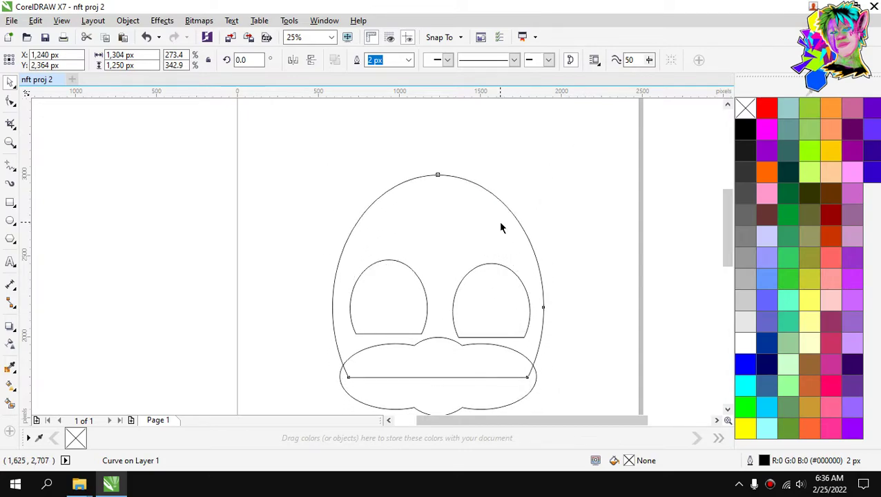
key(Up)
key(Up)
key(Up)
click(583, 221)
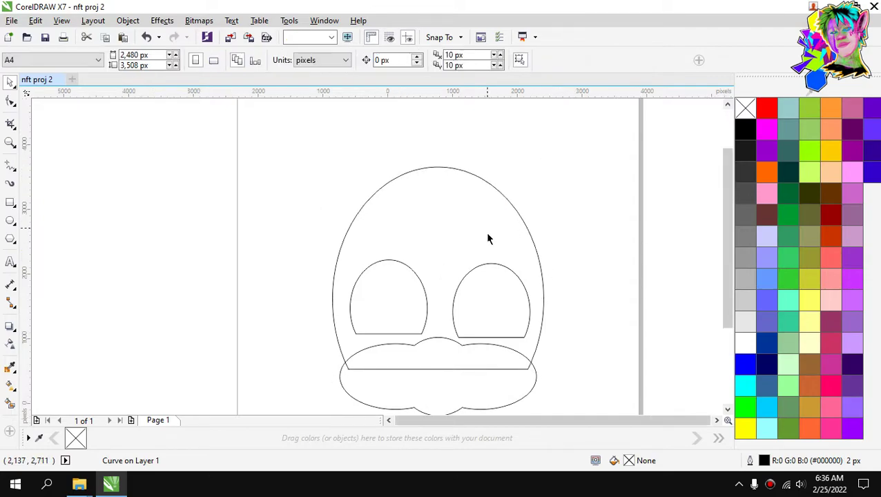
scroll(487, 233, down, 2)
scroll(494, 255, up, 2)
click(445, 351)
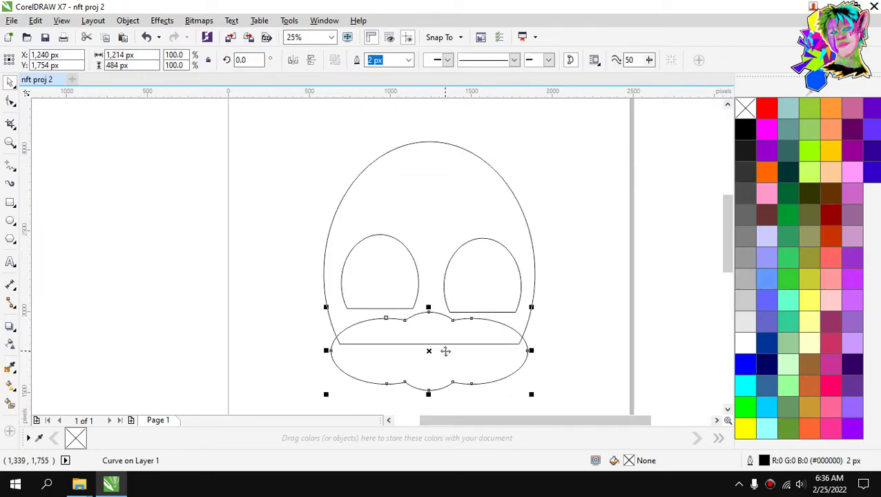
click(485, 347)
click(483, 344)
click(493, 257)
click(462, 291)
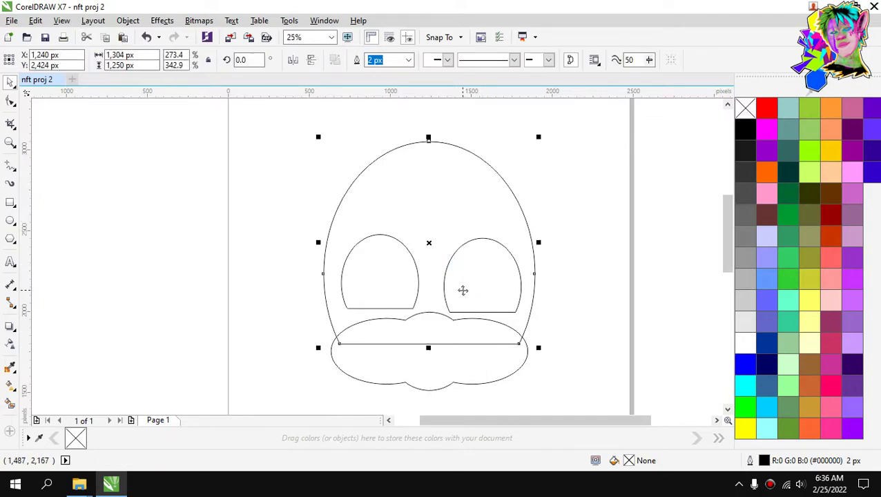
scroll(463, 291, up, 1)
click(519, 252)
click(466, 189)
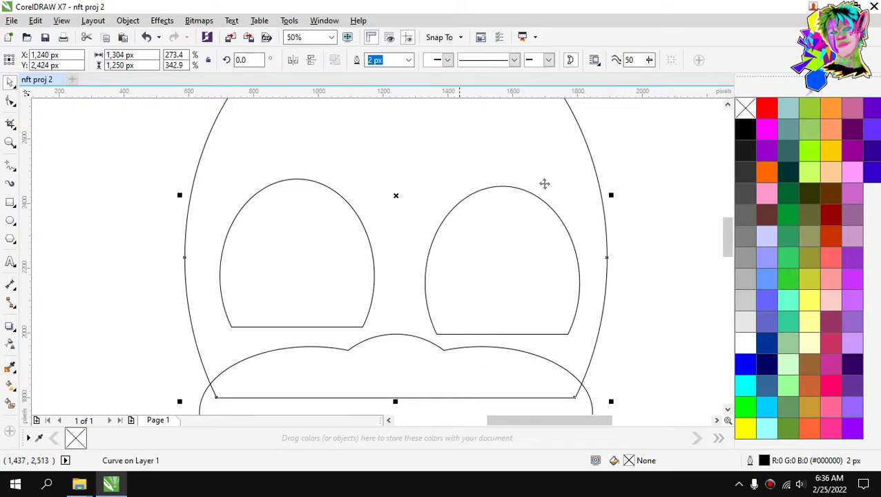
Align the bottom edge of the right small dome with that of the left one.
click(536, 250)
click(426, 245)
shift+click(373, 249)
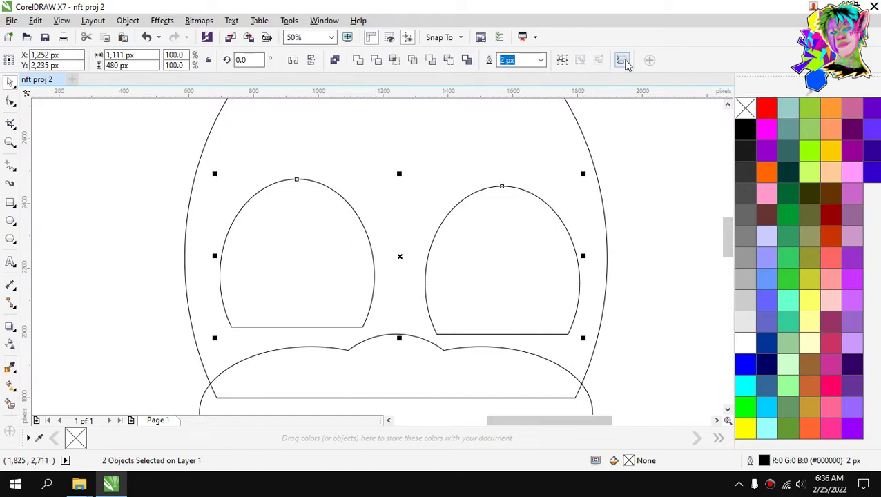
click(621, 60)
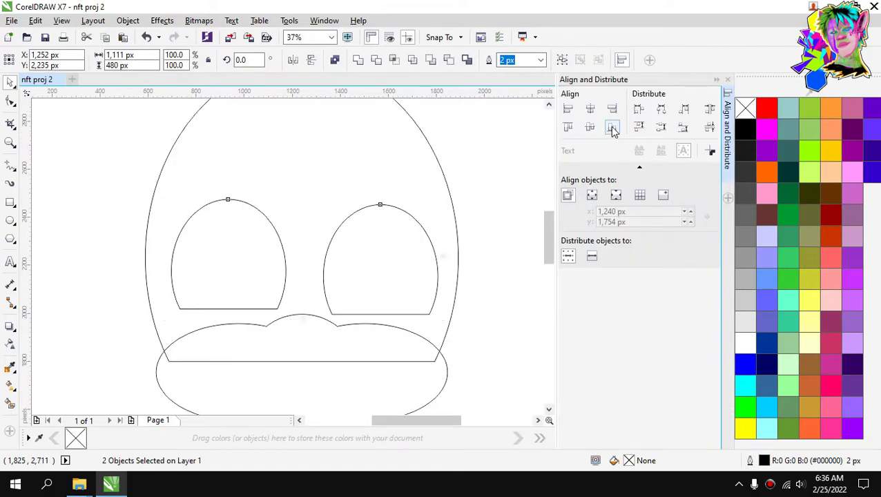
click(613, 128)
click(729, 83)
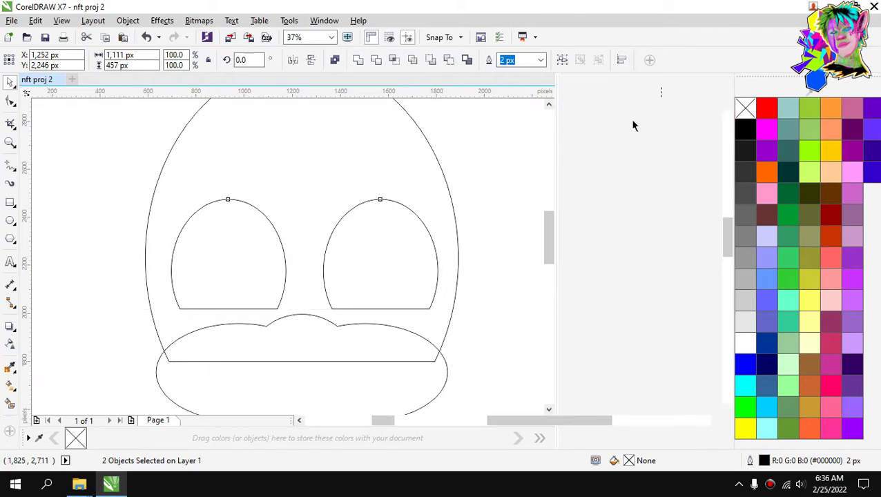
click(639, 173)
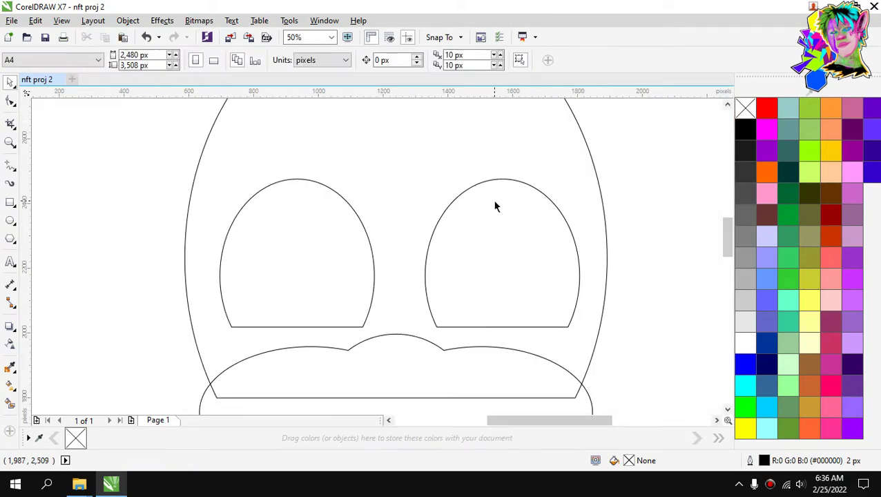
scroll(456, 228, down, 2)
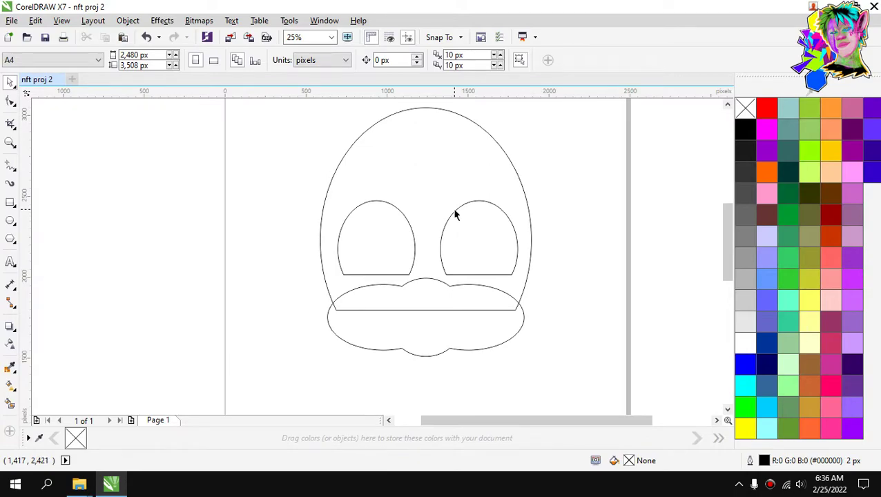
Draw an upright ellipse about 808 × 1,036 px overlapping the top of the head outline.
scroll(459, 203, down, 2)
scroll(463, 196, up, 2)
scroll(464, 193, down, 2)
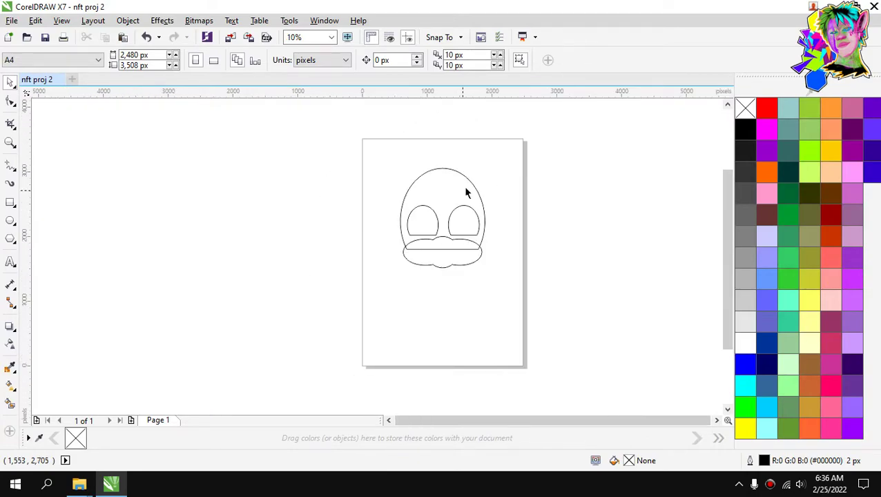
scroll(467, 183, up, 2)
scroll(466, 182, down, 2)
scroll(465, 176, up, 2)
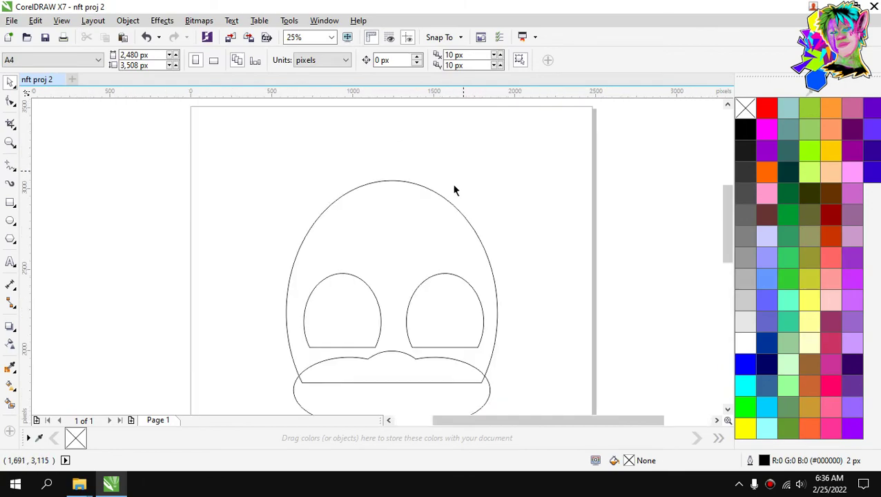
click(10, 221)
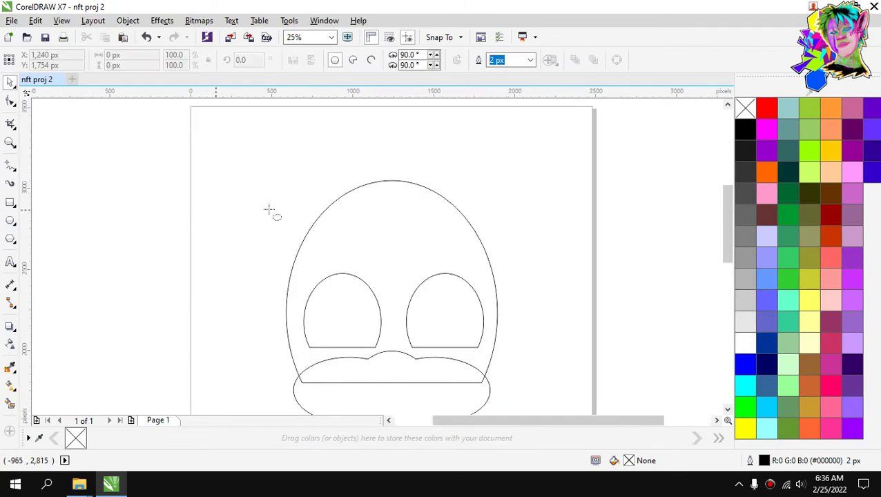
scroll(397, 200, down, 2)
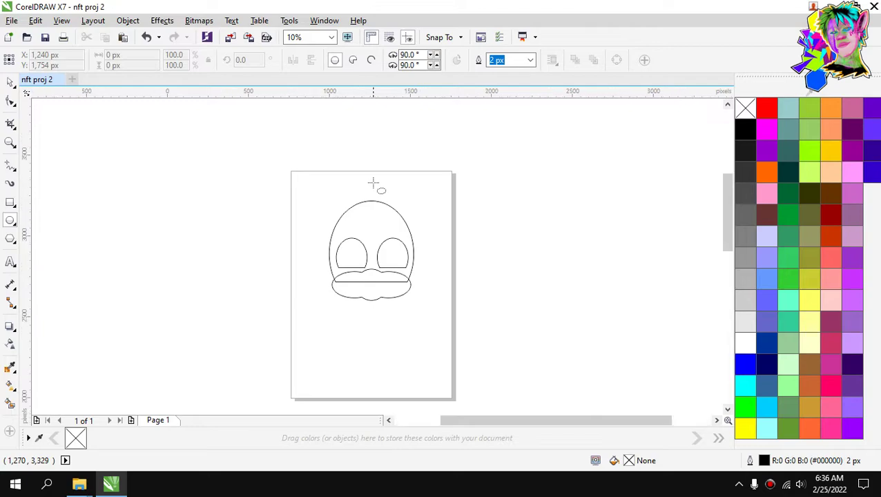
scroll(373, 187, up, 2)
drag(316, 129, 447, 297)
click(10, 82)
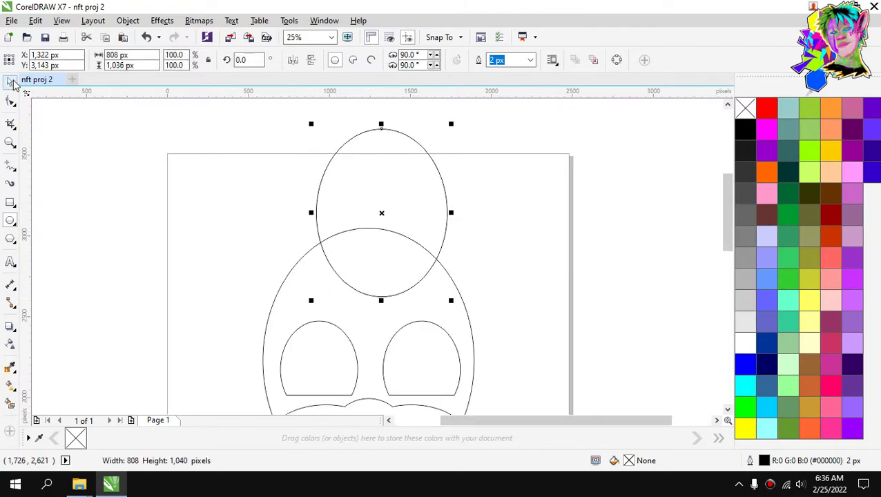
Move the new ellipse down to sit over the middle of the head's top and rotate it to about 339.4°.
drag(419, 190, 430, 223)
scroll(425, 206, down, 2)
scroll(438, 214, up, 2)
click(417, 192)
drag(434, 141, 469, 171)
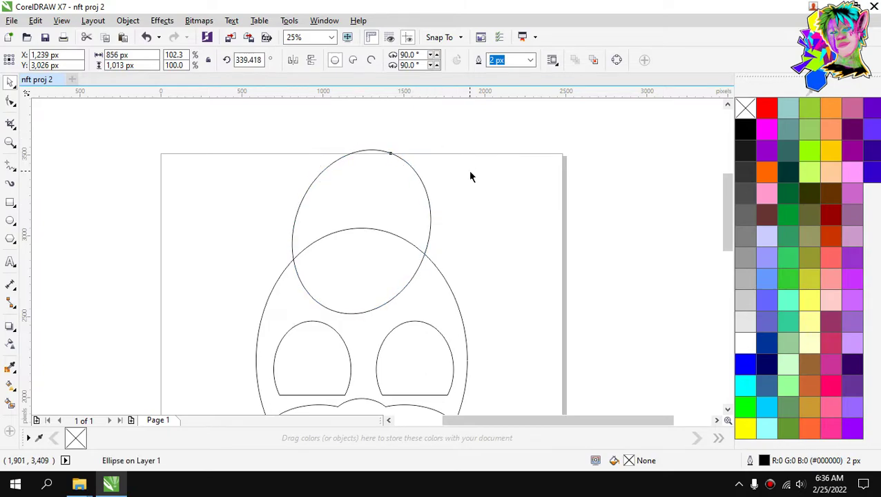
click(470, 171)
Move the tilted ellipse to the head's upper right and enlarge it to about 893 × 1,057 px.
drag(361, 200, 422, 209)
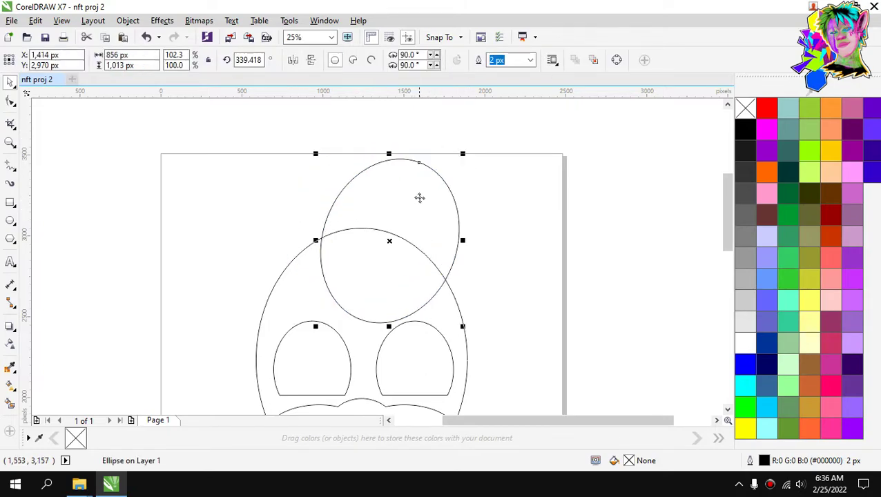
scroll(420, 198, down, 2)
scroll(435, 184, up, 2)
drag(455, 180, 468, 169)
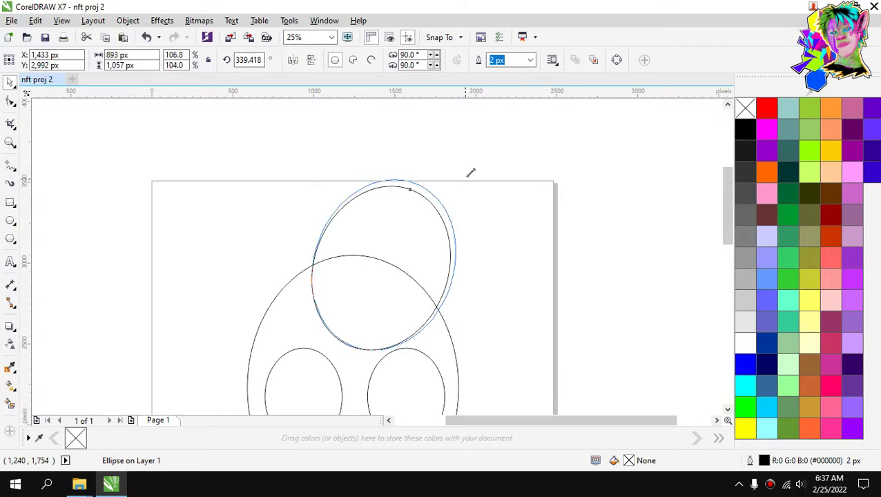
click(511, 202)
Duplicate the tilted ellipse and place the copy over the head's left side at about X 976, Y 2,559 px.
scroll(384, 295, down, 3)
scroll(384, 292, up, 1)
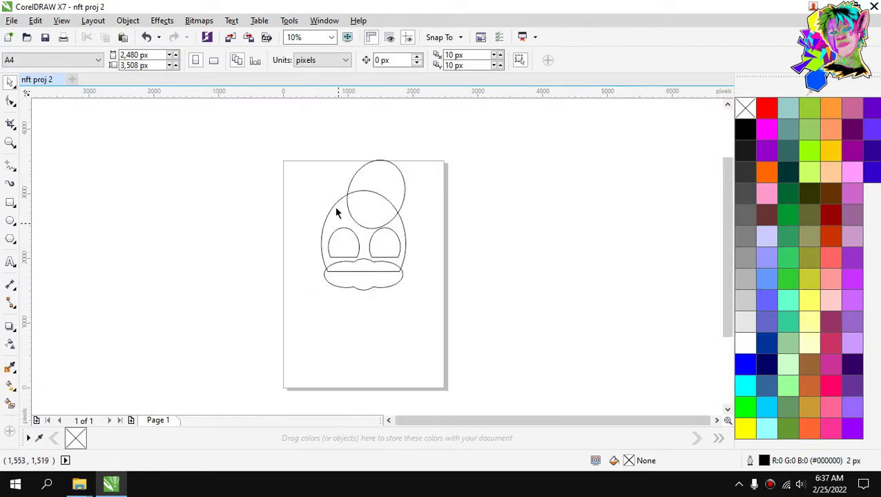
scroll(351, 290, up, 1)
scroll(368, 207, down, 2)
scroll(359, 210, up, 3)
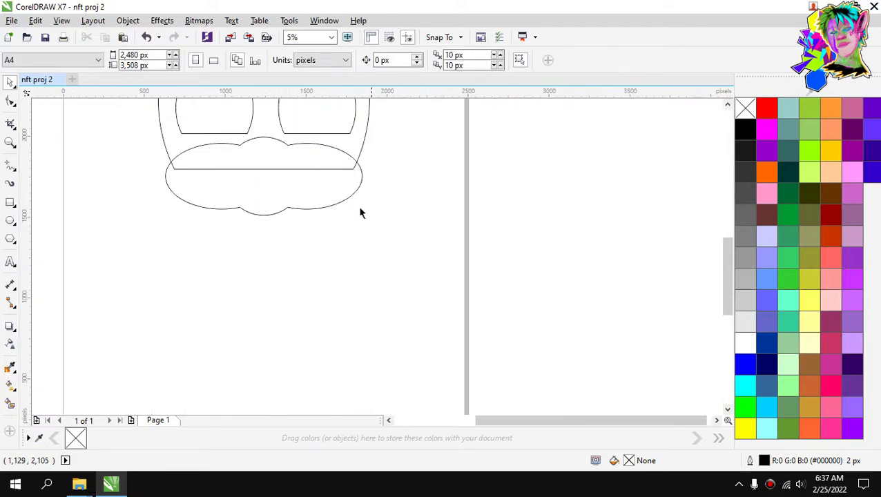
scroll(373, 226, down, 3)
scroll(344, 162, up, 2)
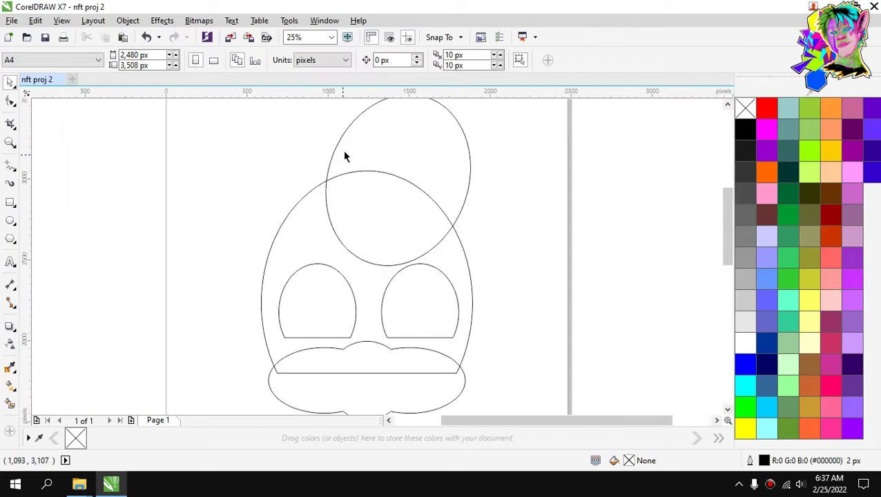
click(382, 157)
scroll(386, 175, down, 1)
scroll(375, 141, up, 1)
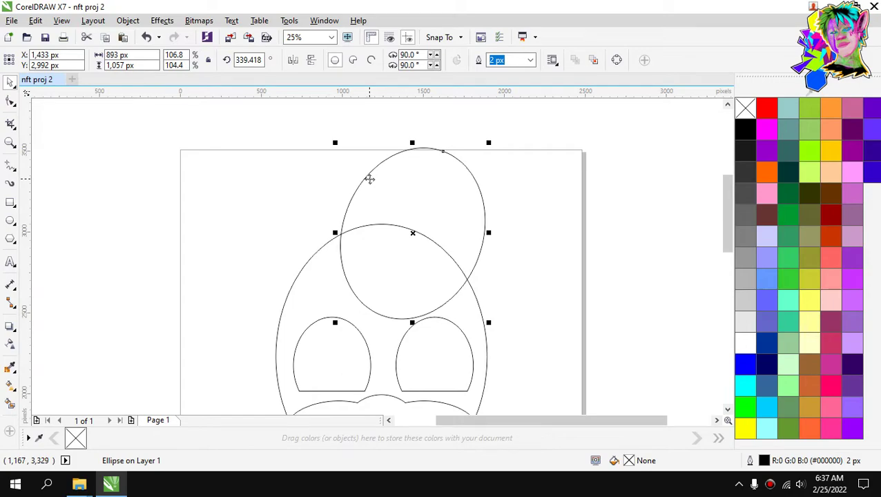
drag(419, 205, 336, 252)
scroll(325, 251, down, 1)
scroll(326, 251, down, 1)
scroll(319, 258, up, 2)
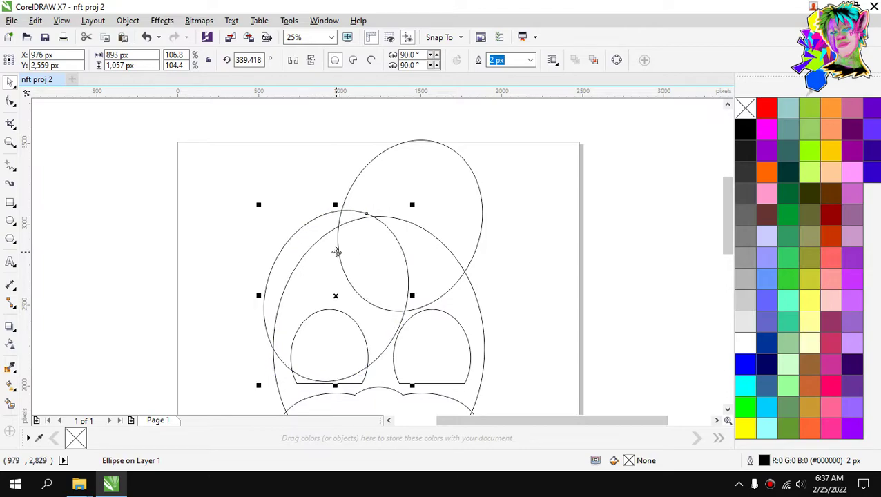
Fill the large head shape with the light peach colour #FFCC99.
click(252, 174)
click(320, 255)
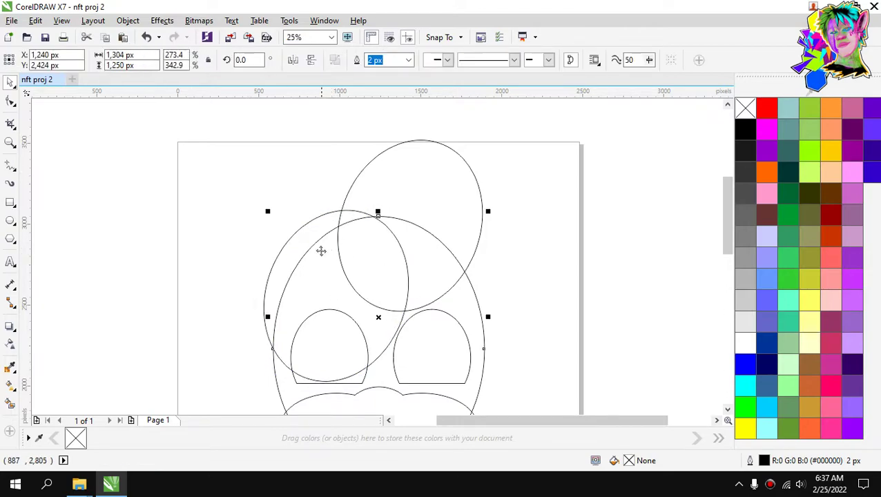
click(312, 212)
click(323, 276)
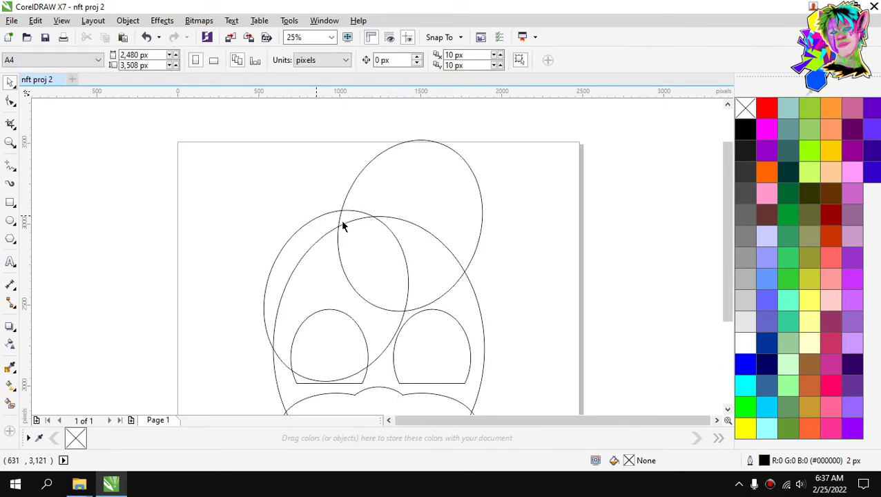
scroll(344, 226, down, 3)
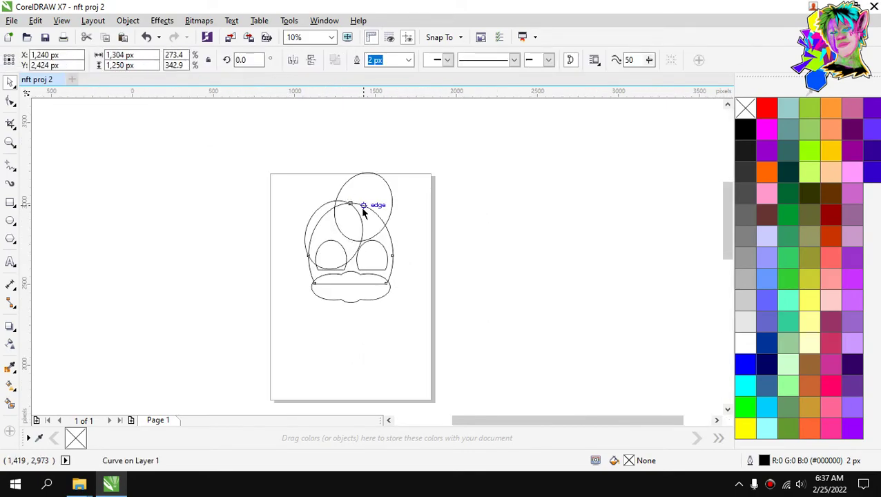
scroll(360, 207, up, 3)
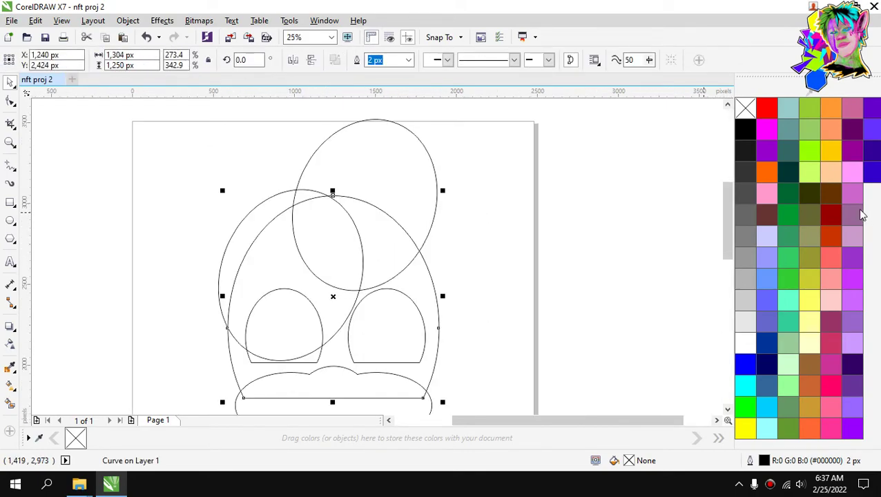
click(834, 179)
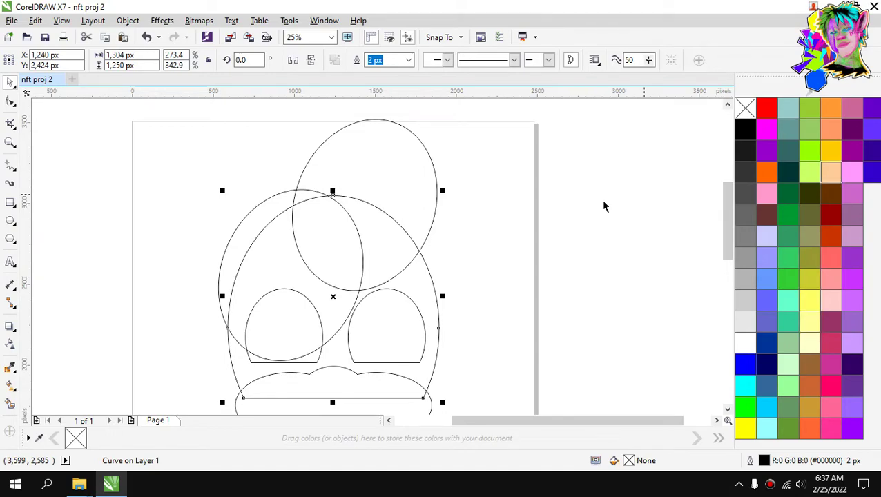
click(544, 211)
Send the upper-right tilted ellipse behind the head and fill it with peach #FFCC99.
scroll(440, 216, down, 3)
scroll(424, 237, up, 2)
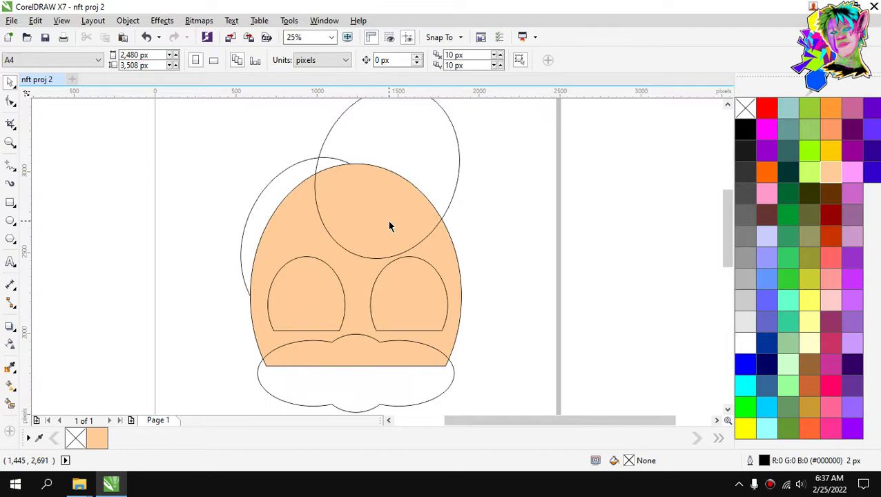
click(390, 226)
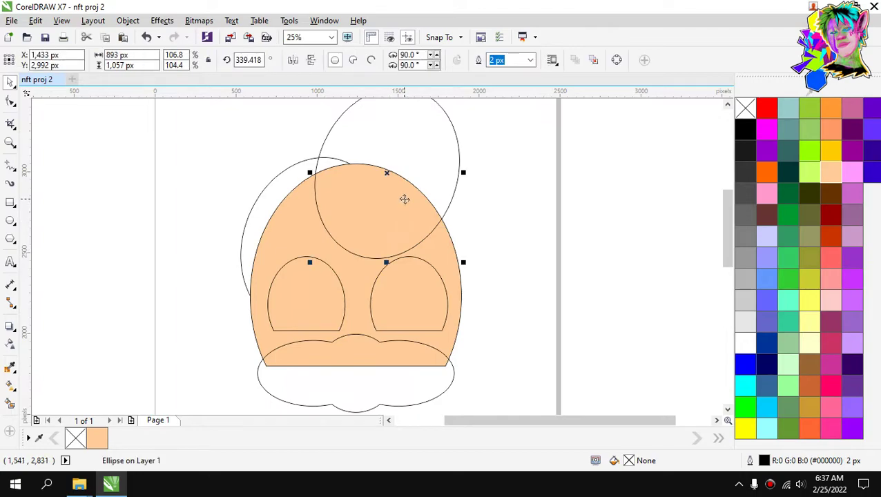
key(shift+Page_Down)
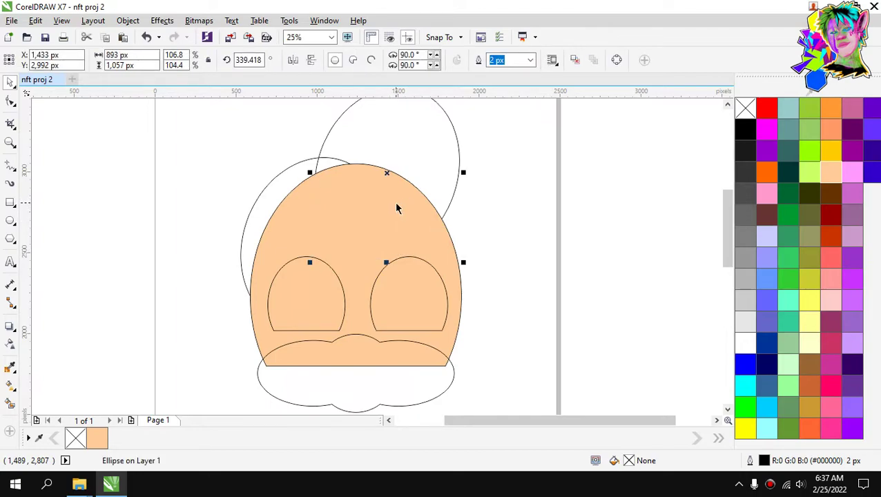
click(830, 172)
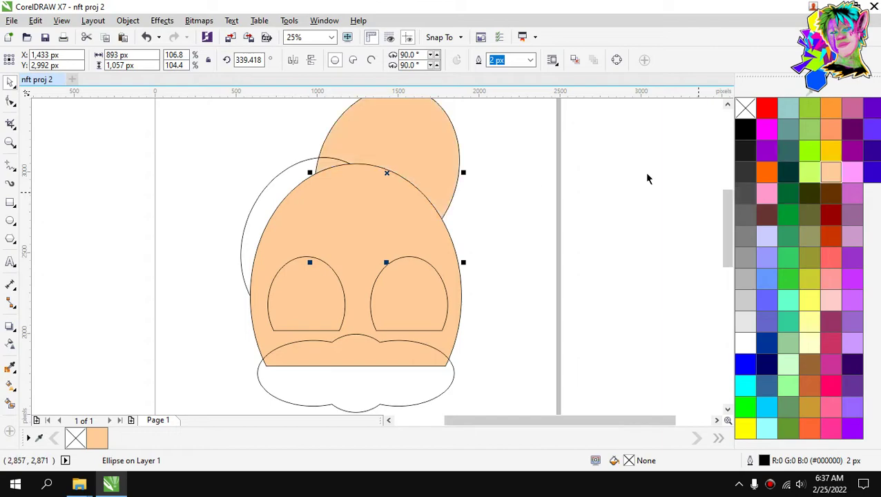
Send the left tilted ellipse behind the upper-right one and fill it with the same peach colour.
scroll(472, 189, down, 2)
scroll(397, 188, up, 2)
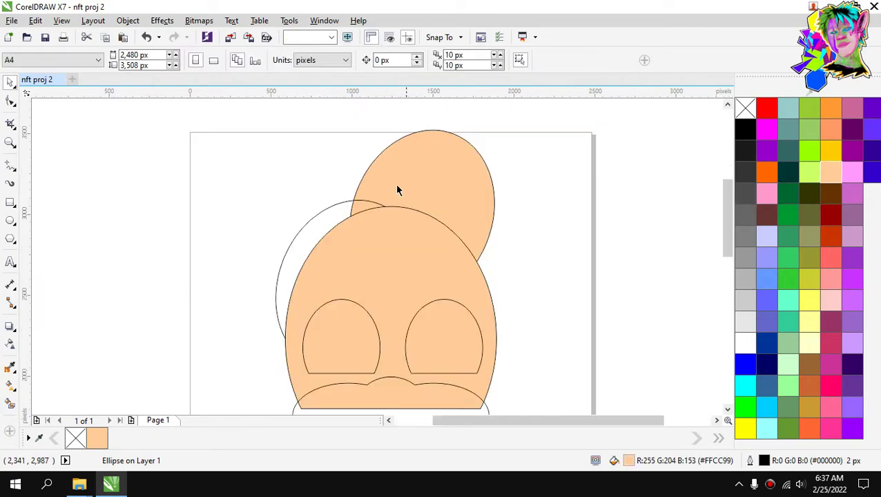
click(346, 222)
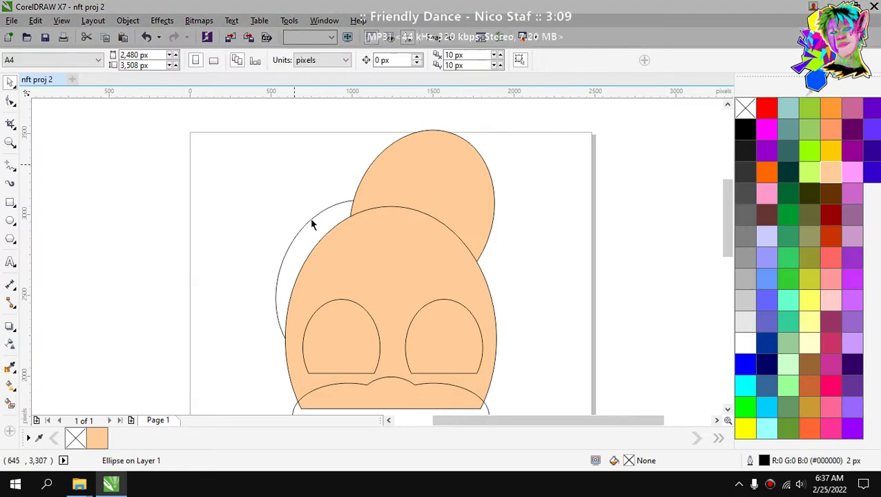
click(831, 174)
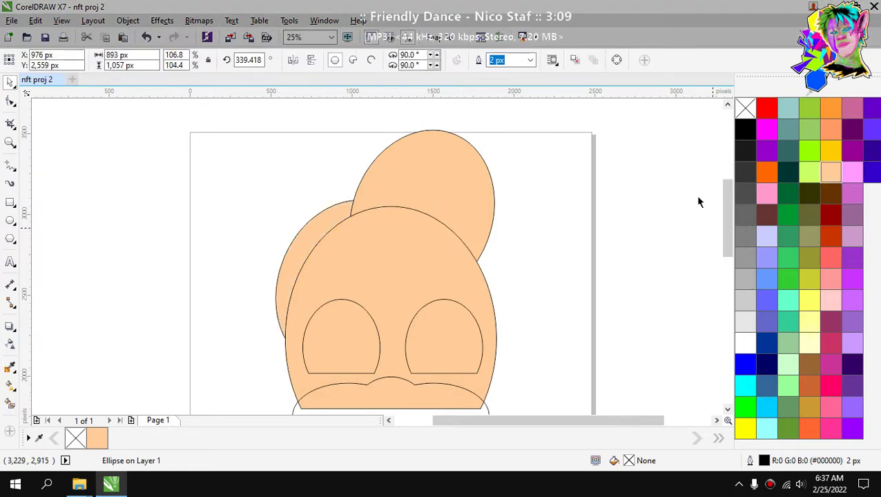
click(545, 228)
Fill both flat-bottomed eye shapes together with peach #FFCC99.
scroll(442, 256, down, 1)
scroll(440, 276, up, 2)
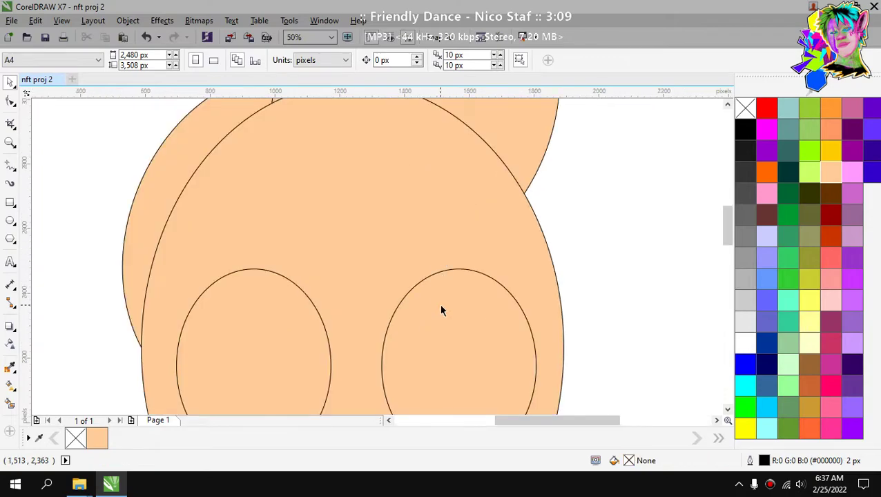
scroll(439, 304, down, 2)
scroll(442, 276, down, 1)
scroll(441, 302, up, 1)
click(440, 302)
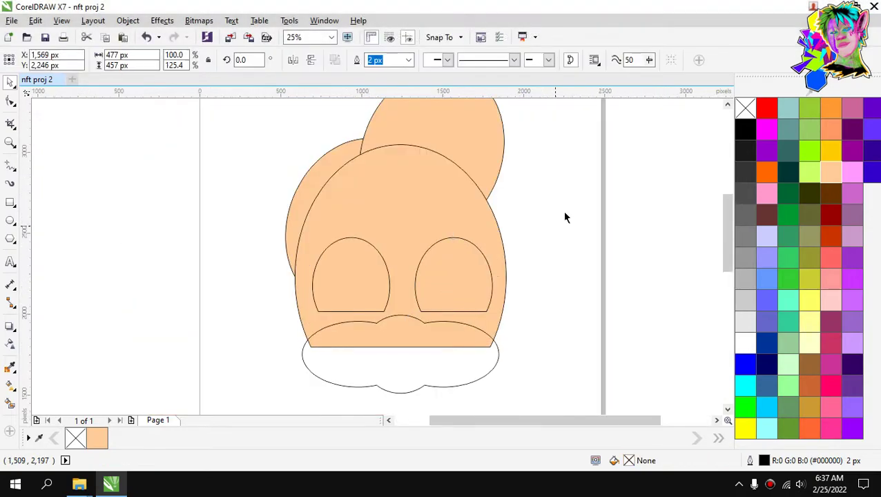
drag(564, 213, 290, 330)
click(831, 174)
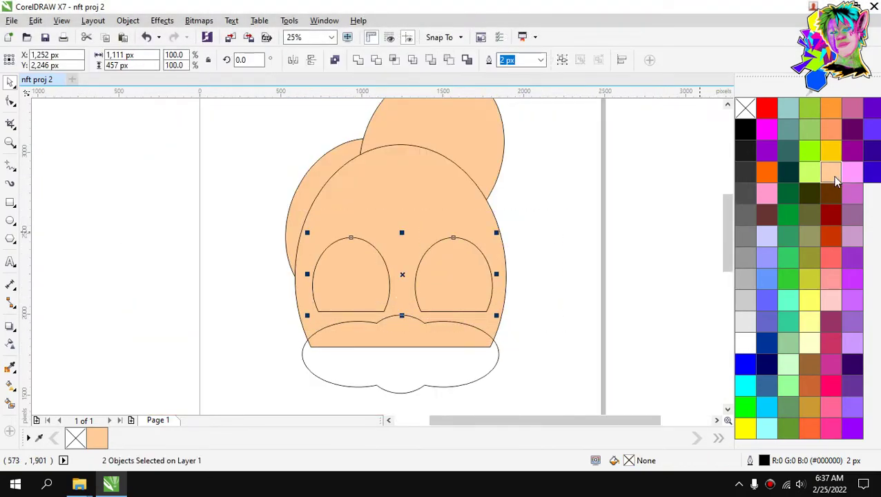
click(623, 215)
Fill the welded mouth shape below the eyes with peach #FFCC99.
scroll(479, 252, down, 2)
scroll(475, 282, up, 2)
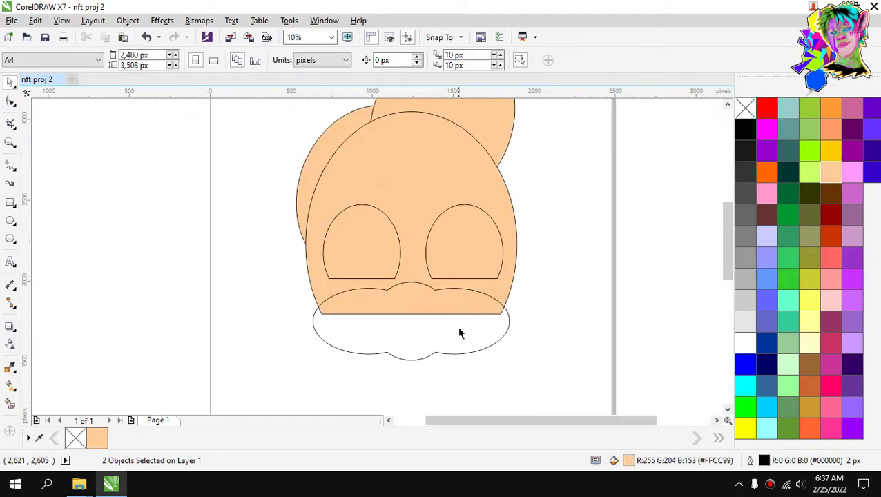
click(458, 332)
click(831, 174)
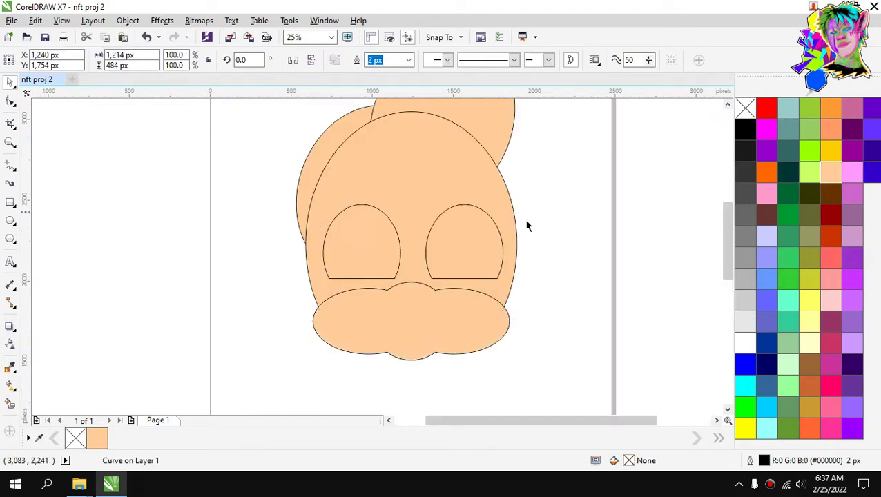
click(526, 224)
Draw a wide ellipse about 796 × 564 px overlapping the lower middle of the mouth shape.
scroll(415, 233, down, 2)
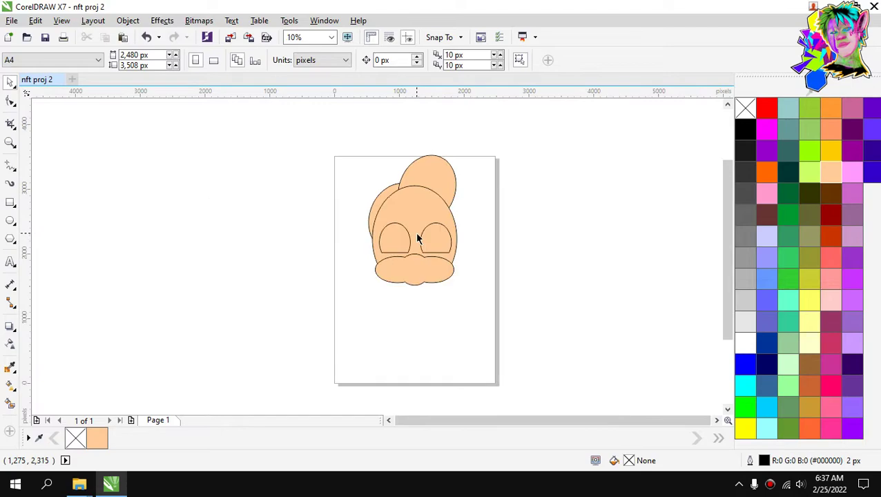
scroll(418, 235, up, 1)
scroll(418, 238, up, 1)
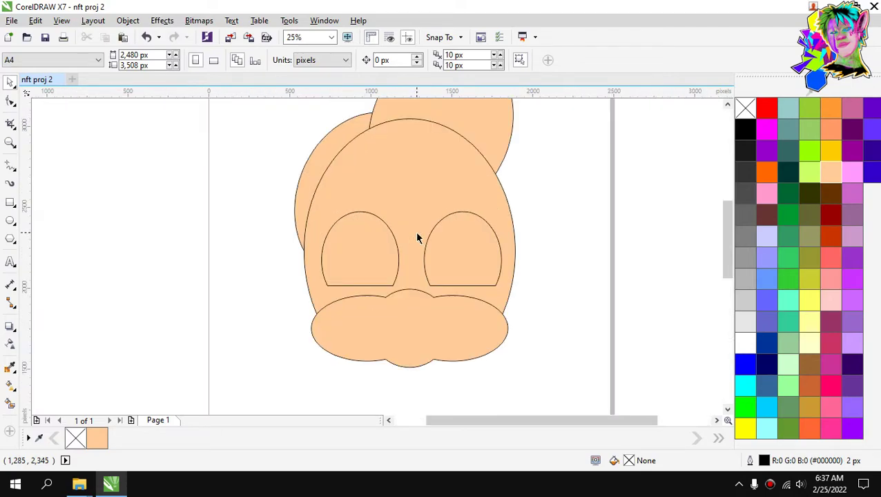
scroll(417, 239, down, 1)
scroll(415, 266, up, 2)
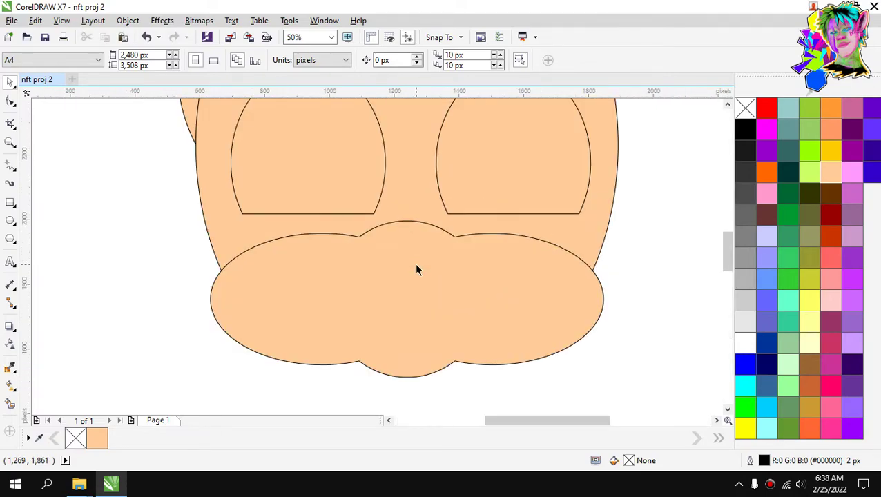
scroll(416, 269, down, 2)
scroll(416, 290, up, 1)
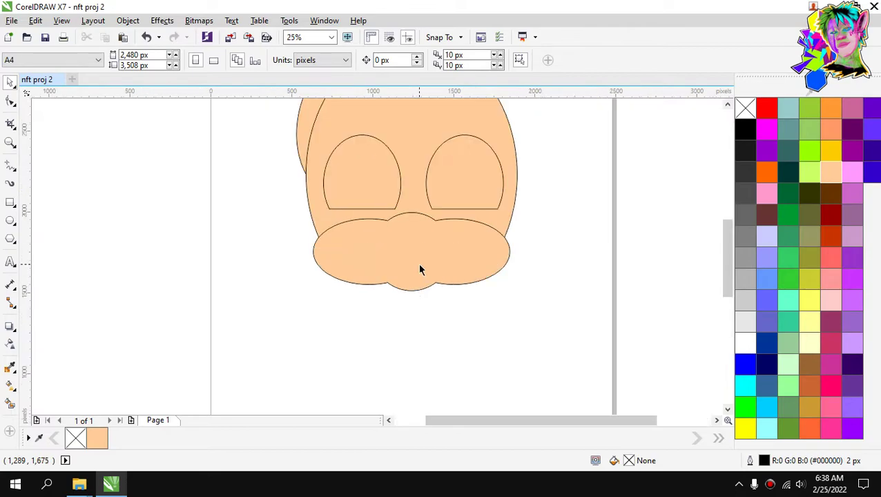
scroll(420, 269, up, 1)
scroll(420, 270, down, 1)
click(10, 220)
drag(358, 232, 490, 325)
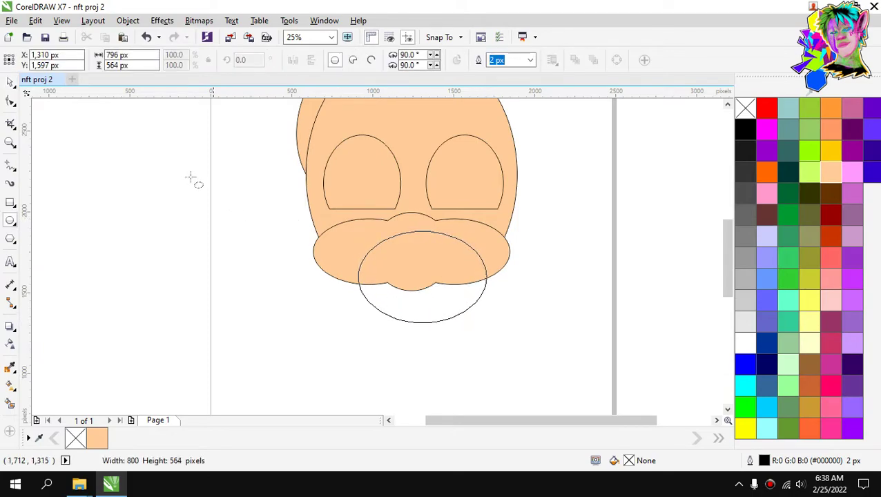
Centre the wide ellipse on the page, lower it to Y 1,714 px and place it behind the mouth shape.
click(11, 83)
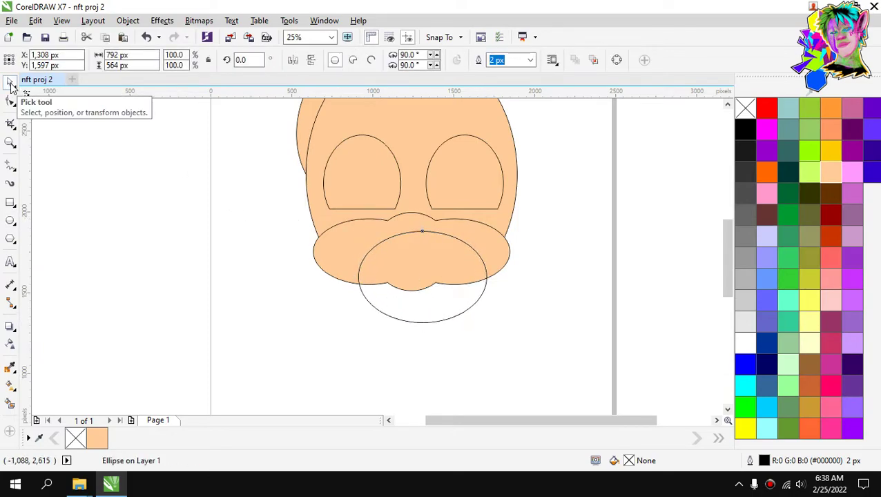
key(p)
key(Down)
key(Down)
key(Down)
key(Down)
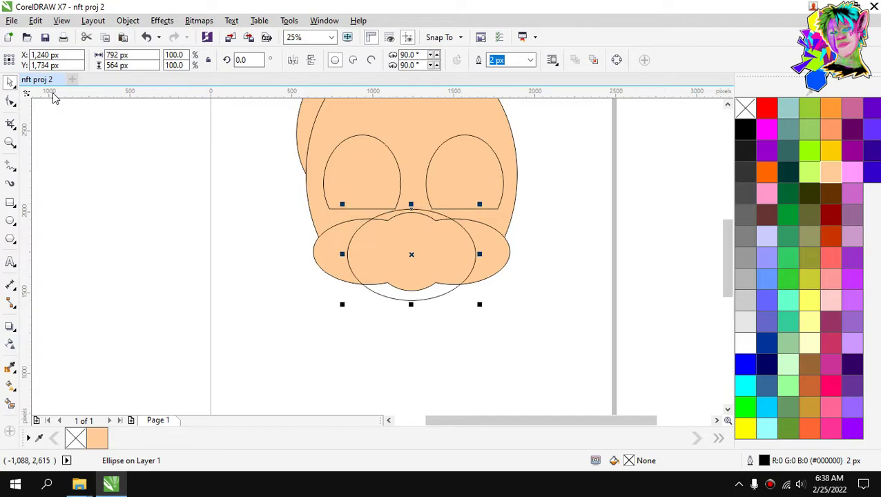
key(ctrl+Page_Down)
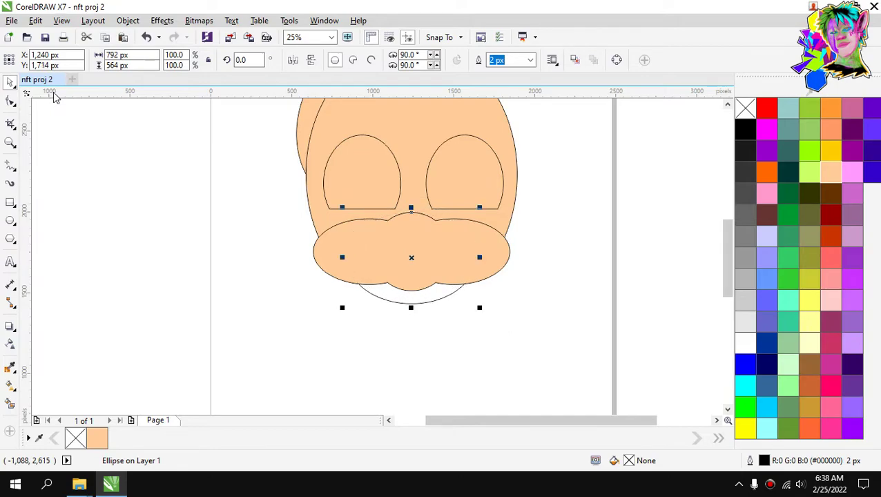
Fill the chin ellipse with peach #FFCC99.
click(830, 173)
scroll(449, 211, down, 1)
scroll(447, 176, up, 1)
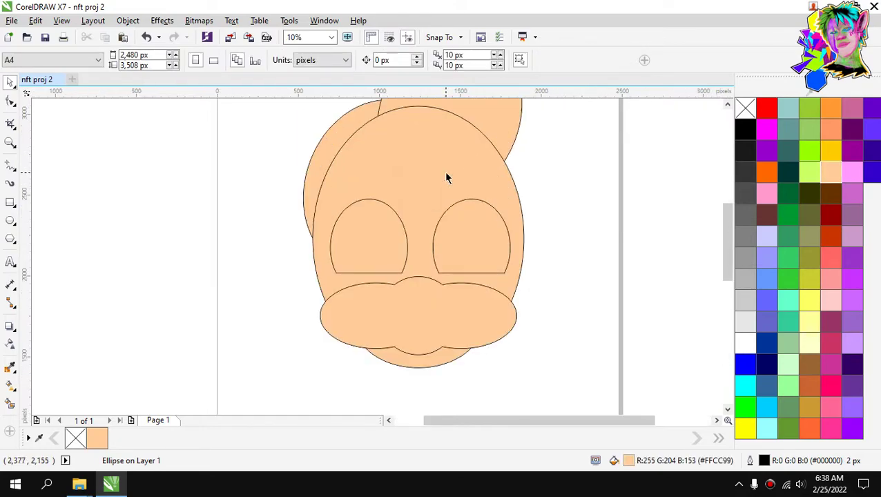
scroll(444, 174, down, 1)
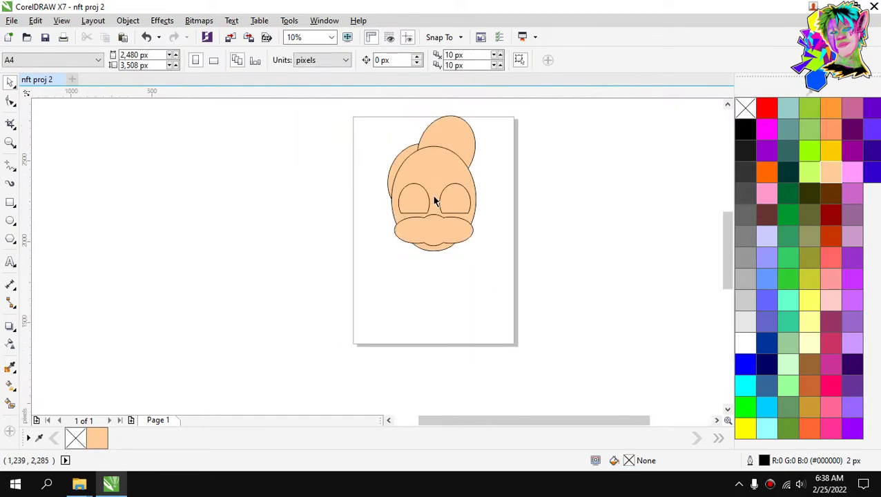
scroll(434, 199, up, 1)
scroll(435, 200, down, 1)
scroll(439, 226, up, 1)
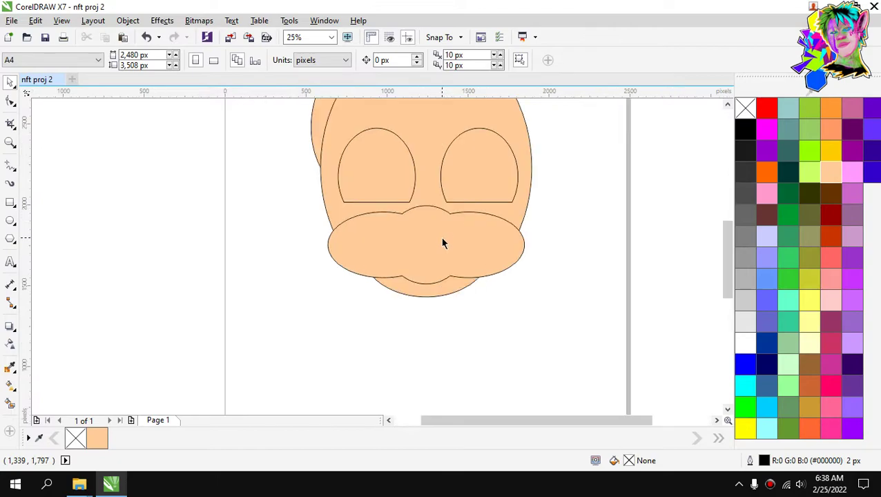
Enlarge the mouth shape around its centre to about 1,593 px wide.
click(442, 239)
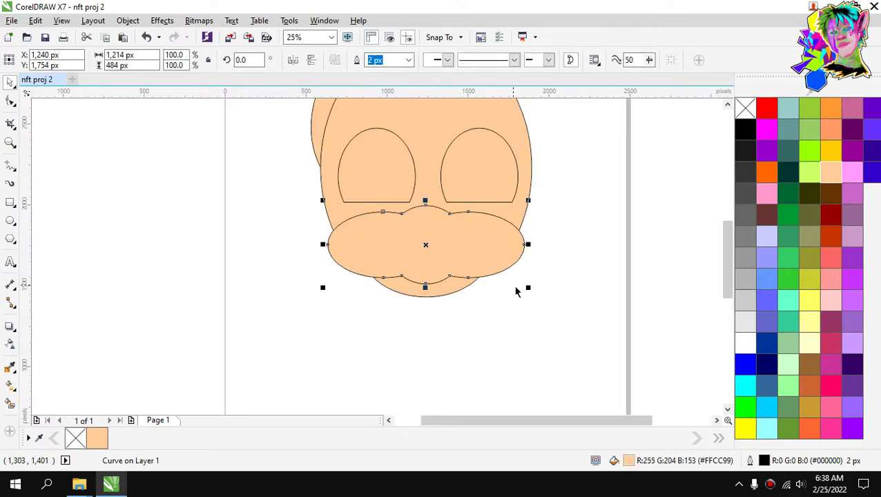
drag(528, 288, 567, 298)
click(611, 248)
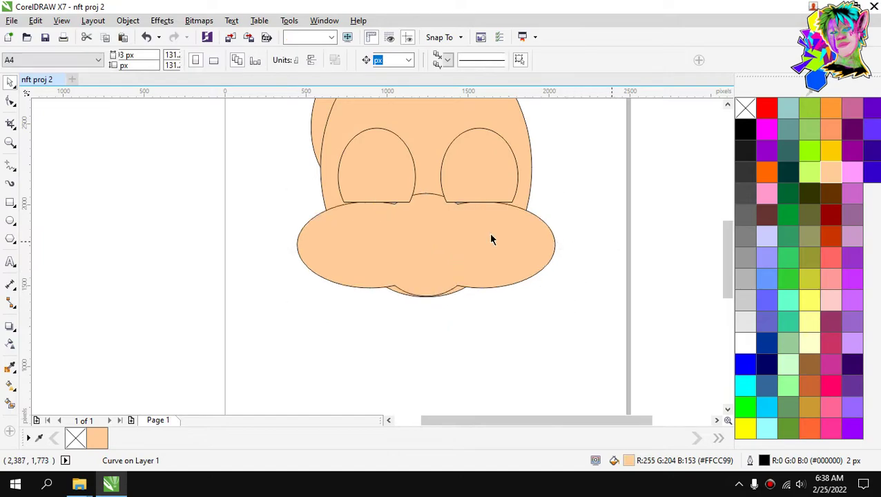
Shift both eye shapes up together by 80 px, clear of the mouth shape.
click(443, 174)
shift+click(416, 165)
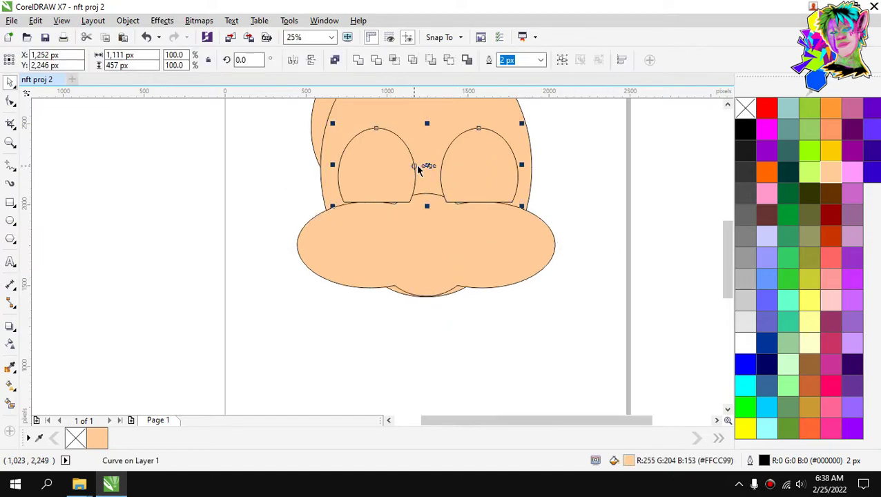
key(Up)
key(Up)
key(Up)
key(Up)
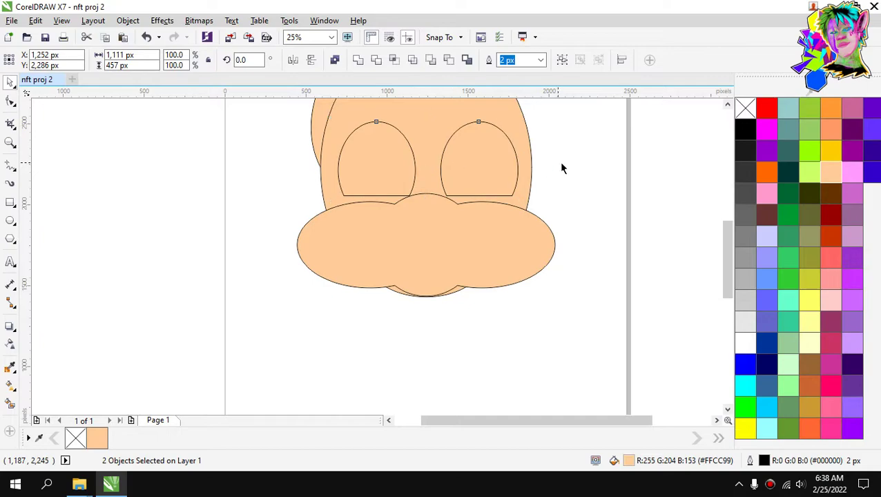
key(Up)
key(Up)
key(Up)
key(Up)
click(567, 160)
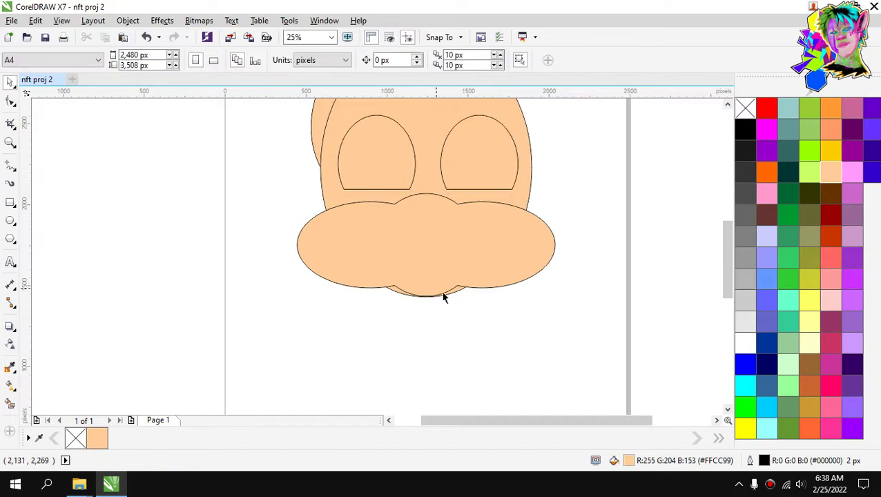
Lower the chin ellipse so that it extends farther below the mouth shape.
key(F7)
drag(464, 290, 575, 293)
key(Escape)
scroll(479, 230, down, 2)
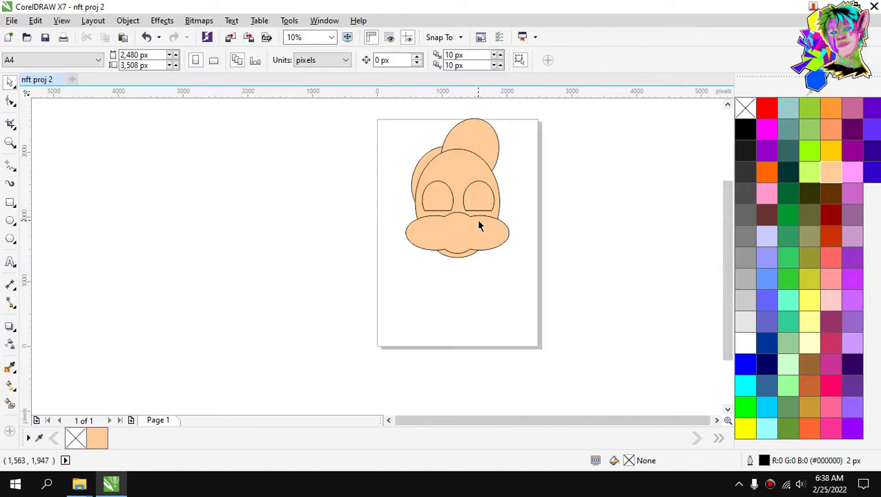
Flatten the mouth shape from its lower edge, keeping its width and leaving part of the chin ellipse exposed.
scroll(479, 225, up, 2)
click(452, 253)
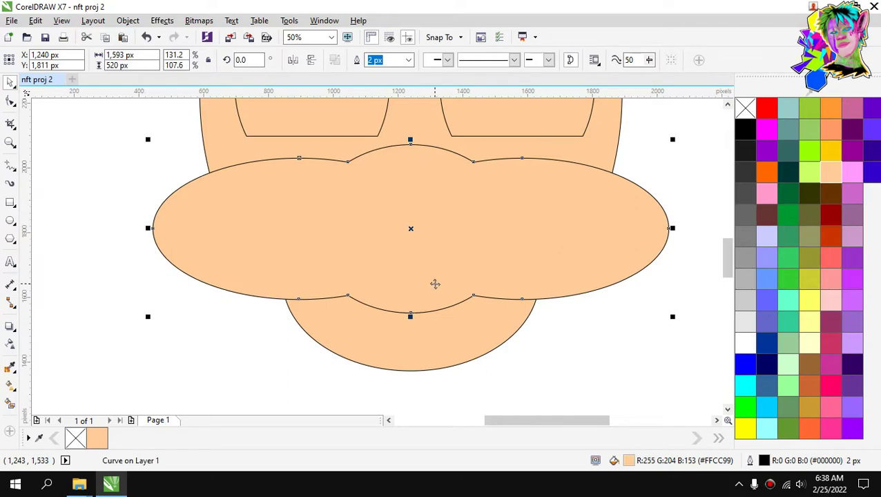
scroll(435, 279, down, 1)
click(569, 193)
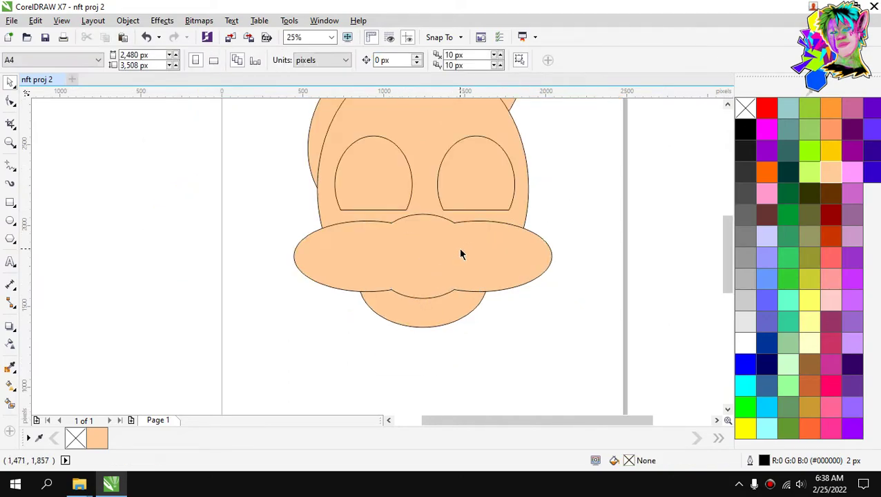
click(461, 252)
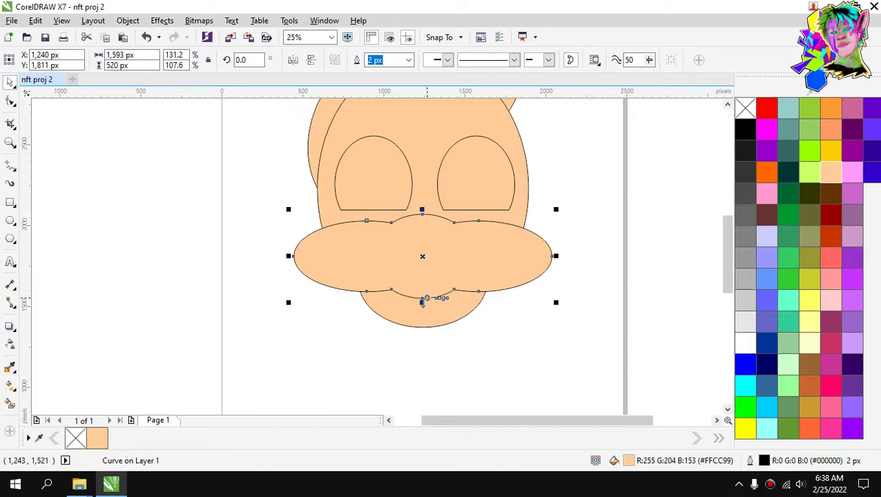
drag(422, 302, 429, 309)
click(517, 301)
scroll(476, 223, down, 2)
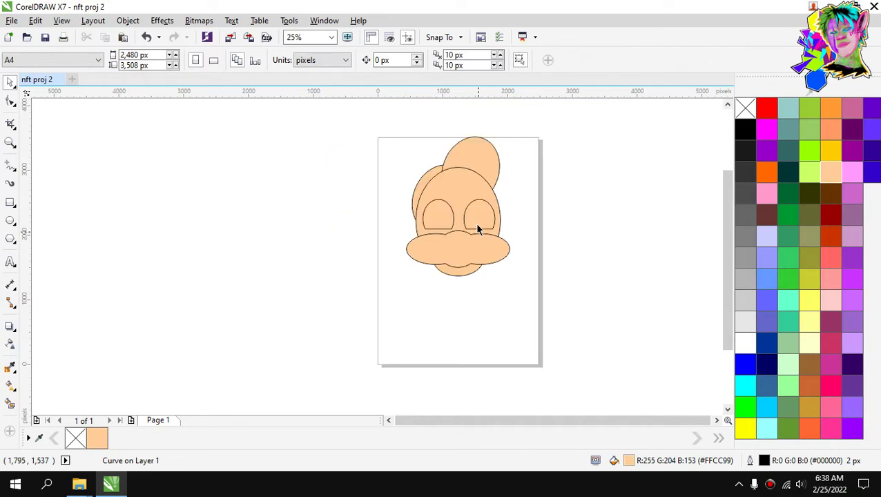
scroll(476, 219, up, 2)
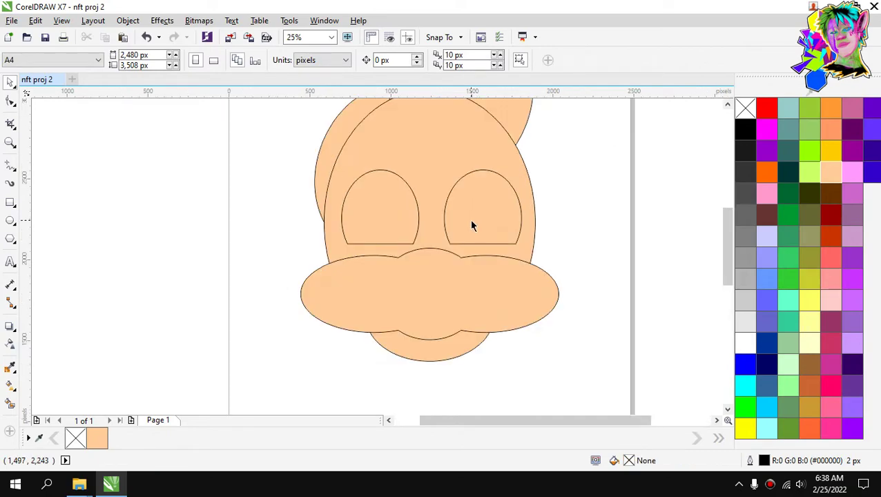
Draw an ellipse about 262 px wide between the eyes and set its height to 262 px to make a circle.
scroll(442, 200, up, 2)
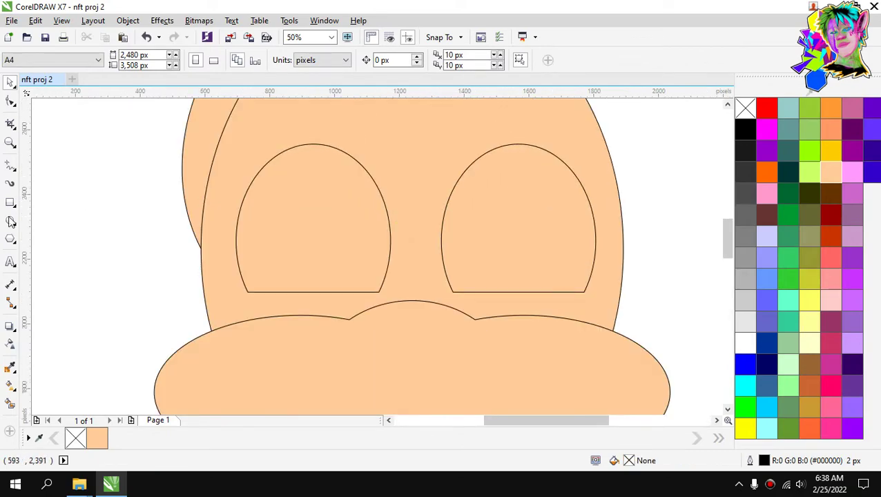
click(10, 221)
drag(371, 199, 456, 268)
click(119, 55)
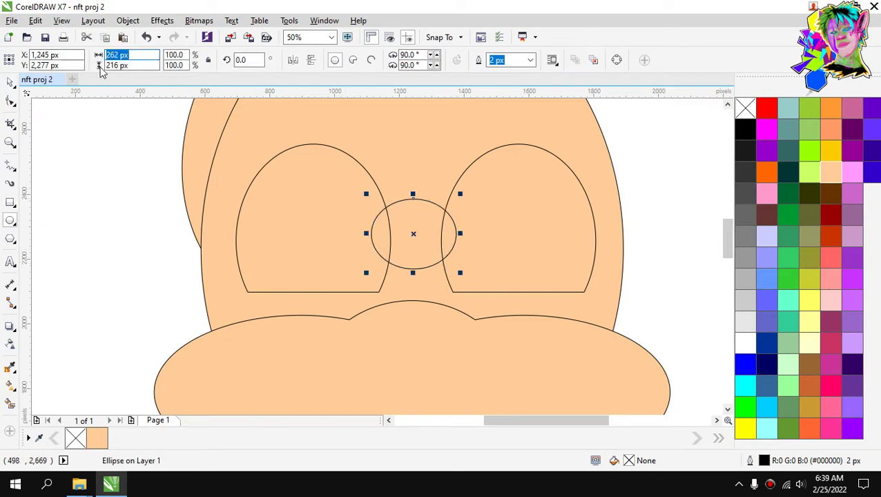
key(Tab)
text(262)
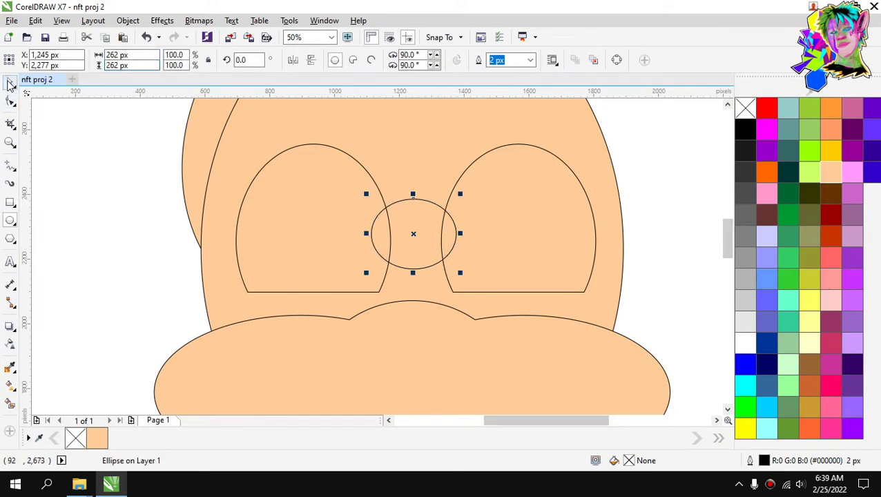
key(Return)
key(space)
click(406, 223)
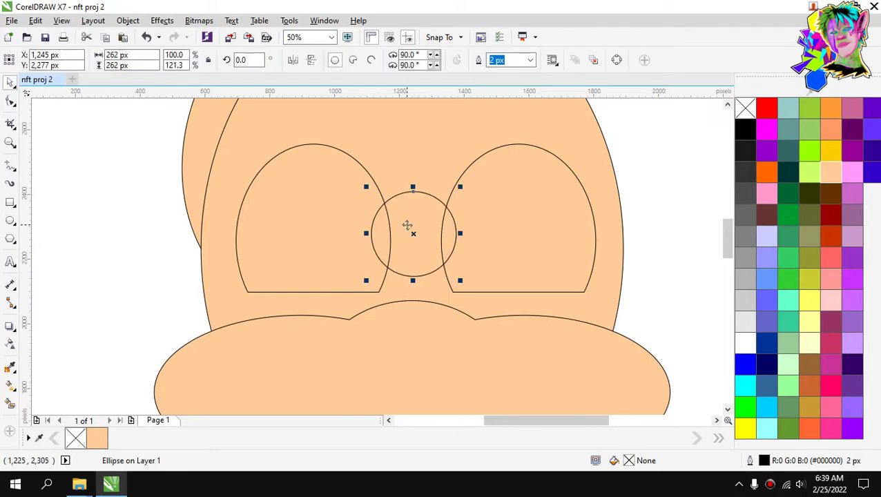
Centre the circle horizontally on the page and position it between the eyes at Y 2,284 px.
key(p)
key(Up)
key(Up)
key(Up)
key(Up)
key(Up)
key(Up)
key(Up)
key(Up)
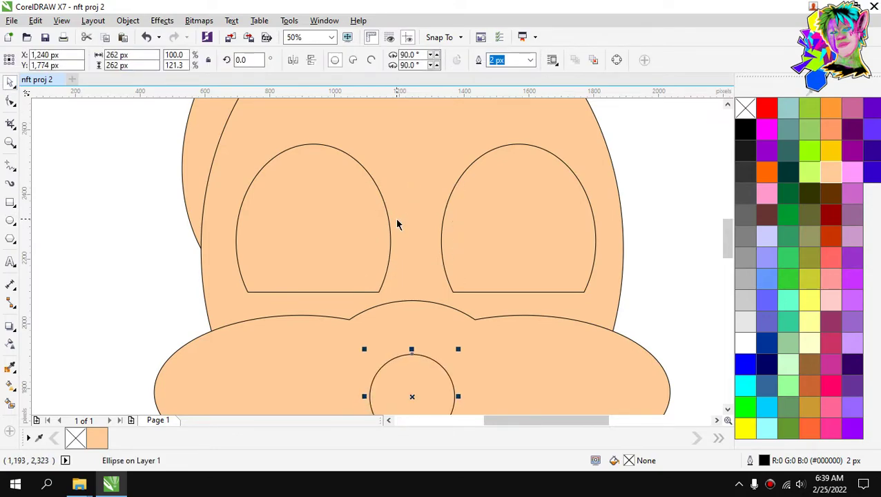
key(Up)
key(Up)
key(Up)
key(Up)
key(Up)
key(Up)
key(Up)
key(Up)
key(Up)
key(Up)
key(Up)
key(Up)
key(Up)
key(Up)
key(Up)
key(Up)
key(Up)
key(Up)
key(Up)
key(Up)
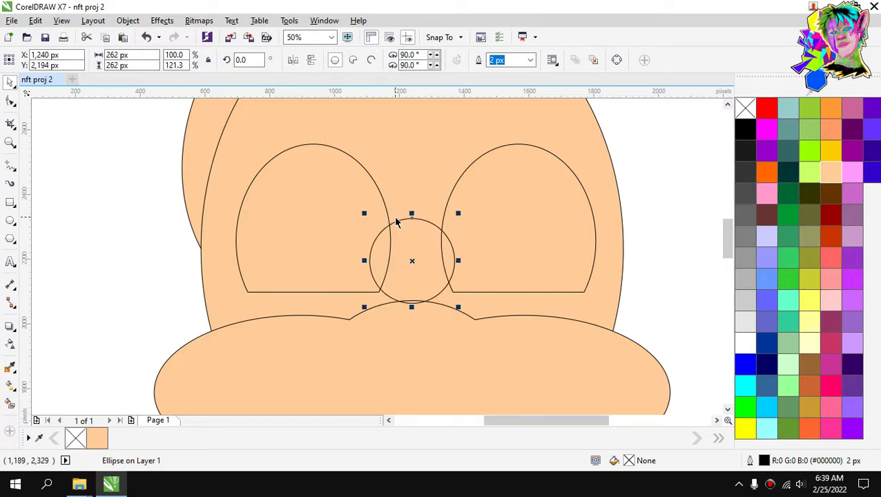
key(Up)
key(Up)
key(Up)
key(Up)
key(Up)
key(Up)
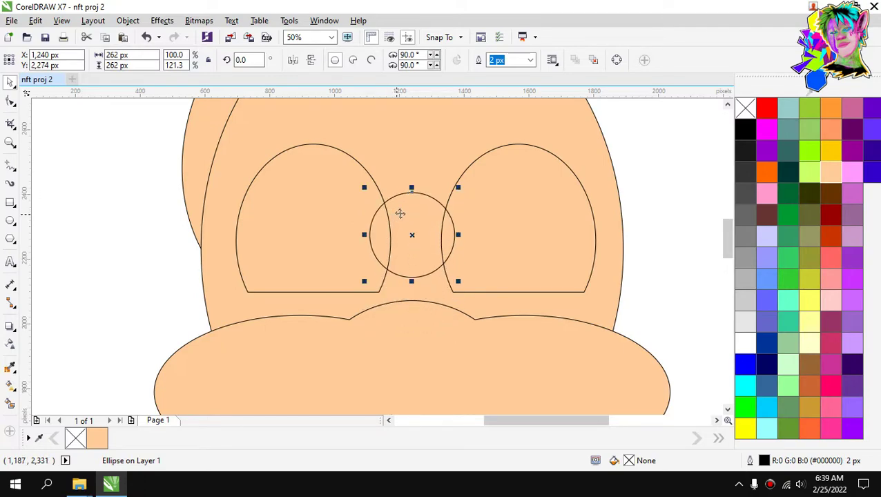
scroll(414, 209, down, 1)
scroll(418, 208, up, 1)
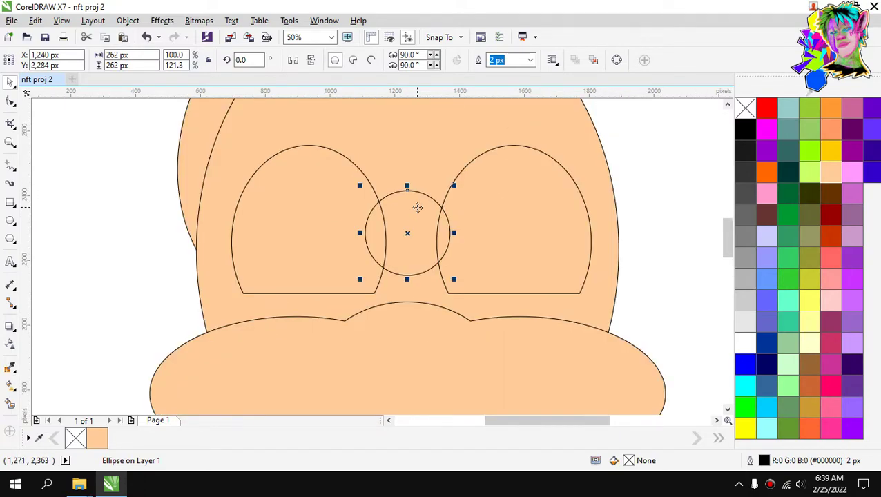
Place a copy of the circle about 102 px directly below it, overlapping the original.
drag(418, 207, 414, 234)
scroll(415, 233, down, 1)
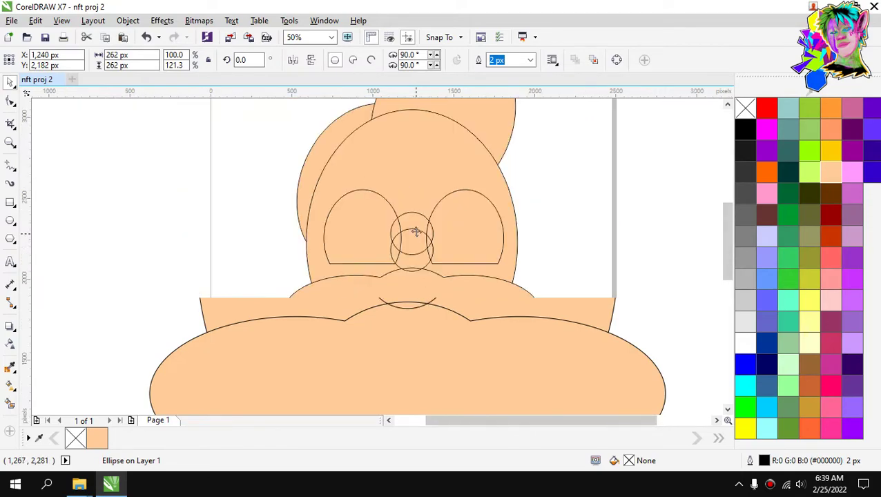
scroll(416, 231, up, 1)
Trim the upper circle with the lower one and delete the lower circle, leaving a crescent-shaped bridge.
shift+click(414, 212)
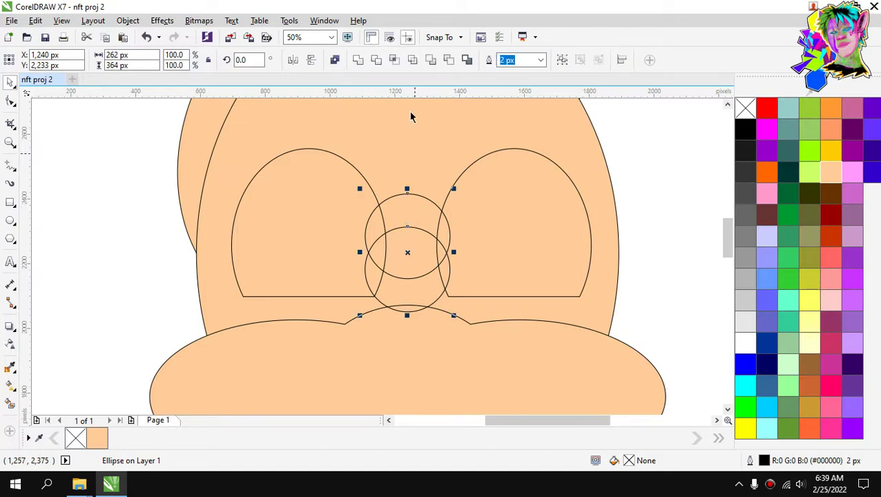
click(373, 59)
click(417, 269)
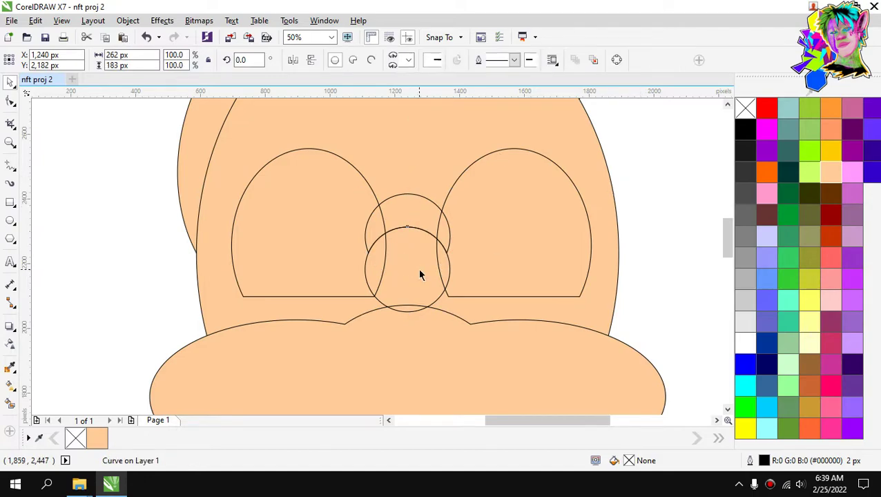
key(Delete)
Bring both eye shapes in front of the crescent so they cover its ends.
click(487, 210)
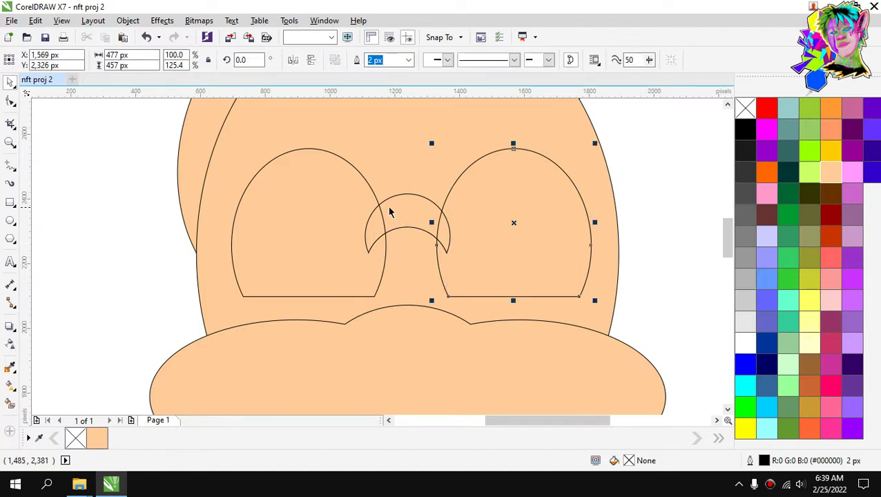
shift+click(346, 205)
key(shift+Page_Up)
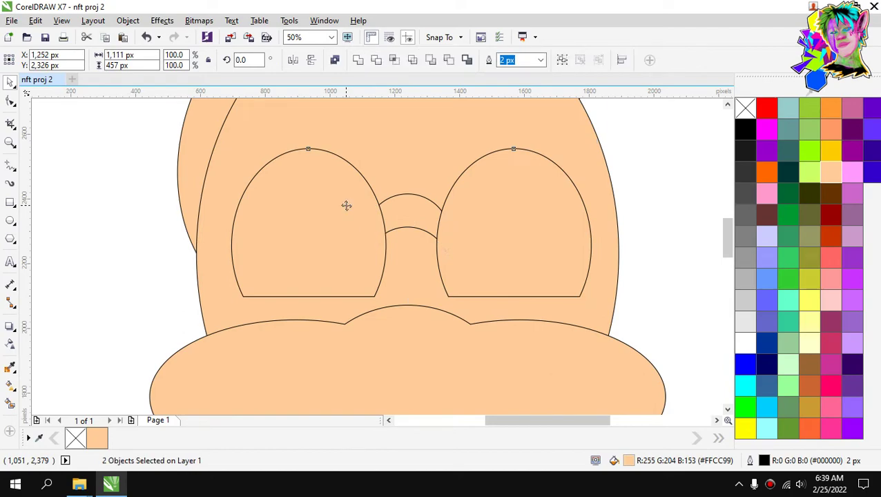
key(Escape)
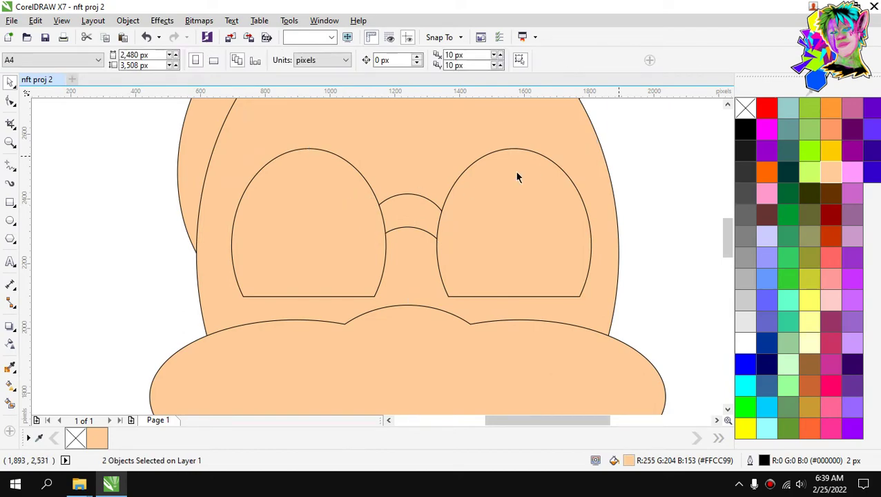
Save the drawing to the Desktop as nft proj 2.cdr in CorelDRAW format, version 17.0.
scroll(446, 188, down, 3)
scroll(454, 184, up, 2)
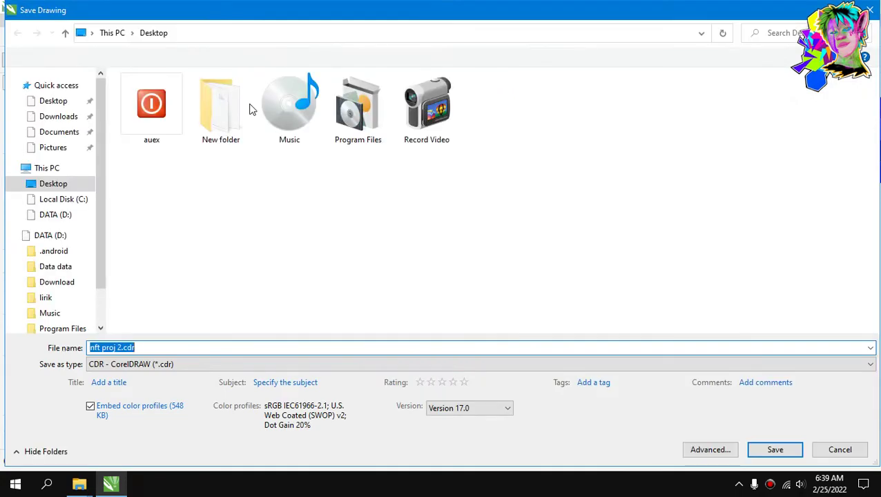
click(766, 450)
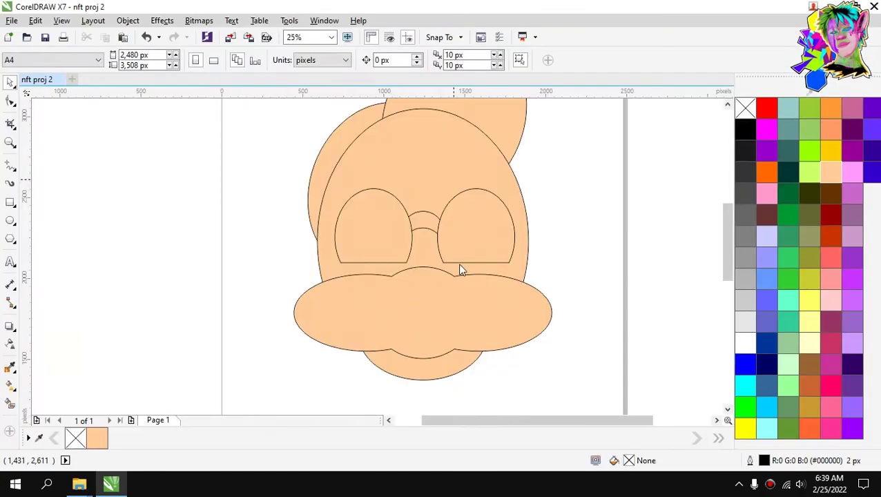
scroll(463, 261, down, 3)
scroll(460, 245, up, 3)
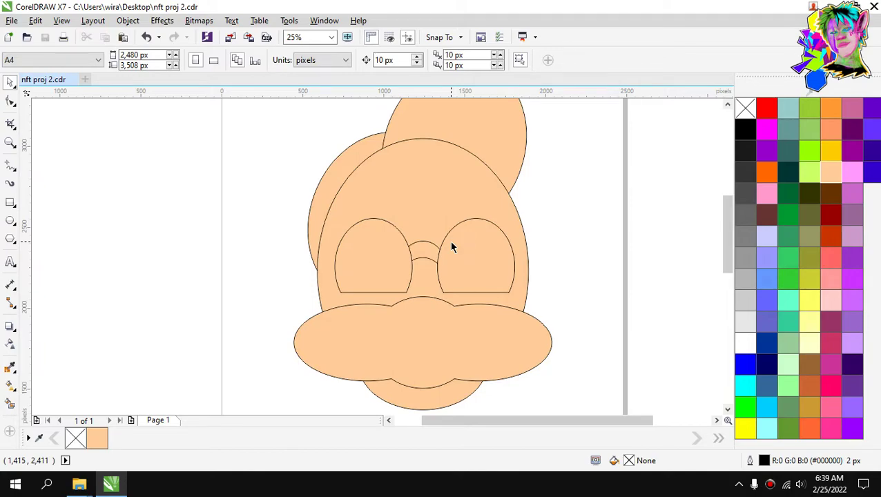
scroll(444, 245, down, 2)
scroll(424, 247, up, 2)
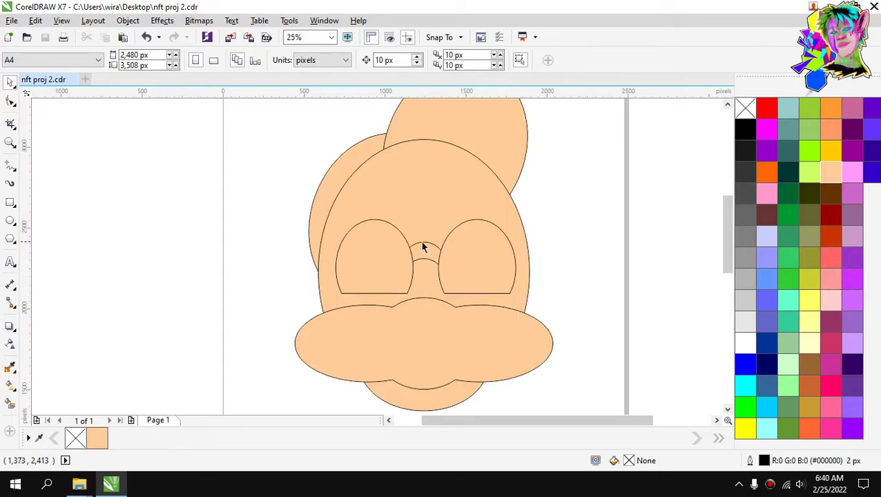
Draw a rectangle about 213 by 86 px across the outer edge of the left eye shape.
scroll(391, 254, up, 2)
scroll(391, 254, down, 2)
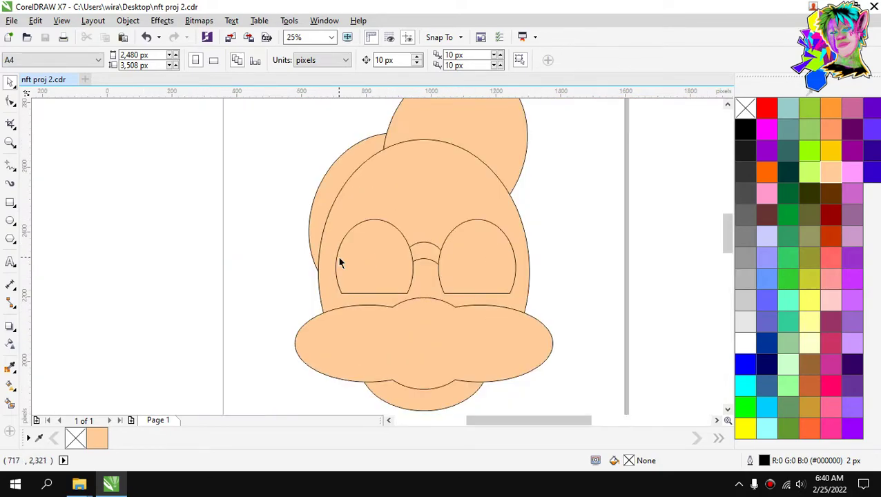
scroll(339, 263, up, 2)
click(10, 203)
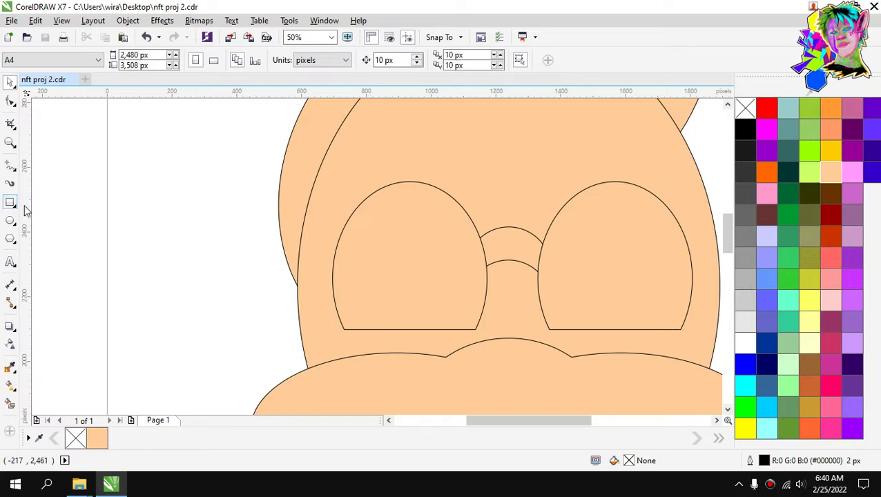
drag(308, 205, 377, 235)
click(10, 82)
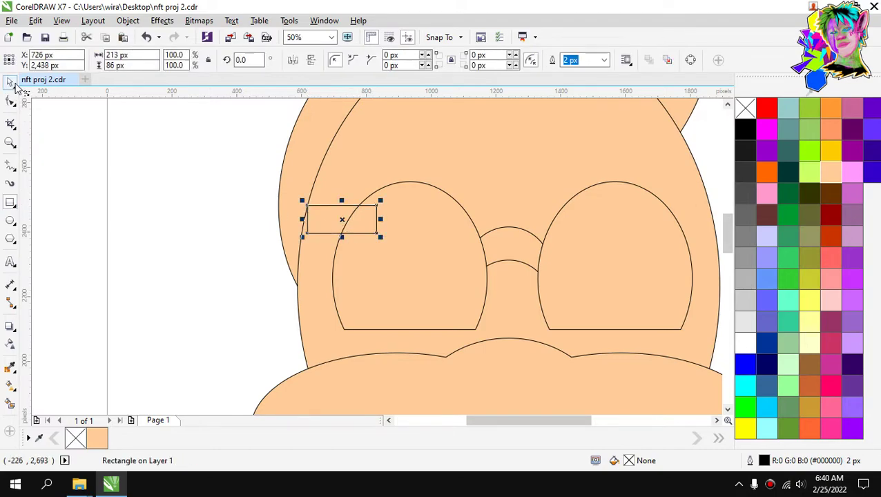
Rotate the rectangle to about 330.6° and move it lower so it bridges the head's left edge and the left eye.
scroll(311, 201, up, 1)
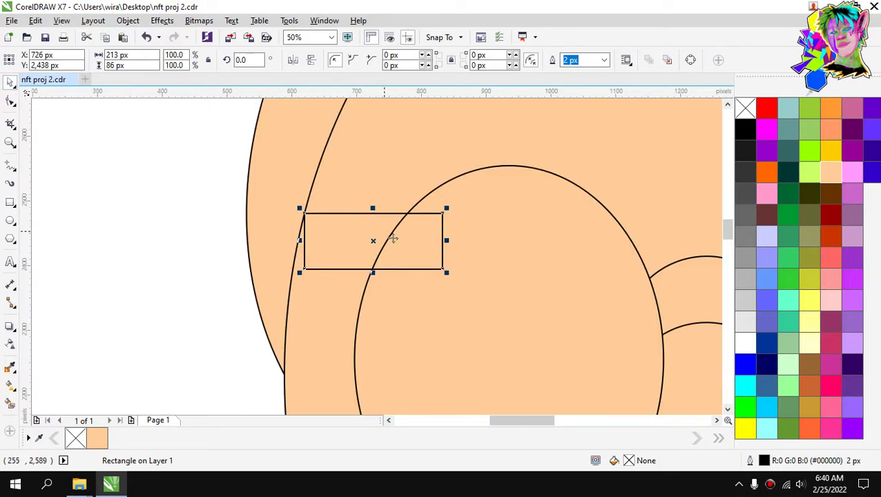
drag(395, 239, 367, 277)
click(392, 268)
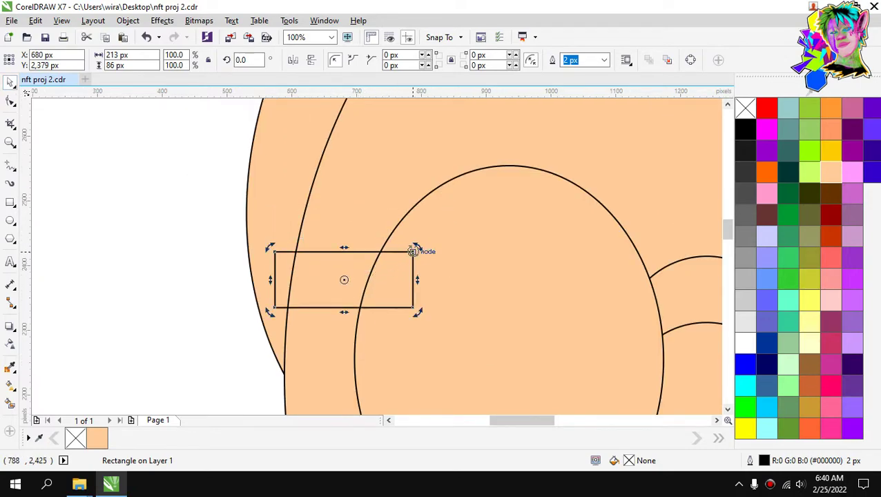
drag(416, 248, 413, 289)
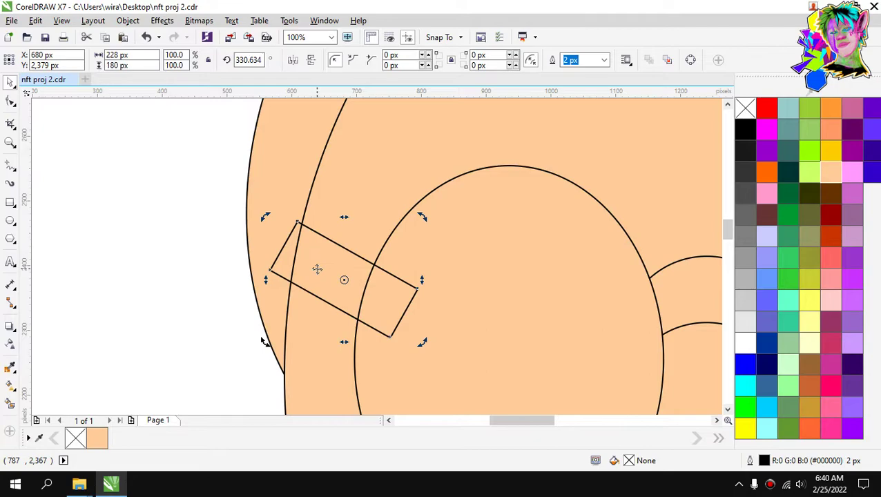
drag(317, 269, 312, 287)
scroll(341, 263, down, 1)
scroll(290, 286, up, 1)
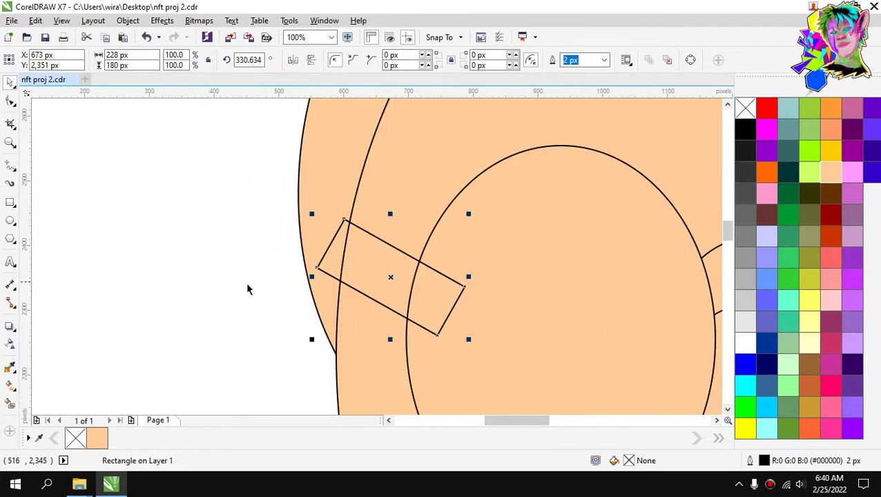
click(284, 285)
click(350, 264)
scroll(352, 265, down, 2)
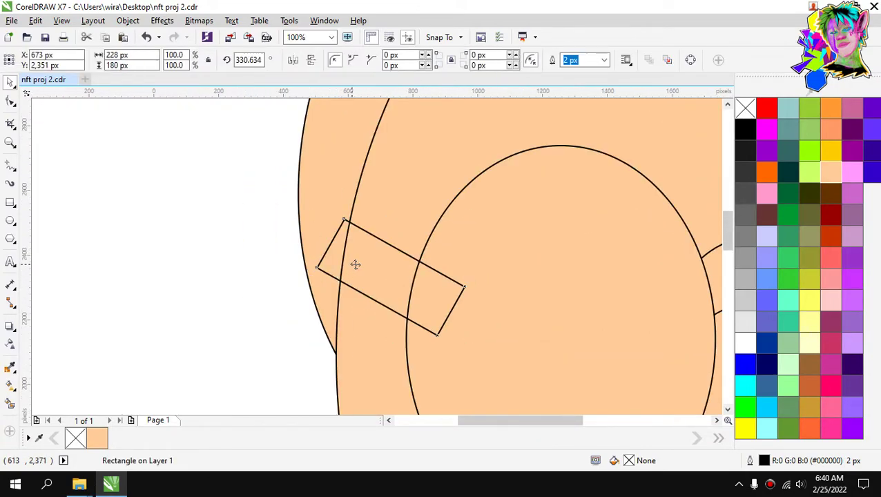
scroll(395, 264, up, 1)
scroll(410, 269, down, 1)
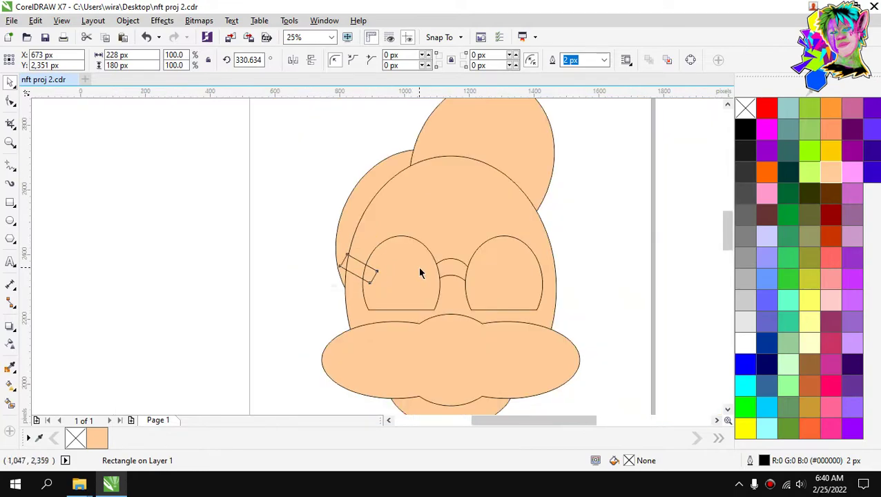
Try to weld both eye shapes and the crescent bridge into one shape.
scroll(418, 269, up, 1)
click(419, 271)
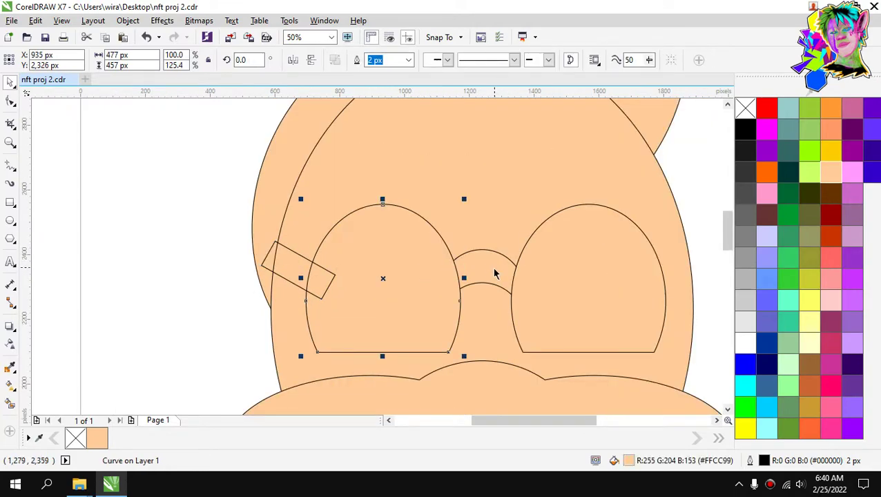
shift+click(494, 274)
shift+click(560, 271)
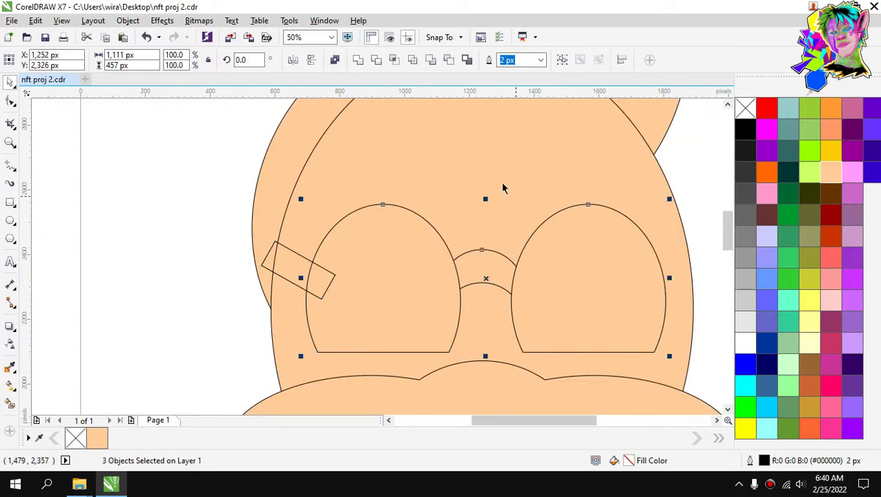
click(358, 60)
scroll(490, 242, down, 1)
scroll(507, 239, up, 1)
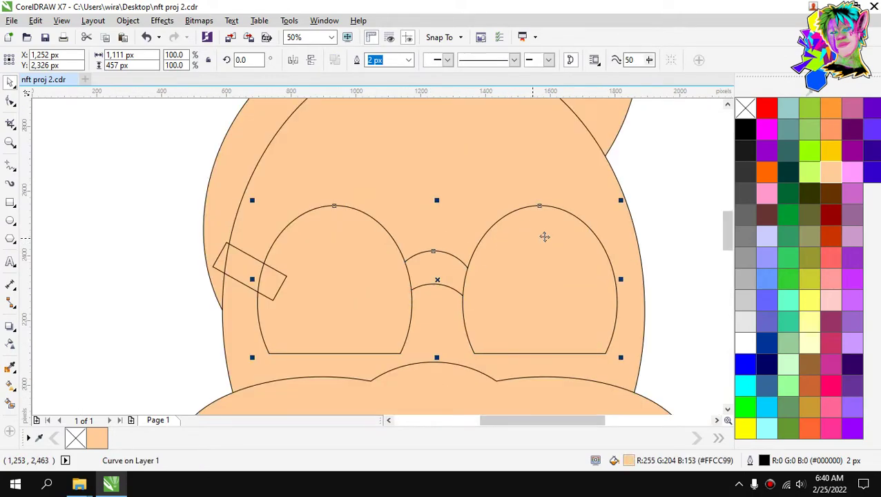
key(ctrl+z)
Combine the left and right eye shapes into a single curve, leaving the bridge separate.
click(545, 261)
shift+click(351, 261)
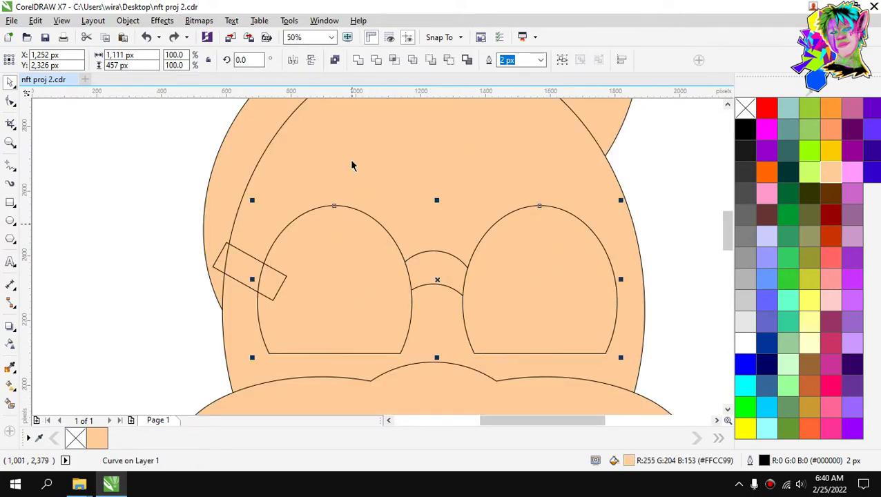
key(F5)
key(ctrl+l)
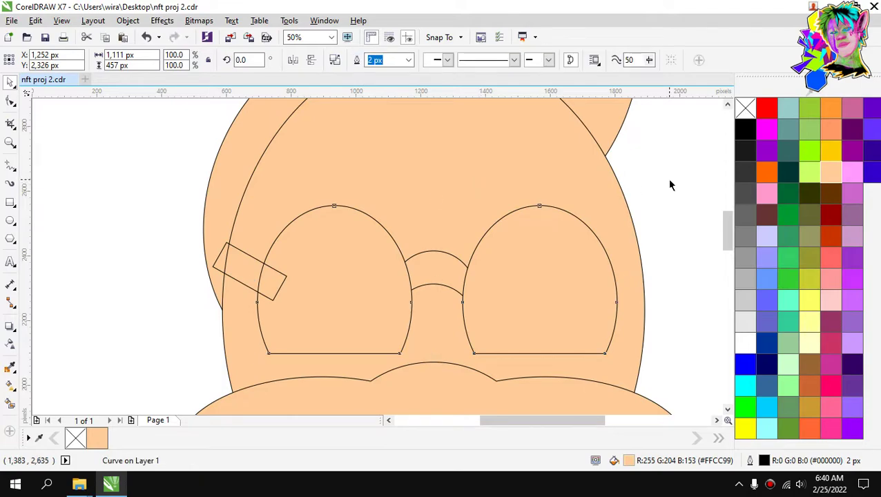
click(669, 185)
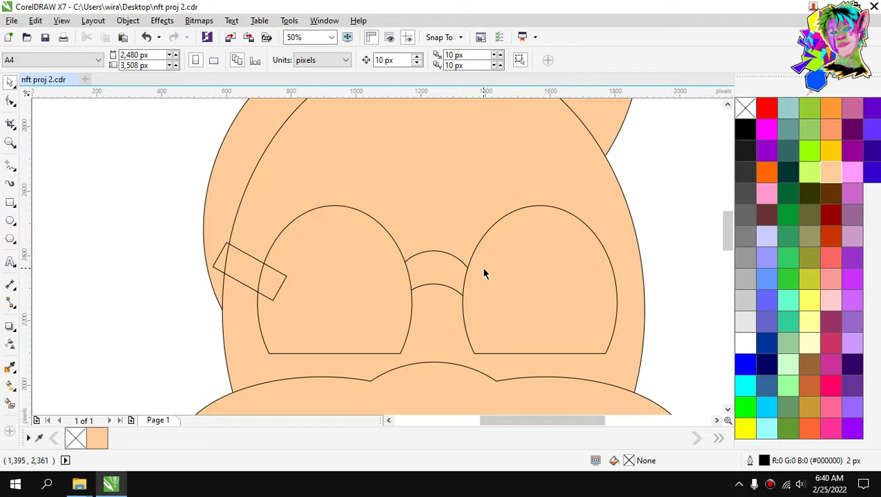
scroll(300, 281, down, 3)
scroll(293, 282, up, 2)
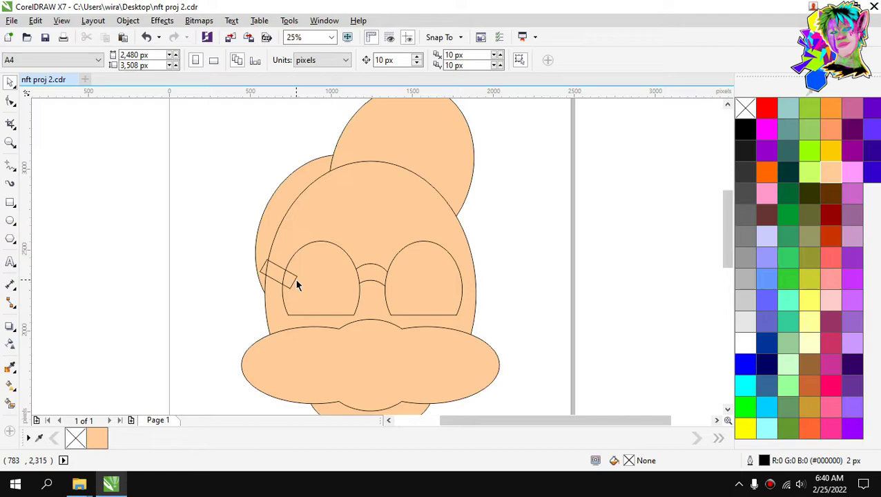
Move the tilted rectangle lower along the left eye's outer edge and rotate it to about 352.9°.
scroll(297, 283, up, 1)
click(241, 273)
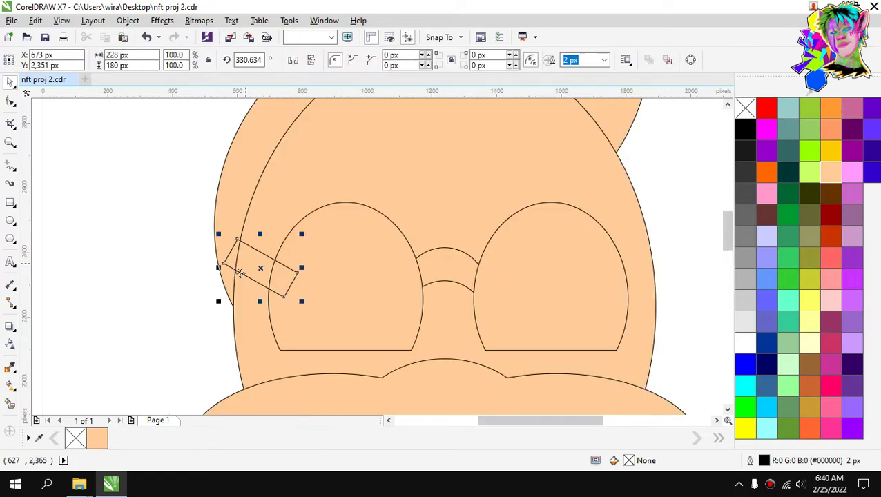
scroll(258, 257, up, 1)
drag(259, 257, 259, 293)
click(259, 293)
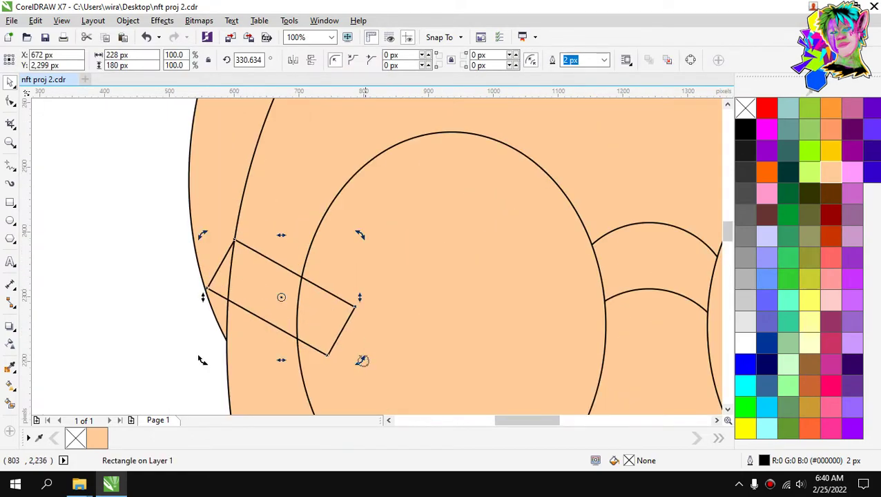
drag(360, 360, 369, 323)
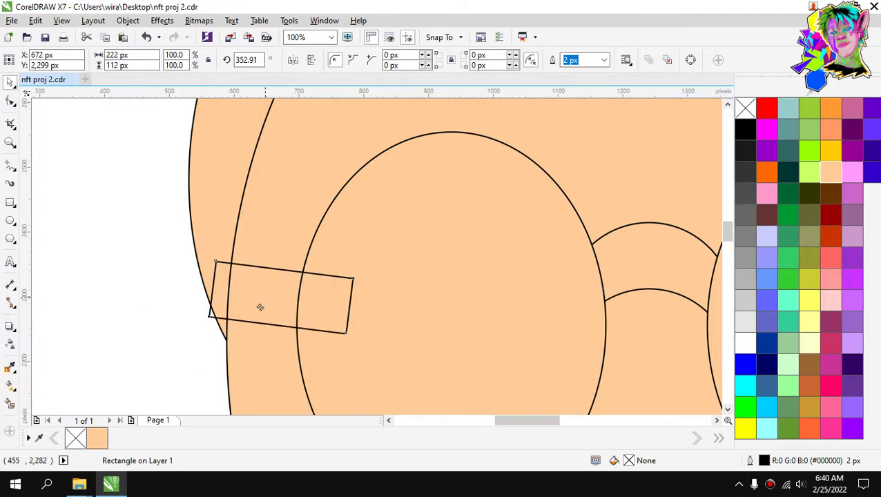
drag(258, 305, 261, 305)
scroll(260, 304, down, 2)
scroll(259, 304, up, 3)
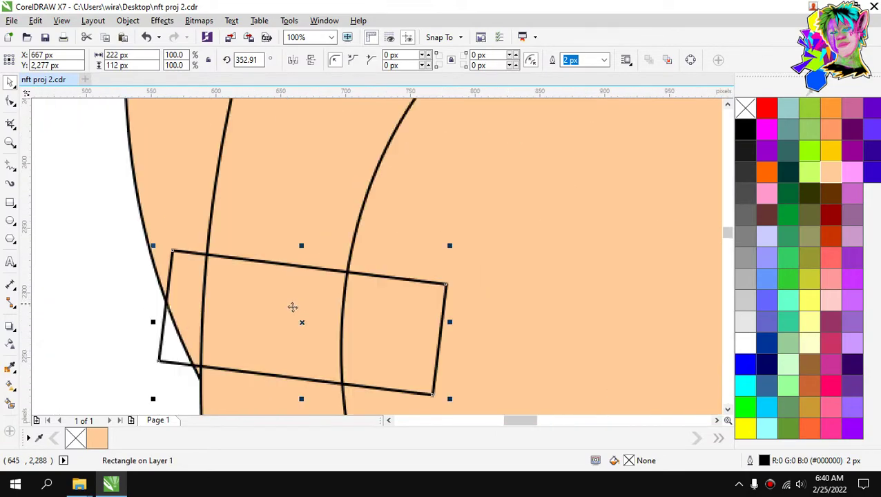
Narrow the rectangle to about 184 px wide and shift it slightly up and to the right over the left eye's edge.
drag(448, 321, 398, 316)
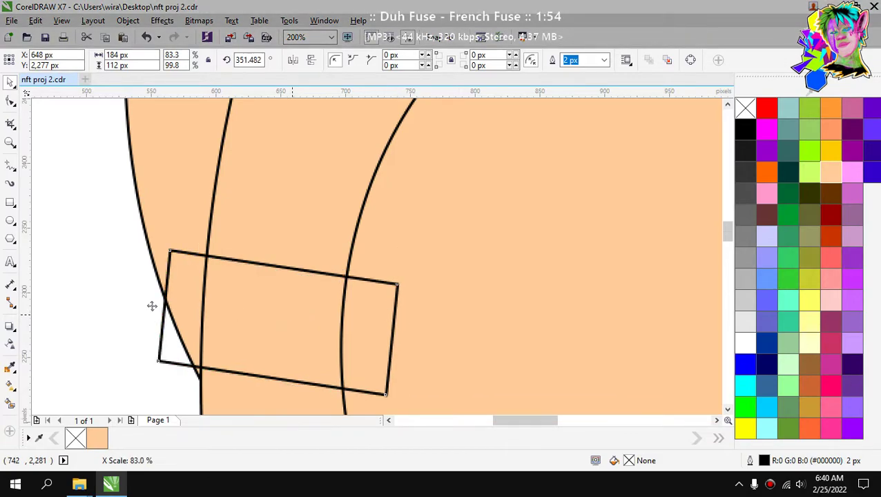
scroll(243, 291, up, 2)
scroll(182, 321, down, 1)
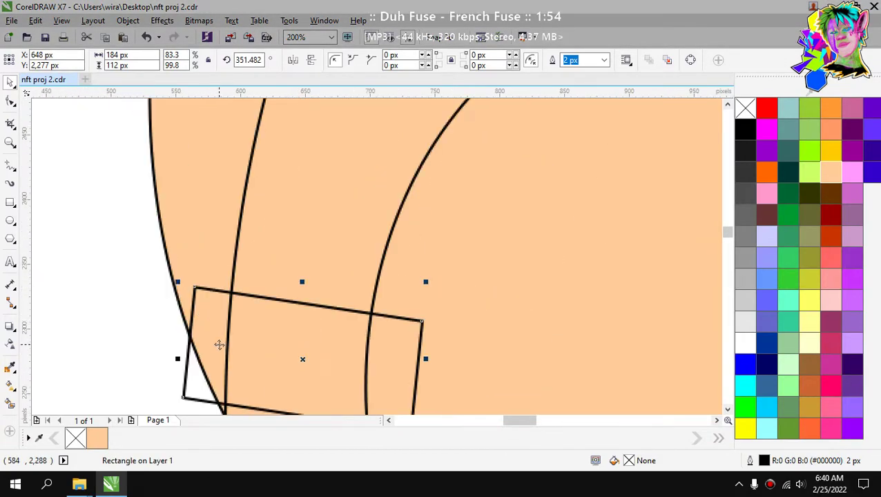
scroll(219, 345, down, 2)
scroll(241, 342, up, 2)
drag(266, 329, 271, 322)
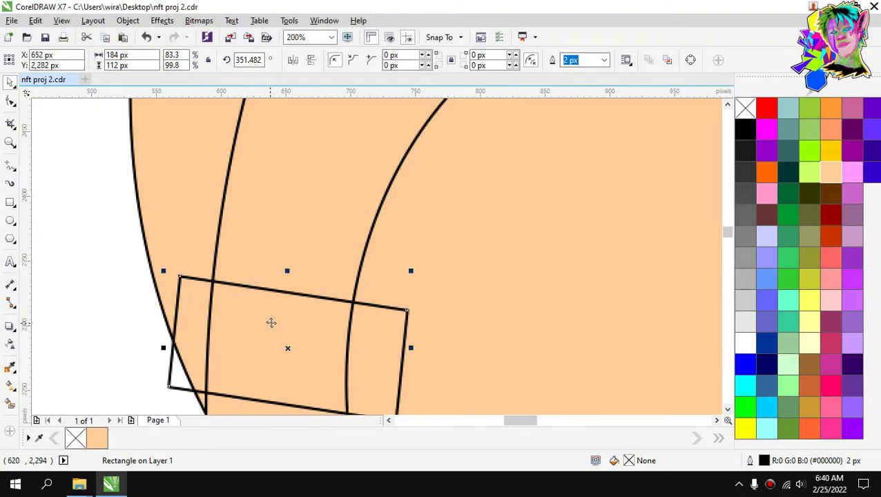
scroll(270, 322, down, 2)
scroll(302, 334, up, 2)
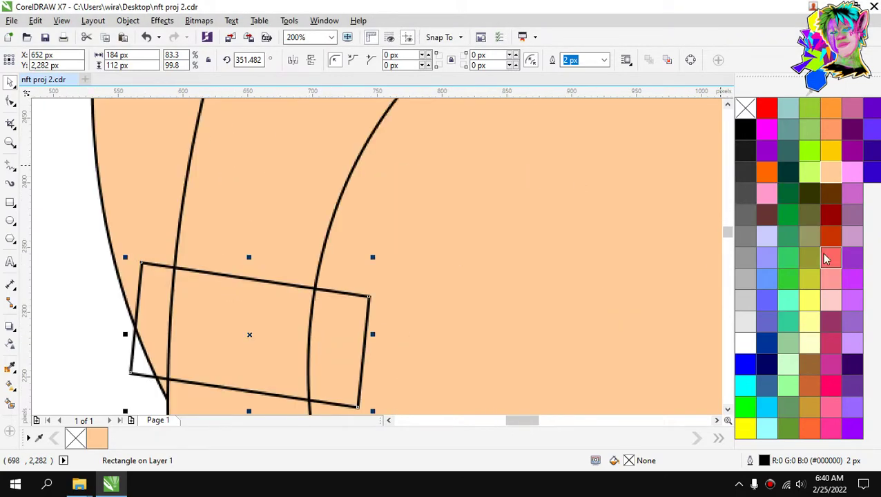
Fill the rectangle beside the left eye with the peach colour #FFCC99.
click(831, 173)
scroll(383, 256, down, 3)
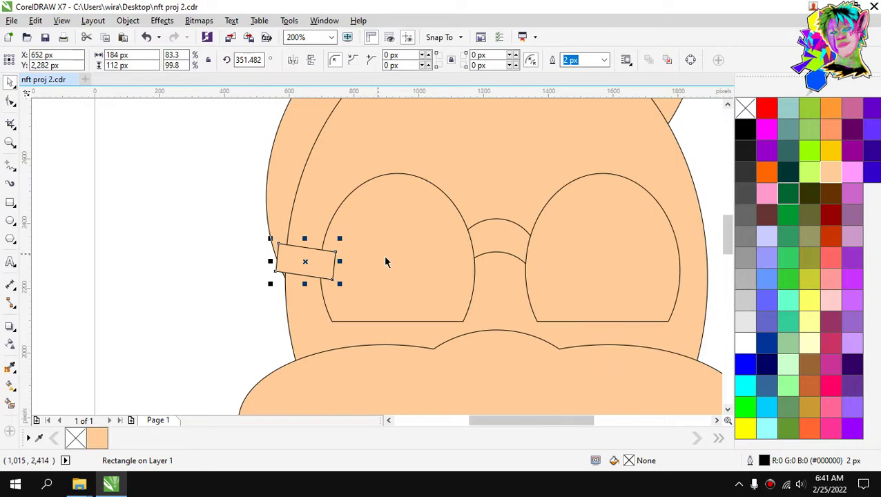
scroll(440, 257, up, 1)
scroll(394, 256, down, 1)
scroll(370, 261, up, 1)
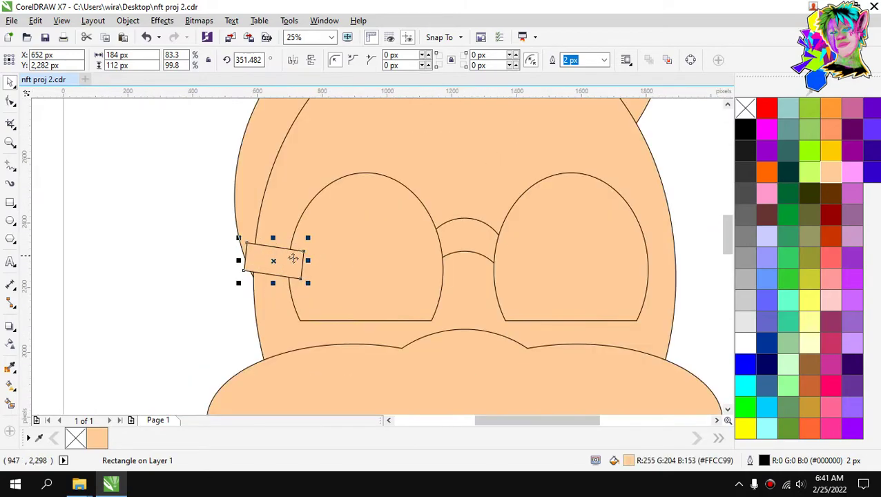
Rotate the peach rectangle to about 2.8° so it tilts slightly upward.
click(273, 260)
scroll(273, 260, up, 1)
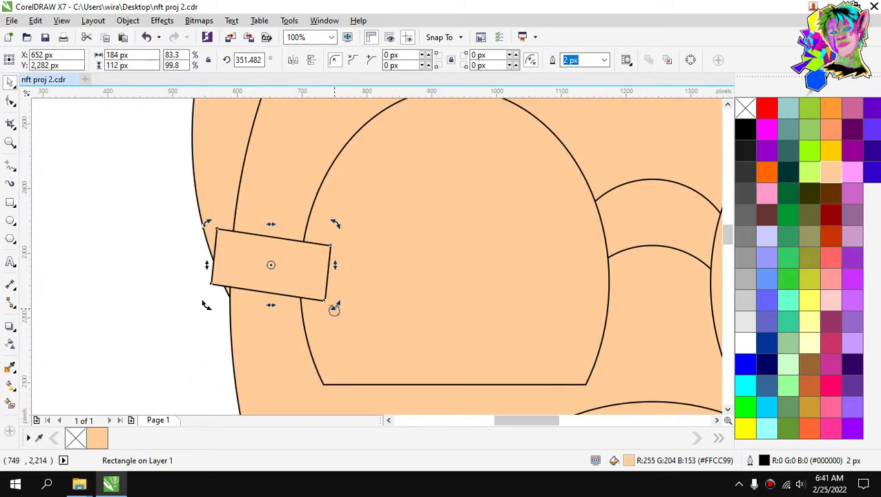
mouse_move(334, 308)
mouse_down()
mouse_move(342, 276)
mouse_move(336, 302)
mouse_up()
key(Escape)
scroll(288, 256, up, 1)
scroll(360, 256, down, 3)
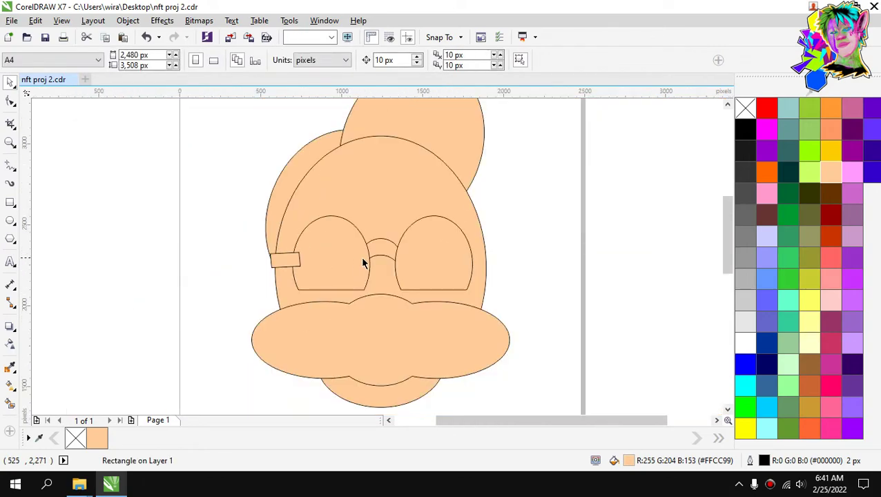
Place a copy of the peach rectangle across the outer edge of the right eye.
scroll(362, 263, up, 2)
click(223, 261)
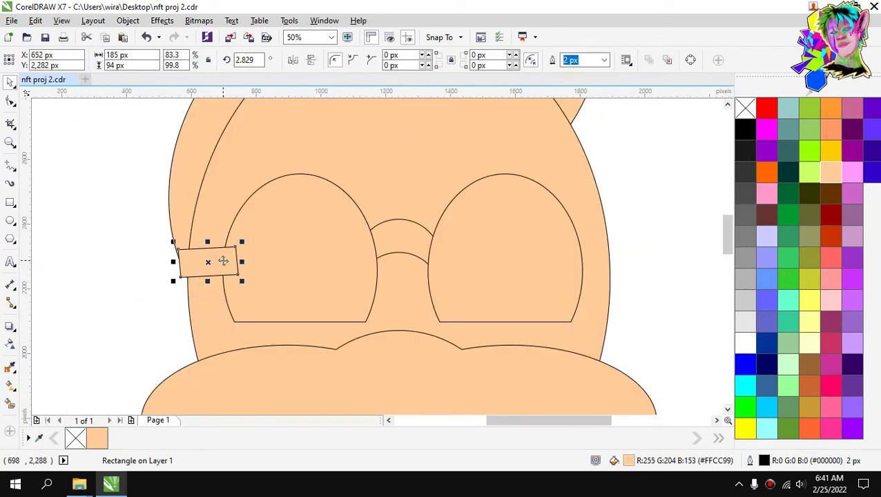
drag(223, 261, 590, 236)
Align the two side rectangles at the same height by their vertical centres.
shift+click(207, 255)
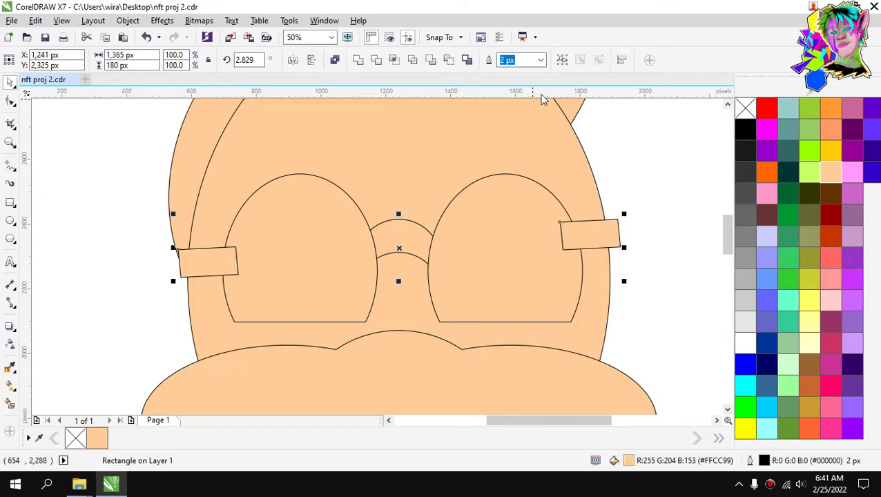
click(621, 60)
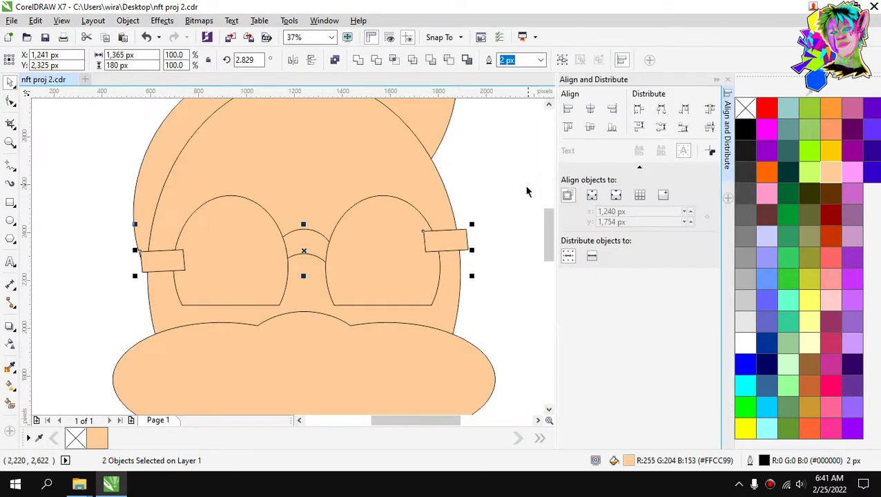
click(592, 129)
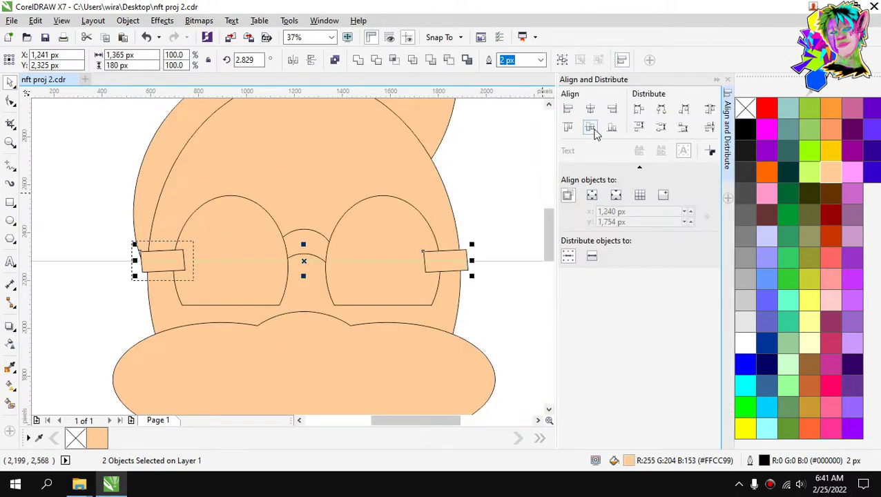
click(728, 79)
scroll(432, 255, up, 3)
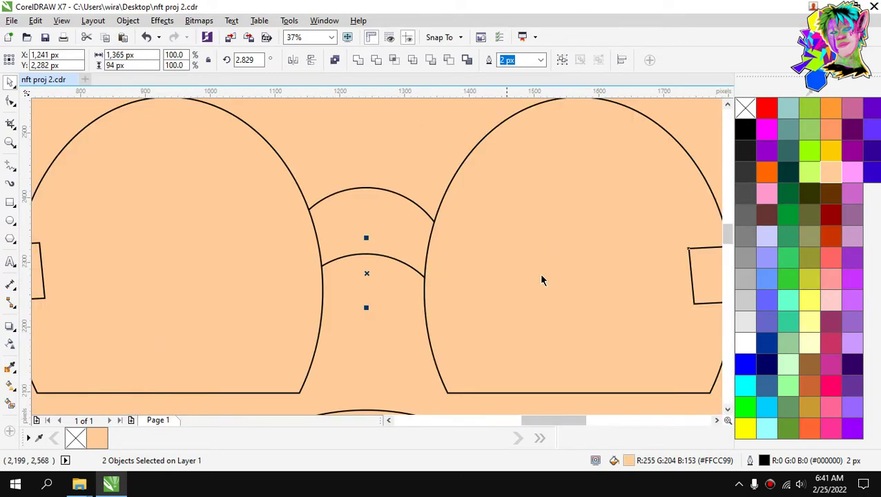
Move the two side rectangles up together by about 40 px.
scroll(483, 260, down, 4)
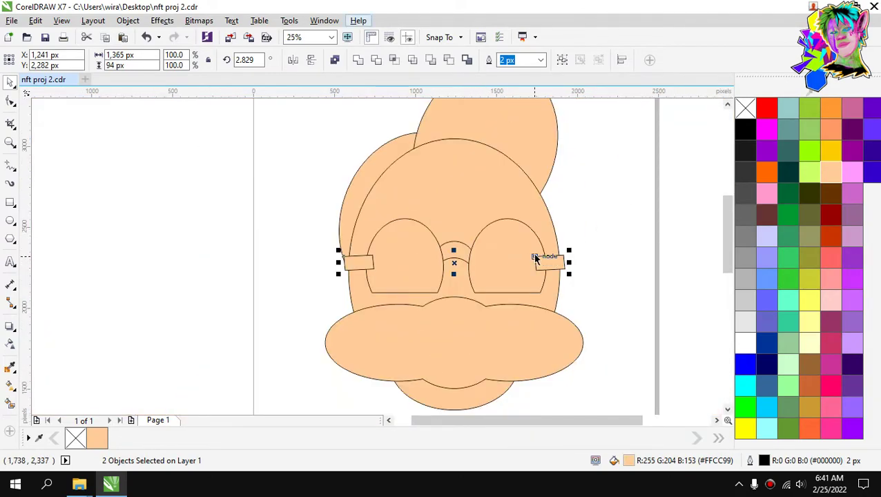
scroll(559, 256, up, 1)
click(547, 261)
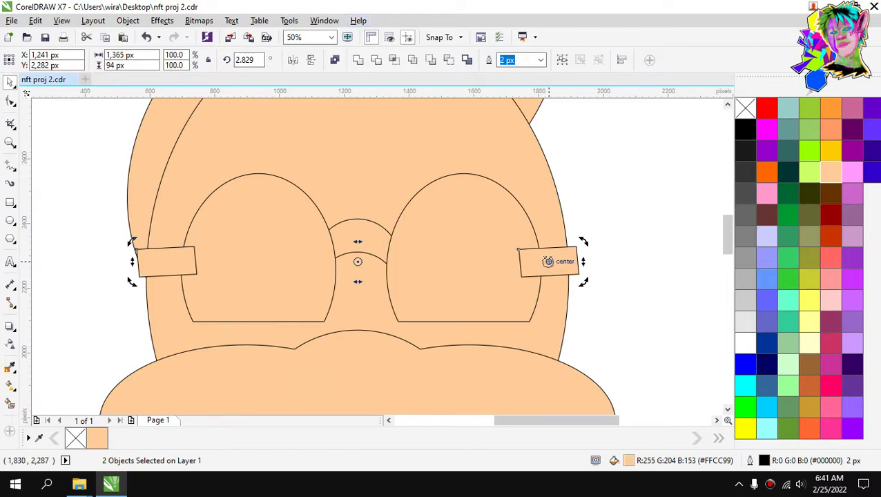
key(Up)
key(Up)
key(Up)
key(Up)
key(Up)
key(Up)
key(Up)
key(Up)
key(Up)
key(Up)
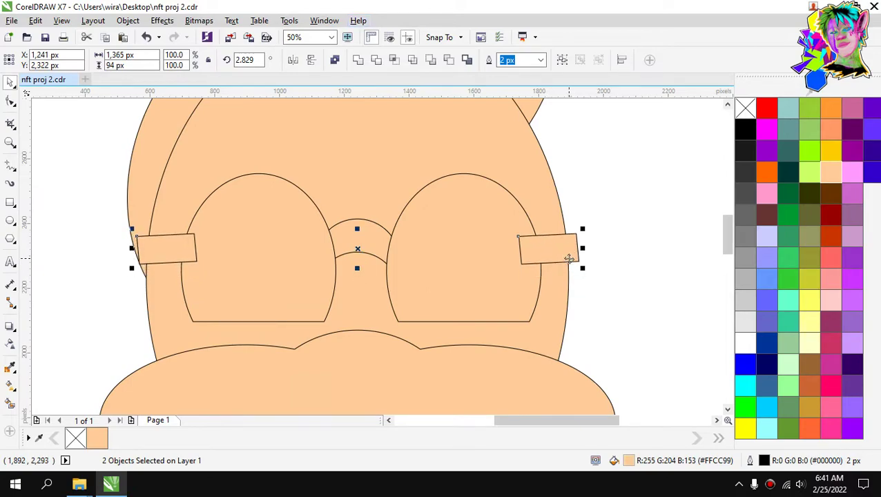
click(634, 228)
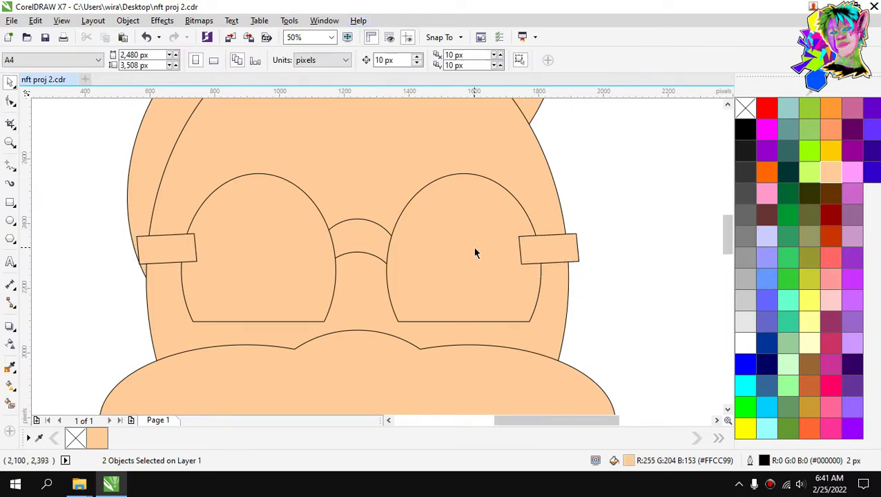
Bring the glasses-shaped eye curve to the front so it covers the inner ends of the side rectangles.
click(430, 252)
key(shift+Page_Up)
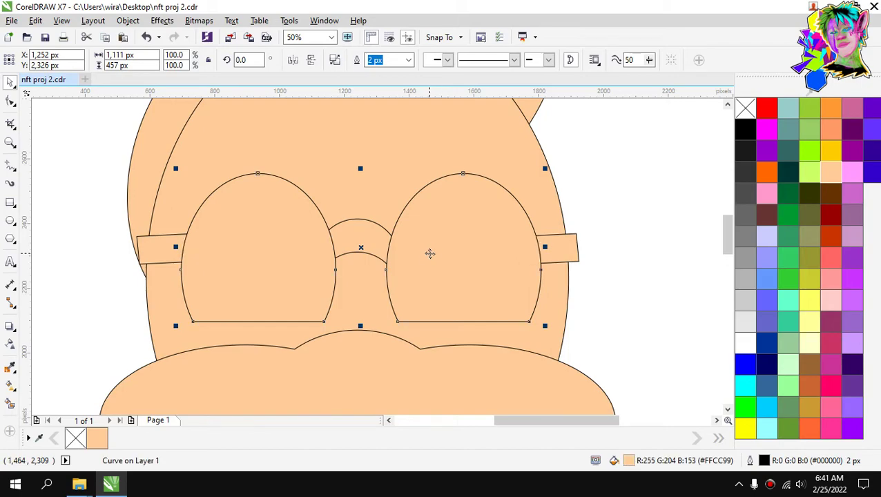
click(608, 201)
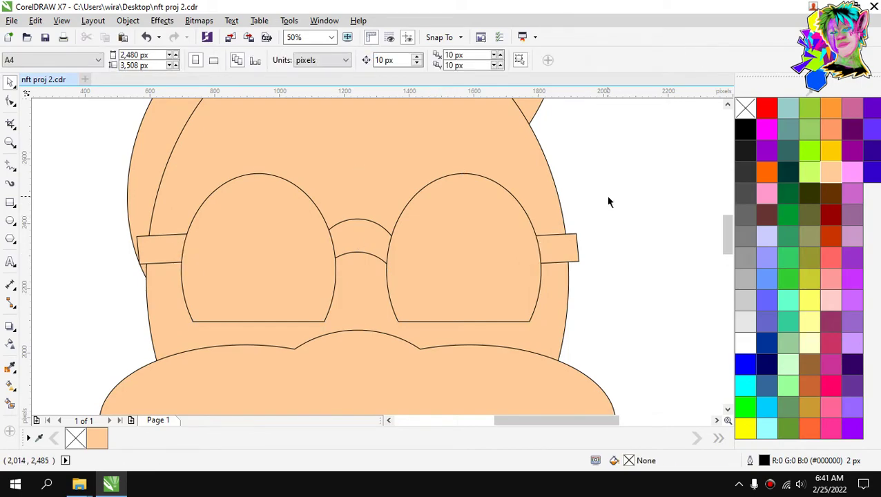
Select both side rectangles and nudge them up another 10 px.
click(572, 246)
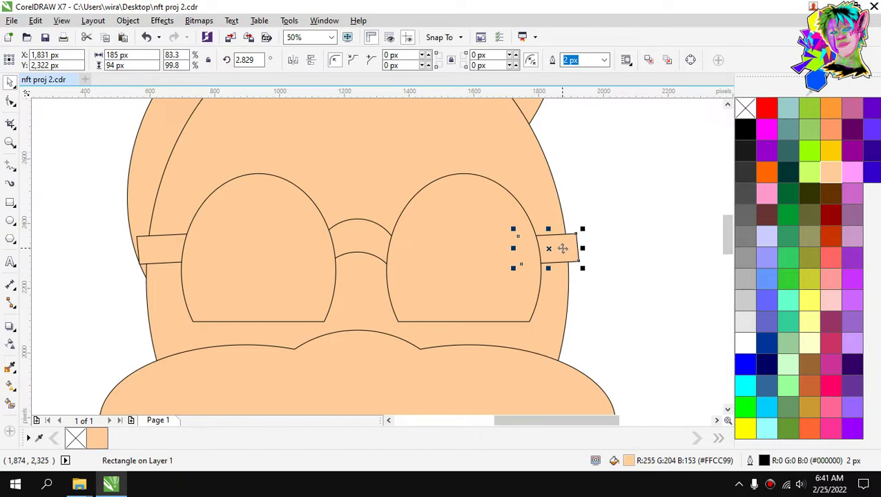
shift+click(173, 246)
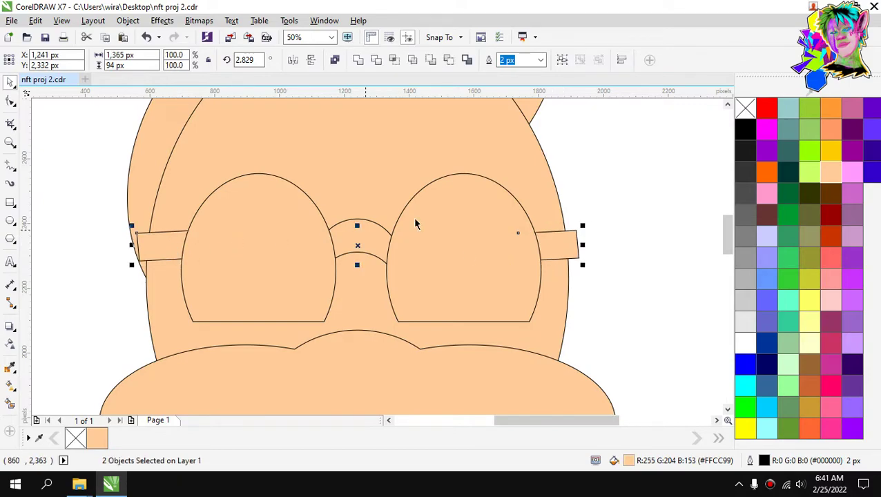
click(609, 213)
scroll(447, 238, down, 2)
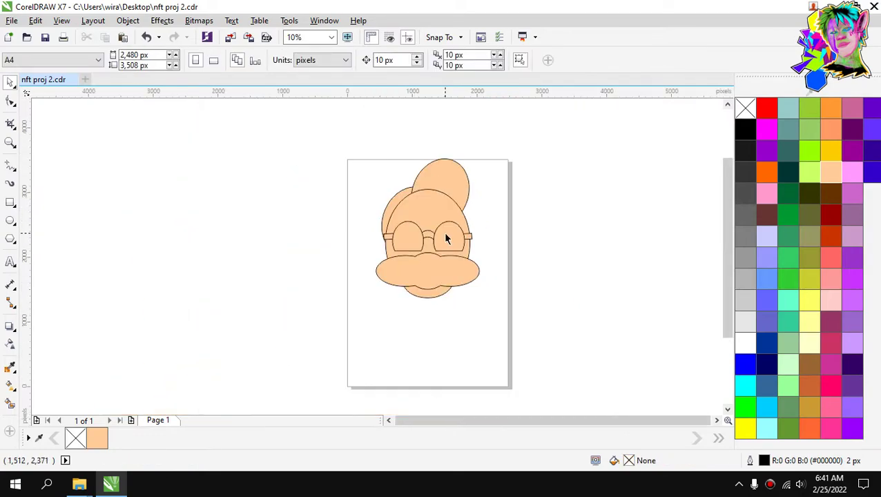
scroll(446, 238, up, 1)
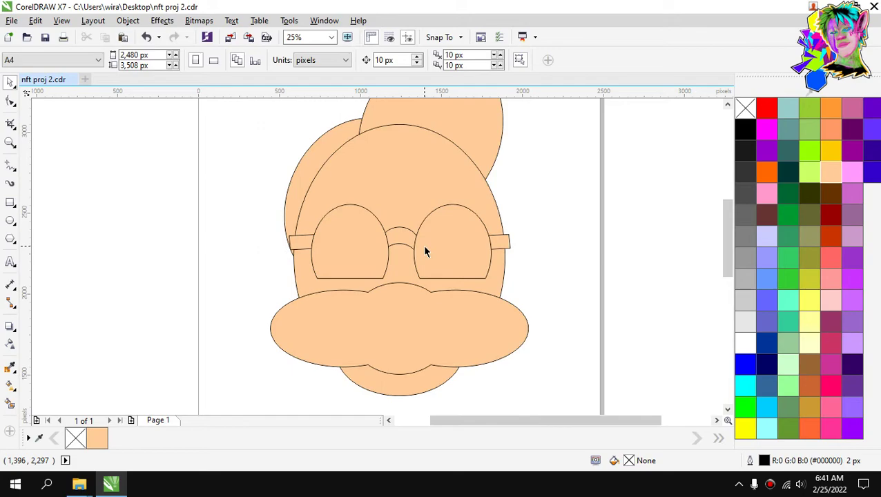
scroll(454, 250, down, 1)
scroll(453, 253, up, 1)
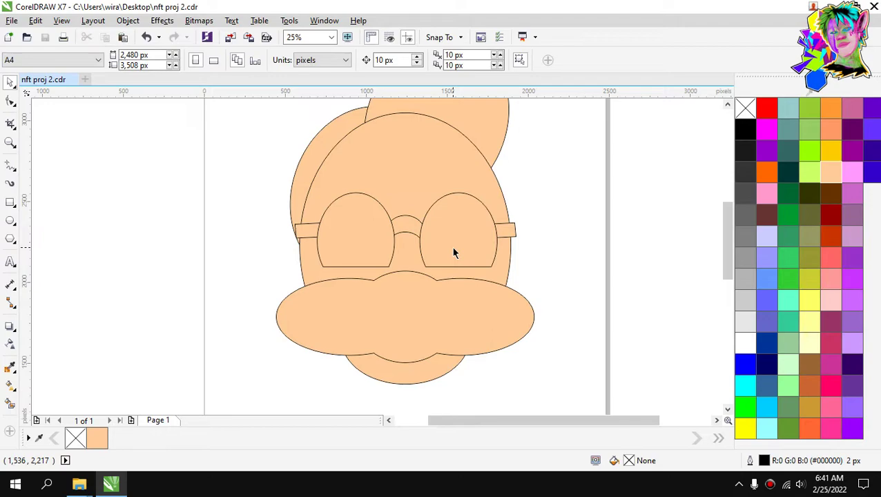
Stretch the mouth shape downward to about 699 px tall and shift it slightly upward.
click(419, 340)
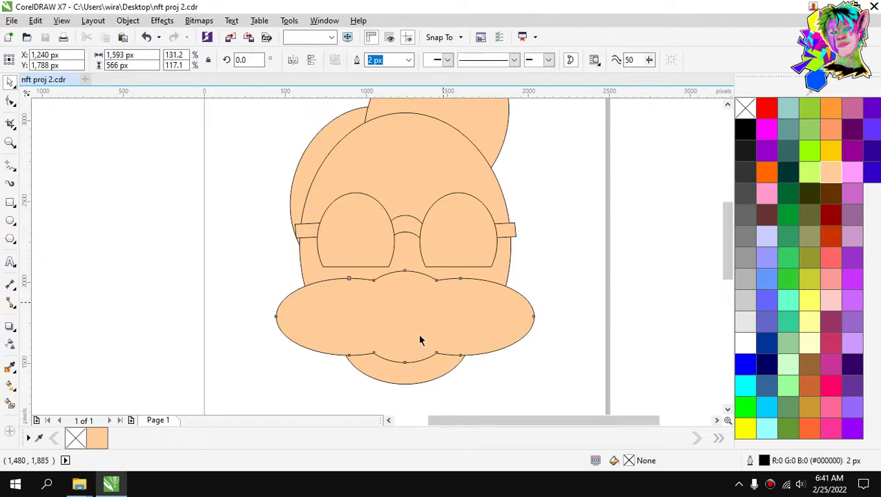
drag(403, 365, 405, 387)
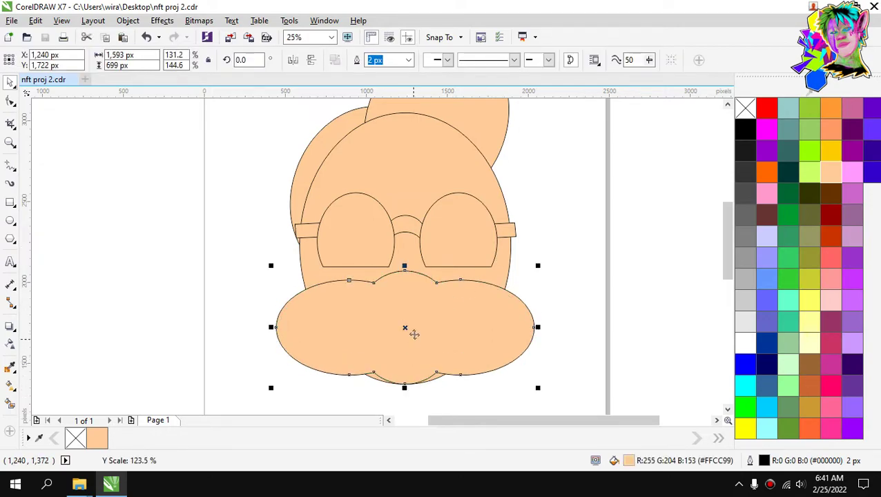
drag(414, 334, 417, 325)
Narrow the mouth shape to about 1,369 px wide and reposition it under the eyes.
drag(274, 317, 312, 318)
drag(371, 318, 418, 311)
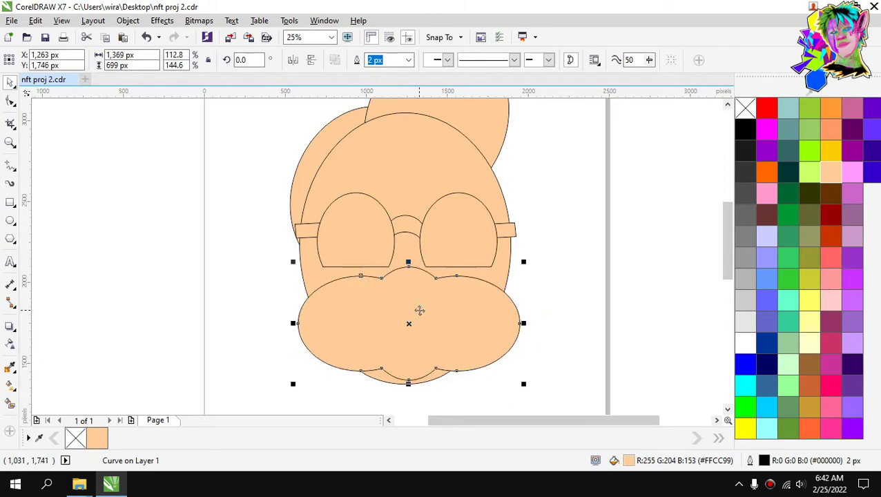
scroll(419, 312, down, 2)
scroll(417, 320, up, 2)
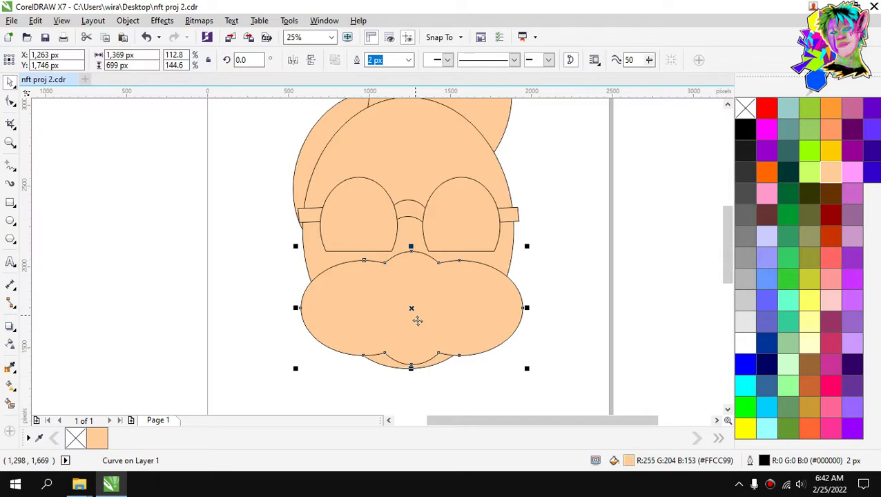
click(573, 288)
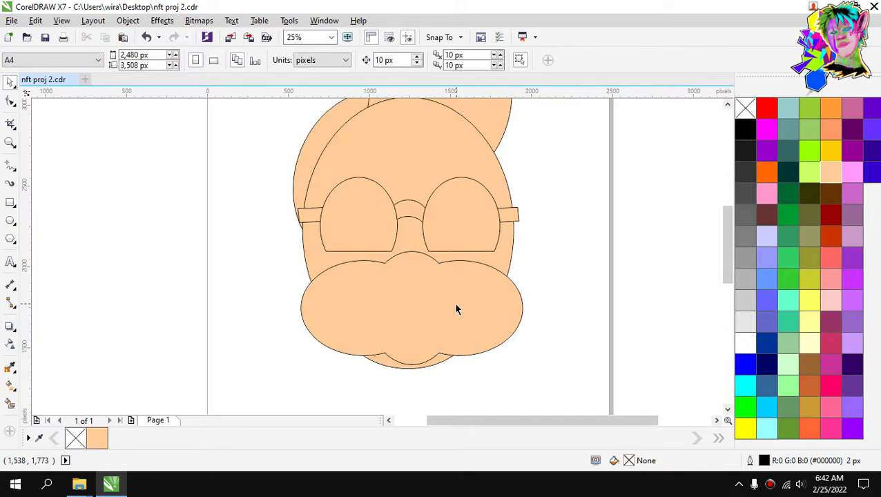
scroll(456, 308, down, 2)
scroll(456, 312, up, 2)
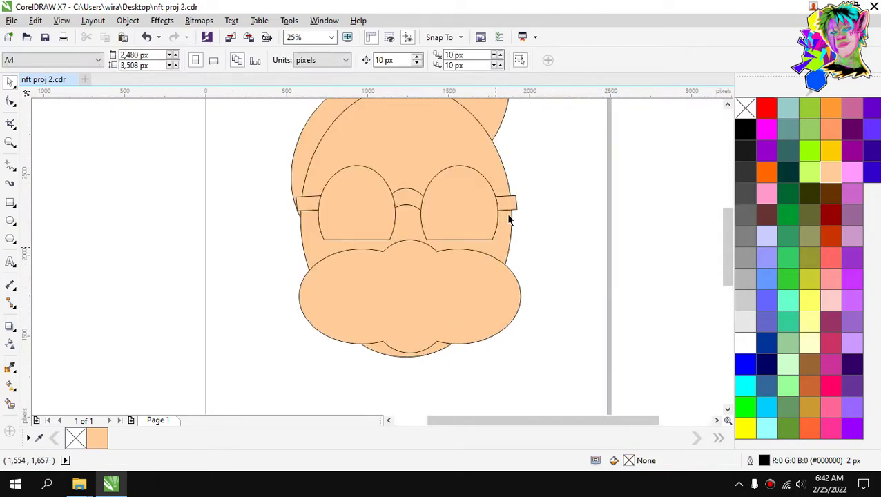
Reduce the mouth shape's height from its lower edge to about 631 px.
scroll(487, 199, up, 1)
scroll(489, 204, down, 3)
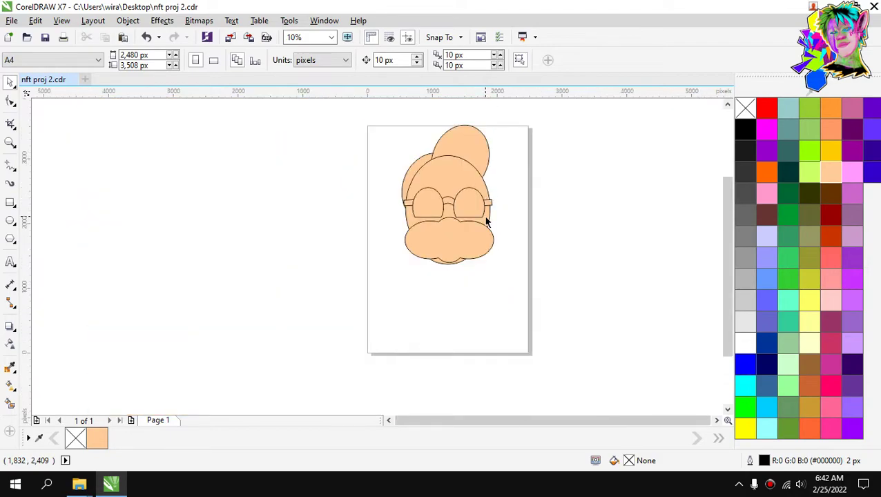
scroll(486, 220, up, 2)
scroll(414, 270, up, 2)
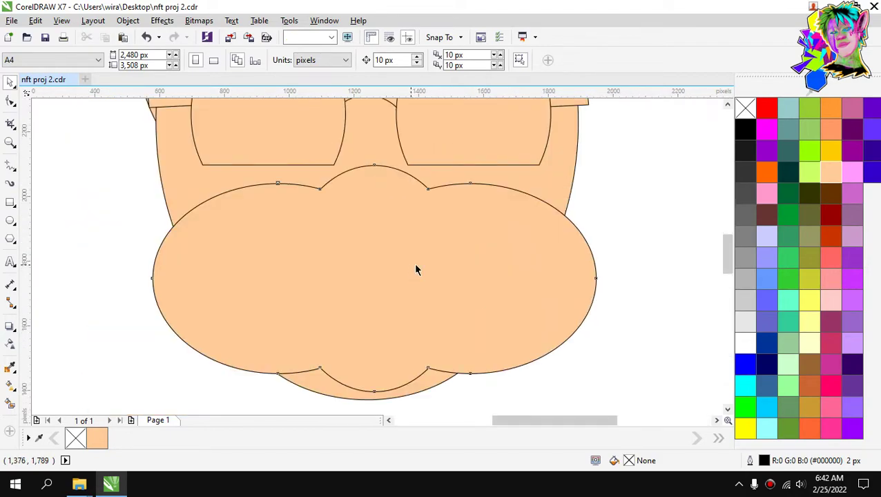
click(414, 264)
drag(379, 400, 397, 283)
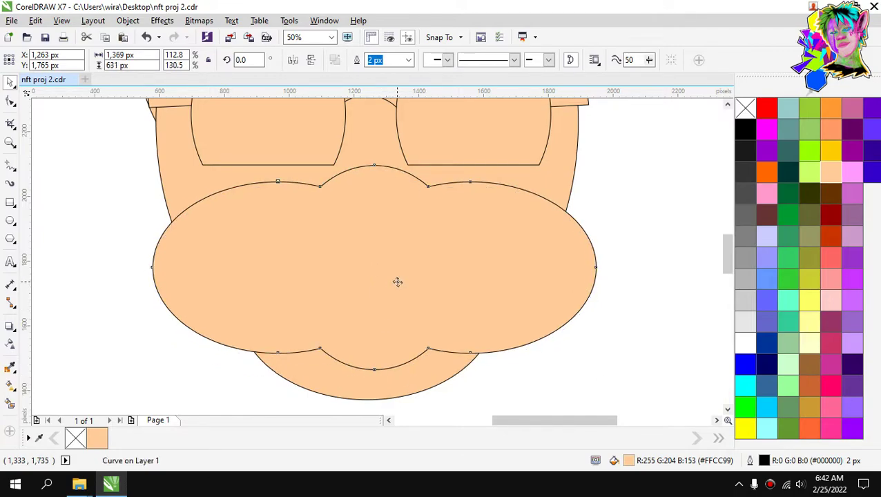
scroll(397, 281, down, 1)
click(560, 231)
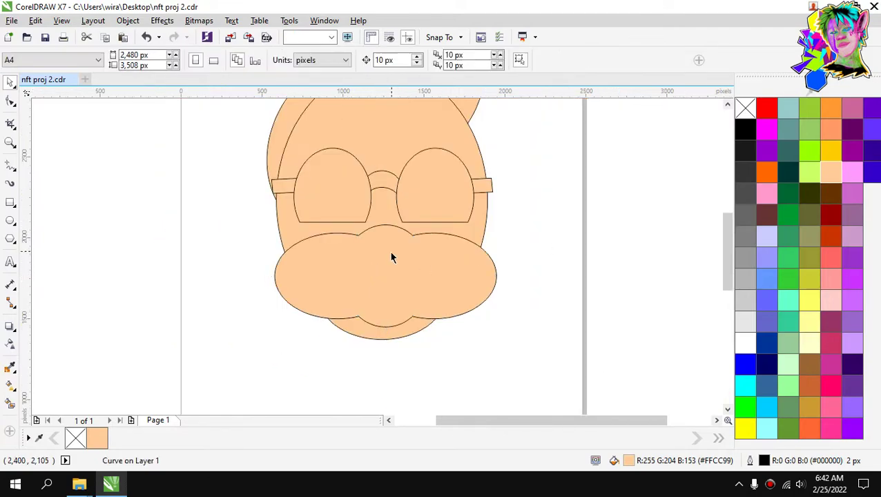
Move the mouth shape slightly upward, close to the lower edges of the glasses.
click(392, 237)
scroll(393, 232, up, 2)
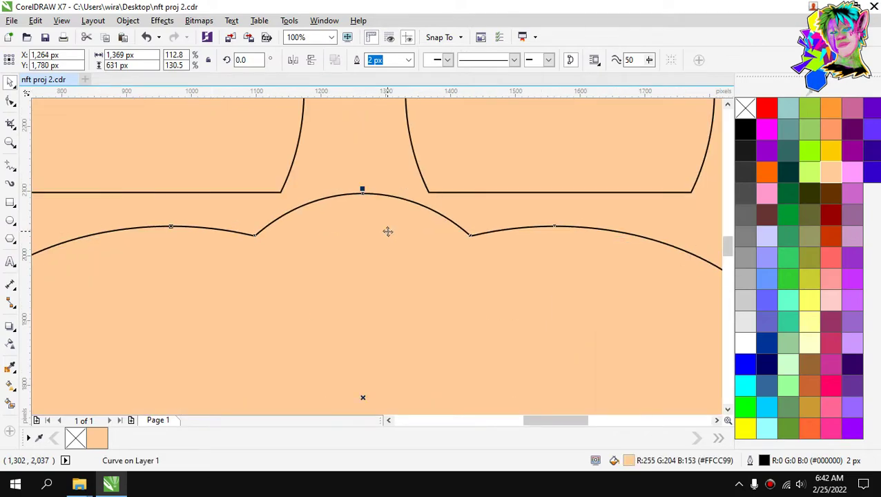
scroll(395, 229, down, 2)
click(545, 219)
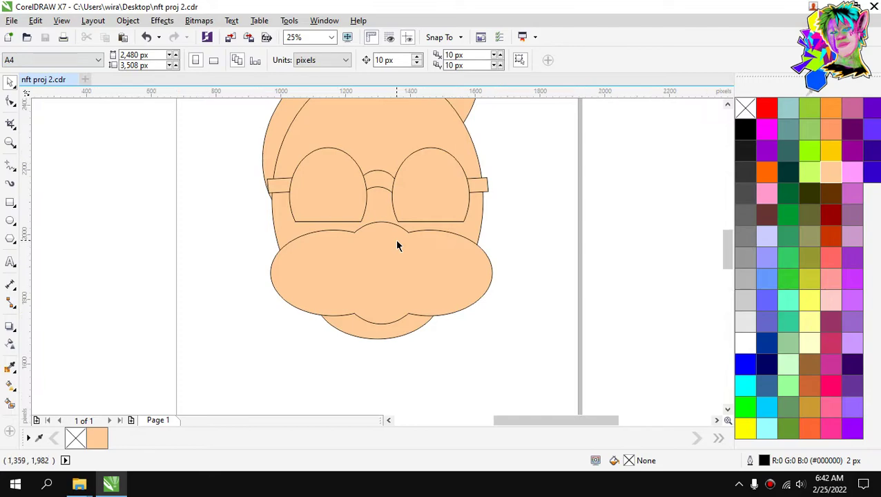
scroll(395, 239, up, 1)
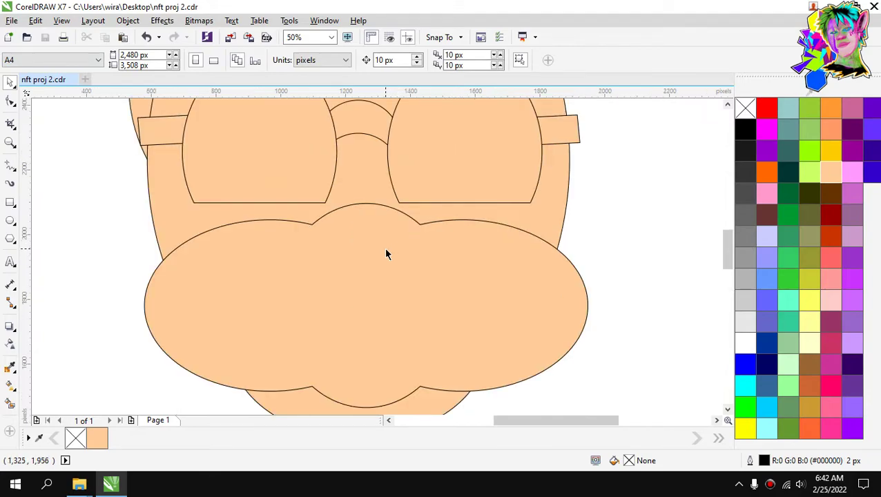
Centre the mouth shape on the page.
click(372, 294)
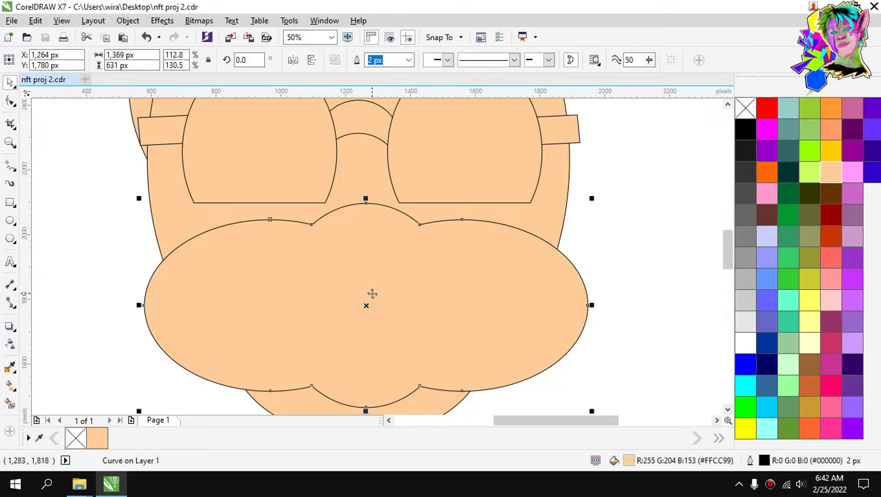
key(p)
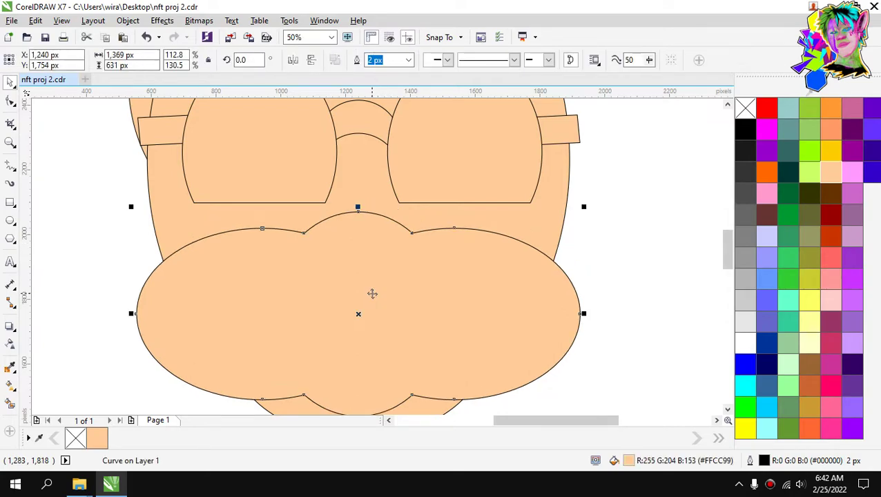
click(604, 236)
scroll(471, 237, down, 1)
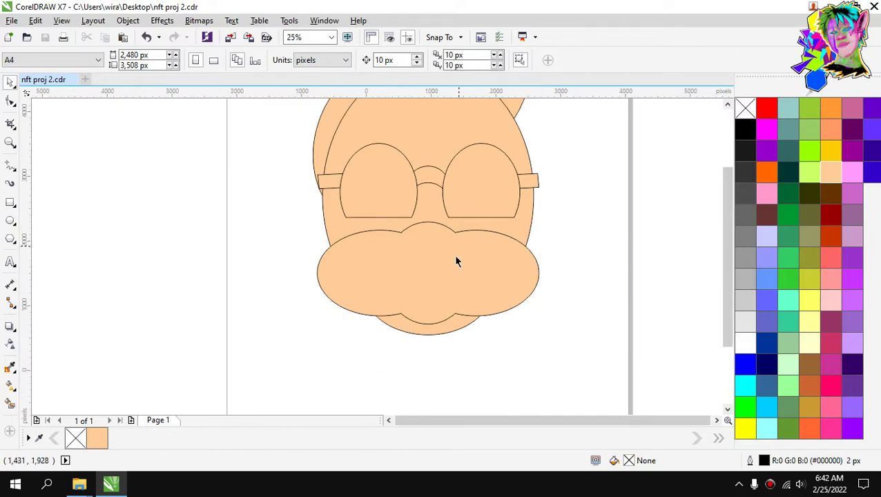
Draw an upright rectangle about 144 by 294 px over the chin and centre it on the page.
scroll(461, 277, up, 1)
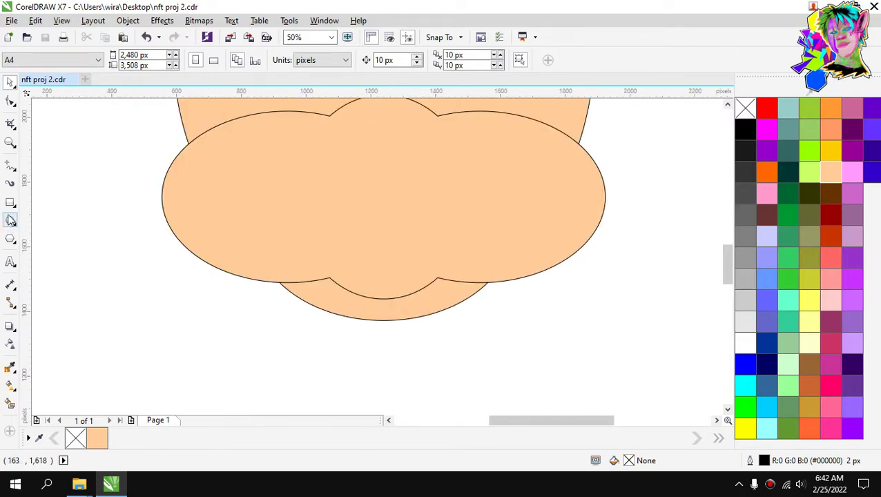
drag(357, 308, 405, 399)
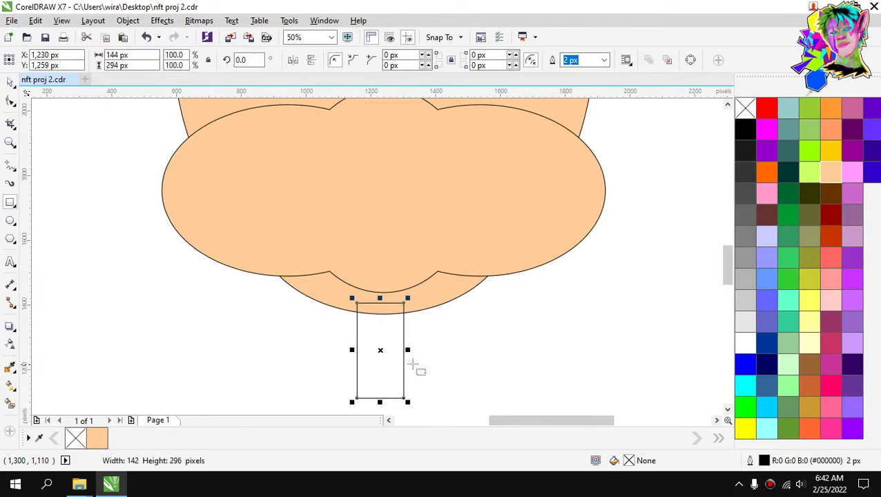
key(p)
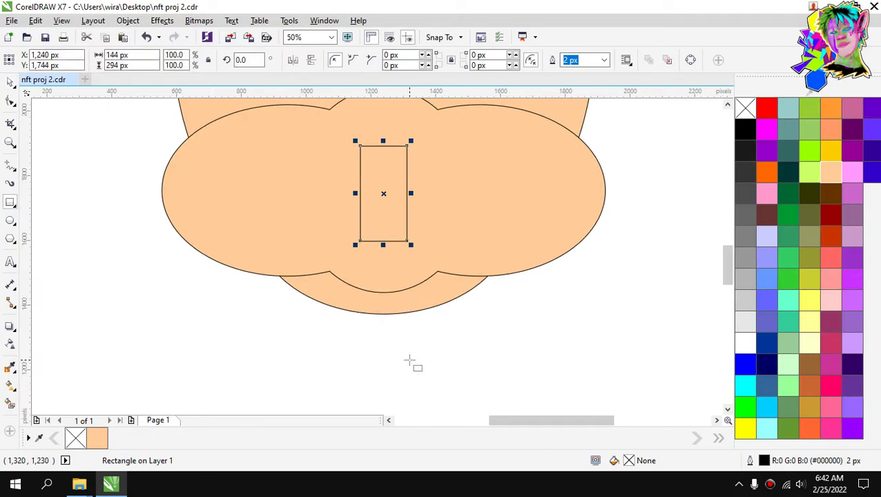
Move the small rectangle straight down so its upper end overlaps the chin just below the mouth.
key(Down)
key(Down)
key(Down)
key(Down)
key(Down)
key(Down)
key(Down)
key(Down)
key(Down)
key(Down)
key(Down)
key(Down)
key(Down)
key(Down)
key(Down)
key(Down)
key(Down)
key(Down)
key(Down)
key(Down)
key(Down)
key(Down)
key(Down)
key(Down)
key(Down)
key(Down)
key(Down)
key(Down)
key(Down)
key(Down)
key(Down)
key(Down)
key(Down)
key(Down)
key(Down)
key(Down)
key(Down)
key(Down)
key(Down)
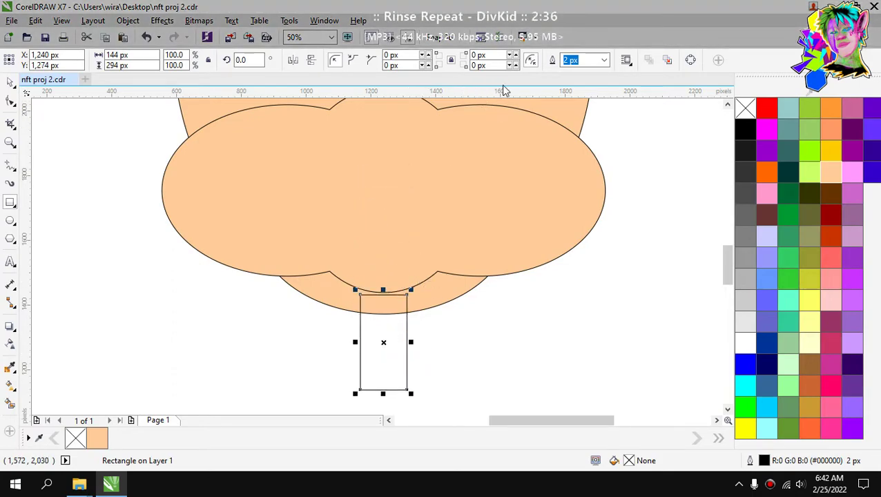
Round the small rectangle's four corners to 134 px and fill it with the peach colour #FFCC99.
mouse_move(517, 59)
mouse_down()
mouse_move(517, 29)
mouse_move(510, 48)
mouse_up()
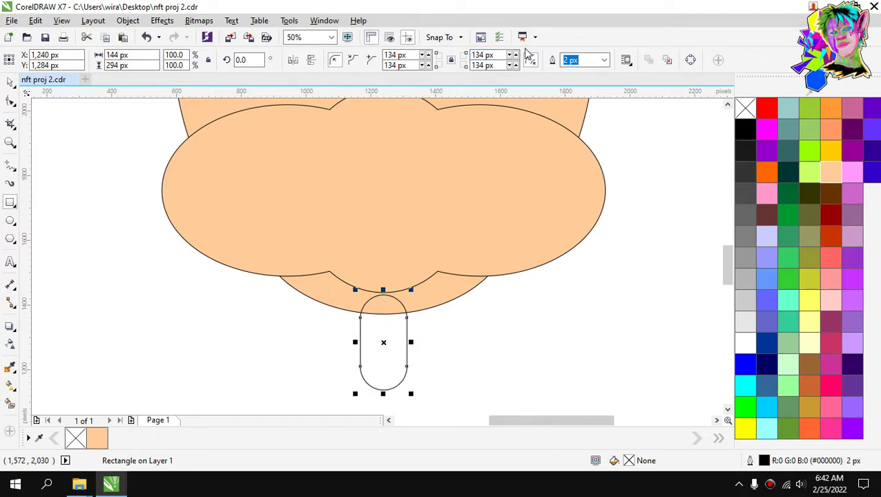
click(831, 174)
click(596, 295)
scroll(394, 286, down, 1)
scroll(394, 286, down, 1)
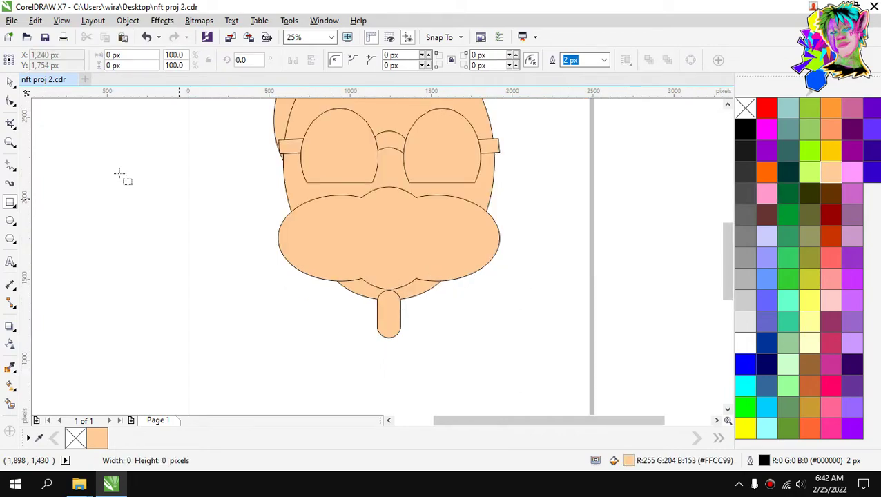
Widen the rounded rectangle under the chin to about 218 px and centre it on the page.
click(11, 81)
click(384, 316)
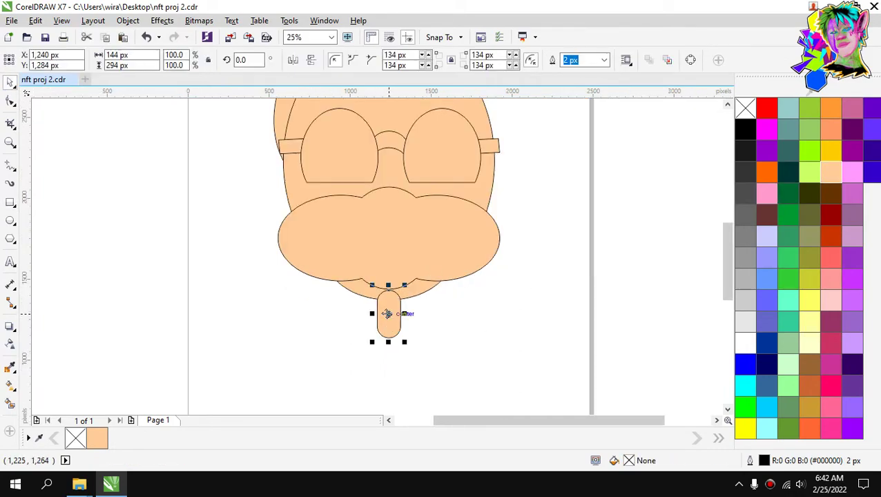
scroll(388, 314, up, 1)
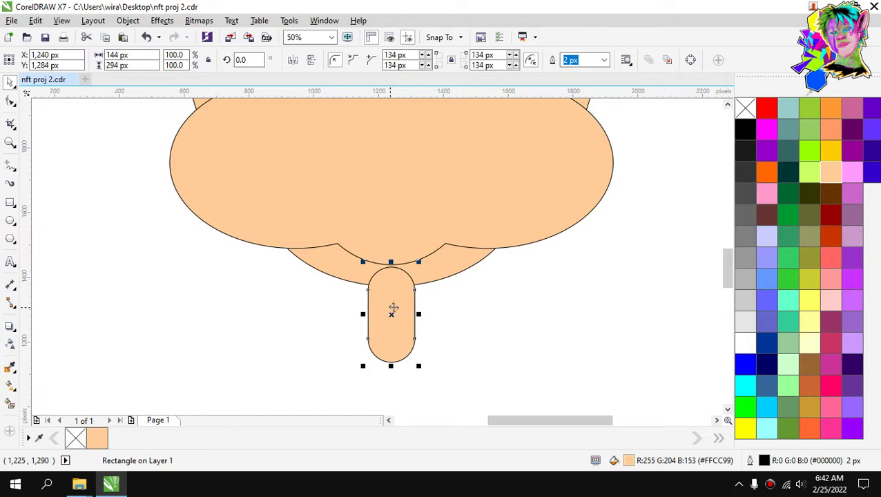
drag(417, 314, 444, 315)
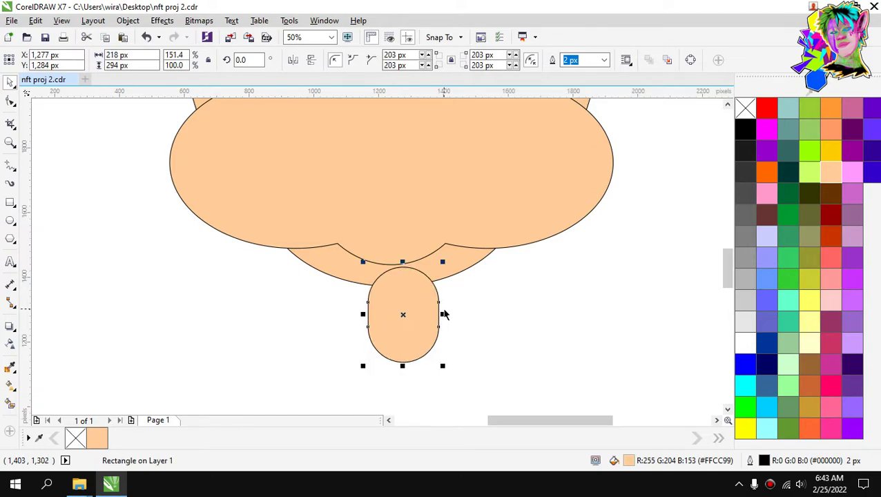
key(p)
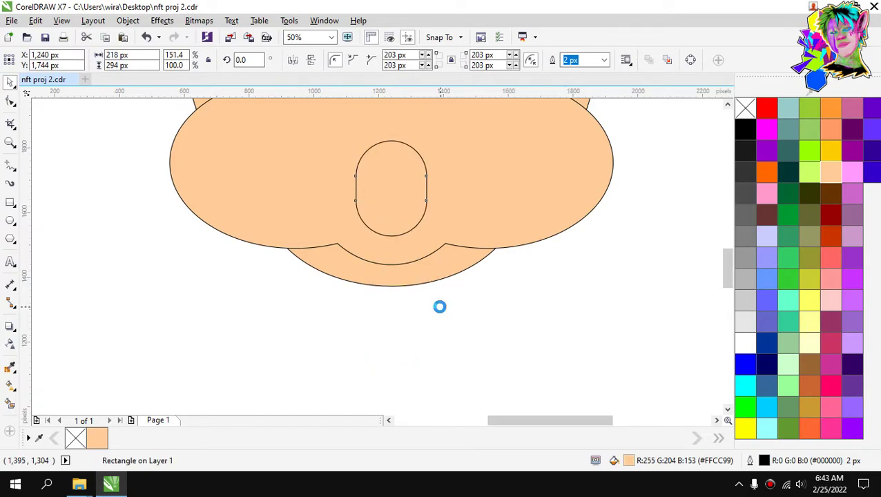
Move the widened chin piece straight down until its upper end meets the mouth's lower edge.
key(Down)
key(Down)
key(Down)
key(Down)
key(Down)
key(Down)
key(Down)
key(Down)
key(Down)
key(Down)
key(Down)
key(Down)
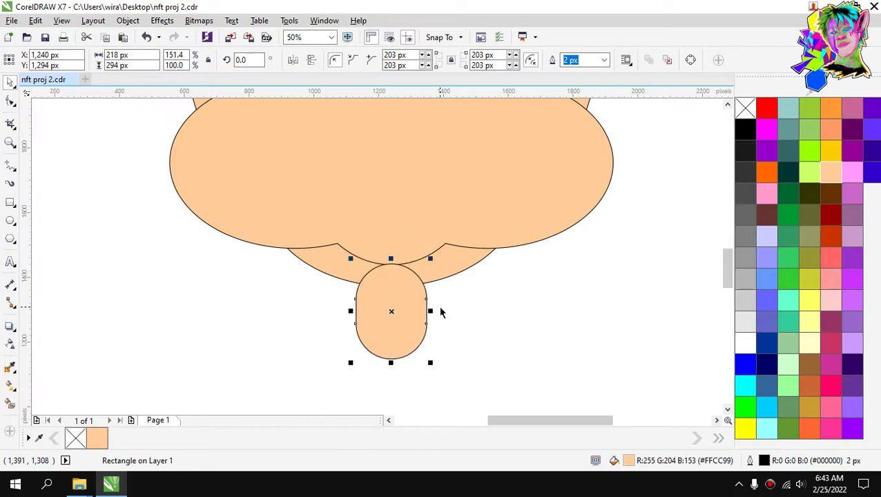
key(Down)
key(Down)
key(Escape)
Move the mouth shape up slightly and nudge the rounded chin piece up after it.
scroll(422, 269, down, 5)
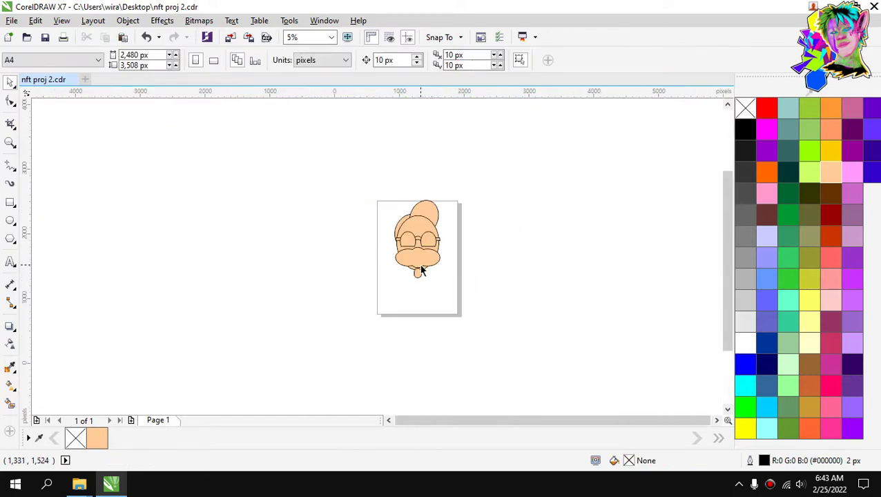
scroll(422, 270, up, 3)
click(417, 238)
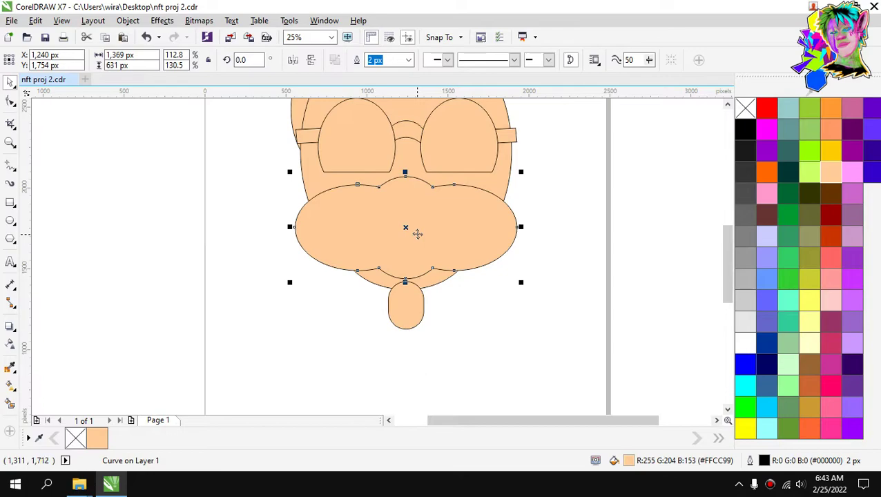
key(Up)
key(Up)
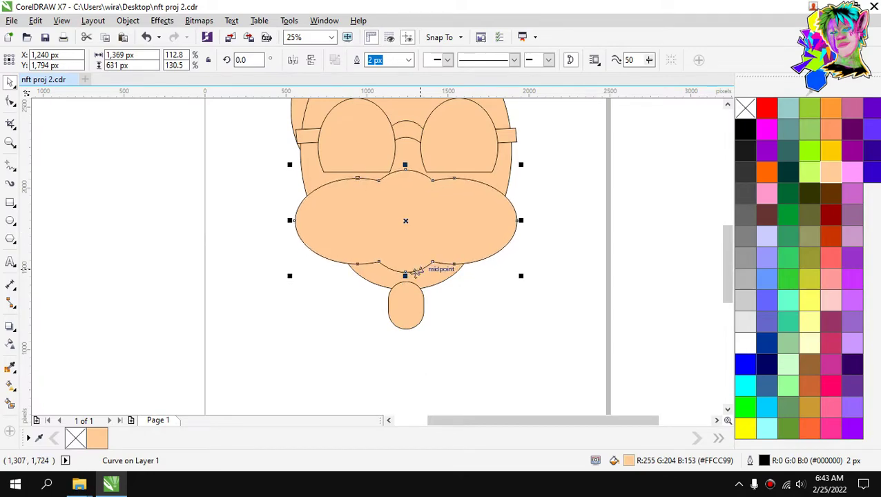
click(406, 309)
key(Tab)
key(Escape)
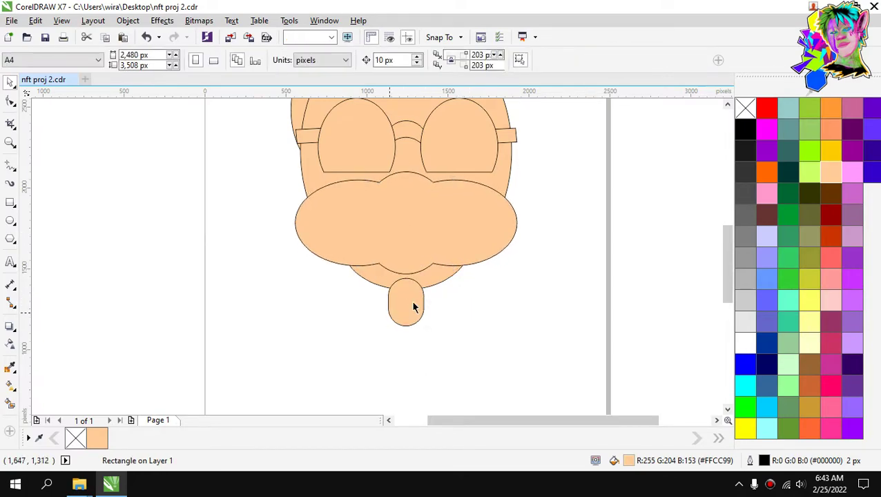
Narrow the rounded chin piece to about 189 px and centre it on the page again.
scroll(413, 304, up, 1)
click(414, 306)
drag(428, 301, 422, 299)
key(p)
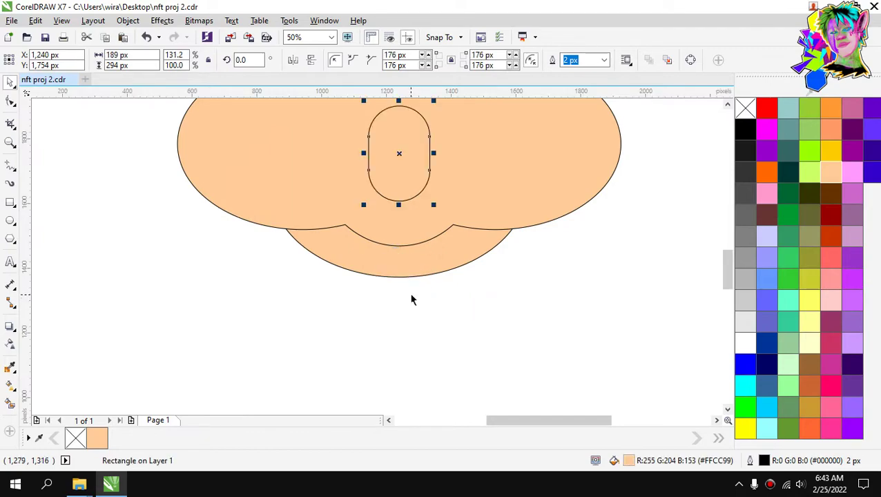
Move the chin piece straight down to Y 1,284 px, just clear of the mouth's lower edge.
key(Down)
key(Down)
key(Down)
key(Down)
key(Down)
key(Down)
key(Down)
key(Down)
key(Down)
key(Down)
key(Down)
key(Down)
key(Down)
key(Down)
key(Down)
key(Down)
key(Down)
key(Down)
key(Down)
key(Down)
key(Down)
key(Down)
key(Down)
key(Down)
key(Down)
key(Down)
key(Down)
key(Down)
key(Down)
key(Down)
key(Down)
key(Down)
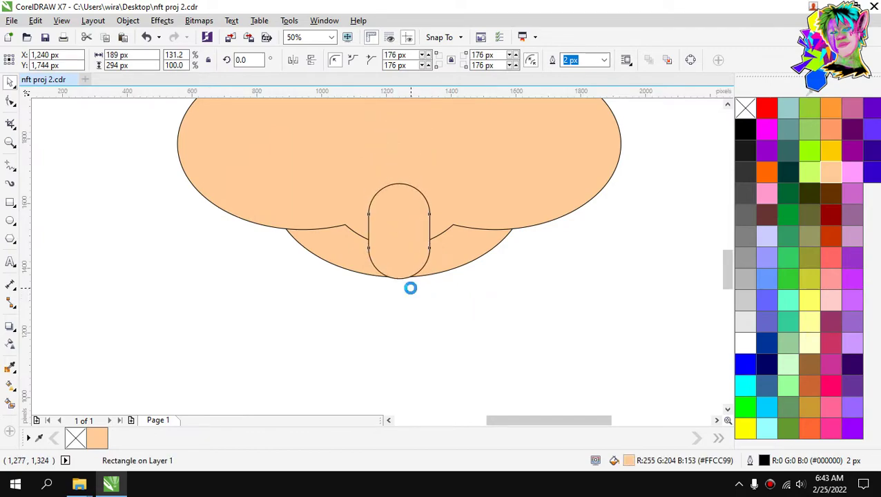
key(Down)
key(Down)
key(Down)
key(Down)
key(Down)
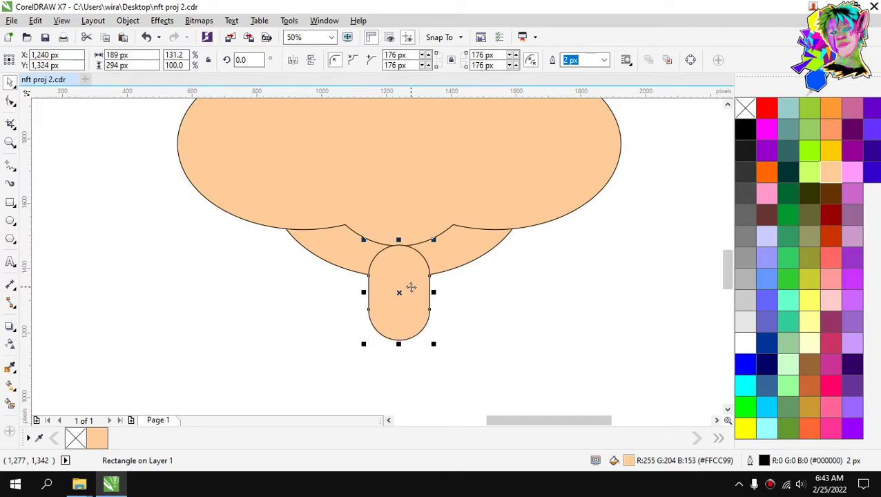
key(Down)
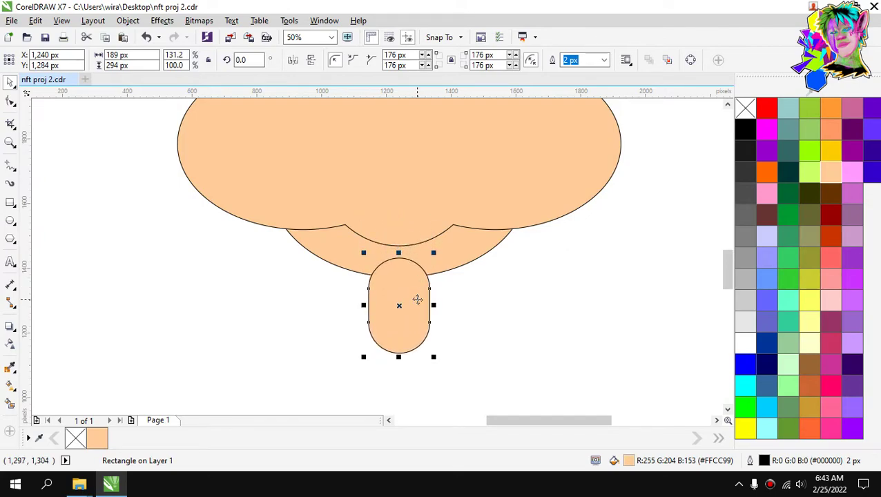
Narrow the rounded chin piece further to about 152 px and centre it on the page.
scroll(417, 299, up, 2)
drag(447, 311, 422, 310)
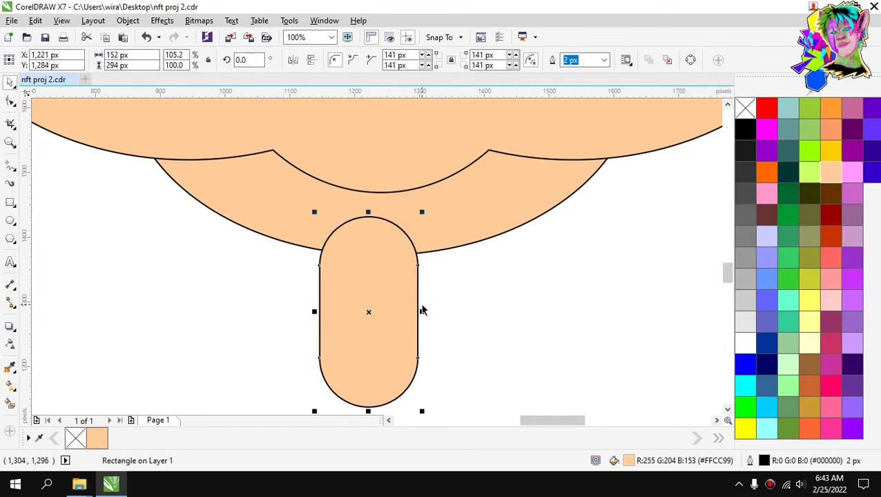
key(p)
Move the narrowed chin piece straight down until its lower end extends past the chin ellipse.
key(Down)
key(Down)
key(Down)
key(Down)
key(Down)
key(Down)
key(Down)
key(Down)
key(Down)
key(Down)
key(Down)
key(Down)
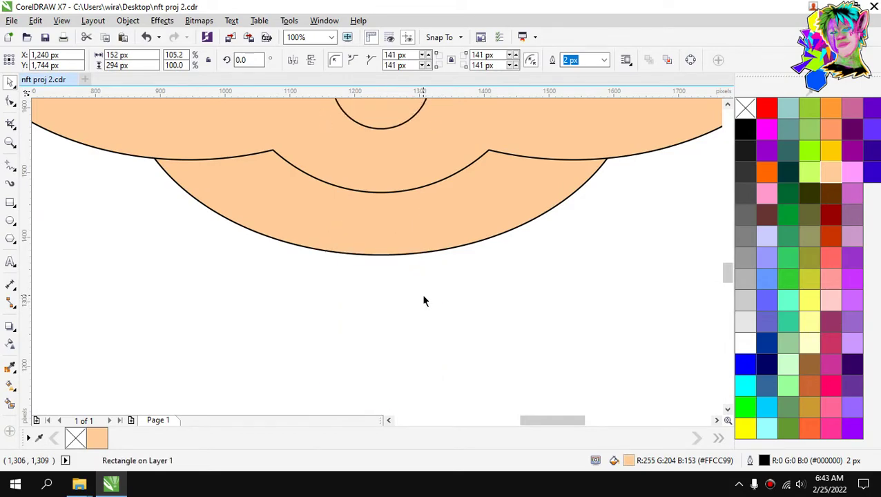
key(Down)
key(Down)
key(Down)
key(Down)
key(Down)
key(Down)
key(Down)
key(Down)
key(Down)
key(Down)
key(Down)
key(Down)
key(Down)
key(Down)
key(Down)
key(Down)
Lower the chin ellipse behind the mouth to Y 1,624 px.
click(501, 223)
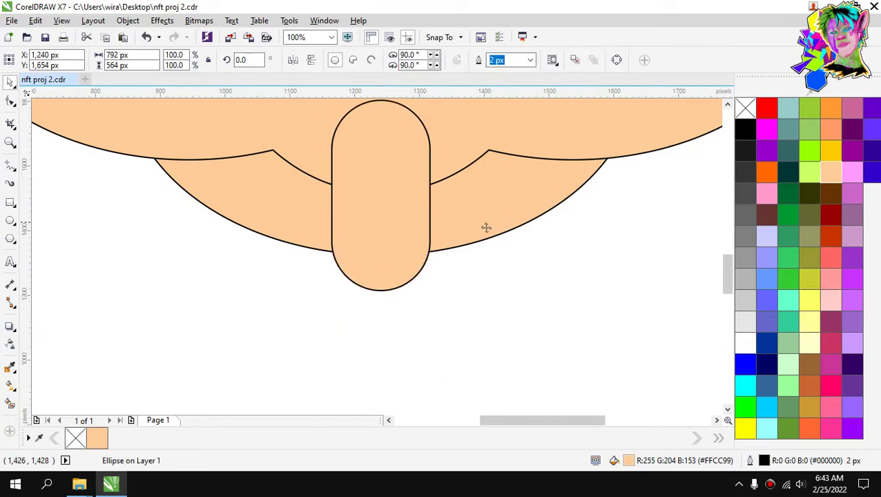
scroll(485, 229, down, 4)
scroll(485, 229, up, 2)
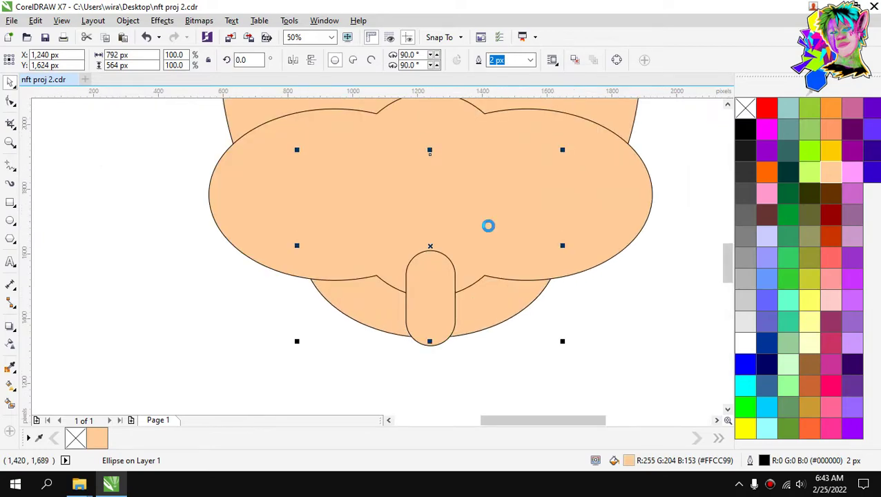
Move the 152 px wide chin piece straight down to Y 1,284 px, leaving a small gap below the mouth.
click(438, 306)
scroll(438, 304, down, 2)
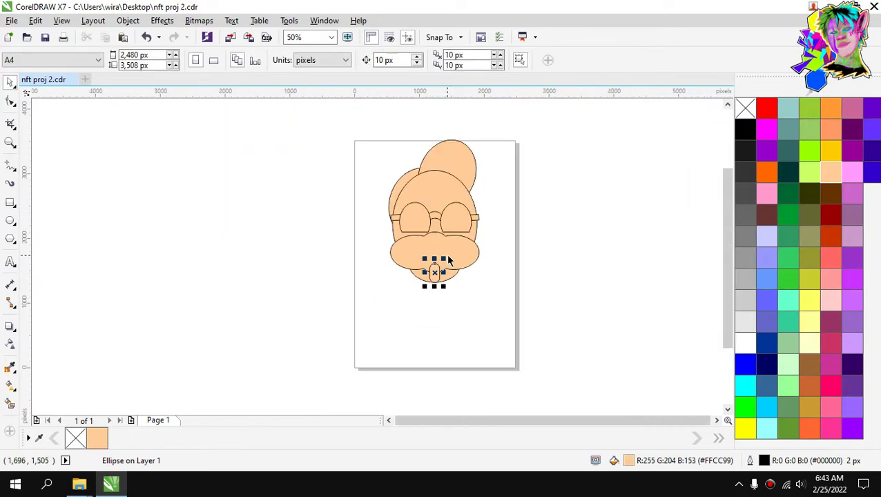
scroll(448, 279, up, 1)
scroll(449, 279, up, 1)
key(Down)
key(Down)
key(Down)
key(Down)
key(Down)
key(Down)
key(Down)
key(Down)
key(Down)
key(Down)
key(Down)
key(Down)
key(Down)
key(Down)
key(Down)
key(Down)
key(Down)
key(Down)
key(Down)
key(Down)
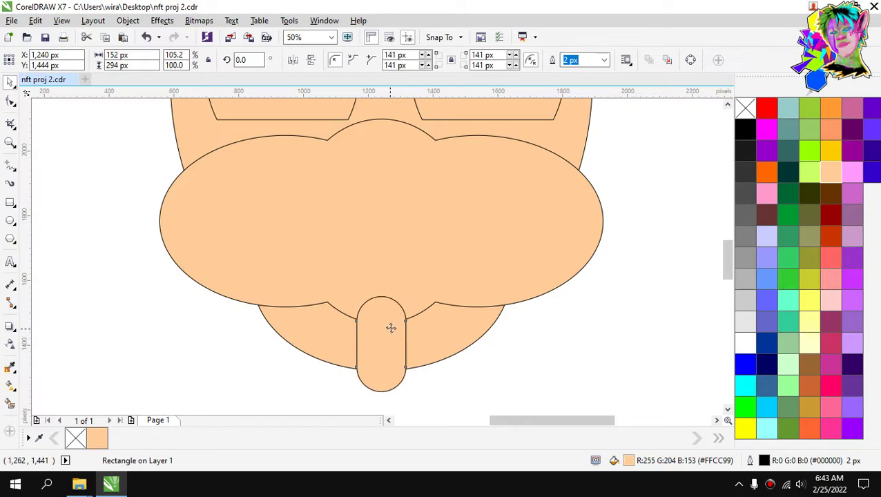
key(Up)
key(Up)
key(Up)
key(Up)
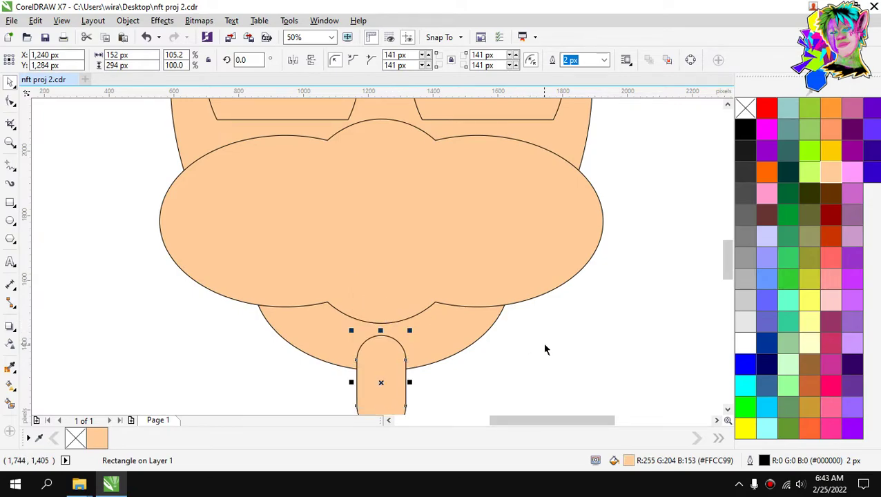
Send the rounded chin piece behind the chin ellipse, to the back of the layer.
click(545, 344)
scroll(427, 314, down, 2)
scroll(431, 314, up, 1)
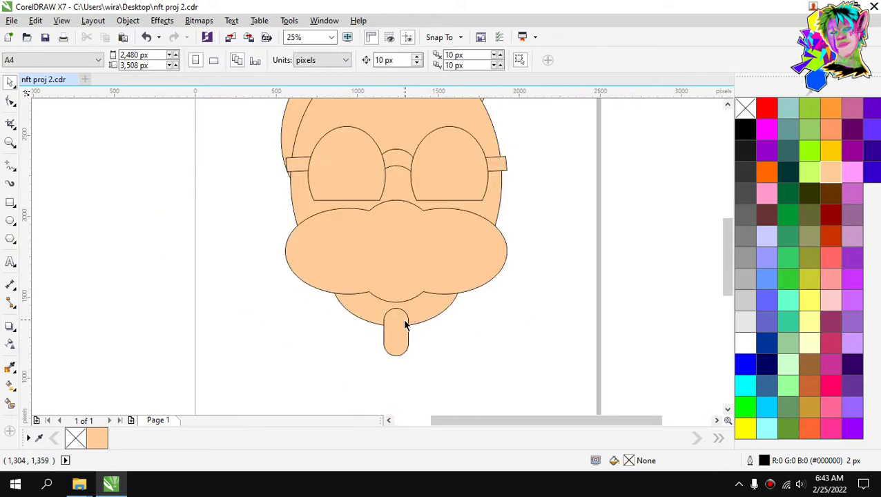
click(405, 326)
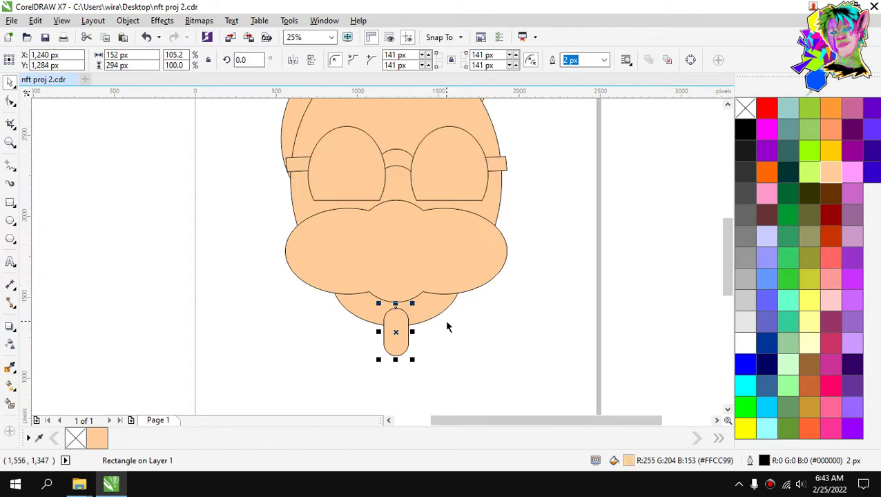
key(shift+Page_Down)
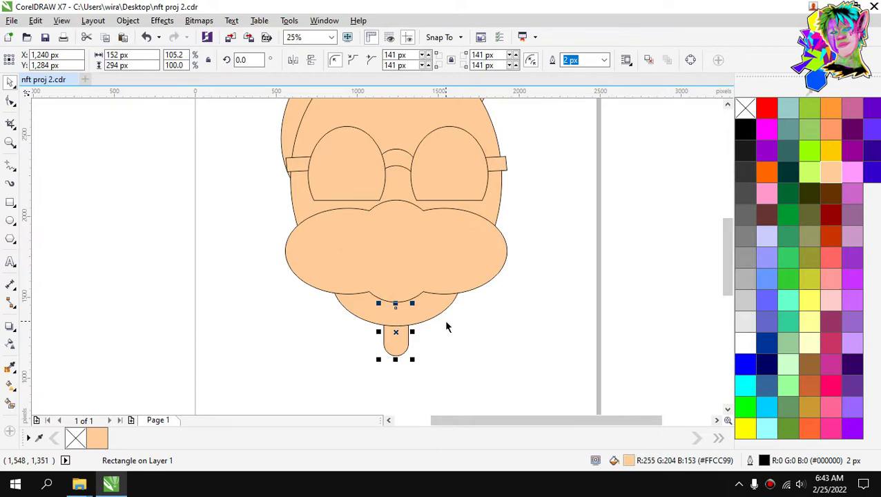
Shift the tilted ellipse above the head slightly down and left so that it lies inside the page.
scroll(444, 320, down, 2)
scroll(421, 256, up, 2)
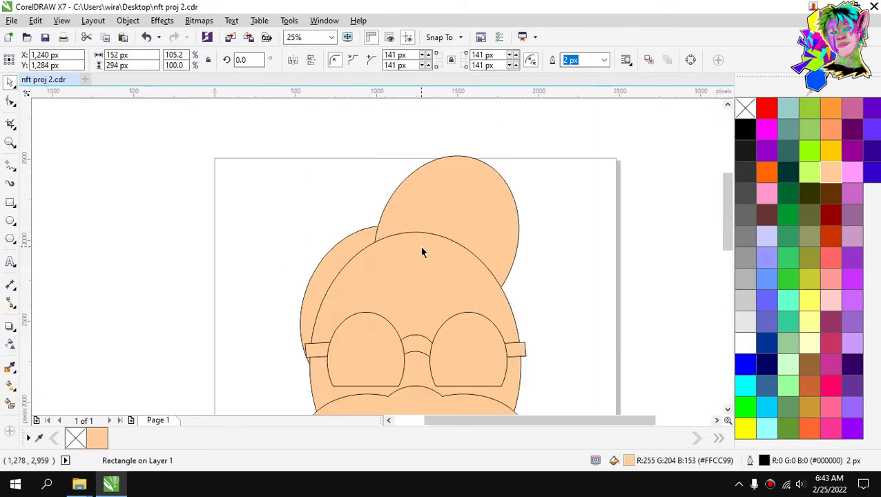
click(437, 211)
scroll(437, 210, up, 2)
drag(440, 212, 432, 222)
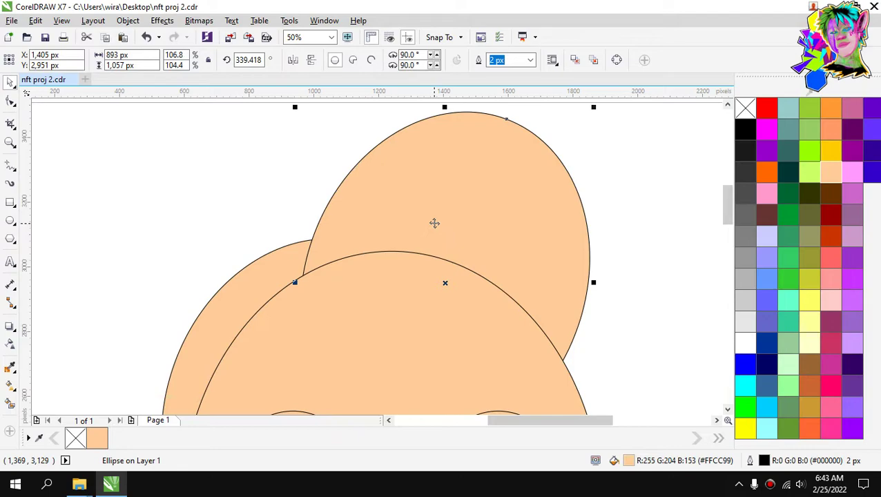
scroll(433, 222, down, 1)
click(468, 155)
Select all face shapes, scale them together to about 87.4 % and move them back towards the page's vertical centre line.
scroll(465, 260, down, 1)
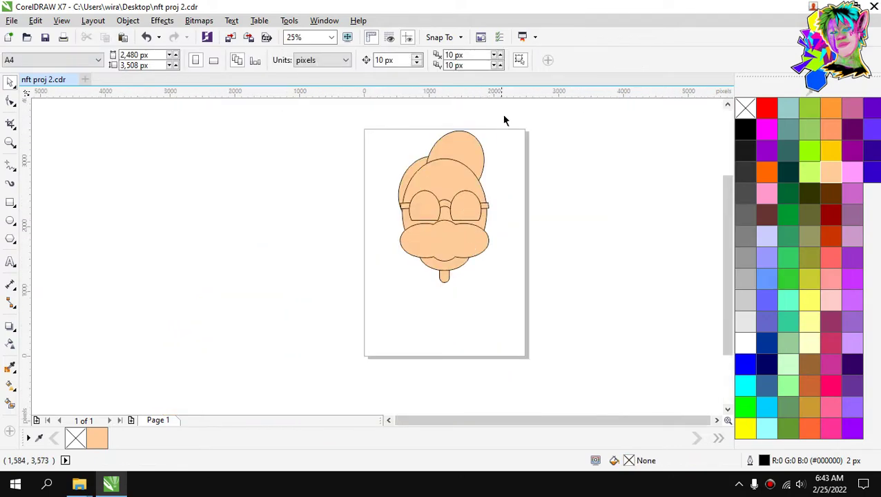
drag(504, 118, 359, 297)
scroll(471, 216, up, 2)
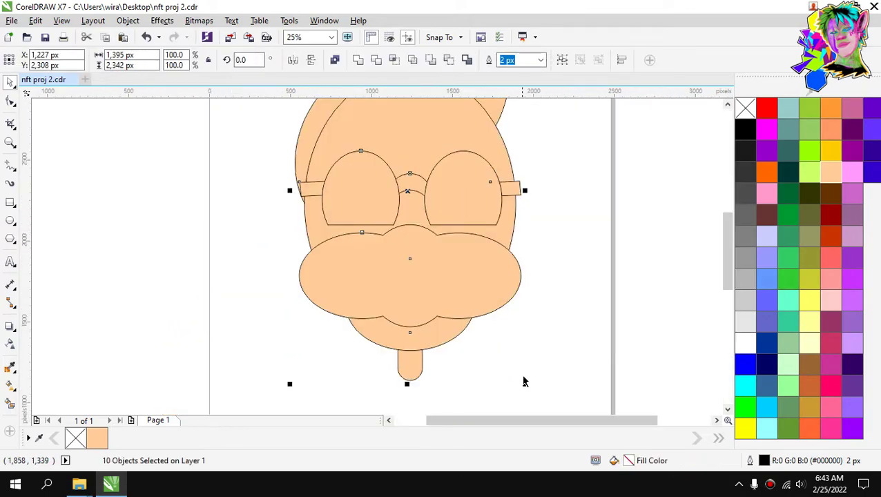
drag(524, 384, 495, 339)
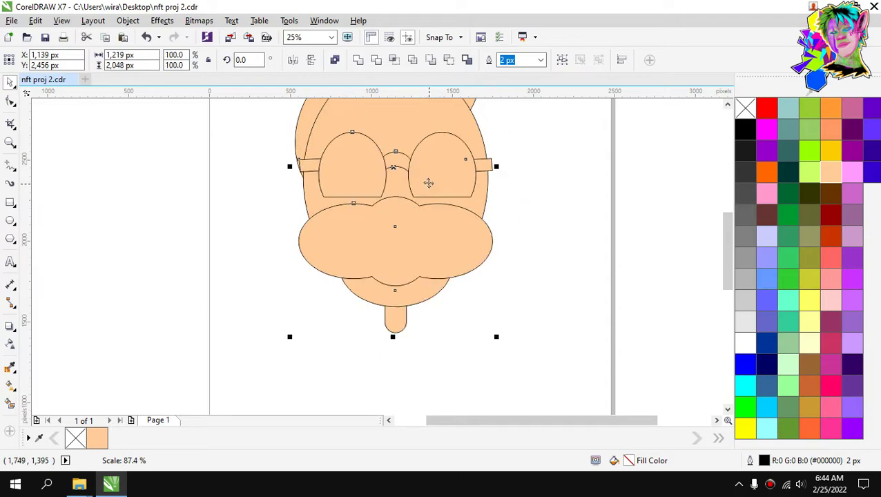
drag(423, 174, 450, 196)
scroll(499, 183, down, 2)
key(Escape)
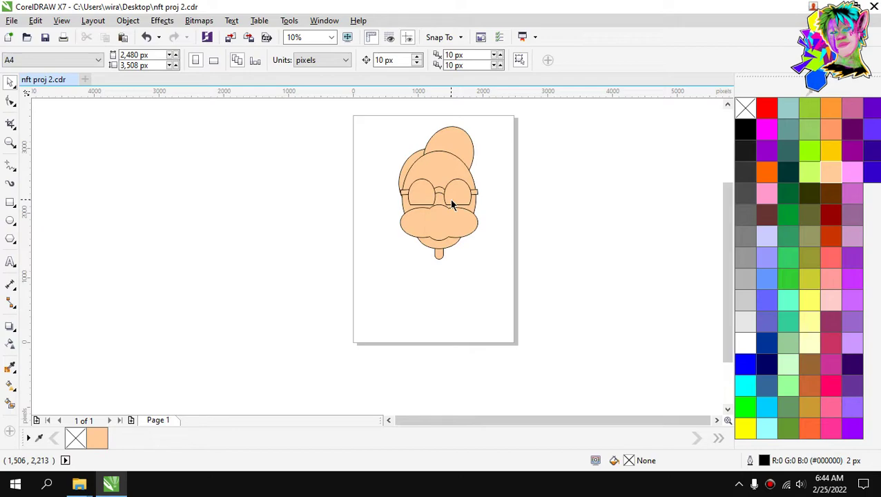
Examine the scaled face from the top of the head down to the chin piece.
scroll(450, 199, up, 4)
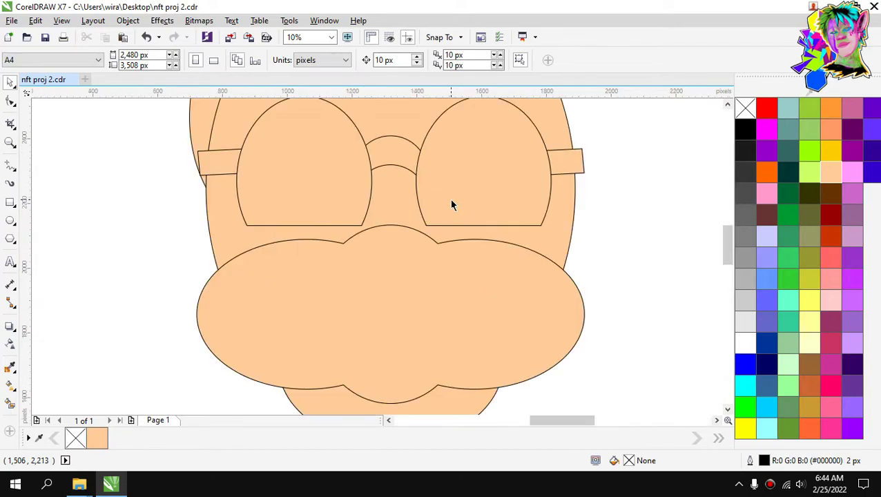
scroll(412, 202, down, 3)
scroll(415, 202, up, 1)
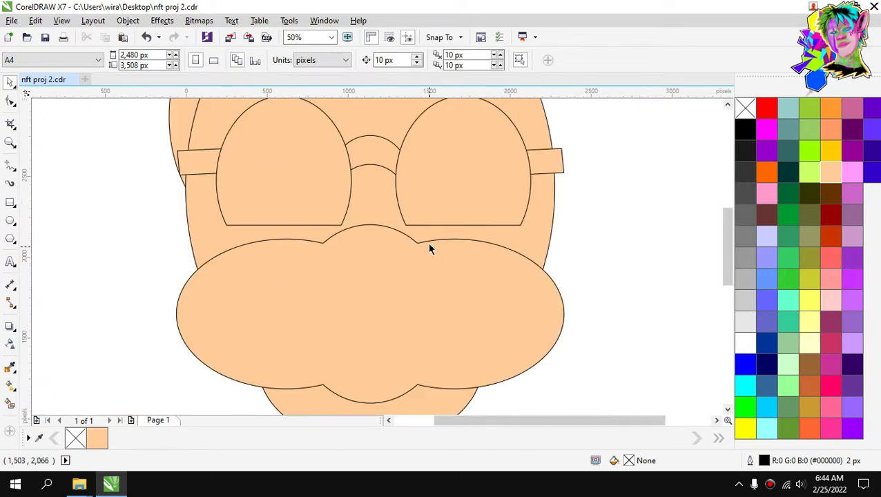
scroll(421, 221, down, 2)
scroll(411, 169, up, 2)
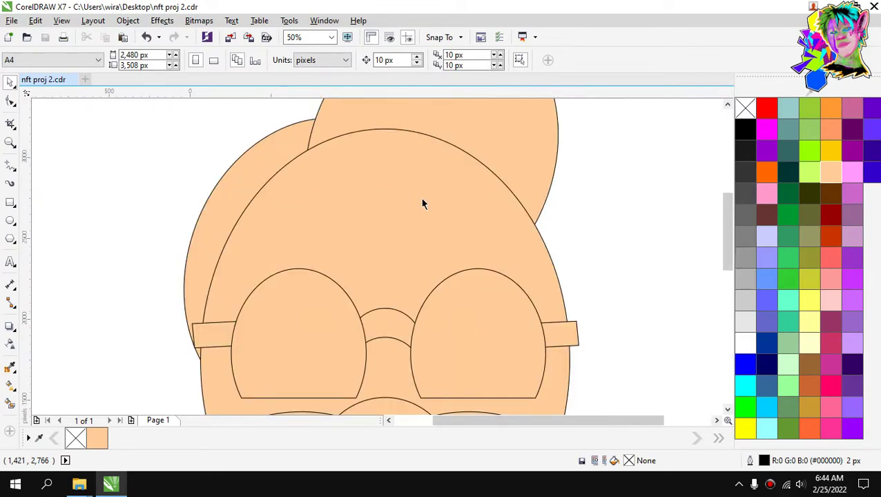
scroll(422, 201, down, 2)
scroll(422, 202, up, 1)
scroll(423, 205, down, 1)
scroll(426, 246, up, 1)
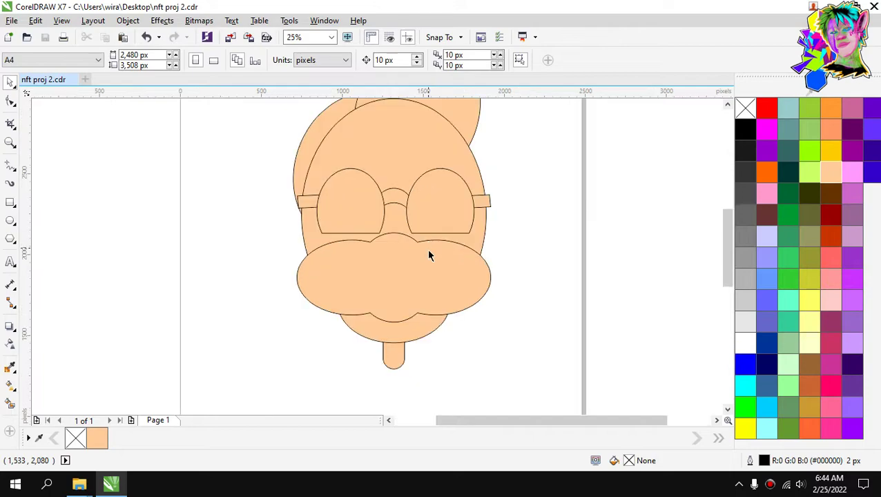
Draw an ellipse about 252 × 216 px over the rounded end of the chin piece and fill it with peach.
scroll(426, 250, down, 1)
scroll(426, 281, up, 1)
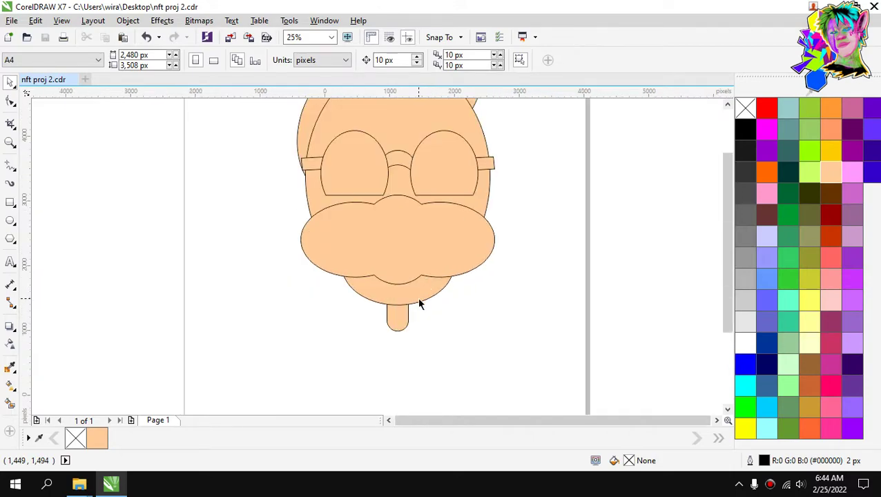
scroll(419, 301, down, 1)
scroll(419, 304, up, 1)
scroll(406, 289, up, 1)
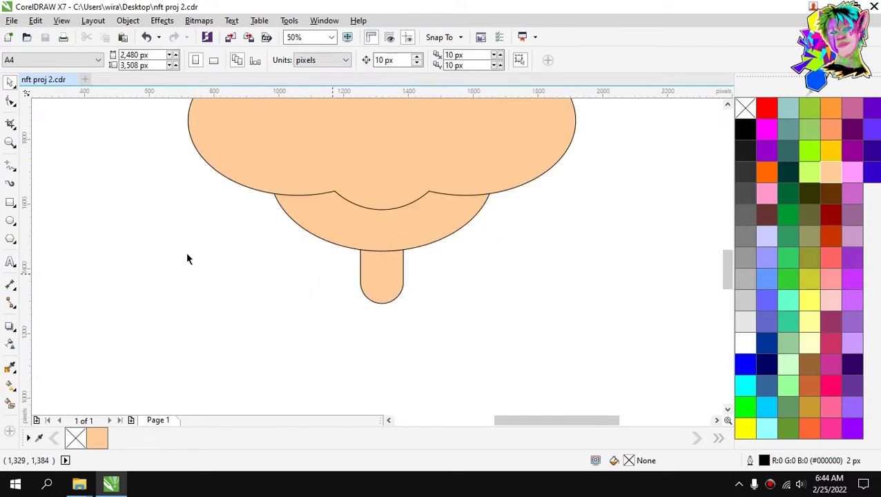
click(10, 221)
drag(345, 274, 430, 348)
click(10, 82)
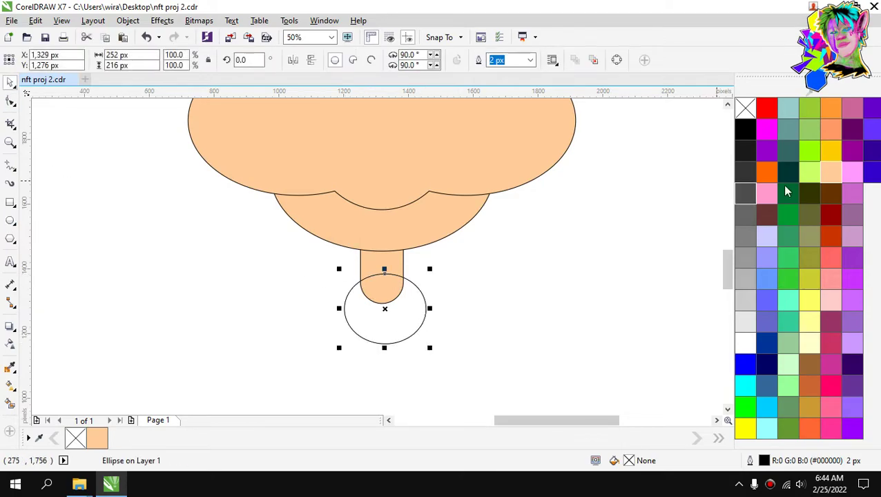
click(831, 173)
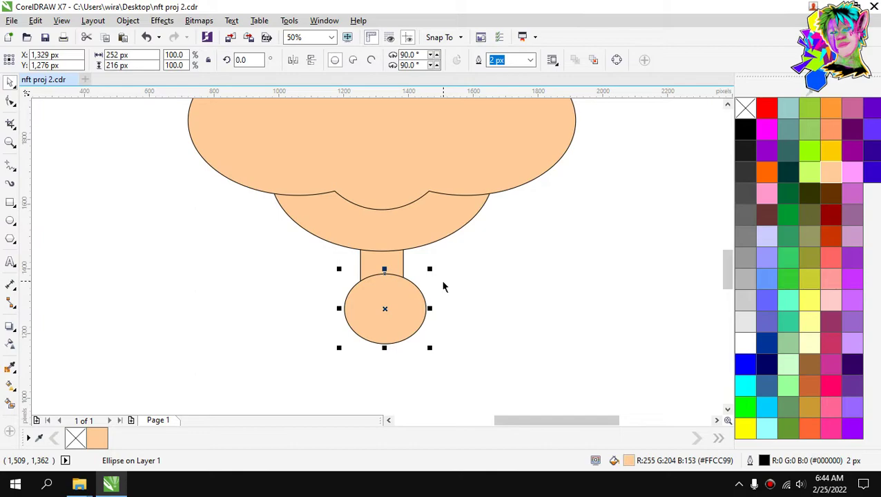
Centre the small ellipse on the page and nudge it straight down to Y 1,264 px, over the end of the chin piece.
key(p)
key(Down)
key(Down)
key(Down)
key(Down)
key(Down)
key(Down)
key(Down)
key(Down)
key(Down)
key(Down)
key(Down)
key(Down)
key(Down)
key(Down)
key(Down)
key(Down)
key(Down)
key(Down)
key(Down)
key(Down)
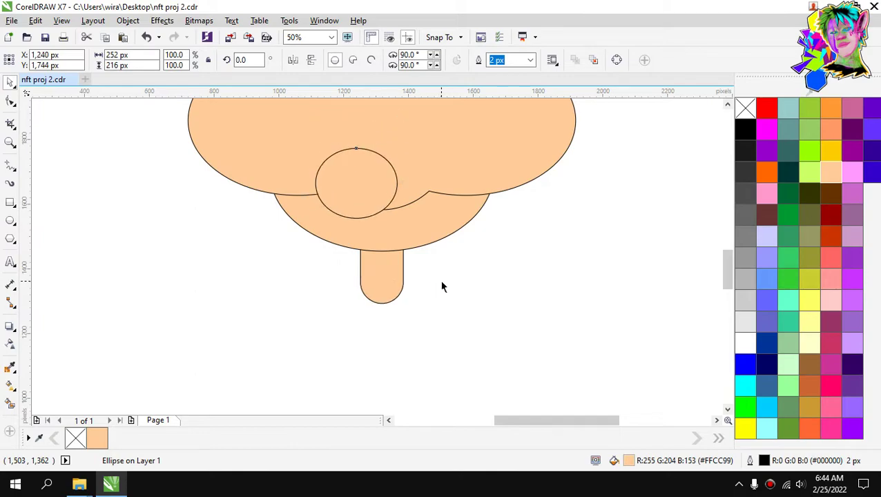
key(Down)
key(Down)
key(Down)
key(Down)
key(Down)
key(Down)
key(Down)
key(Down)
key(Down)
key(Down)
key(Down)
key(Down)
key(Down)
key(Down)
key(Down)
key(Down)
key(Down)
key(Down)
key(Down)
key(Down)
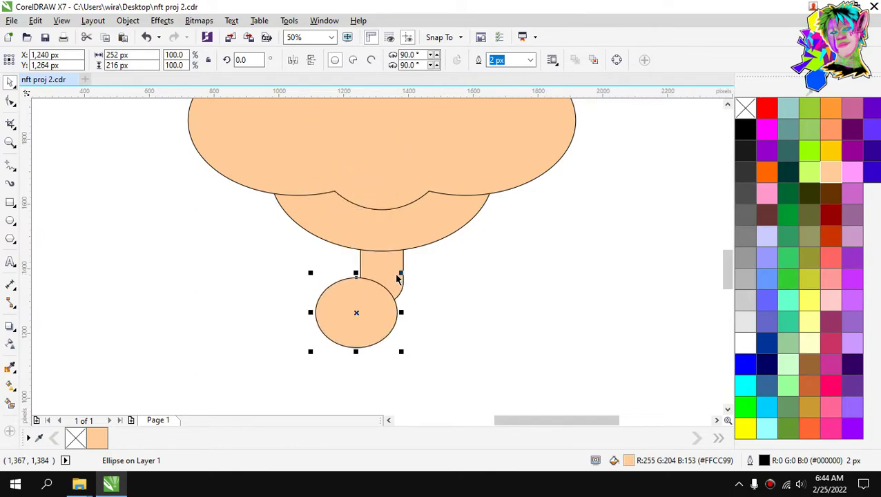
Group the ten face shapes without the small ellipse and centre the group on the page.
click(395, 274)
click(423, 280)
scroll(423, 281, down, 2)
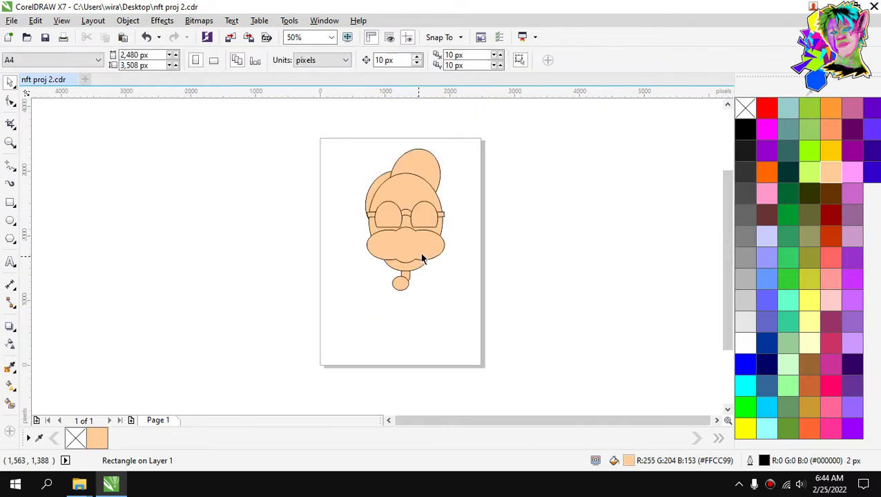
scroll(422, 217, up, 3)
scroll(425, 209, down, 3)
drag(470, 132, 341, 275)
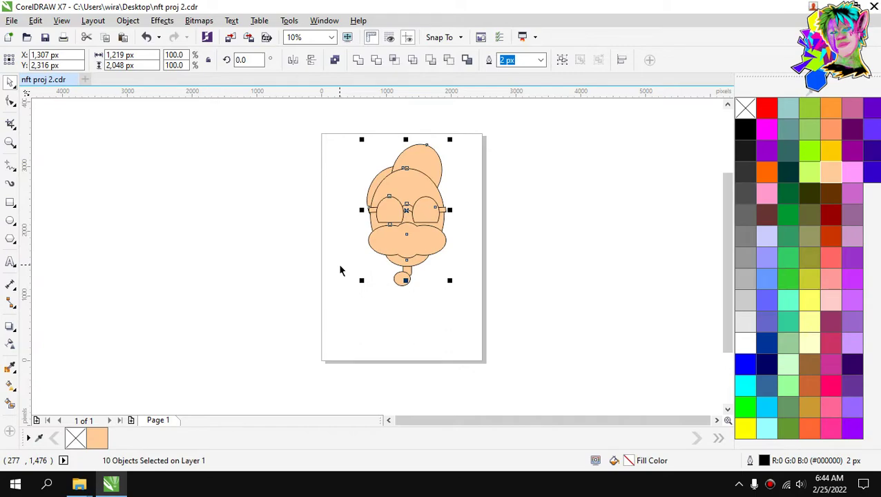
key(ctrl+g)
key(p)
key(Escape)
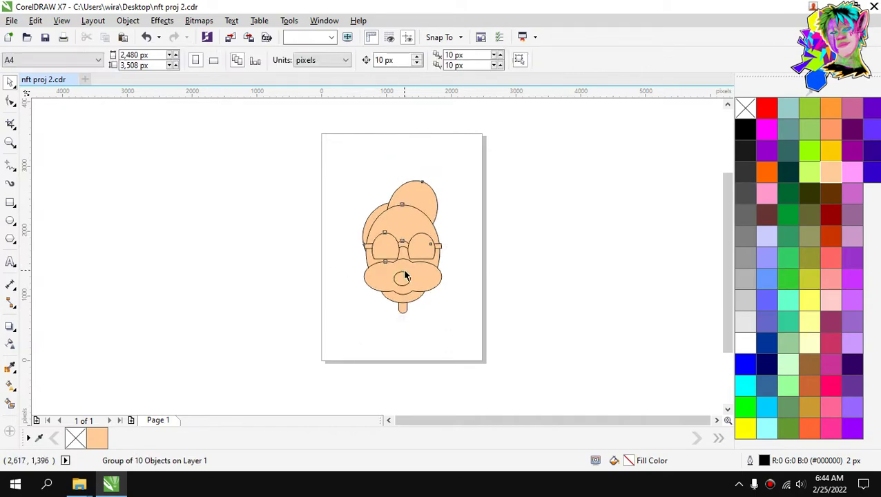
Nudge the face group straight up to Y 2,294 px so that the chin piece meets the small ellipse.
click(404, 270)
key(Up)
key(Up)
key(Up)
key(Up)
key(Up)
key(Up)
key(Up)
key(Up)
key(Up)
key(Up)
key(Up)
key(Up)
key(Up)
key(Up)
key(Up)
key(Up)
key(Up)
key(Up)
key(Up)
key(Up)
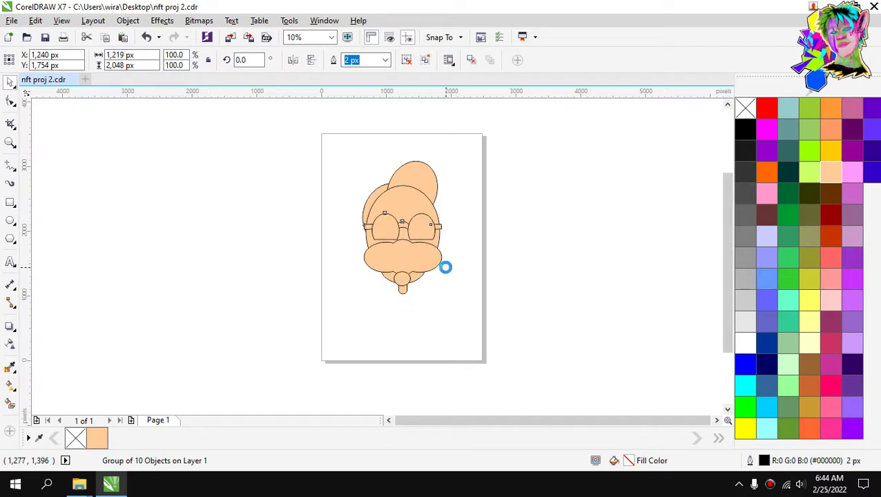
key(Up)
key(Up)
key(Up)
key(Up)
key(Up)
key(Up)
key(Up)
key(Up)
key(Up)
key(Up)
key(Up)
key(Up)
key(Up)
key(Up)
key(Up)
key(Up)
key(Up)
key(Up)
key(Up)
key(Up)
Raise the small ellipse to Y 1,304 px on the page's vertical centre line and send it to the back of the layer.
scroll(406, 281, up, 4)
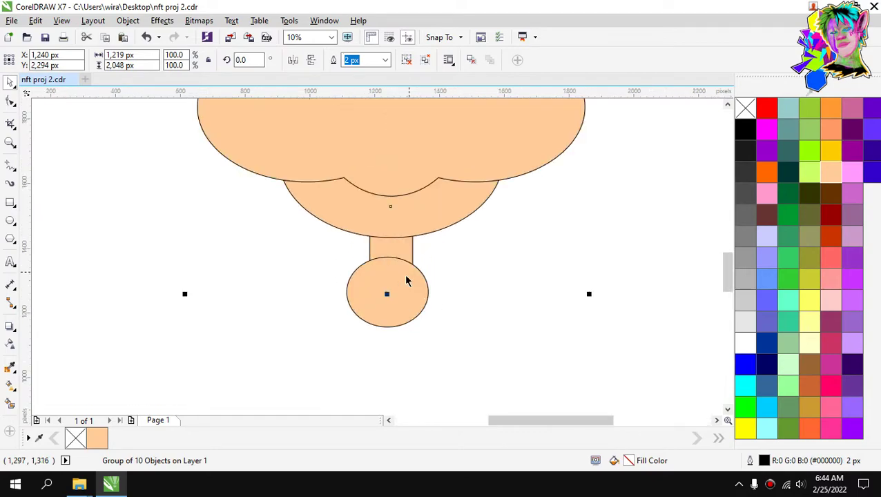
click(403, 295)
click(398, 308)
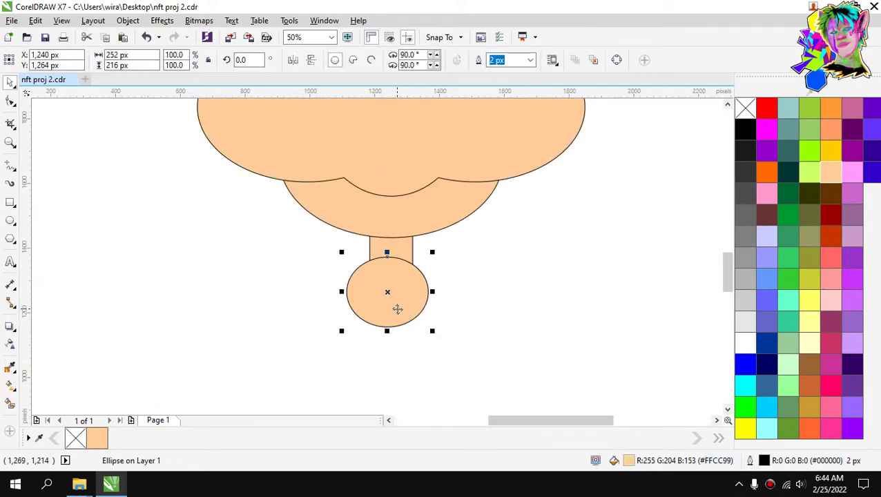
key(p)
key(Down)
key(Down)
key(Down)
key(Down)
key(Down)
key(Down)
key(Down)
key(Down)
key(Down)
key(Down)
key(Down)
key(Down)
key(Down)
key(Down)
key(Down)
key(Down)
key(Down)
key(Down)
key(Down)
key(Down)
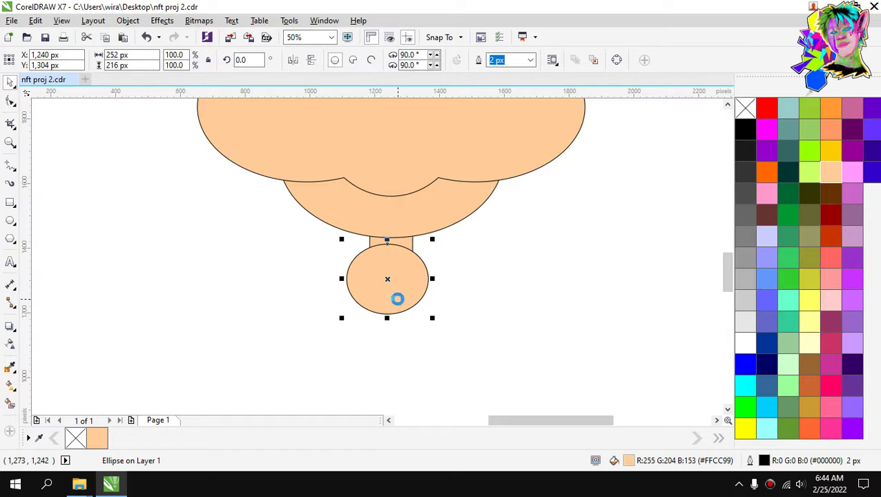
key(shift+Page_Down)
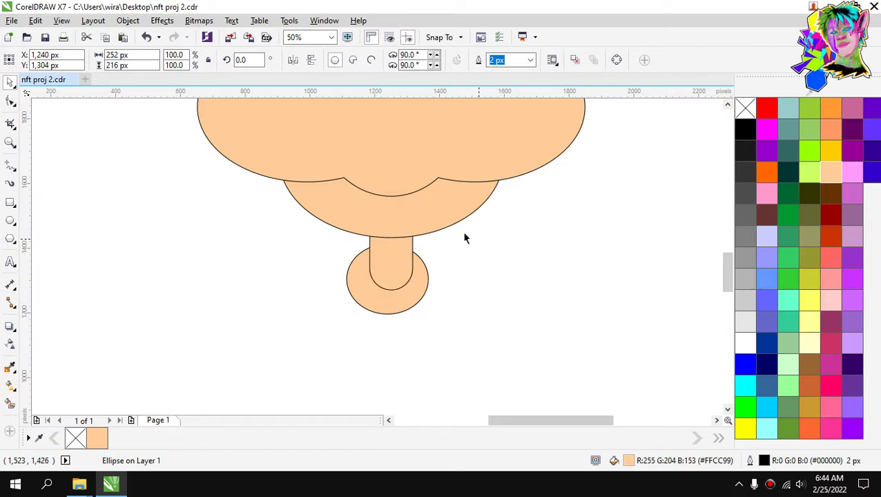
Nudge the face group left to X 1,225 px so that the chin piece is centred on the small ellipse.
click(434, 205)
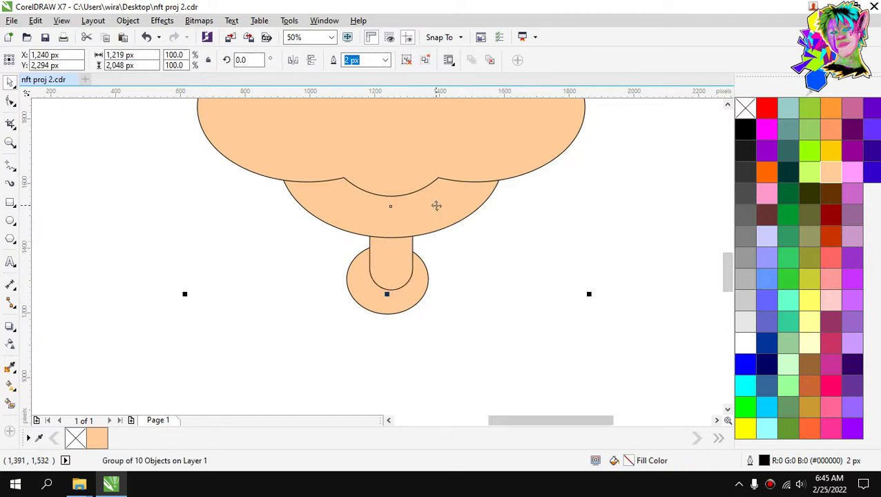
key(Left)
key(Left)
key(Left)
key(Left)
key(Right)
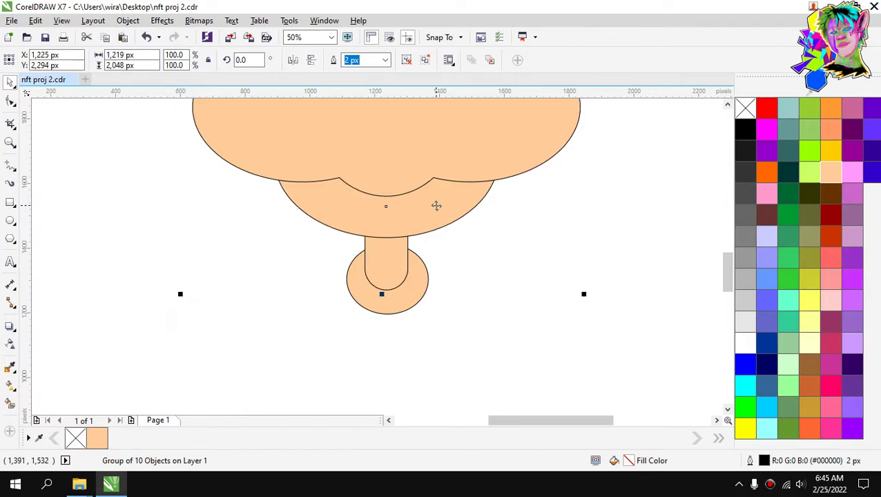
click(488, 247)
Examine the face and the small ellipse below the chin, up close and in relation to the whole page.
scroll(474, 240, down, 2)
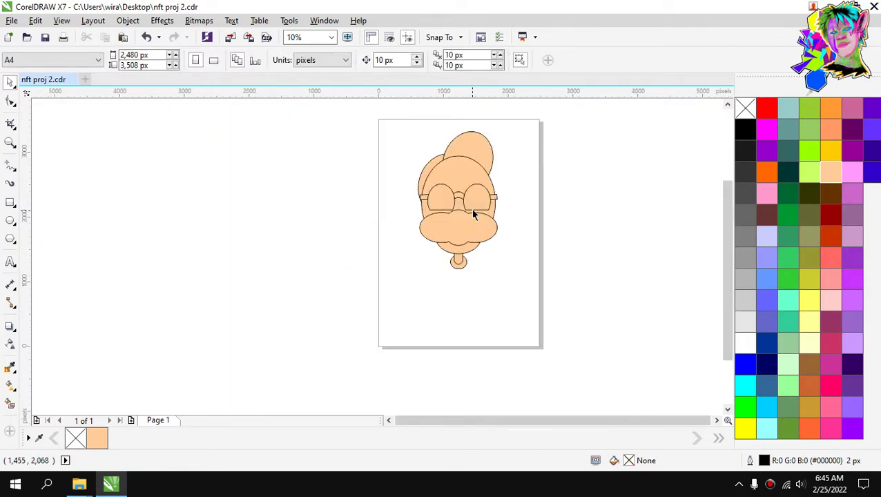
scroll(472, 210, up, 1)
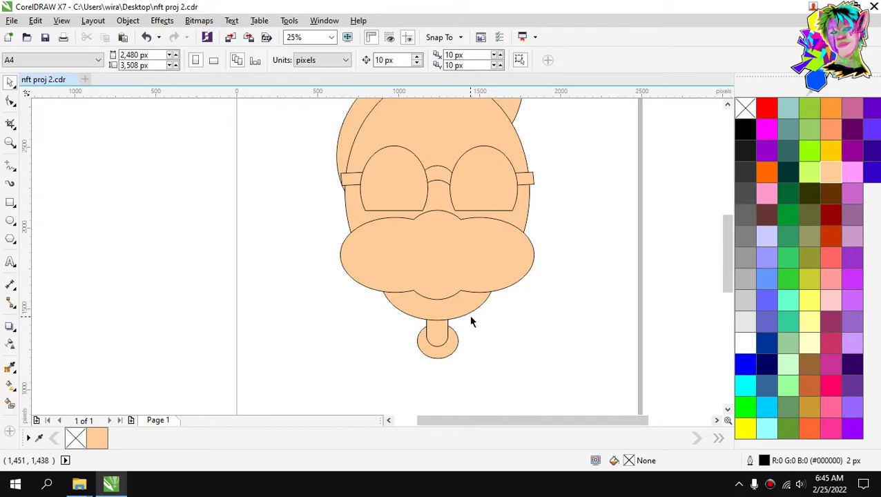
scroll(470, 320, down, 1)
scroll(492, 345, up, 1)
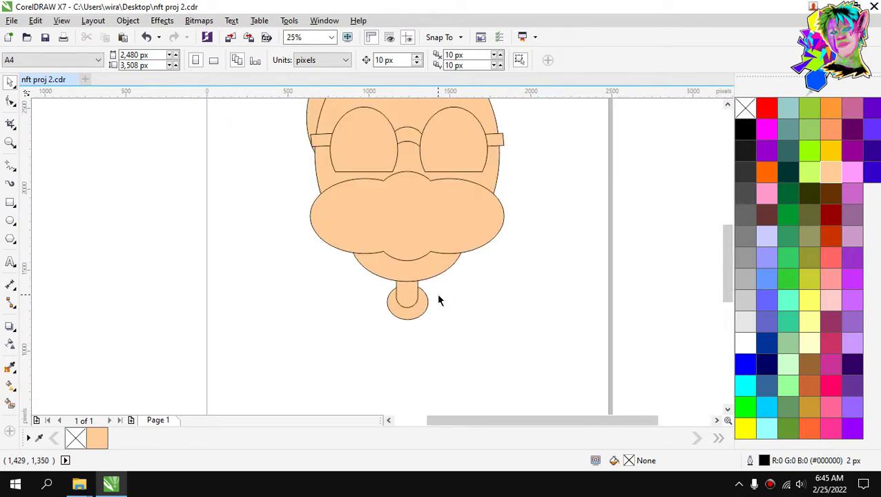
click(450, 221)
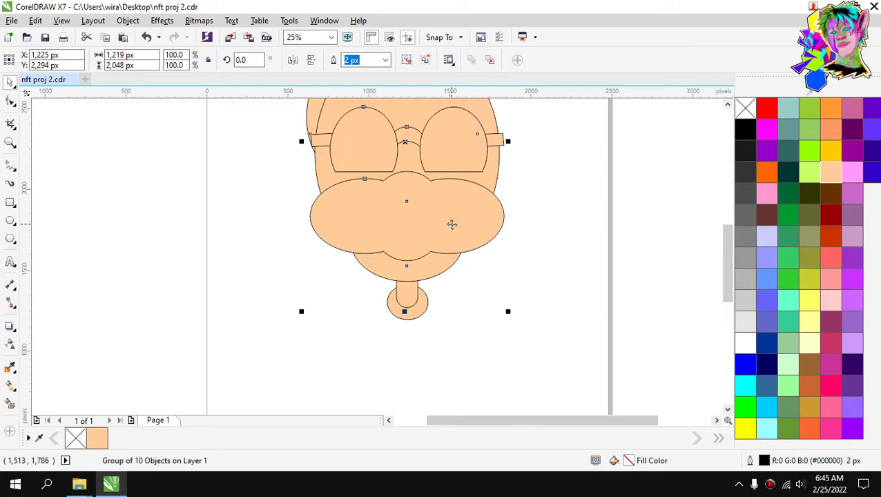
scroll(461, 276, down, 1)
scroll(456, 276, up, 1)
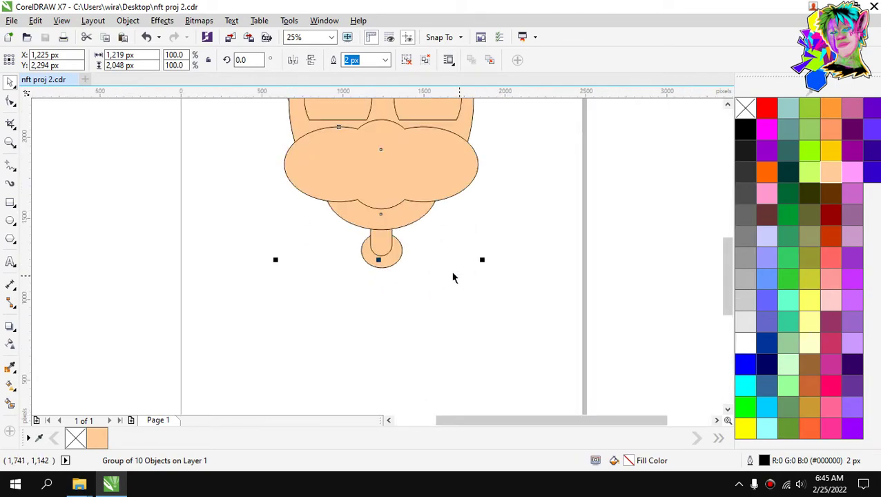
scroll(452, 271, down, 1)
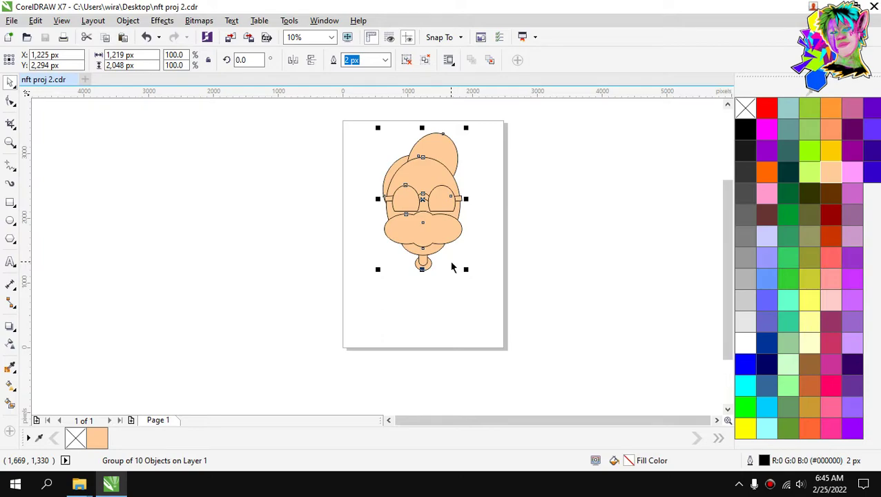
scroll(452, 266, down, 1)
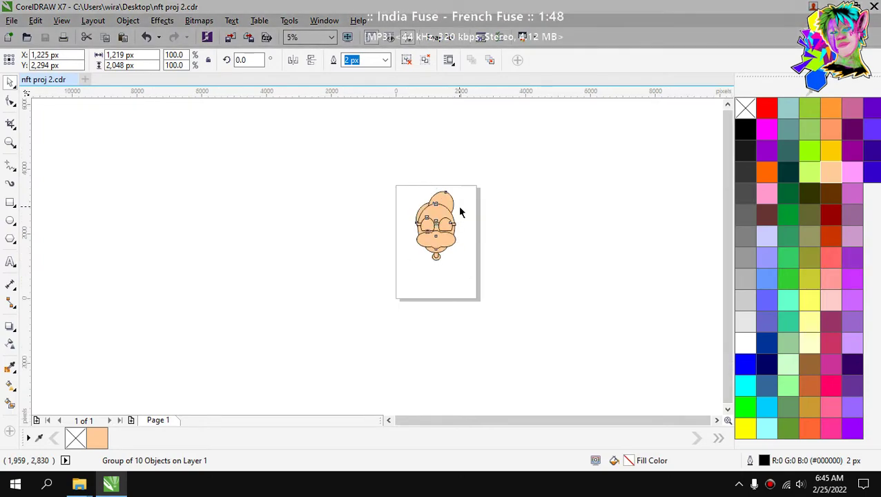
Group the face with the small ellipse, scale the new group to 63.8 % and centre it on the page.
scroll(486, 181, up, 1)
drag(488, 160, 307, 325)
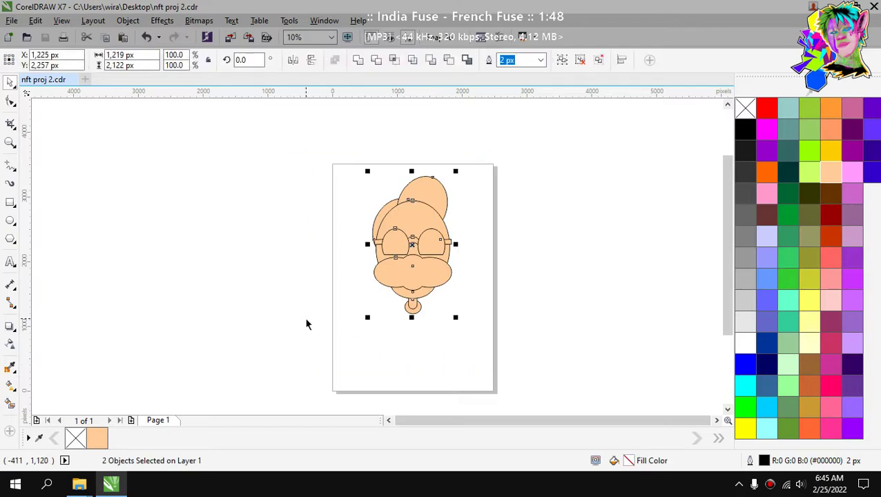
key(ctrl+g)
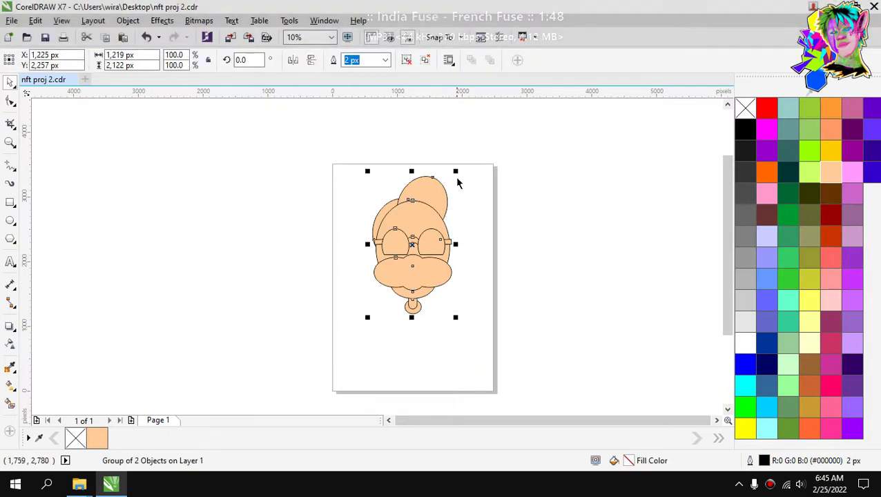
drag(456, 171, 423, 228)
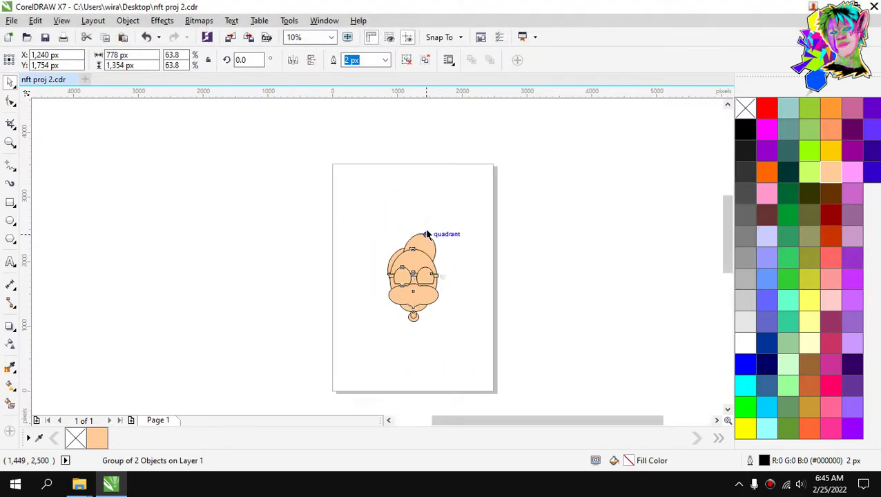
Move the combined face group up to the page's top edge, close to the vertical centre line.
scroll(422, 236, up, 2)
drag(396, 314, 407, 183)
scroll(407, 183, down, 1)
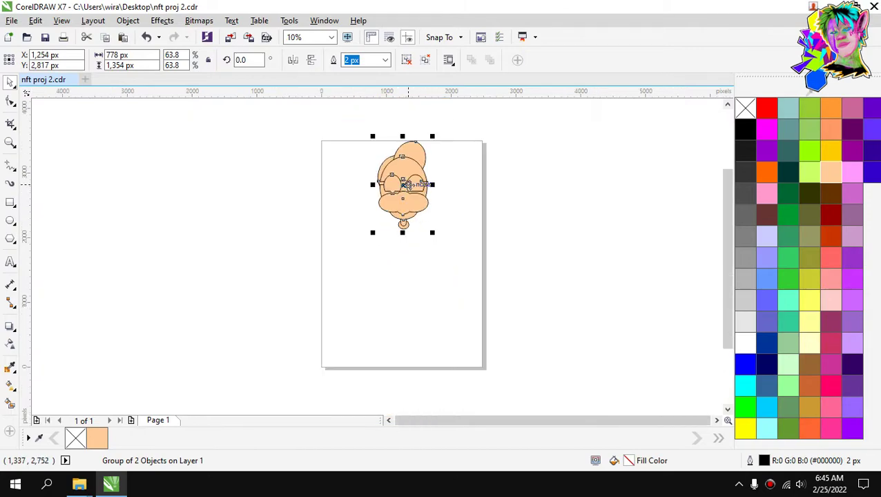
Scale the combined face group down to 57.4 %, lower it slightly inside the page's top edge, and save the document.
scroll(408, 188, up, 1)
drag(462, 300, 446, 276)
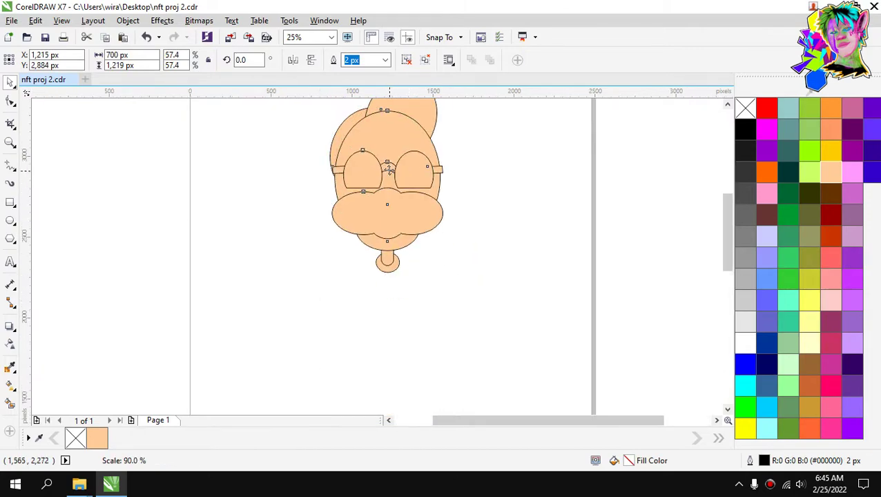
drag(388, 169, 394, 195)
click(506, 203)
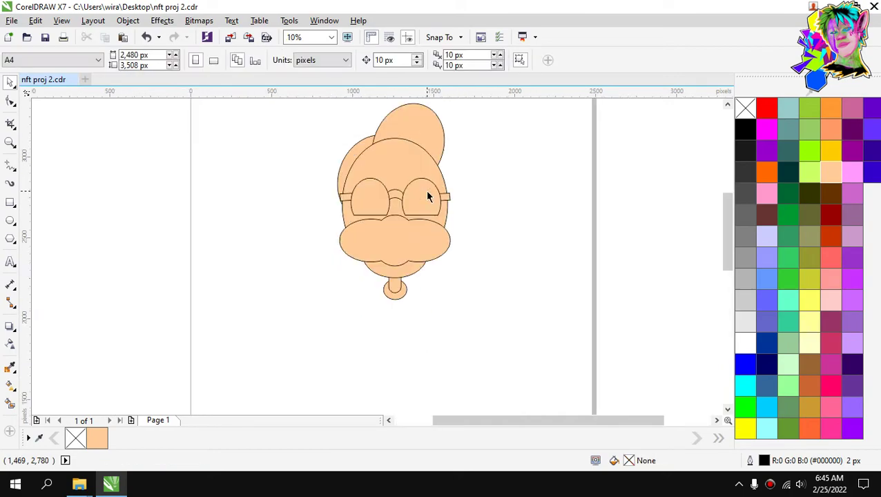
key(ctrl+s)
Draw a large ellipse about 928 × 736 px directly below the chin piece.
scroll(410, 292, down, 1)
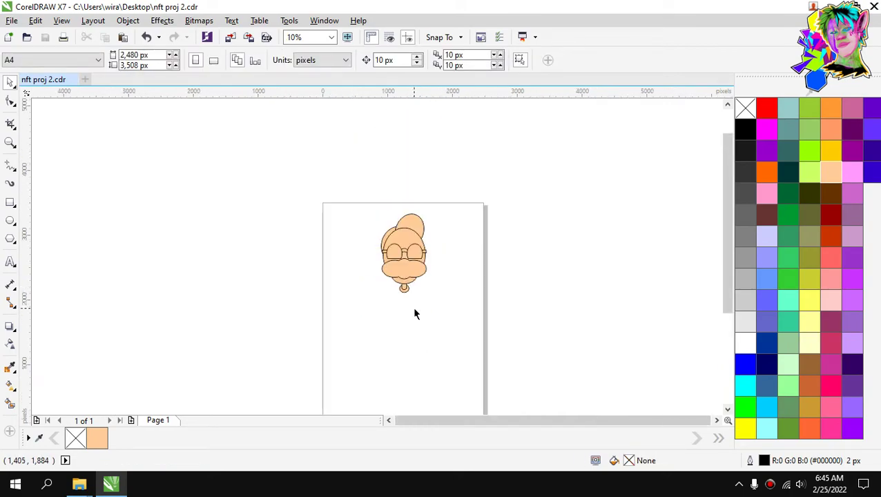
scroll(415, 310, up, 1)
click(10, 221)
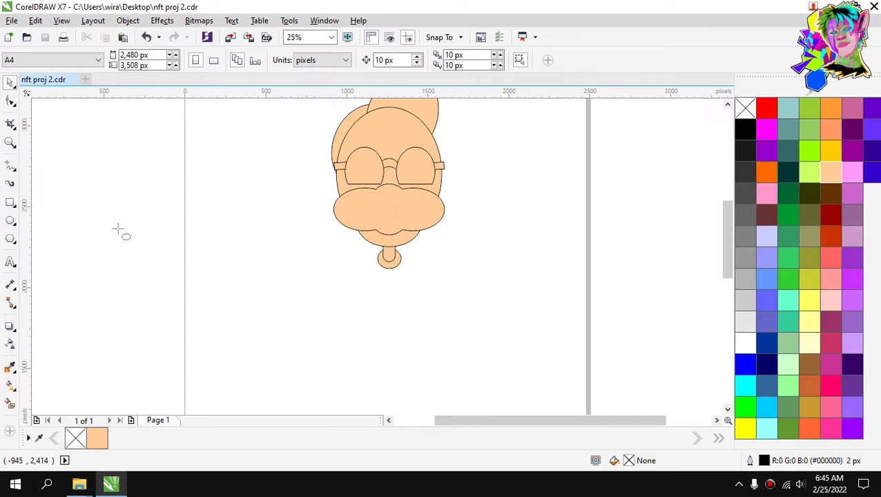
drag(314, 261, 466, 383)
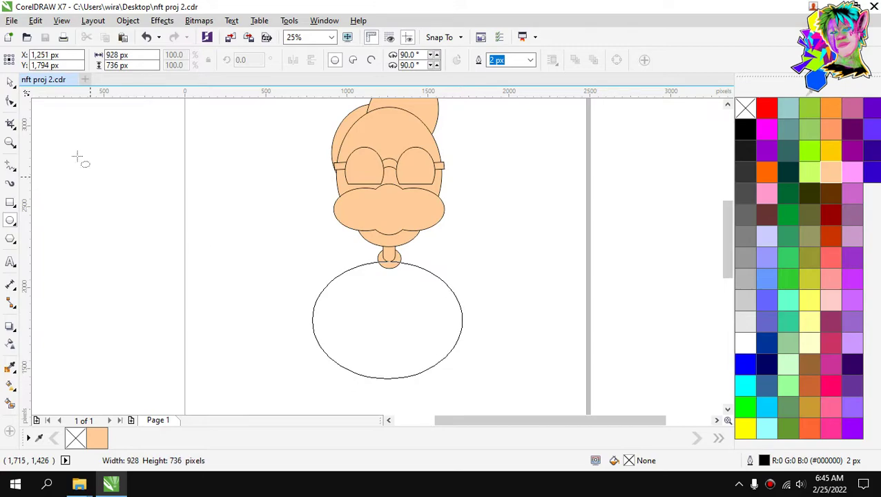
Nudge the large ellipse slightly left and down so that it sits just below the round chin piece.
key(Left)
key(Down)
key(Down)
key(Down)
key(Down)
key(Down)
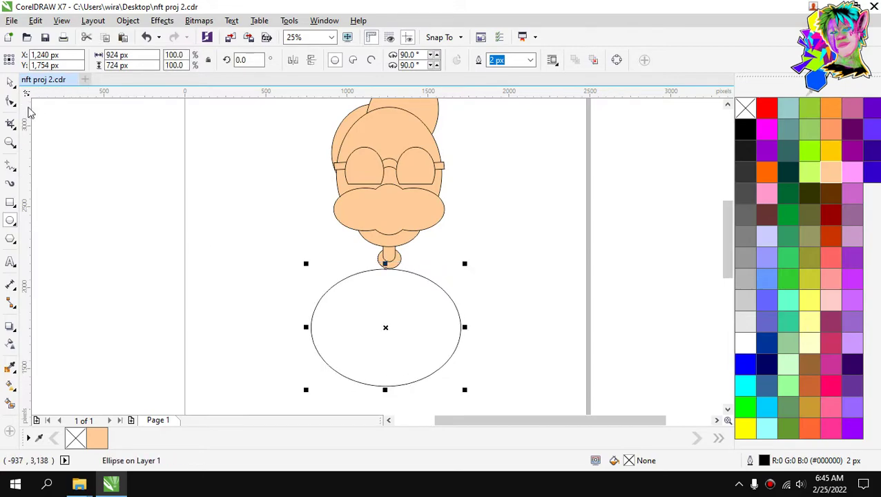
click(11, 82)
click(202, 164)
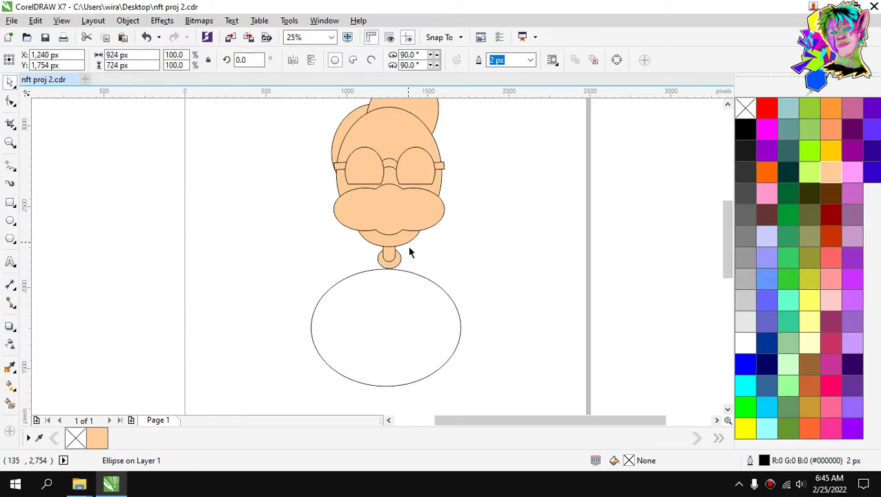
Fill the large ellipse below the chin piece with peach (#FFCC99).
scroll(408, 245, down, 1)
scroll(409, 274, up, 1)
click(409, 274)
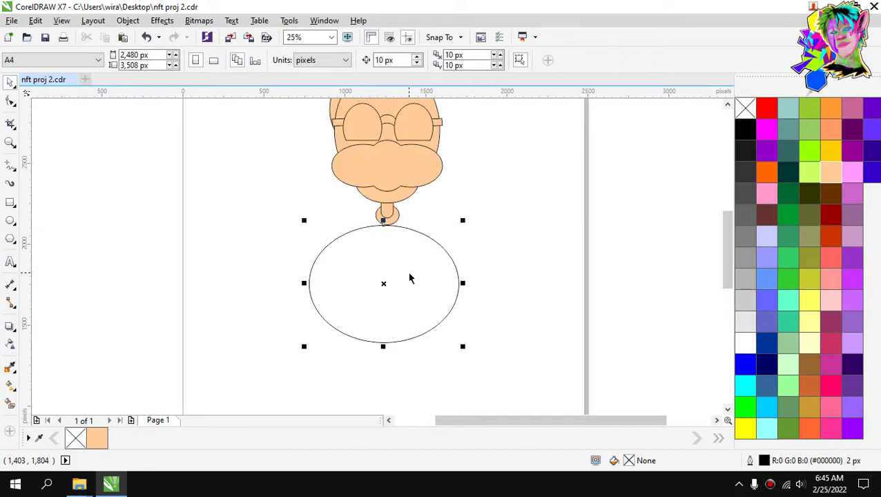
click(831, 172)
Raise the peach ellipse behind the chin piece until its upper edge meets the bottom of the face.
key(Up)
key(Up)
key(Up)
key(Up)
key(Up)
key(Up)
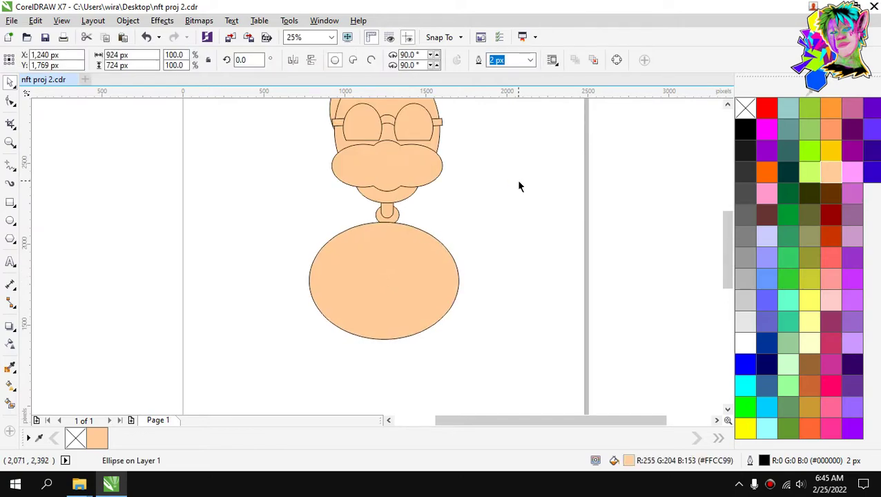
key(Up)
key(Up)
key(Up)
key(Up)
key(Up)
key(Up)
key(Up)
key(Up)
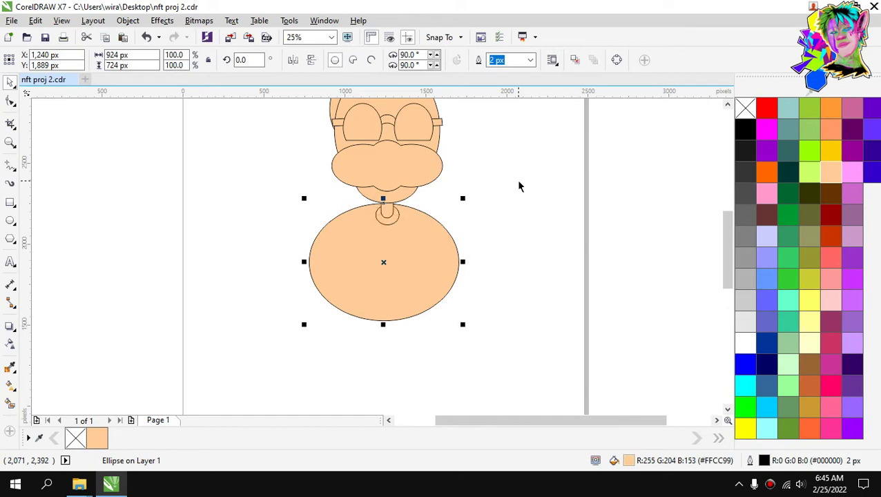
click(525, 191)
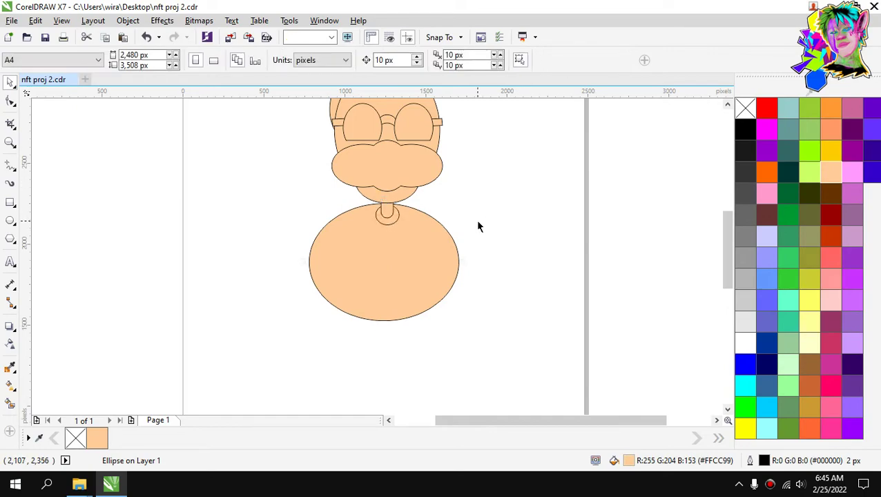
Draw a rectangle about 1,408 × 576 px covering the lower half of the peach ellipse.
click(427, 255)
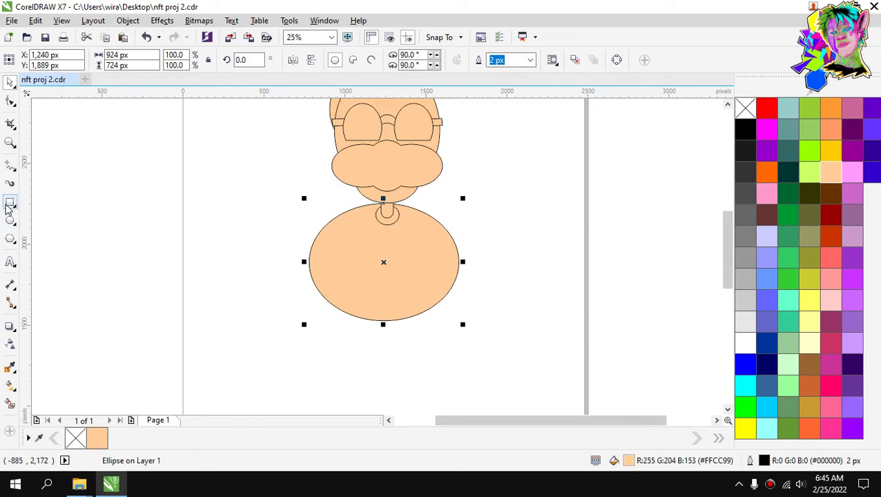
click(9, 206)
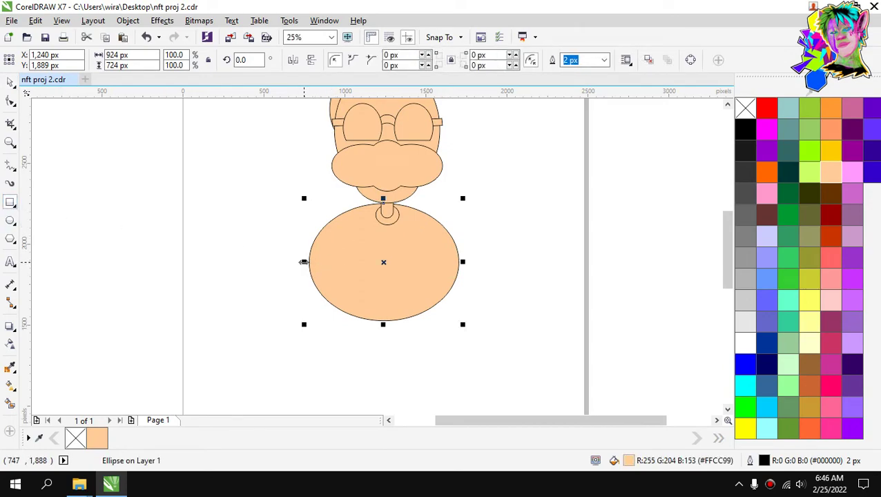
drag(288, 262, 517, 357)
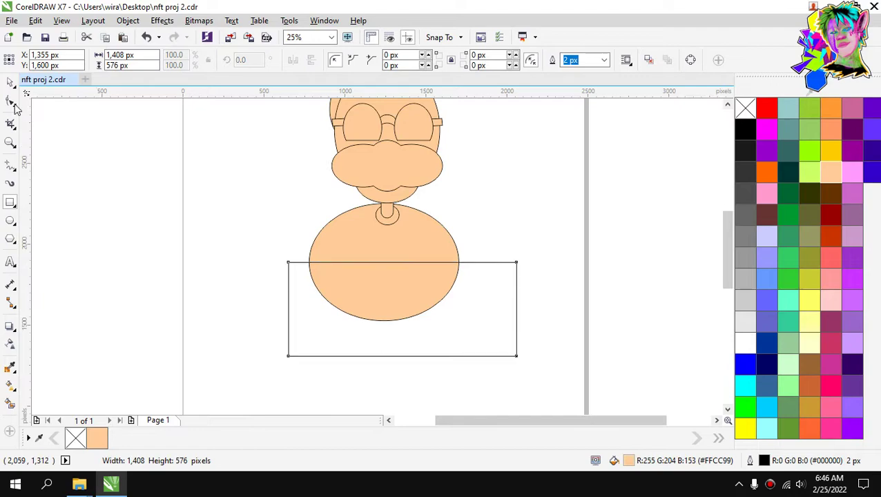
Trim the lower half off the ellipse with the rectangle, delete the rectangle and save the document.
click(10, 83)
shift+click(330, 227)
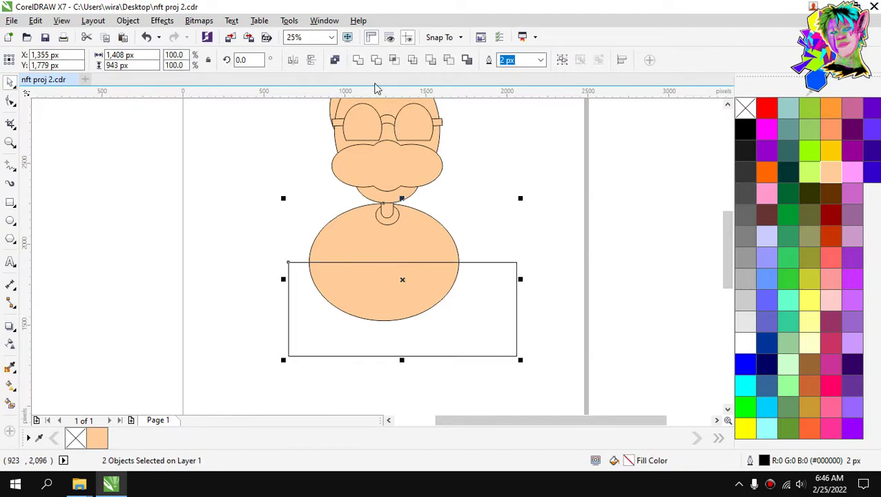
click(376, 60)
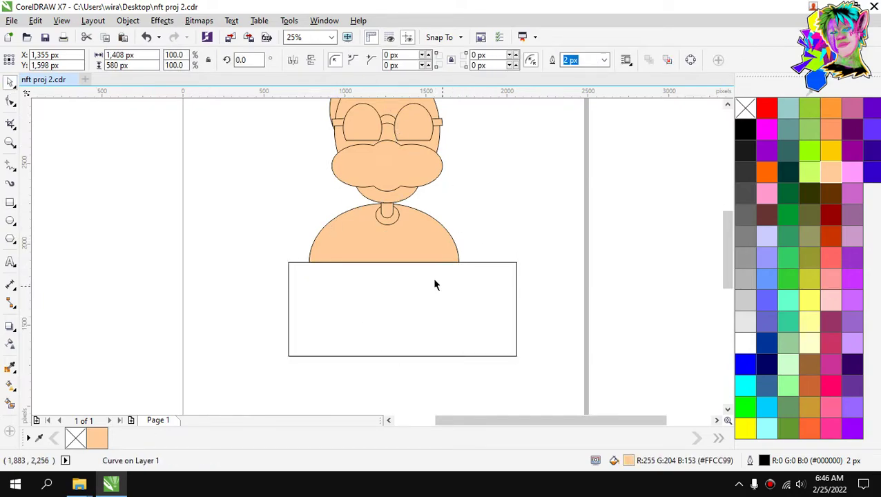
key(Delete)
click(412, 255)
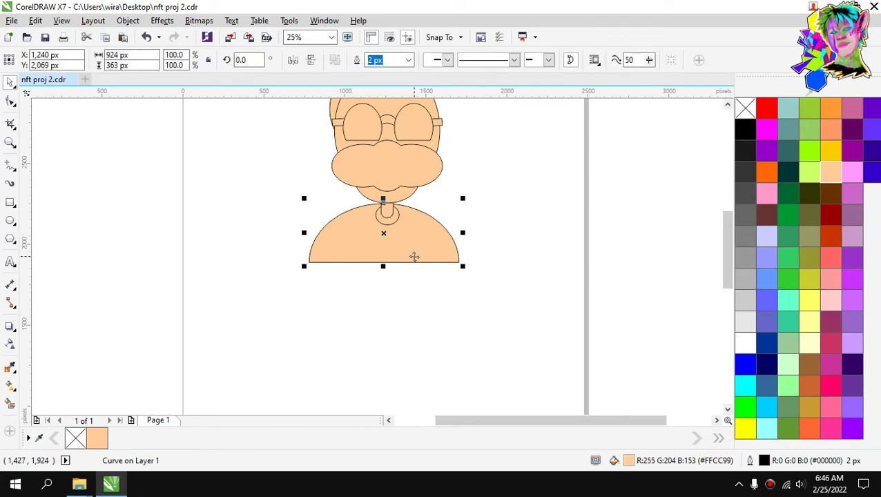
key(ctrl+s)
Draw a rectangle about 247 × 406 px hanging from the left corner of the half-ellipse body.
scroll(364, 259, up, 1)
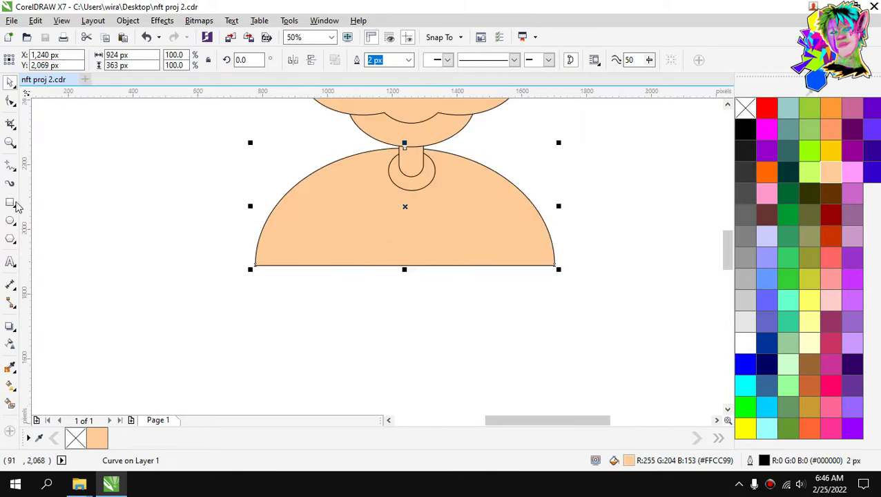
drag(257, 266, 336, 398)
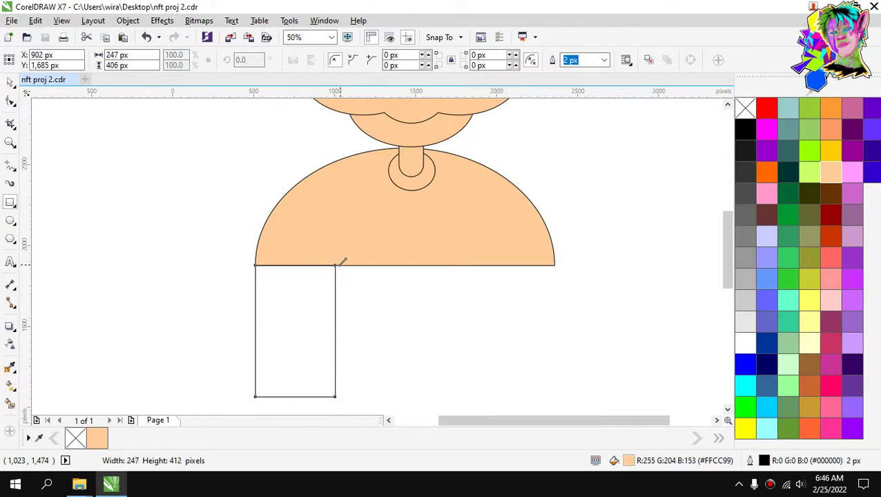
key(space)
click(196, 165)
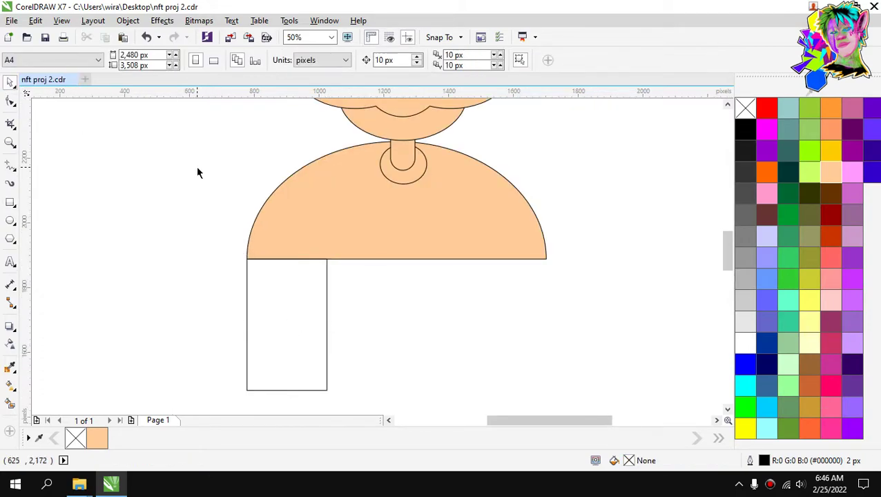
Duplicate the rectangle under the body's right side and move the copy up against the body's flat bottom edge.
scroll(346, 277, down, 1)
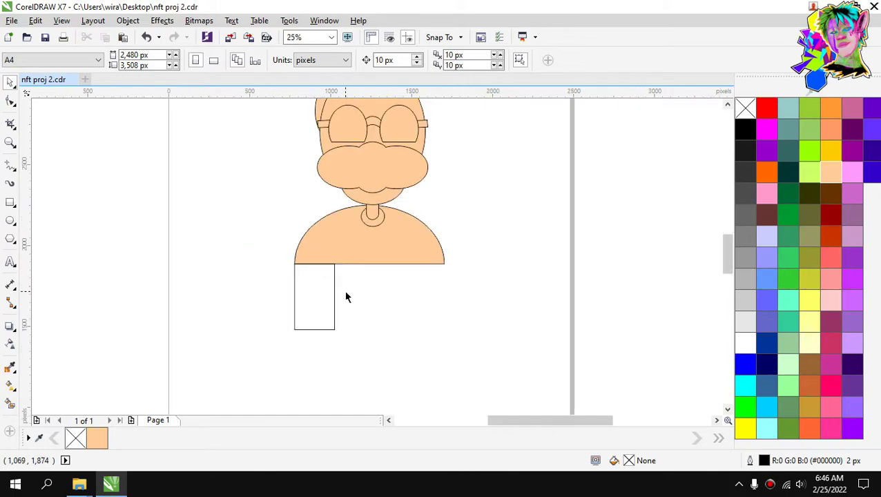
scroll(346, 296, up, 1)
click(310, 291)
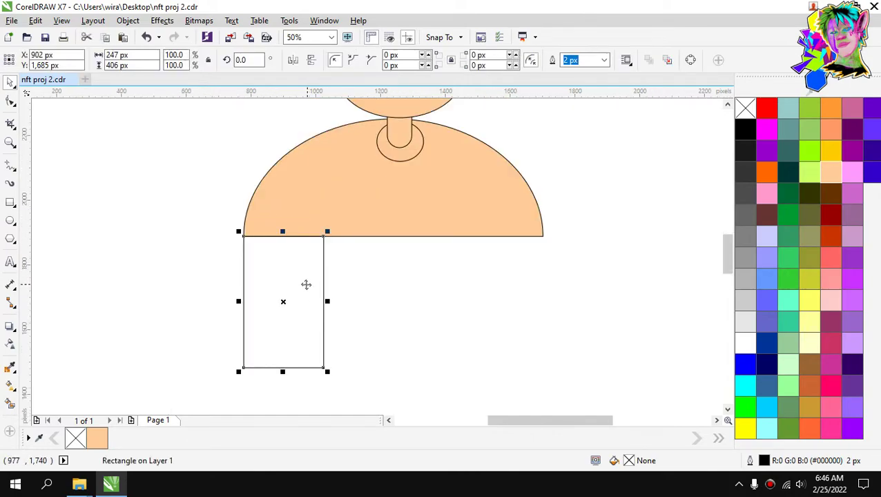
drag(305, 284, 497, 288)
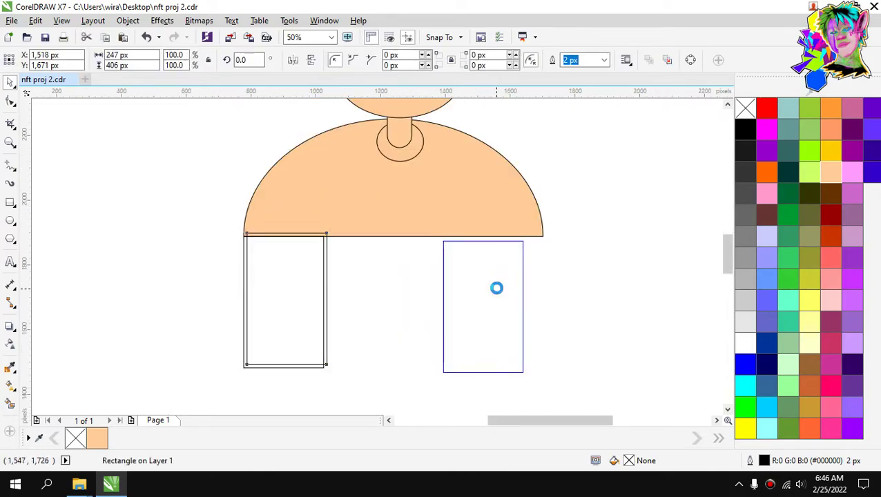
shift+click(482, 218)
click(561, 257)
scroll(560, 257, up, 2)
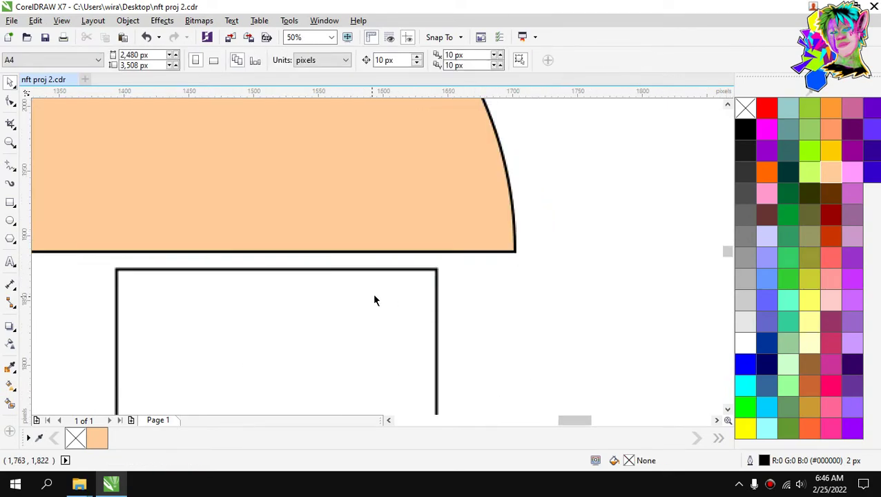
drag(374, 299, 410, 261)
click(576, 232)
Align the duplicated rectangle's right edge with the right edge of the half-ellipse body.
click(455, 254)
shift+click(492, 196)
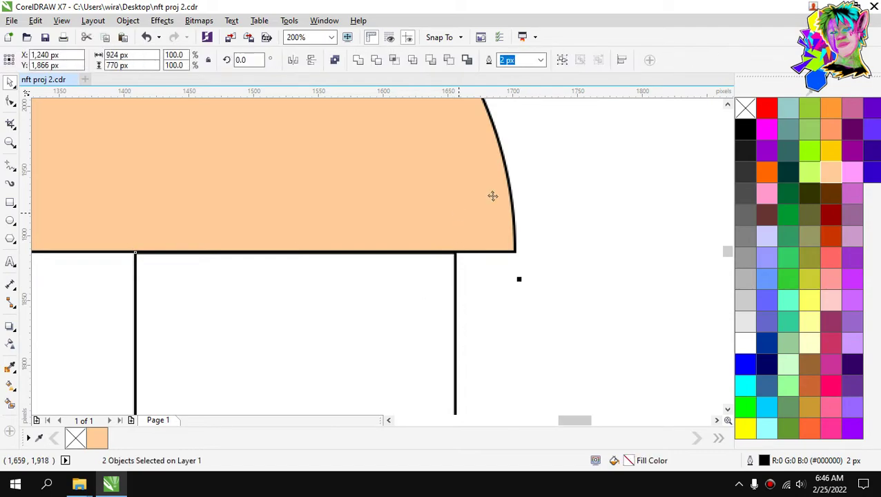
click(628, 63)
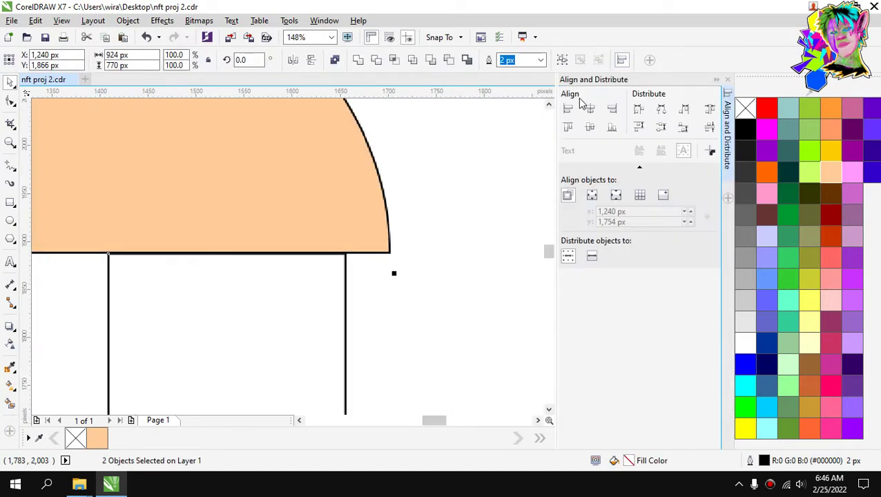
click(612, 108)
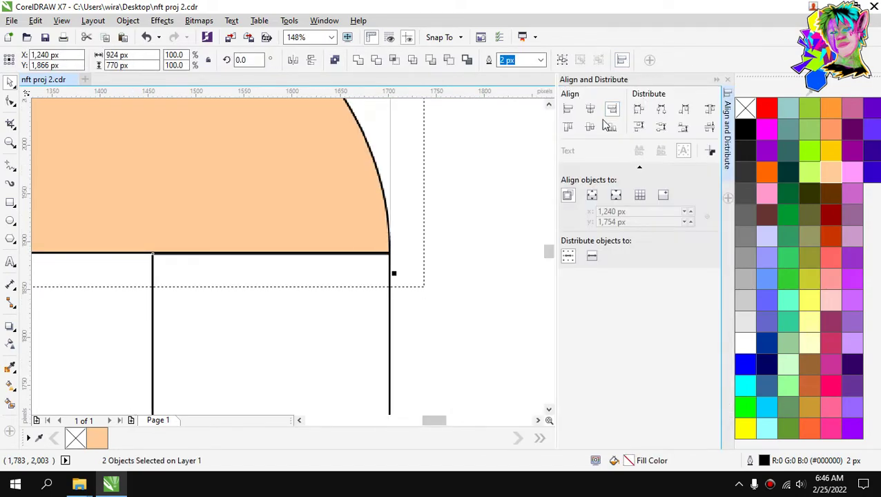
click(728, 79)
click(560, 198)
scroll(530, 229, down, 3)
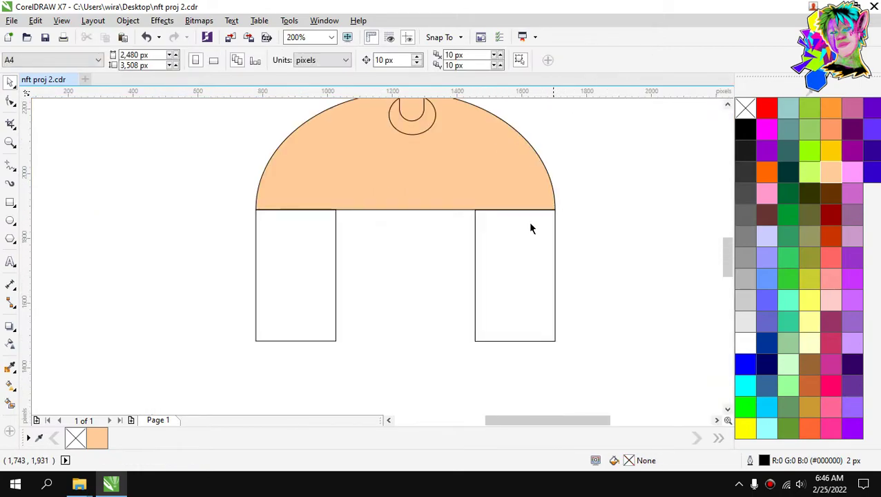
Align the top edges of the two rectangles below the body.
click(531, 228)
shift+click(285, 246)
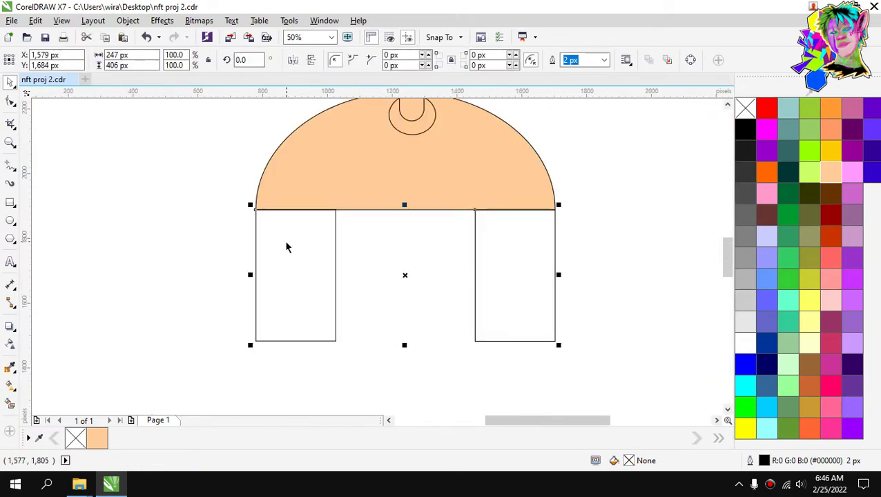
click(622, 60)
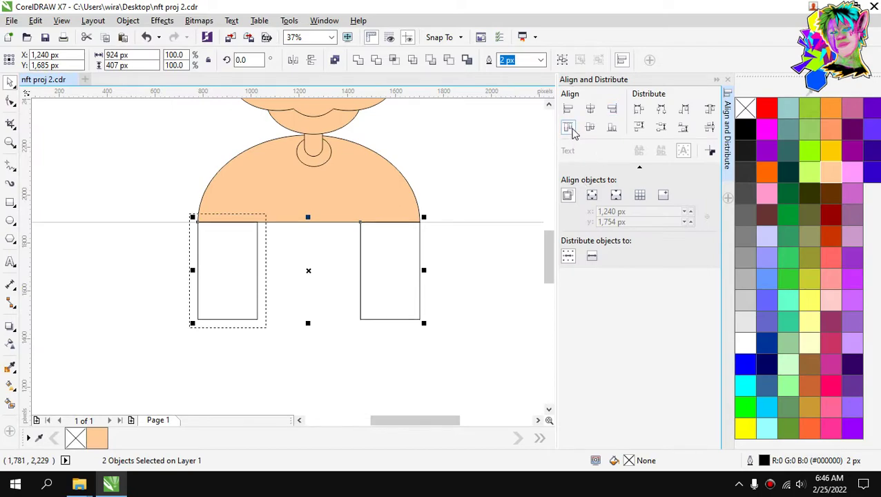
click(727, 80)
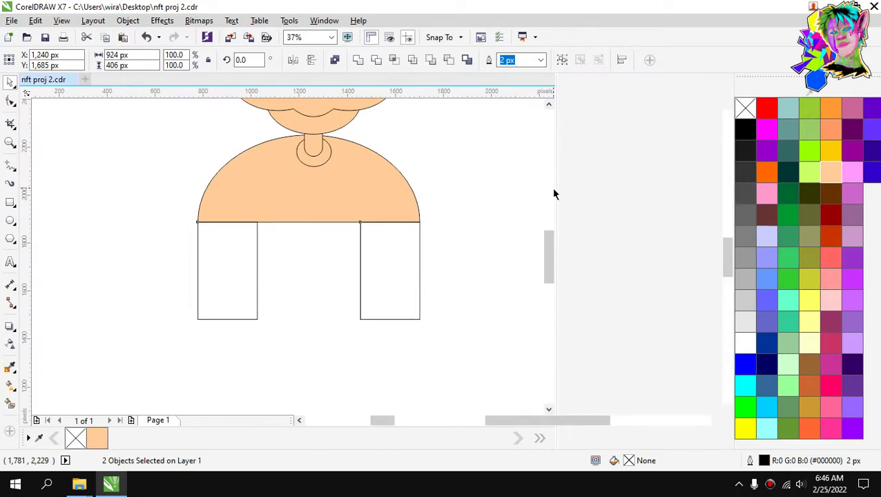
scroll(551, 187, up, 1)
click(581, 193)
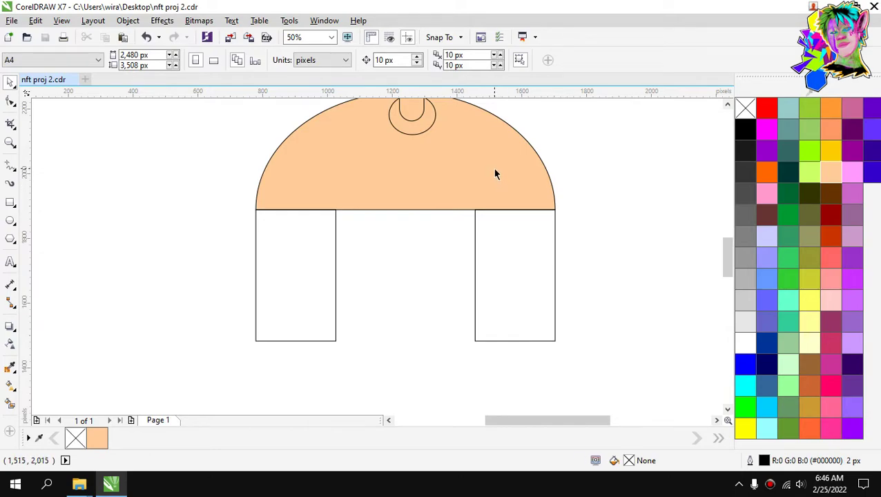
Raise both rectangles slightly so they overlap the body's bottom edge, and fill them with peach (#FFCC99).
click(490, 234)
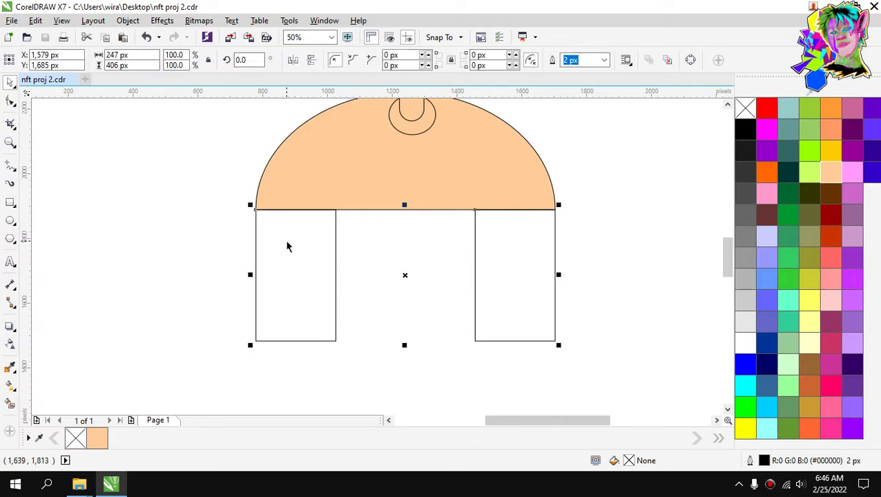
shift+click(304, 234)
key(Up)
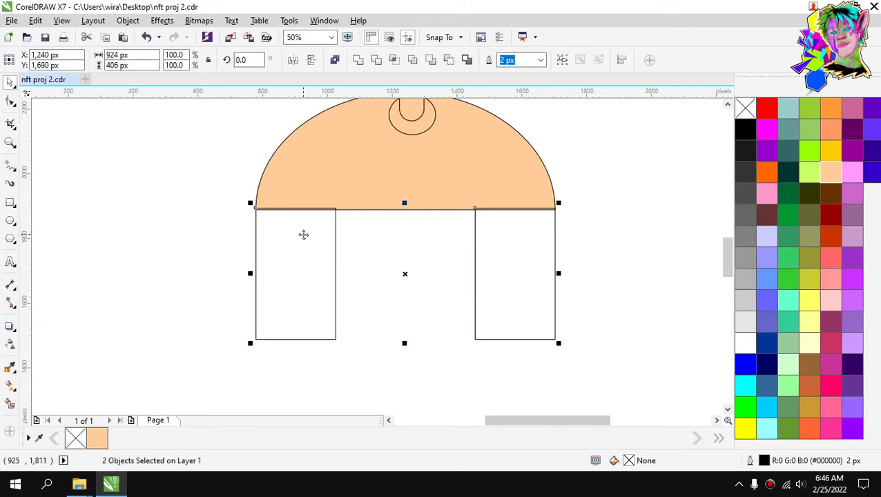
click(829, 176)
key(Escape)
scroll(528, 215, down, 1)
scroll(528, 216, up, 1)
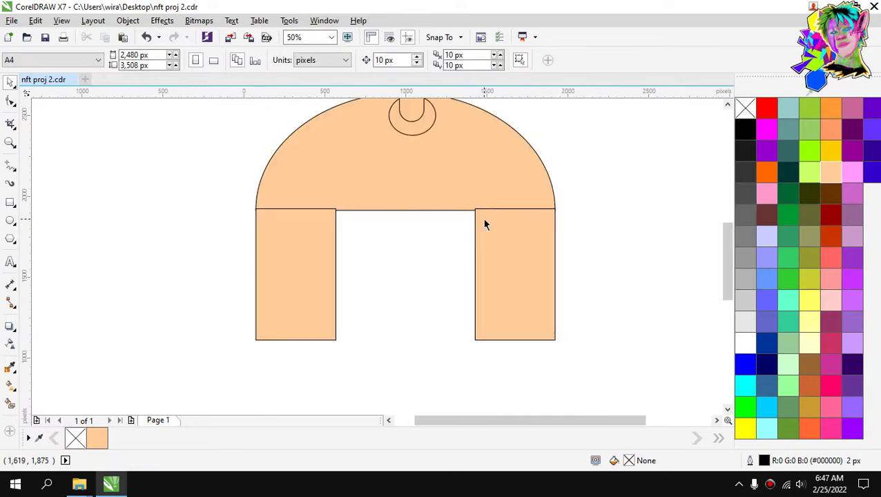
Round all four corners of the left peach rectangle to a radius of 58 px.
scroll(483, 217, down, 2)
scroll(483, 197, up, 1)
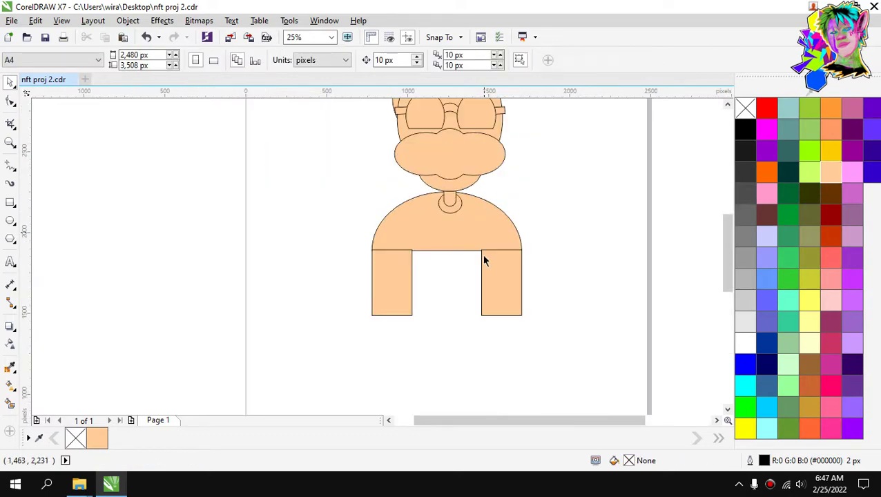
scroll(391, 307, up, 1)
click(391, 307)
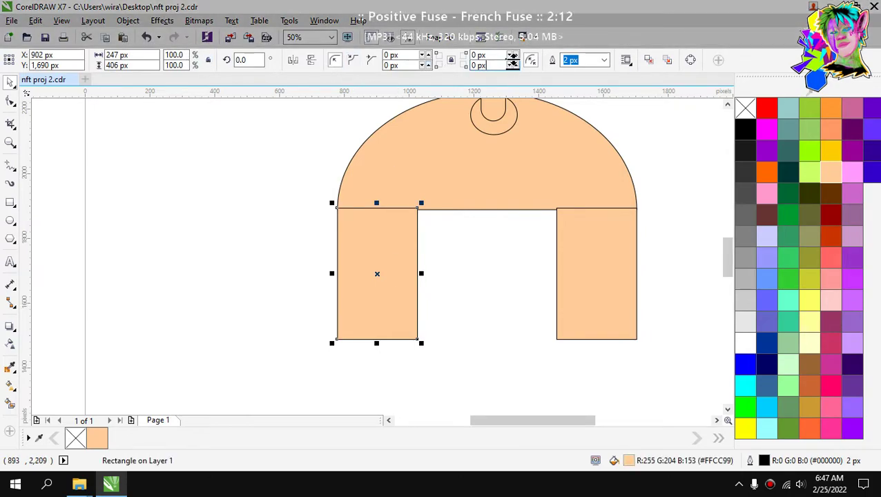
drag(512, 63, 514, 60)
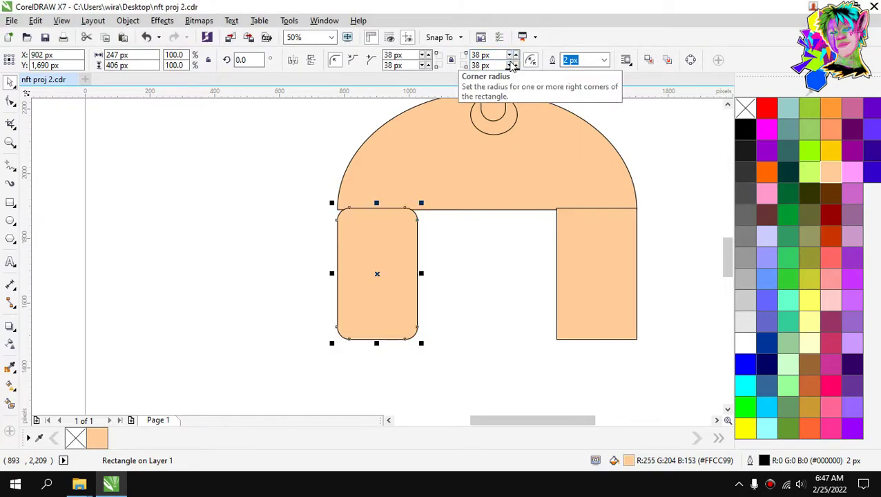
key(ctrl+z)
drag(513, 66, 513, 60)
click(474, 246)
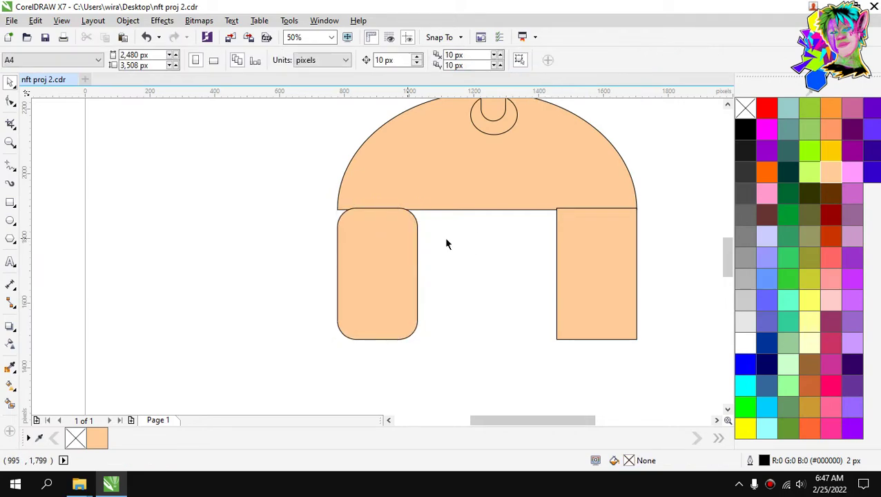
click(570, 247)
click(382, 256)
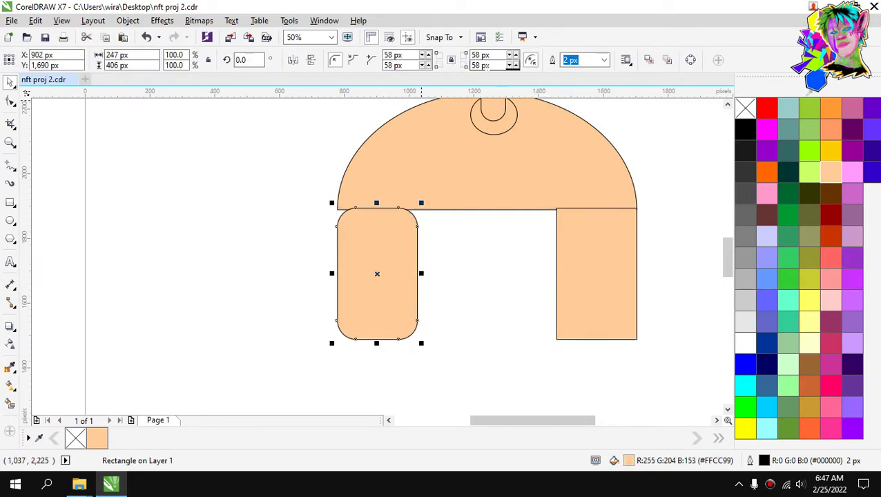
Round all four corners of the right peach rectangle to a radius of 58 px.
click(483, 65)
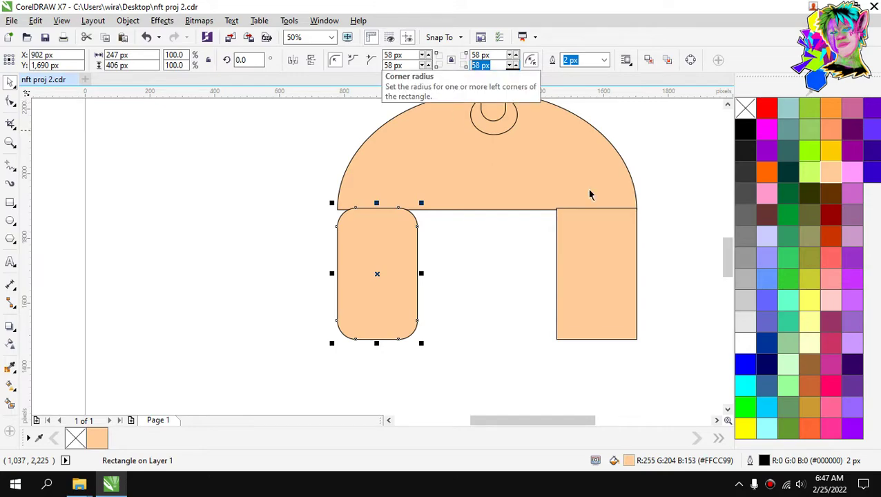
click(623, 239)
text(58)
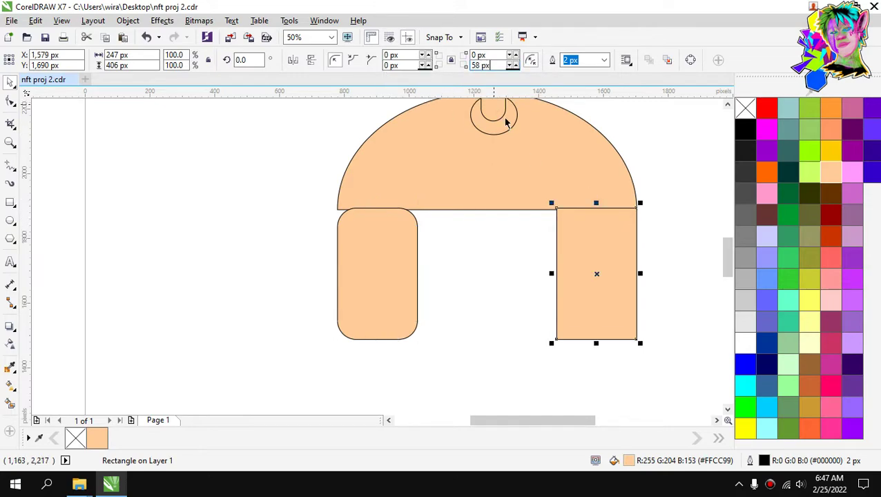
key(Return)
click(511, 285)
Move both rounded peach rectangles up together by 40 px so they overlap the body's bottom edge further.
click(599, 249)
shift+click(380, 243)
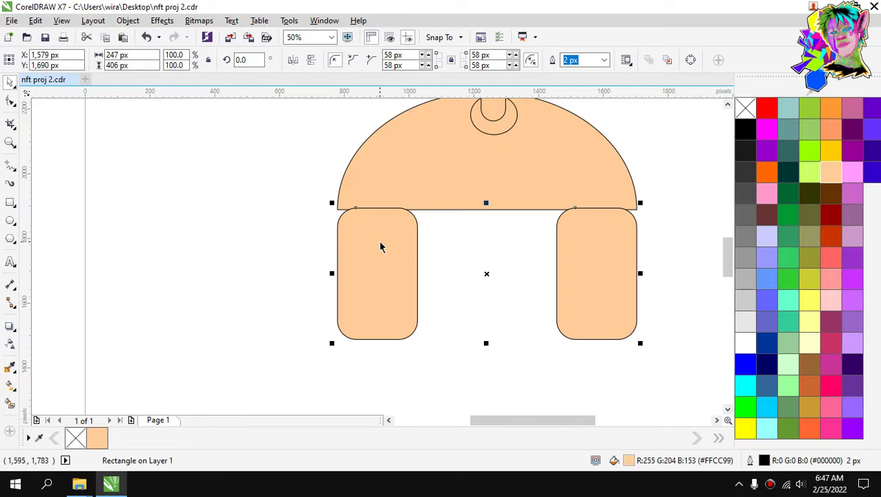
key(Up)
key(Up)
key(Up)
key(Up)
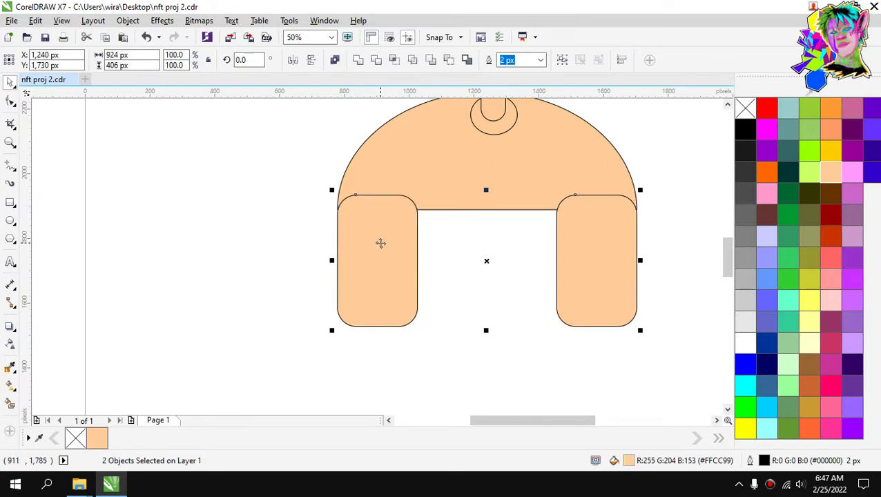
Set the corner radius of both arm rectangles to 174 px on all four corners, giving them fully rounded ends.
click(668, 193)
click(598, 257)
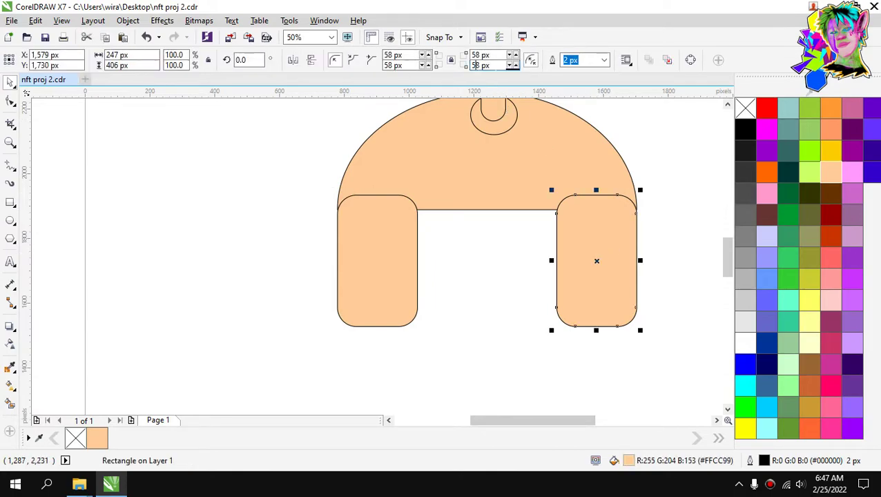
drag(513, 68, 511, 55)
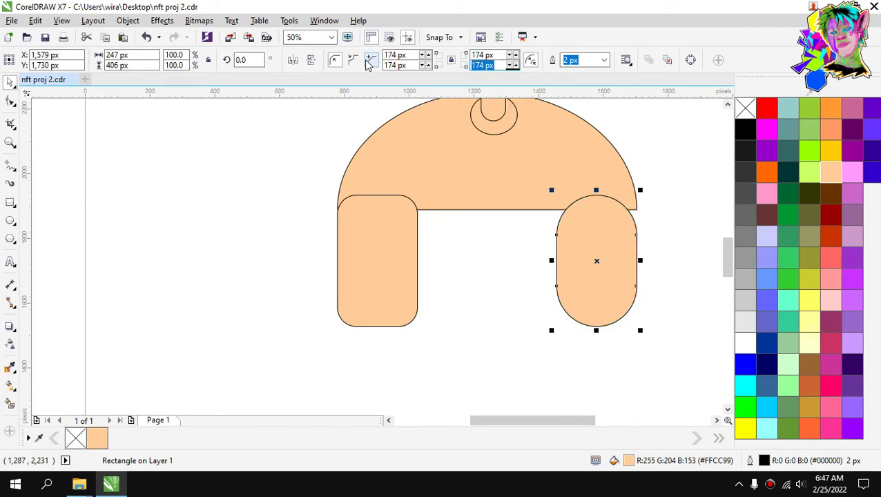
click(404, 258)
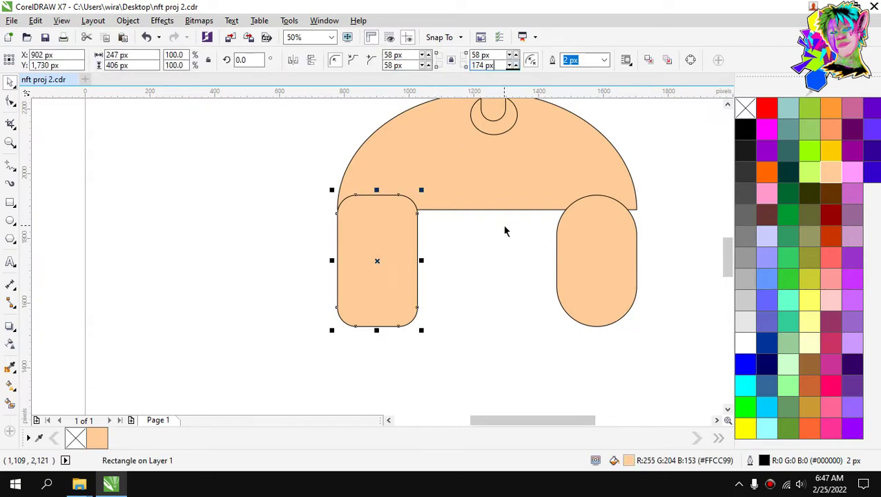
key(Return)
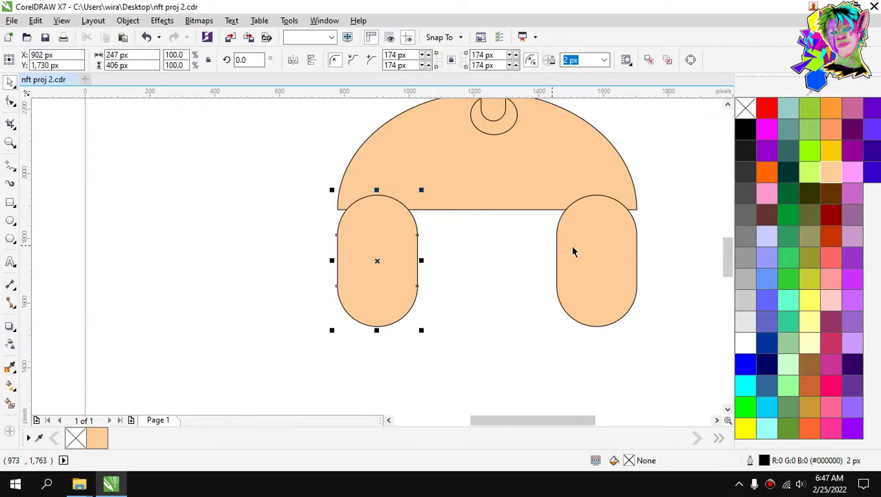
Select both fully rounded arms and move them up together by 70 px, further over the body.
shift+click(572, 252)
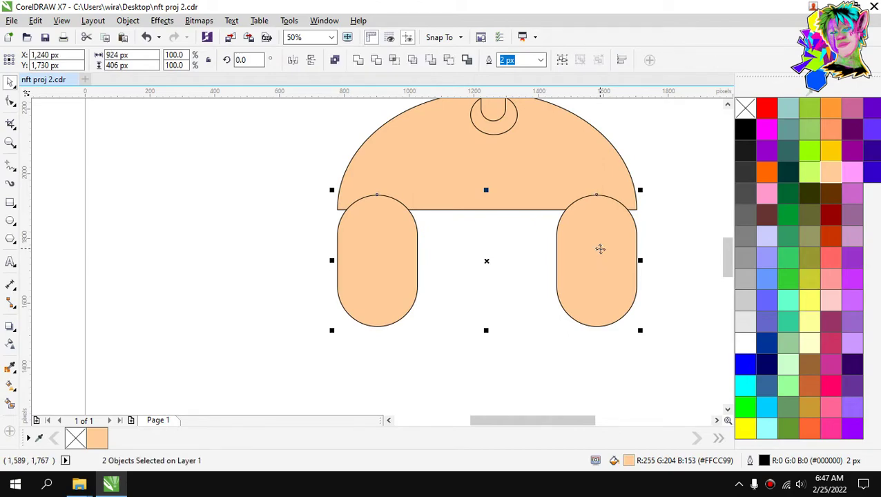
key(Up)
key(Up)
key(Up)
key(Up)
key(Up)
key(Up)
key(Up)
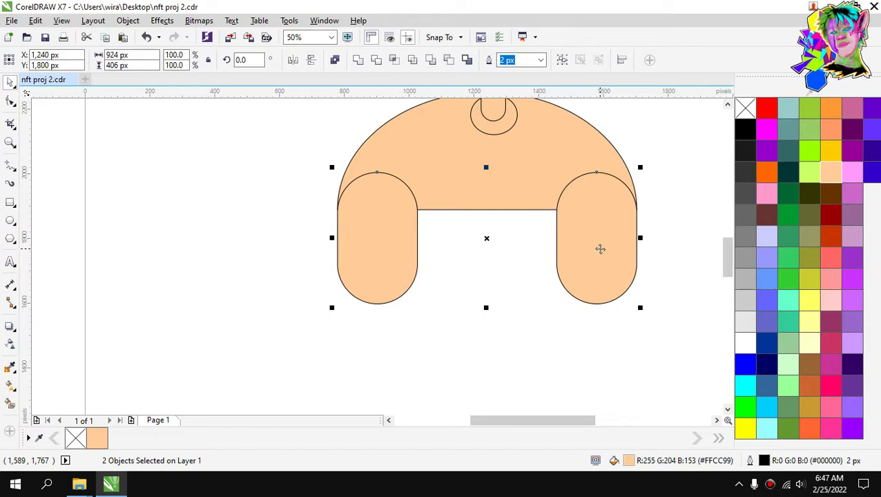
Stretch both arms downward to a height of about 430 px, and select only the right arm.
drag(486, 307, 486, 315)
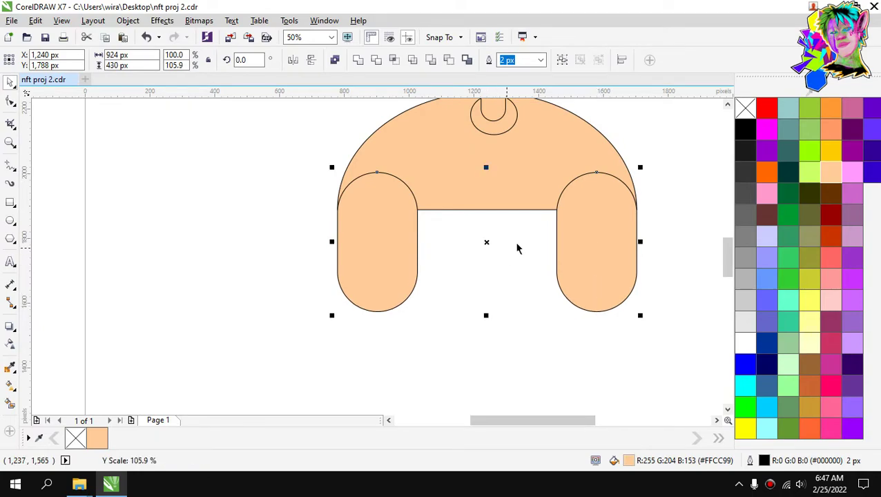
scroll(533, 242, down, 1)
scroll(610, 232, up, 1)
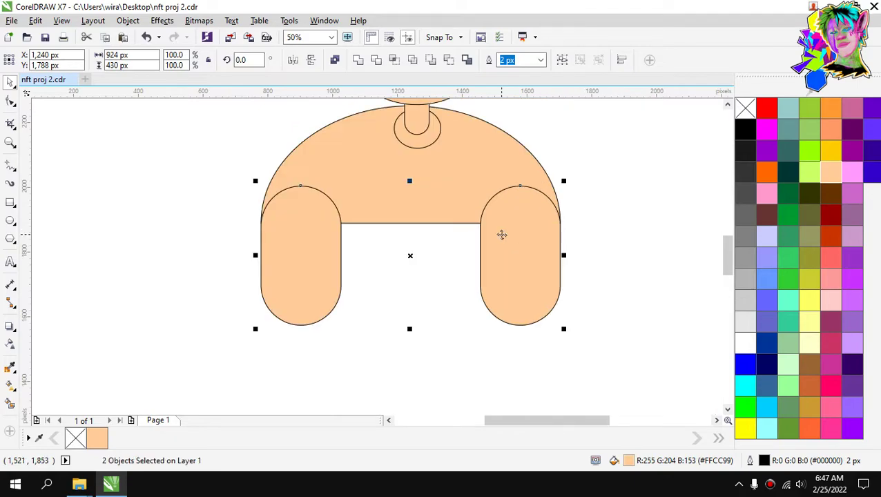
click(594, 219)
click(501, 250)
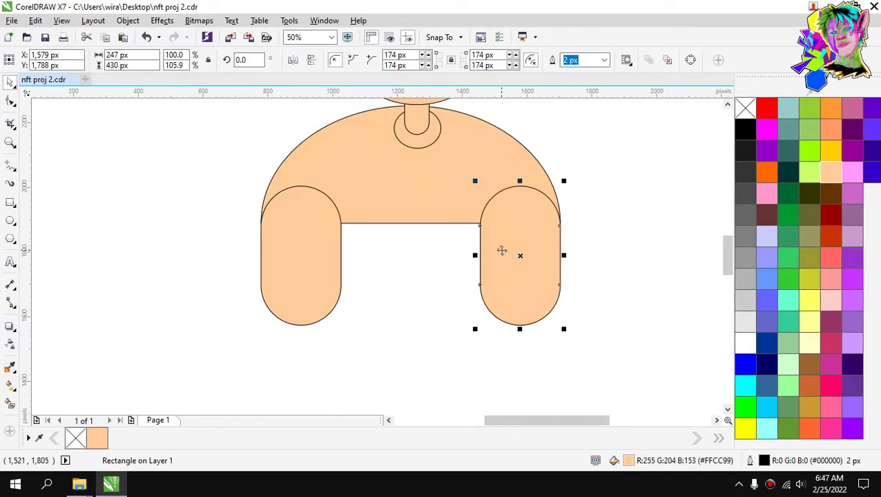
Draw a torso rectangle about 398 × 540 px between the two arms and fill it with the skin tone #FFCC99.
click(10, 203)
drag(348, 214, 476, 388)
click(10, 82)
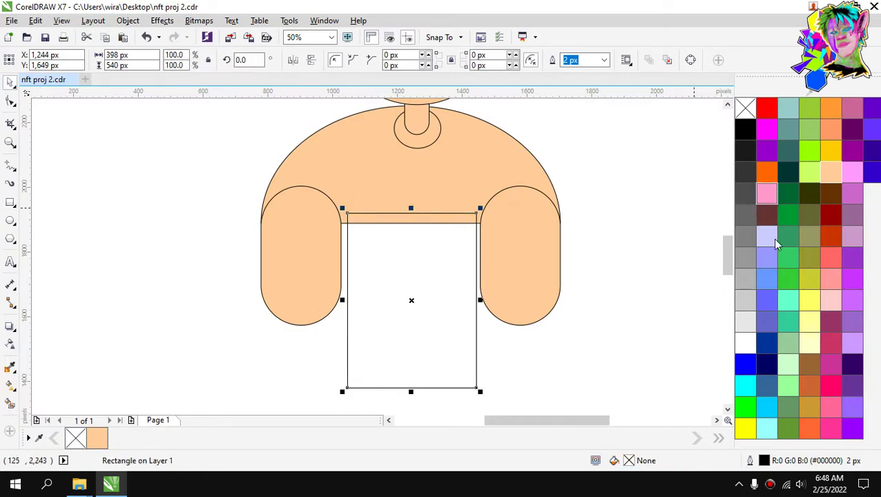
click(831, 176)
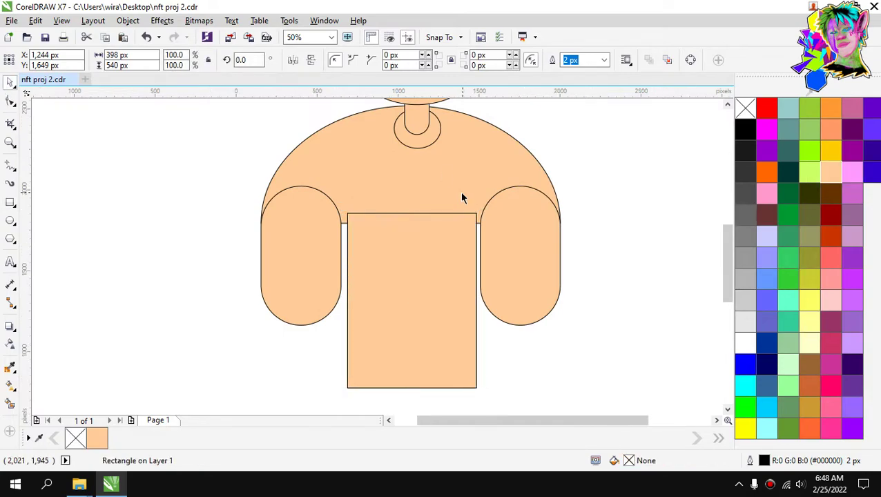
scroll(439, 233, down, 4)
scroll(457, 210, up, 4)
Centre the torso rectangle on the page and nudge it down to Y 1,684 px.
click(457, 210)
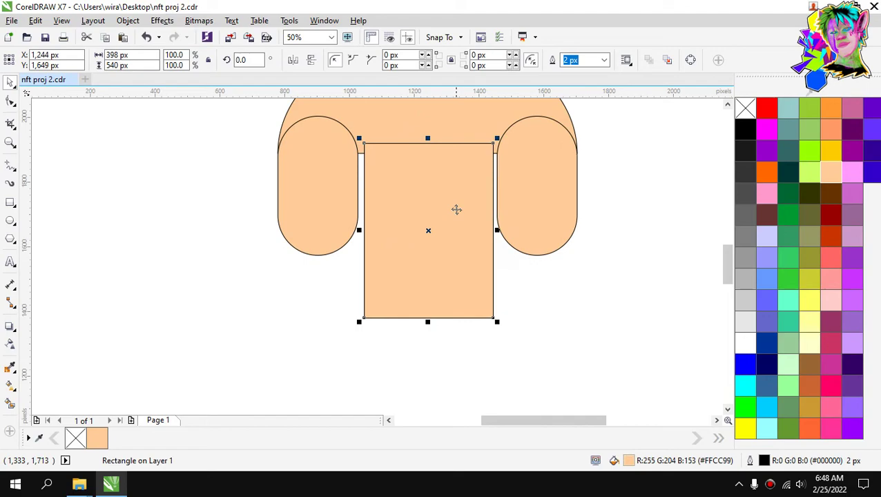
key(p)
key(Down)
key(Down)
key(Down)
key(Down)
key(Down)
key(Down)
key(Down)
key(Down)
key(Down)
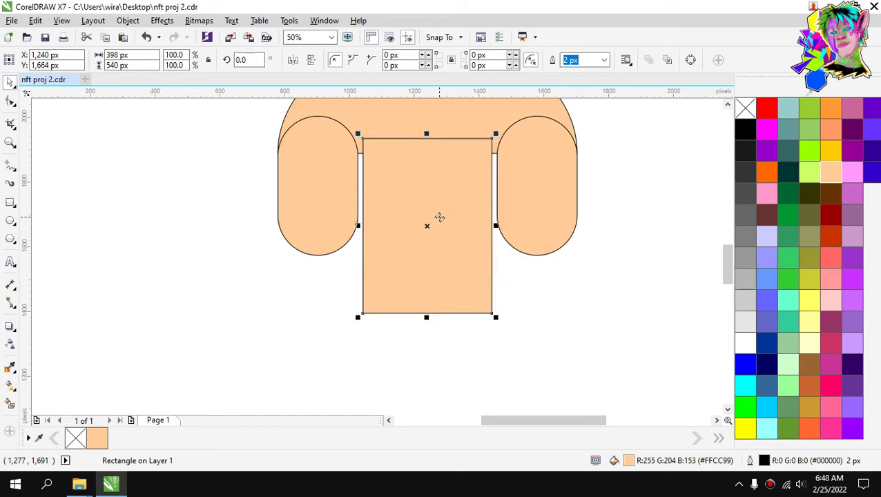
key(Up)
key(Up)
scroll(465, 194, down, 1)
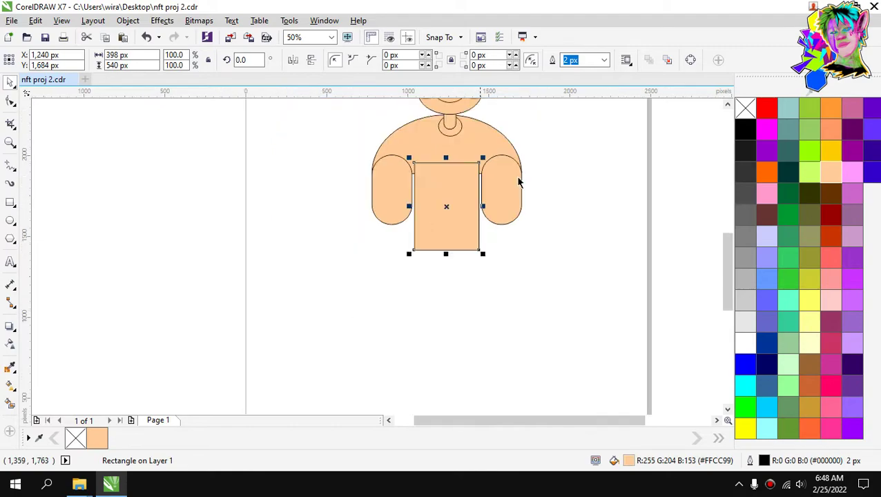
click(572, 158)
scroll(482, 161, up, 1)
scroll(481, 162, down, 2)
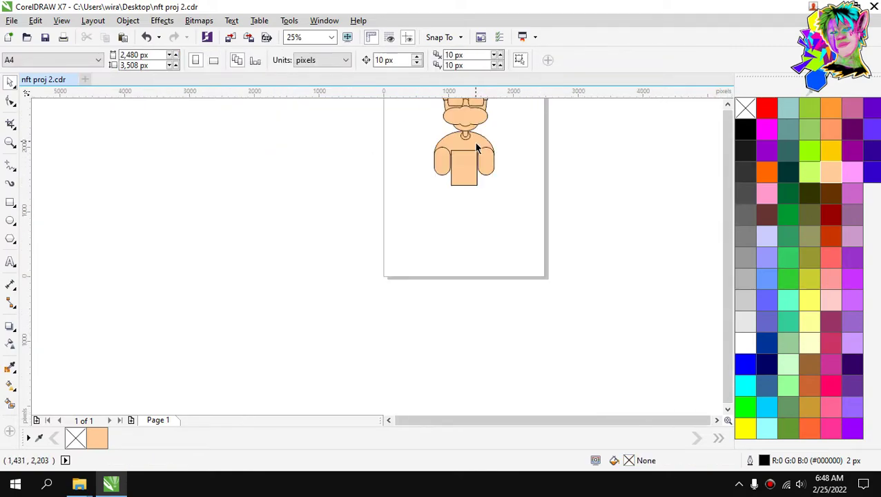
scroll(464, 160, up, 1)
scroll(465, 161, down, 1)
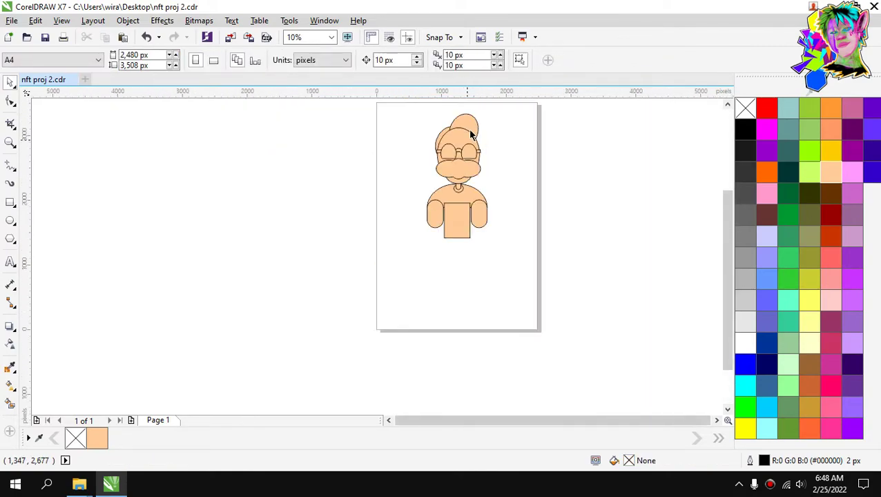
scroll(472, 133, up, 1)
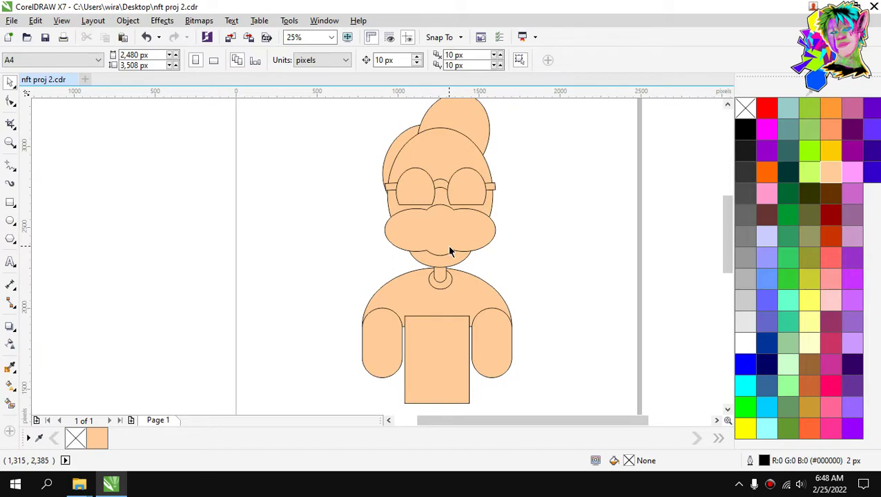
key(XF86AudioLowerVolume)
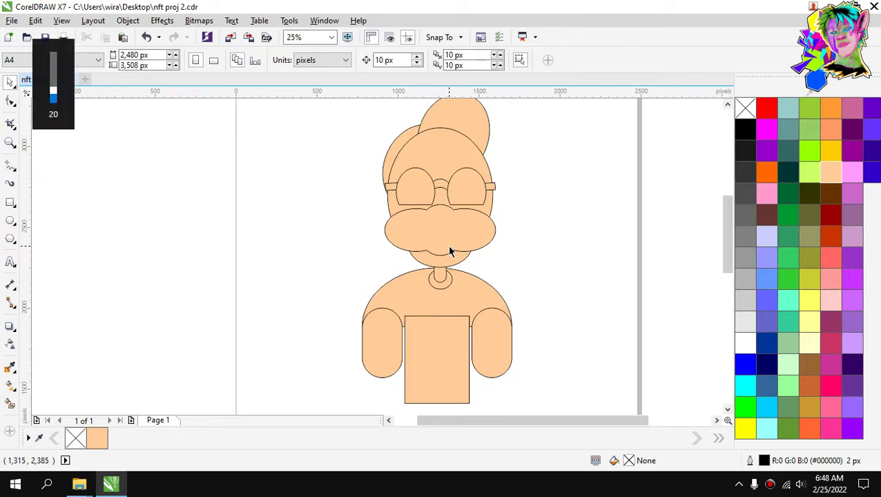
key(XF86AudioLowerVolume)
scroll(450, 251, down, 1)
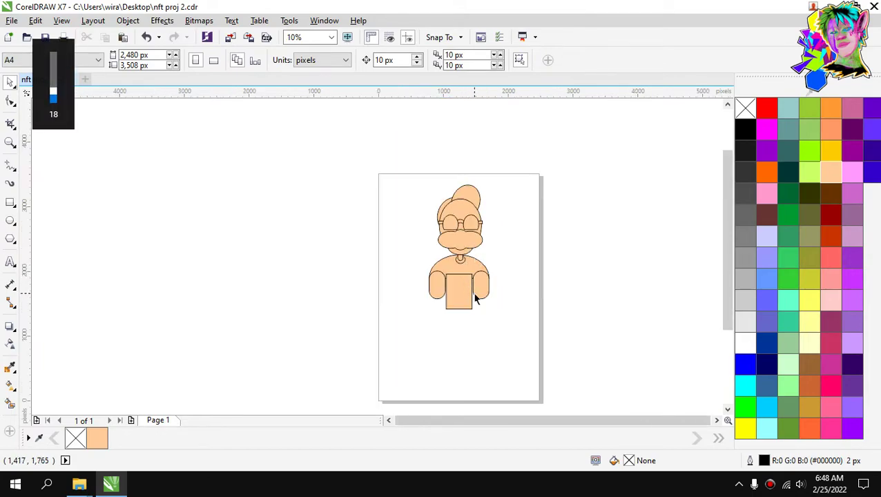
scroll(473, 292, up, 1)
Weld both arms and the shoulder shape into a single curve.
click(489, 257)
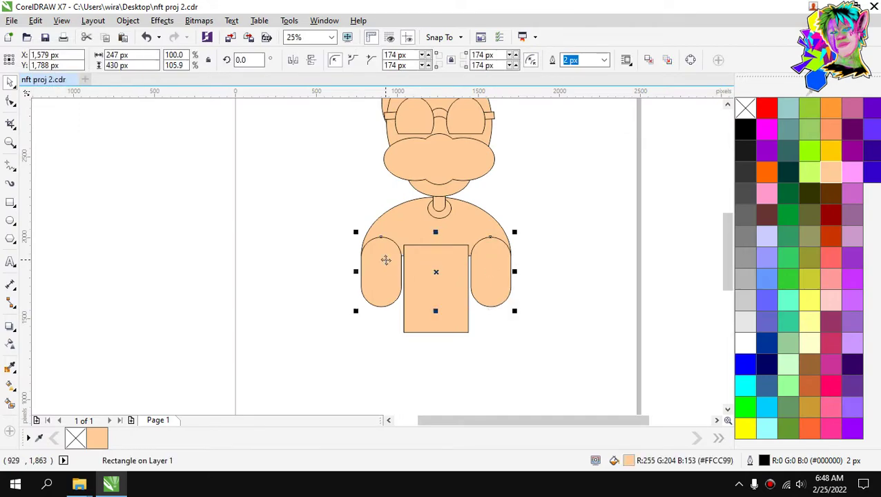
shift+click(412, 228)
shift+click(439, 207)
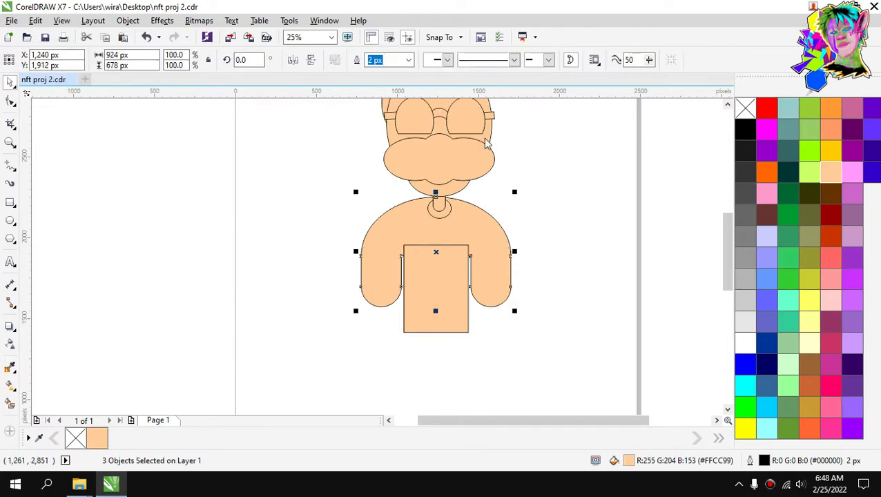
click(563, 180)
Round all four corners of the torso rectangle with a 326 px radius.
click(448, 274)
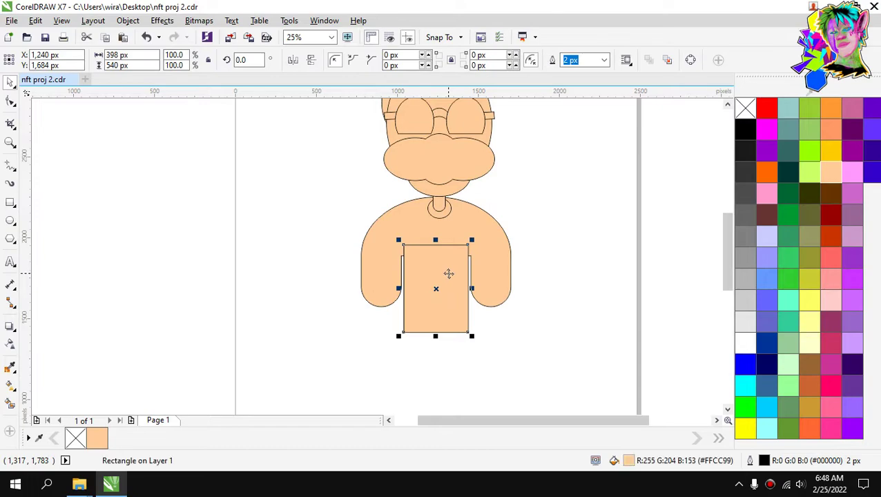
scroll(444, 269, down, 2)
scroll(444, 235, up, 2)
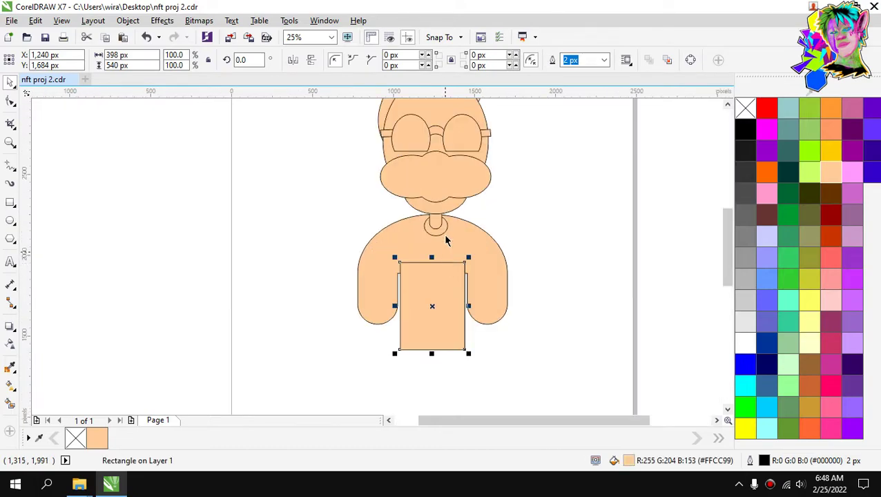
scroll(445, 231, down, 1)
scroll(447, 227, up, 1)
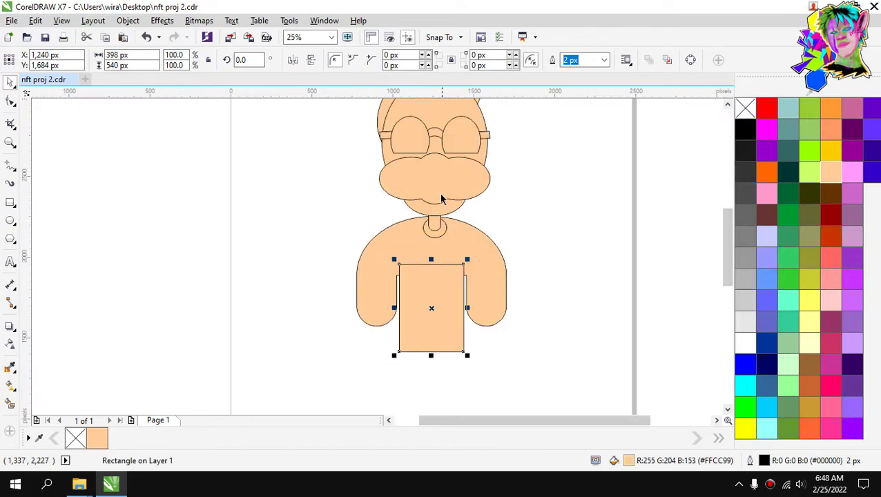
scroll(441, 198, down, 2)
scroll(442, 232, up, 4)
scroll(421, 311, down, 4)
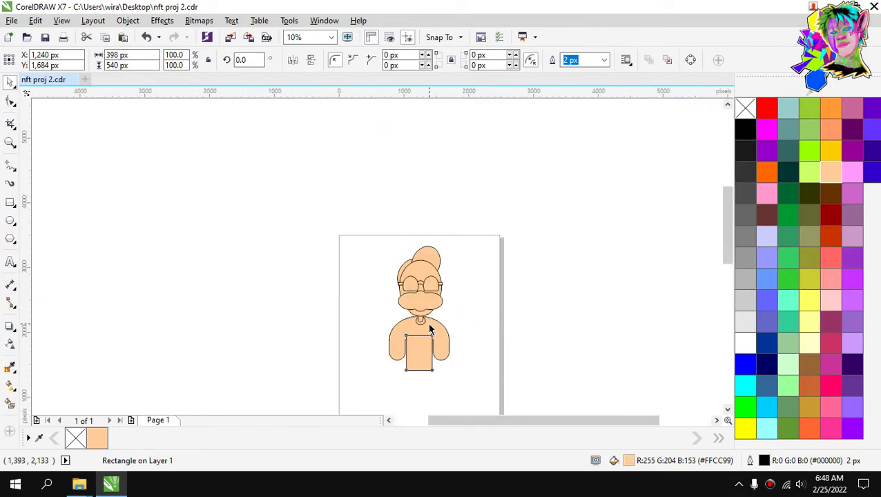
scroll(429, 330, up, 1)
scroll(414, 257, down, 1)
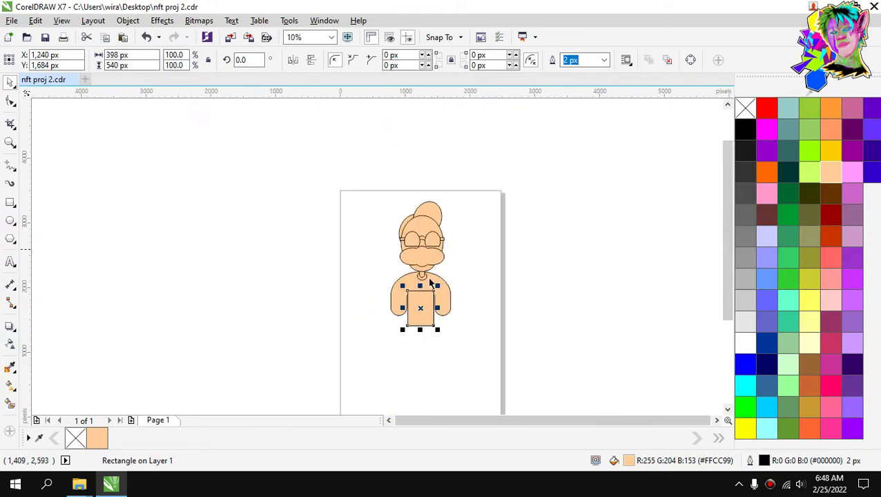
scroll(419, 304, up, 1)
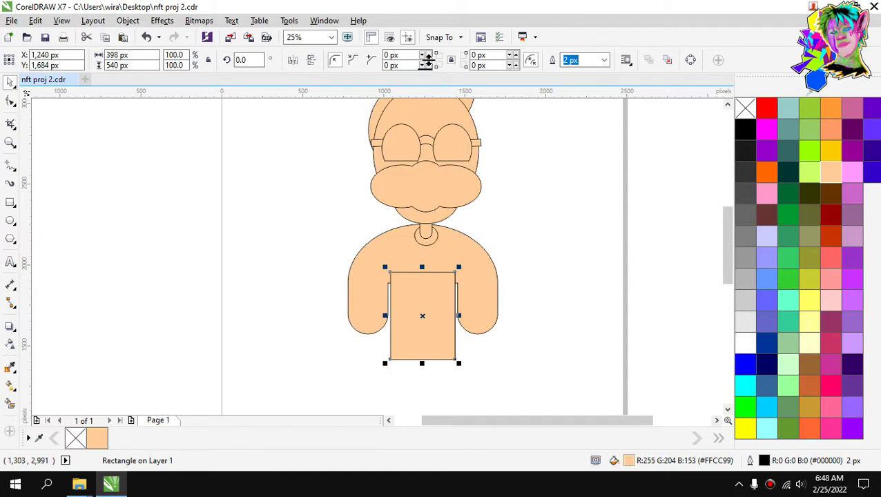
drag(428, 61, 429, 38)
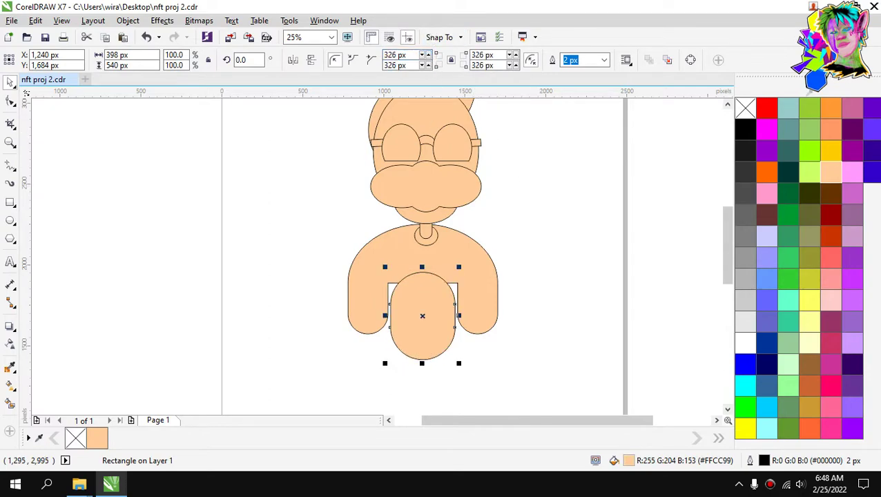
click(505, 325)
Stretch the rounded torso upward toward the neck pendant to a height of about 691 px.
click(425, 291)
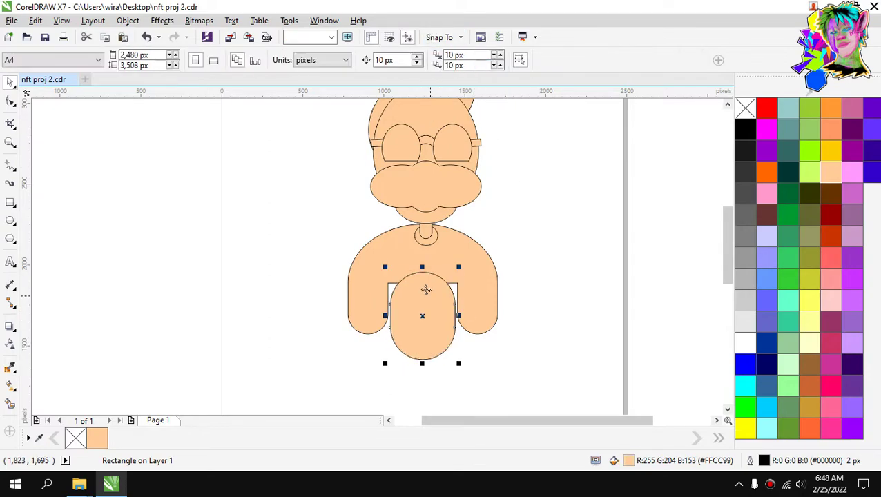
scroll(425, 276, up, 1)
drag(425, 272, 420, 216)
click(555, 222)
Weld the rounded torso to the shoulder-and-arms shape to form one body.
click(412, 298)
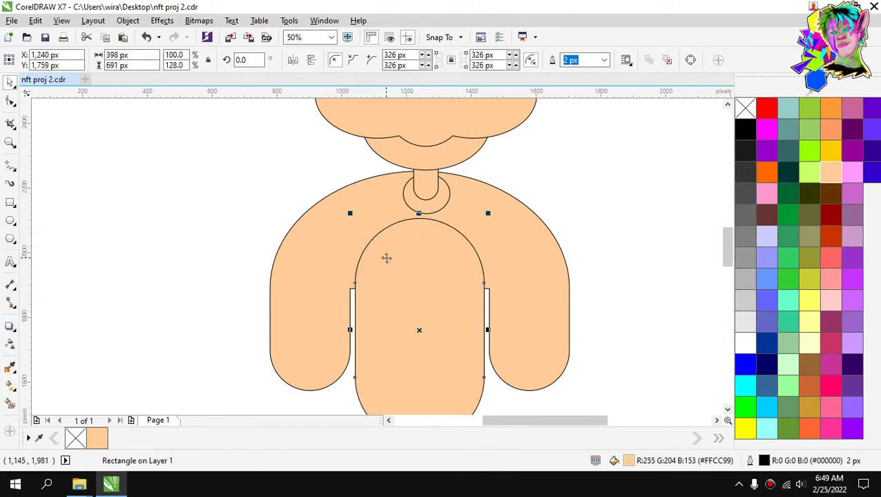
shift+click(347, 238)
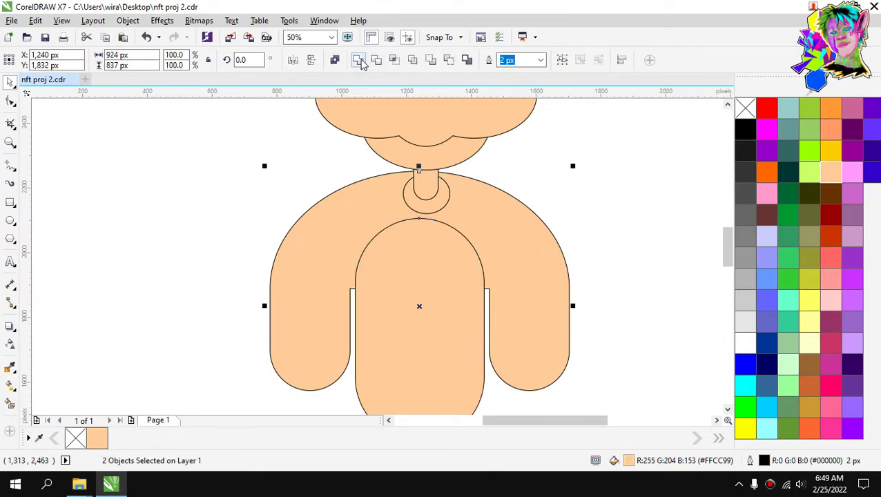
click(361, 61)
click(566, 132)
scroll(483, 247, down, 1)
scroll(474, 314, up, 1)
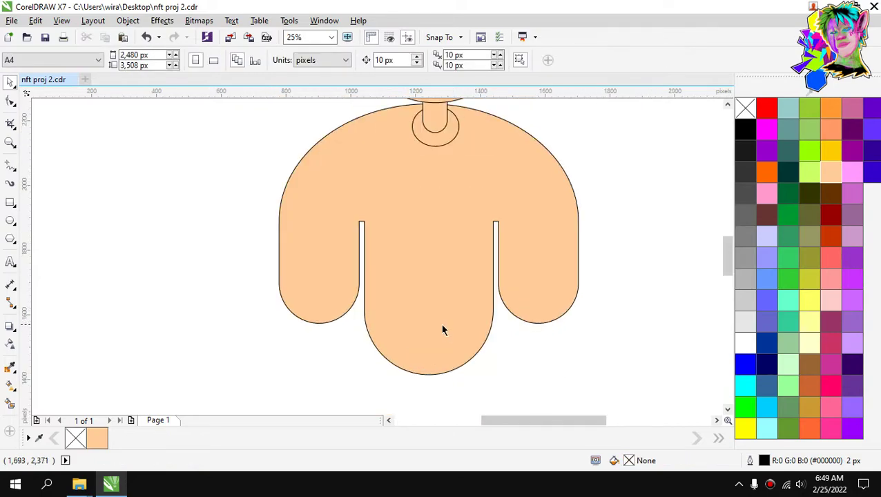
Lengthen the torso by moving the three nodes of its rounded bottom end down 170 px.
click(442, 325)
key(F10)
drag(501, 306, 348, 395)
key(Down)
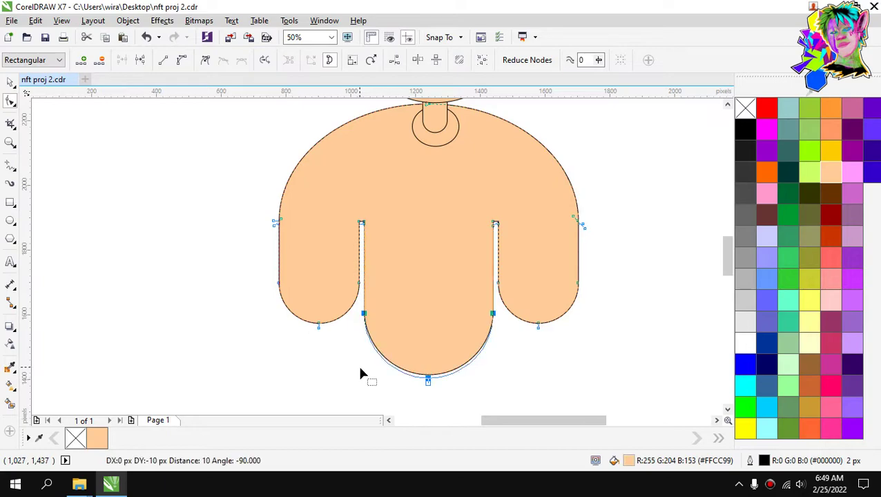
key(Down)
key(Down)
key(Down)
key(Down)
key(Down)
key(Down)
key(Down)
key(Down)
key(Down)
key(Down)
key(Down)
key(Down)
key(Down)
key(Down)
key(Down)
key(Down)
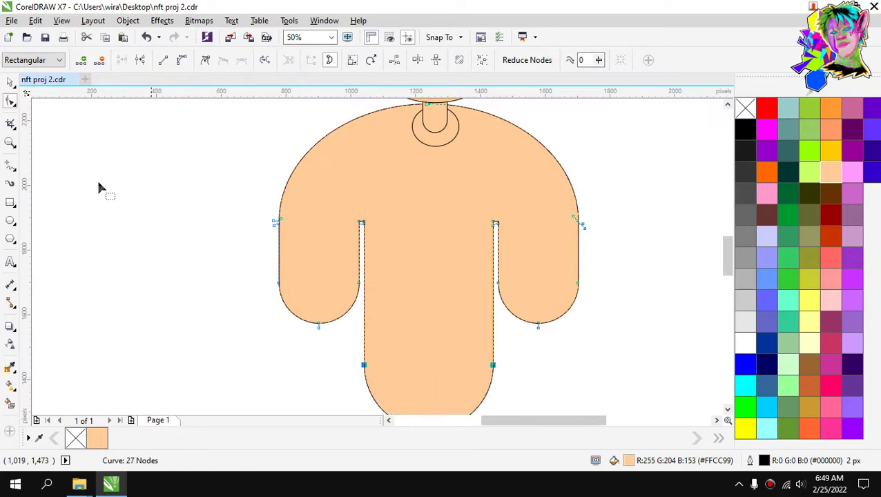
click(10, 81)
scroll(372, 205, down, 1)
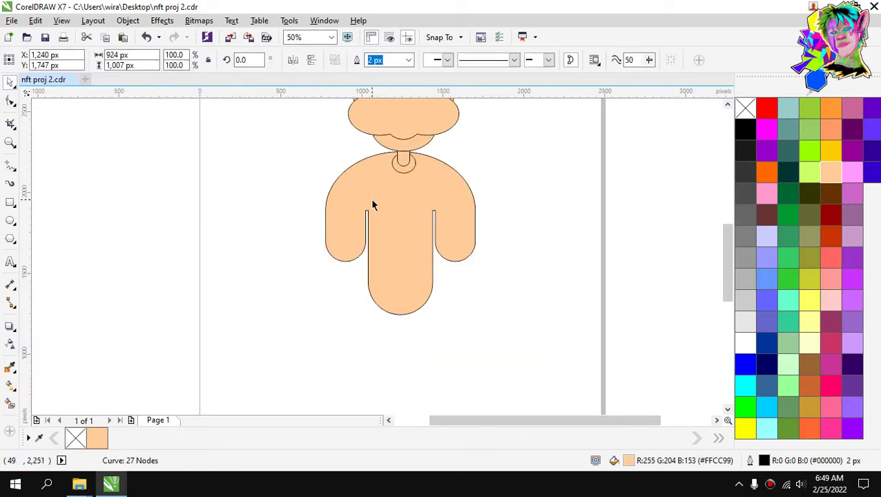
key(Escape)
Examine the proportions of the whole figure and the lower end of the torso.
scroll(396, 200, up, 1)
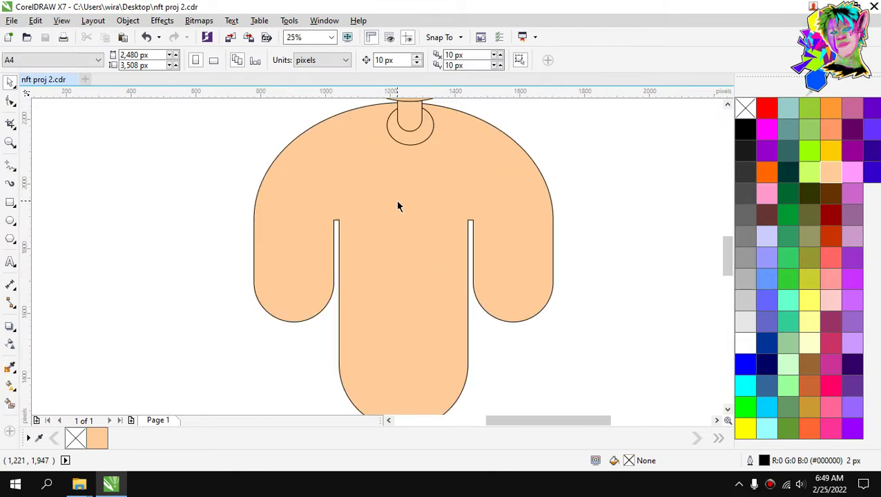
scroll(407, 199, down, 2)
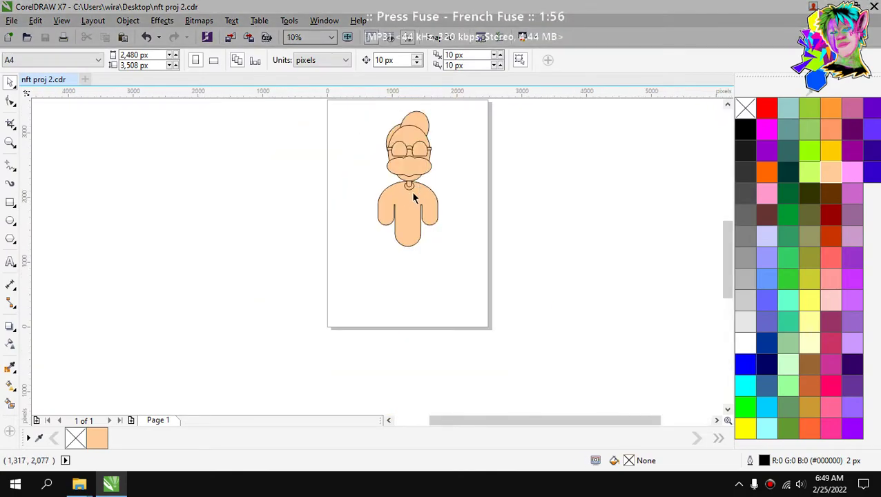
scroll(413, 192, up, 2)
scroll(413, 192, down, 2)
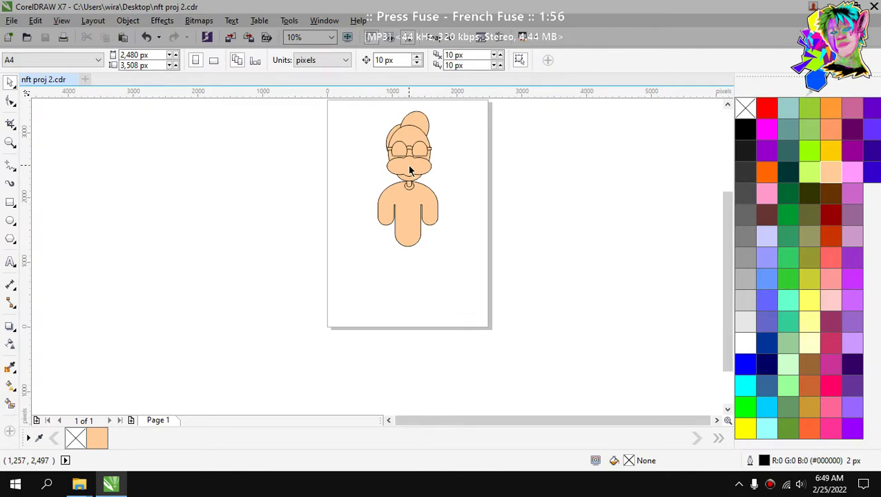
scroll(405, 236, up, 2)
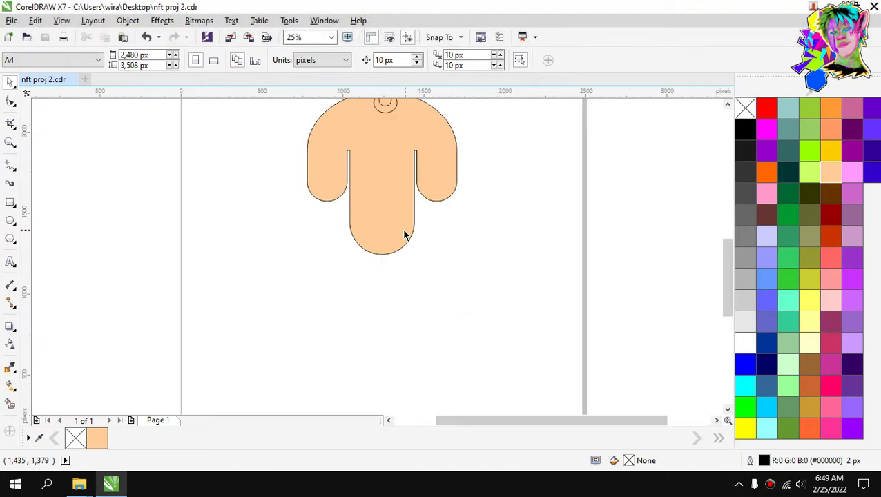
scroll(405, 236, down, 2)
scroll(404, 236, up, 2)
scroll(406, 221, down, 2)
Try to widen the body shape to about 1,057 px.
click(407, 207)
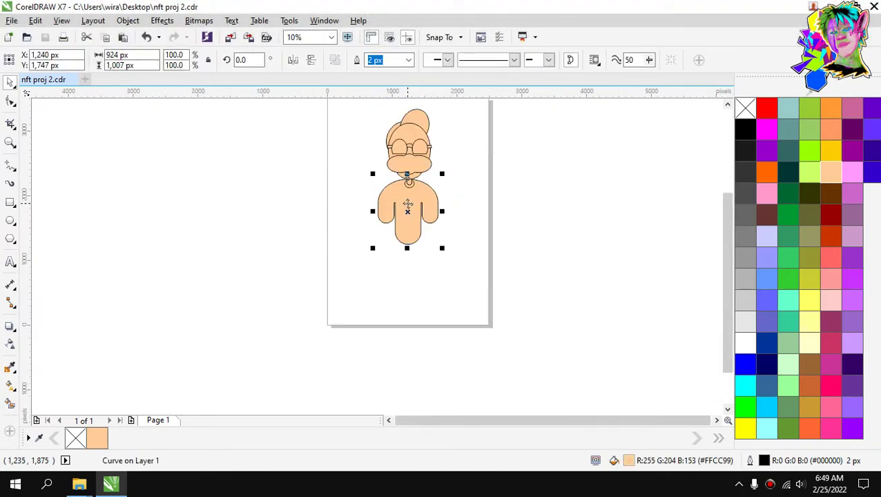
drag(442, 211, 451, 211)
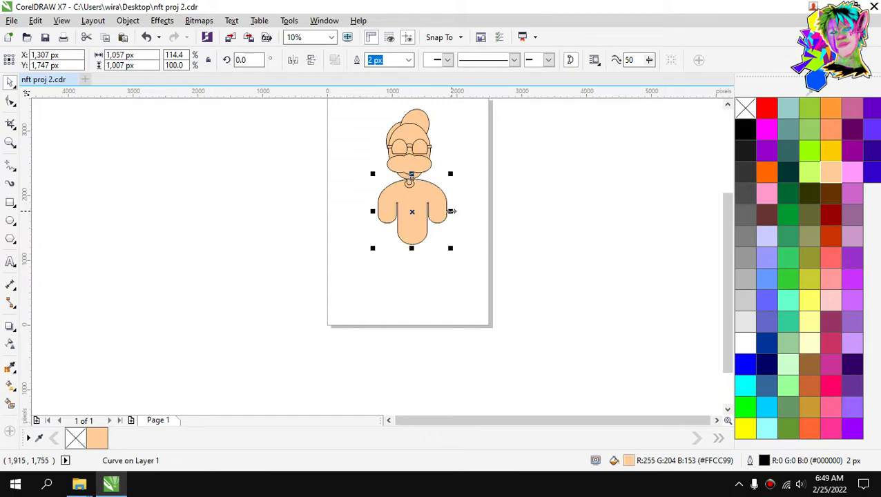
click(498, 195)
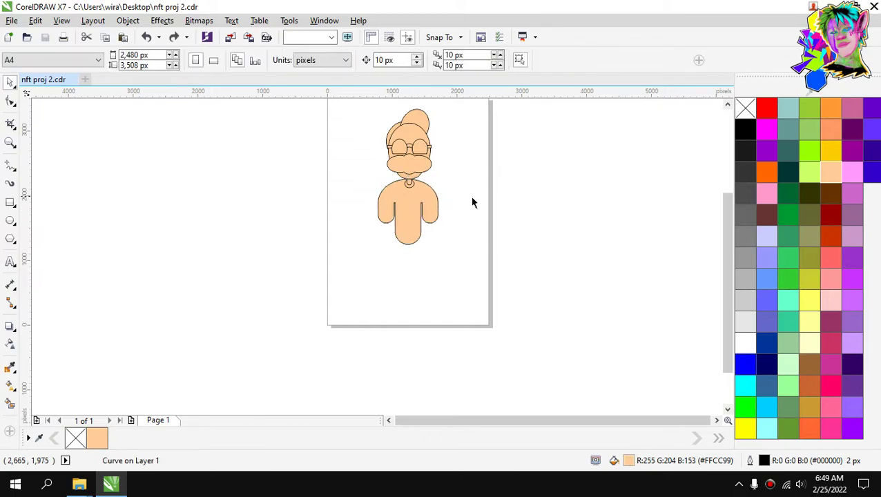
Shorten the torso by moving the three nodes of its rounded lower end up 70 px.
scroll(412, 223, up, 2)
click(407, 231)
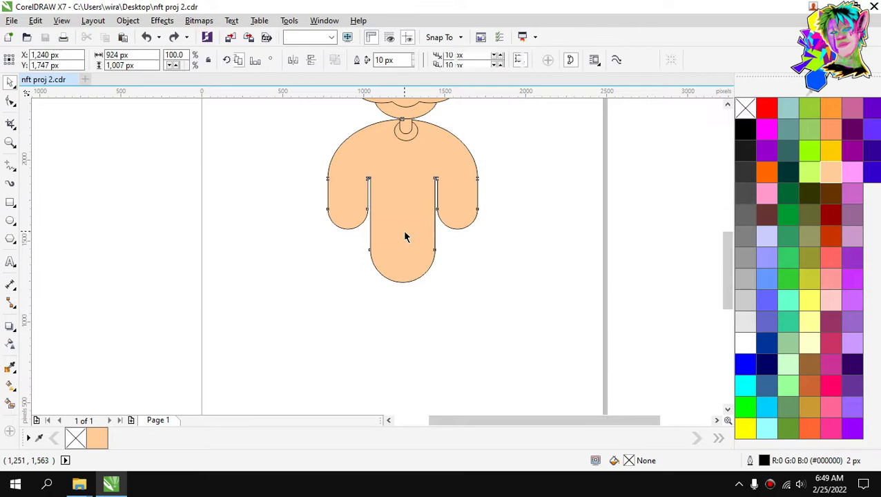
scroll(404, 250, up, 2)
key(F10)
drag(483, 223, 278, 317)
key(Up)
key(Up)
key(Up)
key(Up)
key(Up)
key(Up)
key(Up)
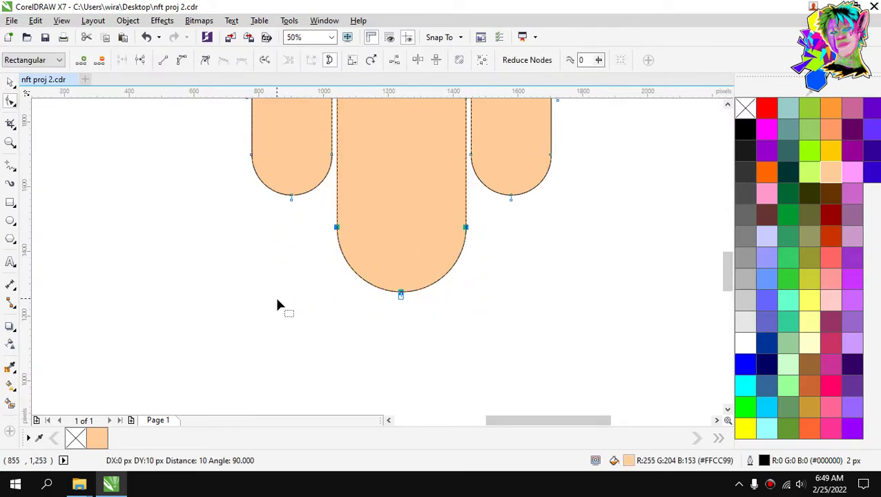
click(11, 82)
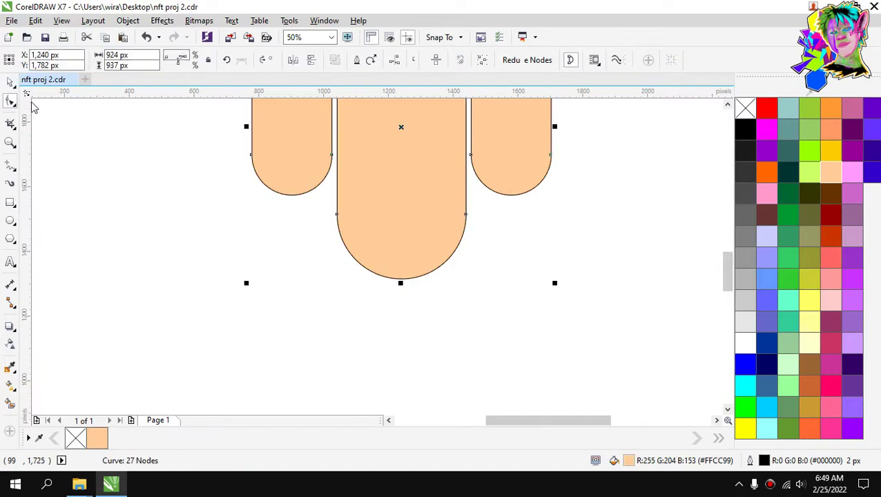
click(277, 256)
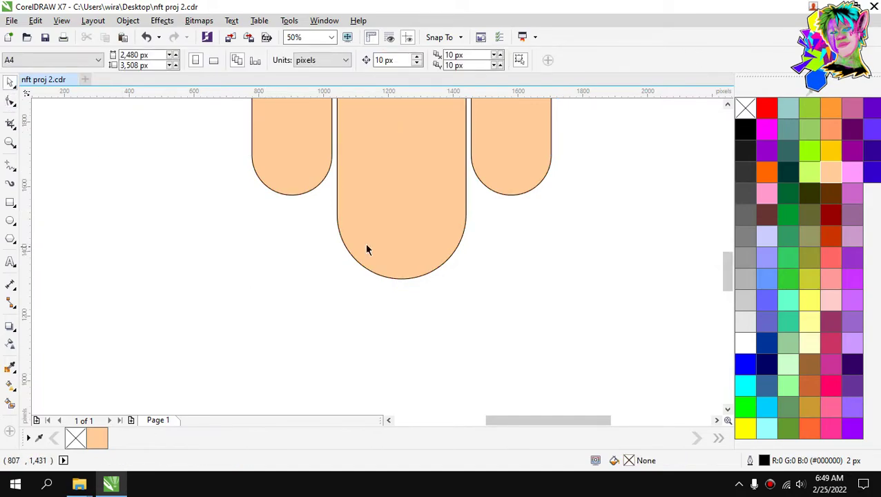
Examine the shortened torso and the proportions of the body against the head.
scroll(395, 219, down, 2)
scroll(398, 215, up, 1)
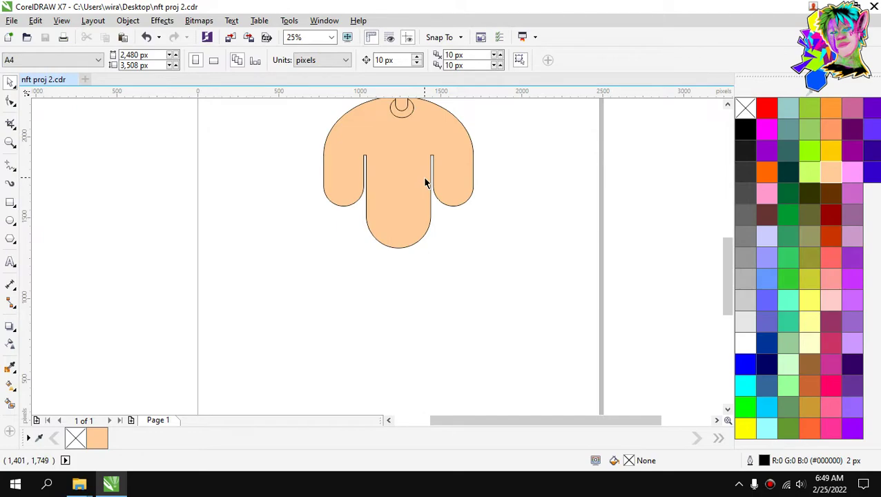
scroll(440, 192, down, 1)
scroll(429, 173, up, 1)
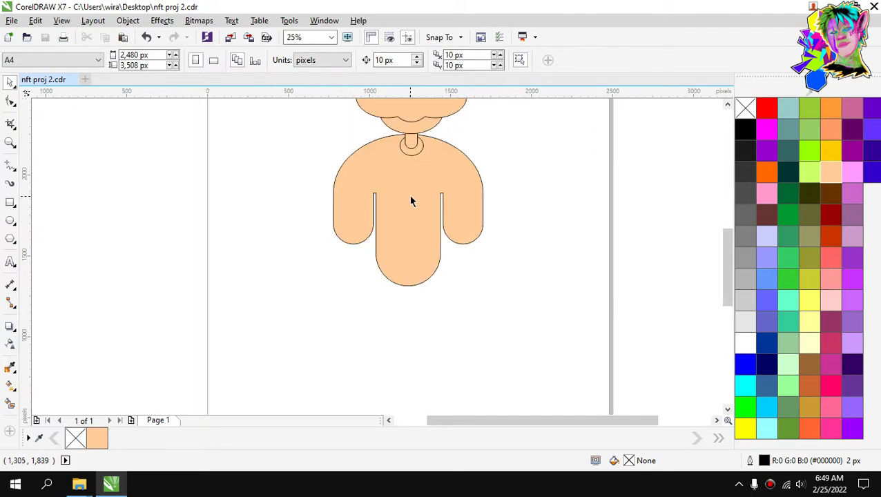
scroll(411, 199, up, 1)
scroll(414, 197, down, 1)
click(434, 181)
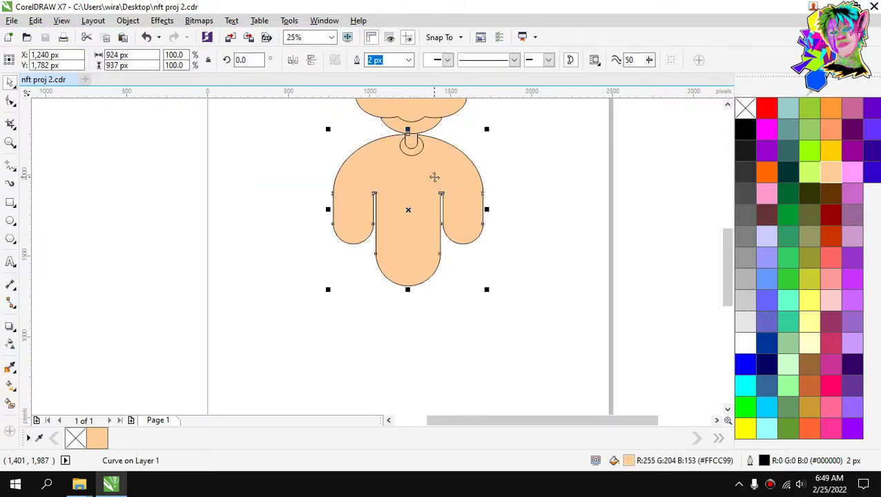
click(499, 141)
click(433, 174)
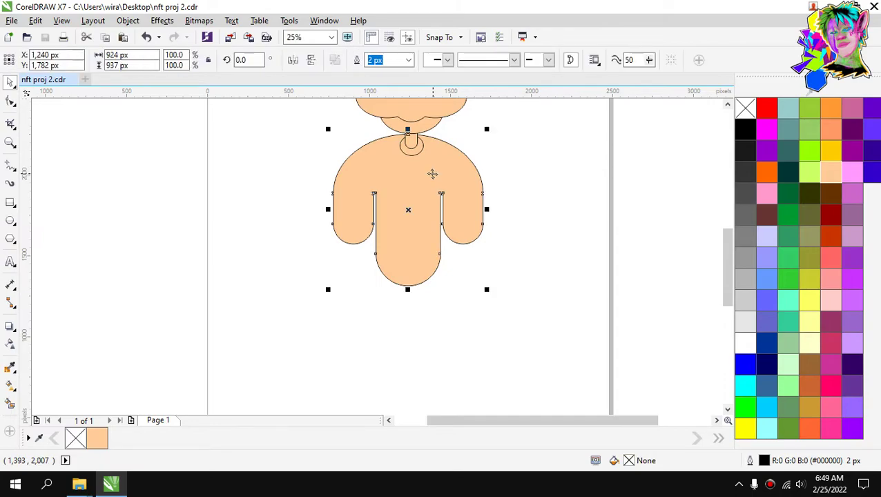
scroll(431, 140, down, 2)
scroll(431, 141, up, 1)
click(474, 161)
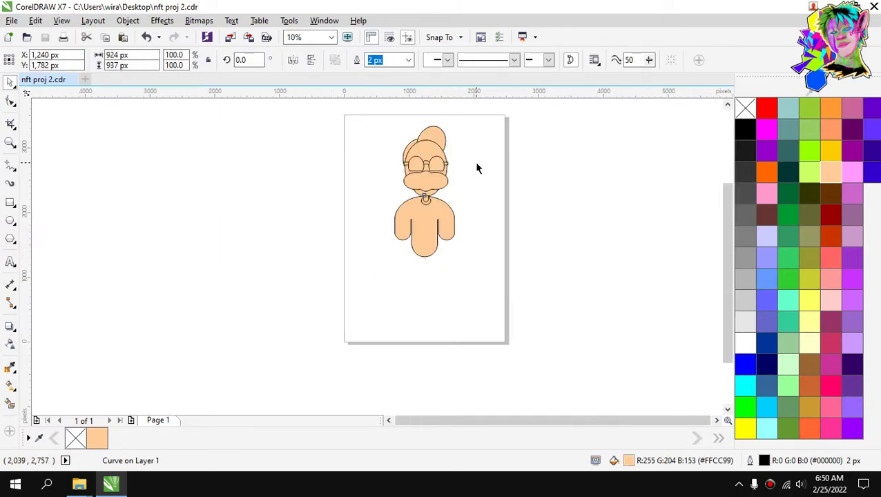
Ungroup the head artwork, including its nested groups, into separate shapes.
scroll(423, 170, up, 4)
click(423, 184)
scroll(422, 182, up, 2)
scroll(422, 181, down, 2)
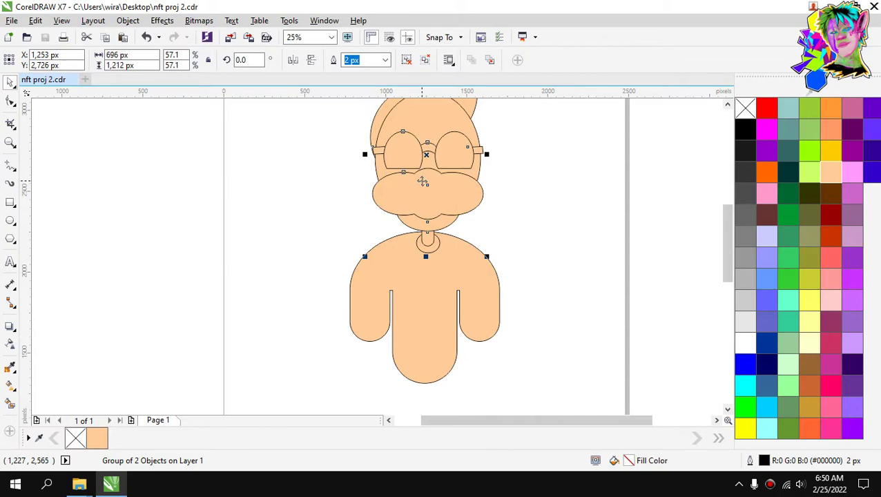
key(ctrl+u)
key(ctrl+u)
click(516, 184)
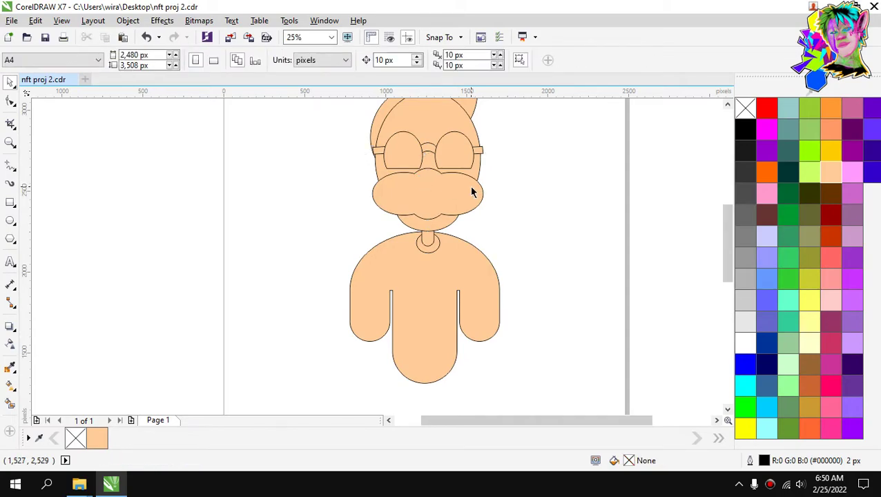
Draw an ellipse about 172 px wide and 160 px high on the cloud-shaped muzzle.
scroll(446, 178, up, 2)
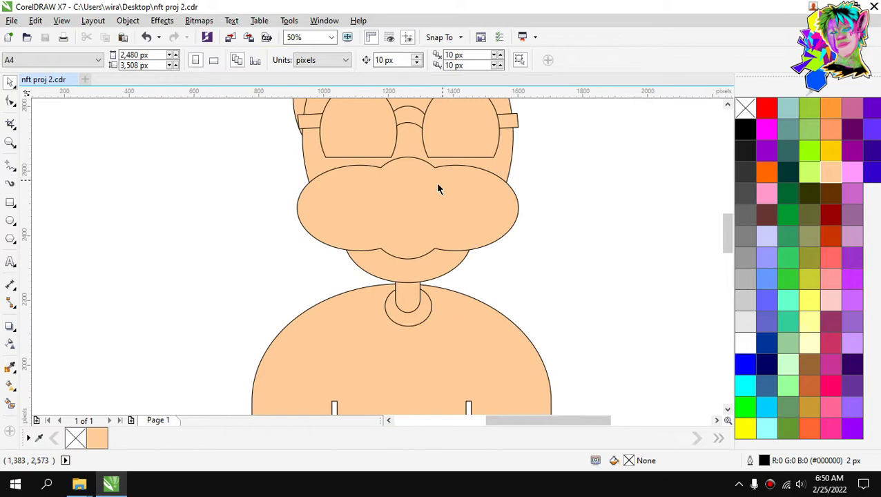
click(10, 221)
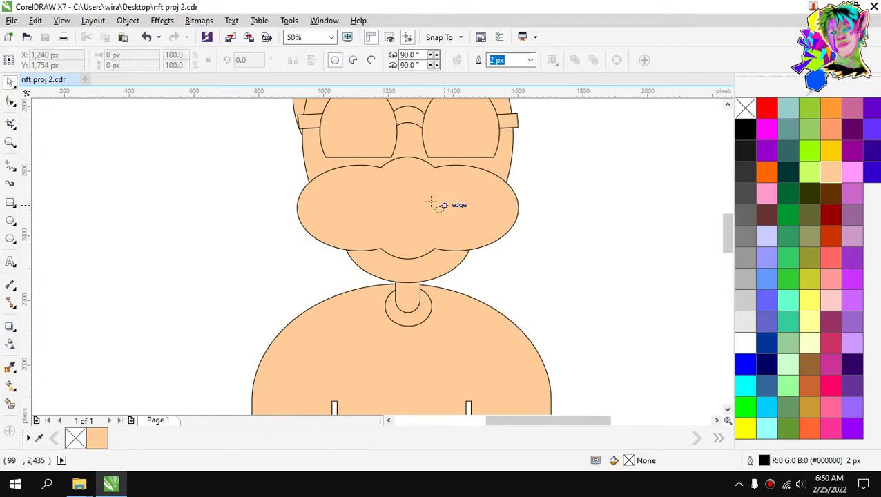
mouse_move(390, 188)
mouse_down()
mouse_move(426, 246)
mouse_move(449, 244)
mouse_up()
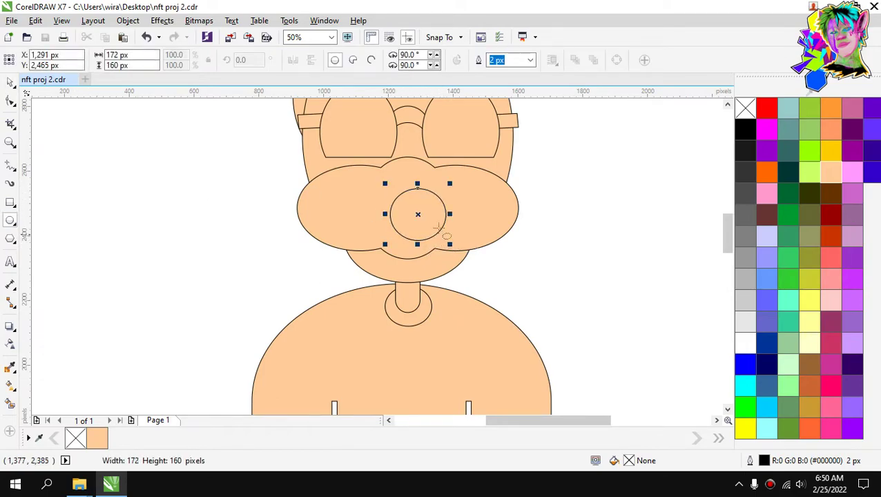
drag(416, 201, 567, 205)
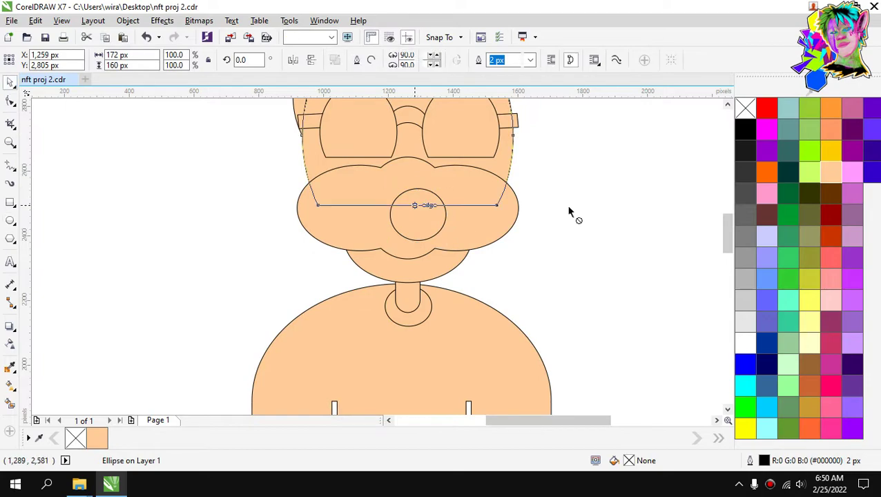
click(598, 222)
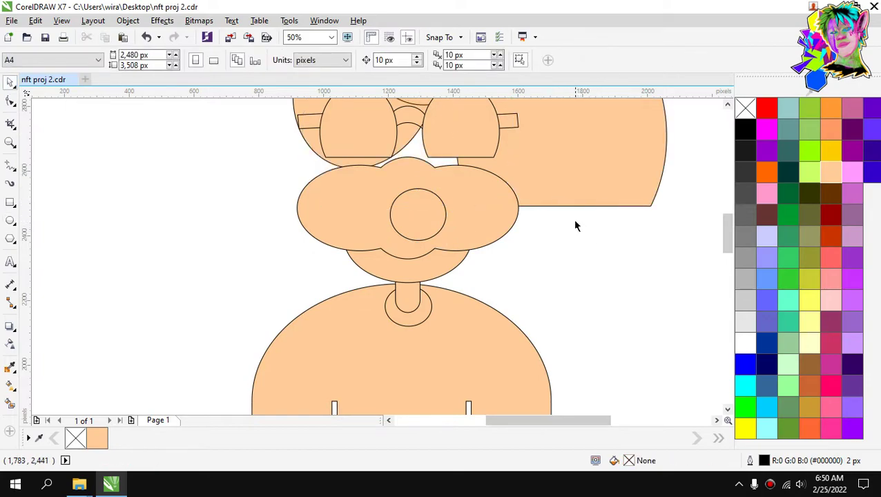
key(ctrl+z)
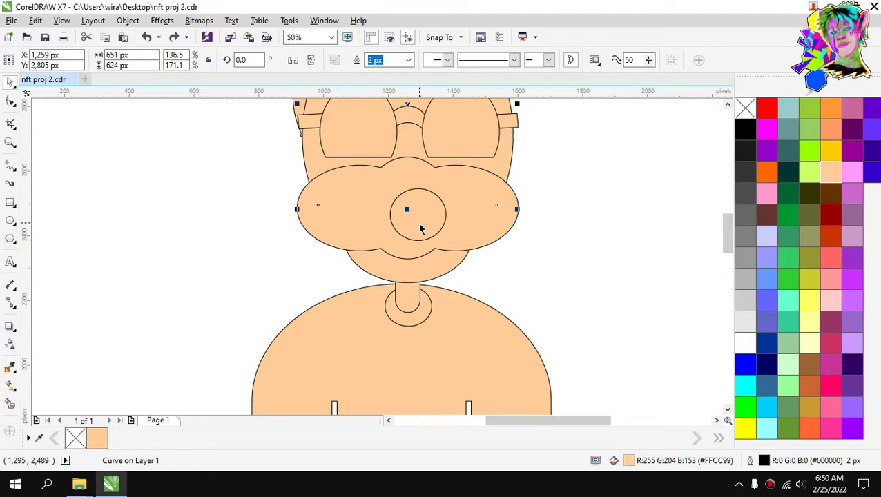
Move the new ellipse to the blank area beside the muzzle and fill it with the skin colour #FFCC99.
drag(420, 229, 593, 210)
scroll(594, 211, down, 1)
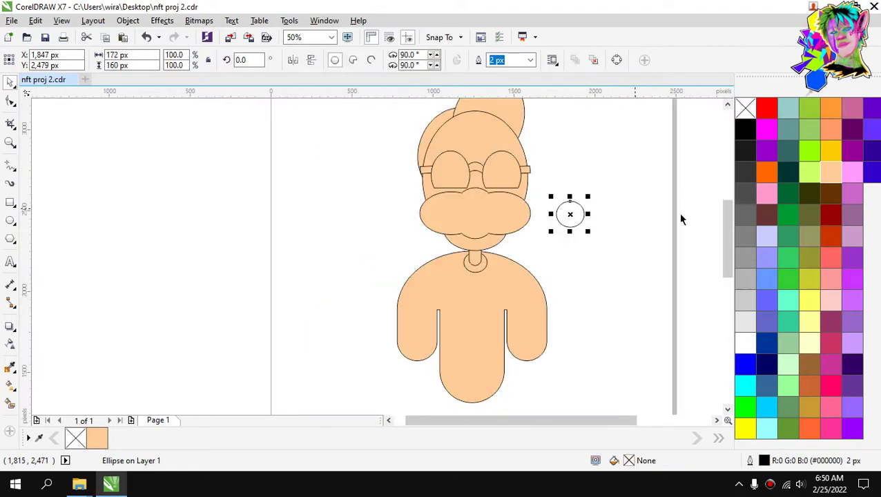
scroll(607, 243, up, 1)
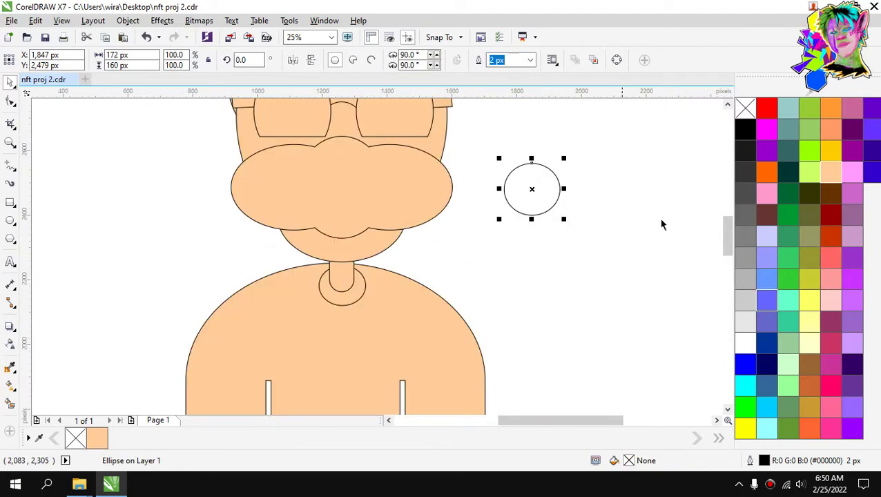
click(830, 172)
click(571, 196)
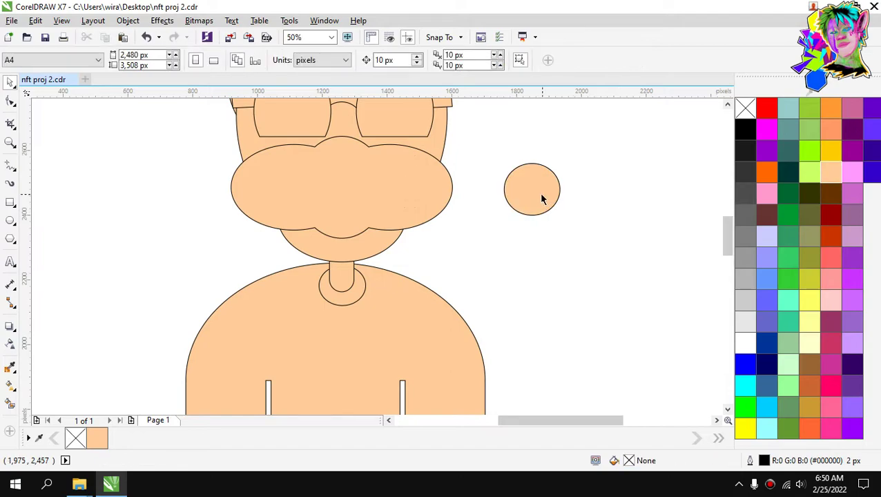
Duplicate the skin-coloured ellipse and place the copy about 132 px below the original, slightly overlapping it.
scroll(585, 197, up, 1)
drag(484, 212, 491, 236)
key(ctrl+d)
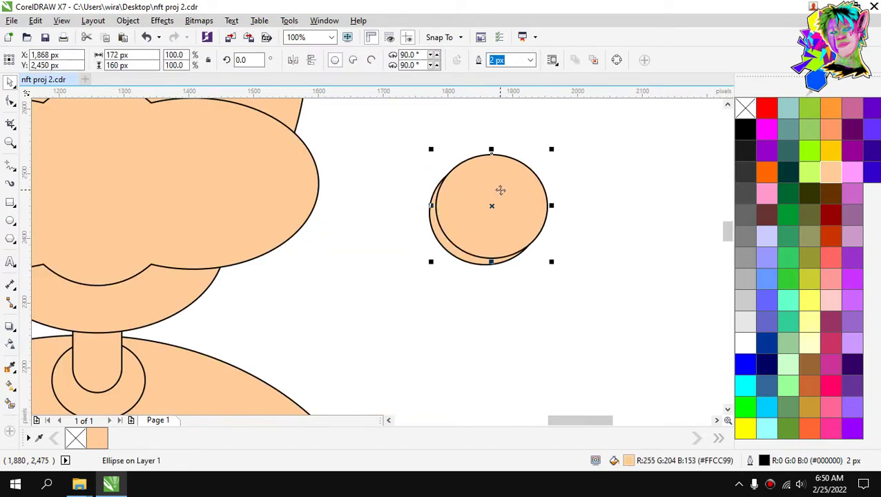
drag(507, 192, 511, 269)
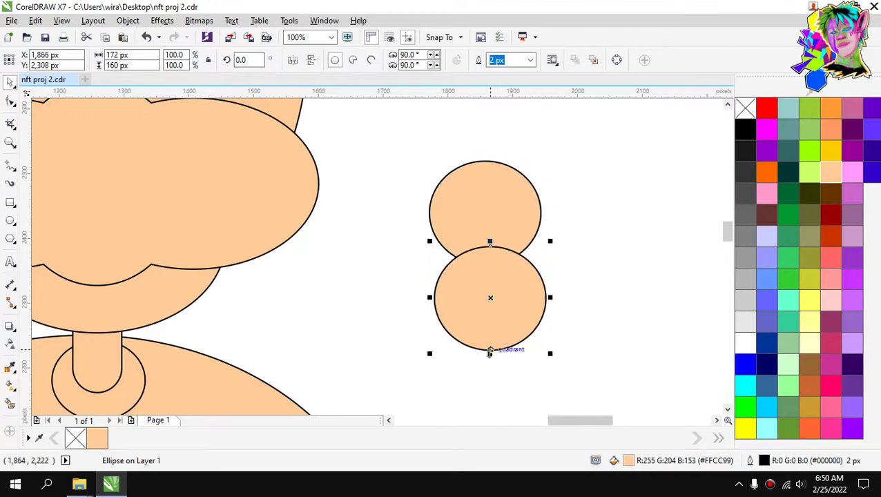
click(557, 237)
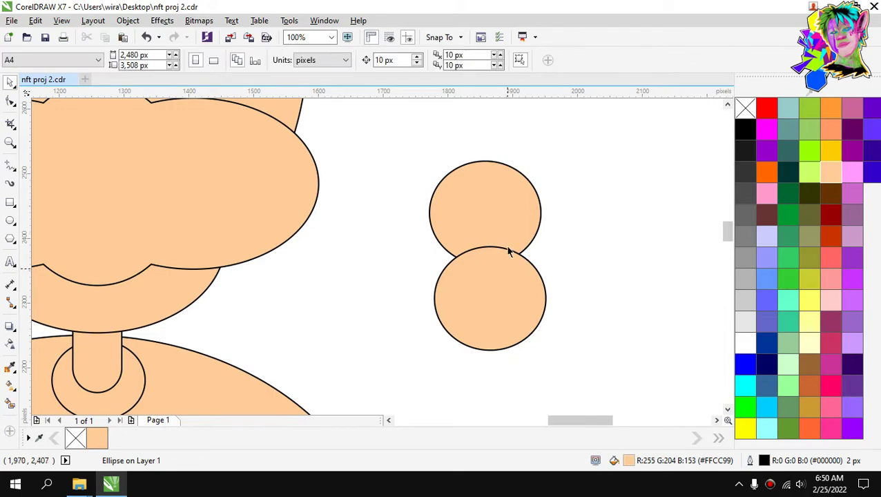
Draw a rectangle about 111 px wide and 345 px high over the left edge of both ellipses.
click(11, 202)
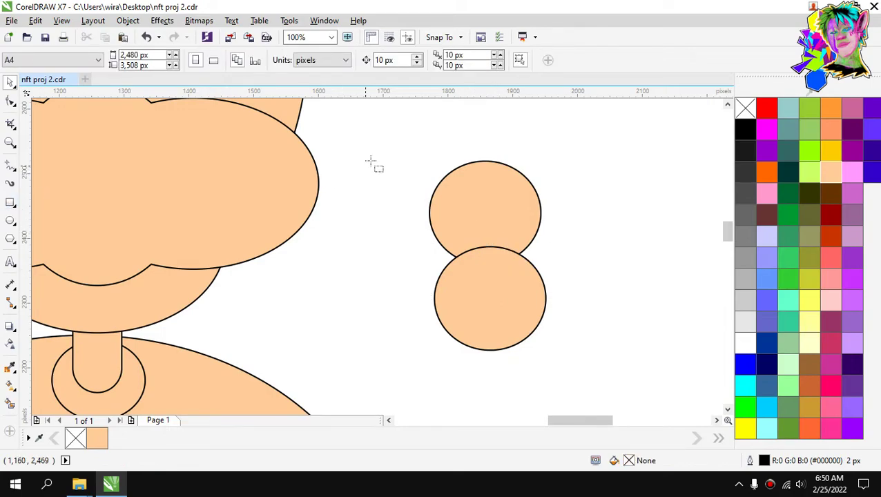
drag(387, 137, 460, 359)
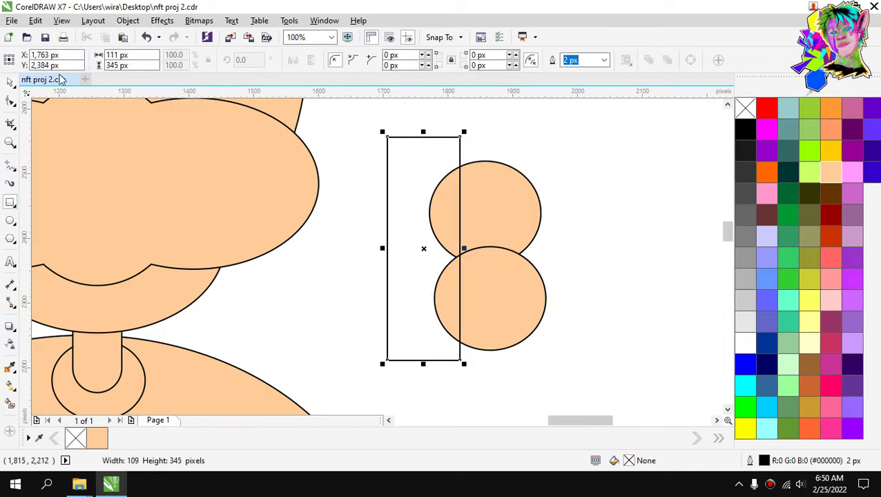
key(space)
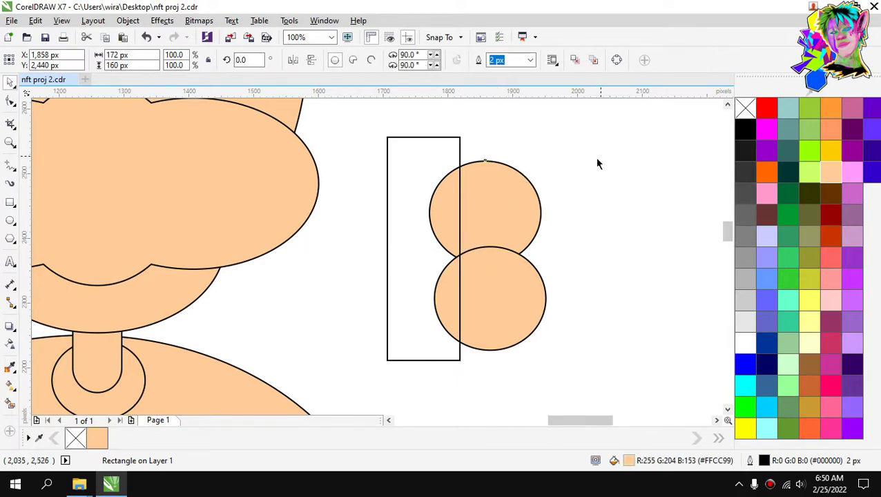
Weld the two overlapping ellipses into one shape.
click(570, 181)
drag(552, 142, 415, 364)
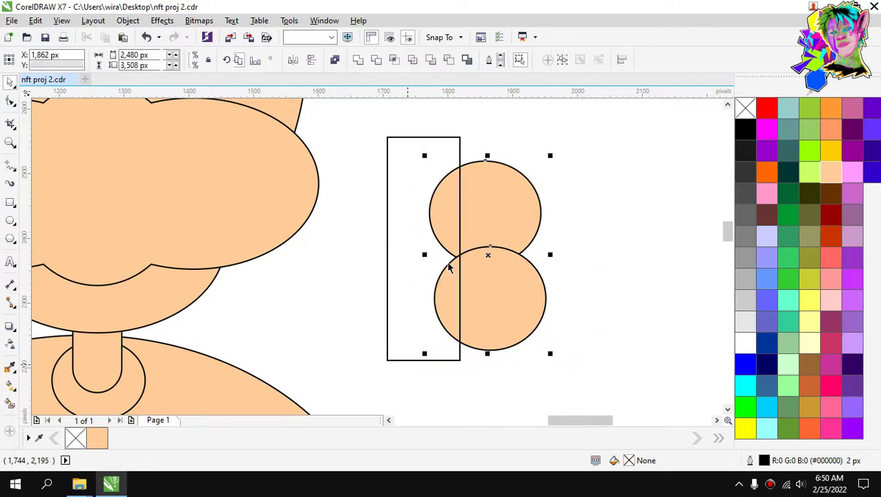
click(358, 60)
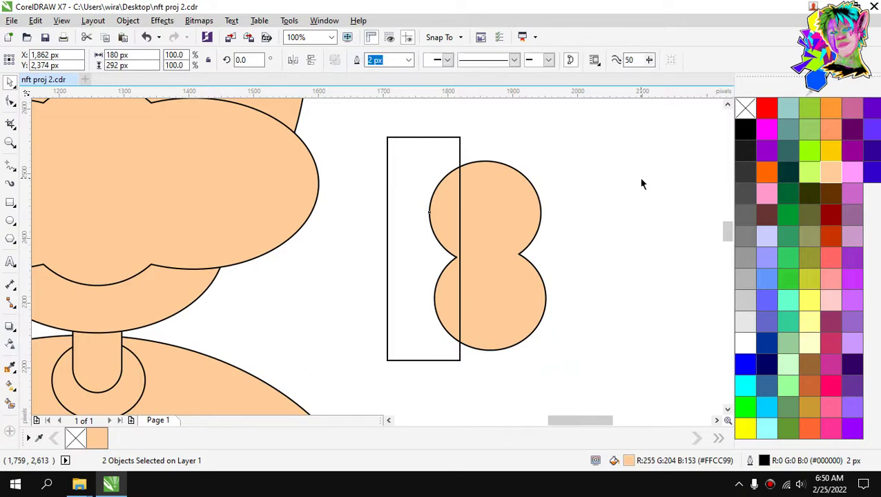
Trim the left side off the welded shape with the rectangle and delete the rectangle.
click(409, 179)
shift+click(497, 205)
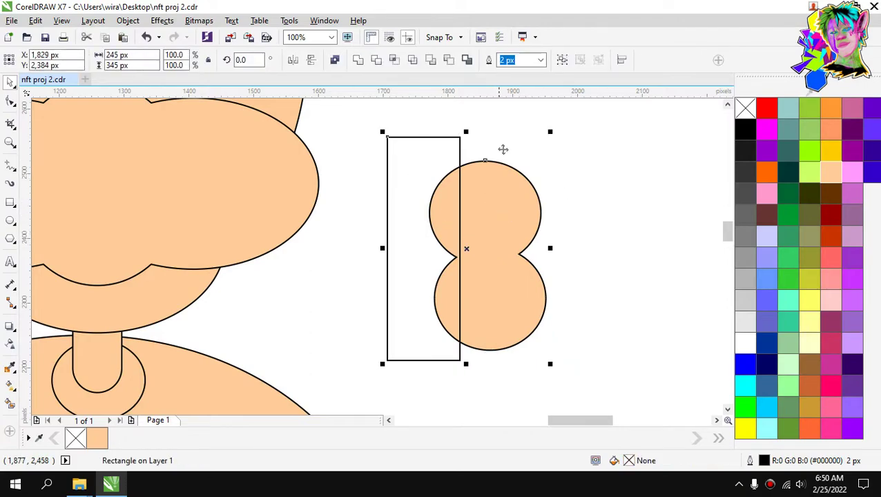
click(379, 61)
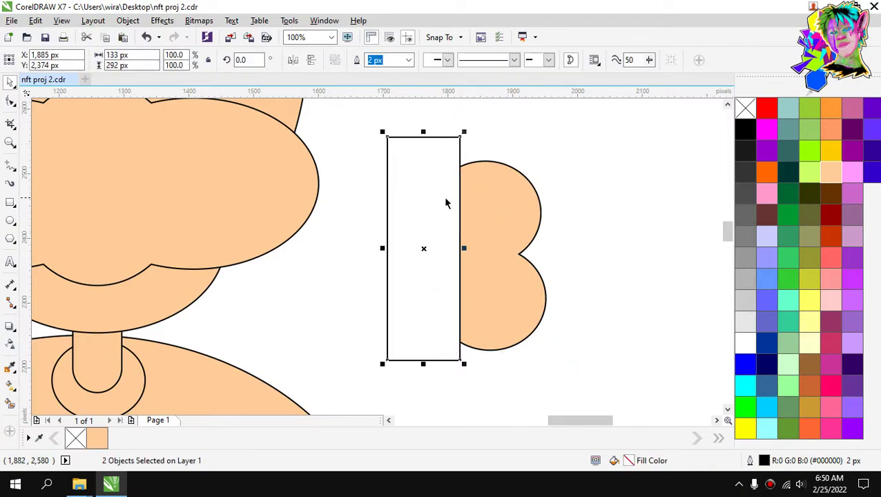
click(445, 198)
key(Delete)
Place the trimmed two-lobed shape on the muzzle and scale it down to about 49.9%, 66 by 146 px.
click(494, 234)
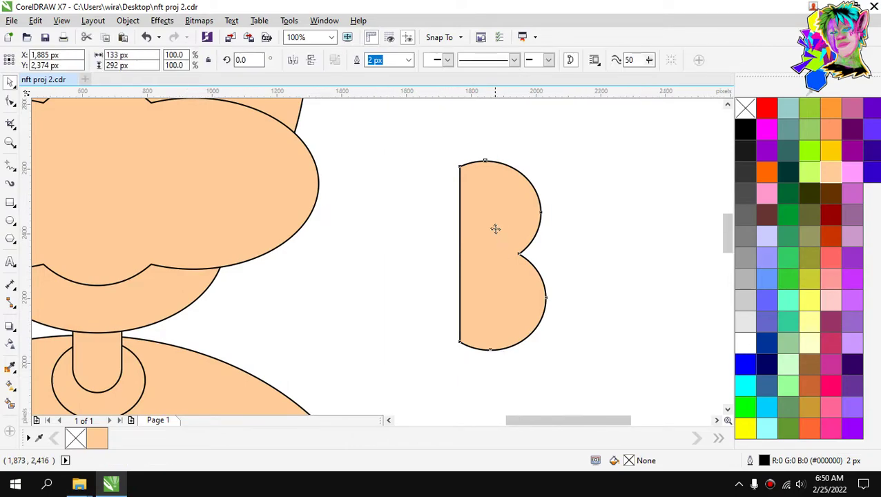
scroll(495, 235, down, 1)
drag(495, 234, 310, 220)
scroll(309, 220, up, 1)
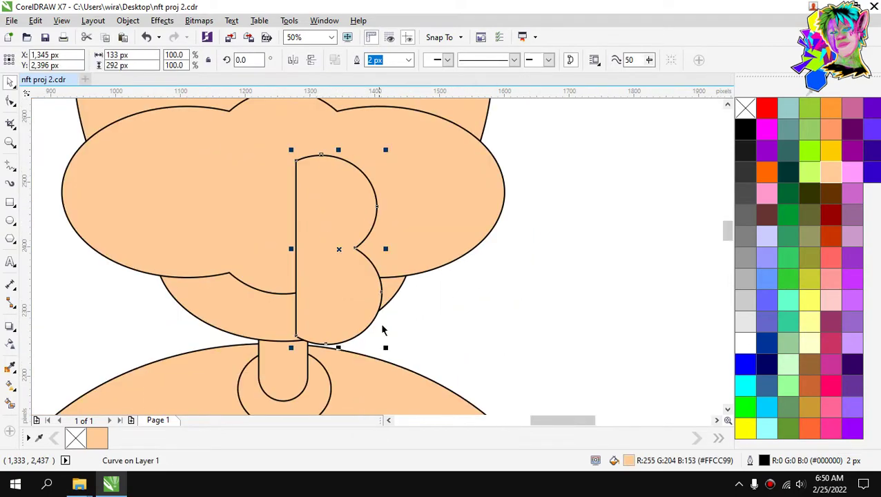
drag(386, 350, 343, 254)
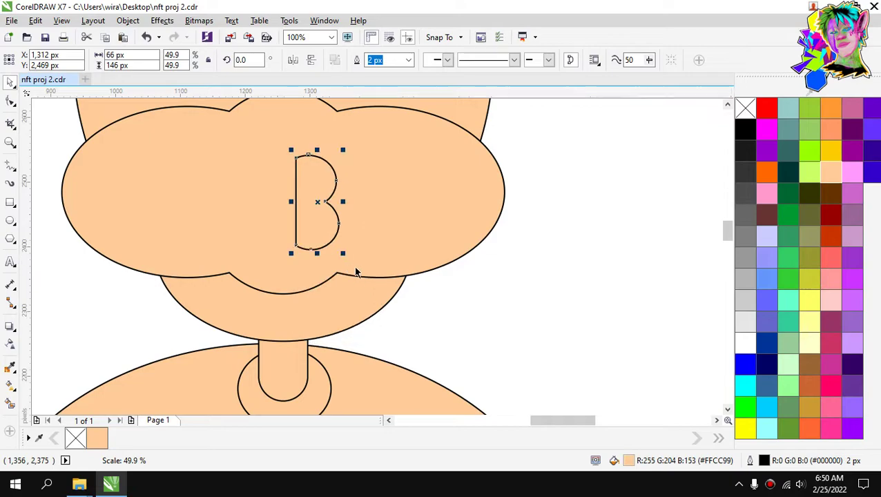
Reposition the small two-lobed shape slightly higher on the muzzle, at about X 1,319 px and Y 2,495 px.
click(481, 308)
scroll(414, 228, down, 1)
scroll(413, 236, up, 1)
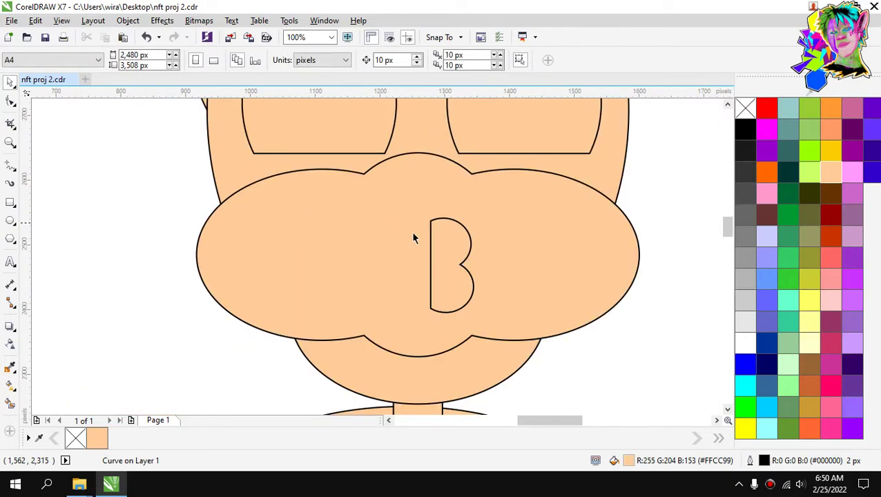
click(454, 253)
scroll(458, 250, up, 1)
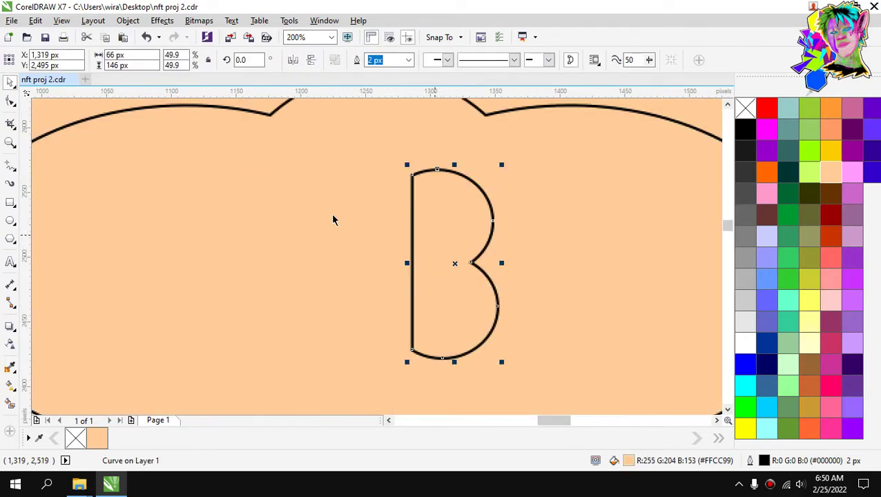
Draw a circle about 73 by 72 px over the upper straight edge of the two-lobed shape on the muzzle.
click(8, 221)
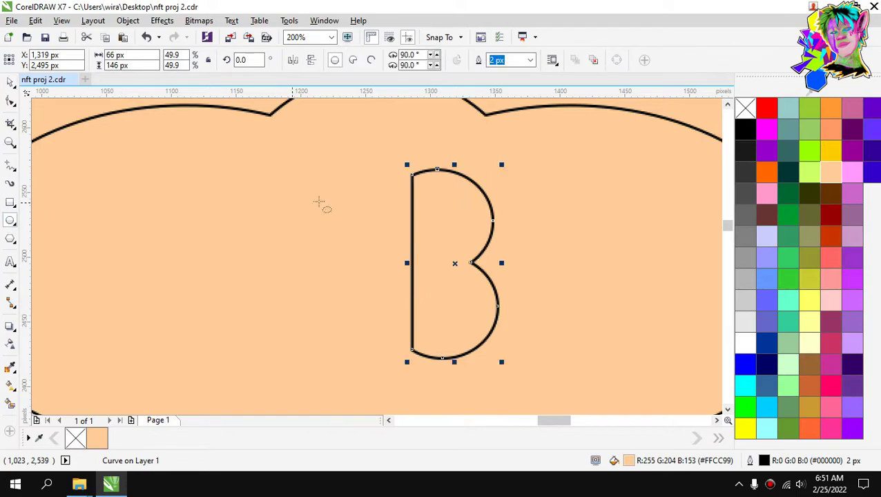
drag(363, 182, 459, 278)
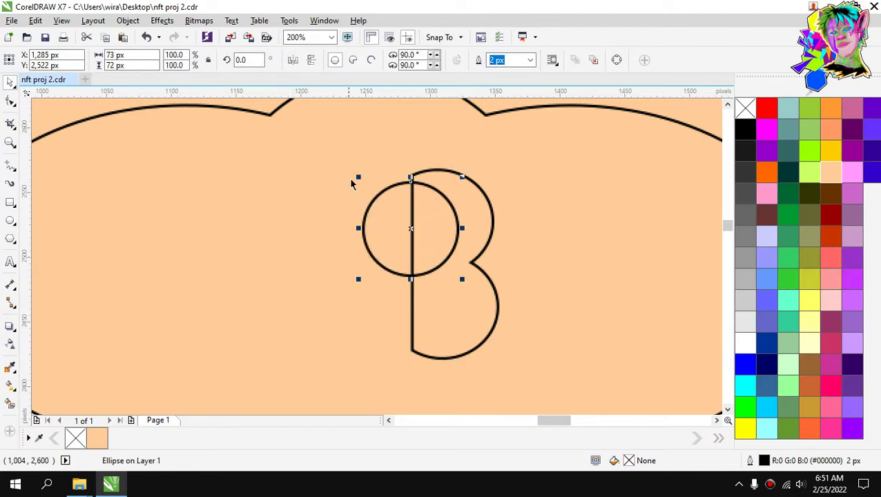
scroll(351, 182, down, 3)
key(Escape)
scroll(388, 186, up, 2)
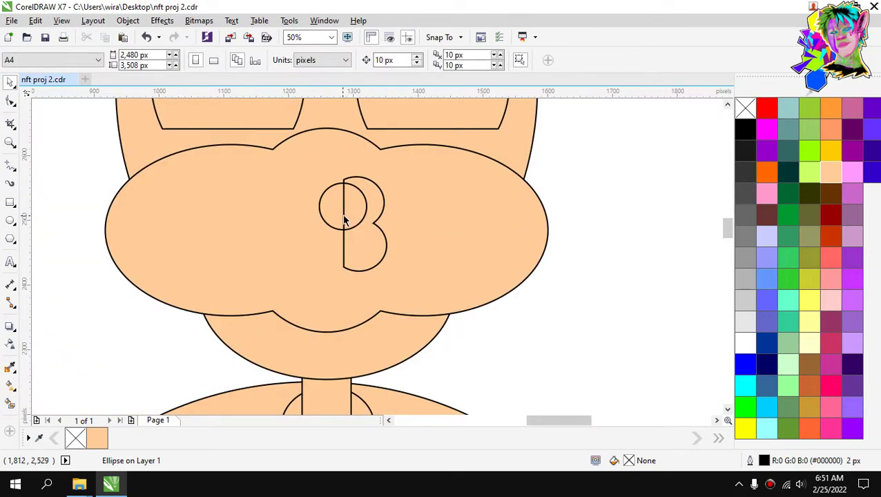
Shift the circle slightly up and left to about X 1,282 px and Y 2,528 px, meeting the shape's upper corner.
scroll(346, 219, up, 2)
click(356, 194)
scroll(357, 195, up, 1)
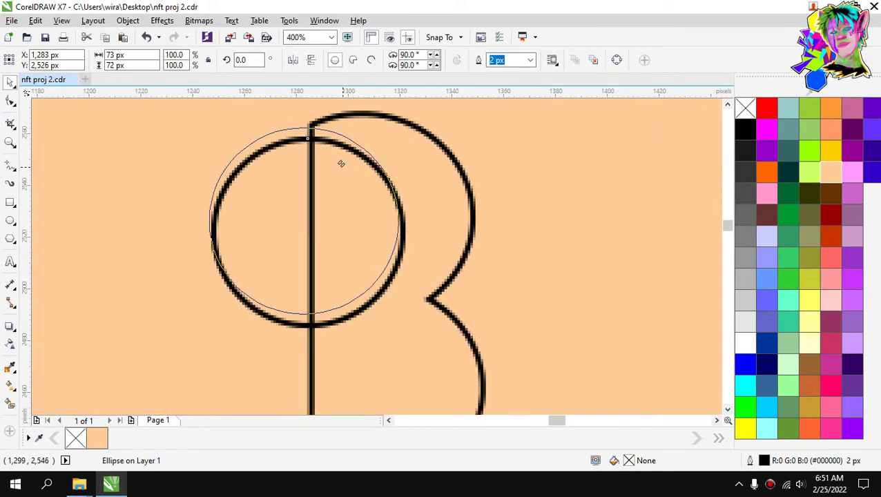
drag(340, 164, 343, 161)
scroll(369, 198, down, 1)
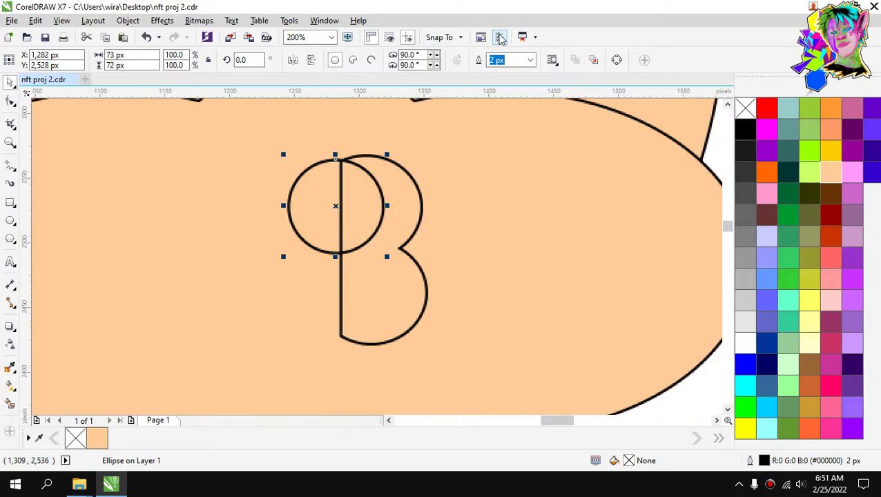
Set the document's view mode to Enhanced in the general document options.
key(ctrl+j)
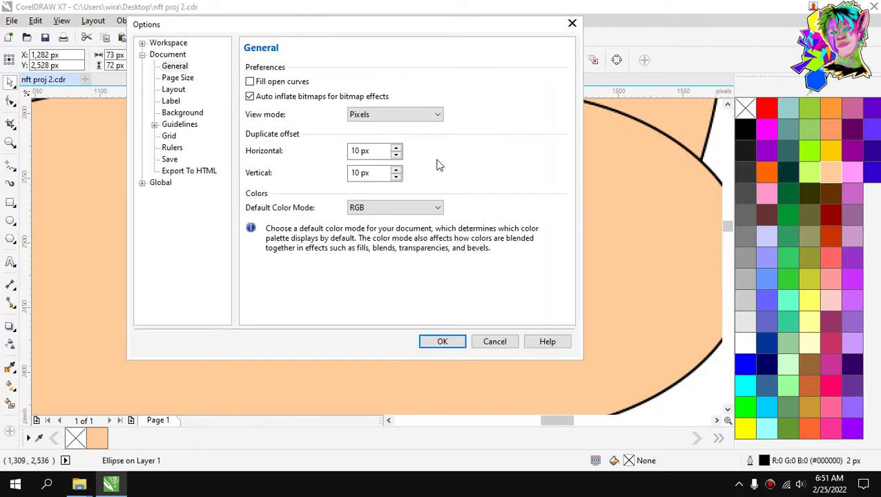
click(386, 114)
click(385, 165)
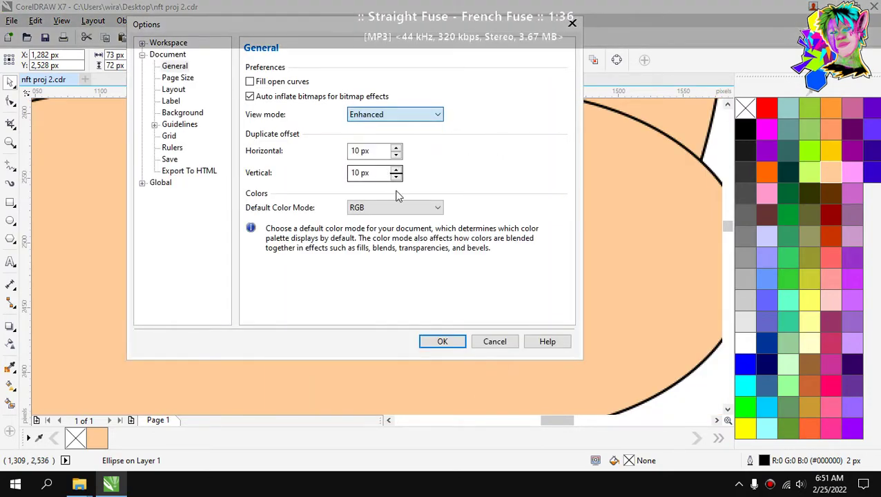
click(442, 343)
scroll(405, 252, down, 1)
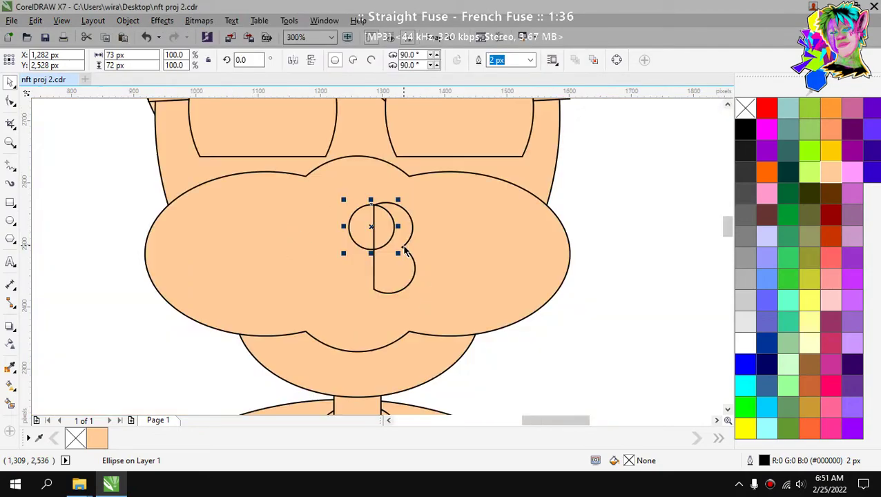
click(610, 200)
scroll(479, 199, down, 2)
scroll(418, 225, up, 4)
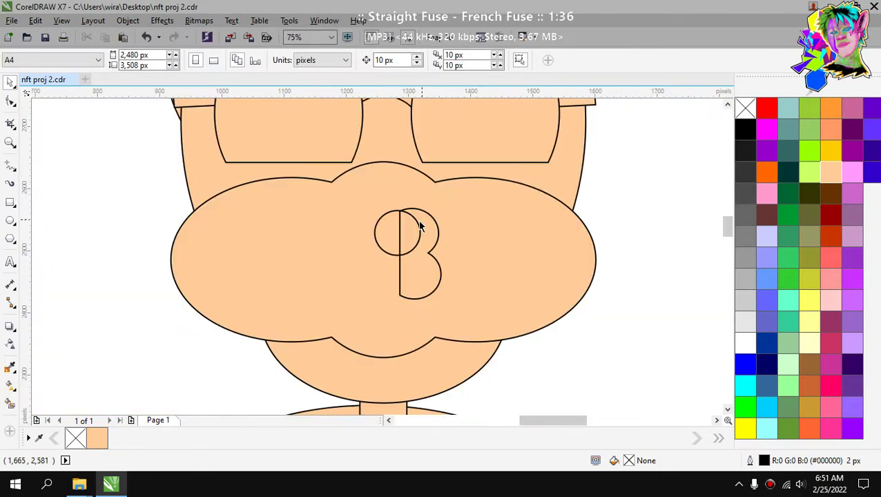
Enlarge the circle to 107.5%, 78 by 77 px, and align its top with the shape's upper corner at about X 1,287 px, Y 2,525 px.
scroll(410, 229, up, 2)
drag(404, 233, 417, 237)
drag(462, 169, 382, 218)
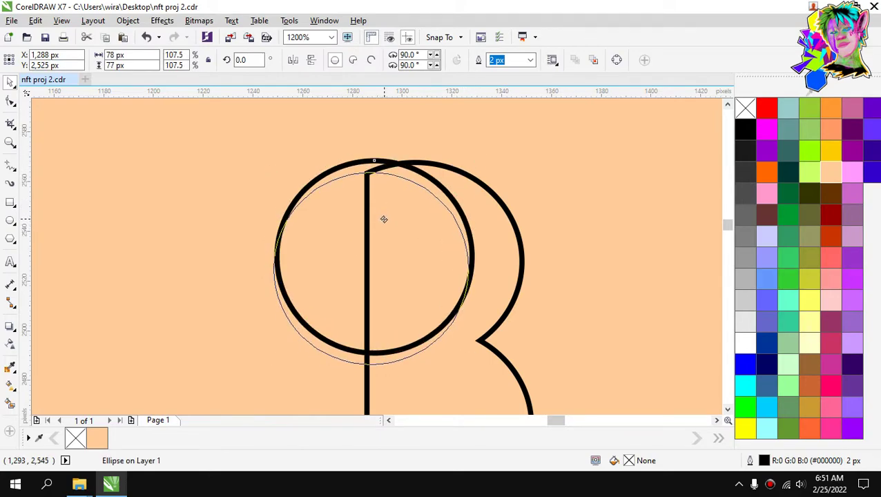
scroll(395, 214, down, 2)
scroll(407, 234, up, 2)
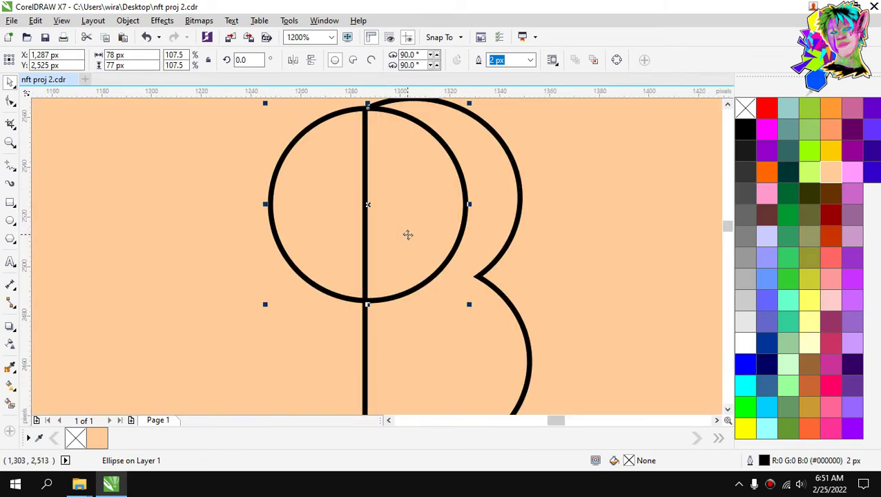
Duplicate the circle downward and place the copy at about X 1,281 px, Y 2,467 px, meeting the shape's lower corner.
scroll(414, 221, down, 1)
drag(423, 202, 385, 318)
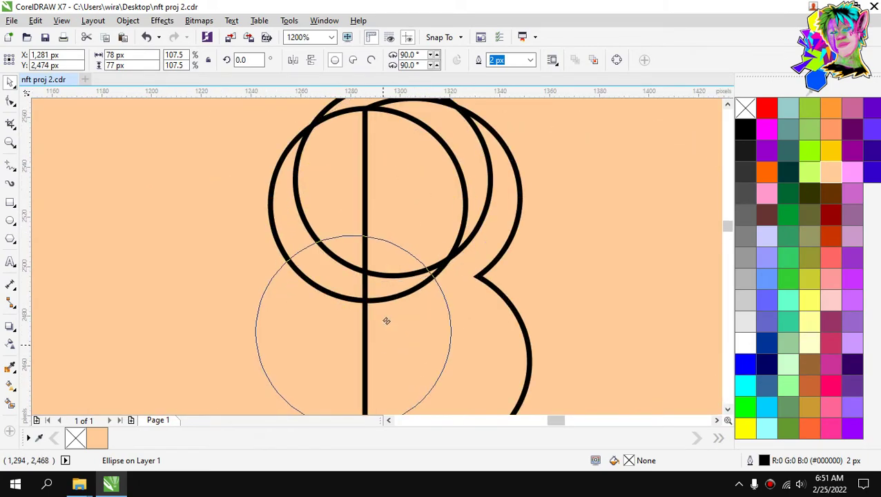
scroll(409, 271, down, 1)
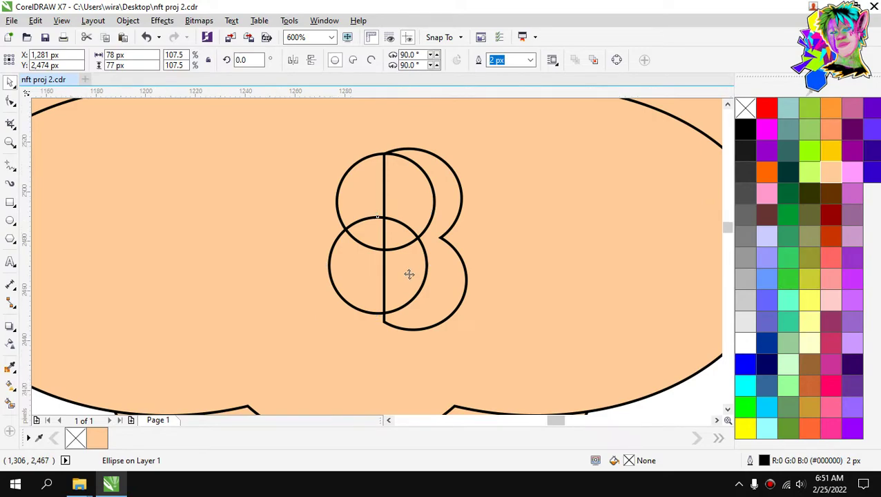
scroll(409, 270, up, 2)
drag(408, 268, 409, 281)
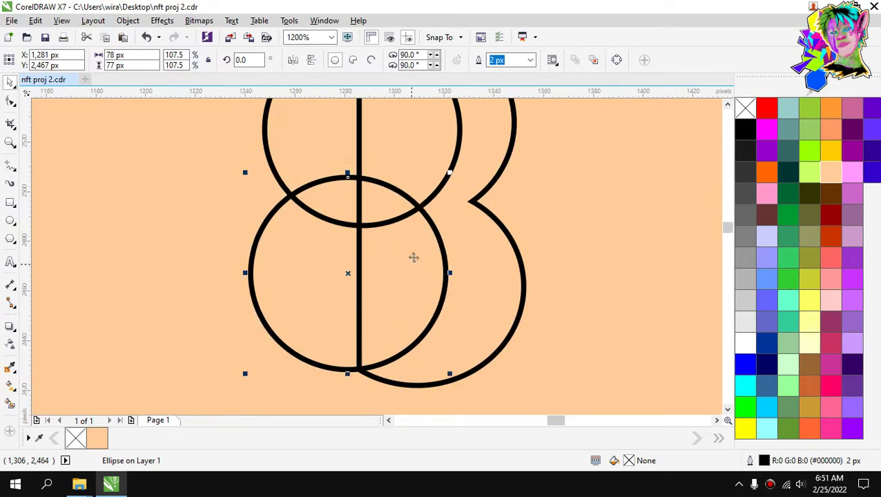
Weld the two overlapping circles into one shape.
scroll(429, 232, down, 1)
scroll(417, 227, up, 1)
shift+click(417, 228)
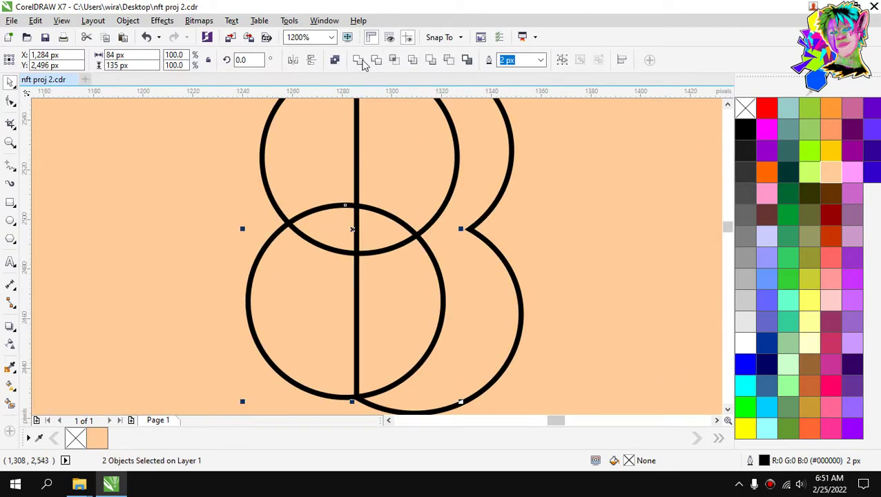
scroll(414, 258, down, 1)
scroll(439, 196, up, 1)
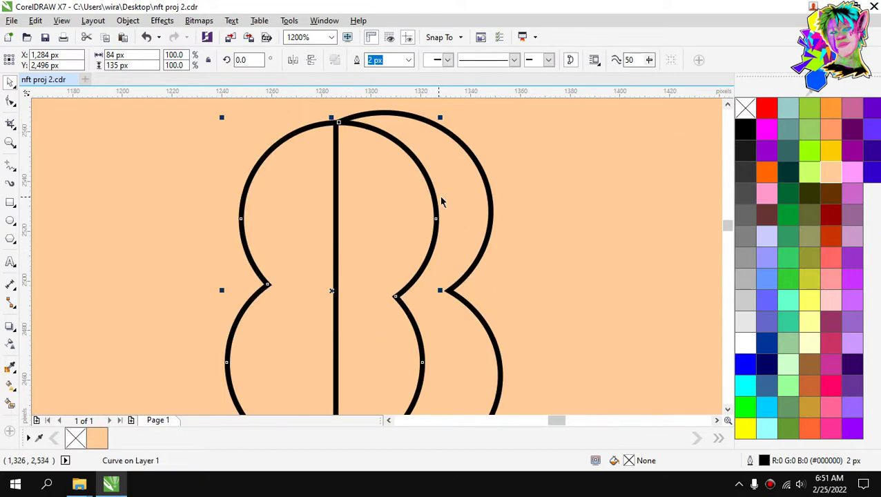
Trim the two-lobed shape with the welded circles and delete the circles, leaving a thin double crescent for the mouth.
shift+click(454, 182)
click(376, 60)
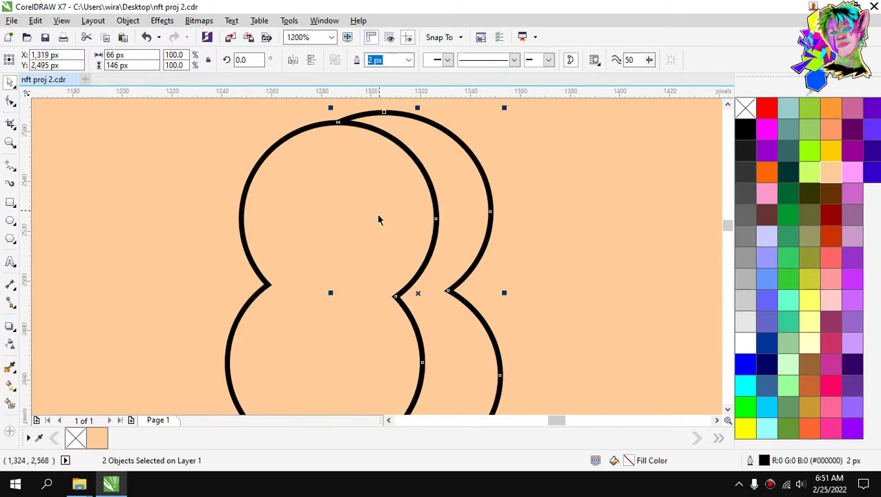
scroll(377, 220, down, 1)
click(369, 220)
key(Delete)
key(Escape)
scroll(371, 219, down, 3)
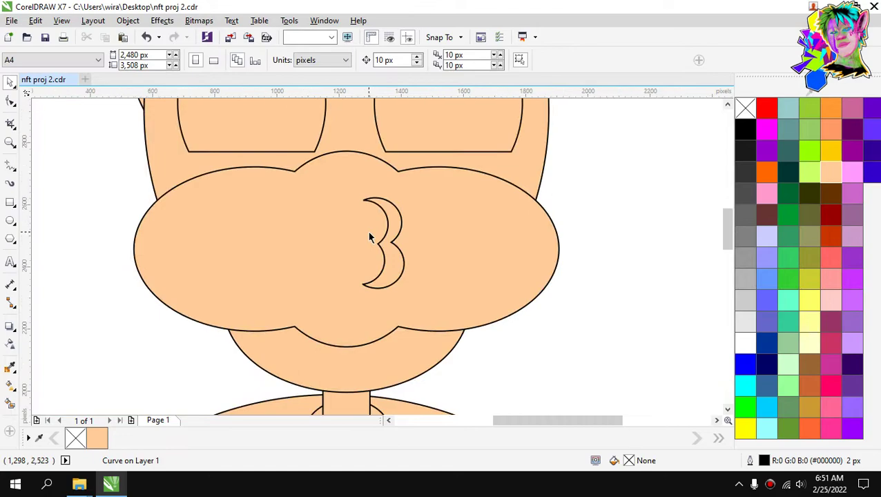
Scale the double-crescent mouth down to 54.6%, 36 by 80 px.
scroll(339, 240, up, 4)
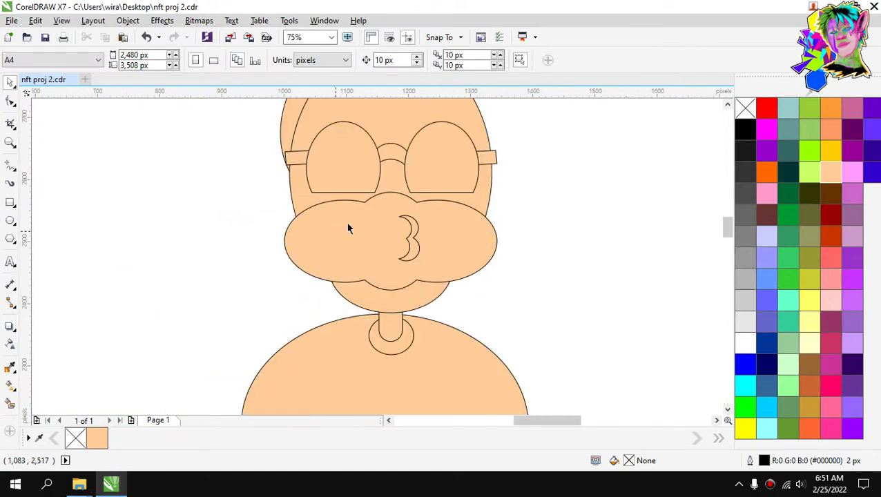
click(482, 214)
scroll(511, 193, up, 1)
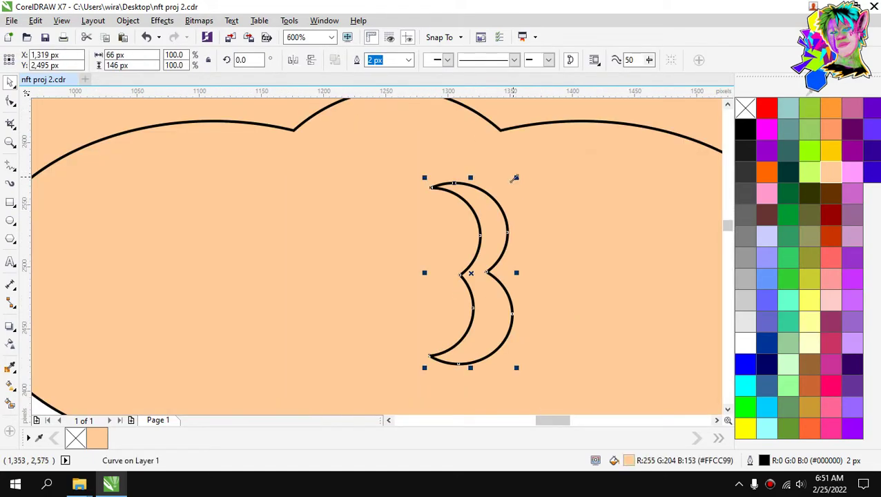
drag(517, 178, 474, 263)
scroll(470, 262, down, 2)
scroll(473, 261, down, 2)
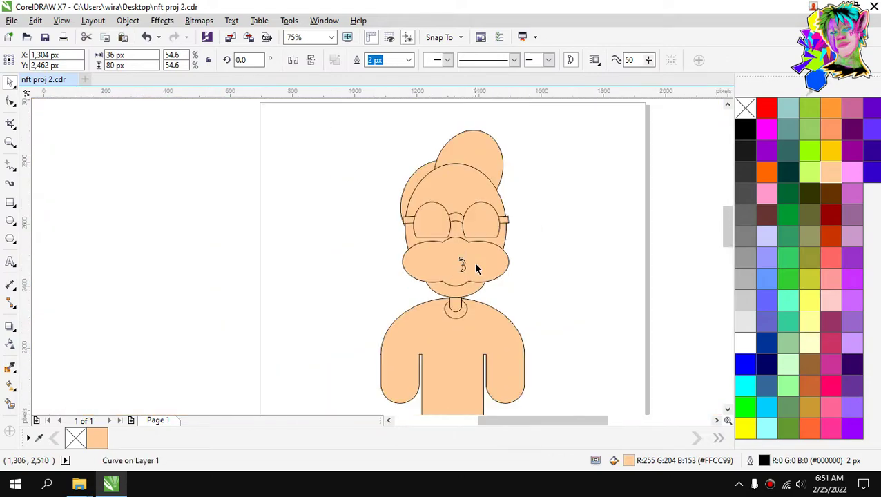
Move the mouth lower on the muzzle, to about X 1,301 px and Y 2,435 px.
scroll(425, 283, up, 6)
drag(423, 295, 422, 316)
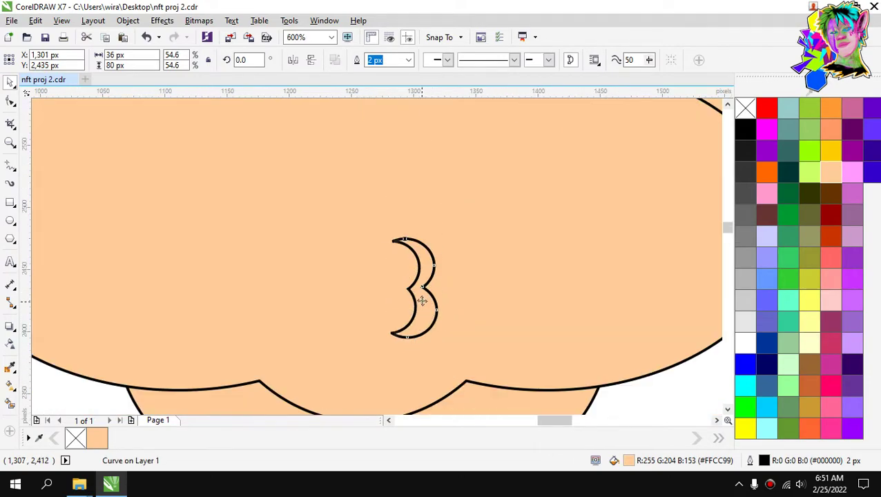
scroll(421, 297, down, 5)
key(Escape)
scroll(441, 312, up, 3)
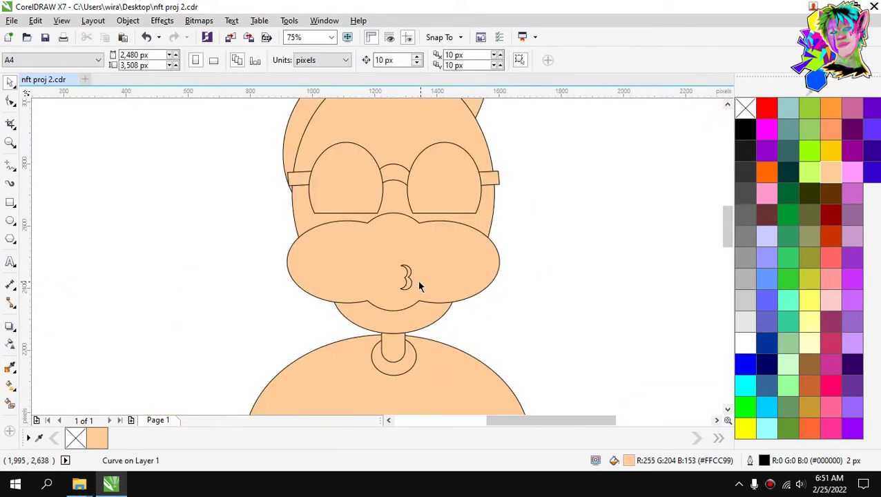
Fill the double-crescent mouth with black and set its outline width to None.
click(407, 286)
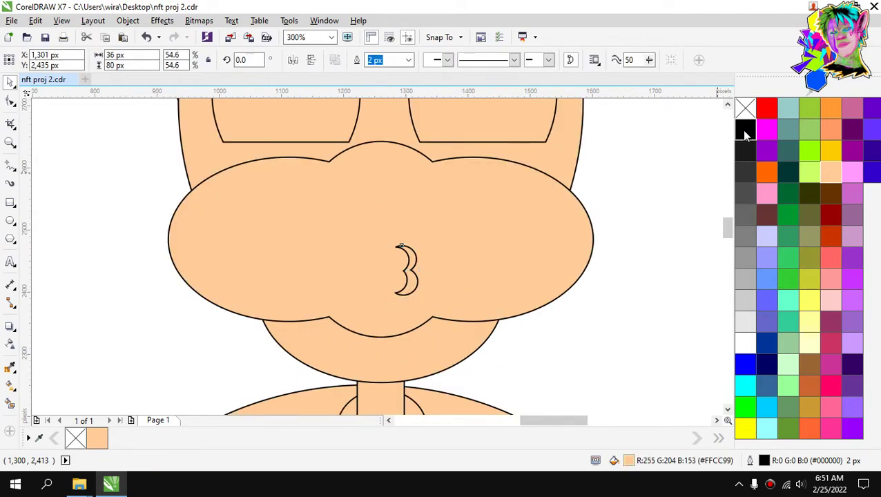
click(745, 131)
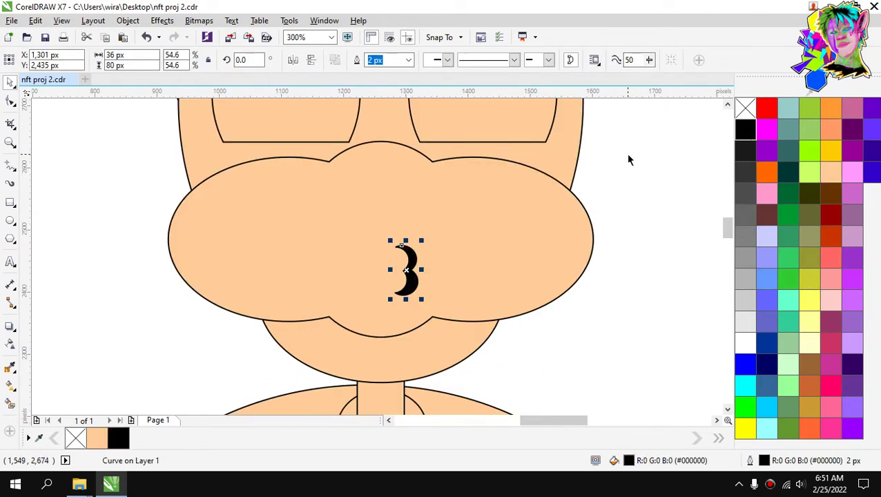
click(628, 156)
click(410, 256)
click(410, 60)
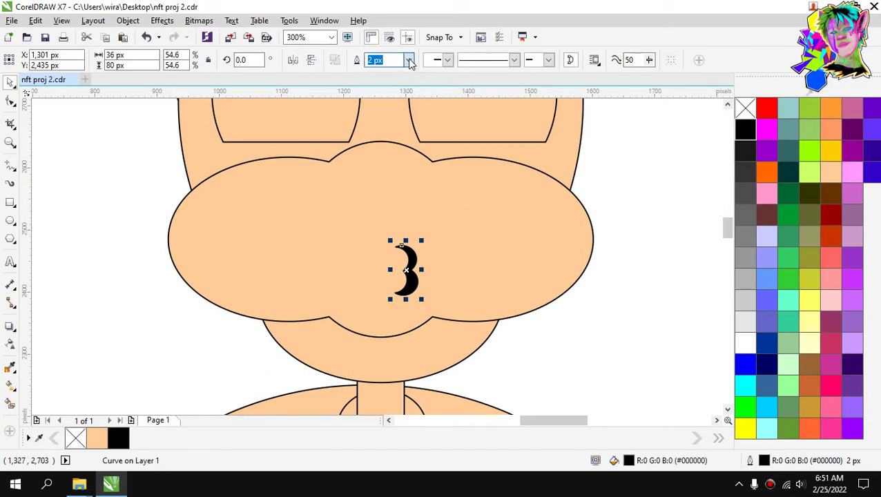
click(399, 81)
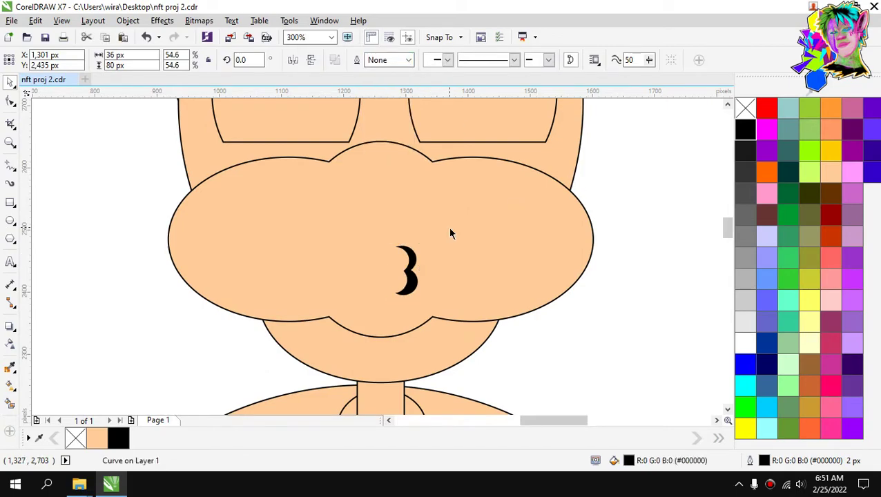
scroll(445, 235, down, 3)
scroll(441, 240, up, 3)
Stretch the mouth wider and taller to about 59 by 92 px.
scroll(440, 241, up, 1)
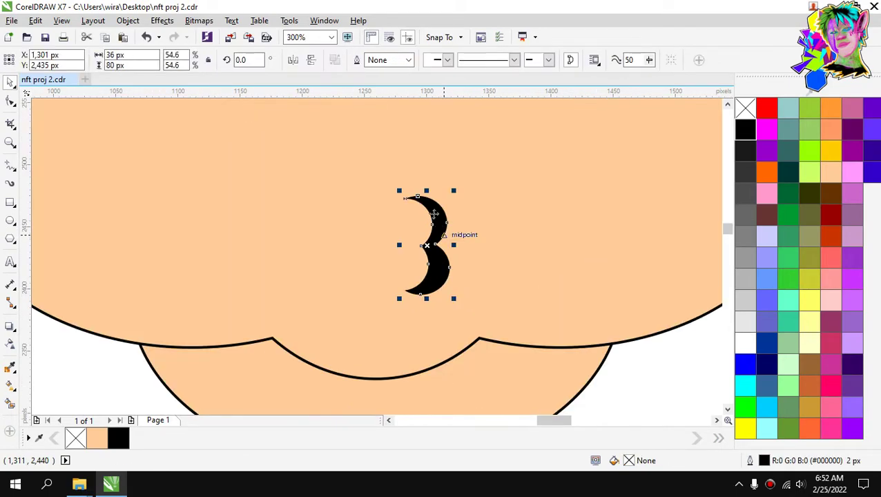
drag(427, 192, 468, 155)
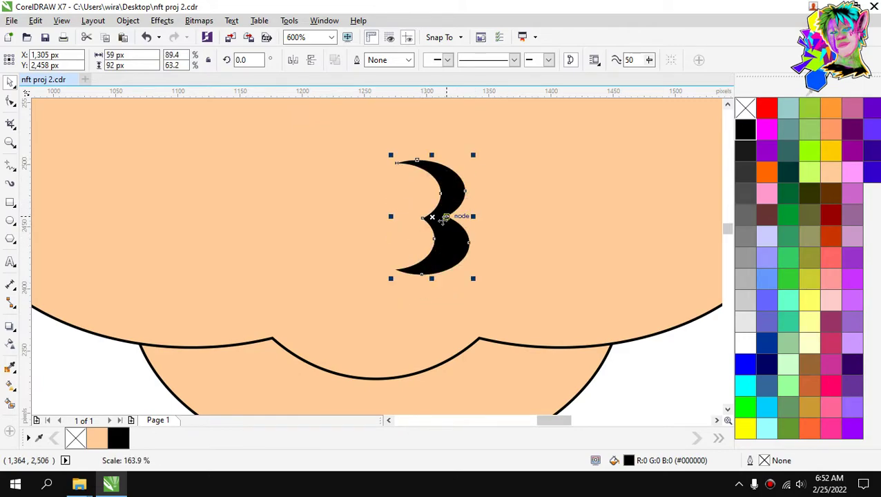
scroll(446, 220, down, 2)
scroll(435, 228, up, 1)
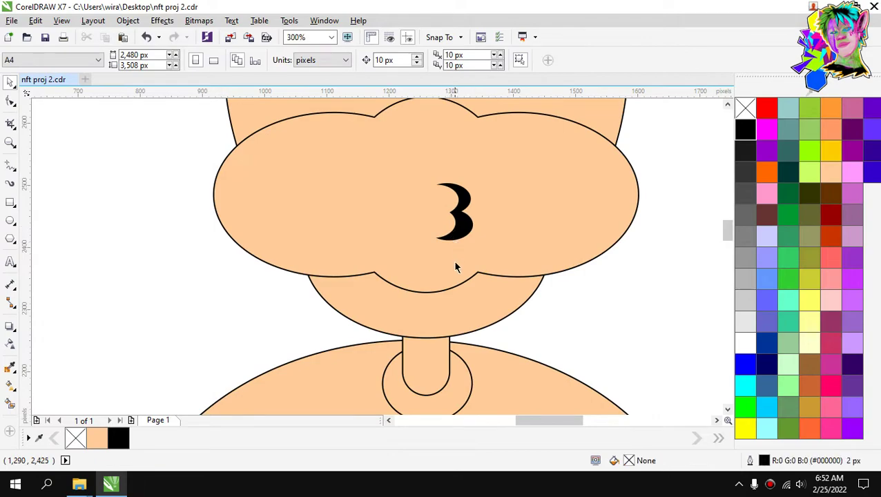
Nudge the muzzle shape down by two 10 px increments.
click(455, 260)
key(Down)
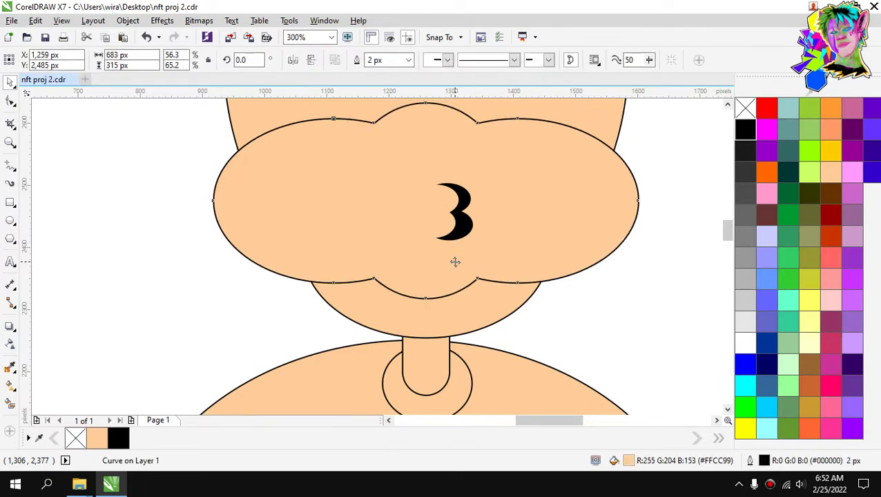
key(Down)
click(651, 180)
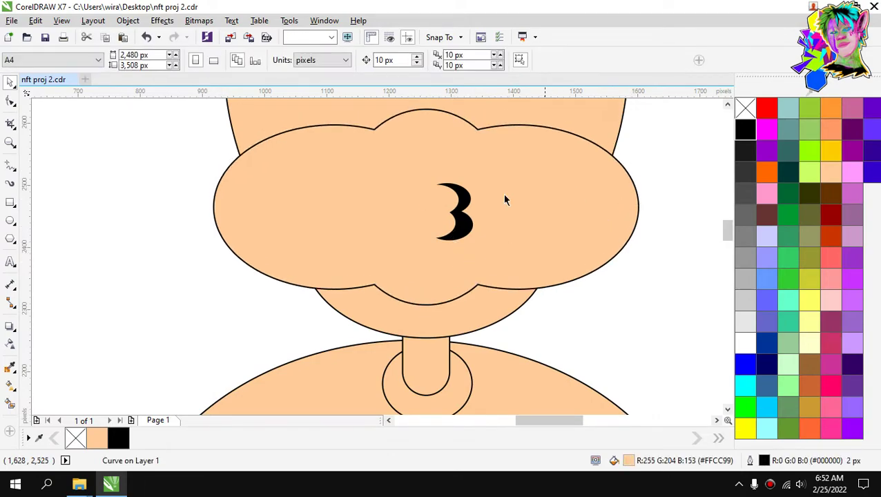
Move the mouth down to about X 1,305 px and Y 2,438 px on the lowered muzzle.
drag(467, 210, 468, 219)
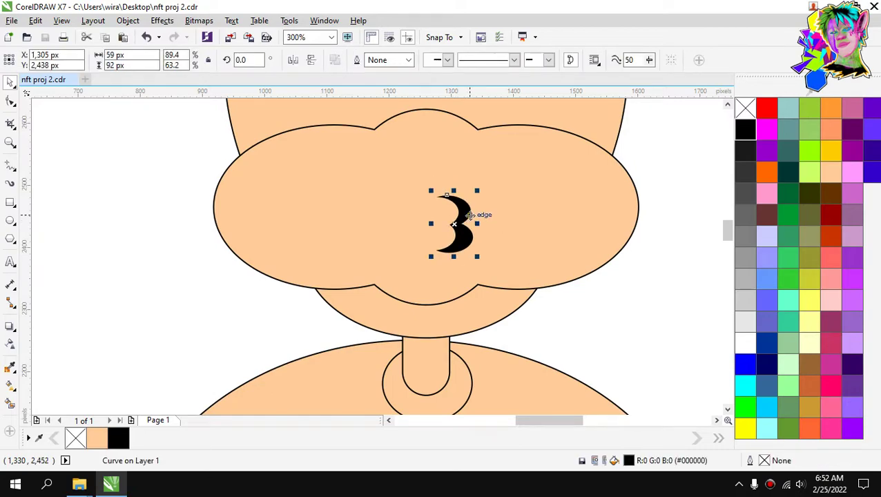
scroll(470, 216, down, 1)
key(Escape)
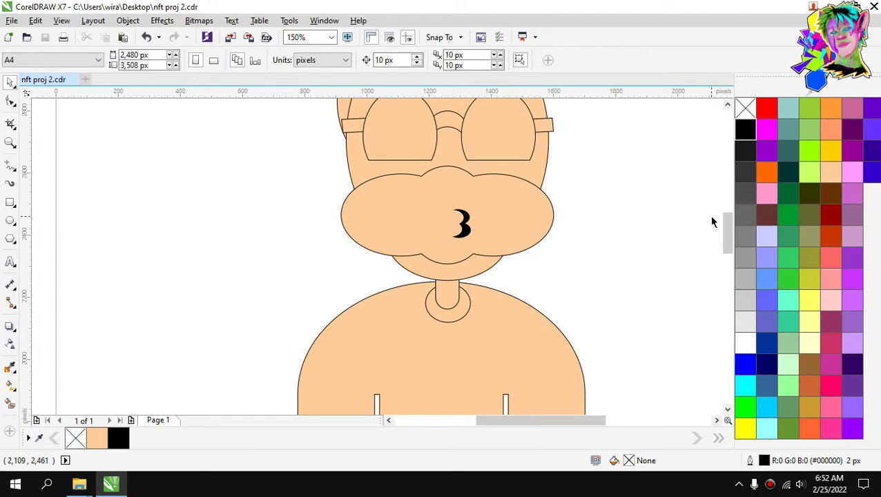
scroll(618, 188, down, 2)
scroll(612, 172, up, 2)
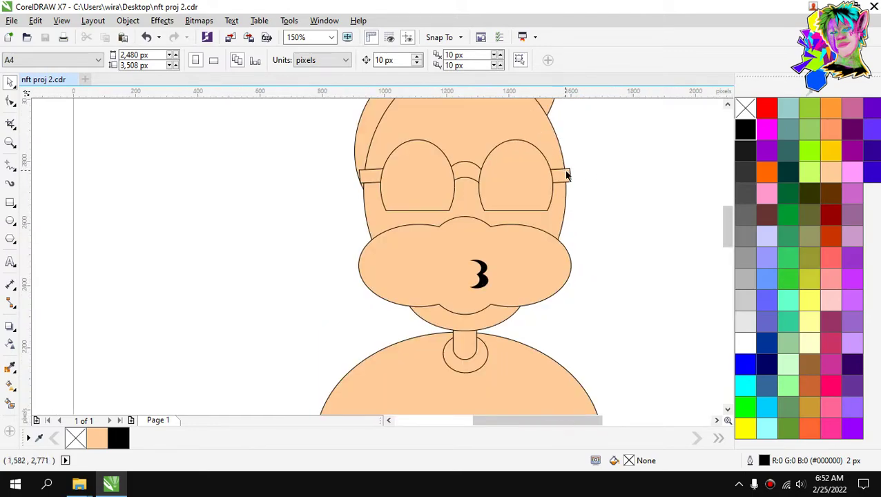
Round all four corners of the glasses' left side arm with a 16 px radius.
scroll(556, 176, up, 1)
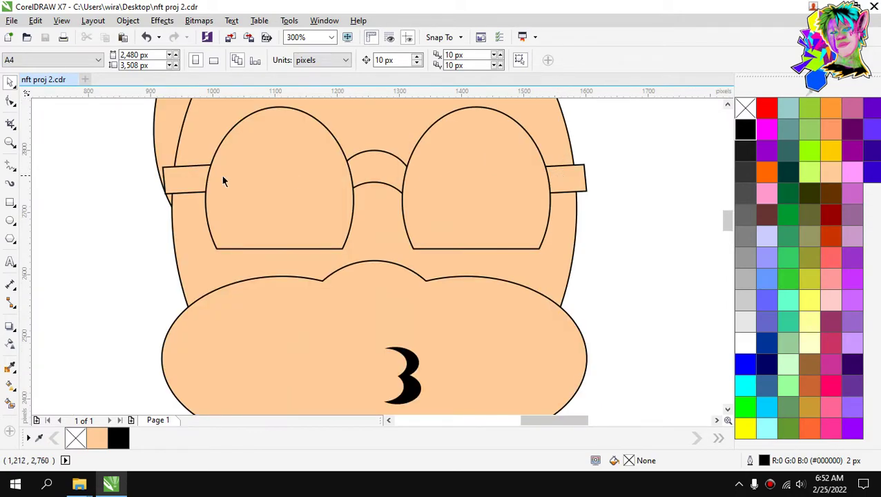
click(189, 178)
scroll(533, 204, down, 3)
scroll(535, 203, up, 1)
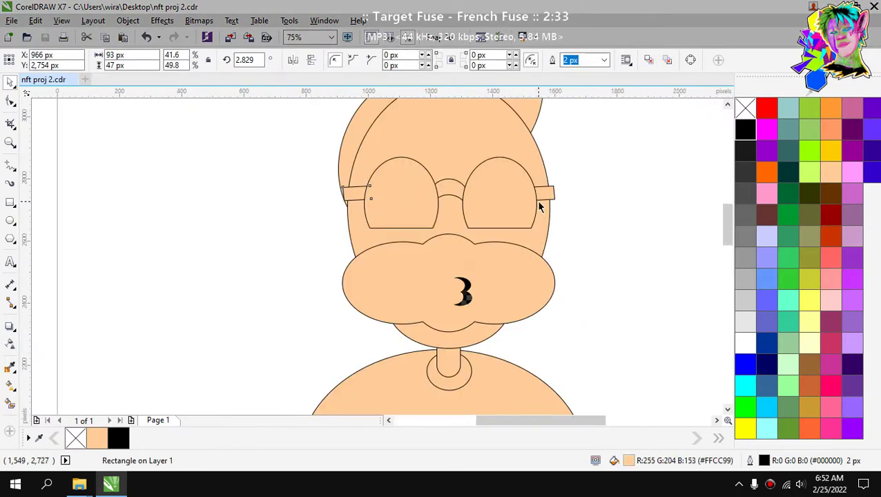
scroll(355, 193, up, 3)
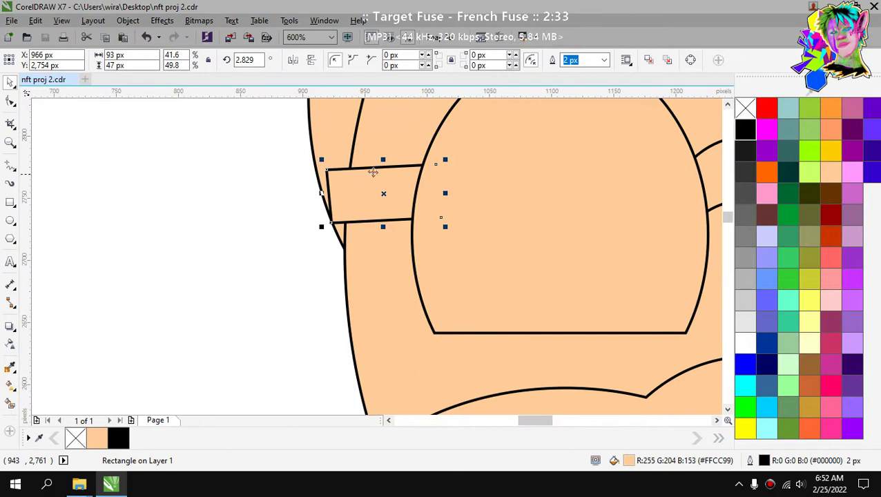
drag(515, 69, 516, 67)
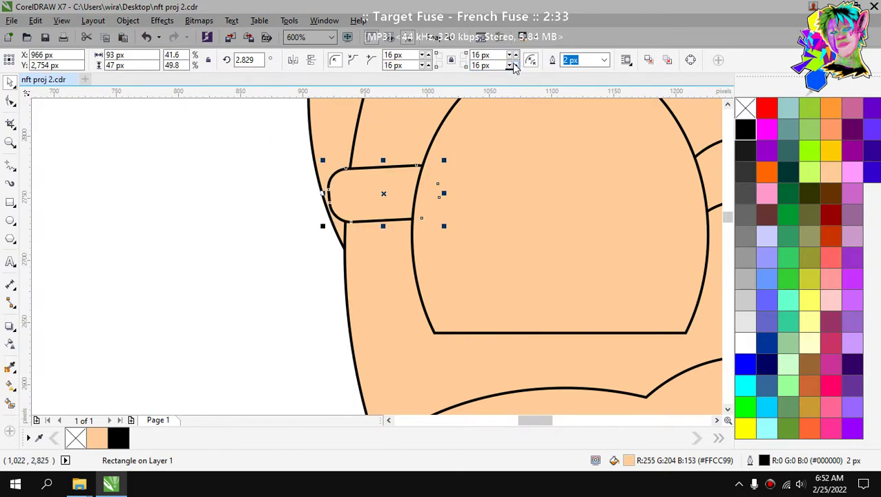
click(262, 239)
scroll(483, 207, down, 3)
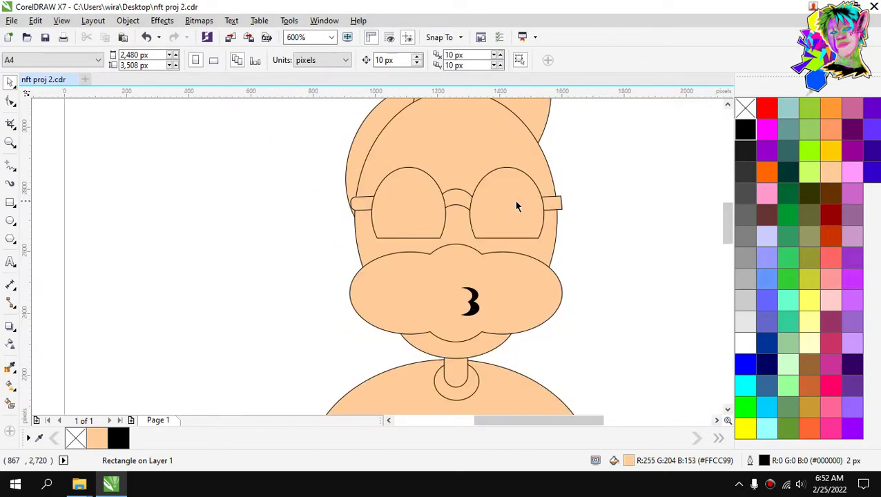
Replace the square right glasses arm with a copy of the rounded left arm at about X 1,552 px and Y 2,768 px.
scroll(516, 206, up, 2)
click(584, 207)
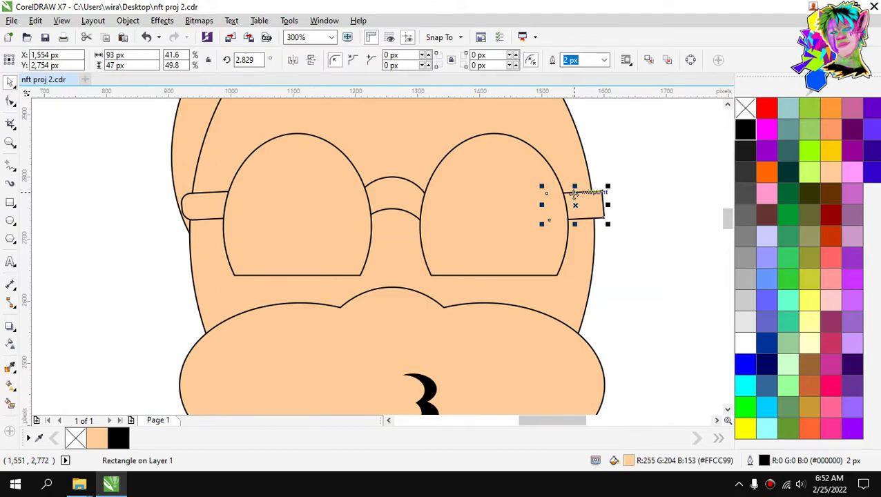
key(Delete)
click(206, 206)
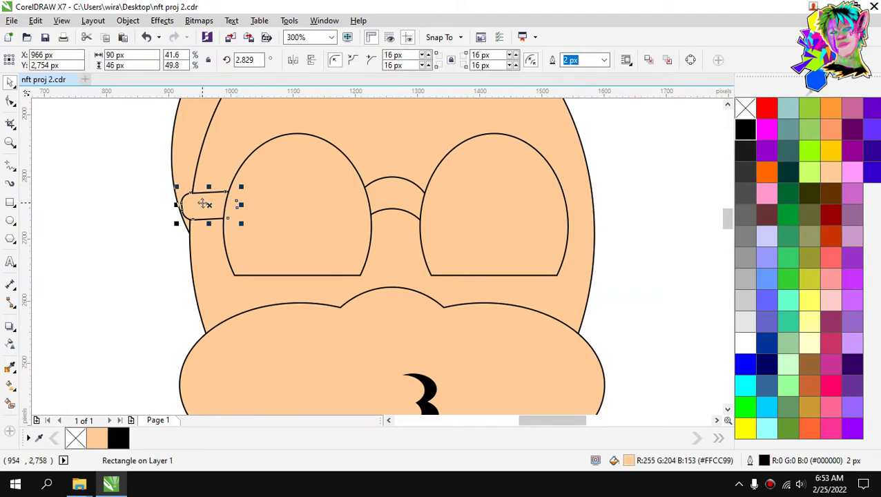
drag(206, 204, 590, 189)
scroll(593, 198, up, 1)
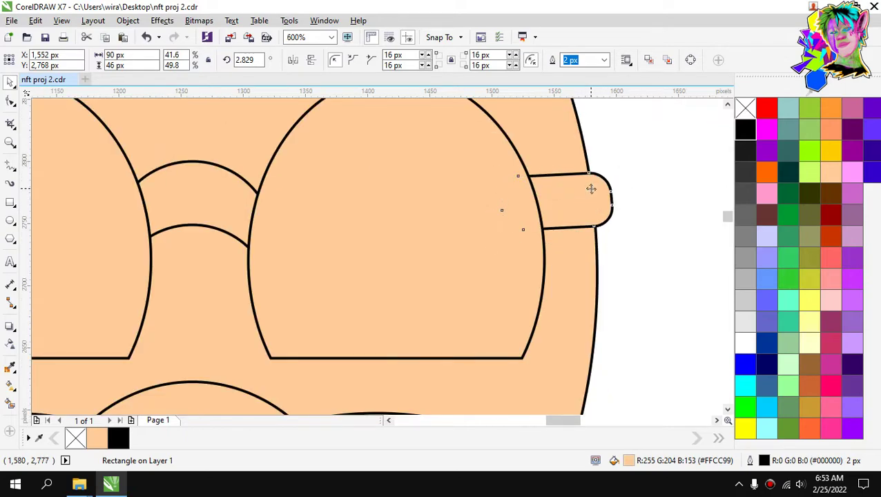
click(648, 175)
scroll(647, 175, down, 1)
Align the two rounded glasses arms along their bottom edges.
click(591, 195)
shift+click(204, 205)
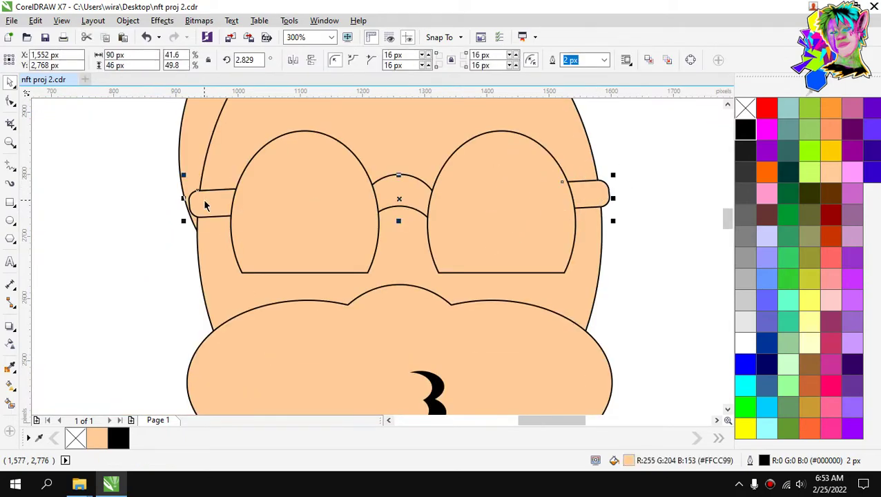
click(621, 60)
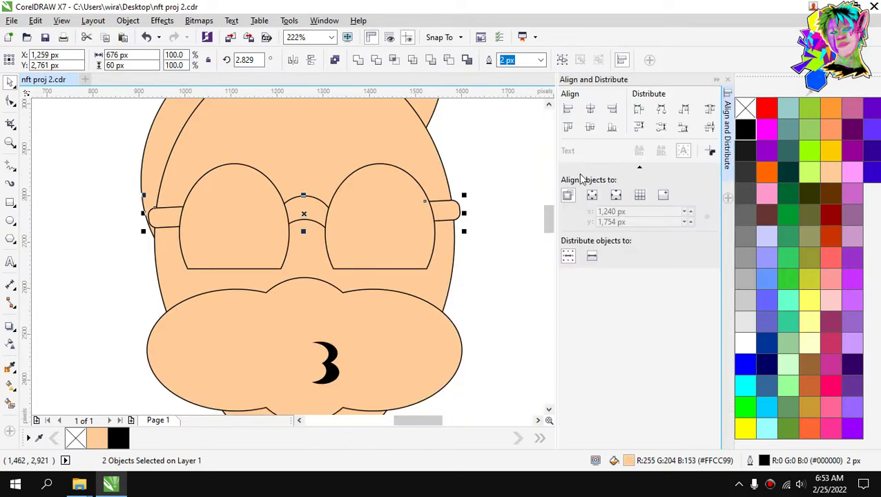
click(611, 127)
click(726, 81)
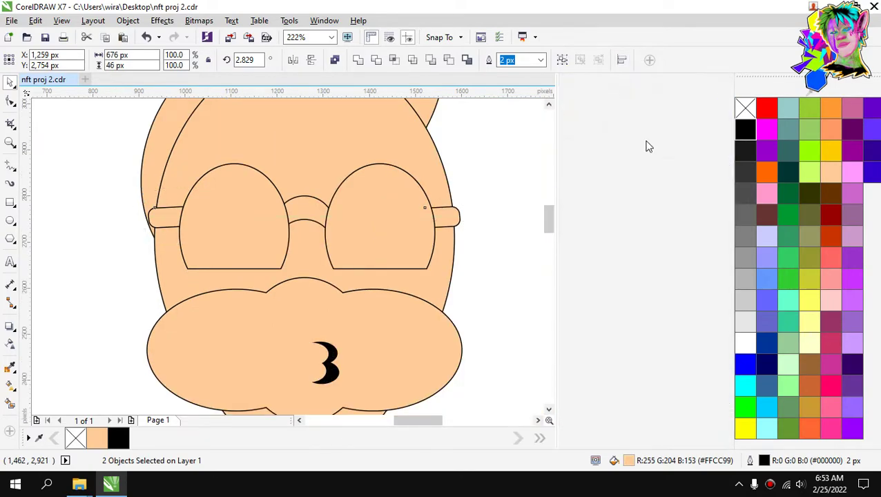
scroll(591, 167, up, 1)
key(Escape)
Check the proportions of the glasses, mouth, neck and torso across the whole character.
scroll(456, 180, down, 3)
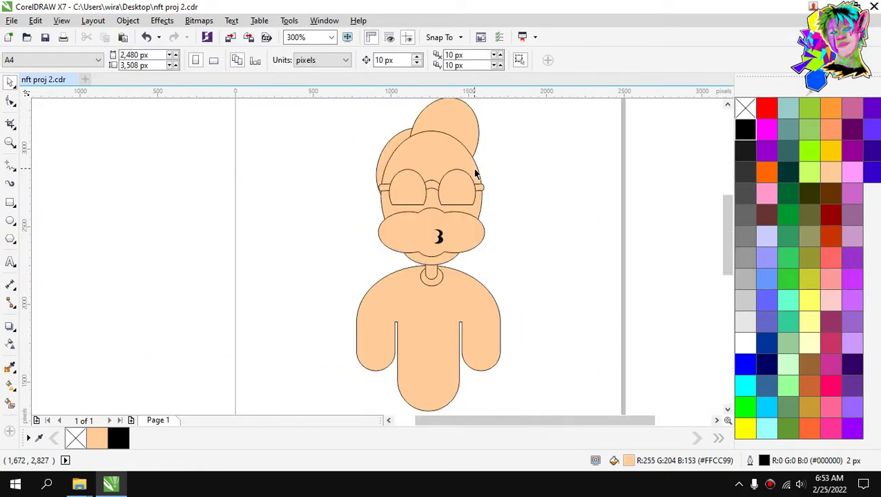
scroll(470, 172, up, 1)
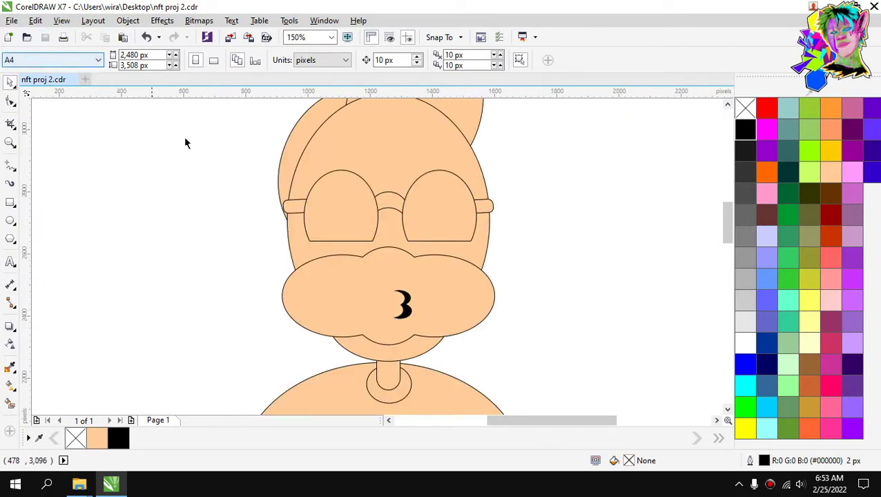
scroll(375, 199, down, 3)
scroll(387, 208, up, 1)
scroll(386, 208, up, 1)
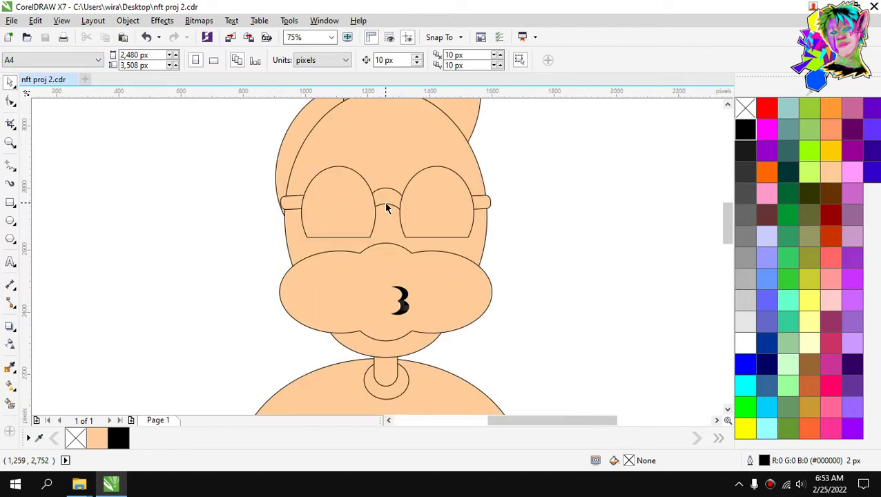
scroll(381, 176, down, 1)
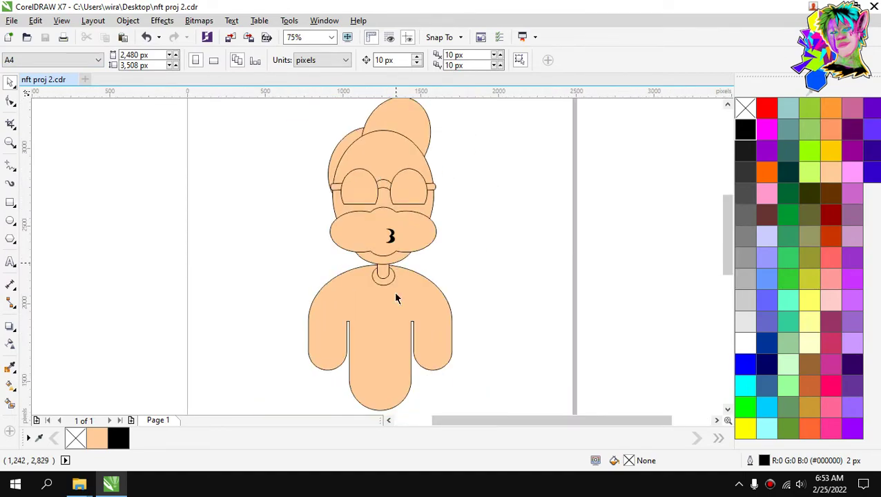
scroll(380, 315, up, 1)
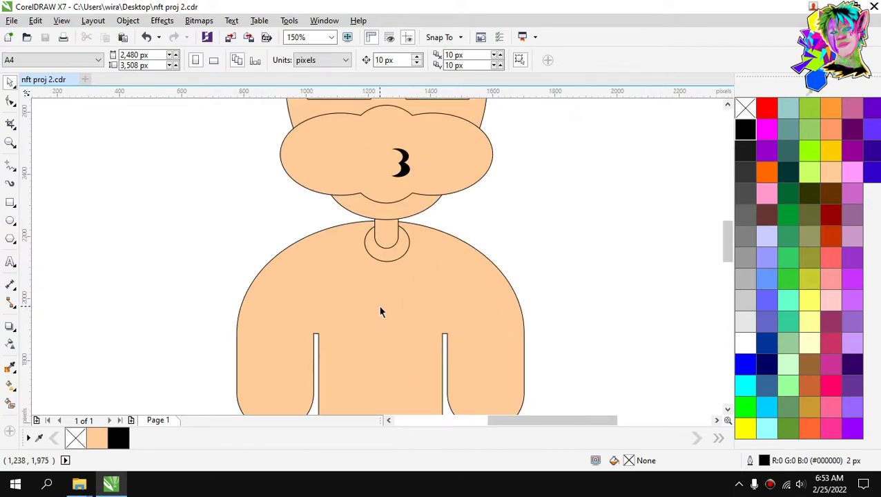
scroll(377, 305, down, 1)
click(430, 188)
scroll(430, 186, up, 1)
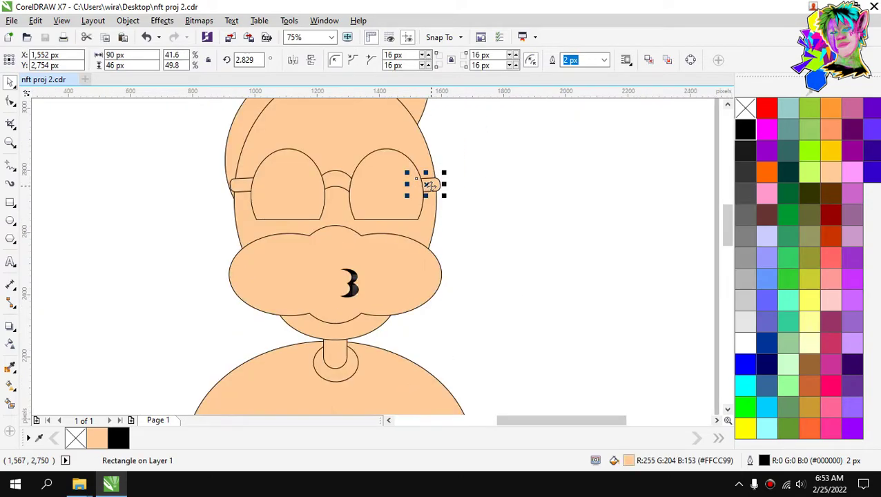
key(ctrl+d)
drag(429, 187, 363, 388)
scroll(387, 340, down, 2)
scroll(388, 340, up, 2)
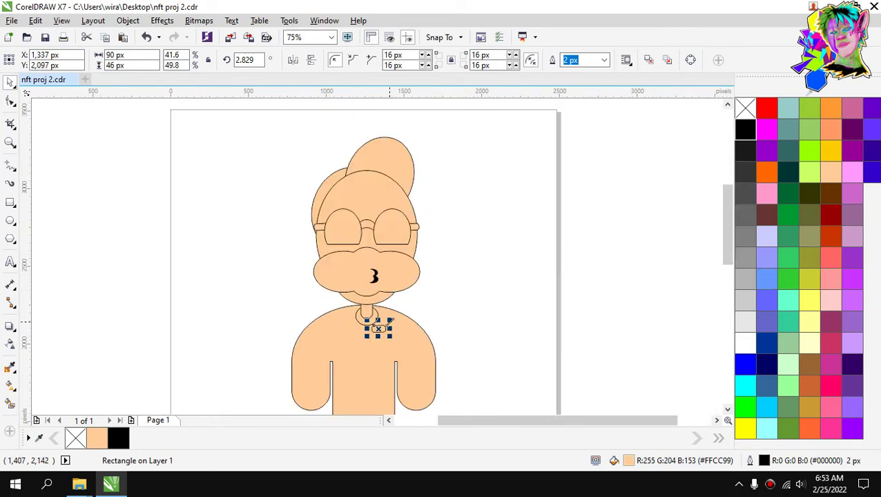
drag(391, 328, 452, 330)
scroll(421, 334, up, 2)
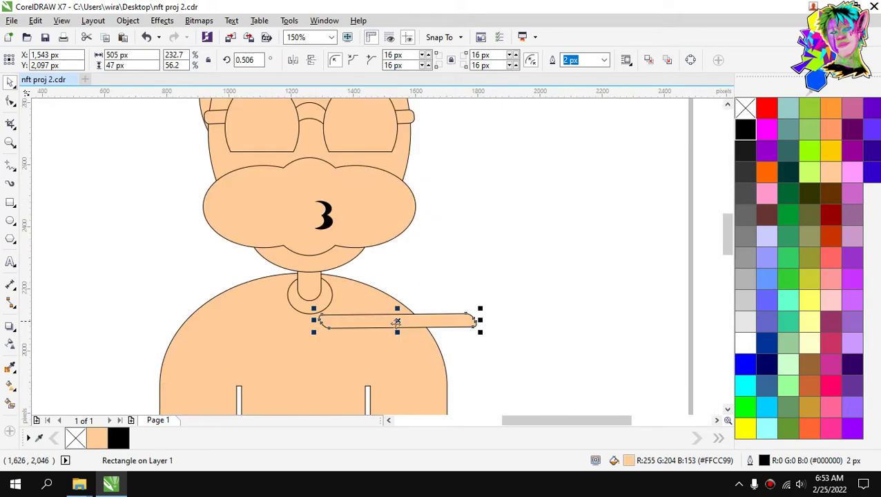
drag(397, 333, 395, 346)
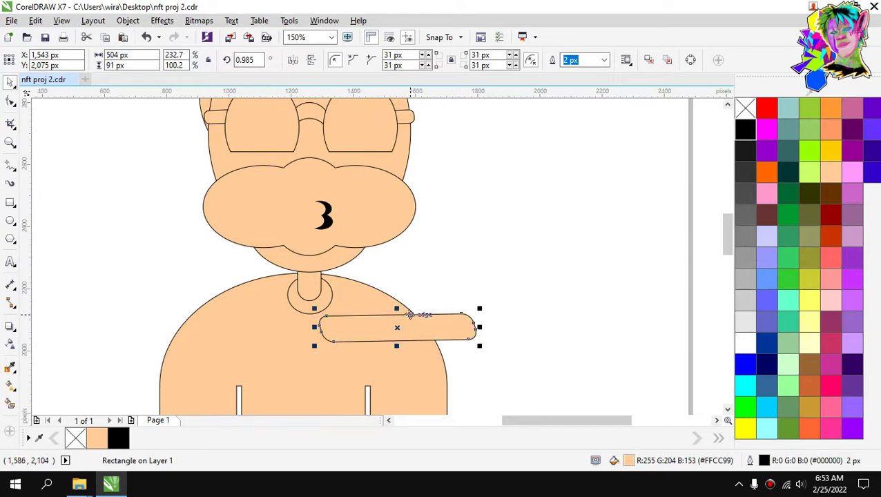
key(Delete)
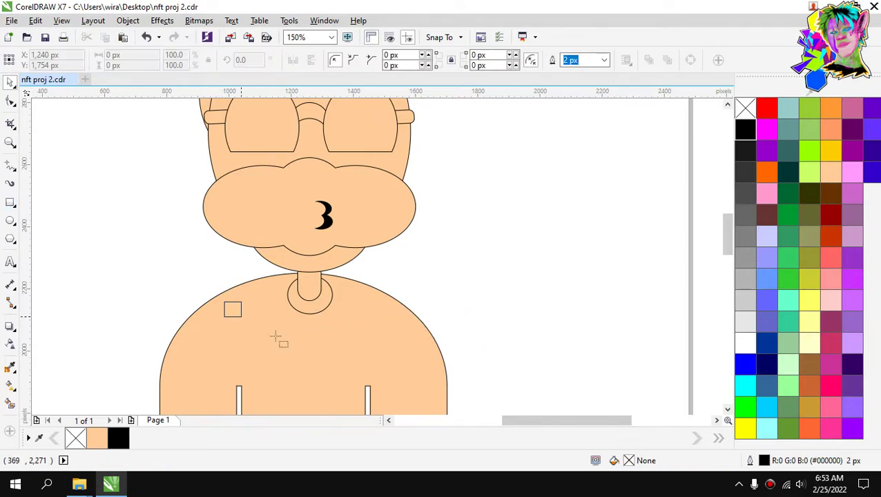
Draw a rectangle about 794 by 131 px across the upper chest and round its corners to 62 px.
mouse_move(223, 301)
mouse_down()
mouse_move(450, 359)
mouse_move(472, 342)
mouse_up()
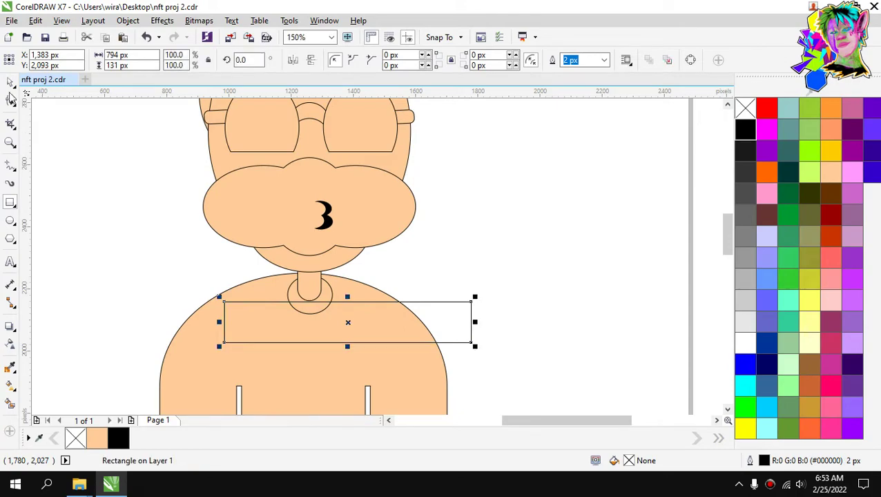
drag(423, 67, 424, 58)
scroll(446, 255, down, 2)
scroll(433, 212, up, 1)
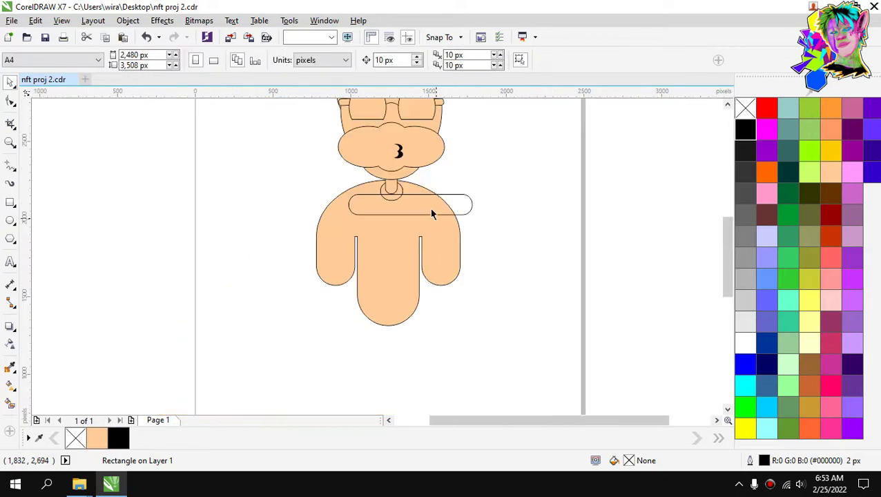
Reduce the rounded chest band's height to about 93 px and move it to about X 1,341 px and Y 1,988 px.
click(421, 202)
scroll(408, 234, up, 2)
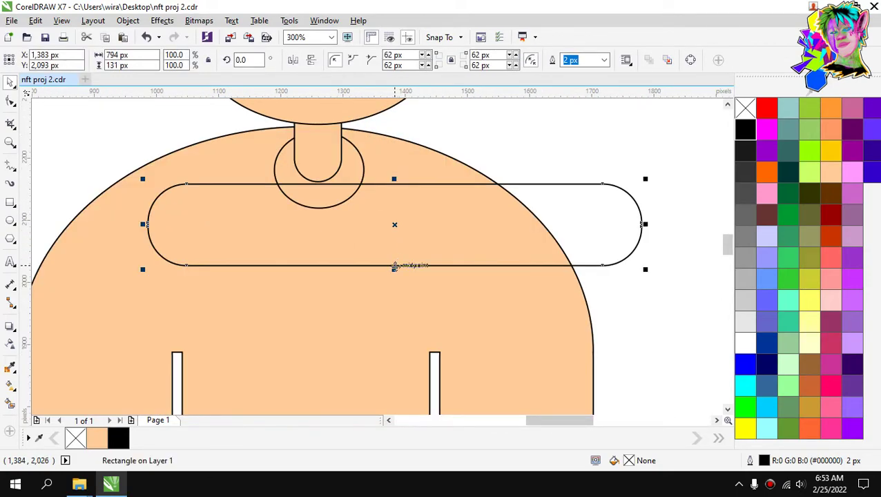
drag(394, 268, 414, 319)
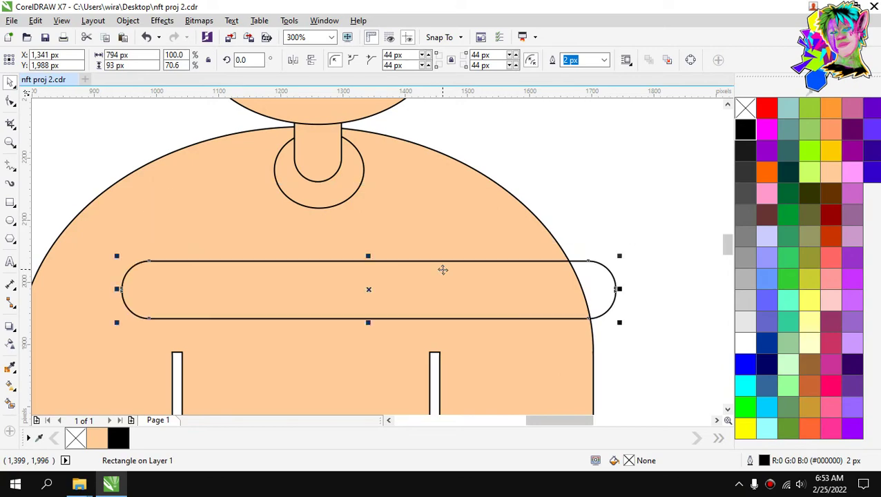
Rotate the chest band to about 40.7° so that it runs diagonally up to the right shoulder.
click(459, 262)
drag(617, 257, 501, 141)
scroll(492, 176, down, 1)
click(532, 181)
scroll(454, 202, up, 1)
scroll(350, 290, down, 2)
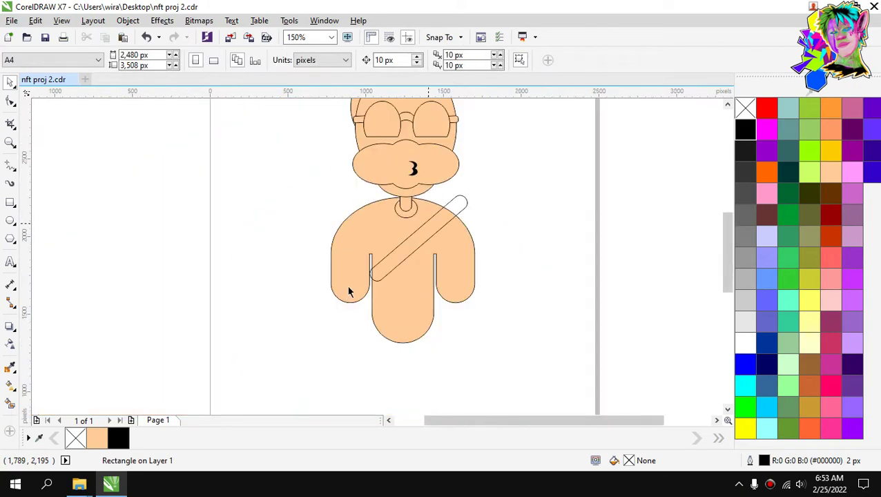
Move the diagonal band down to about X 1,288 px and Y 1,913 px on the torso.
scroll(394, 252, up, 1)
scroll(424, 239, up, 1)
drag(424, 239, 391, 304)
scroll(391, 305, down, 1)
drag(499, 211, 497, 197)
scroll(497, 198, up, 1)
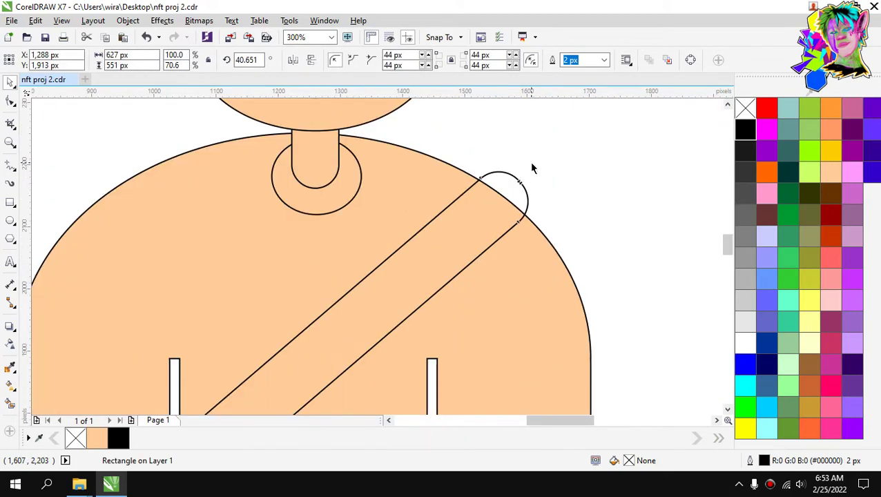
Rotate the diagonal band further to about 45.4°.
click(531, 164)
click(512, 196)
click(512, 188)
drag(531, 168, 517, 152)
click(519, 163)
scroll(422, 202, down, 1)
scroll(429, 204, up, 1)
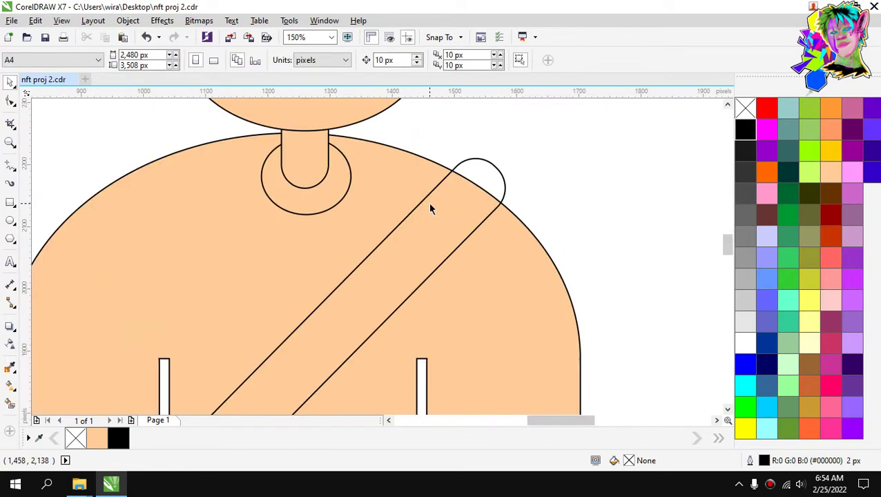
Enlarge the diagonal band to about 638 by 646 px and position it at about X 1,299 px and Y 1,843 px across the torso.
click(437, 207)
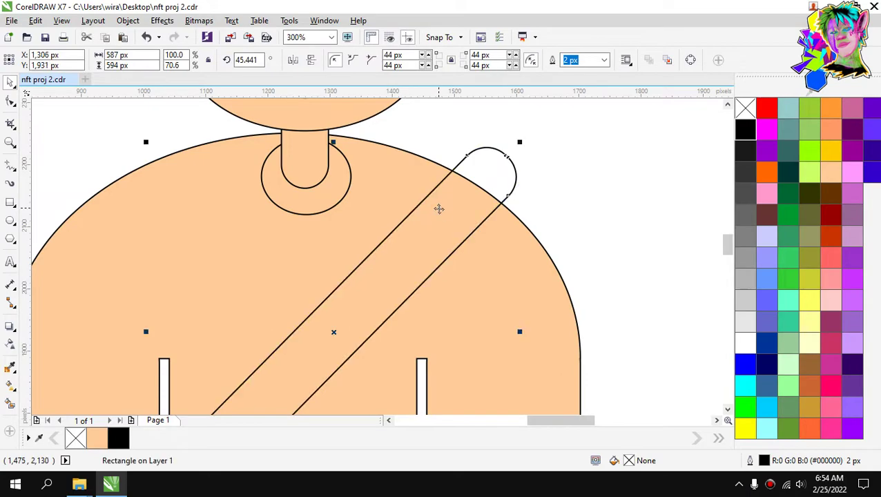
scroll(441, 207, down, 2)
scroll(447, 207, down, 1)
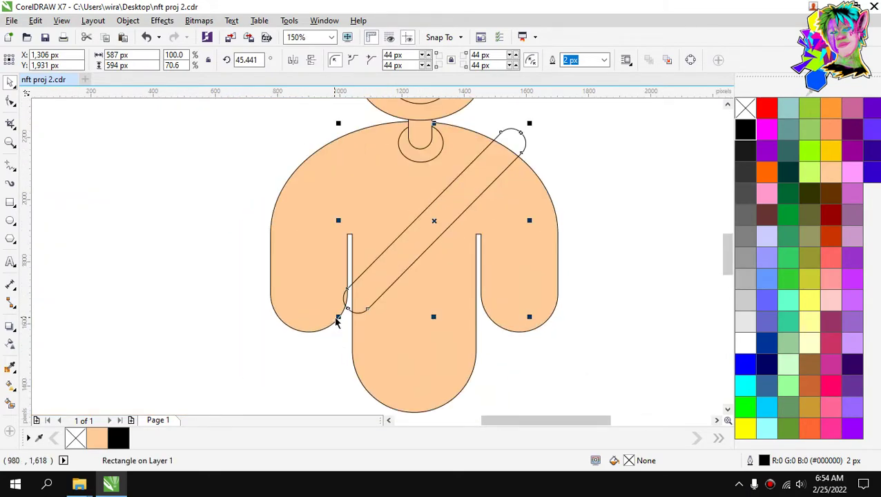
drag(338, 317, 333, 322)
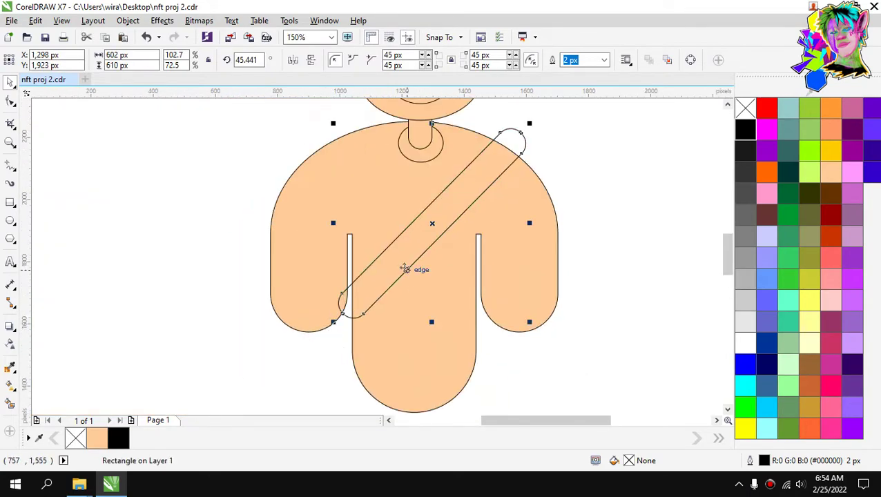
drag(403, 267, 397, 295)
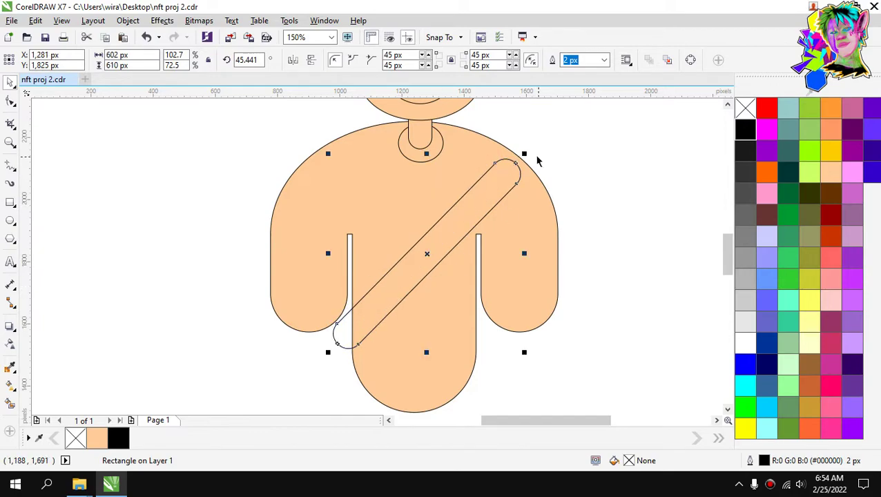
drag(526, 151, 541, 145)
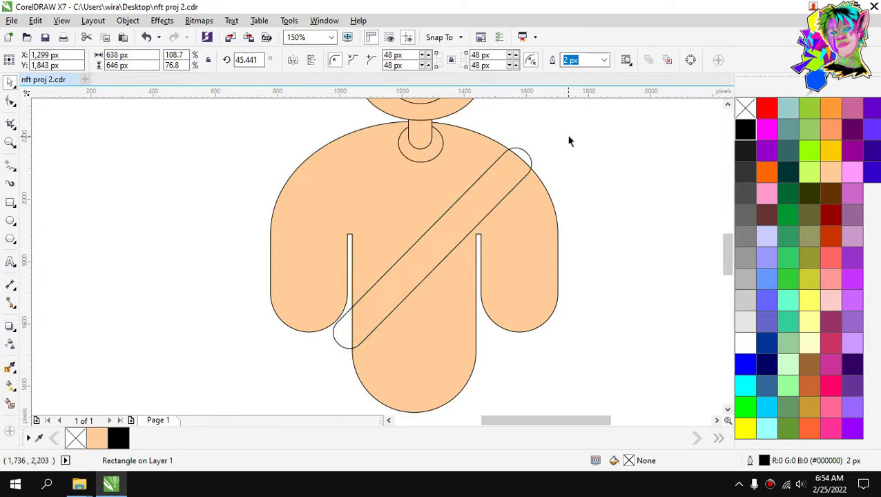
click(569, 141)
scroll(382, 308, up, 1)
scroll(383, 308, down, 1)
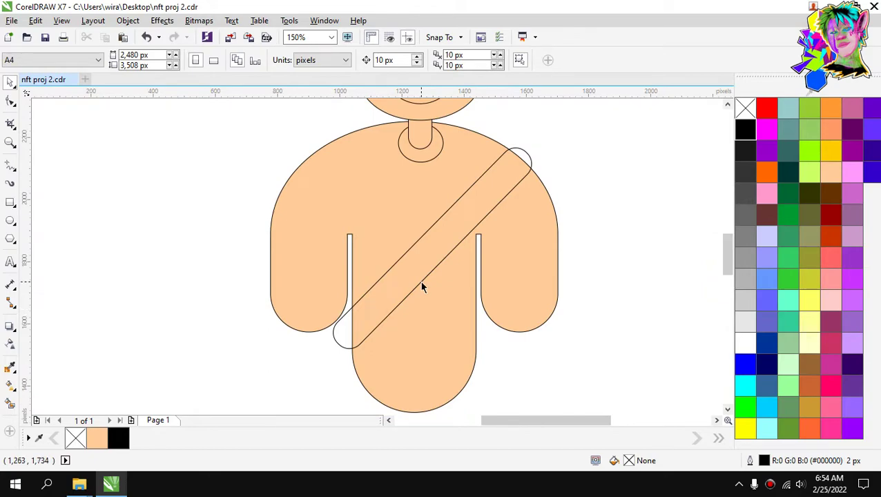
scroll(421, 280, down, 1)
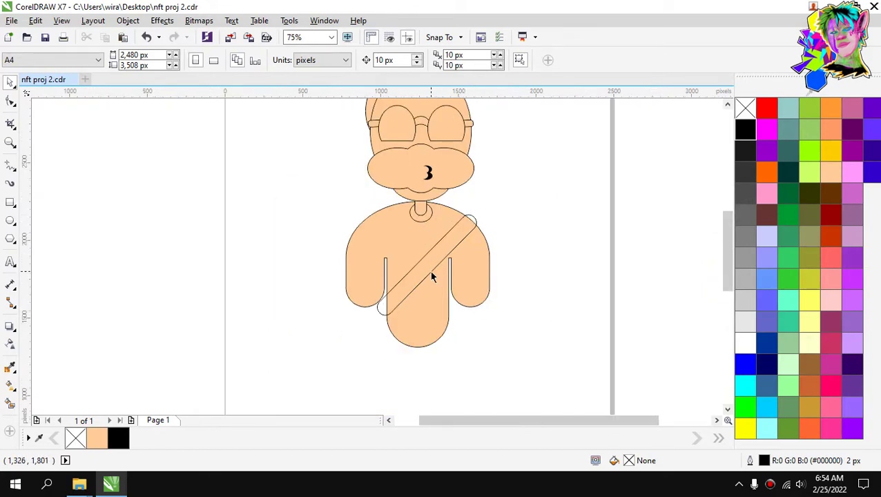
Rotate the diagonal strap further to about 57.4° so that it rises more steeply toward the right shoulder.
click(462, 224)
scroll(459, 228, up, 1)
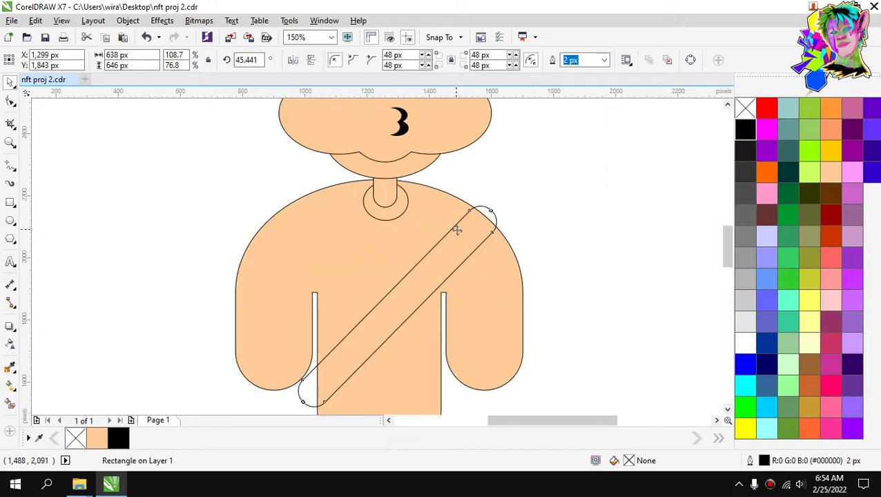
click(457, 230)
drag(500, 203, 476, 194)
key(Escape)
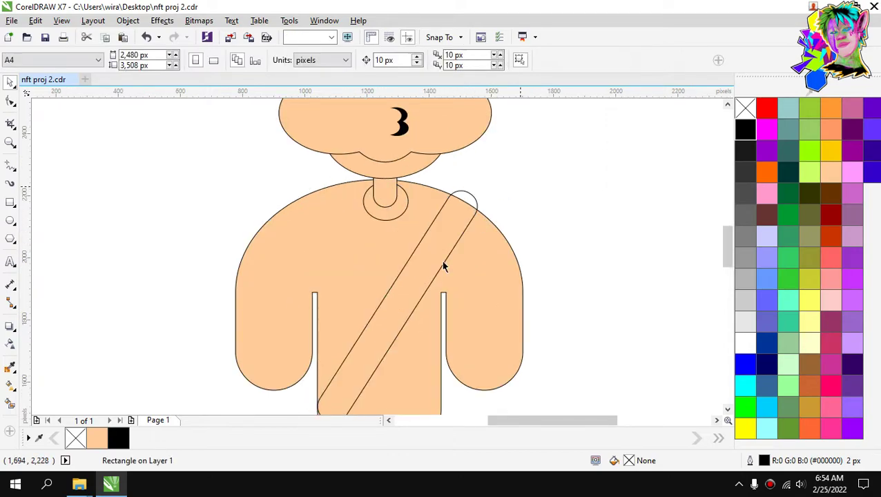
Shift the strap back over the torso and enlarge it to about 533 by 773 px at X 1,231 px and Y 1,886 px.
click(355, 347)
mouse_move(354, 343)
mouse_down()
mouse_move(337, 329)
mouse_move(352, 329)
mouse_up()
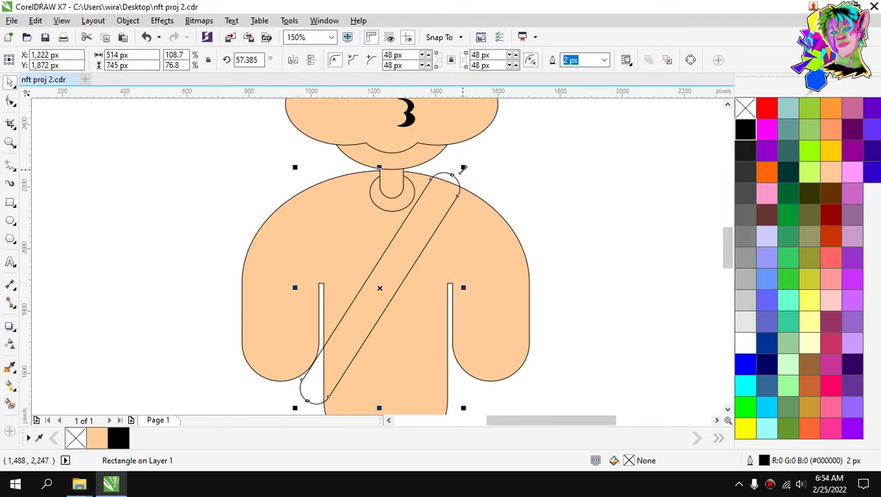
drag(463, 167, 471, 160)
click(508, 169)
scroll(447, 233, down, 1)
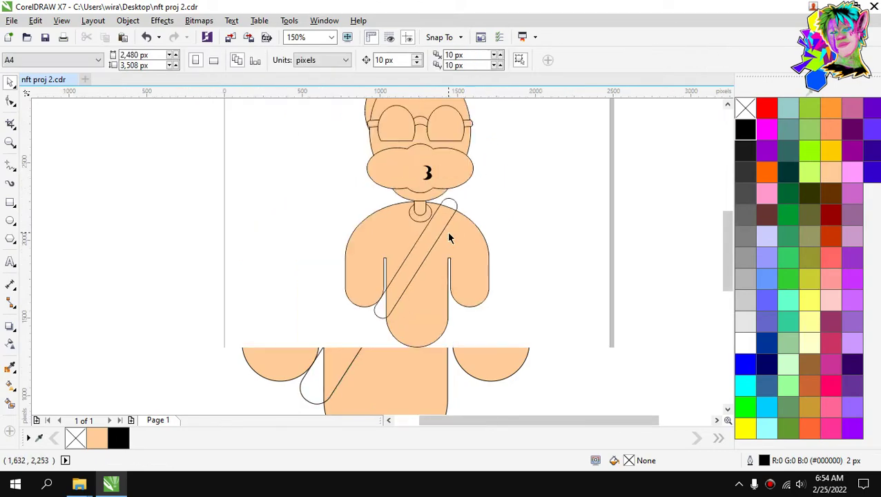
Fill the diagonal strap with the body's skin colour and save the drawing.
click(437, 222)
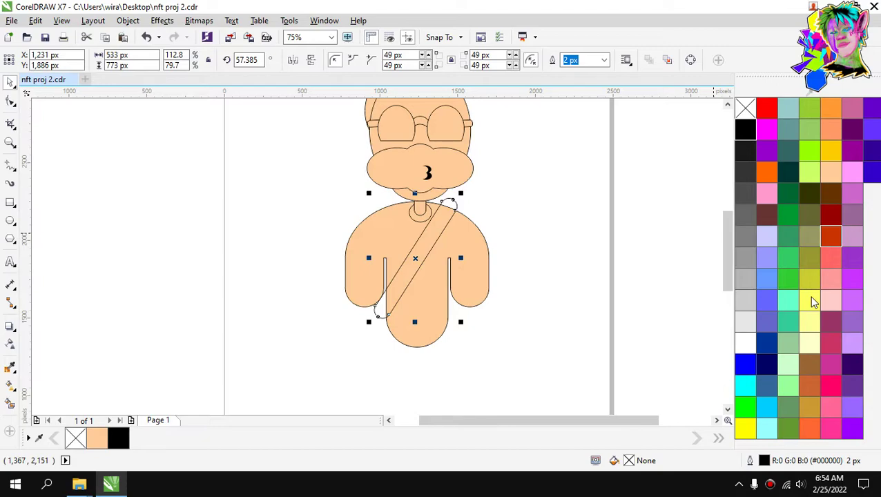
click(825, 178)
key(Escape)
scroll(445, 228, up, 1)
scroll(445, 228, down, 1)
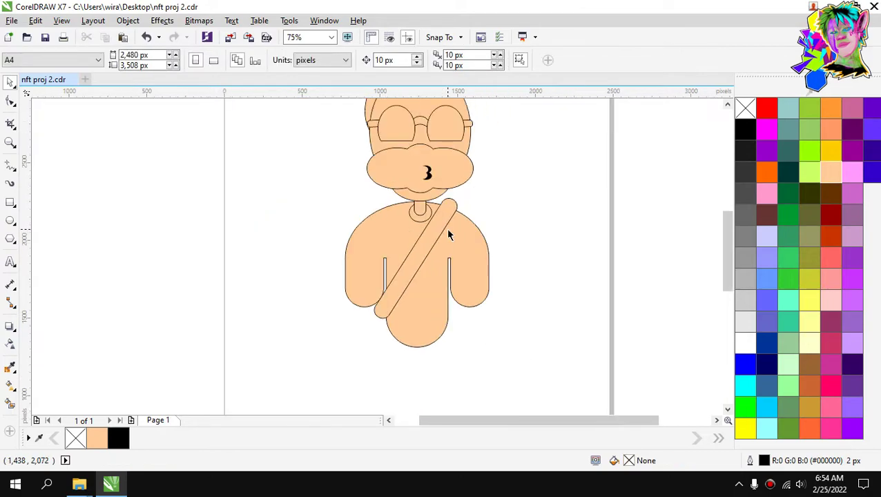
click(45, 37)
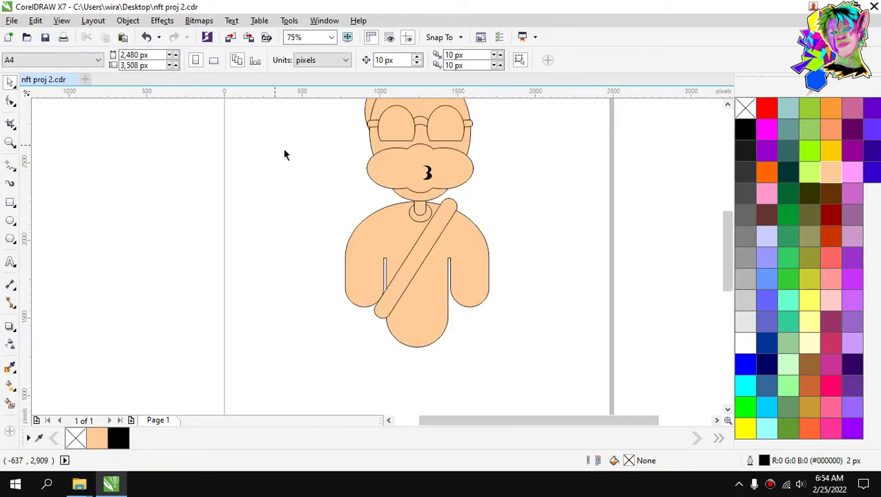
Draw a rectangle about 398 px wide across the torso's width, extending downward from the strap's lower end.
scroll(435, 304, down, 1)
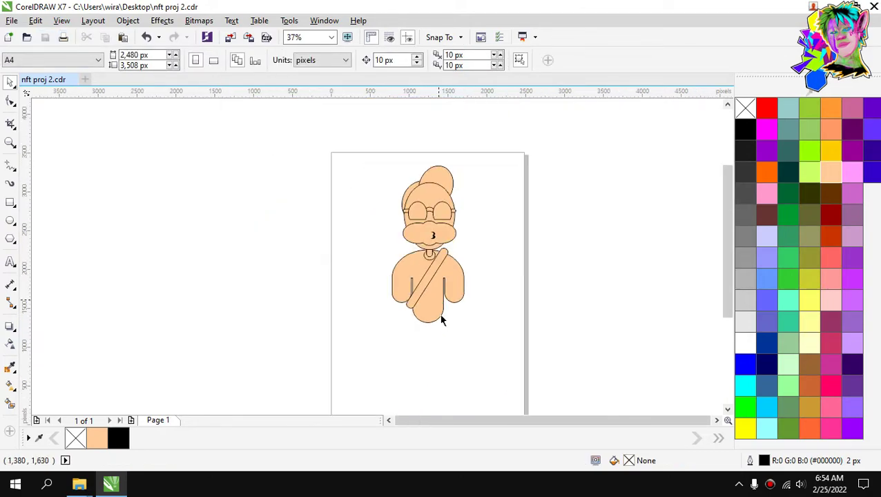
scroll(441, 315, up, 1)
scroll(436, 311, down, 1)
scroll(434, 307, up, 1)
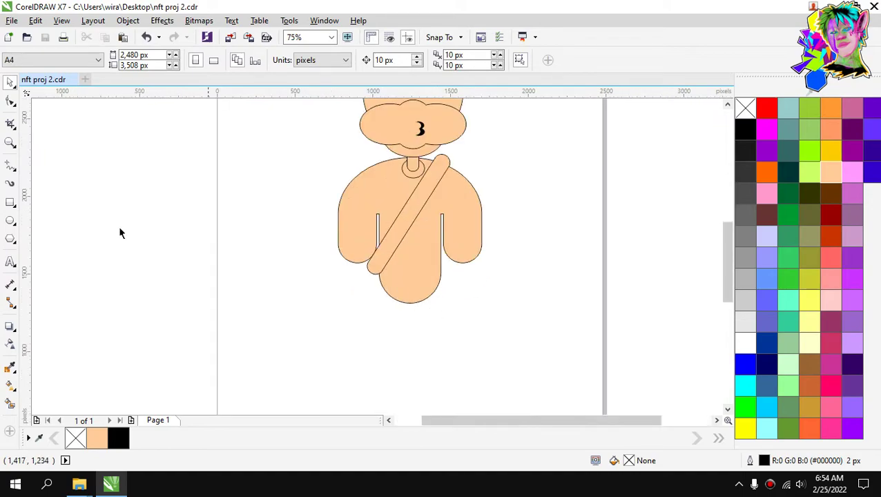
key(F6)
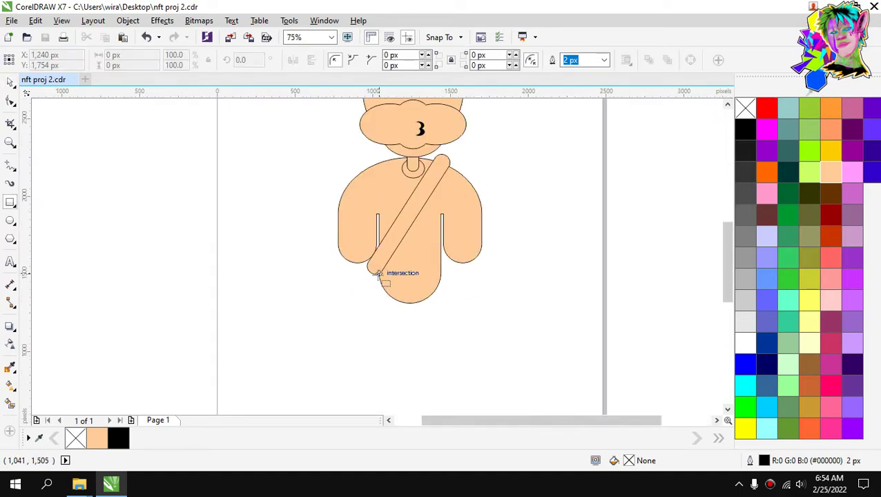
drag(379, 274, 461, 250)
click(10, 82)
scroll(424, 265, up, 2)
scroll(461, 250, down, 2)
Stretch the rectangle below the torso downward to a height of about 1,012 px.
click(444, 304)
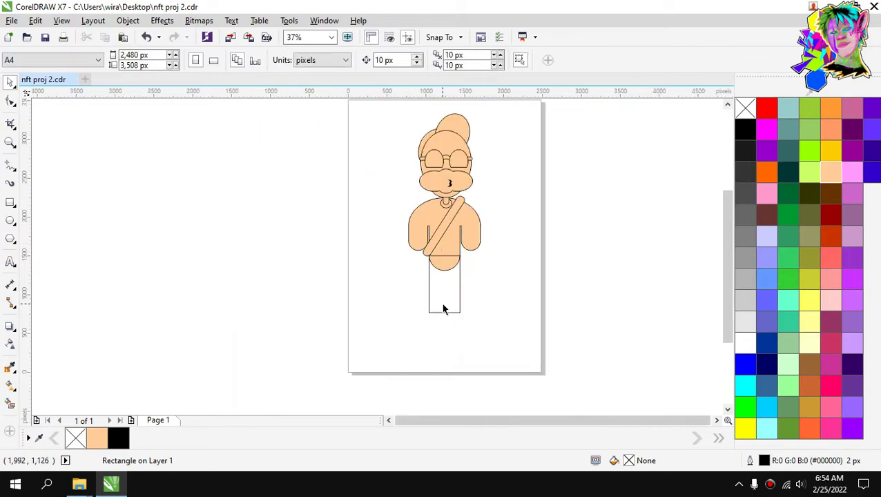
scroll(445, 302, up, 1)
click(444, 324)
drag(444, 326, 444, 369)
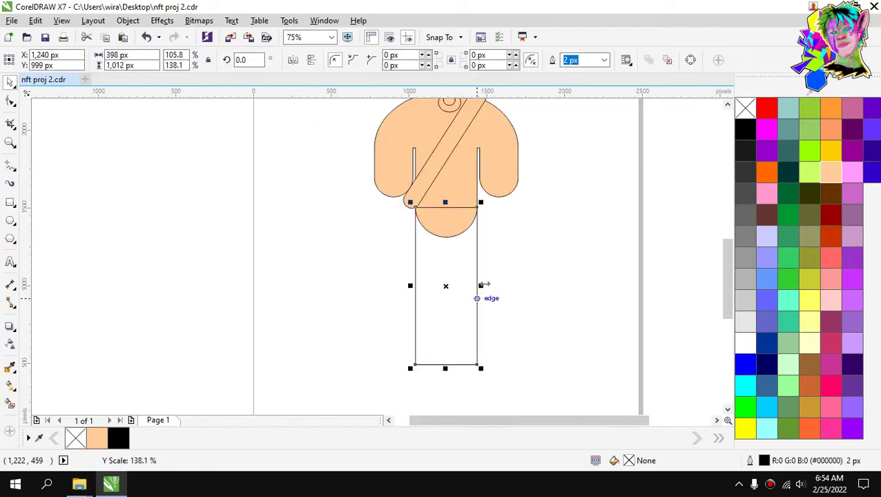
click(491, 274)
click(458, 241)
scroll(461, 242, up, 1)
scroll(460, 243, down, 1)
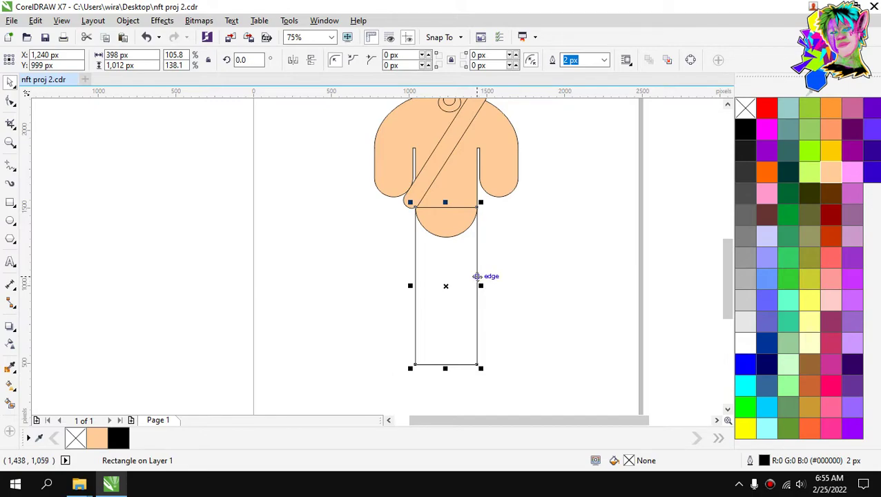
Fill the long rectangle below the torso with the skin colour #FFCC99.
click(457, 246)
scroll(458, 190, up, 1)
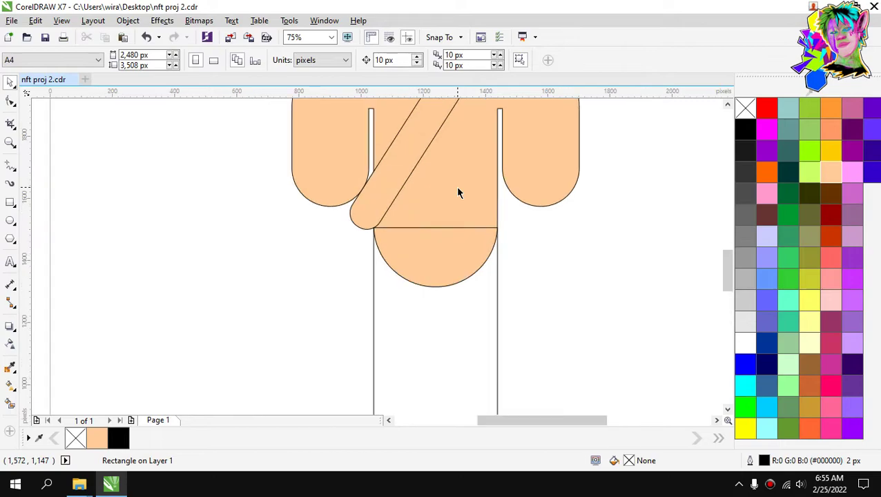
scroll(456, 211, down, 2)
scroll(469, 138, down, 2)
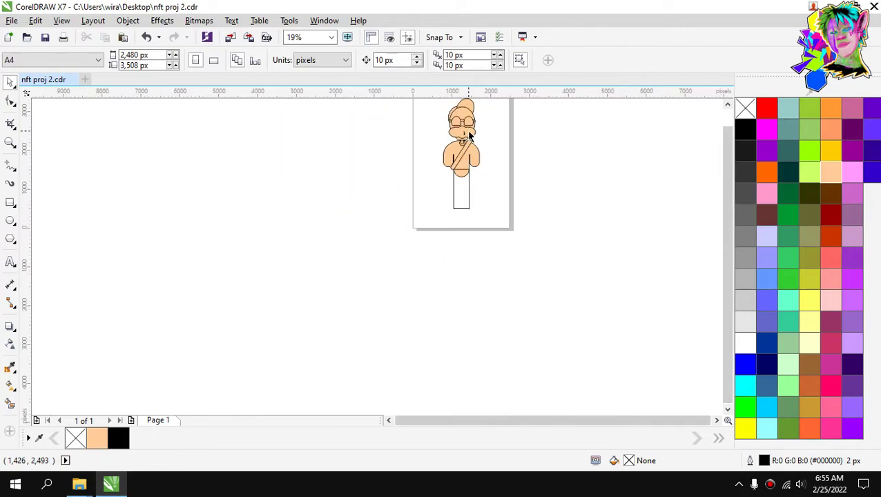
scroll(469, 135, up, 1)
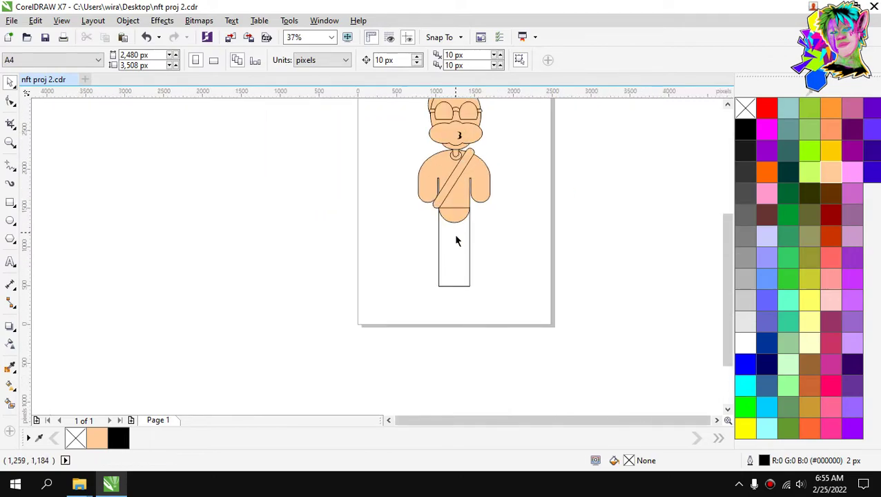
scroll(467, 201, up, 1)
click(445, 265)
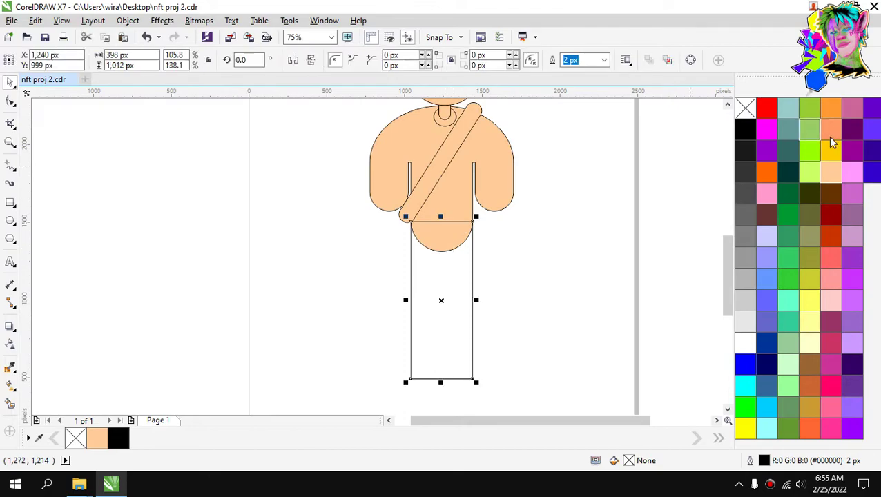
click(832, 173)
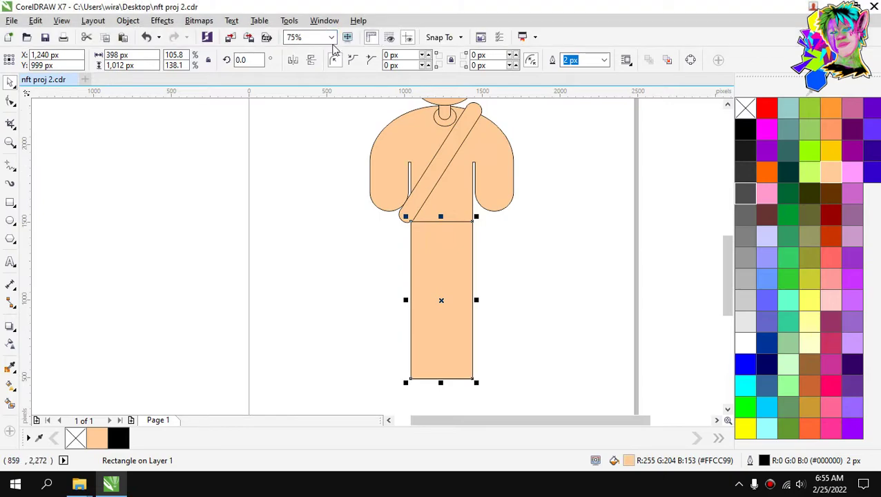
Convert the leg rectangle to curves, shift its bottom-left corner outward and bring its bottom-right corner to about X 1,149 px.
scroll(447, 335, down, 2)
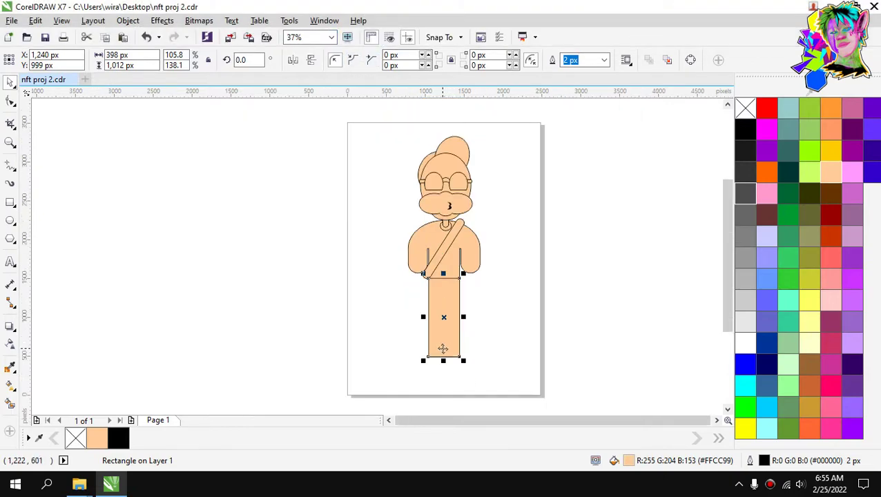
scroll(446, 349, up, 2)
click(690, 62)
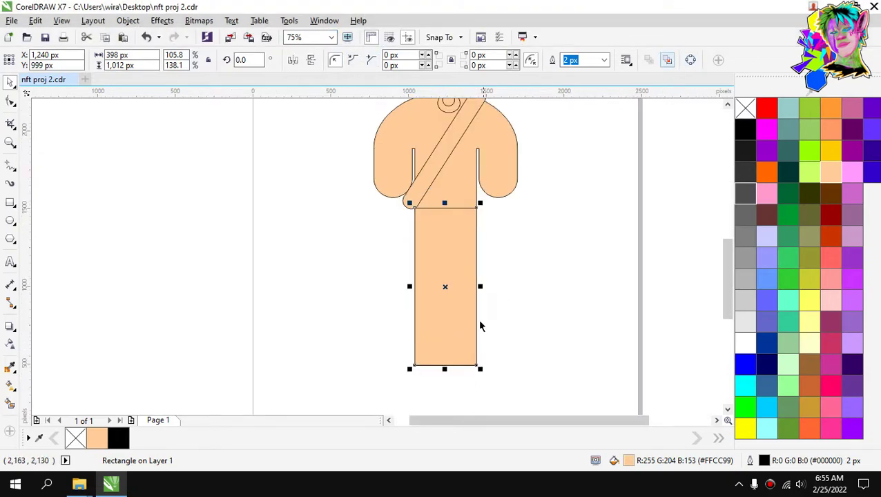
double_click(445, 342)
scroll(417, 378, up, 2)
drag(406, 323, 339, 323)
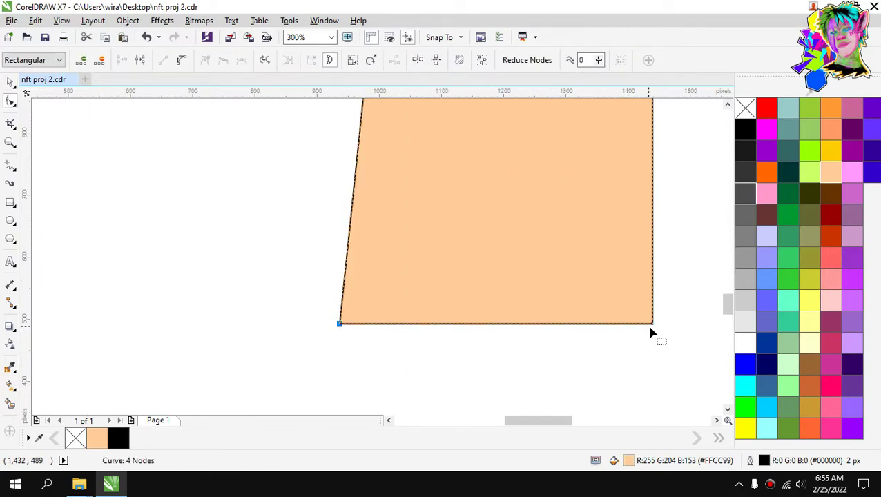
drag(650, 328, 471, 329)
scroll(473, 326, down, 1)
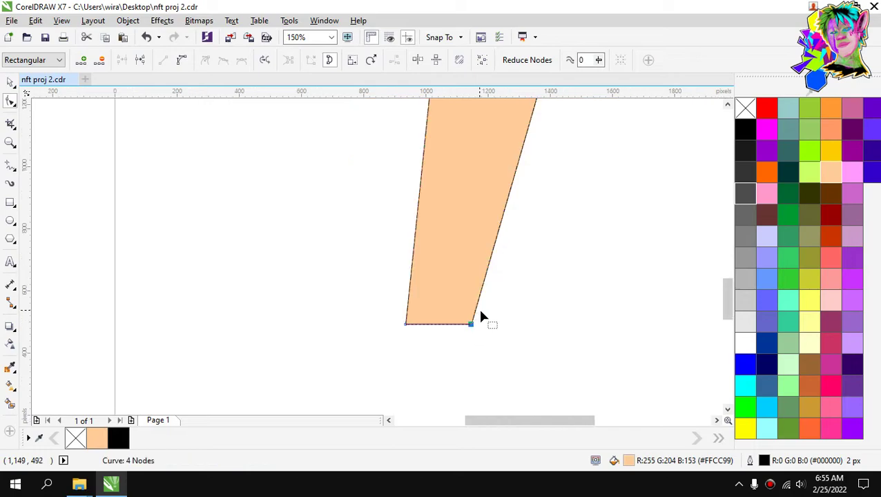
scroll(483, 310, down, 2)
scroll(489, 302, up, 2)
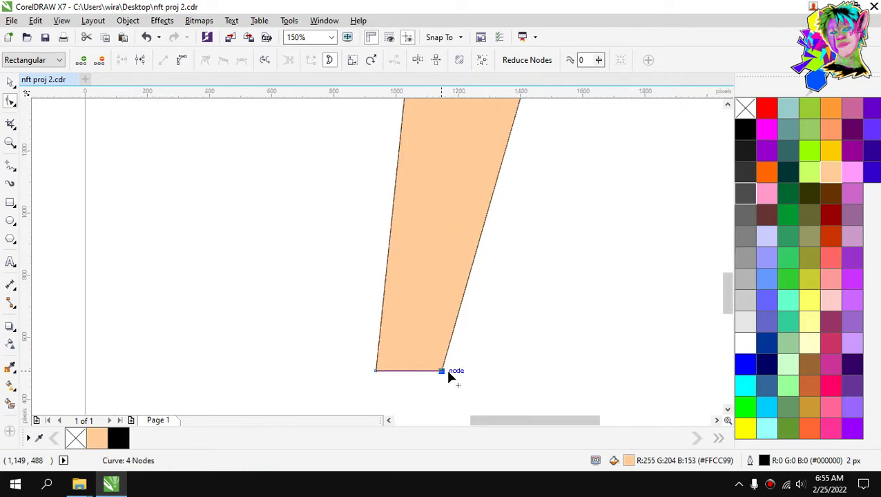
Widen the leg's lower edge slightly to the right and move its top-right corner inward to about X 1,300 px.
drag(448, 372, 468, 371)
scroll(503, 216, down, 1)
scroll(507, 202, up, 1)
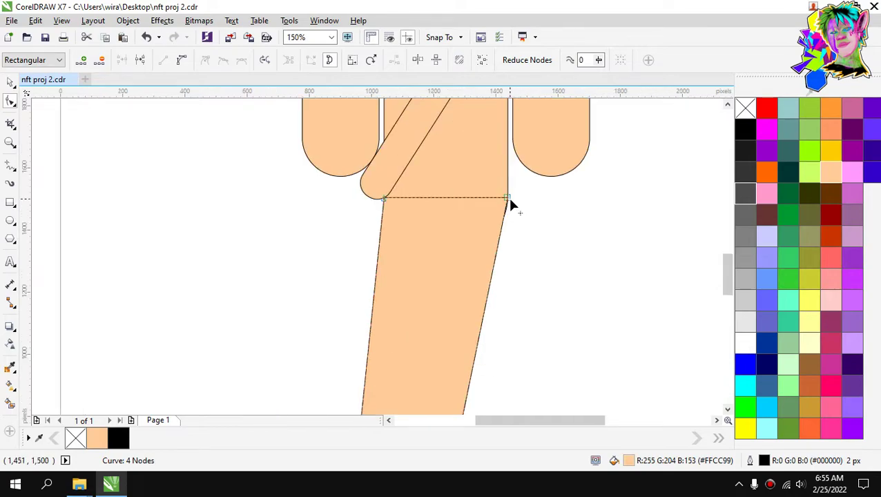
scroll(511, 203, up, 1)
drag(507, 200, 419, 200)
scroll(419, 200, down, 1)
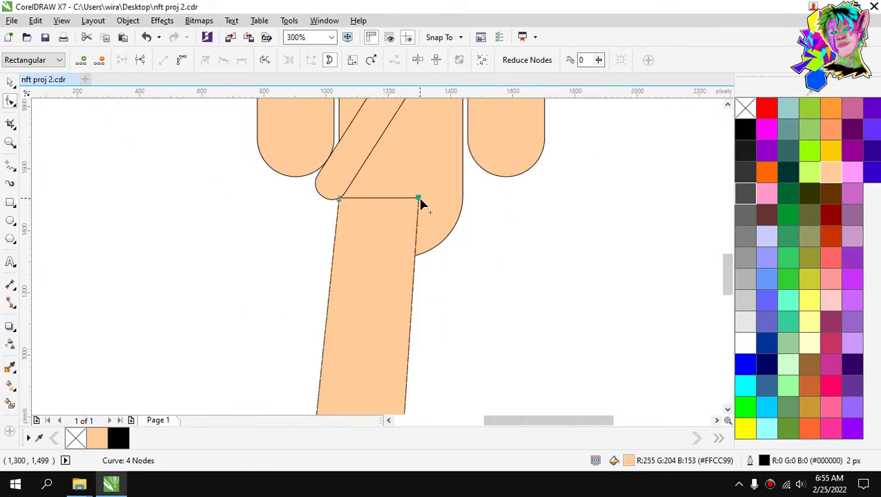
click(11, 81)
scroll(407, 252, down, 1)
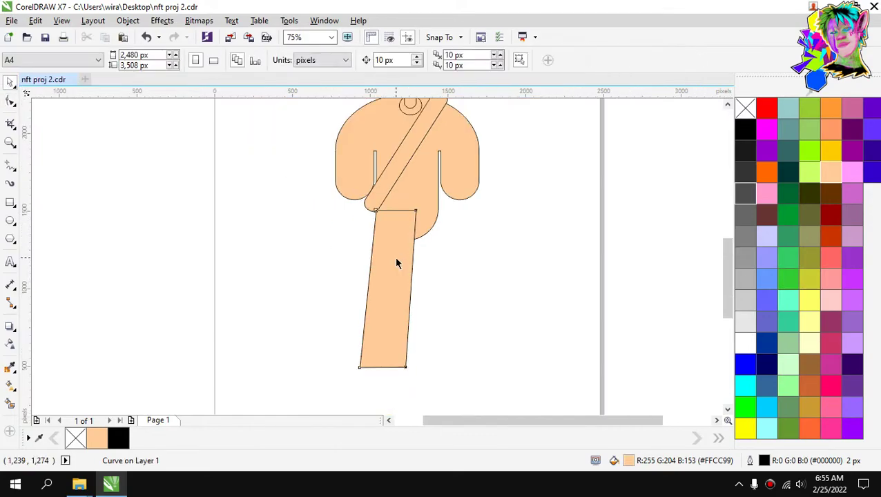
Duplicate the leg, mirror the copy horizontally and place its outer top corner at the torso's right edge.
click(396, 258)
drag(395, 258, 425, 261)
click(293, 60)
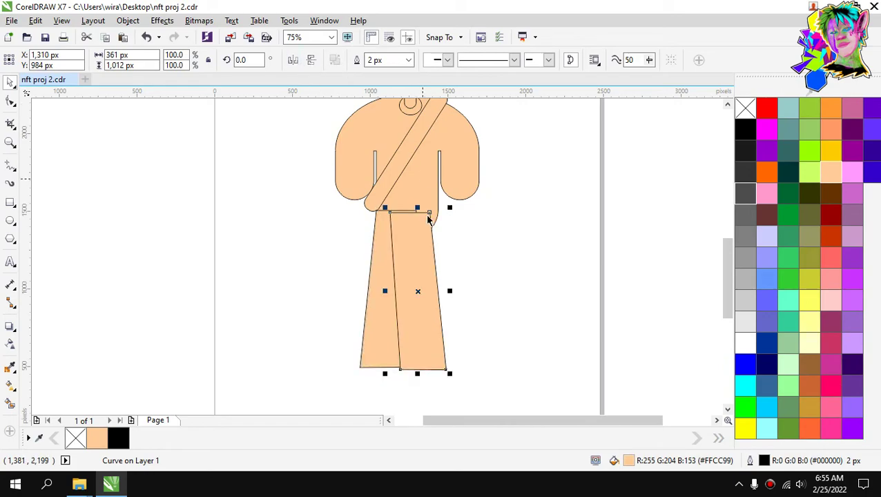
scroll(429, 219, up, 4)
scroll(427, 161, up, 2)
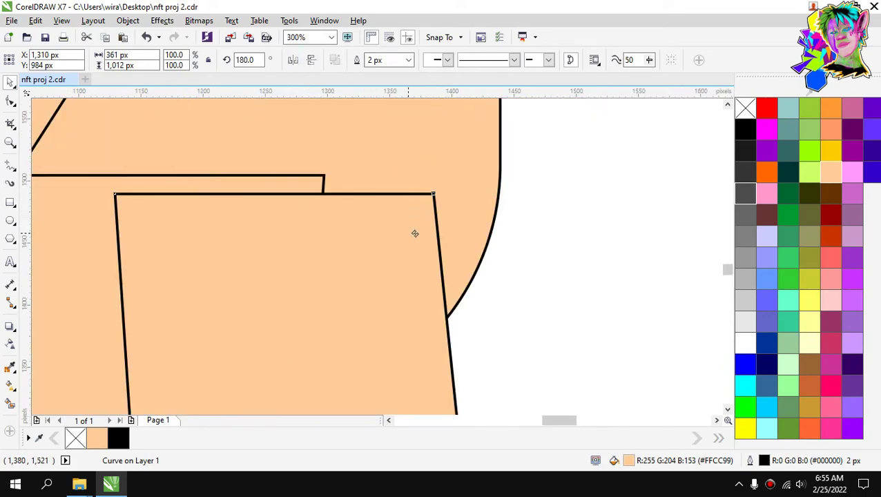
drag(409, 233, 582, 191)
Align the top edges of the two legs.
scroll(477, 211, down, 4)
shift+click(374, 246)
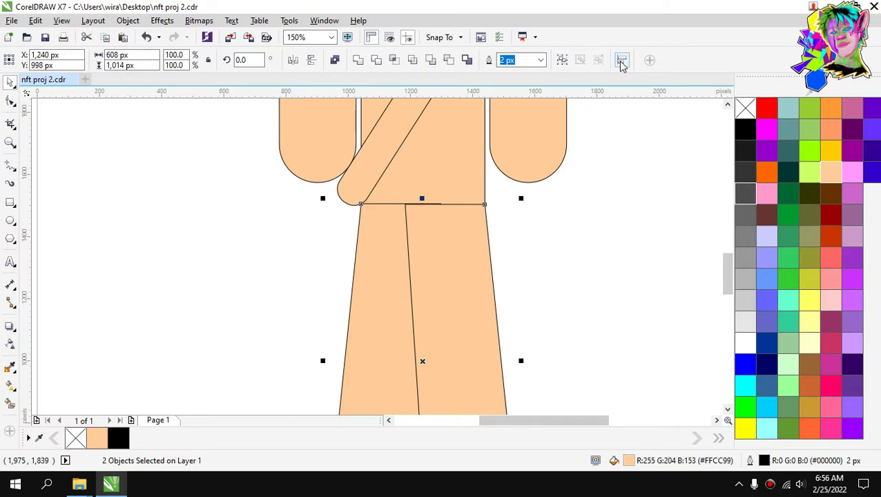
click(622, 60)
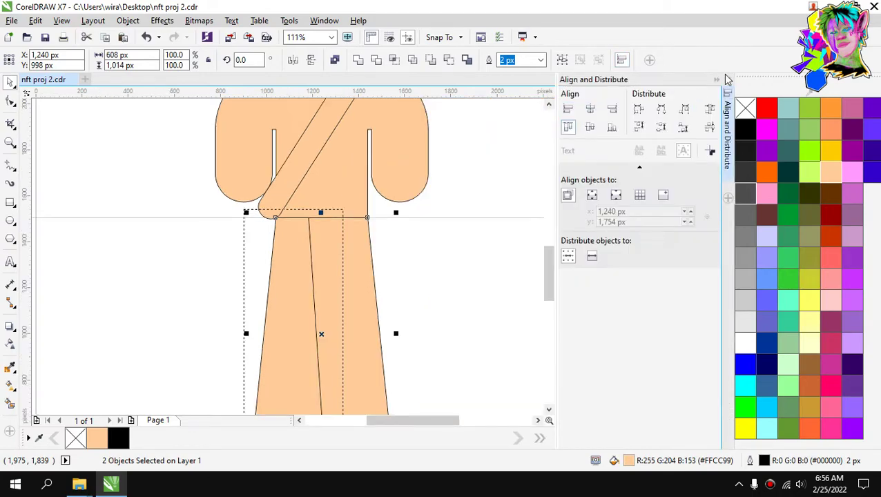
click(727, 80)
click(503, 220)
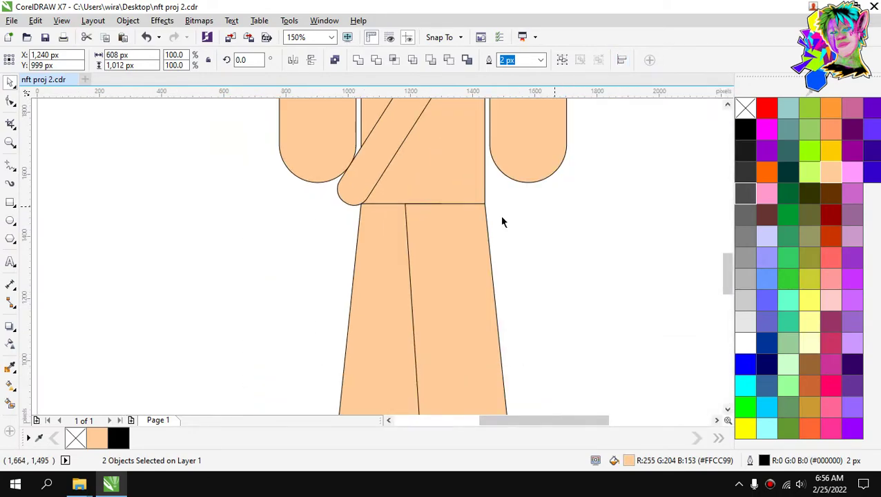
Add a node on the torso's right side between arm and waist and pull it about 20 px inward to shape the waist.
scroll(473, 224, down, 3)
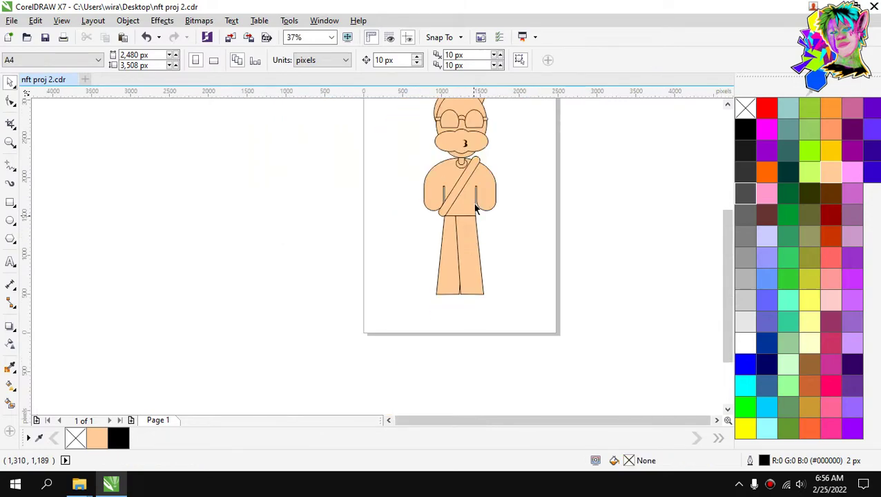
scroll(469, 231, up, 2)
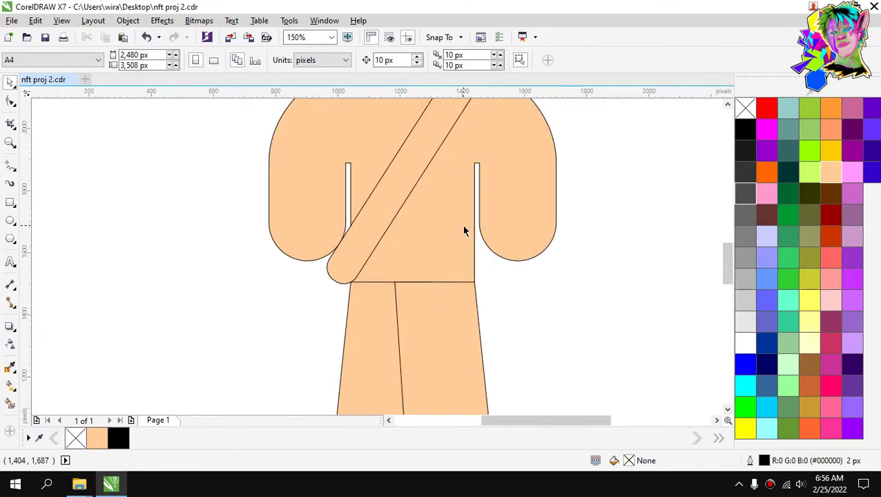
double_click(463, 231)
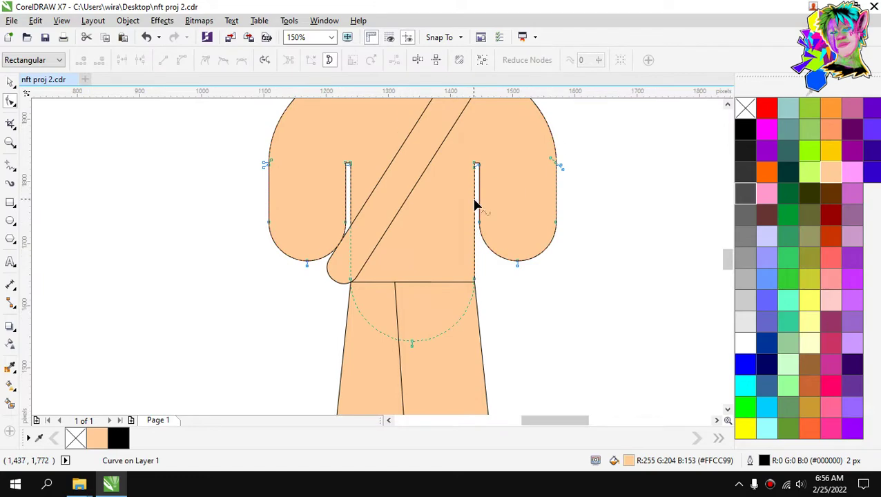
scroll(475, 205, up, 2)
click(476, 232)
double_click(475, 231)
drag(476, 232, 458, 234)
scroll(441, 233, down, 2)
scroll(359, 239, up, 1)
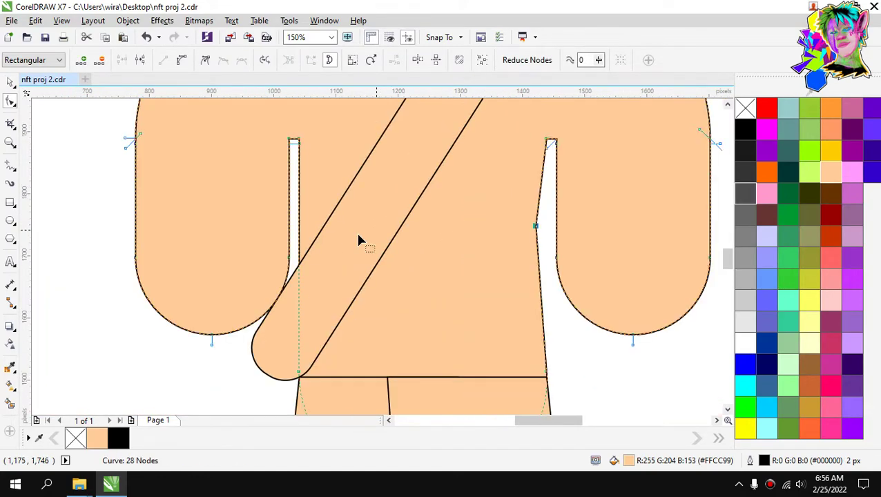
Add a node on the torso's left side between arm and waist and pull it slightly inward.
double_click(298, 236)
scroll(299, 236, up, 1)
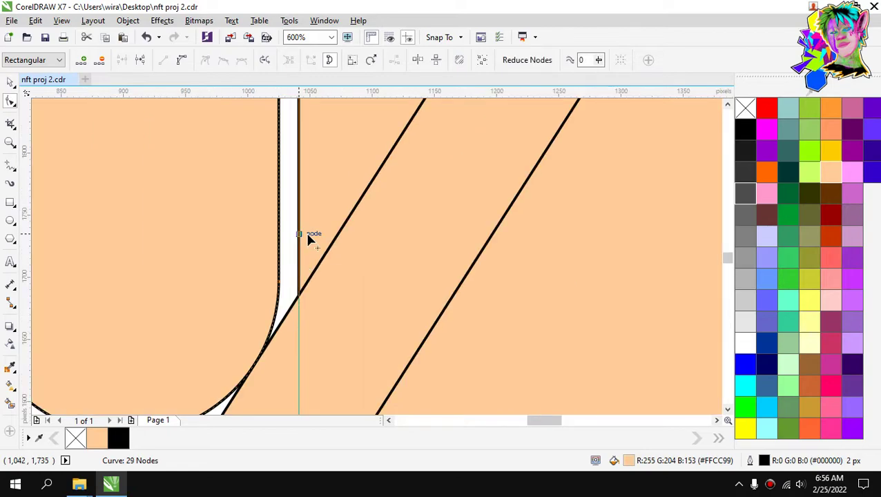
drag(309, 239, 315, 235)
scroll(352, 227, down, 3)
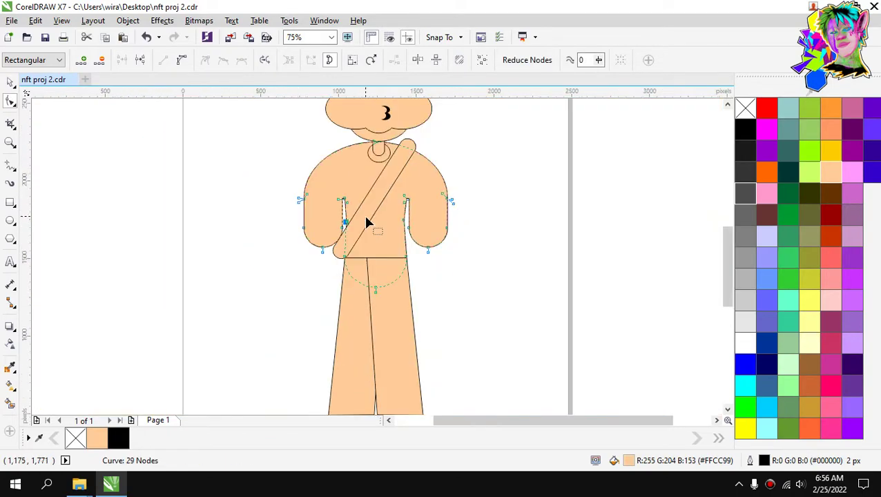
click(10, 81)
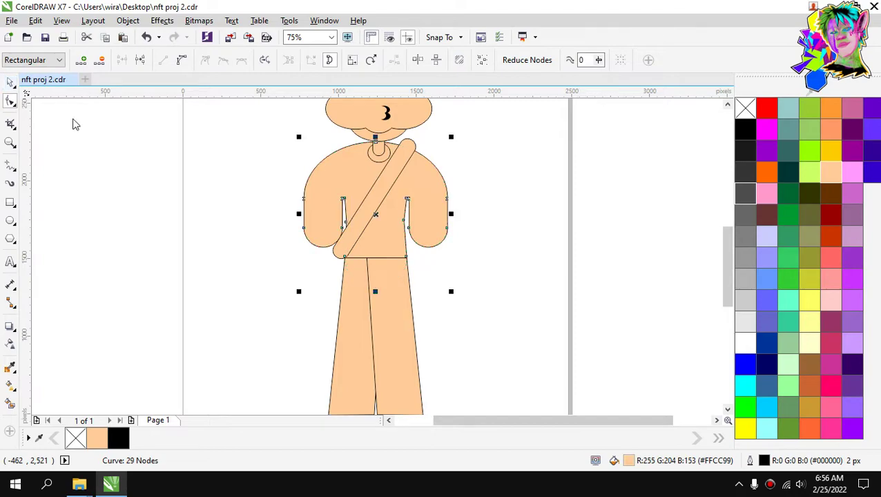
scroll(232, 198, down, 3)
key(Escape)
scroll(388, 252, up, 2)
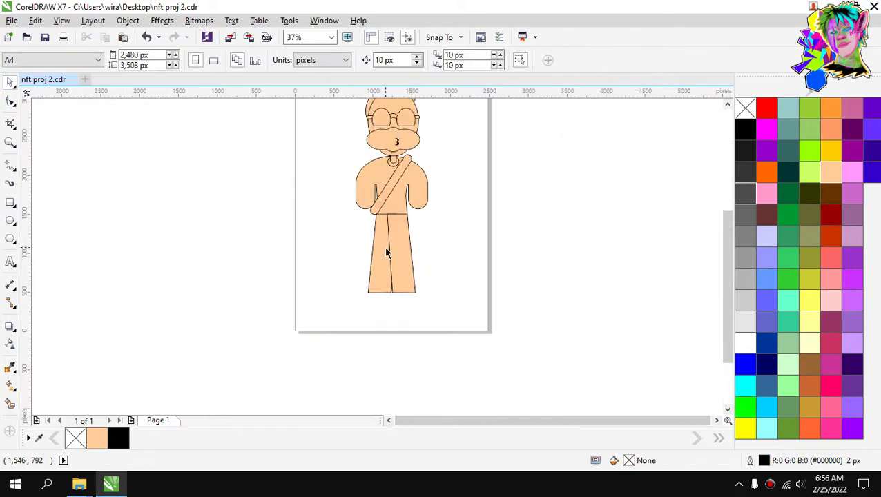
Try removing the outline from the right leg.
click(395, 250)
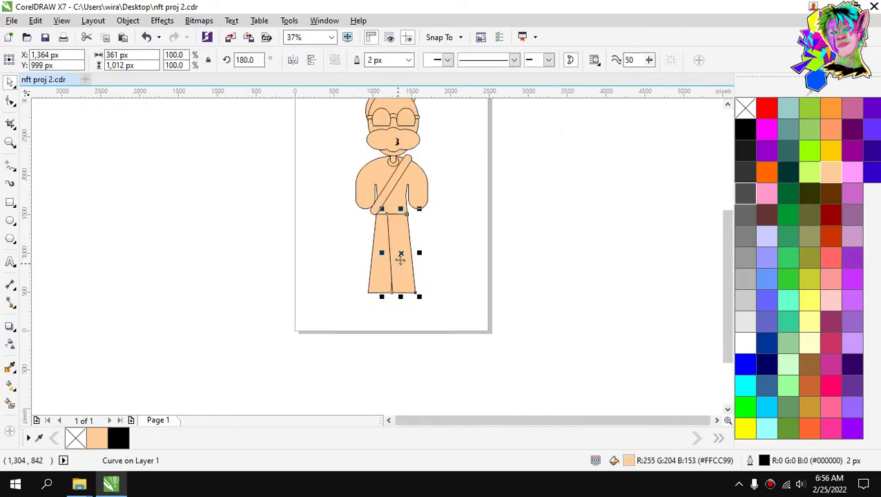
scroll(397, 259, up, 2)
scroll(378, 171, up, 4)
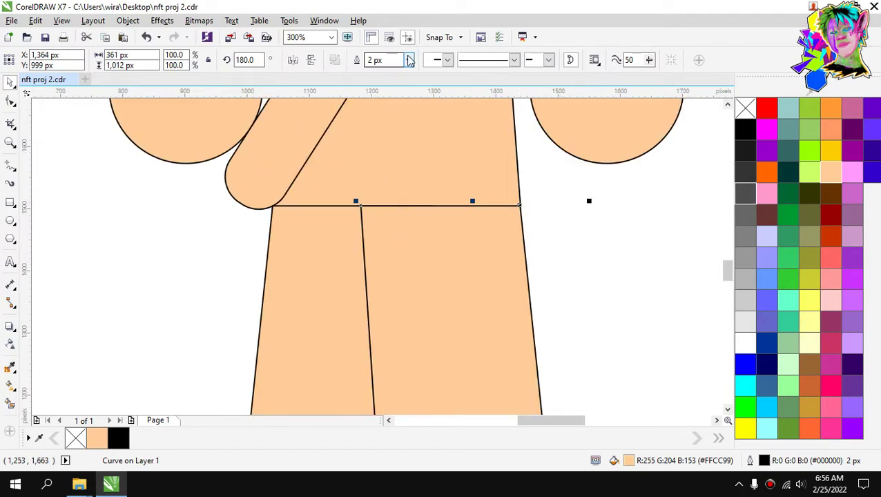
click(407, 60)
click(406, 74)
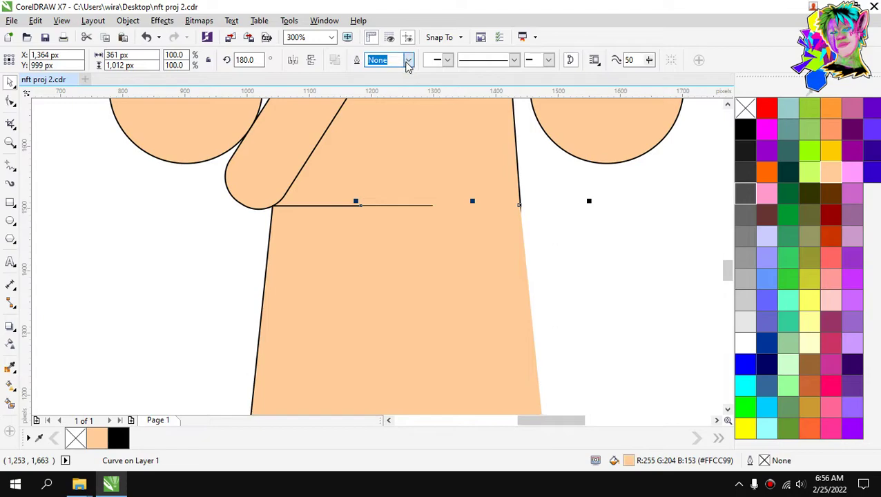
click(403, 61)
key(Escape)
scroll(440, 222, down, 4)
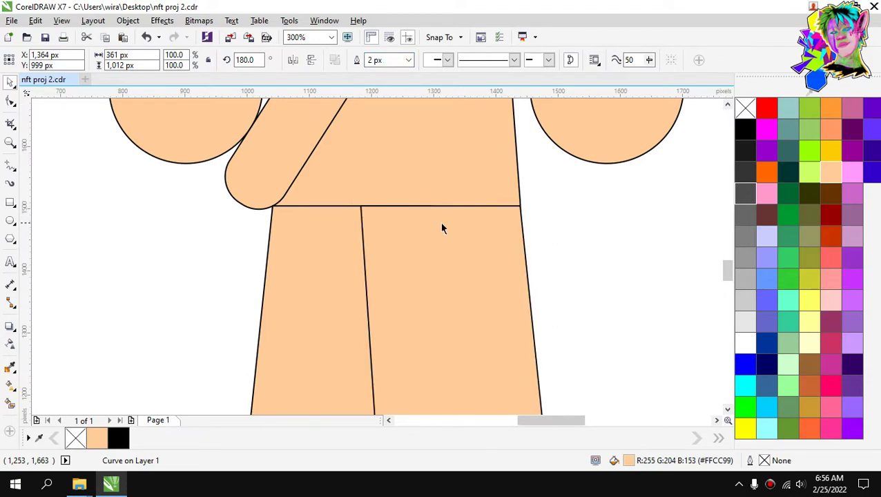
key(Escape)
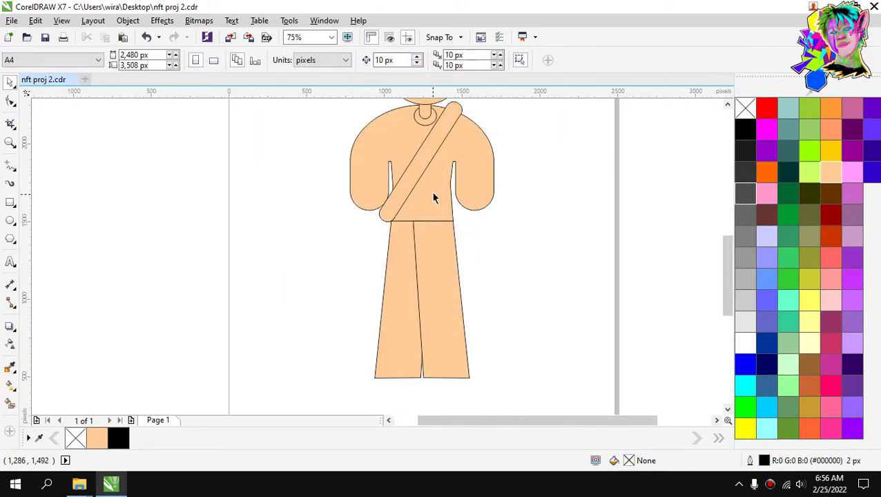
Move the torso's left waist node further inward to about X 1,060 px to match the right side.
double_click(436, 197)
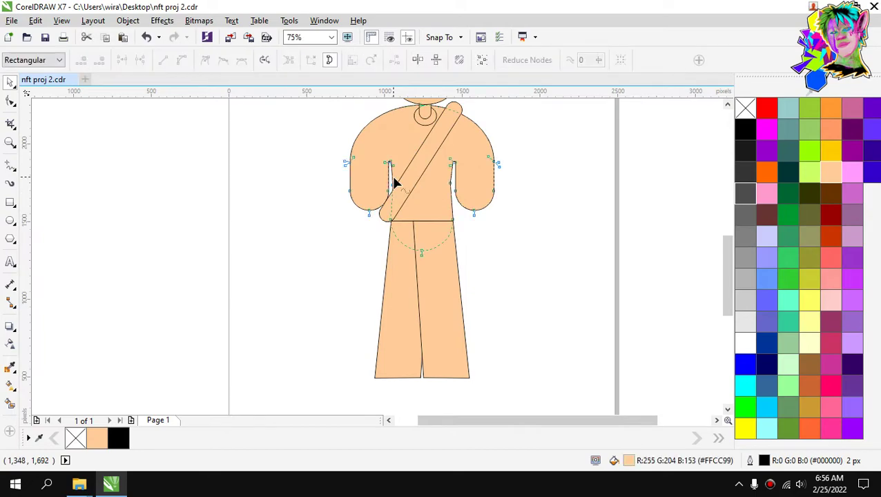
scroll(394, 190, up, 6)
scroll(390, 213, up, 2)
drag(380, 221, 392, 212)
scroll(391, 214, down, 4)
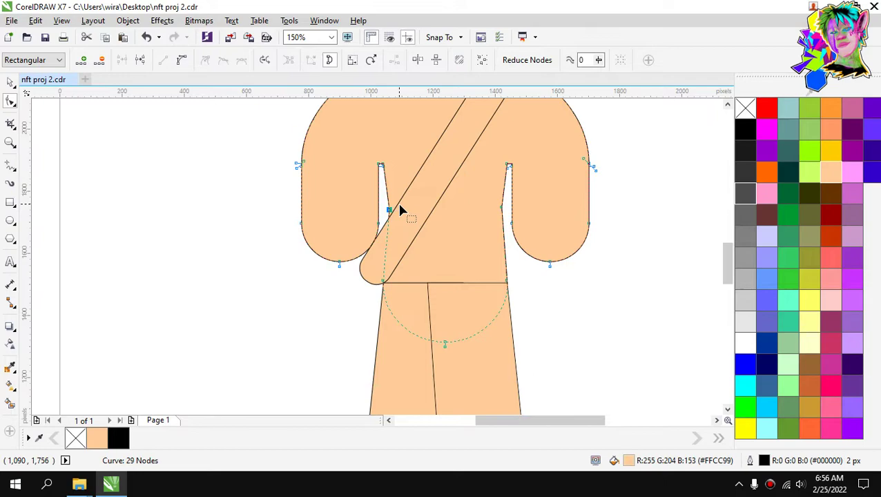
scroll(397, 203, down, 2)
scroll(414, 186, up, 1)
scroll(423, 154, down, 1)
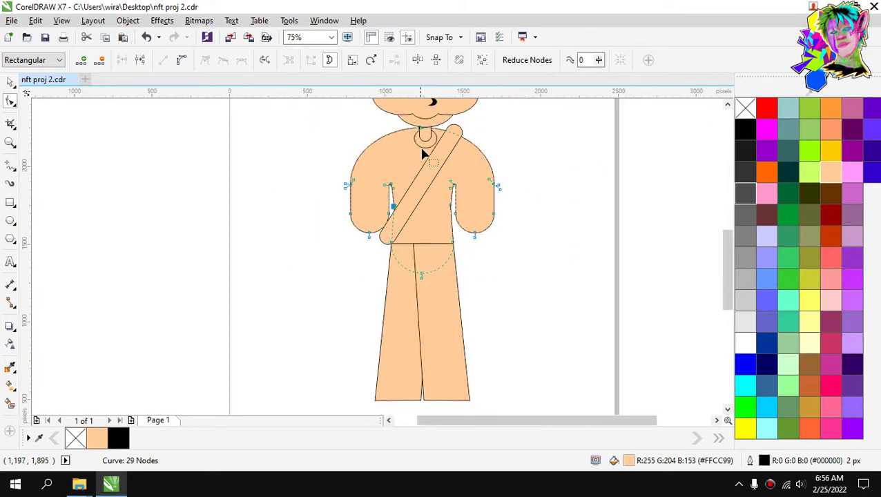
scroll(424, 135, up, 2)
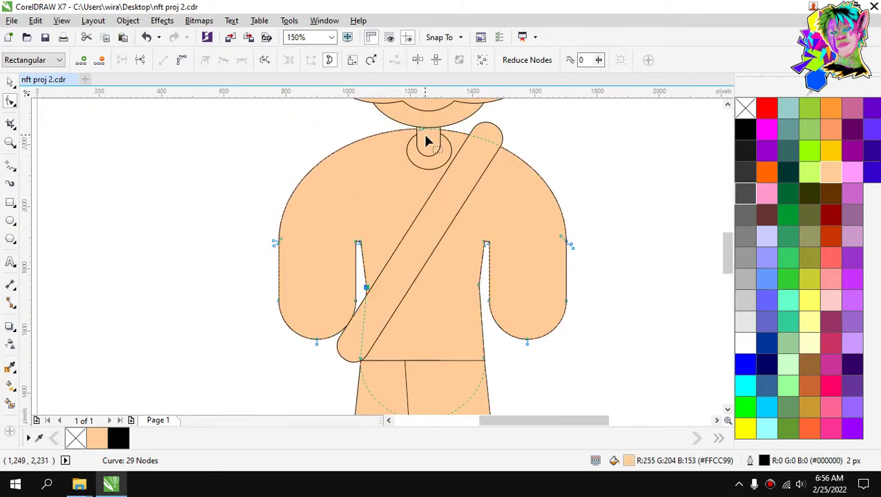
click(10, 82)
click(303, 181)
scroll(394, 205, down, 2)
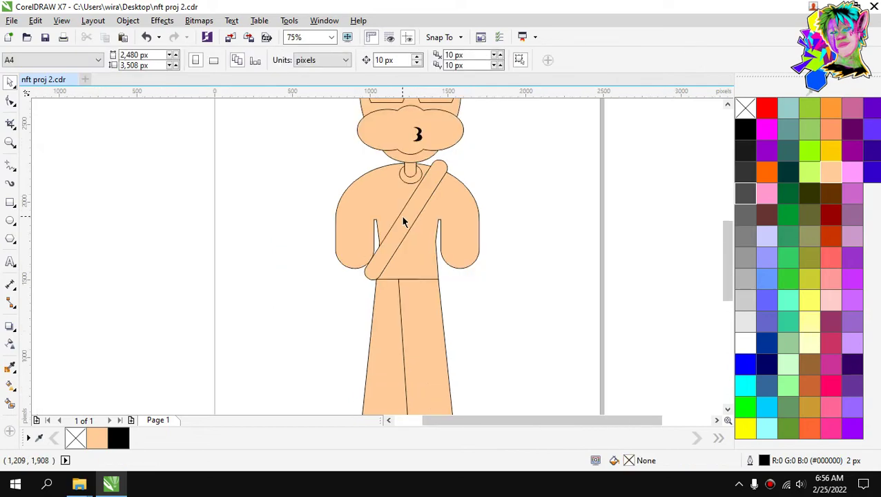
scroll(377, 229, up, 2)
click(359, 253)
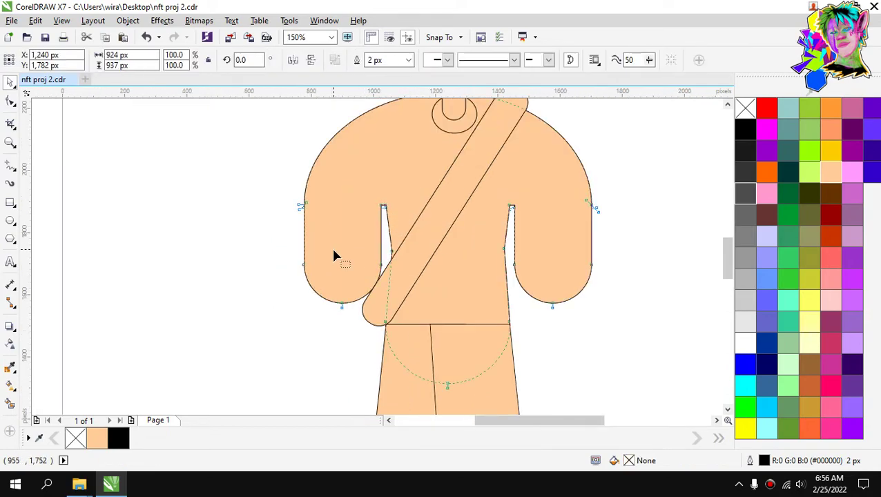
scroll(334, 254, up, 2)
key(F10)
drag(267, 264, 442, 365)
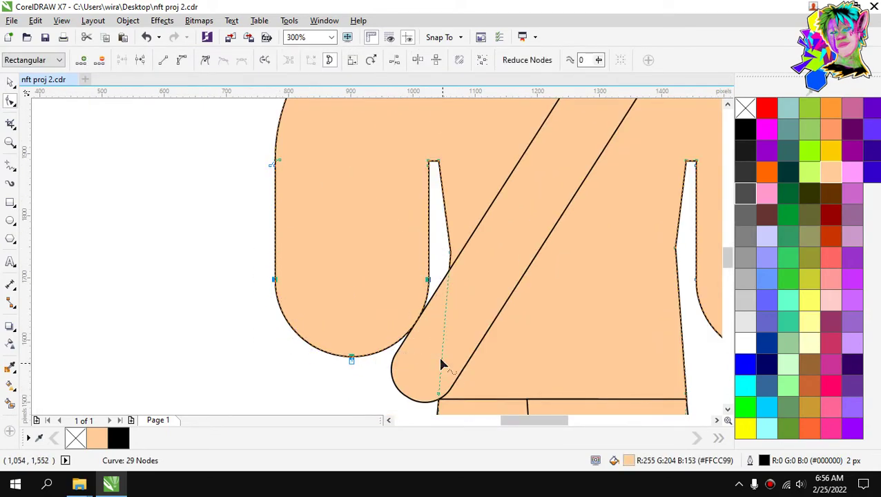
click(11, 81)
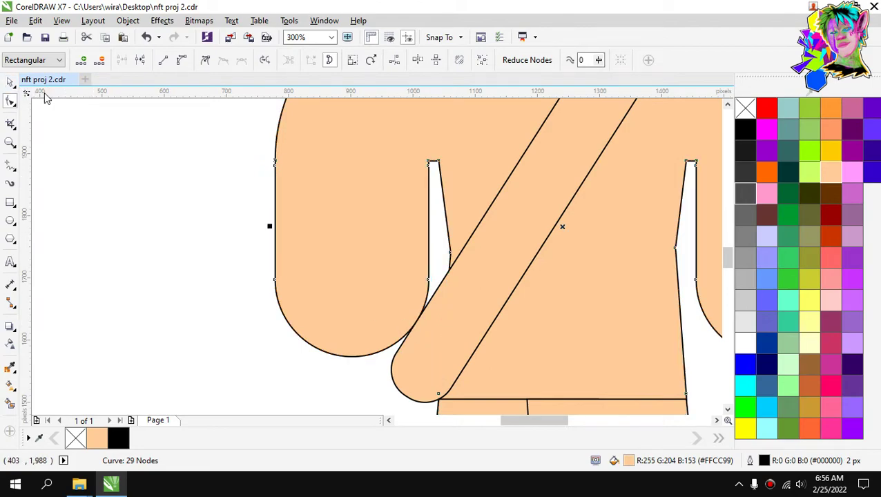
scroll(350, 216, down, 4)
key(Escape)
scroll(365, 215, down, 2)
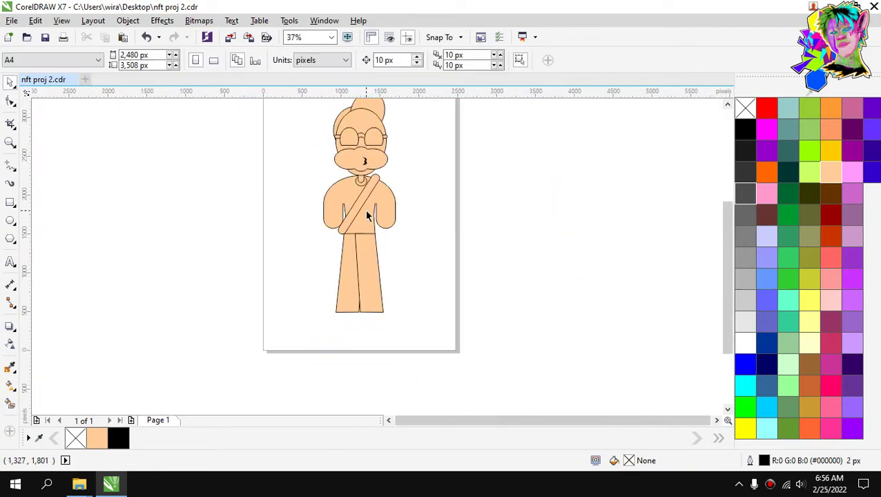
scroll(366, 216, up, 2)
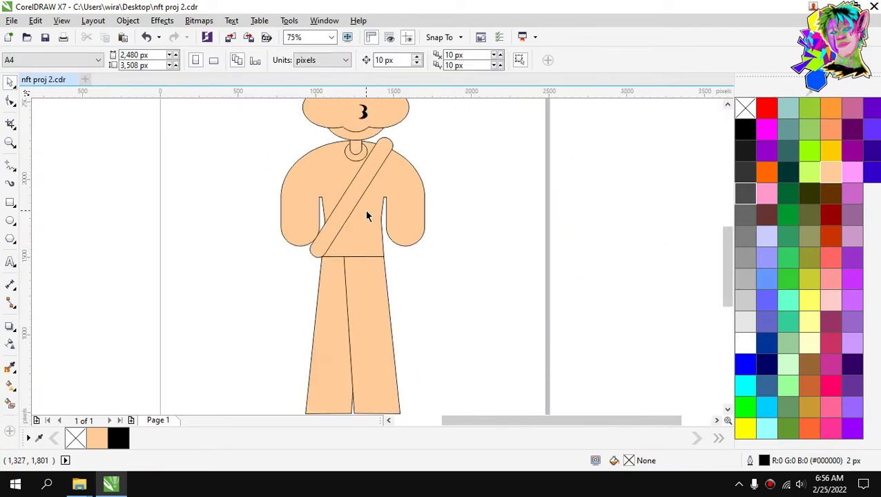
click(328, 187)
key(F10)
scroll(293, 222, up, 2)
drag(253, 221, 360, 289)
scroll(323, 241, up, 2)
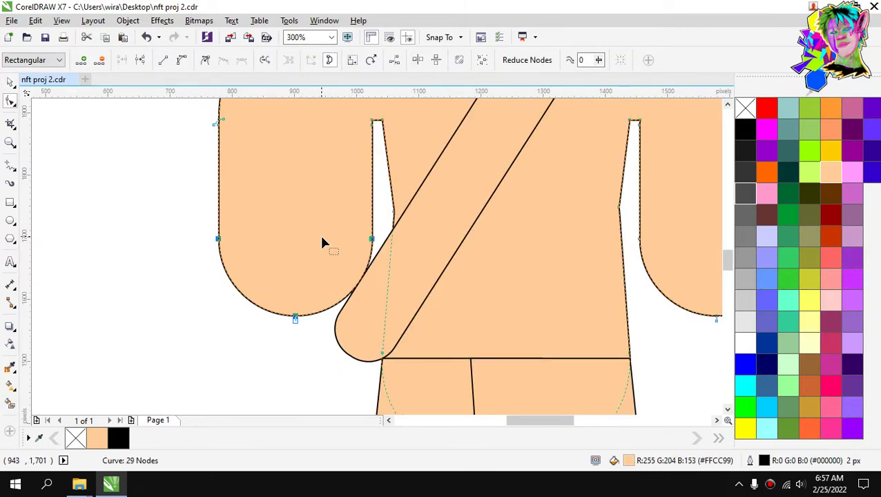
click(11, 81)
click(191, 150)
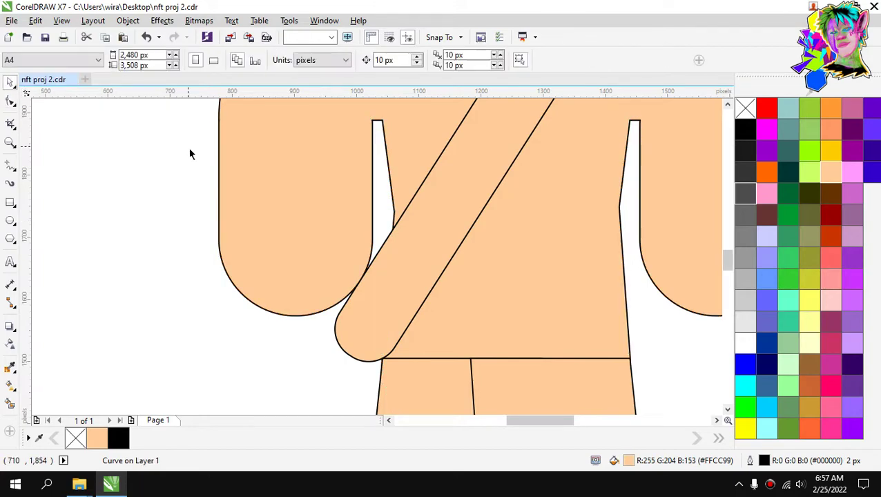
scroll(325, 183, down, 4)
scroll(302, 153, down, 1)
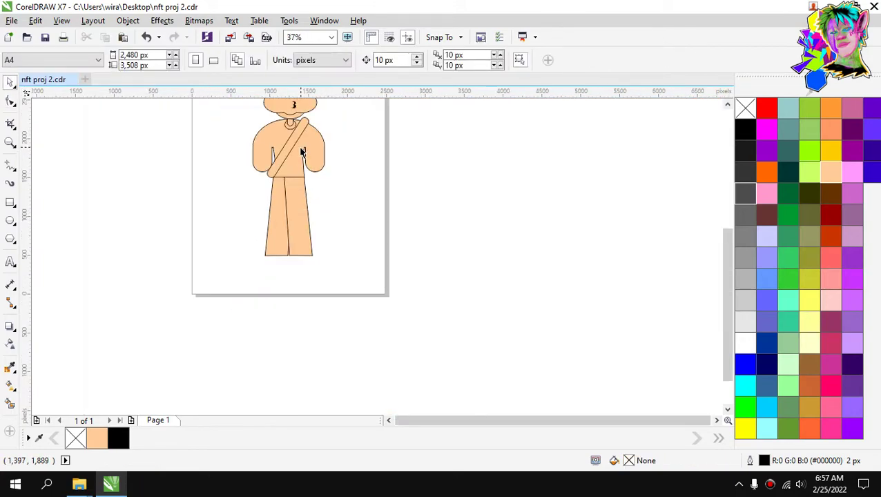
scroll(276, 155, down, 1)
scroll(297, 172, up, 3)
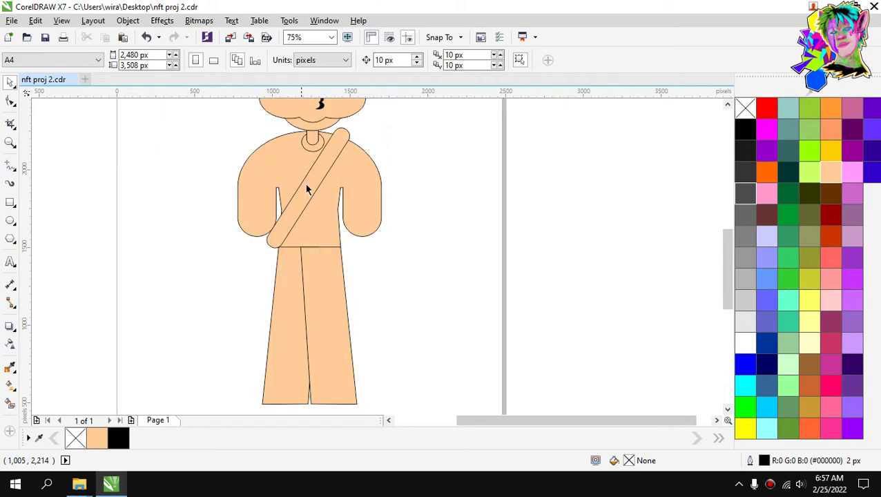
scroll(300, 301, down, 1)
scroll(303, 295, up, 1)
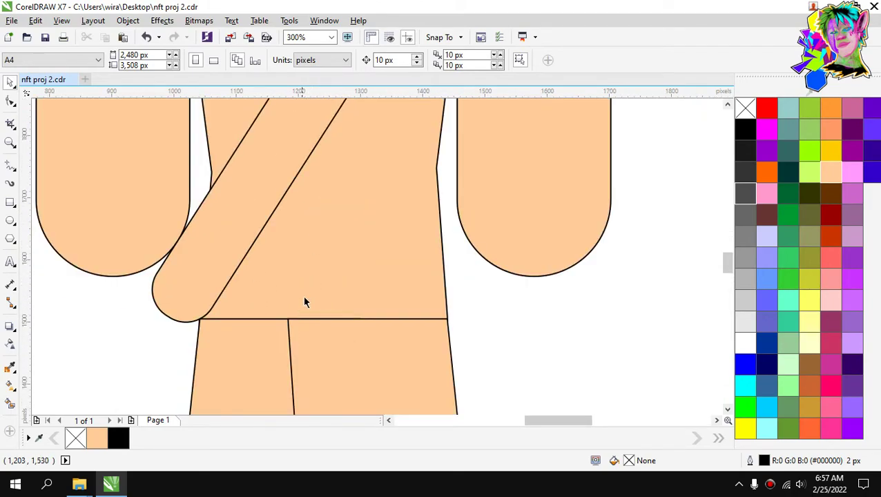
Draw a flat ellipse about 386 × 61 px across the tops of the legs, starting at the torso's lower-left corner.
click(317, 295)
click(317, 295)
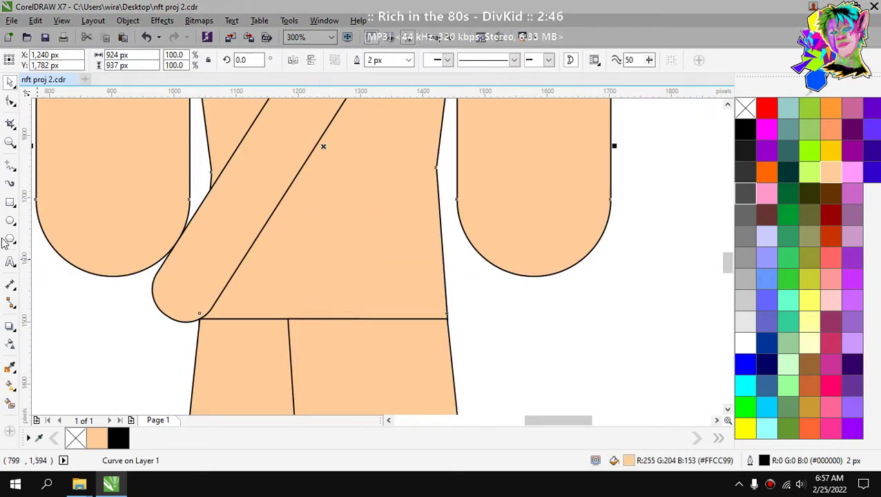
key(F7)
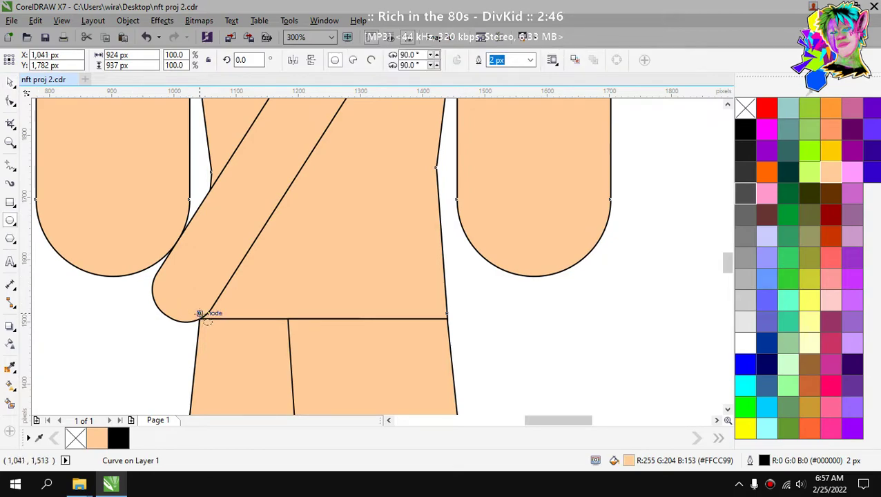
drag(199, 315, 441, 354)
key(space)
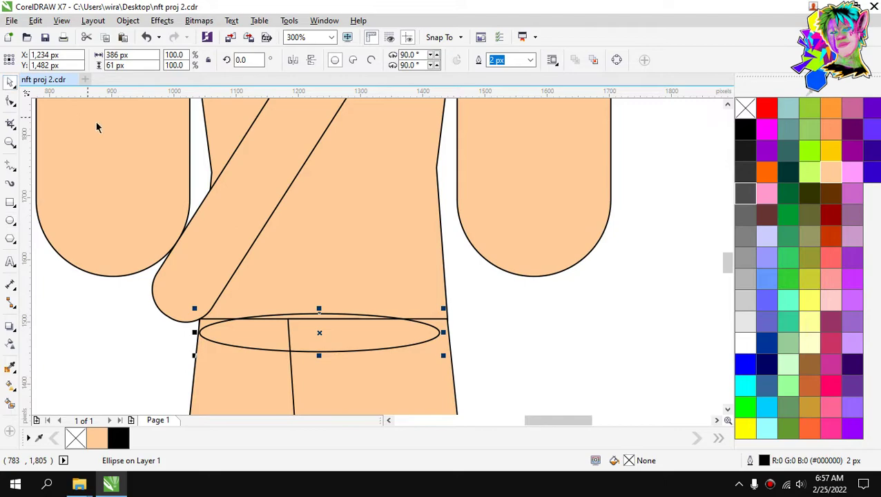
Move the ellipse so its right end meets the torso's lower-right corner and fill it with skin colour #FFCC99.
scroll(353, 314, up, 2)
drag(356, 326, 410, 290)
scroll(343, 292, down, 4)
scroll(450, 293, up, 2)
scroll(388, 290, up, 2)
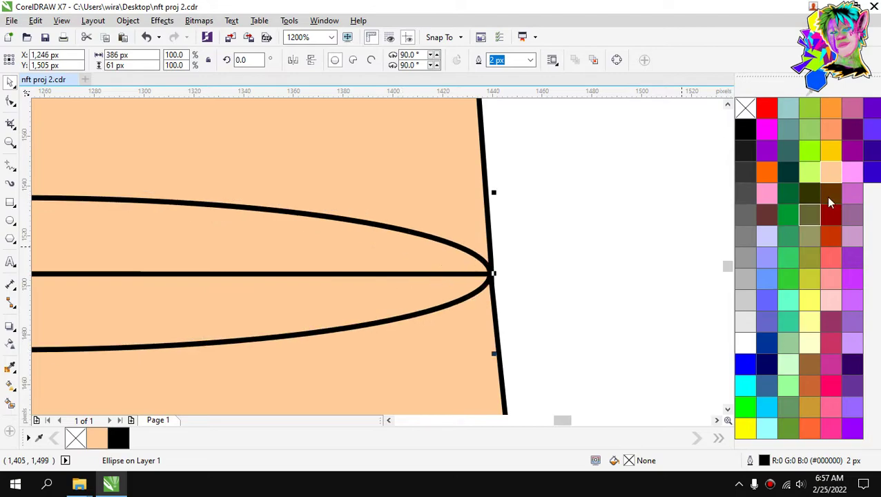
scroll(489, 244, down, 6)
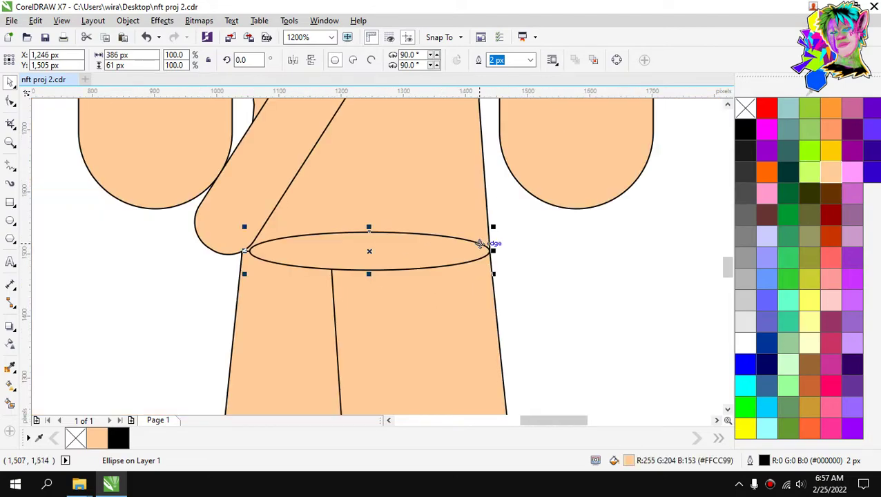
Stretch the ellipse's left end to the torso's lower-left corner, making the ellipse 398 px wide.
scroll(445, 229, up, 3)
scroll(348, 290, up, 1)
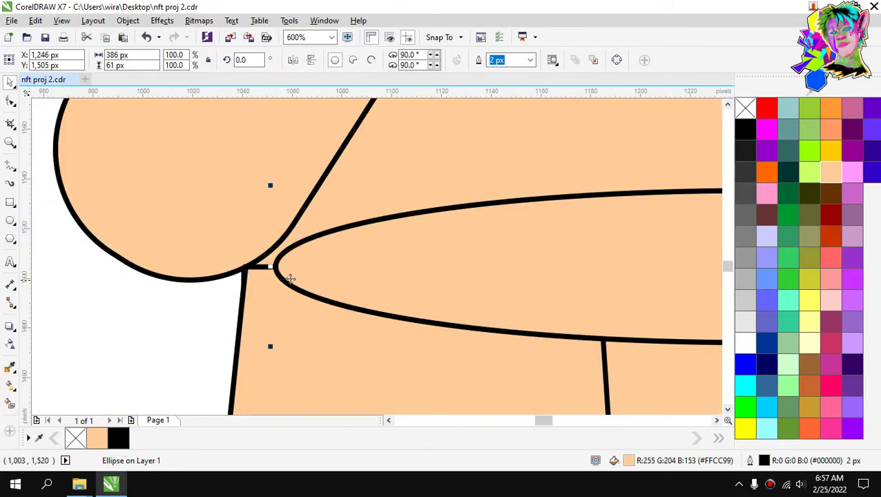
drag(264, 267, 237, 269)
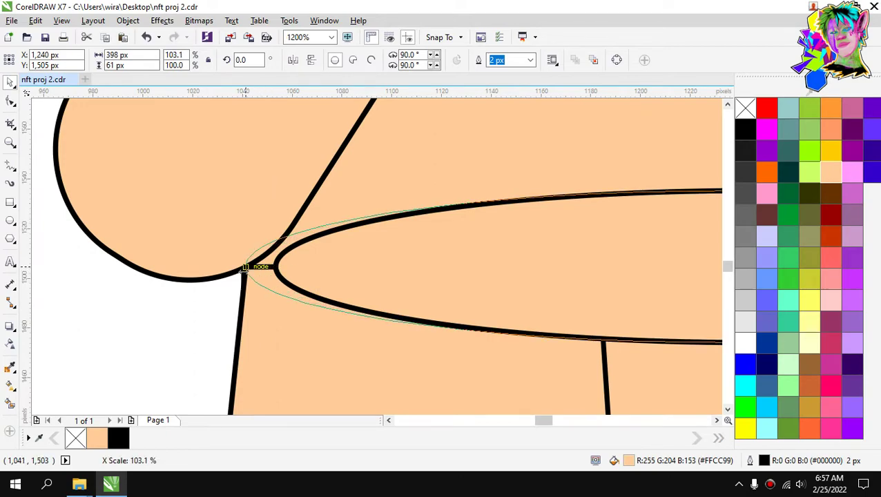
scroll(407, 252, down, 2)
scroll(408, 253, down, 1)
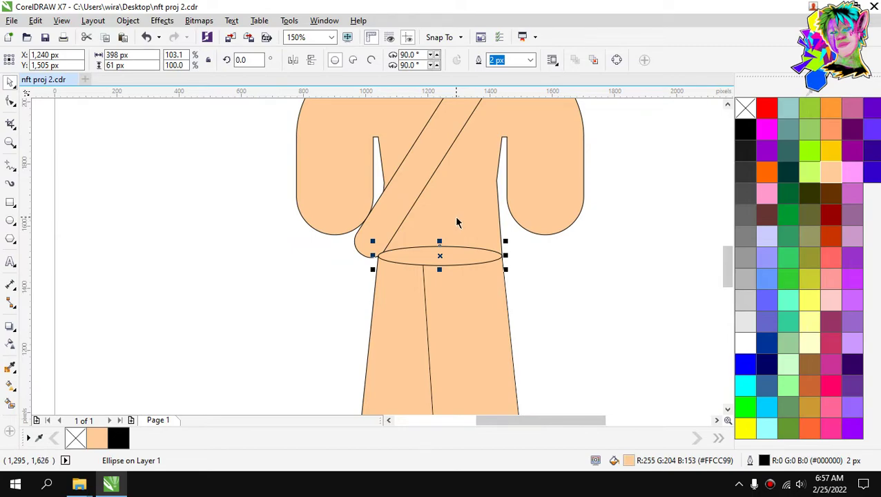
Try to weld the waist ellipse to the torso.
shift+click(453, 214)
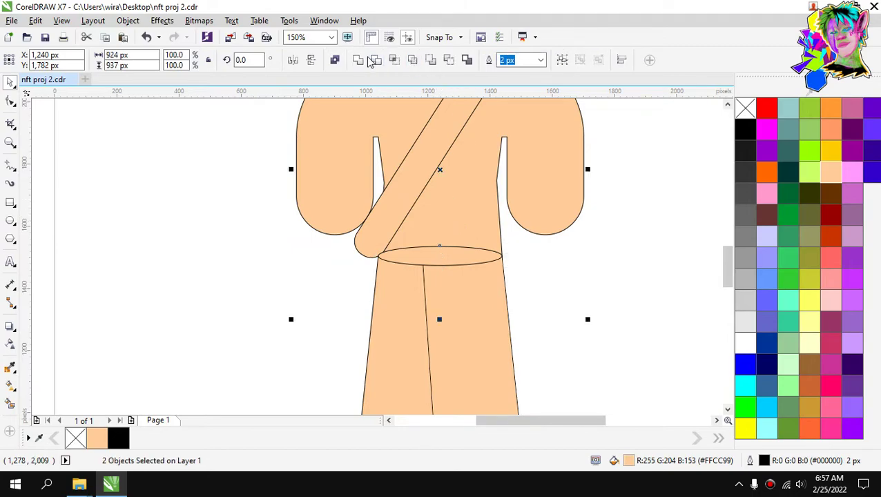
click(545, 251)
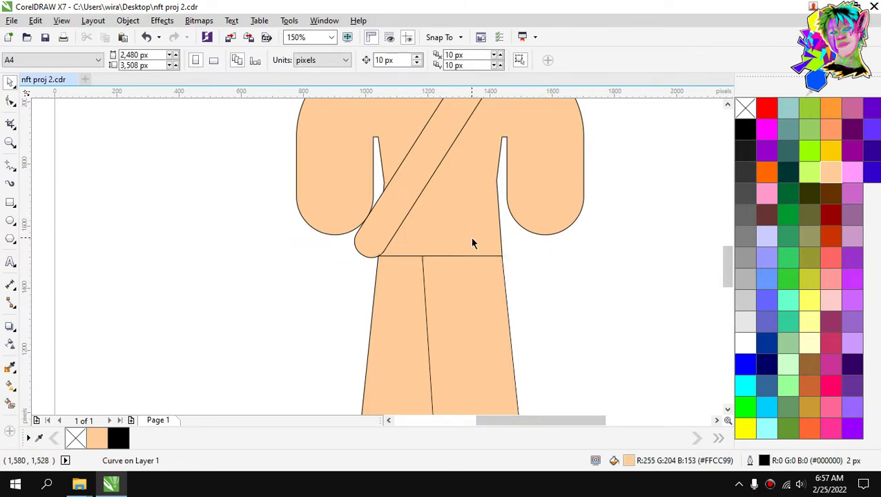
key(ctrl+z)
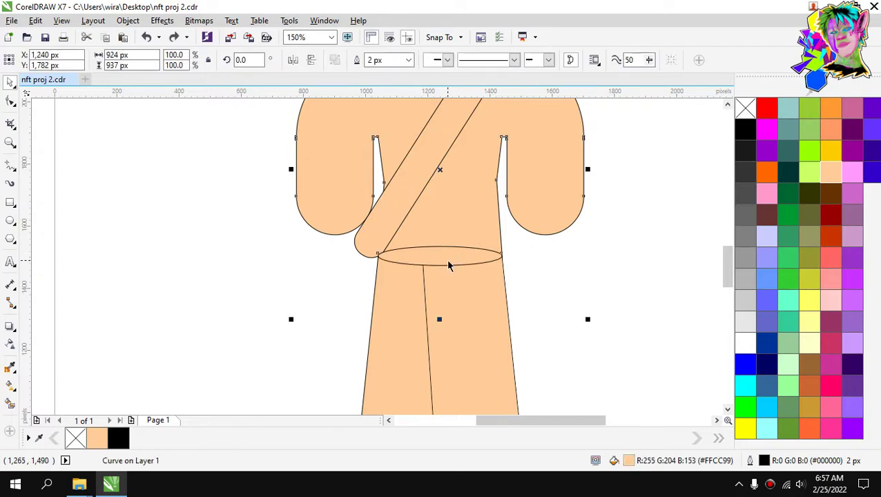
Weld the torso with the waist ellipse again and undo that weld.
click(358, 61)
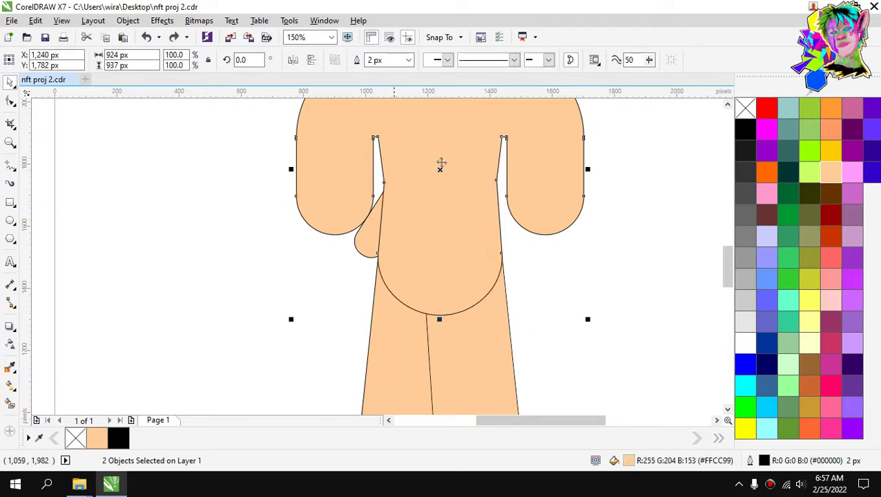
key(ctrl+z)
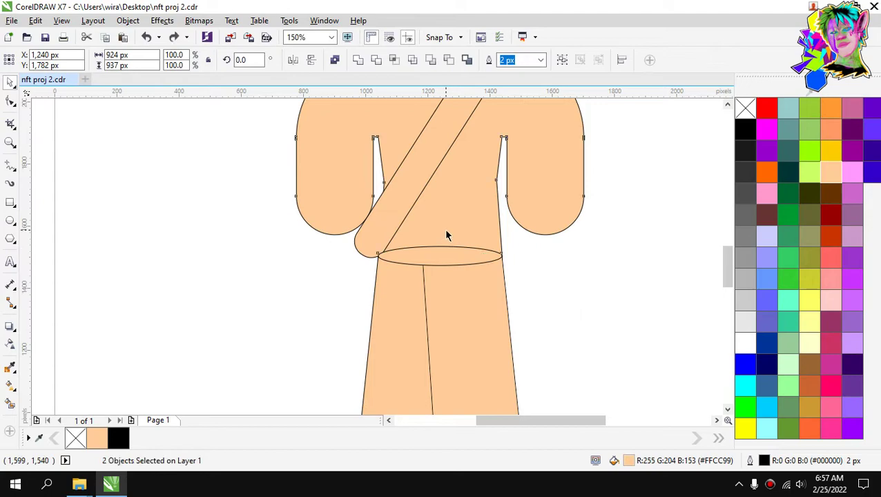
click(459, 255)
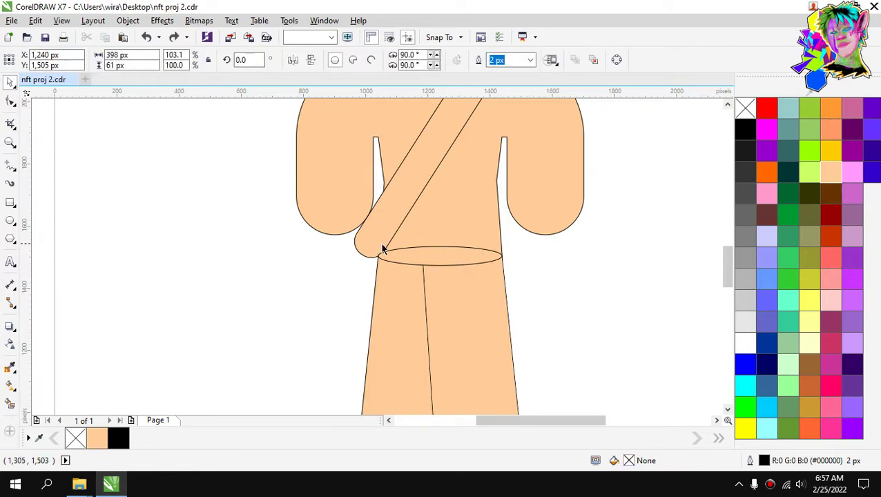
key(Escape)
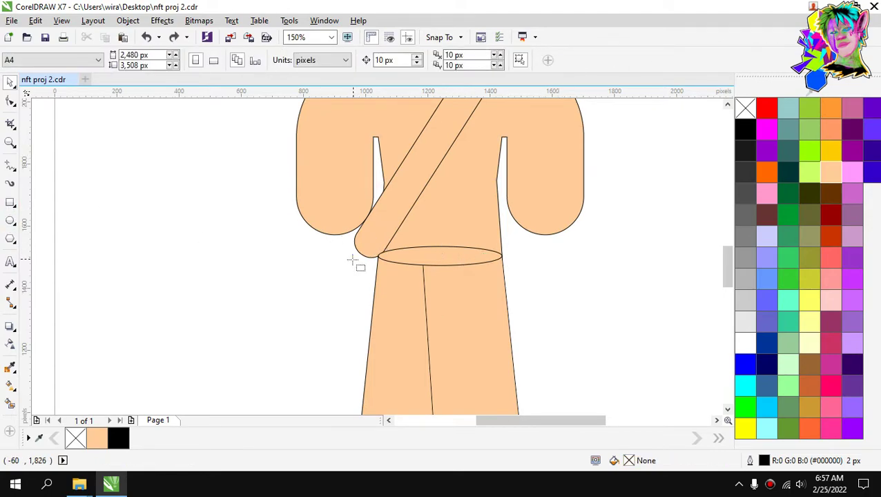
Draw a rectangle about 760 × 329 px over the leg tops, trim the torso's lower part with it and delete the rectangle.
drag(334, 251, 572, 355)
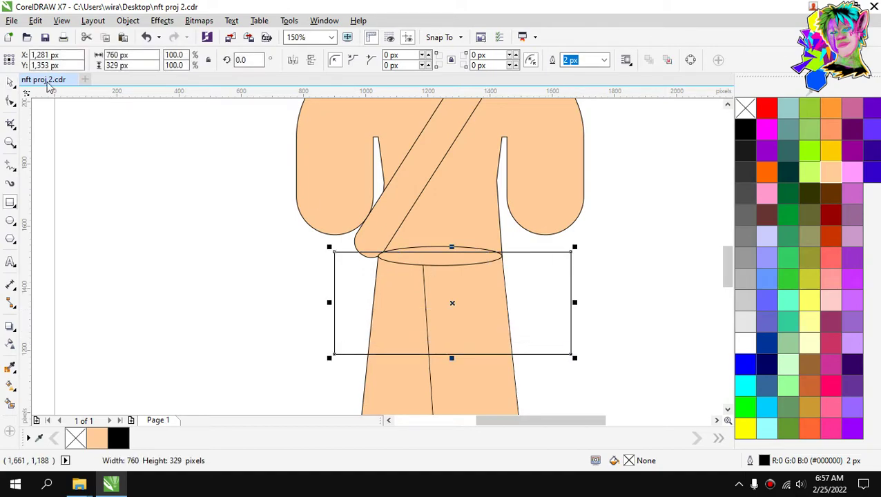
key(space)
shift+click(441, 156)
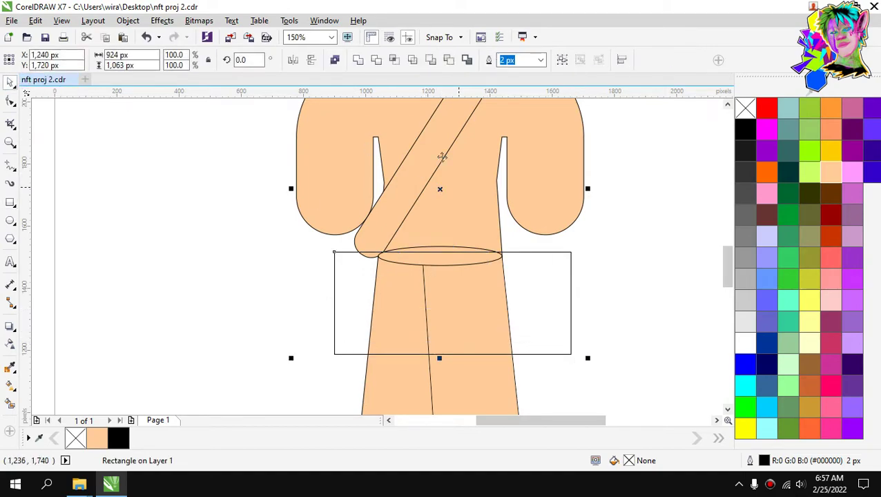
click(542, 288)
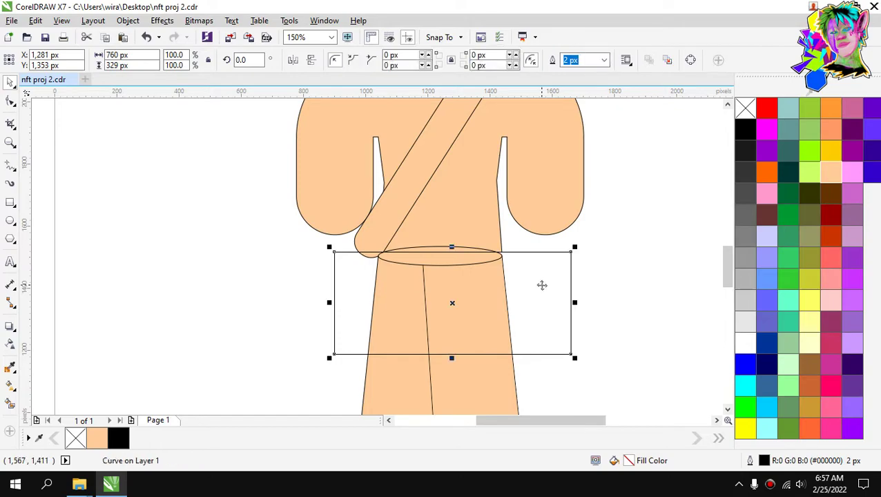
key(Delete)
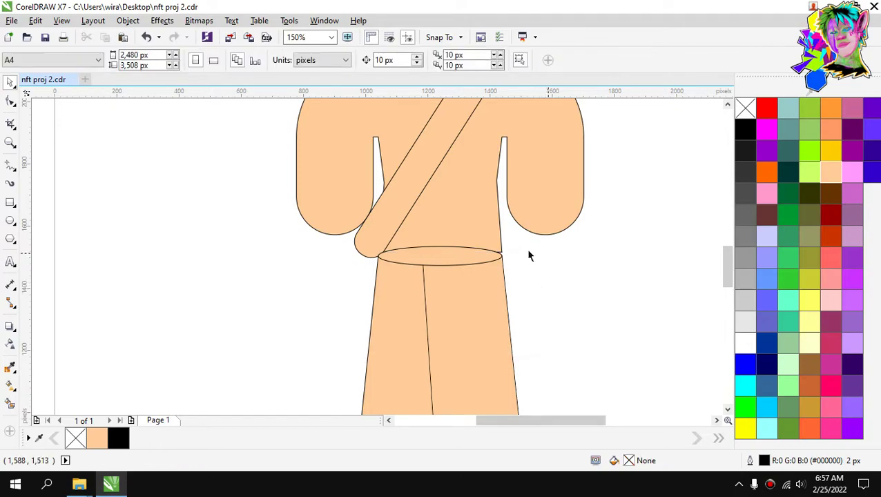
Nudge the waist ellipse up by 10 px and weld it to the torso.
click(470, 253)
scroll(471, 253, up, 2)
key(Up)
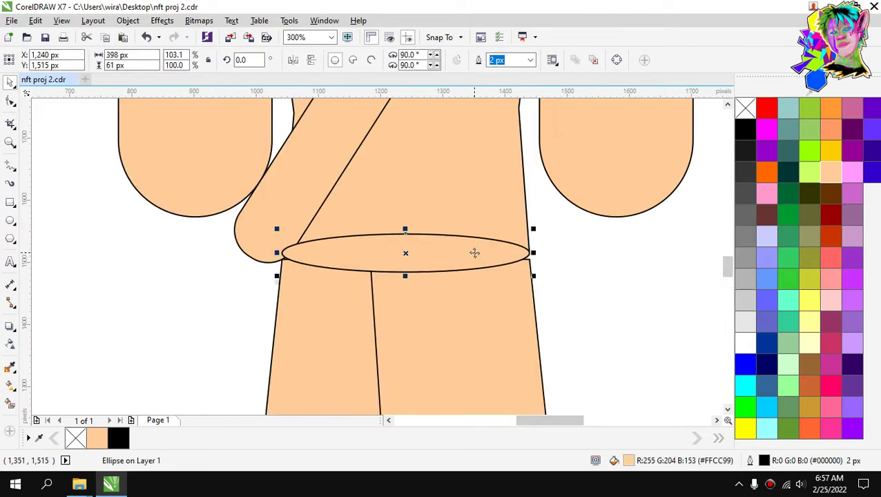
click(584, 256)
click(481, 252)
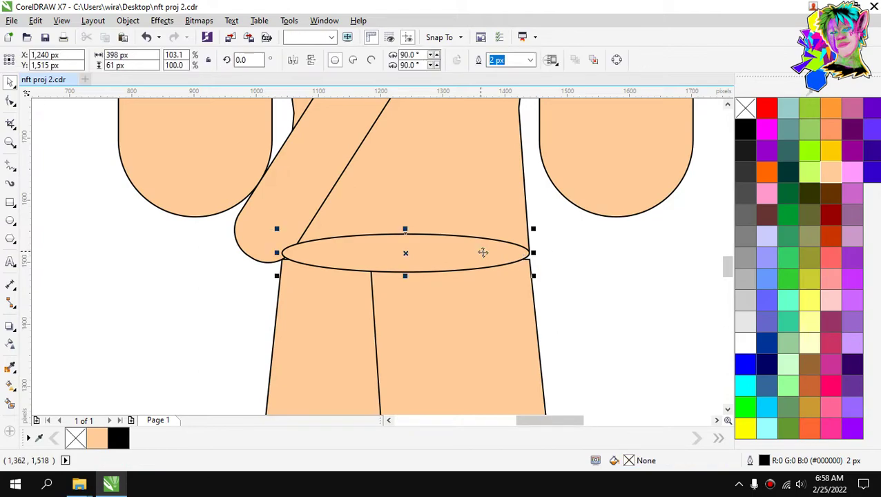
shift+click(488, 194)
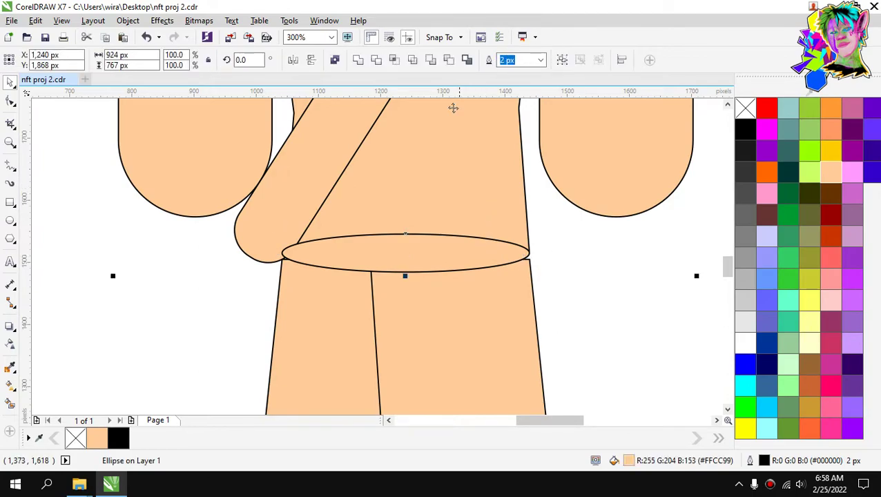
click(584, 222)
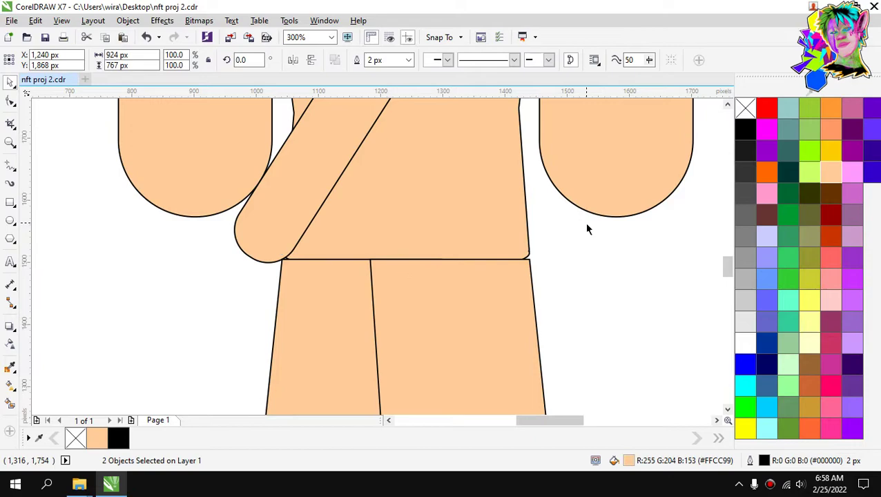
Select all head, neck, strap and torso objects together and bring them in front of the legs.
click(485, 245)
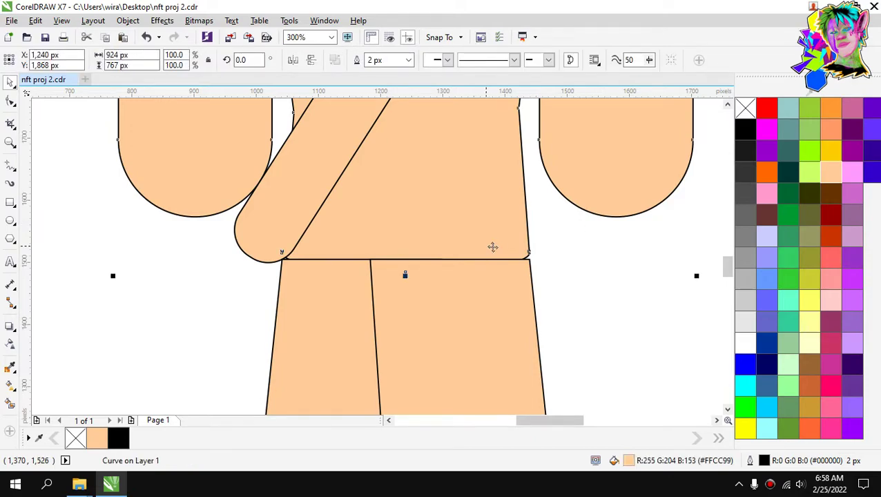
scroll(492, 246, down, 3)
scroll(521, 217, up, 1)
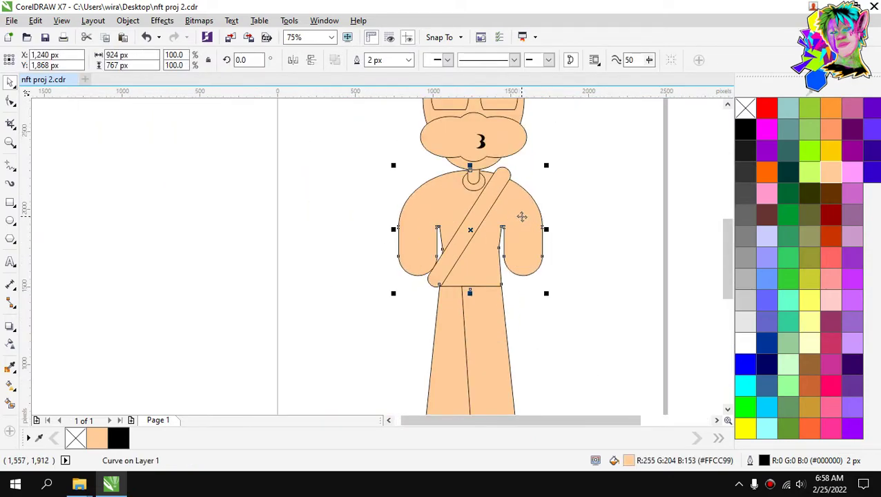
scroll(521, 217, down, 1)
drag(592, 259, 407, 100)
scroll(458, 169, up, 1)
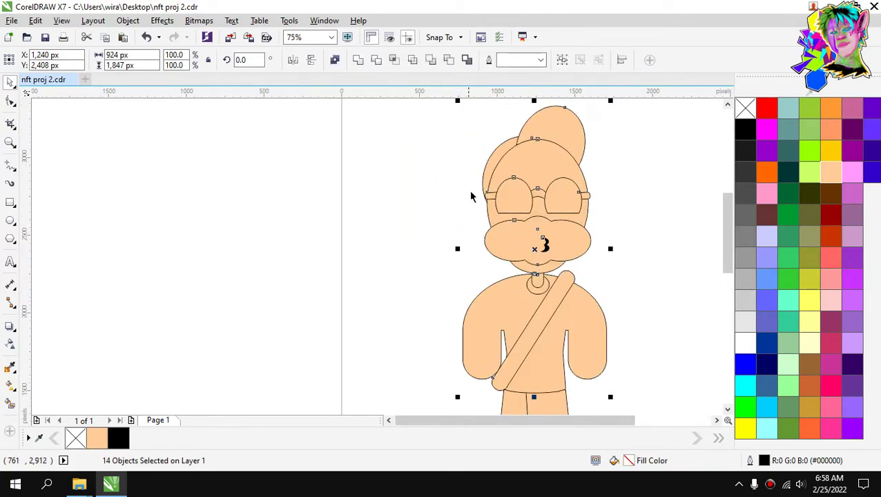
click(612, 202)
scroll(567, 352, down, 1)
scroll(565, 372, up, 2)
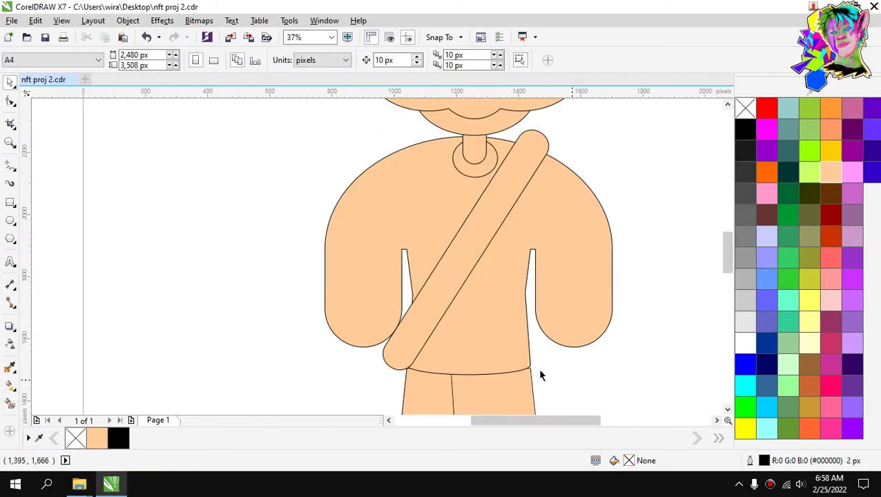
Move the diagonal chest strap off the torso into the empty area to the left of the character.
click(466, 272)
drag(475, 246, 183, 220)
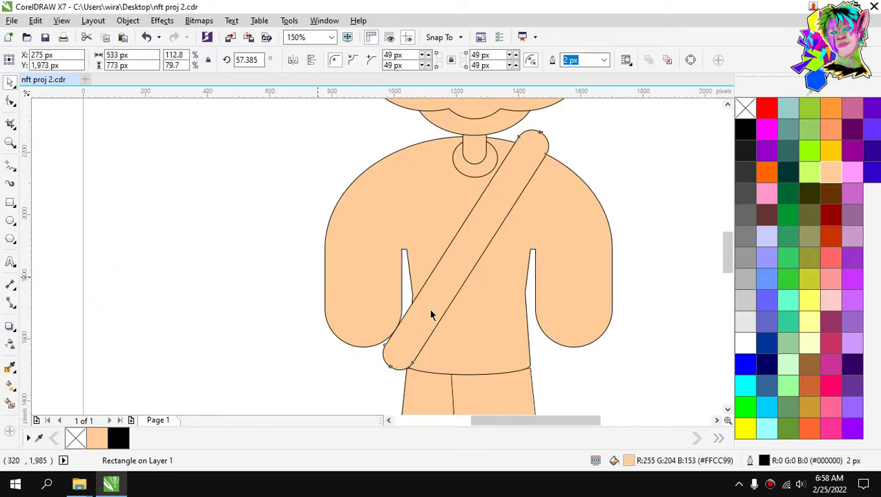
click(486, 359)
click(498, 370)
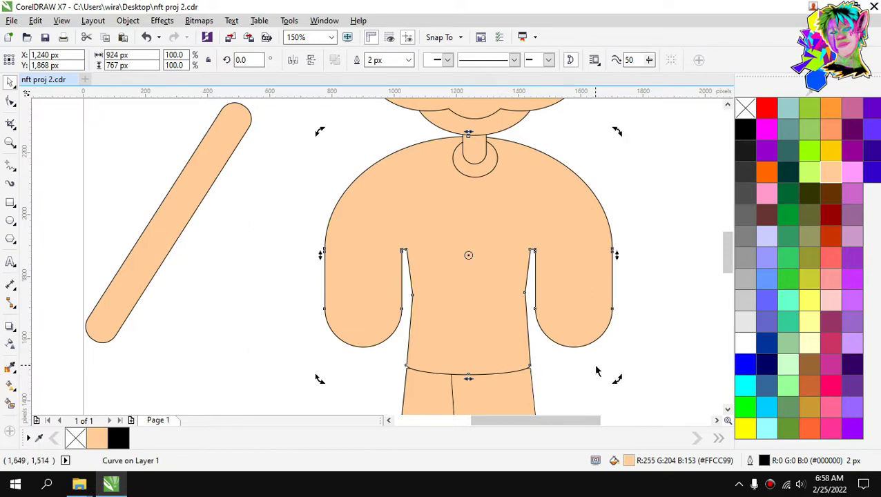
click(597, 365)
click(511, 373)
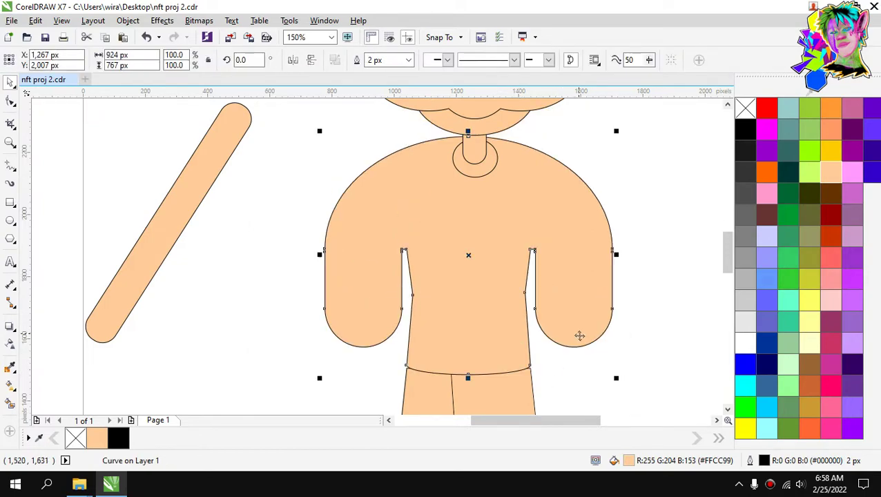
scroll(536, 234, down, 2)
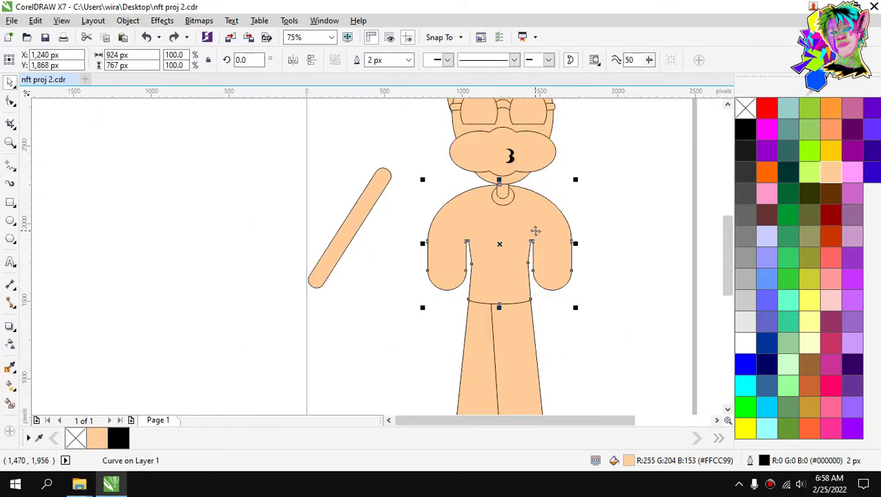
click(617, 216)
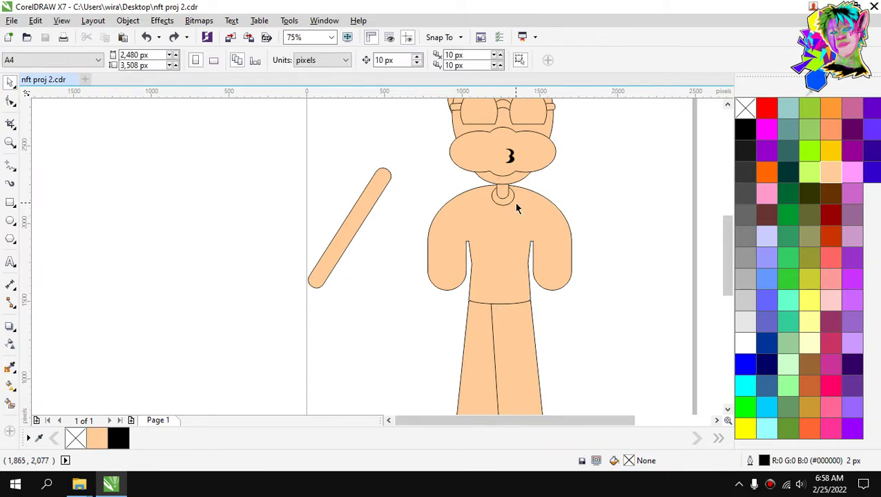
scroll(522, 210, down, 2)
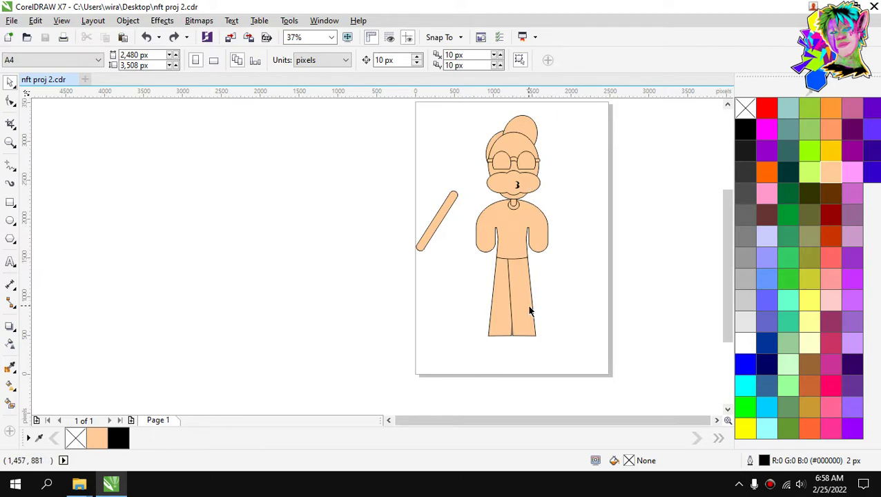
click(525, 332)
scroll(519, 327, up, 2)
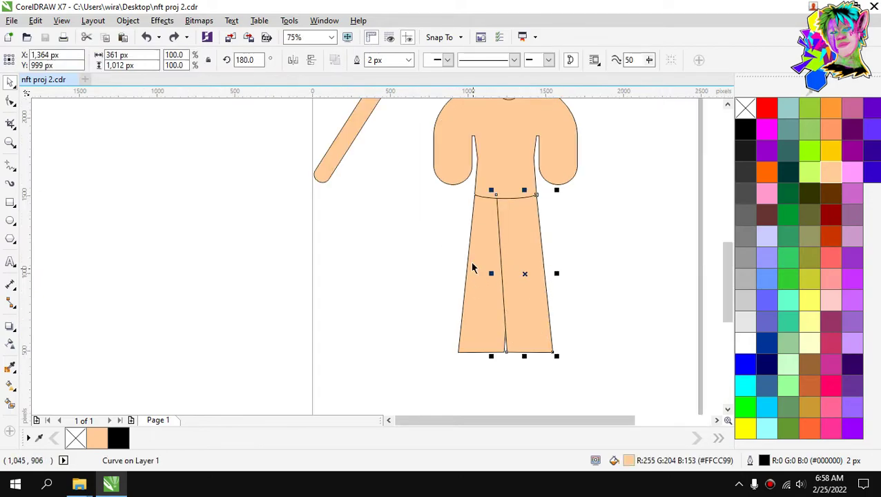
scroll(472, 267, down, 2)
scroll(494, 152, down, 2)
scroll(491, 173, up, 4)
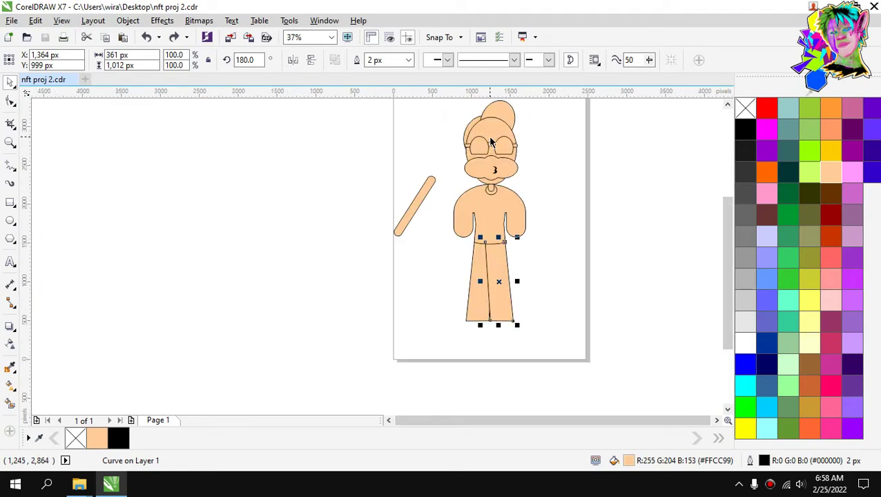
Edit the nodes of the black 3-shaped mouth, moving the upper lobe's inner node outward to thin its stroke.
scroll(502, 181, up, 1)
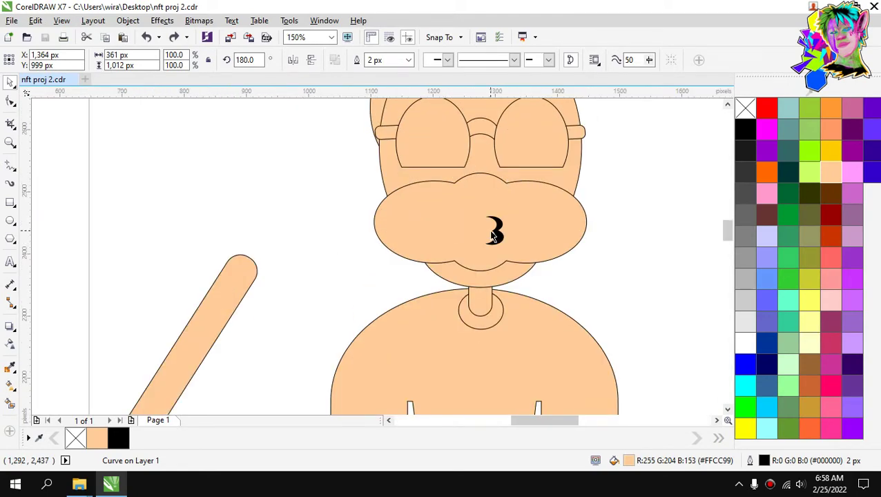
scroll(498, 200, up, 1)
click(500, 203)
scroll(505, 230, up, 1)
drag(506, 228, 491, 262)
scroll(493, 241, down, 2)
scroll(492, 241, up, 1)
key(F10)
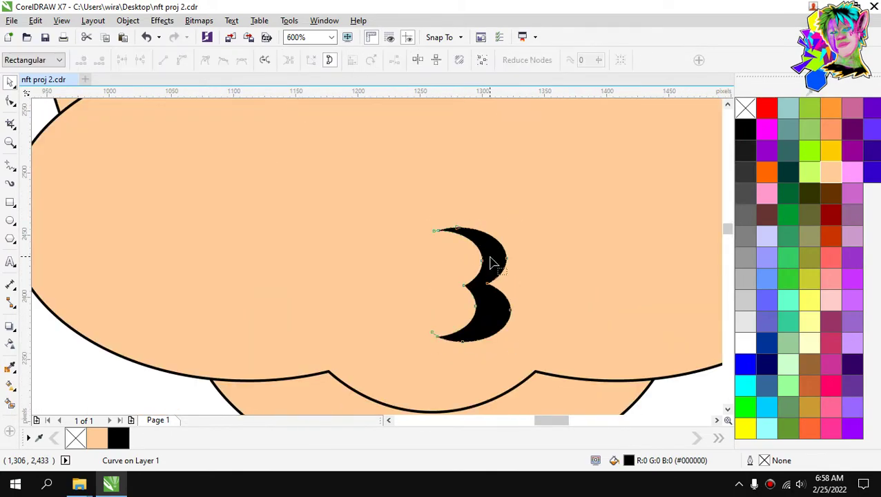
scroll(492, 257, up, 1)
drag(478, 257, 506, 209)
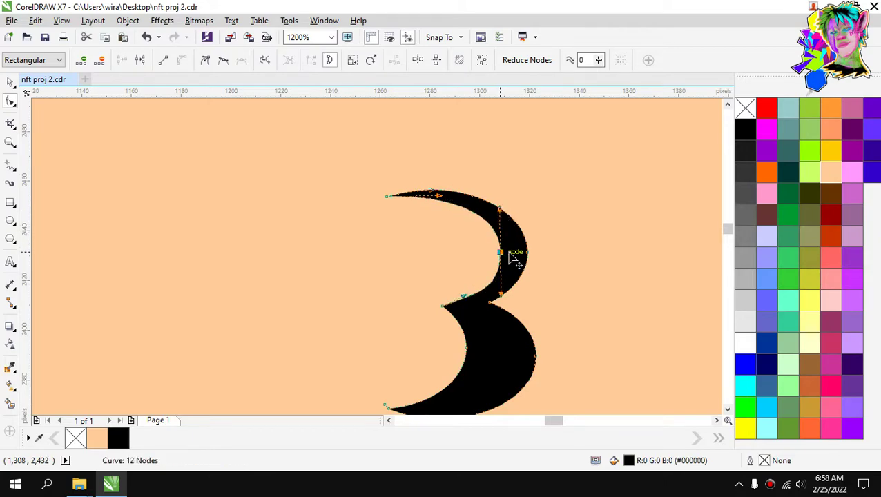
drag(508, 253, 518, 254)
scroll(492, 250, down, 1)
scroll(496, 295, up, 1)
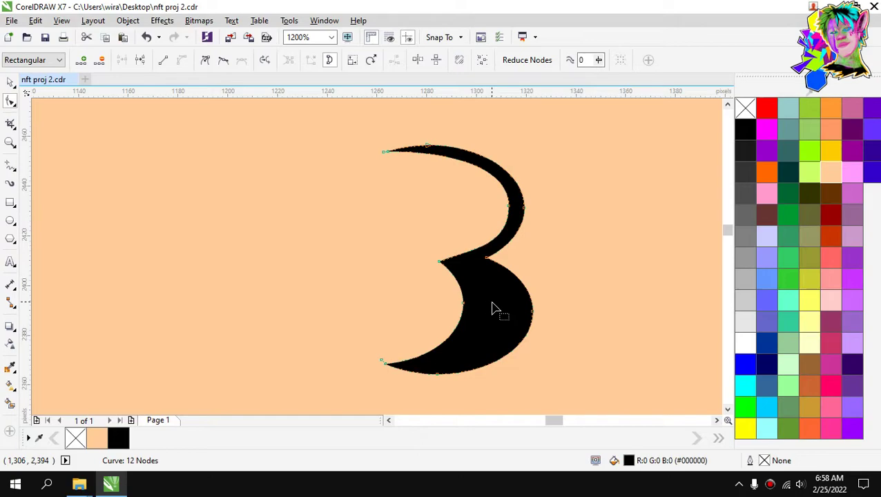
Move the inner node of the mouth's lower lobe outward to thin its stroke, and finish node editing.
click(463, 305)
drag(474, 312, 512, 263)
scroll(507, 314, up, 1)
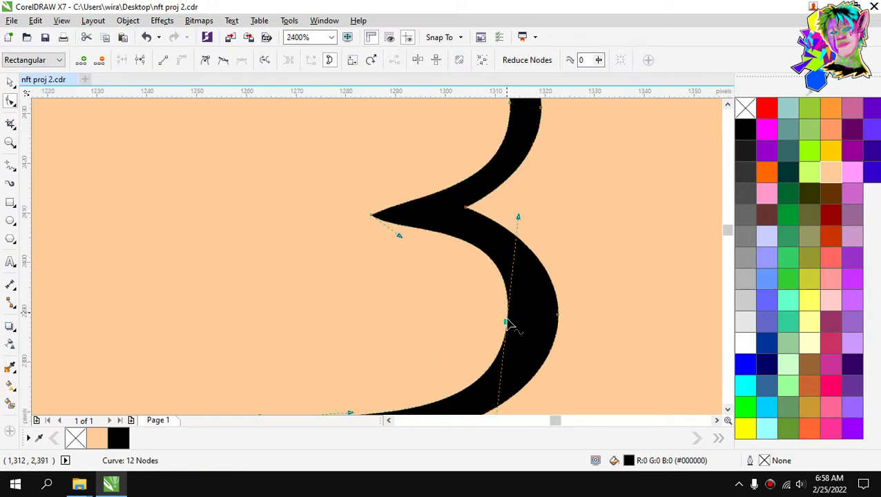
mouse_move(507, 325)
mouse_down()
mouse_move(529, 320)
mouse_move(515, 315)
mouse_up()
scroll(500, 283, down, 2)
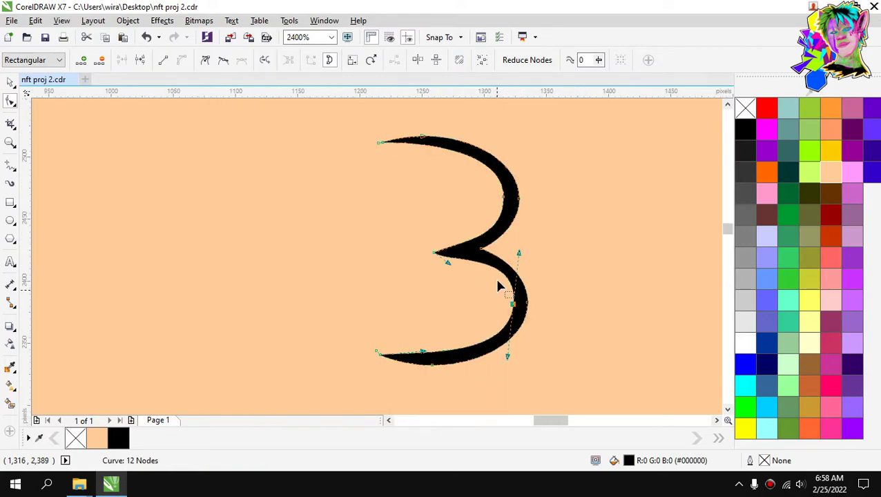
scroll(497, 280, up, 1)
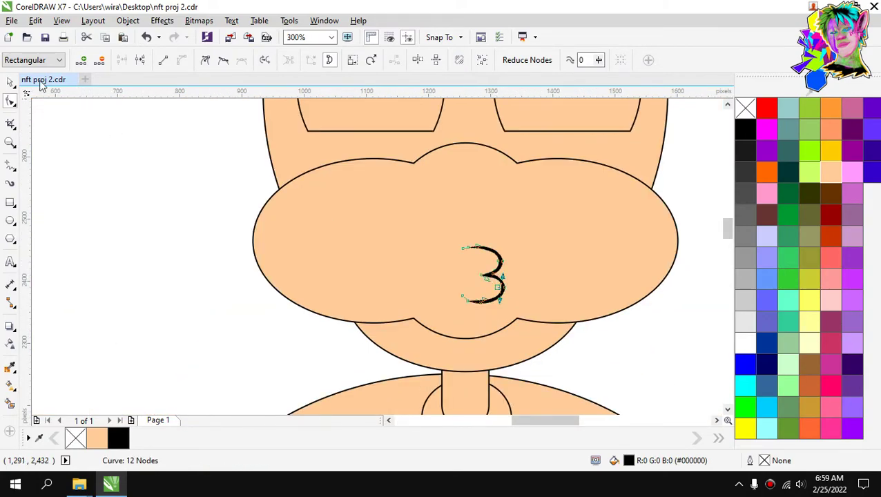
click(11, 81)
click(556, 278)
Refine the mouth by moving its outer notch node toward the inner tip and the upper lobe's inner node farther outward.
scroll(490, 279, up, 1)
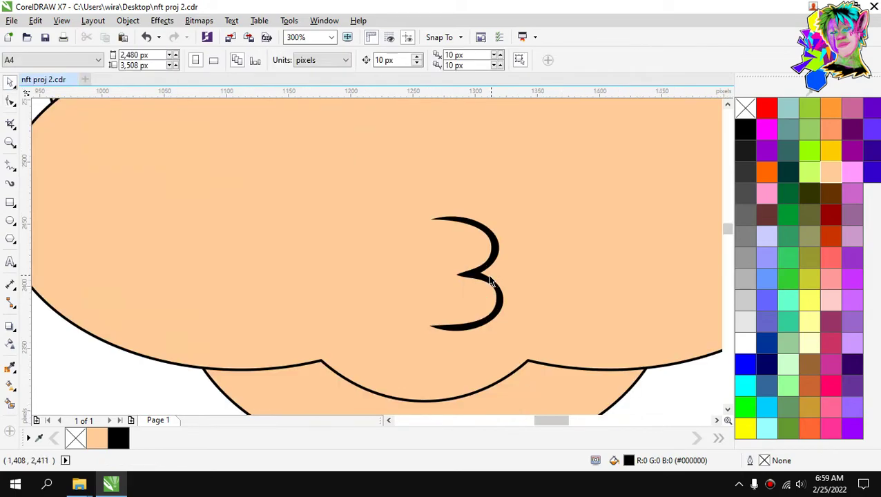
click(481, 277)
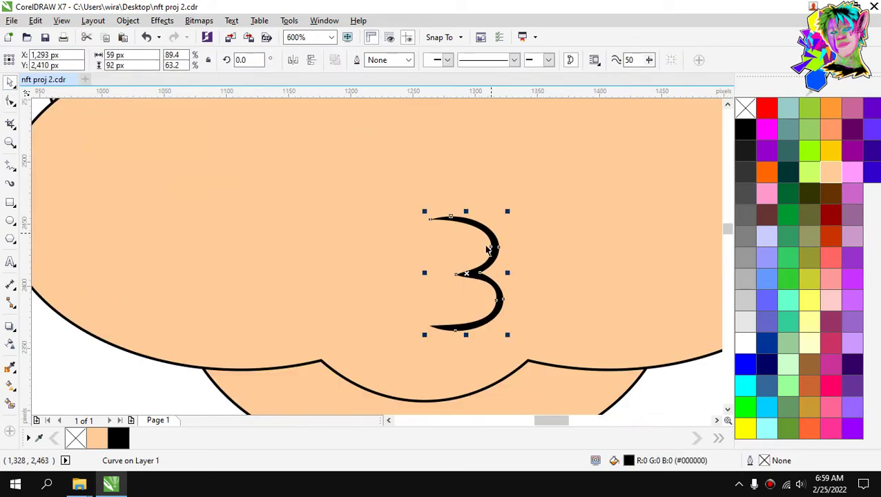
double_click(483, 270)
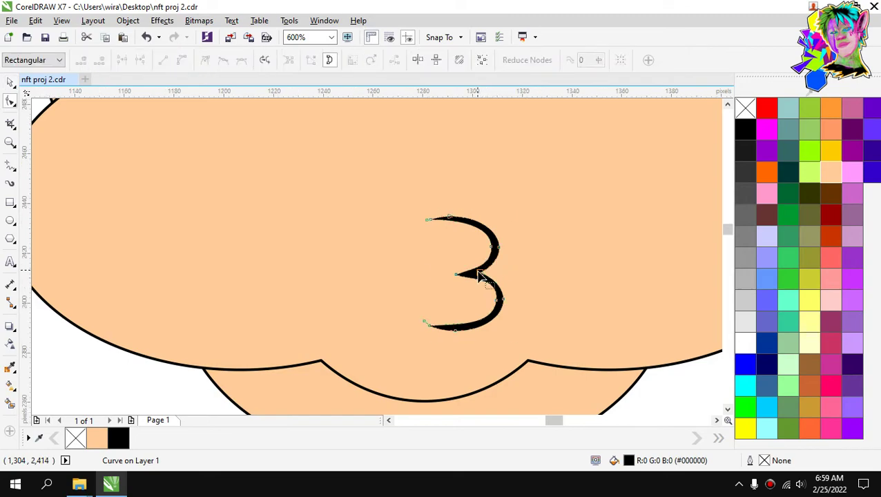
scroll(456, 280, up, 1)
drag(483, 276, 507, 253)
scroll(515, 217, up, 2)
scroll(507, 252, down, 3)
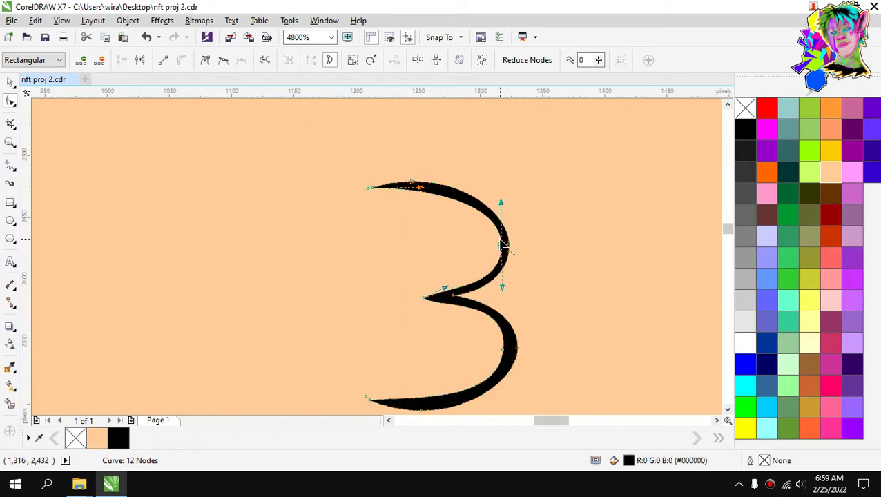
Thin the mouth's lower lobe by reshaping its inner curve near the lower tail and moving its inner node outward.
scroll(503, 245, down, 1)
scroll(501, 291, up, 1)
scroll(422, 357, up, 1)
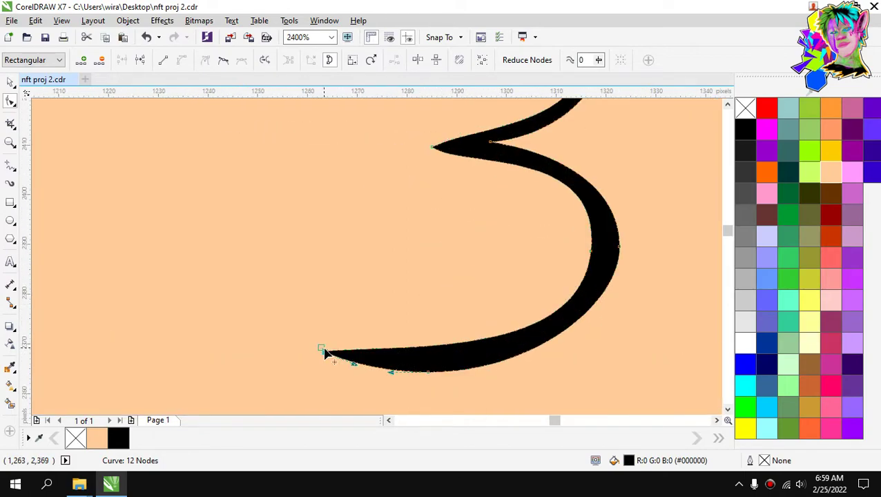
mouse_move(411, 345)
mouse_down()
mouse_move(422, 366)
mouse_move(450, 371)
mouse_up()
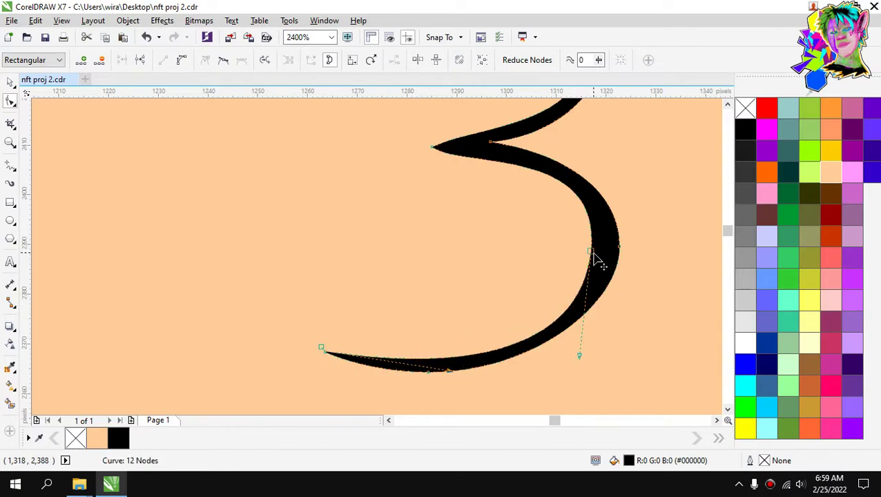
drag(595, 258, 603, 254)
mouse_move(612, 161)
mouse_down()
mouse_move(602, 181)
mouse_move(611, 153)
mouse_up()
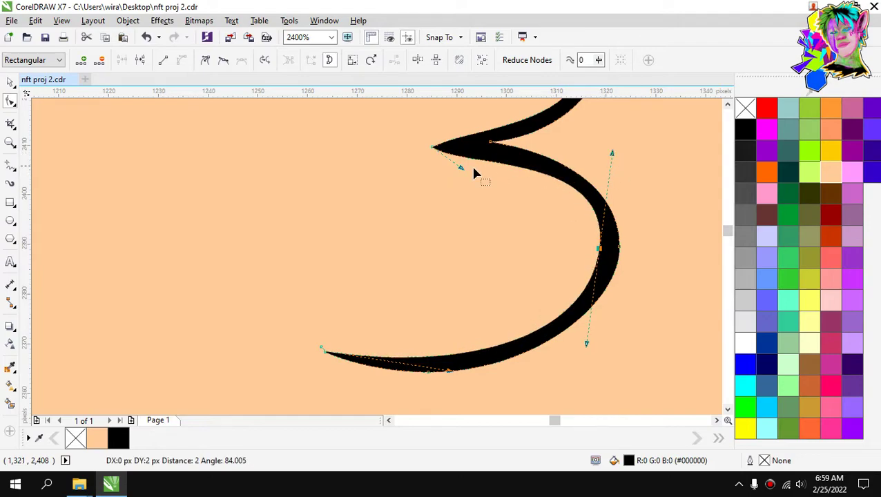
Refine the mouth's middle point by moving its tip node slightly upward and adjusting its curve handles to slim both adjoining strokes.
click(462, 167)
mouse_move(467, 169)
mouse_down()
mouse_move(473, 153)
mouse_move(470, 165)
mouse_up()
scroll(559, 207, down, 2)
scroll(561, 158, up, 3)
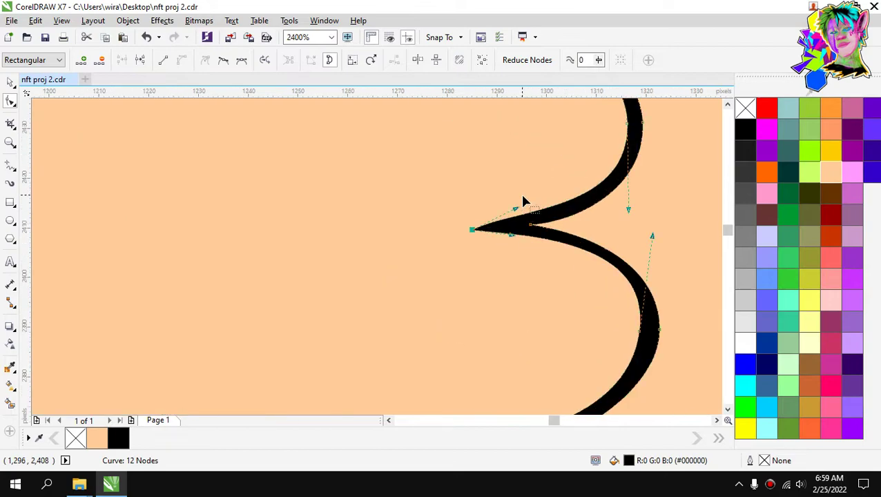
drag(511, 223, 510, 231)
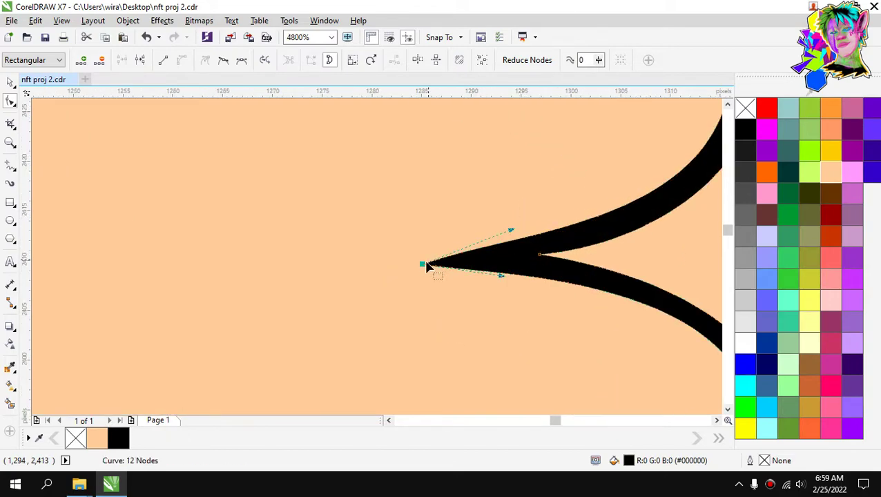
mouse_move(423, 263)
mouse_down()
mouse_move(424, 239)
mouse_move(427, 252)
mouse_up()
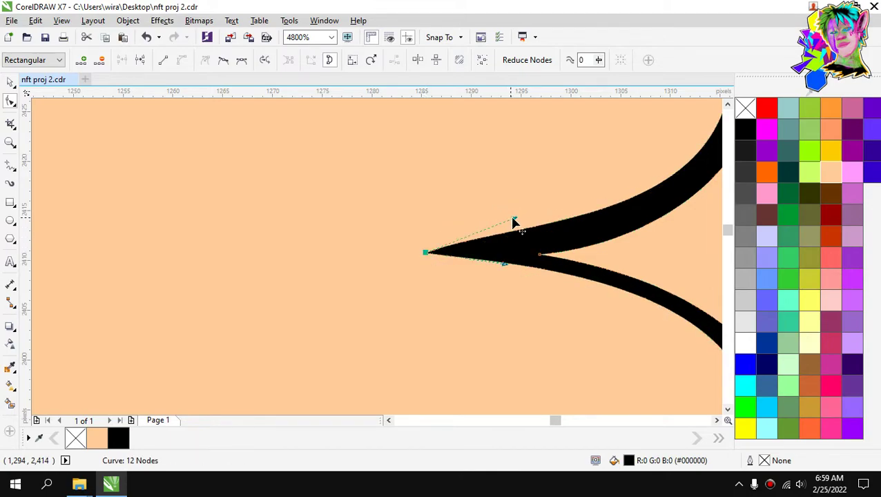
drag(512, 222, 521, 239)
Delete the extra node at the tip of the mouth's upper tail and reshape the inner curve to thin the stroke.
scroll(522, 239, down, 6)
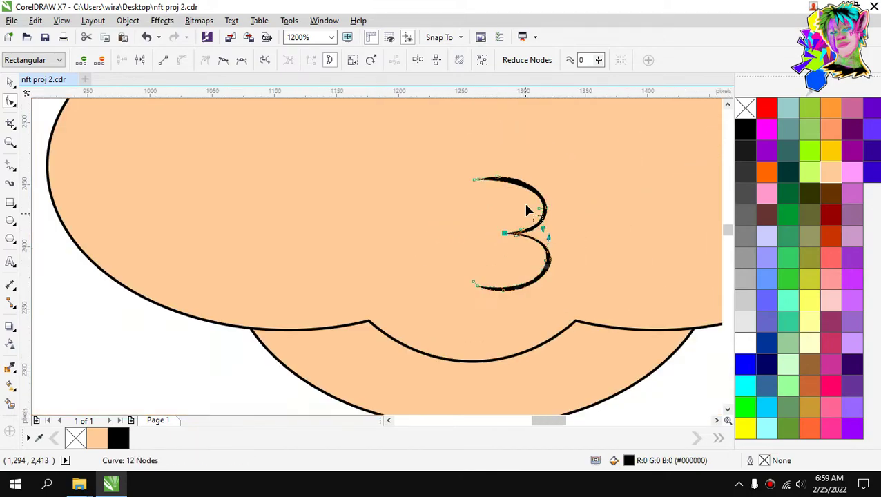
scroll(523, 201, up, 3)
scroll(499, 173, up, 2)
click(369, 170)
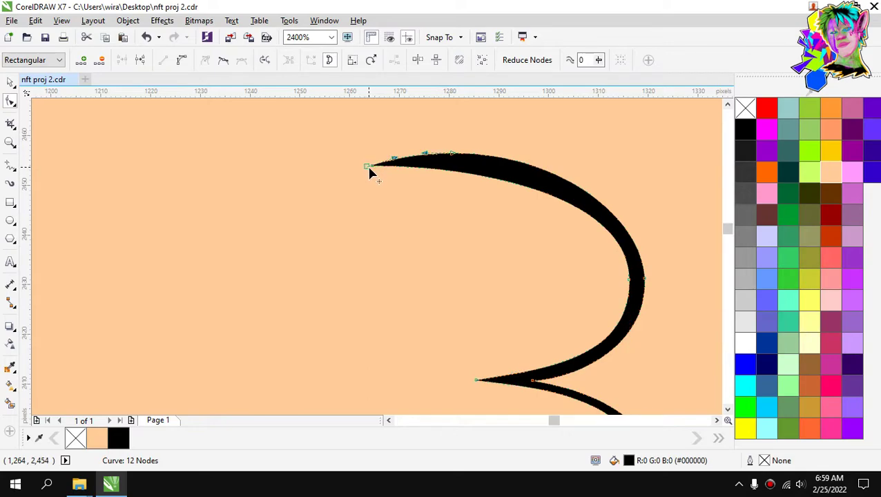
scroll(457, 159, up, 1)
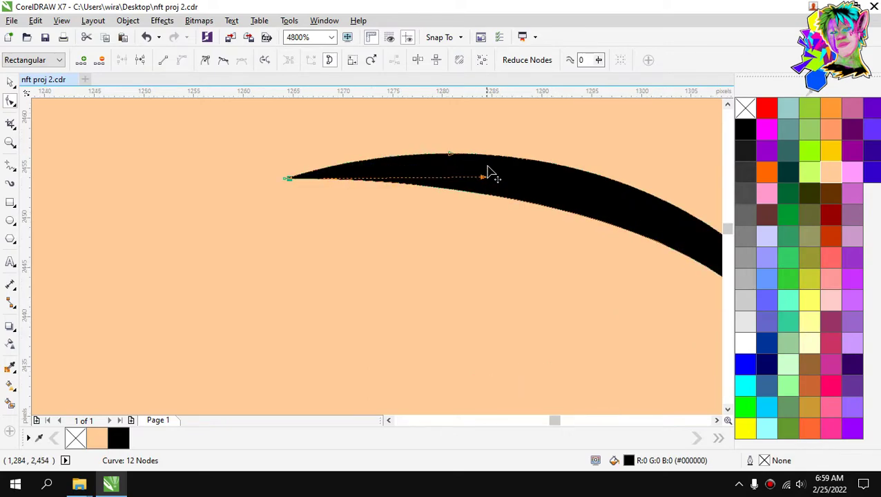
drag(488, 157, 284, 184)
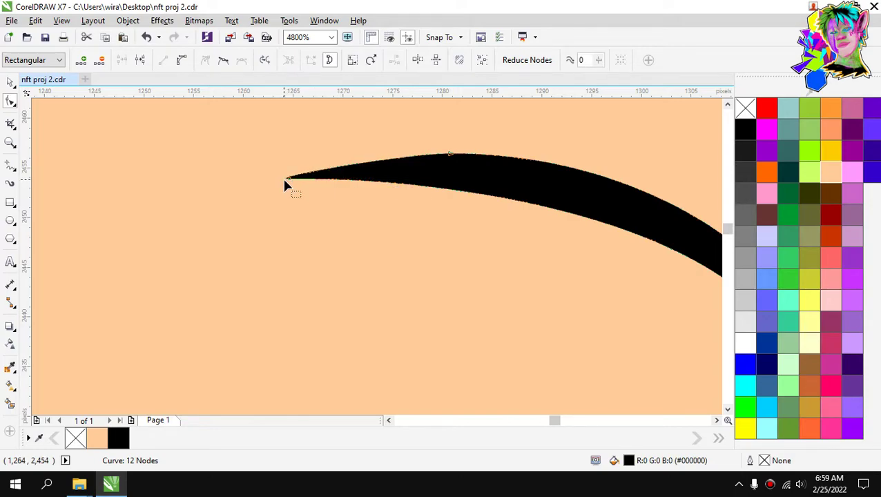
key(Delete)
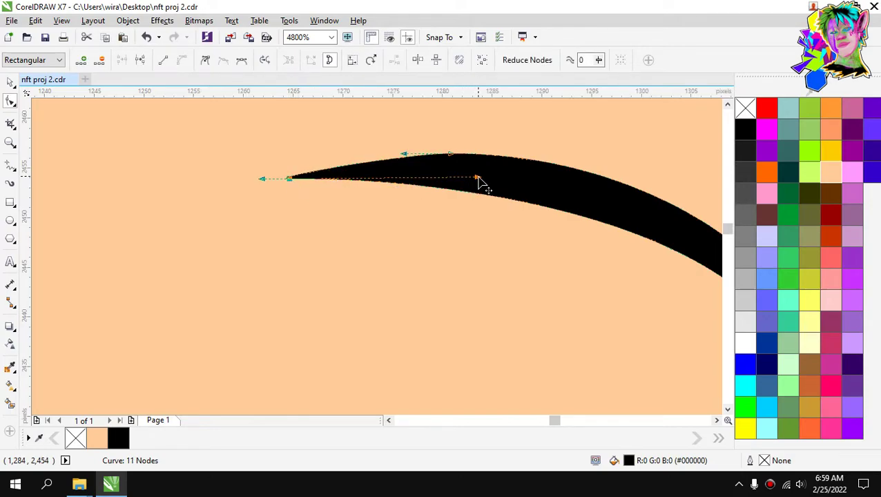
drag(481, 183, 507, 161)
scroll(504, 160, down, 2)
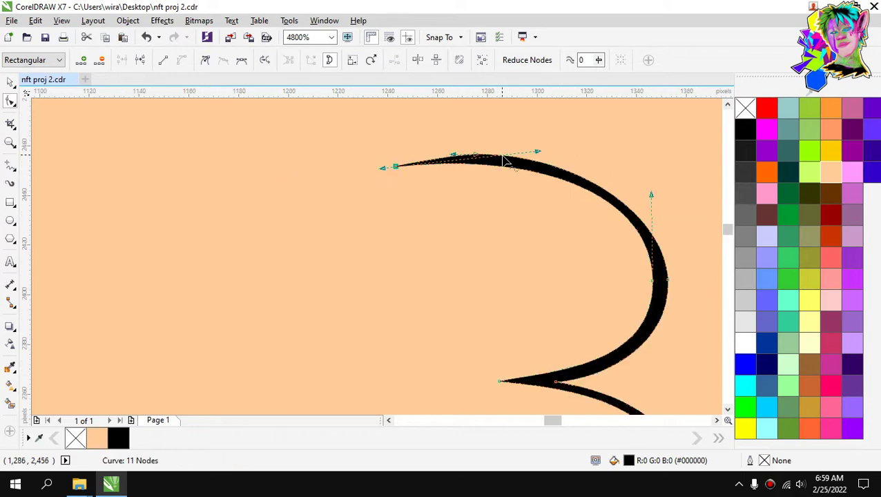
Move the inner node of the mouth's upper lobe slightly outward, then finish node editing and deselect the mouth.
scroll(515, 166, down, 3)
scroll(545, 201, up, 3)
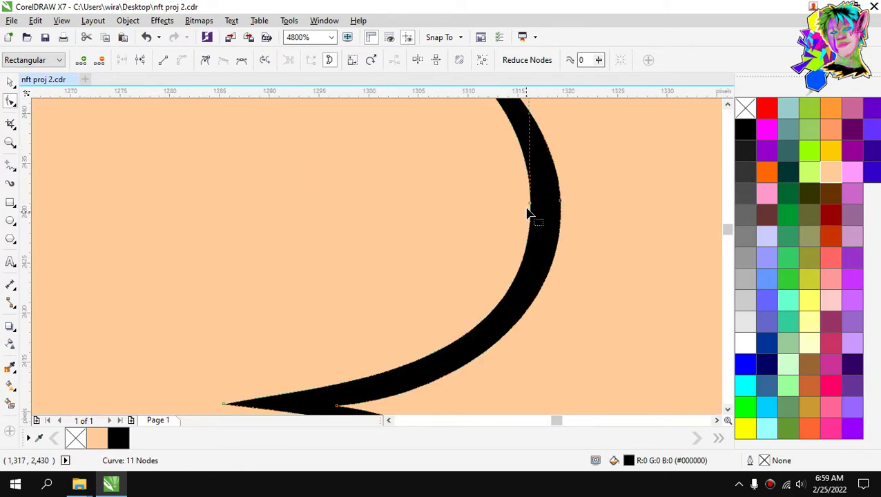
click(532, 204)
drag(535, 203, 539, 212)
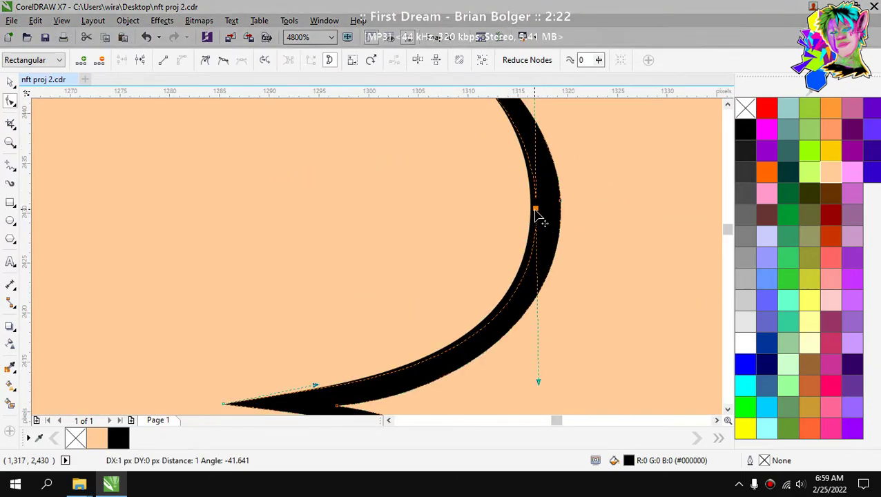
scroll(534, 219, down, 2)
scroll(533, 219, down, 3)
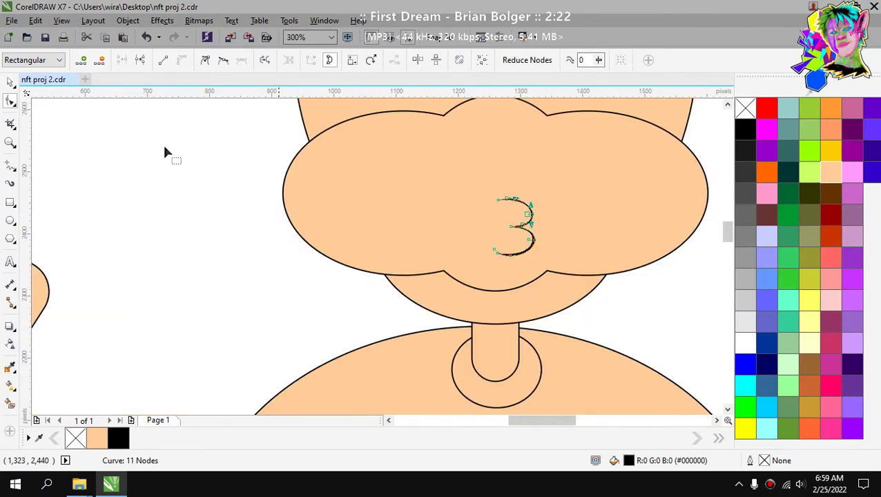
key(space)
key(Escape)
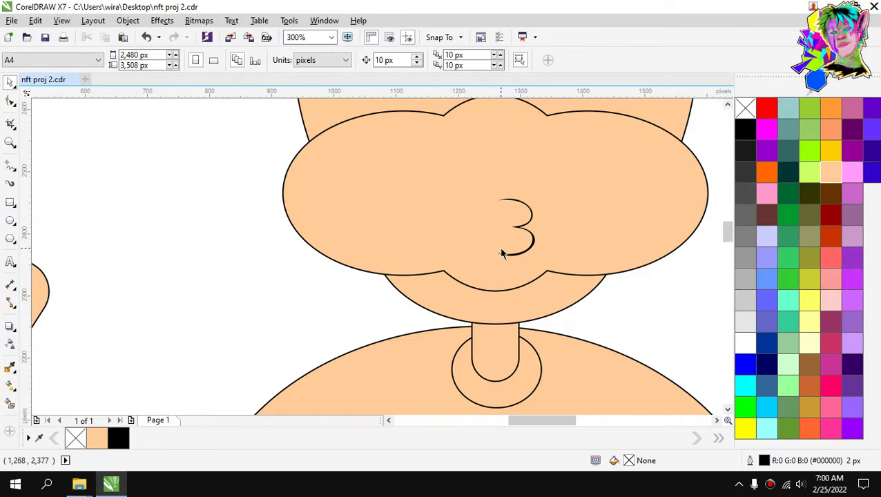
Scale the mouth down to 58 by 90 px, nudge it slightly lower on the face, and save the drawing.
scroll(527, 214, up, 2)
click(539, 209)
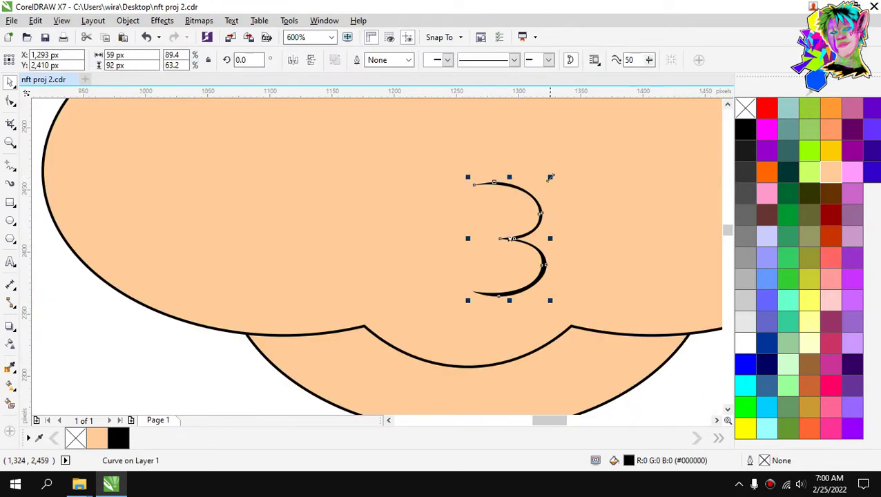
drag(550, 180, 550, 181)
drag(539, 212, 540, 217)
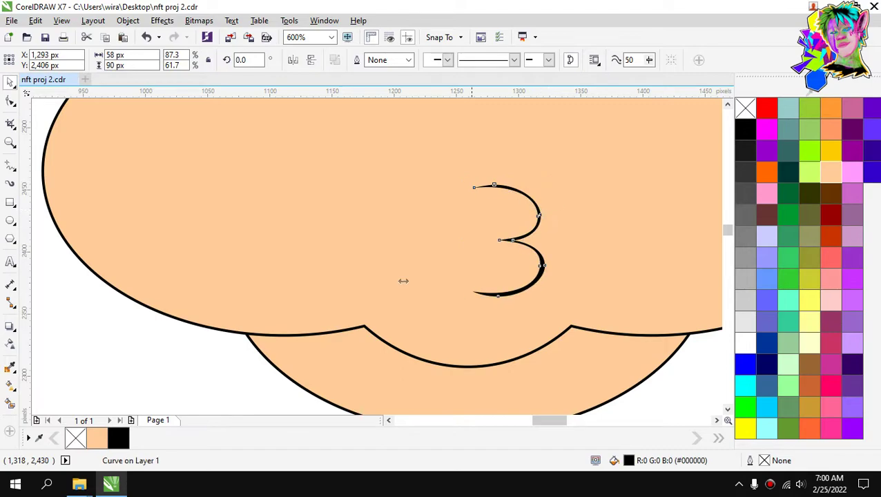
key(Escape)
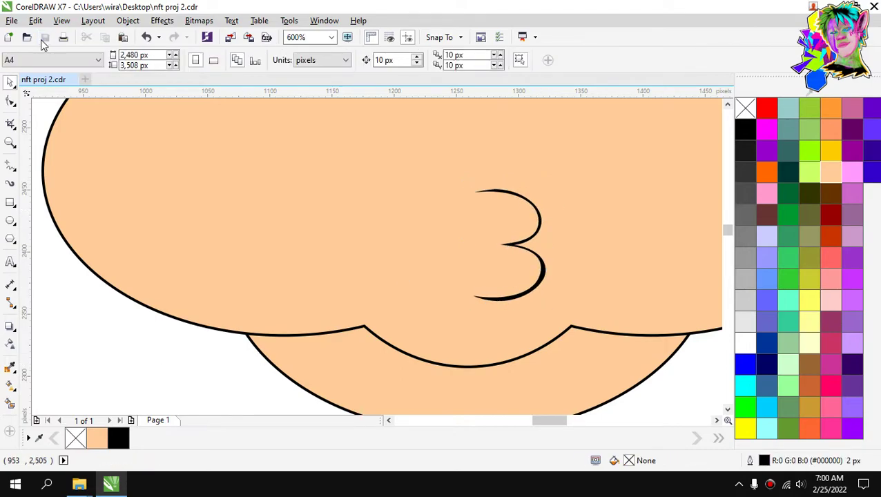
Move the strap from the empty area beside the character back diagonally across the torso.
scroll(281, 237, down, 4)
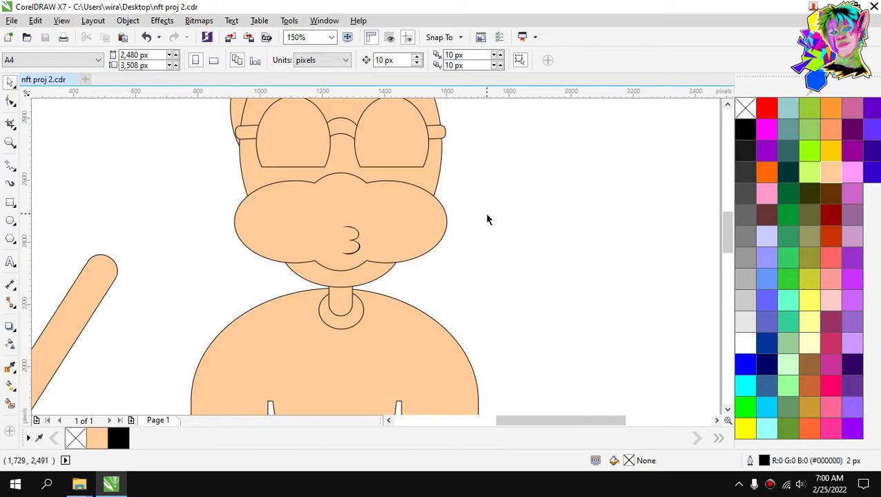
scroll(448, 232, down, 4)
scroll(403, 269, up, 3)
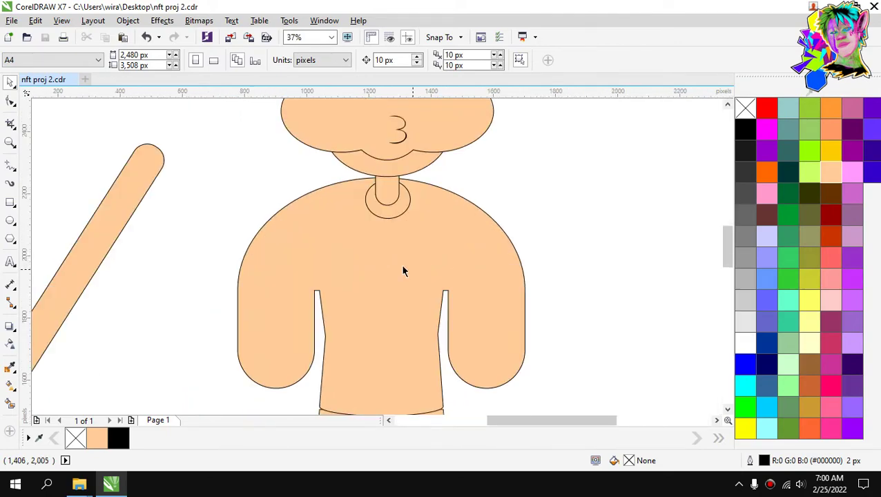
scroll(392, 276, down, 1)
scroll(391, 277, up, 2)
drag(90, 182, 391, 205)
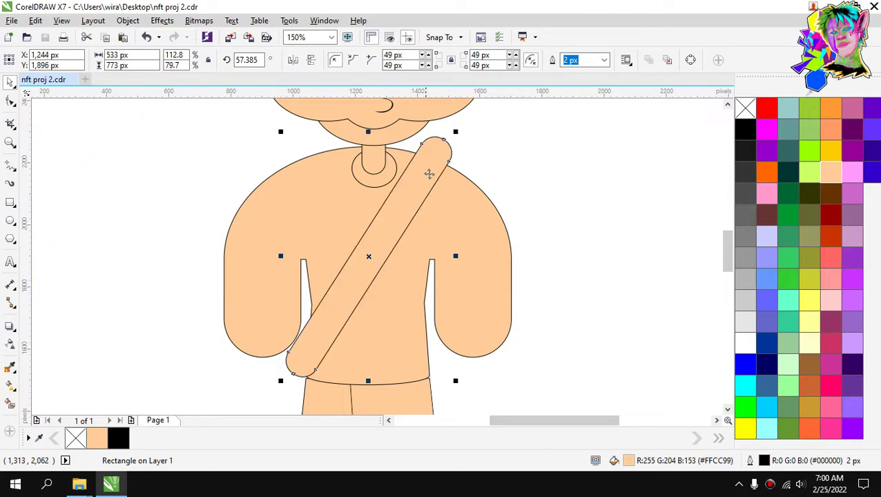
Rotate the strap to 53.578° and reposition it so it runs from the shoulder to the opposite hip.
click(438, 149)
drag(456, 133, 472, 143)
scroll(450, 179, up, 2)
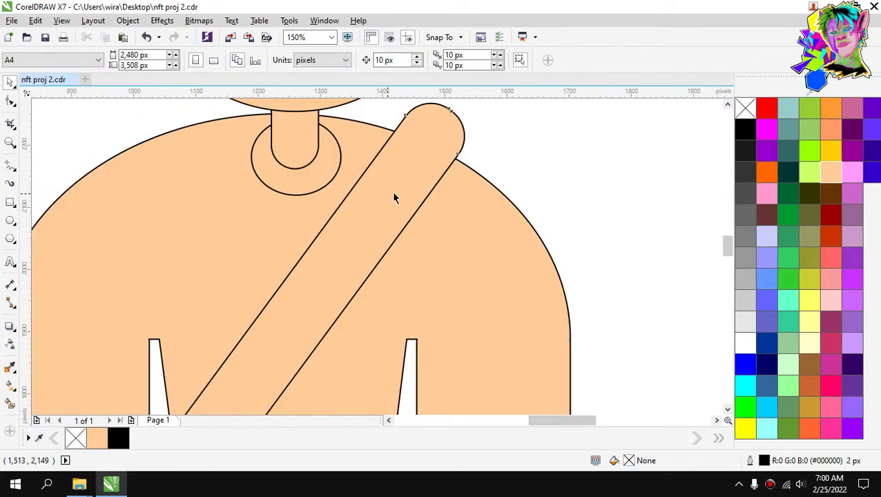
drag(392, 191, 405, 200)
scroll(404, 199, down, 3)
scroll(404, 200, up, 1)
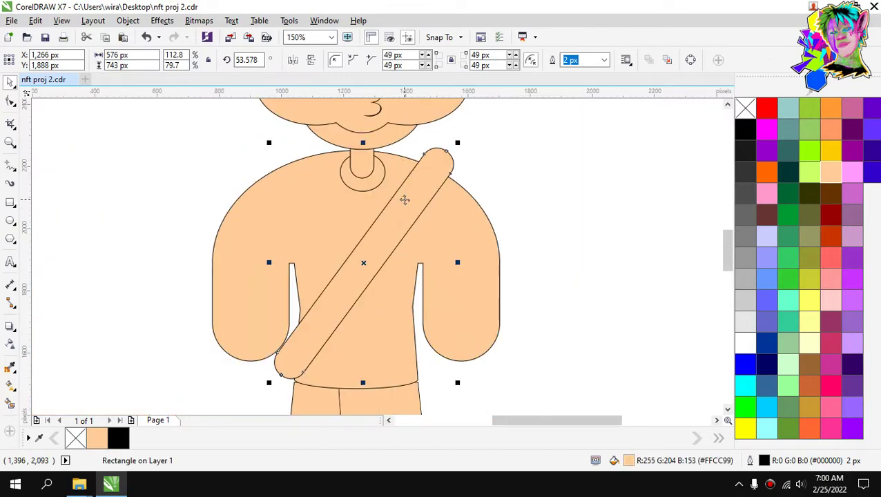
drag(418, 196, 412, 202)
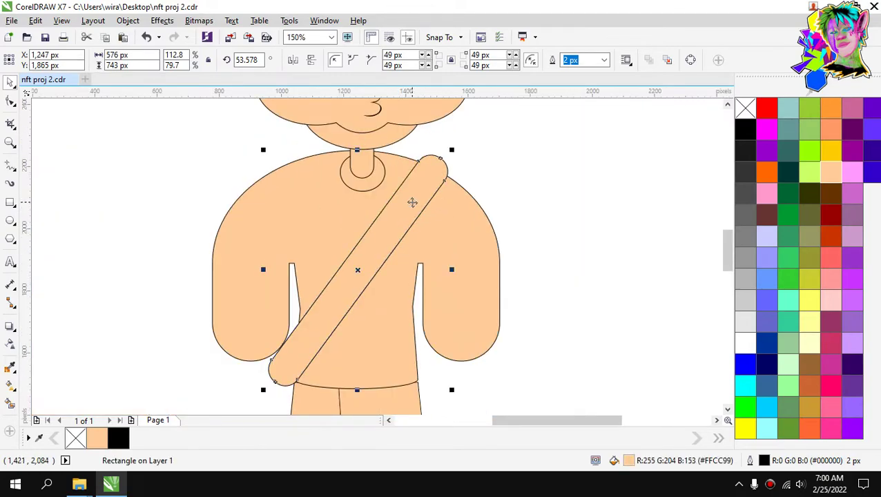
click(511, 151)
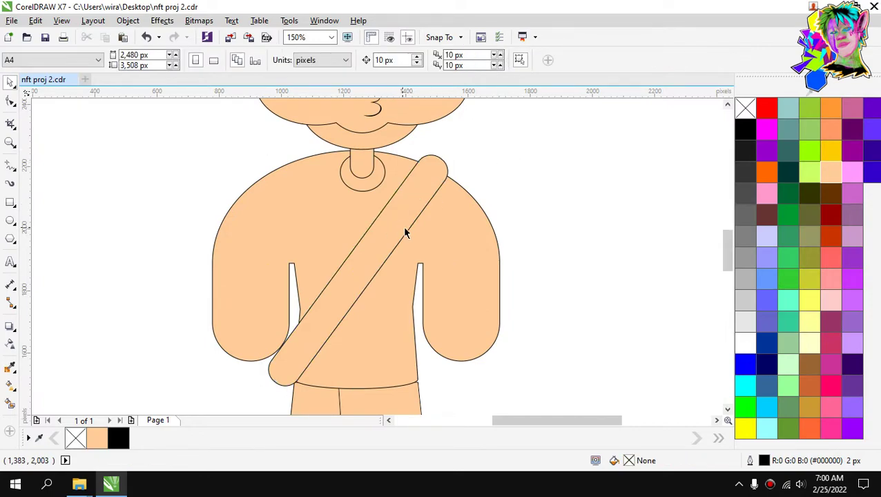
scroll(405, 232, down, 1)
scroll(405, 232, up, 1)
scroll(402, 225, down, 1)
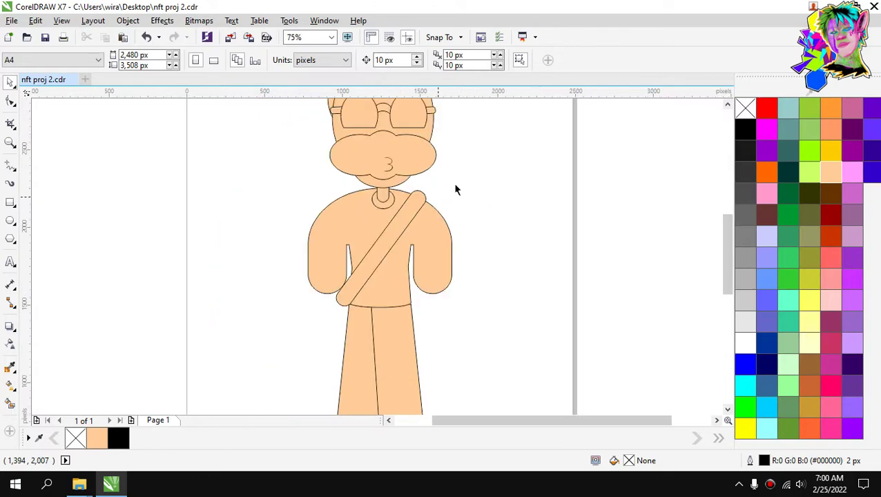
double_click(390, 243)
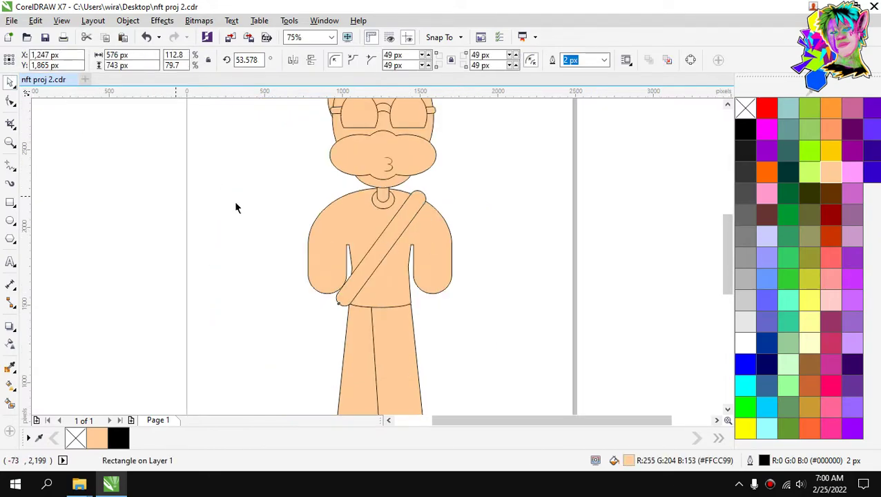
key(Escape)
scroll(397, 226, down, 1)
scroll(403, 291, up, 1)
scroll(419, 218, down, 1)
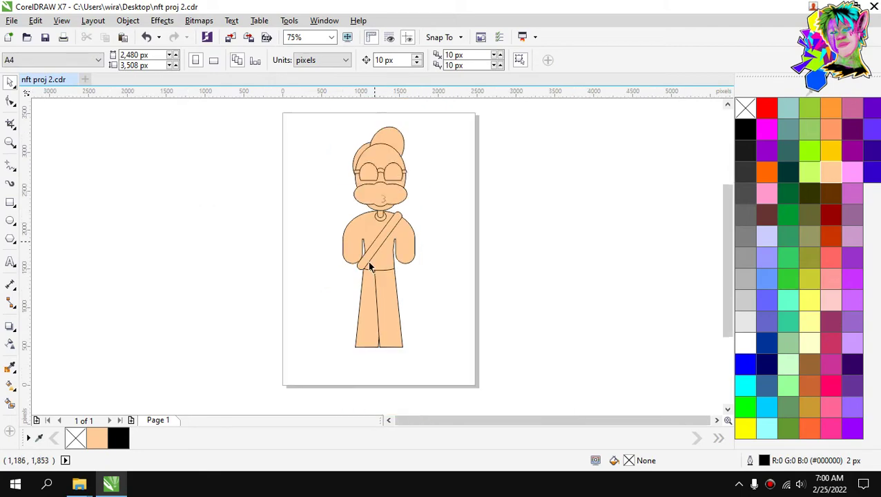
Draw an upright rectangle about 179 by 402 px beside the hip, overlapping the strap's lower end.
scroll(370, 263, up, 1)
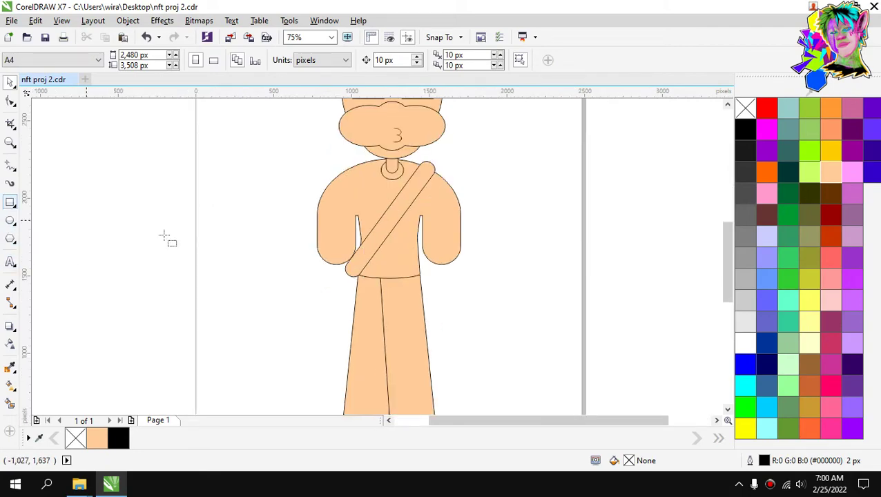
scroll(338, 276, up, 1)
scroll(338, 276, down, 1)
scroll(338, 277, up, 1)
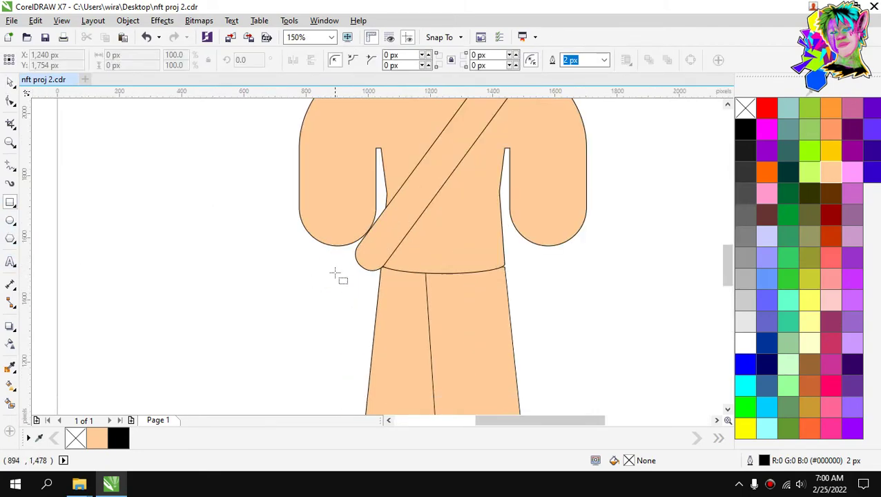
drag(323, 250, 379, 373)
drag(378, 375, 378, 375)
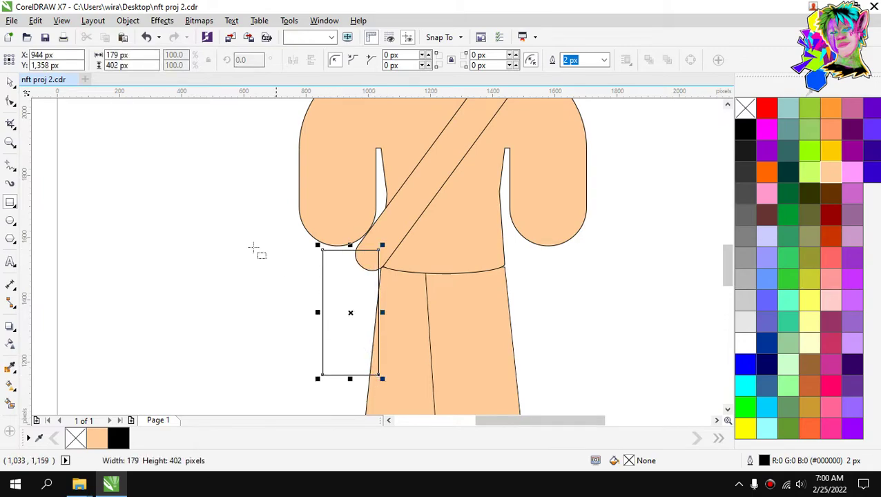
key(space)
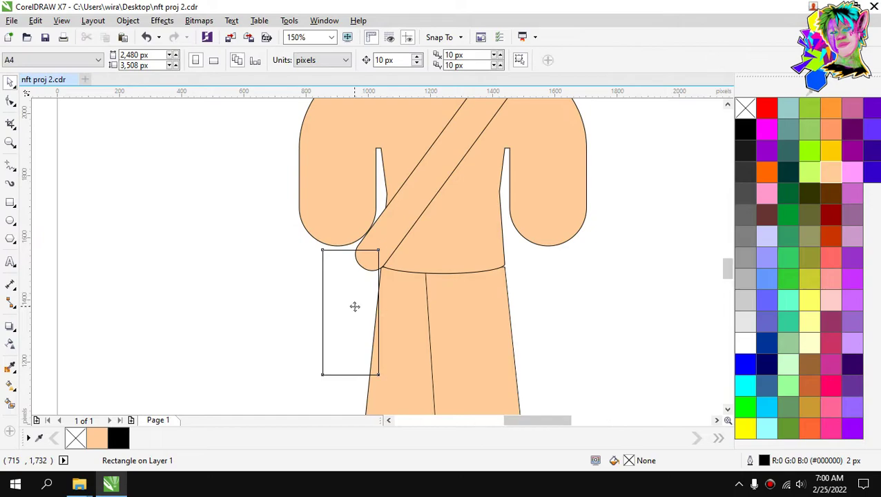
Narrow the hip rectangle to about 156 px wide and move it slightly up and toward the leg.
scroll(354, 305, up, 2)
drag(291, 316, 300, 317)
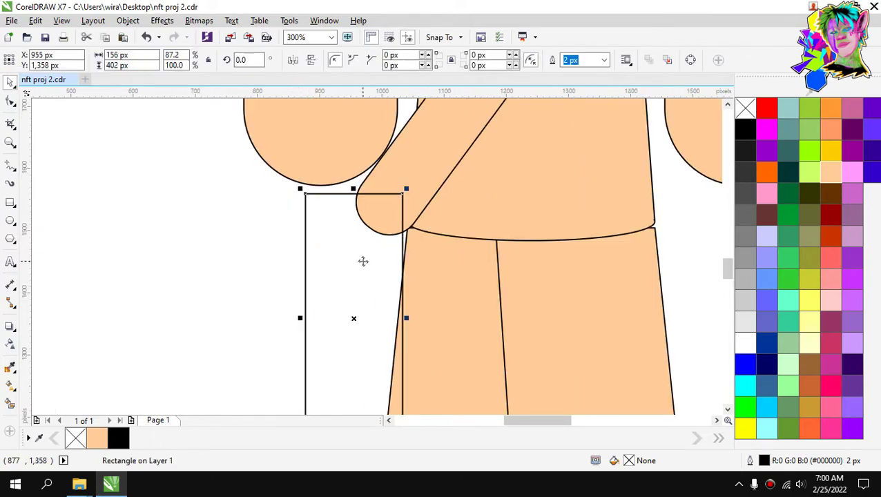
drag(361, 260, 369, 247)
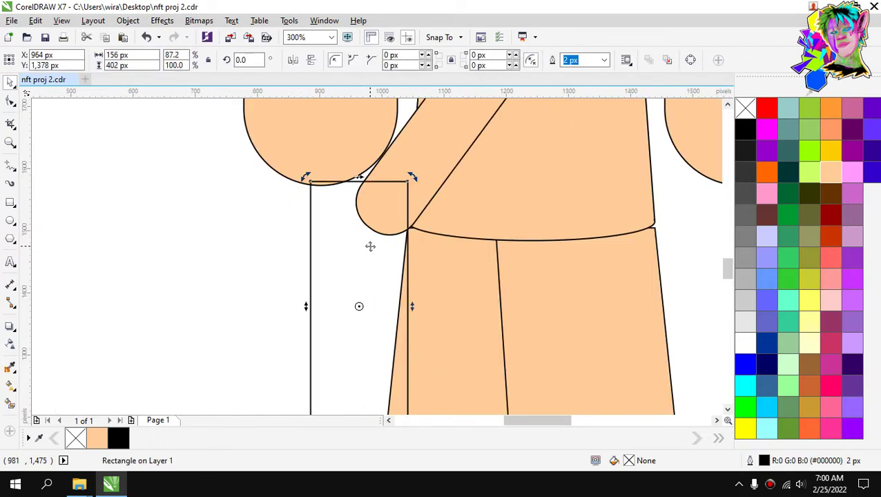
Round the hip rectangle's corners to 30 px and fill it with light peach (#FFCC99).
scroll(369, 246, down, 2)
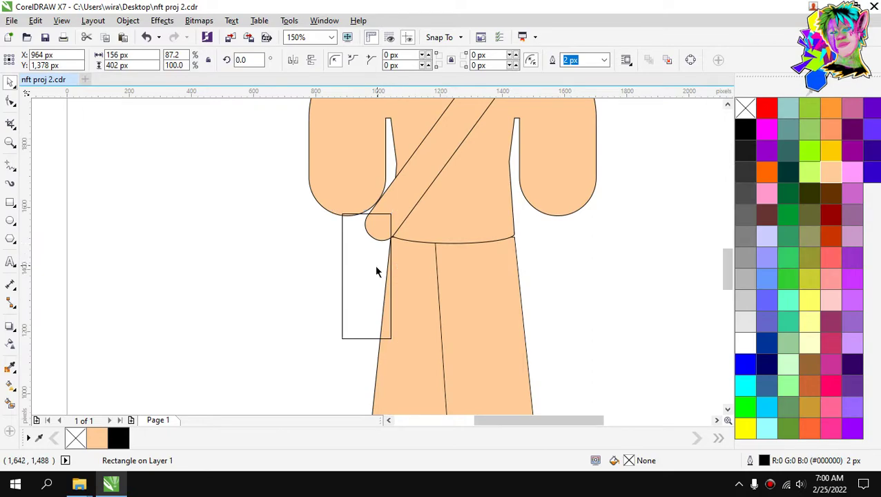
click(376, 266)
drag(511, 55, 513, 64)
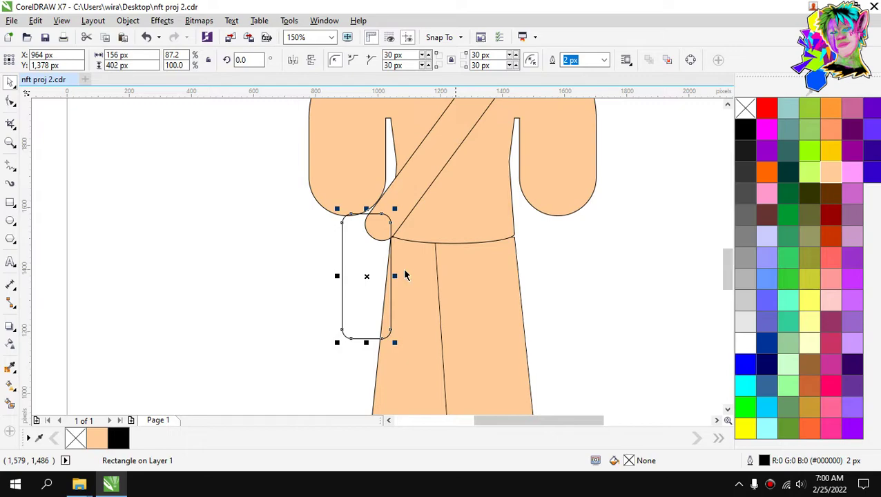
click(828, 171)
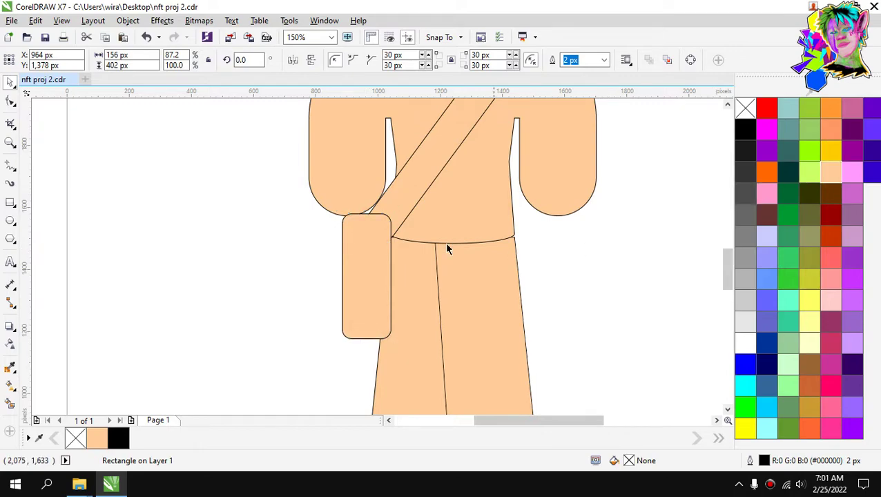
scroll(447, 249, down, 5)
key(Escape)
scroll(419, 221, up, 5)
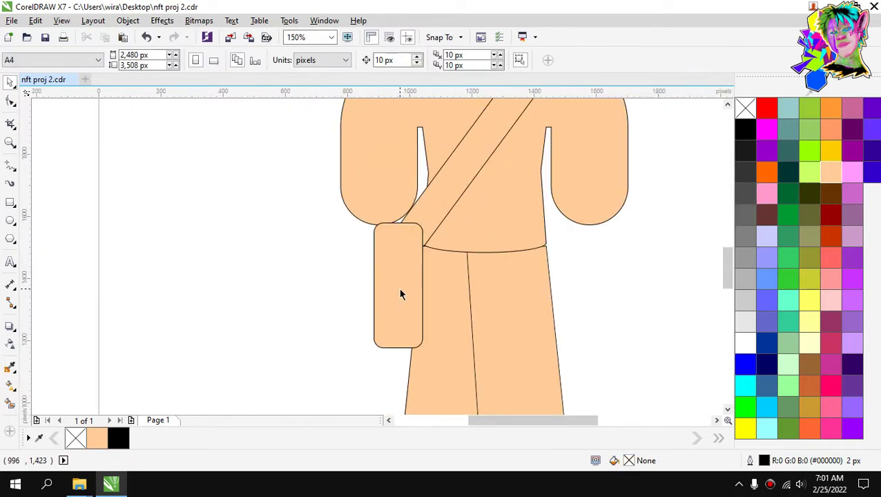
Rotate the hip bag to 356.193° and fit its upper edge against the strap's lower end.
click(400, 295)
drag(395, 346, 393, 367)
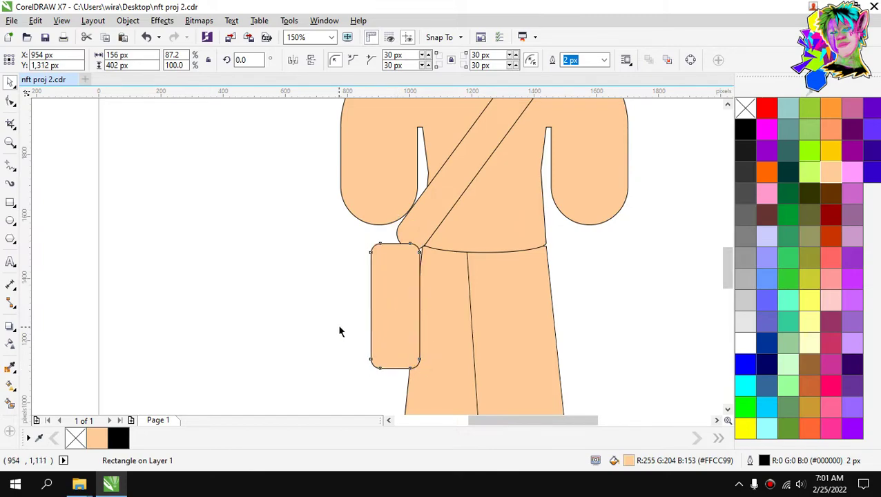
click(339, 327)
click(412, 279)
scroll(411, 277, up, 1)
drag(411, 277, 411, 258)
click(410, 258)
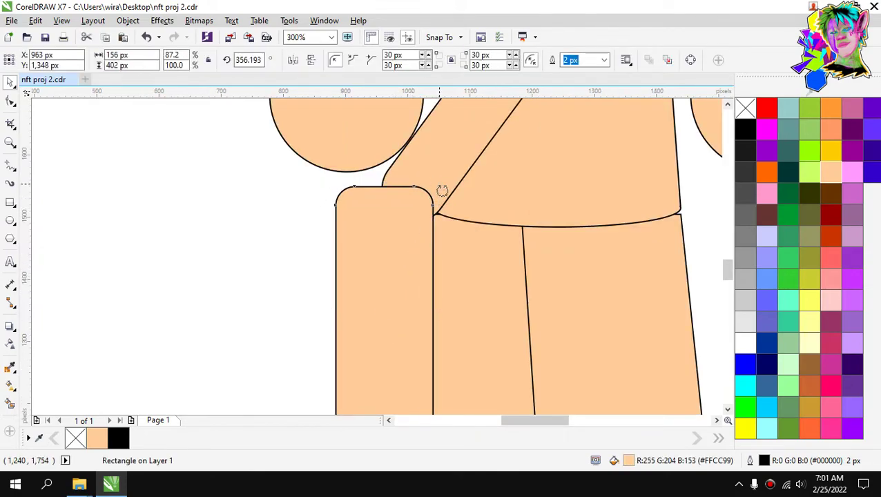
drag(441, 186, 443, 192)
click(312, 236)
drag(390, 254, 388, 250)
click(287, 253)
scroll(415, 236, down, 3)
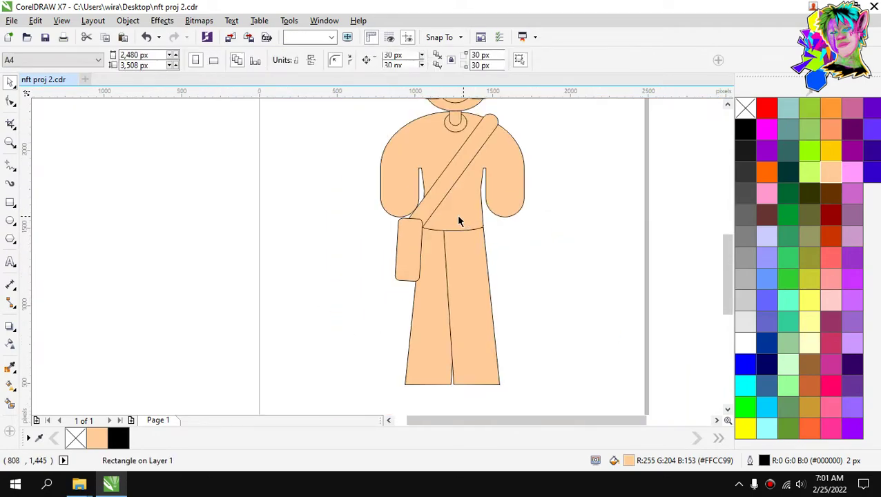
Draw a narrow upright rectangle about 58 by 335 px overlapping the lower end of the sleeve opposite the bag.
scroll(450, 208, down, 2)
scroll(450, 174, up, 2)
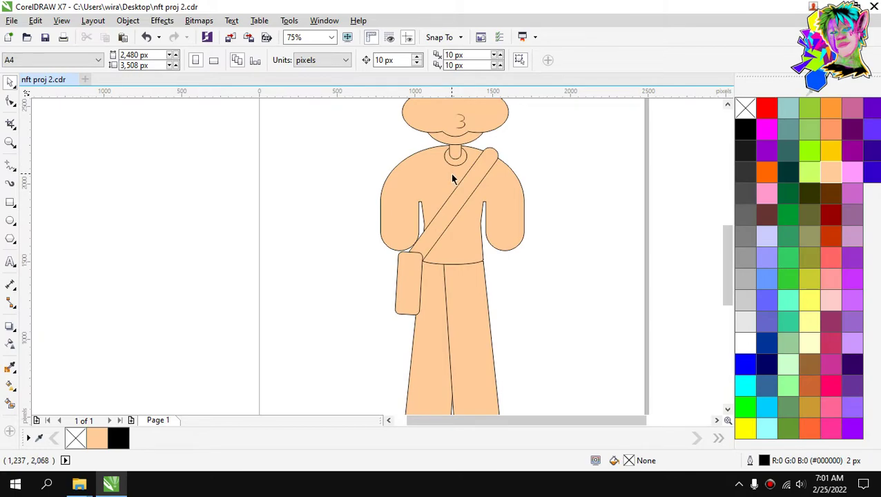
scroll(521, 265, down, 2)
scroll(497, 232, up, 3)
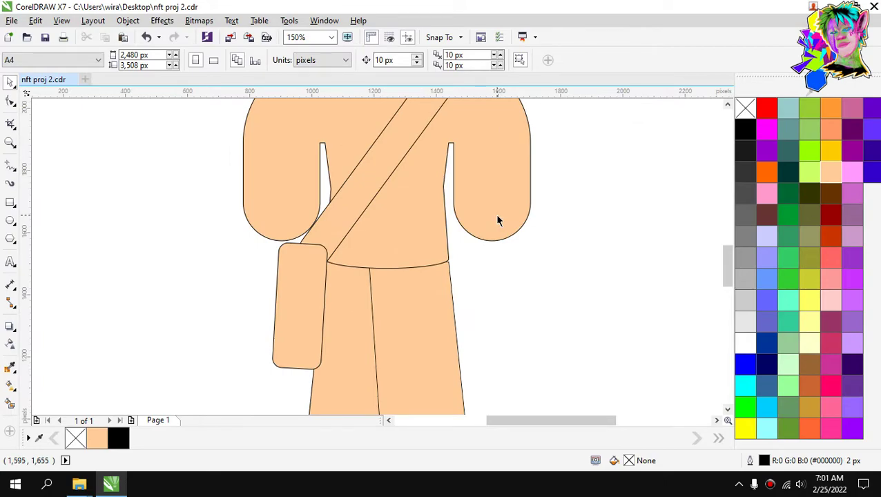
click(10, 203)
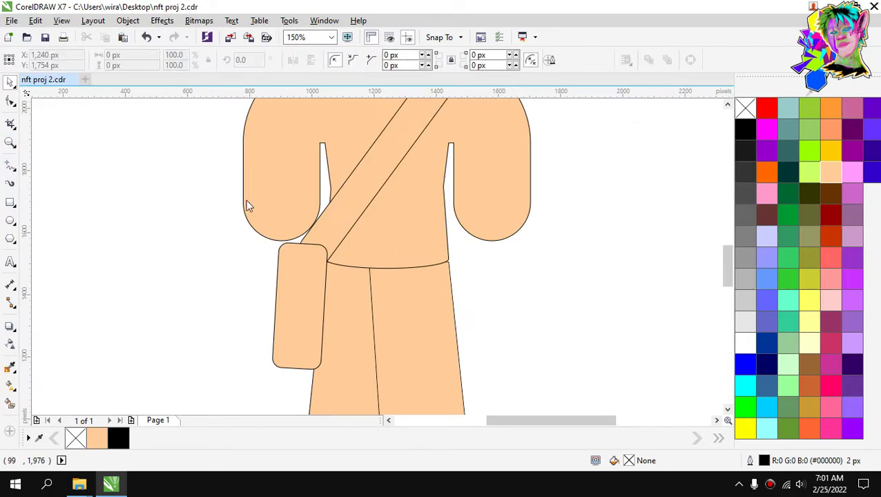
drag(478, 223, 496, 329)
key(space)
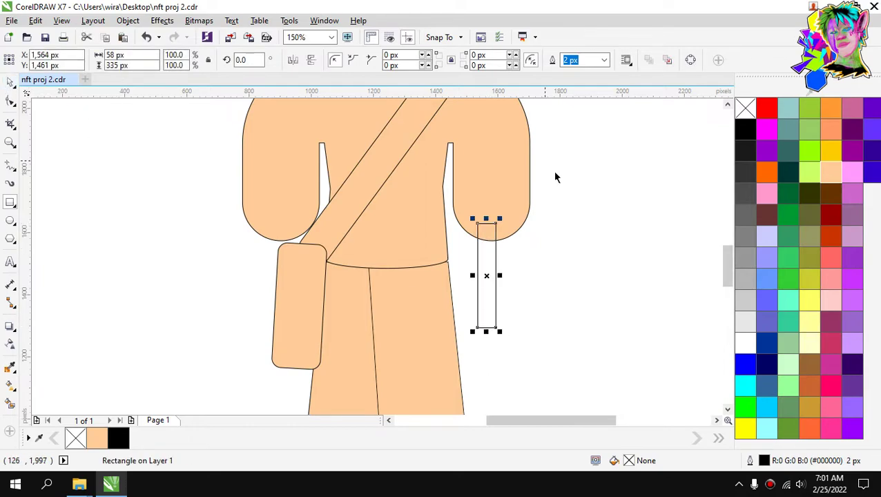
click(559, 221)
scroll(560, 254, up, 1)
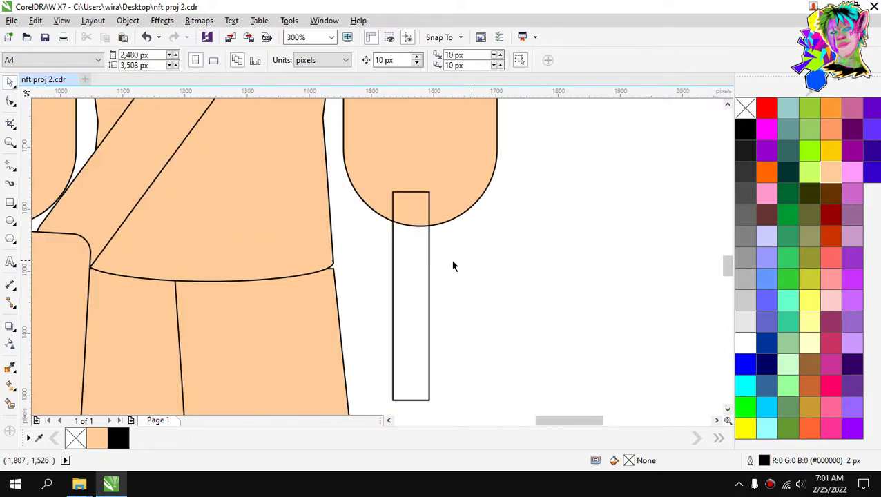
Reposition the narrow rectangle under the sleeve, round its corners to 56 px and fill it with light peach (#FFCC99).
drag(404, 256, 424, 247)
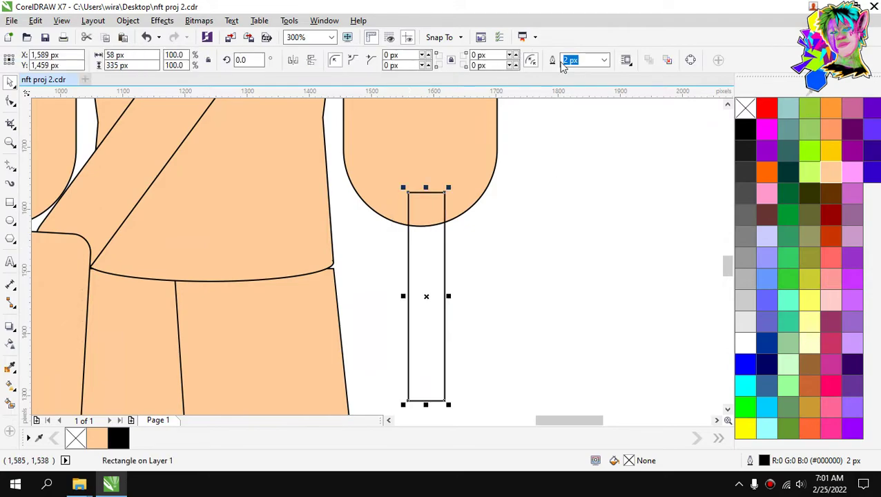
drag(513, 57, 515, 35)
scroll(524, 186, down, 2)
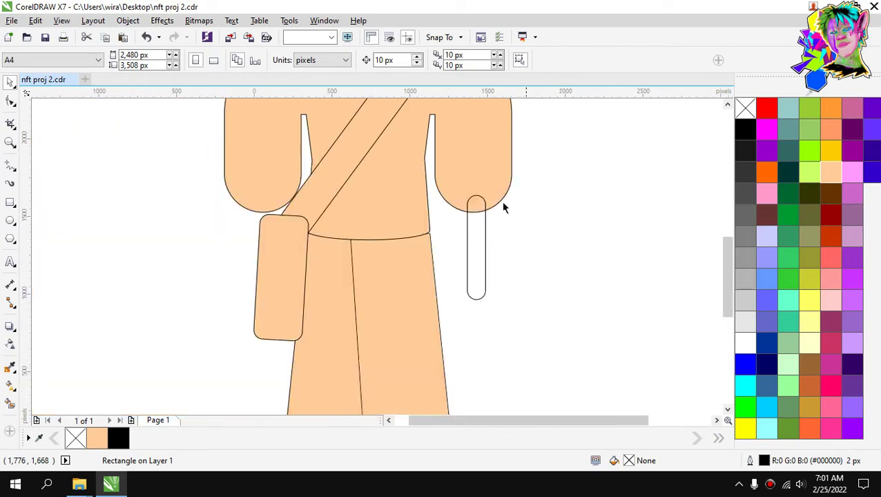
drag(539, 204, 537, 198)
click(830, 172)
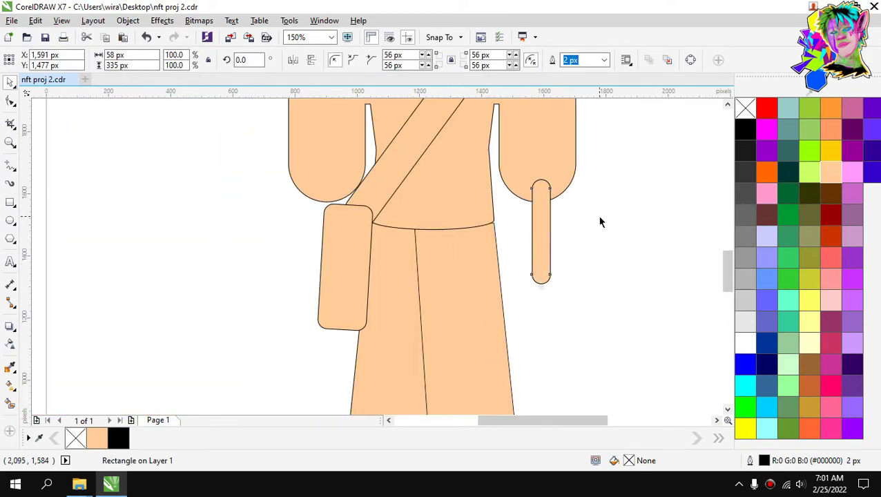
click(517, 211)
Move the rounded forearm slightly inward and up to about X 1,577 px, Y 1,484 px.
scroll(516, 211, down, 1)
scroll(478, 154, up, 1)
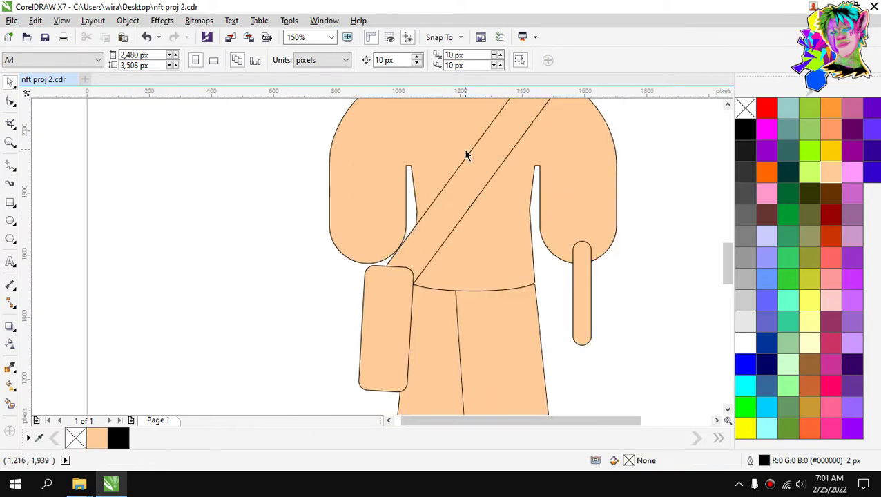
scroll(466, 155, down, 1)
scroll(532, 180, up, 2)
click(491, 297)
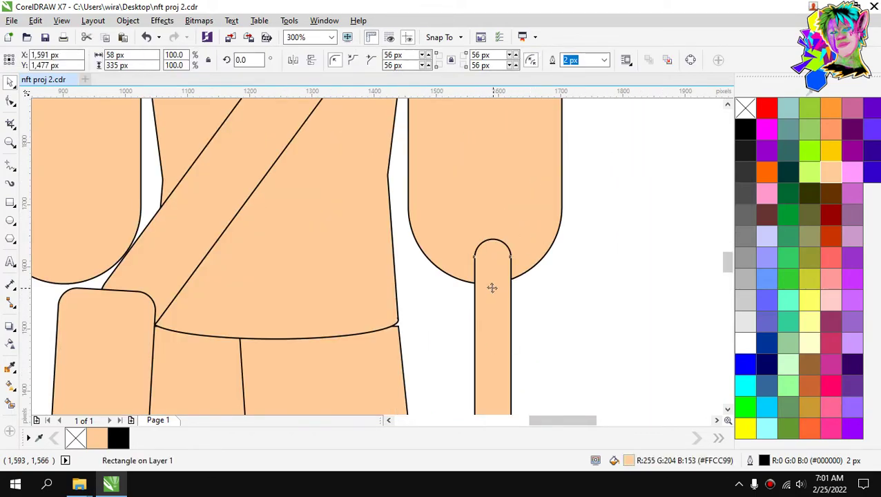
drag(492, 289, 482, 286)
scroll(585, 250, down, 1)
click(585, 250)
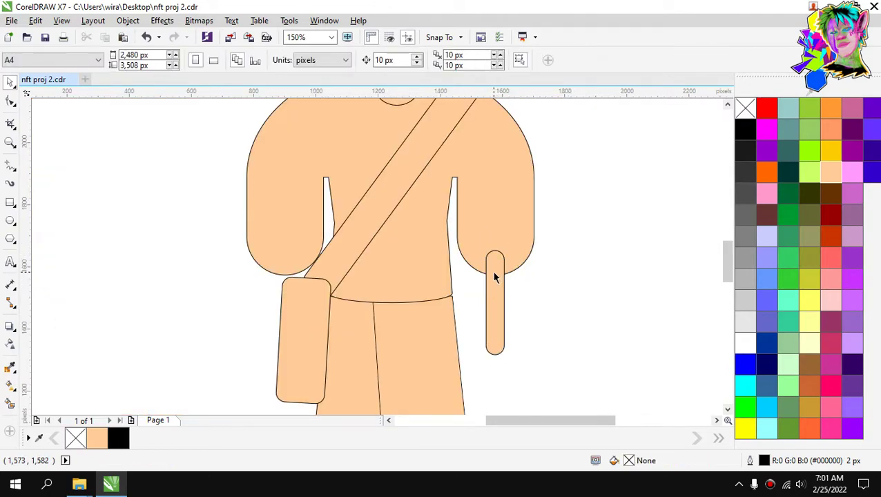
scroll(495, 260, down, 1)
scroll(497, 265, up, 1)
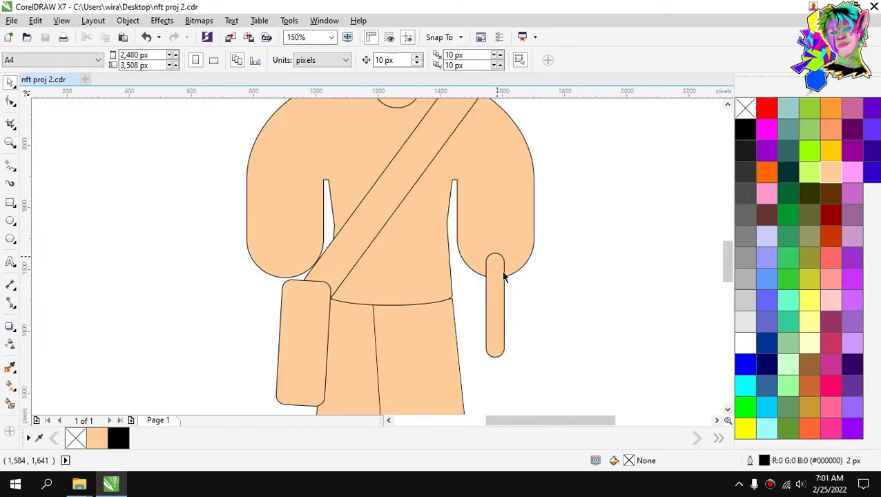
Place a duplicate of the forearm on the opposite sleeve, overlapping the hip bag.
click(499, 275)
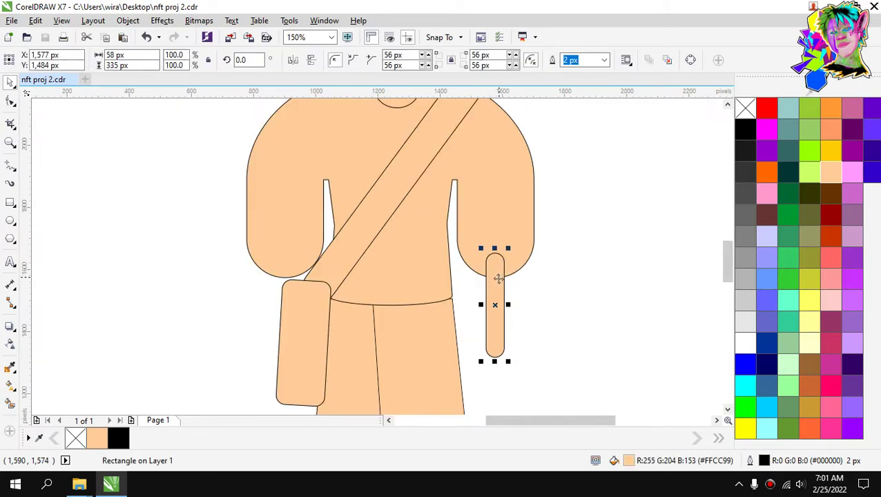
drag(498, 278, 286, 268)
scroll(281, 289, up, 1)
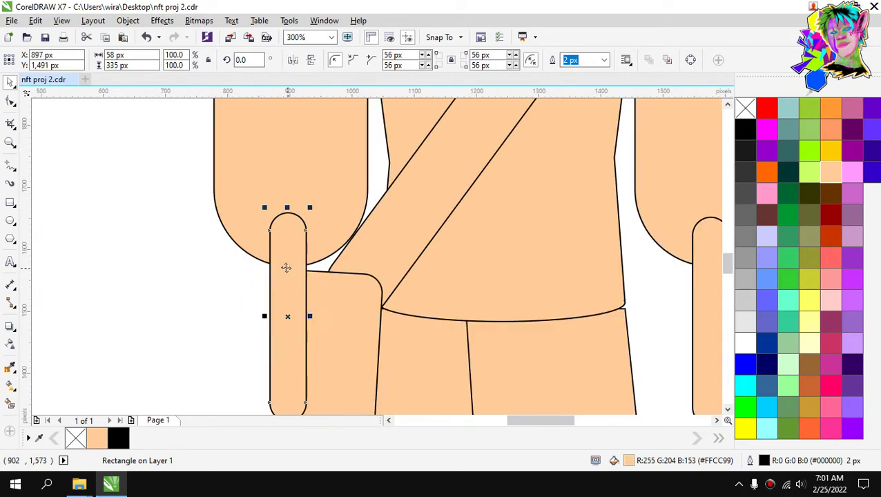
click(226, 274)
scroll(280, 257, down, 3)
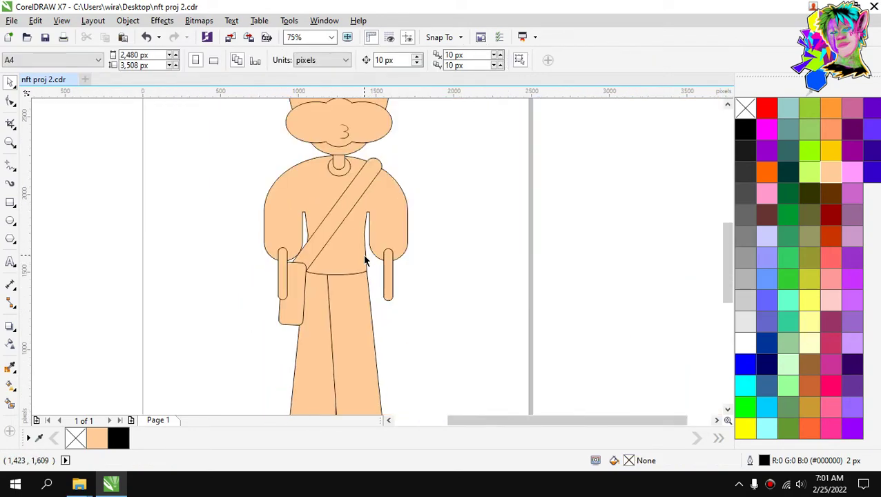
Shift the forearm opposite the bag slightly further up into its sleeve.
scroll(366, 261, up, 1)
drag(414, 252, 406, 256)
scroll(414, 252, up, 1)
click(560, 218)
scroll(559, 218, down, 1)
scroll(444, 230, down, 1)
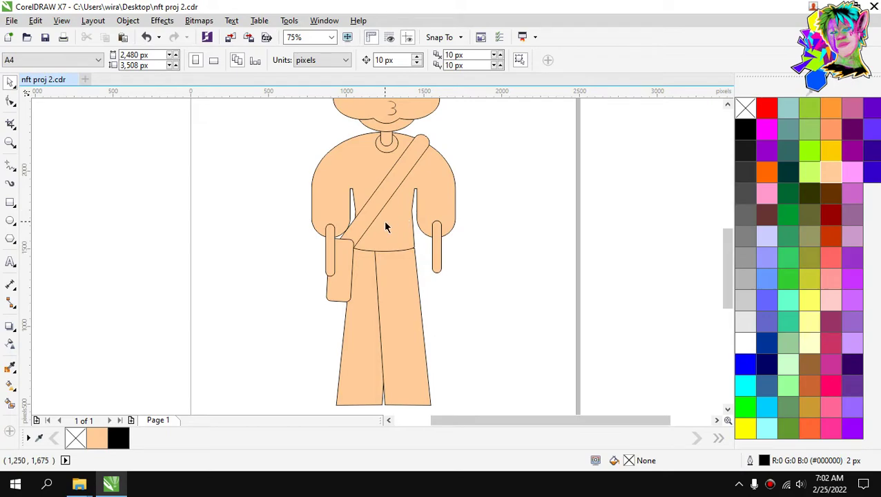
Scale the forearm opposite the bag proportionally to 113.5%, about 66 by 381 px.
click(437, 262)
scroll(437, 262, up, 1)
drag(449, 285, 454, 300)
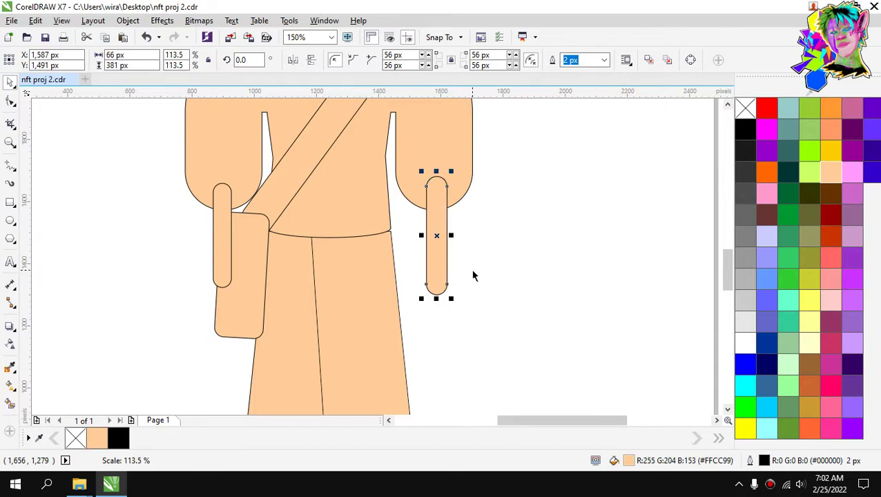
key(Escape)
Replace the smaller forearm over the bag with a copy of the enlarged one, centred on the sleeve.
click(220, 229)
key(Delete)
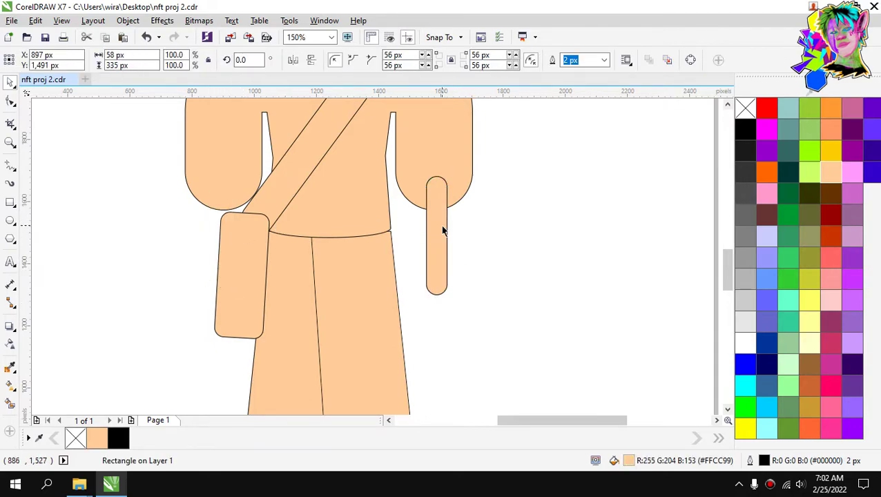
click(439, 225)
key(ctrl+c)
key(ctrl+v)
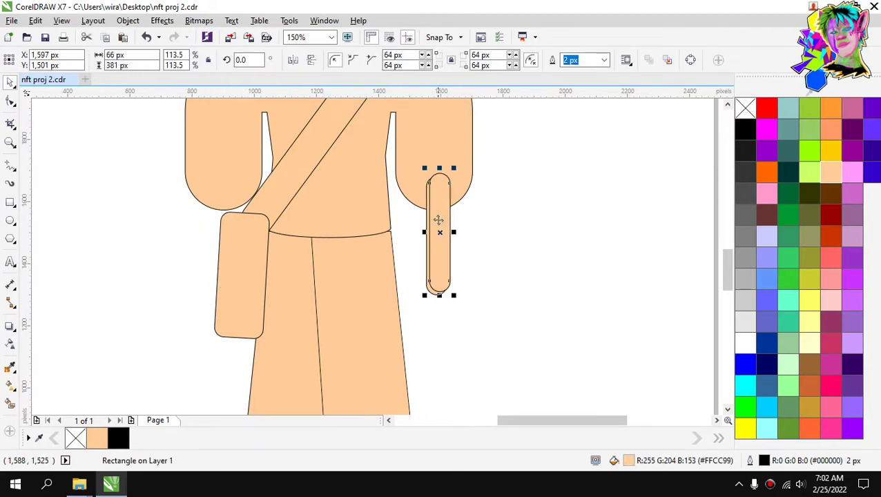
drag(437, 226, 222, 224)
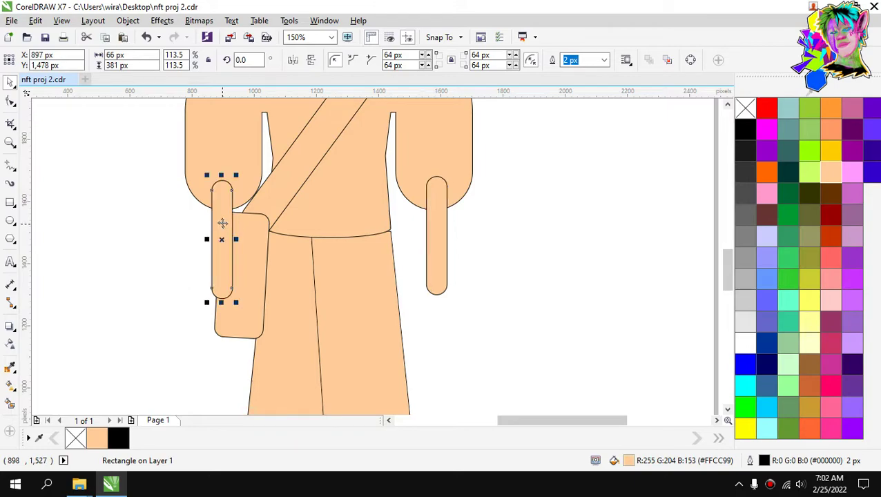
click(399, 216)
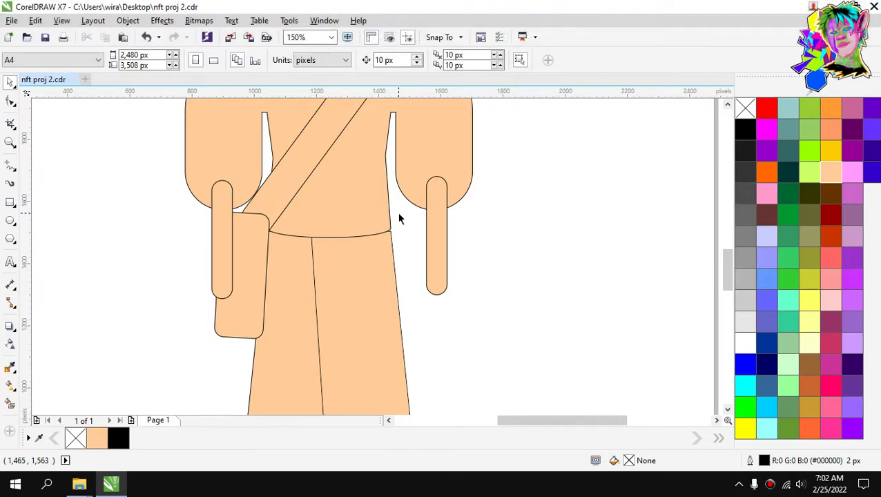
Examine the whole character's proportions with both forearms in place.
scroll(469, 216, down, 2)
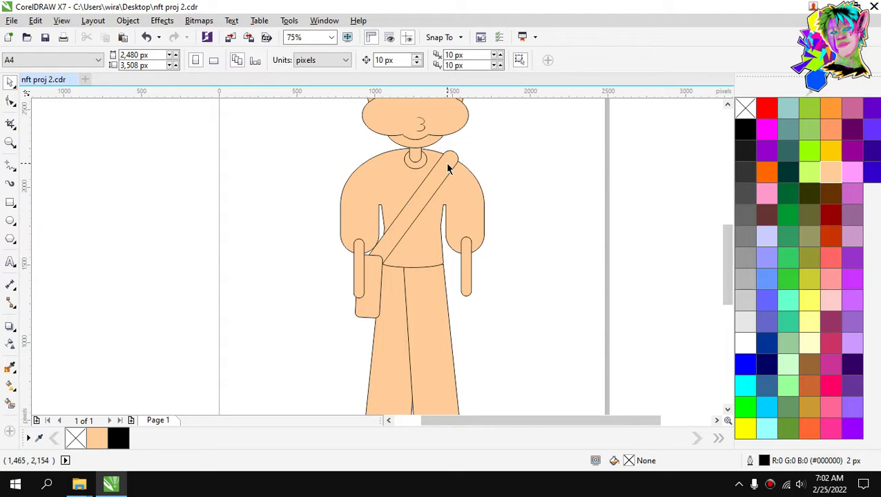
scroll(448, 168, down, 2)
scroll(448, 165, up, 1)
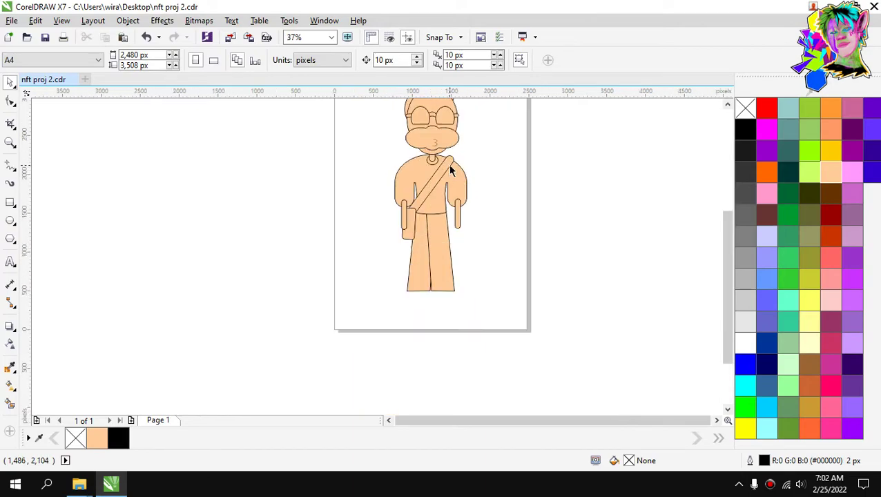
scroll(440, 154, up, 1)
scroll(439, 147, down, 1)
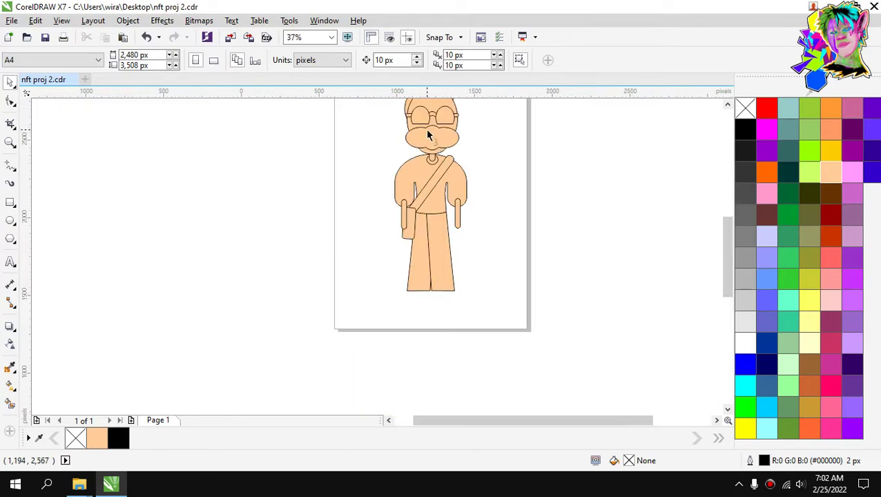
scroll(442, 155, up, 2)
scroll(481, 298, down, 2)
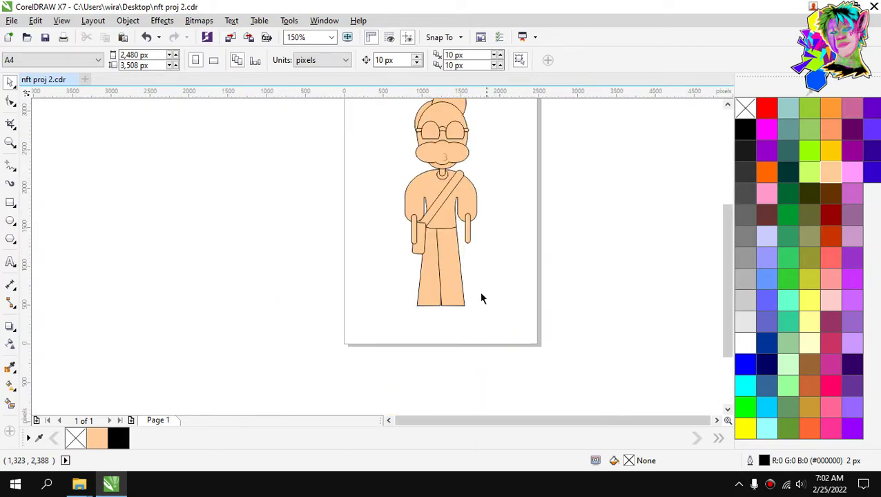
Move the forearm opposite the bag slightly inward and down to about X 1,579 px, Y 1,484 px.
scroll(457, 227, up, 1)
scroll(521, 200, up, 1)
scroll(521, 200, up, 1)
mouse_move(499, 199)
mouse_down()
mouse_move(483, 202)
mouse_move(507, 202)
mouse_up()
scroll(484, 199, up, 1)
scroll(508, 202, down, 2)
scroll(338, 204, up, 1)
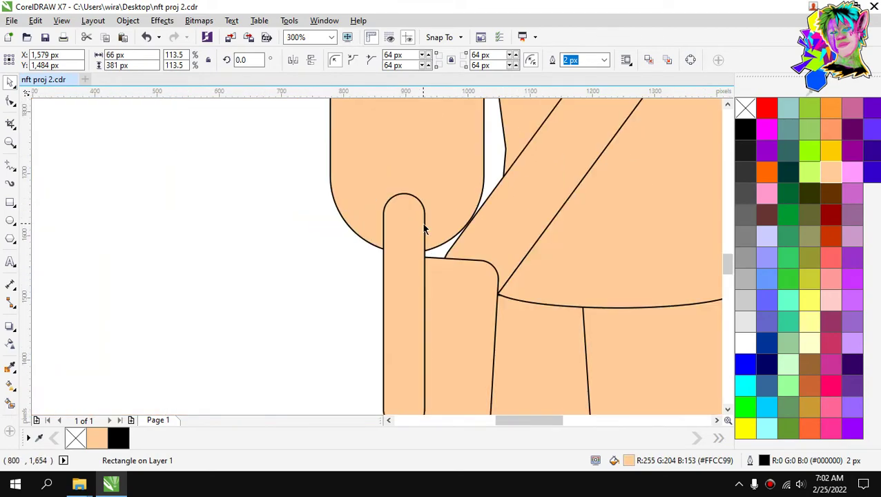
scroll(424, 228, down, 2)
scroll(541, 247, up, 1)
click(562, 238)
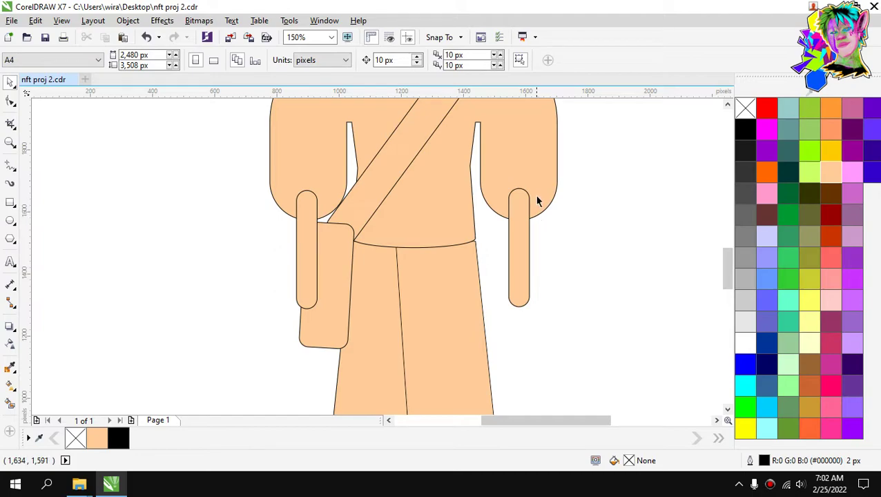
scroll(536, 200, down, 1)
scroll(545, 173, up, 1)
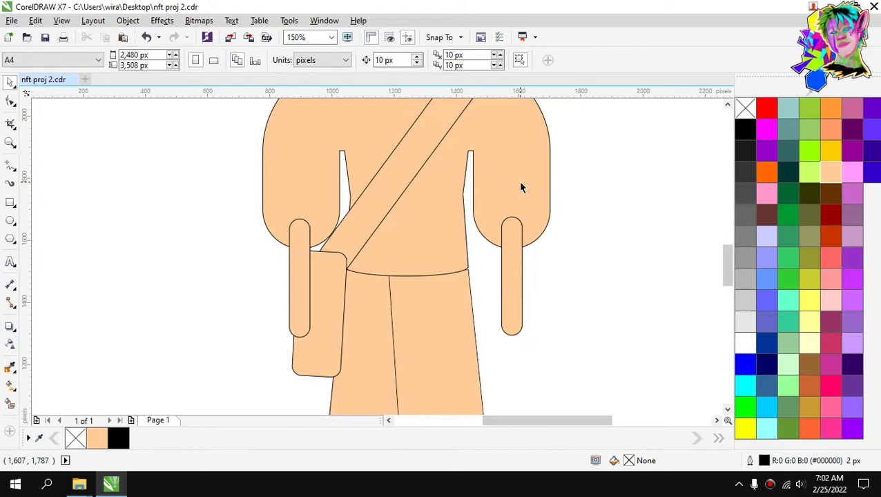
Make a shortened copy of the forearm opposite the bag, about 66 by 201 px, and place it beside that forearm's lower end.
scroll(524, 184, down, 1)
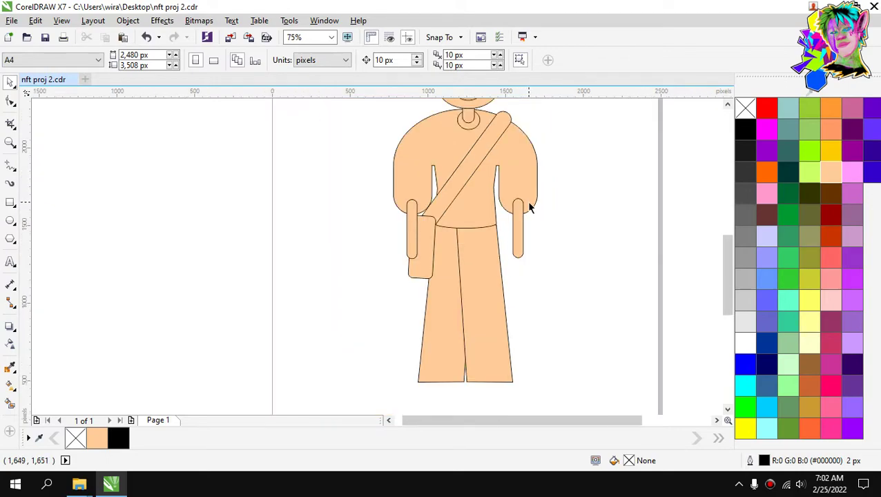
scroll(520, 253, up, 1)
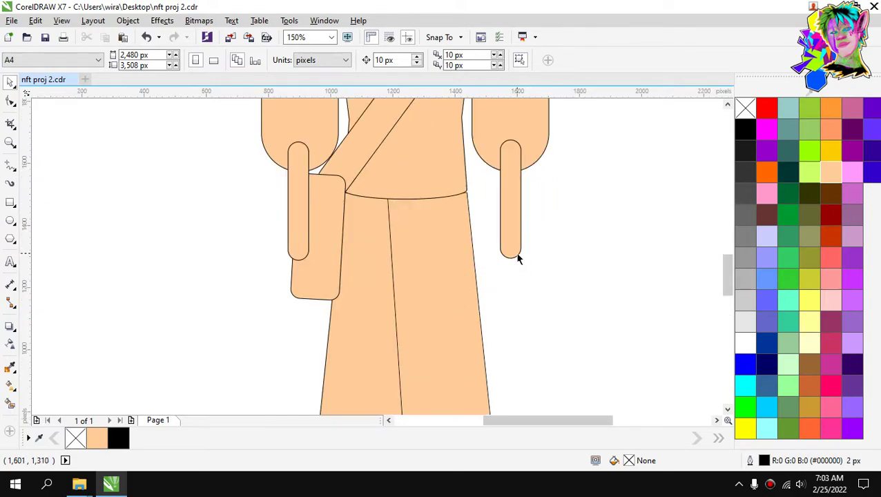
scroll(517, 255, up, 1)
click(509, 233)
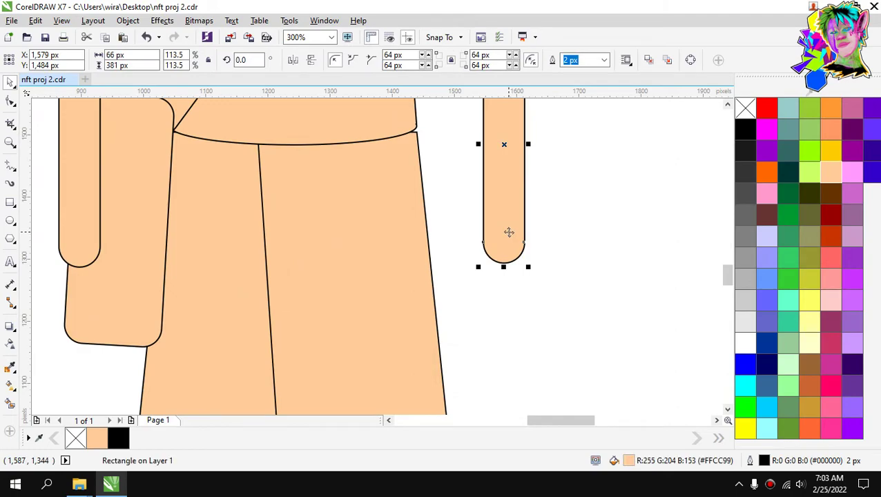
drag(508, 233, 582, 332)
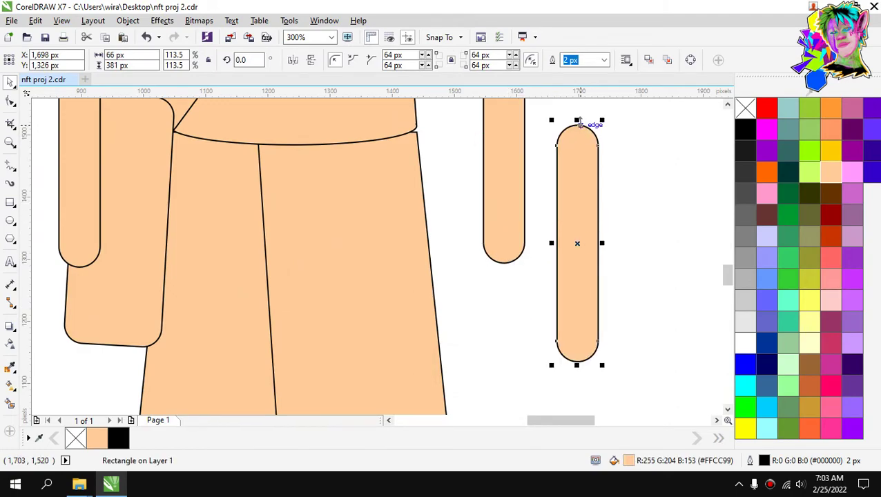
drag(578, 122, 579, 236)
drag(587, 278, 552, 243)
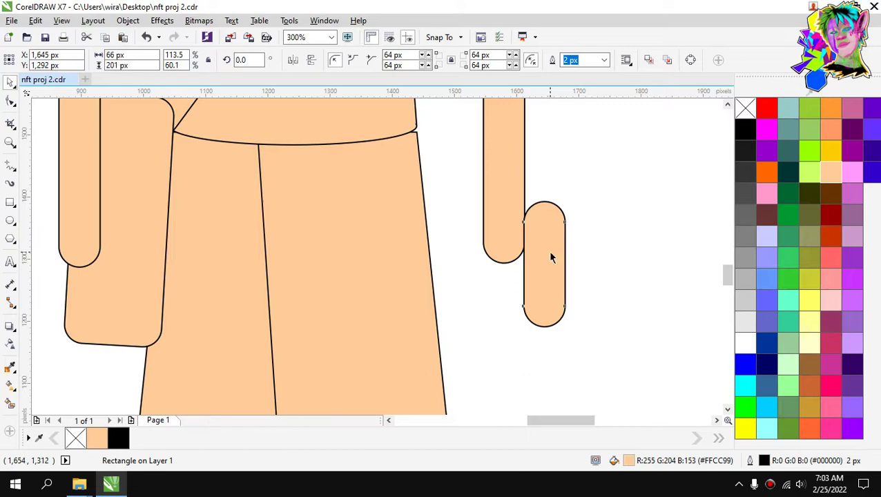
Rotate the short piece outward as a finger and add a steeper copy at 23.194°, both starting at the wrist.
click(550, 257)
drag(569, 328, 588, 248)
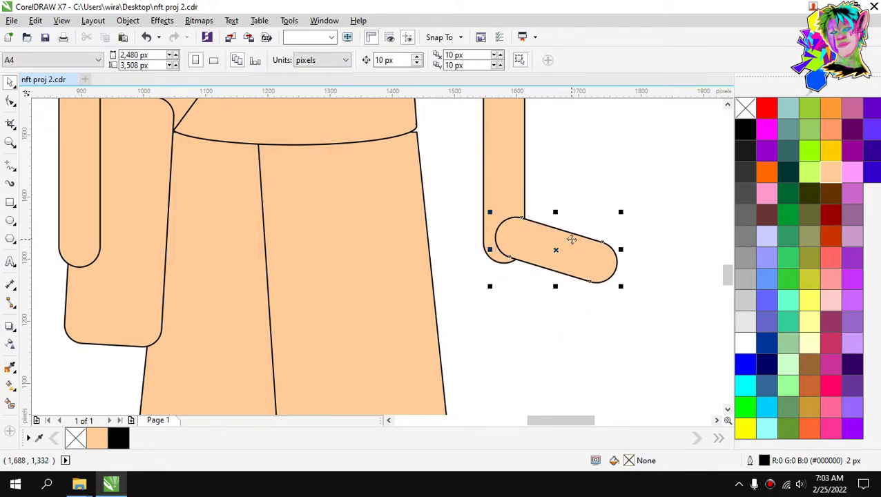
drag(570, 238, 578, 289)
drag(614, 257, 497, 257)
scroll(532, 274, up, 2)
scroll(504, 260, down, 2)
scroll(505, 260, up, 2)
scroll(515, 285, down, 2)
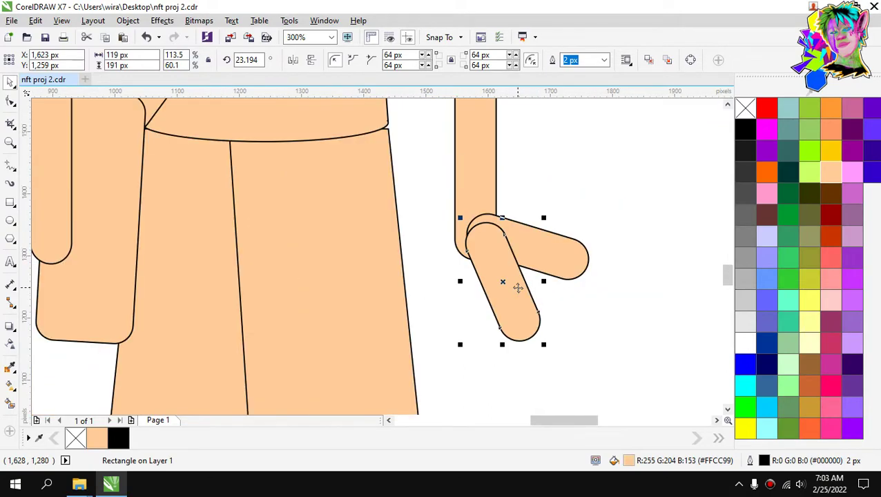
scroll(517, 288, up, 2)
scroll(513, 287, down, 2)
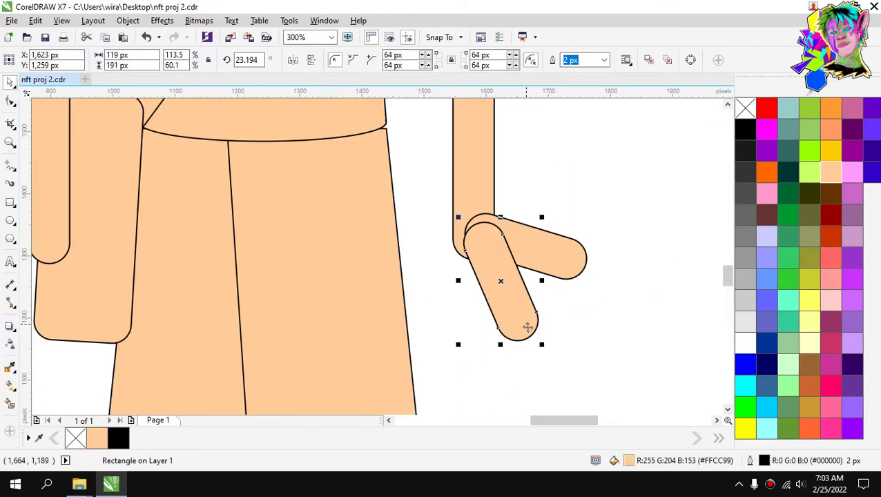
Shrink the steeper finger to about 108 by 173 px and align its rounded top with the other finger at X 1,620 px, Y 1,272 px.
drag(542, 345, 521, 330)
scroll(521, 304, up, 2)
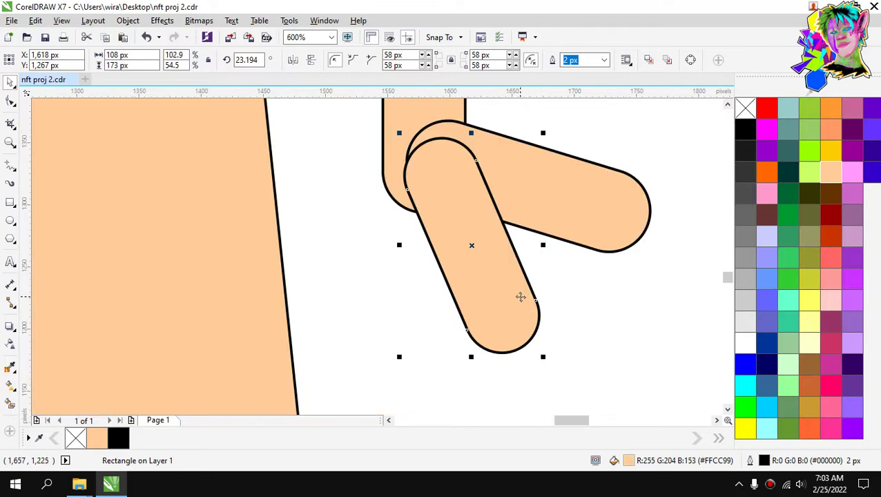
scroll(483, 231, up, 2)
scroll(468, 191, down, 2)
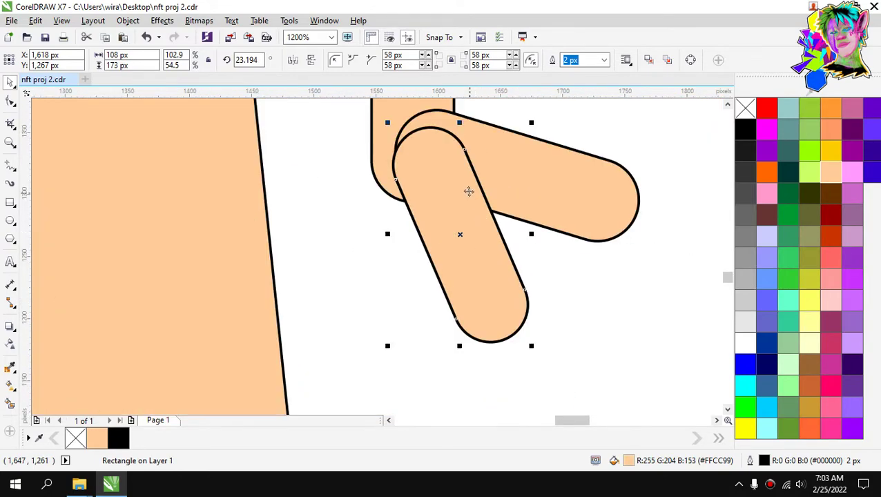
drag(468, 191, 465, 174)
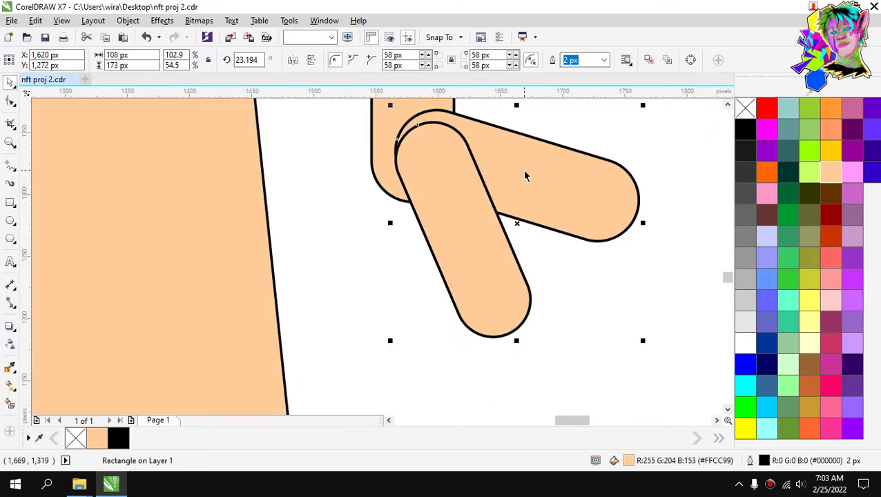
Weld the two fingers into one hand shape and move it to about X 1,656 px, Y 1,270 px over the wrist.
shift+click(525, 175)
click(367, 62)
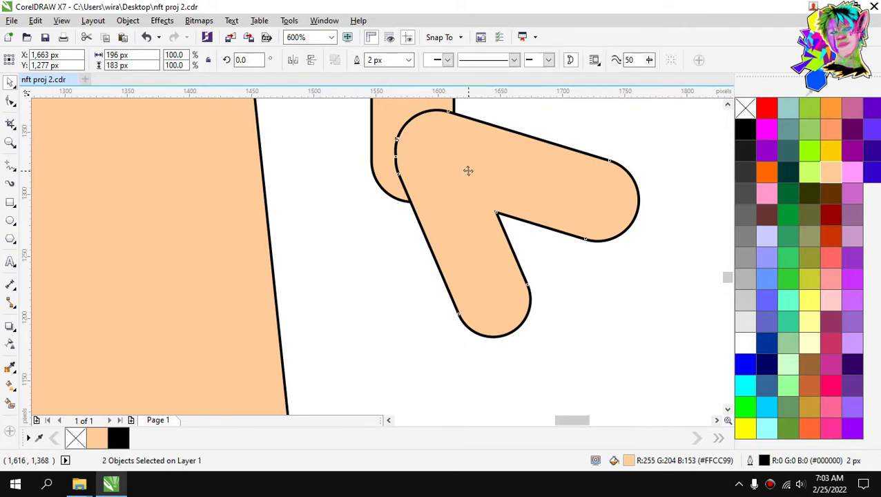
drag(468, 171, 460, 176)
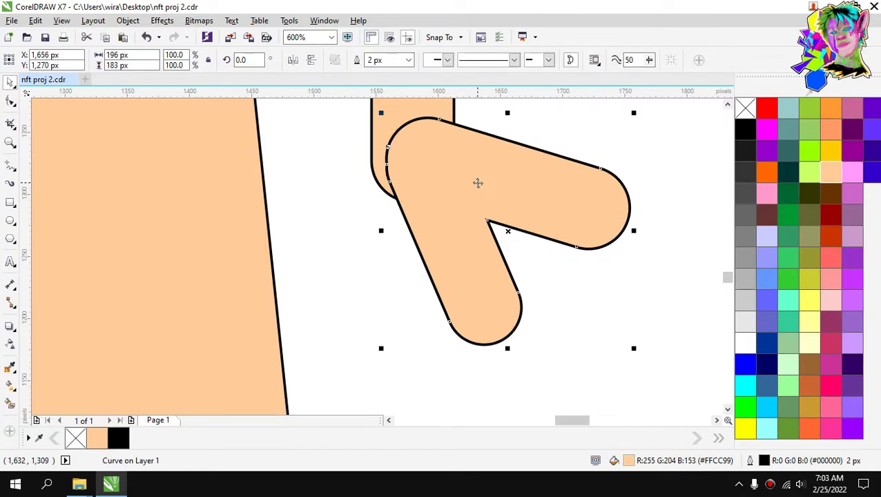
Add two nodes on the leg-side edge of the hand and pull the lower one inward about 10 px to notch the lower finger's base.
key(F10)
scroll(428, 221, up, 1)
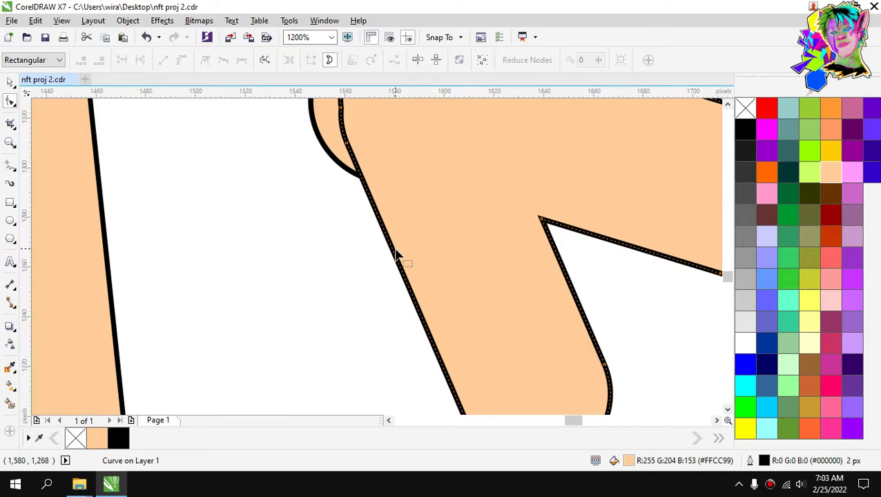
click(394, 252)
double_click(393, 252)
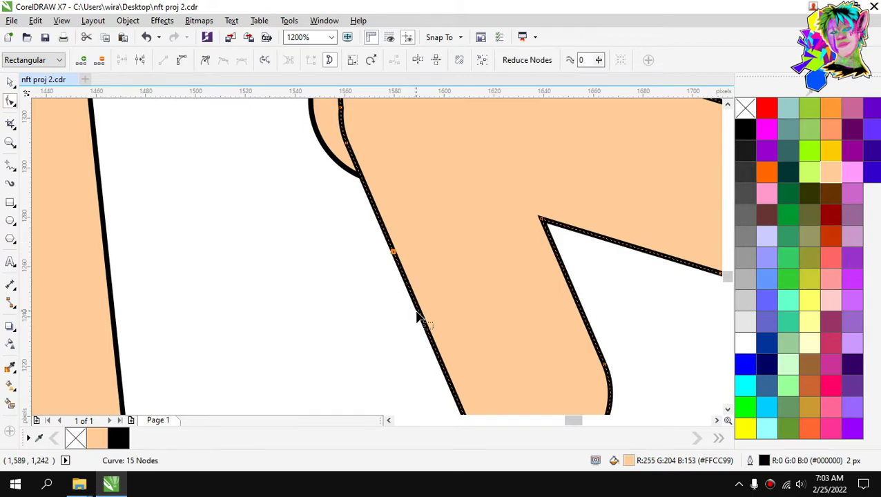
double_click(417, 315)
drag(418, 315, 443, 295)
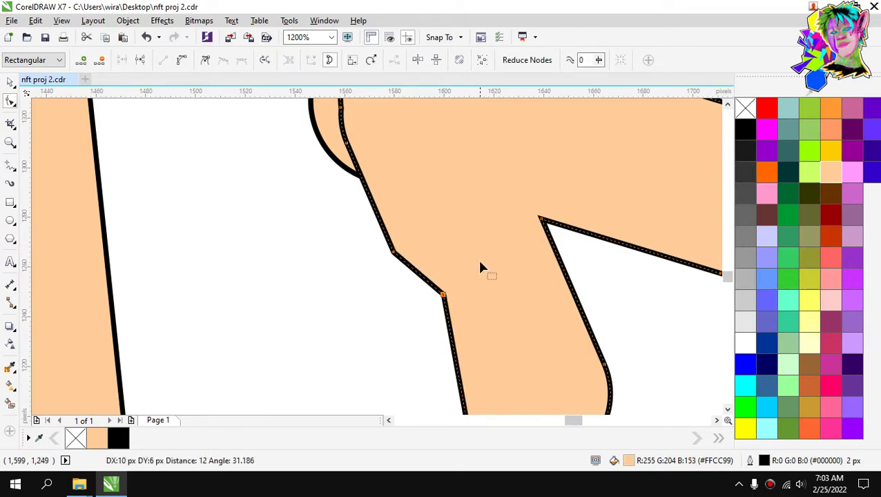
Slim the lower finger's rounded tip by moving its leg-side node inward.
scroll(481, 268, down, 2)
scroll(491, 297, up, 2)
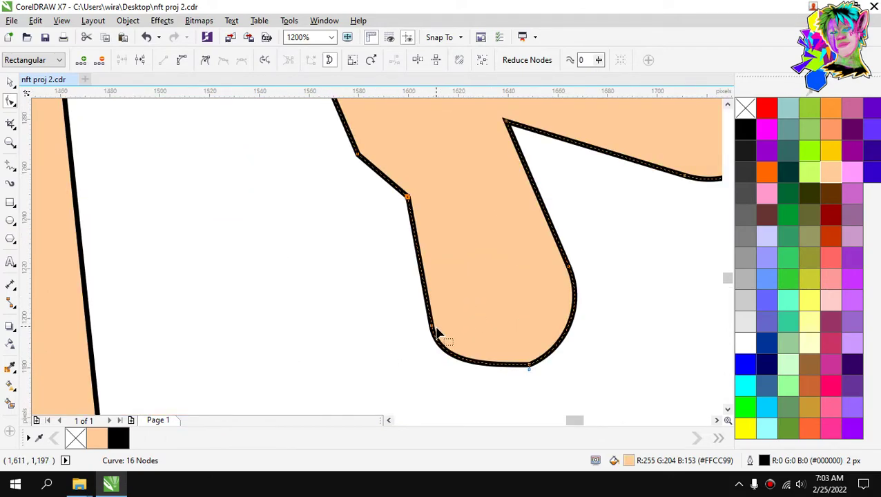
drag(436, 327, 448, 314)
scroll(466, 276, down, 1)
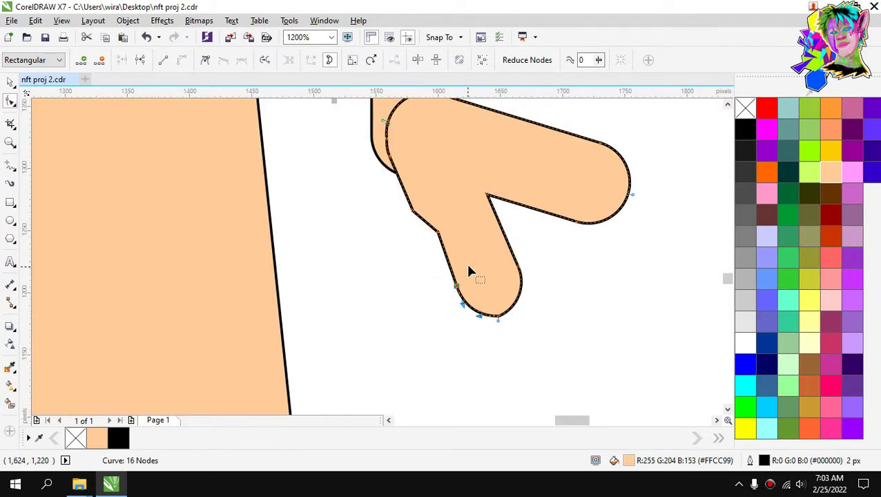
scroll(463, 181, down, 1)
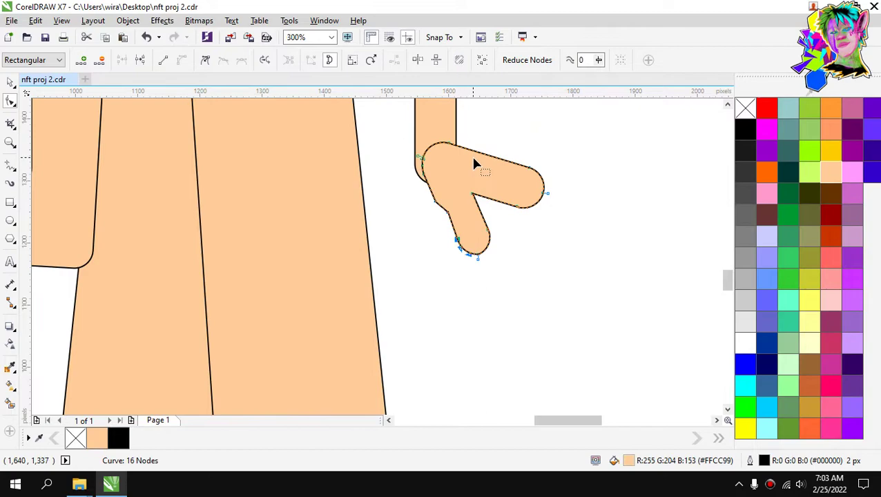
Add a node on the hand's upper edge, bend it inward by 9 px and 17 px down, and align the wrist node with the forearm edge.
scroll(476, 137, up, 1)
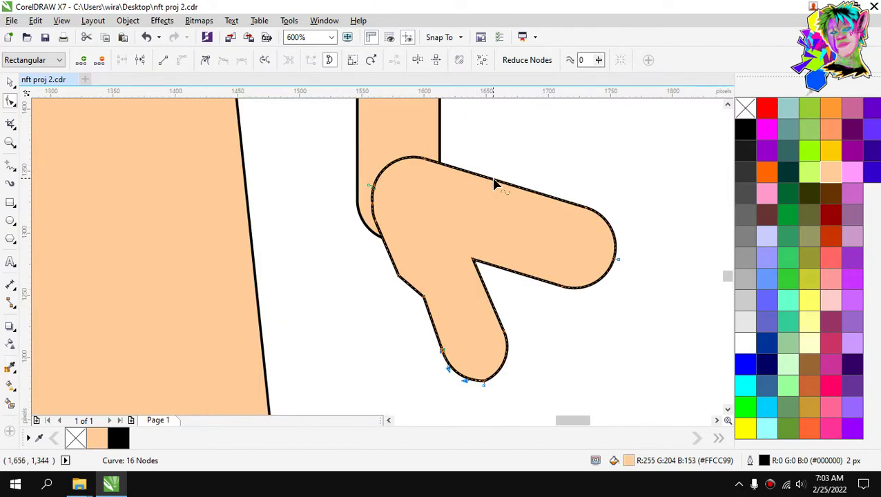
scroll(492, 184, up, 1)
drag(491, 185, 461, 199)
key(ctrl+z)
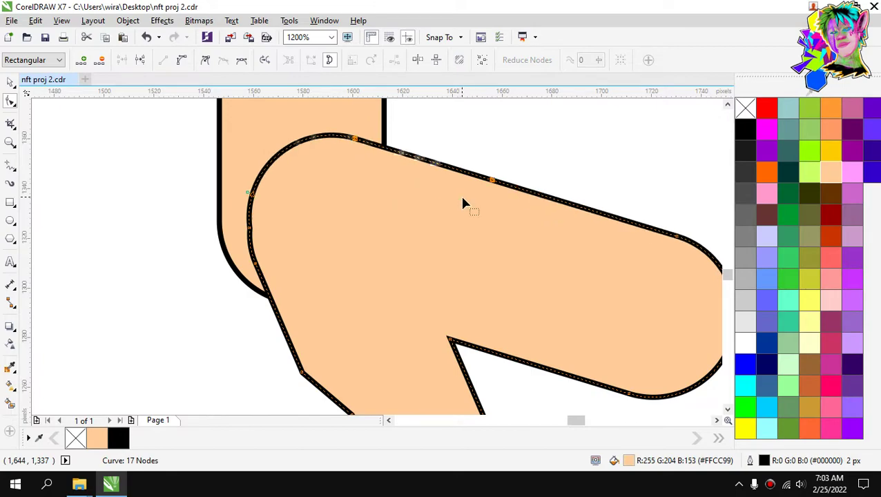
drag(491, 184, 470, 224)
key(Escape)
click(491, 181)
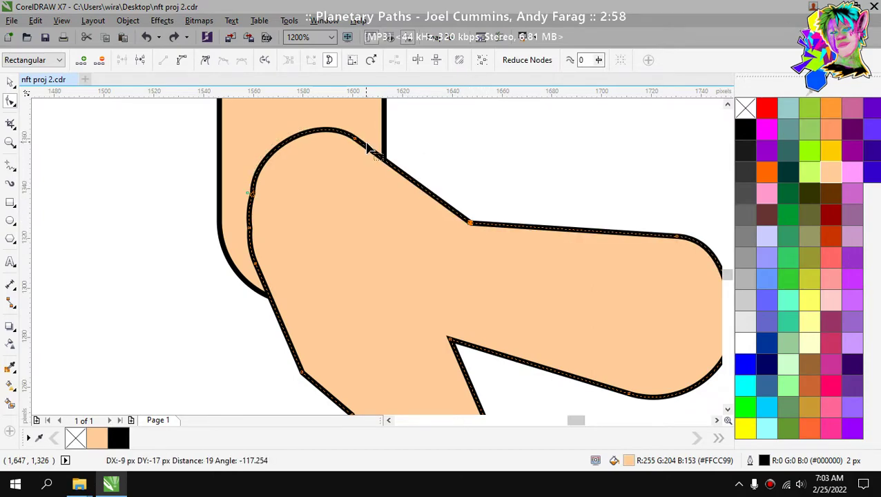
drag(363, 142, 439, 186)
Add a node midway along the upper finger's top edge, pull it down, and lower the fingertip's top node to match.
scroll(390, 158, down, 4)
scroll(440, 186, up, 2)
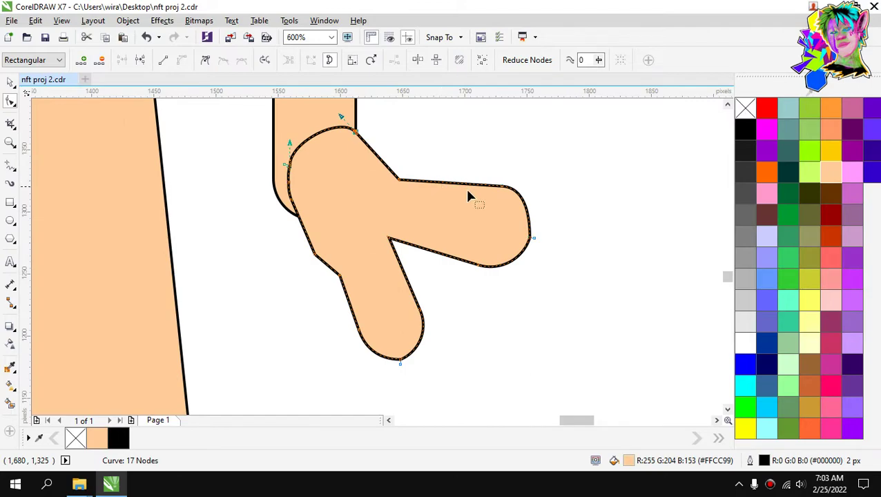
scroll(468, 196, up, 2)
double_click(454, 175)
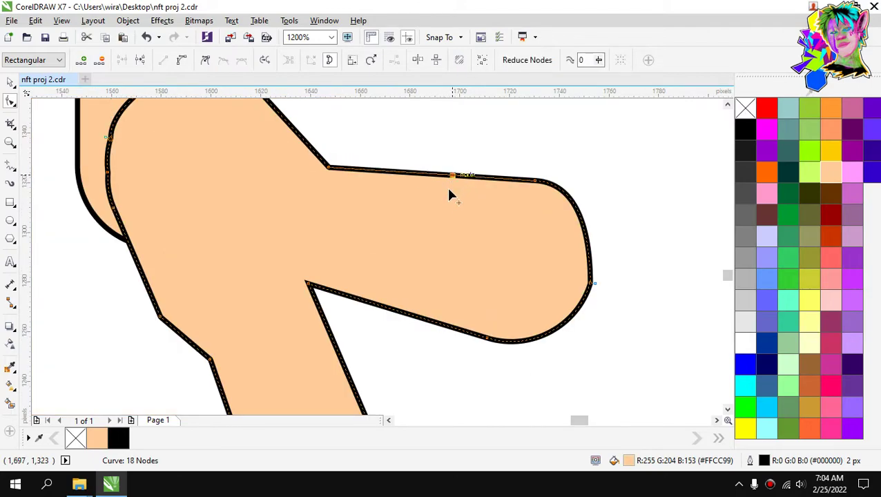
drag(453, 176, 448, 201)
click(535, 183)
drag(535, 183, 542, 212)
scroll(478, 207, down, 3)
scroll(444, 220, up, 1)
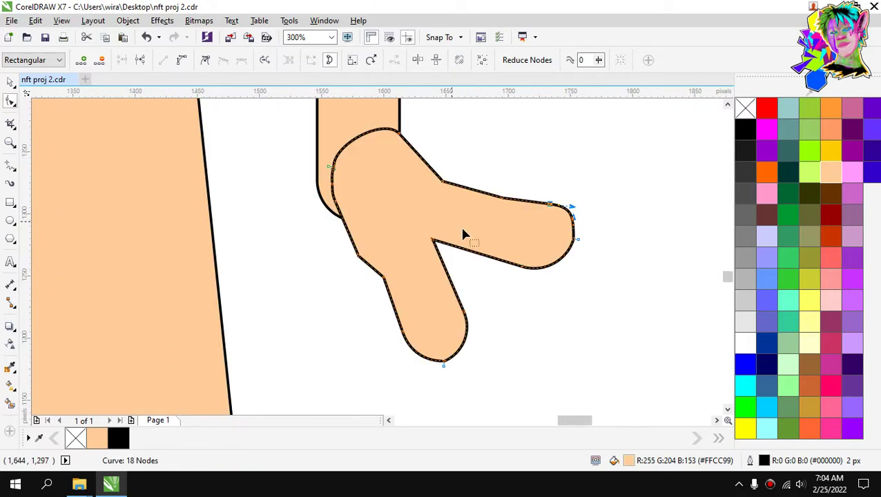
Bend the upper finger by adding a lowered node on its underside and moving the top-edge node about 10 px down.
click(483, 257)
scroll(483, 261, up, 1)
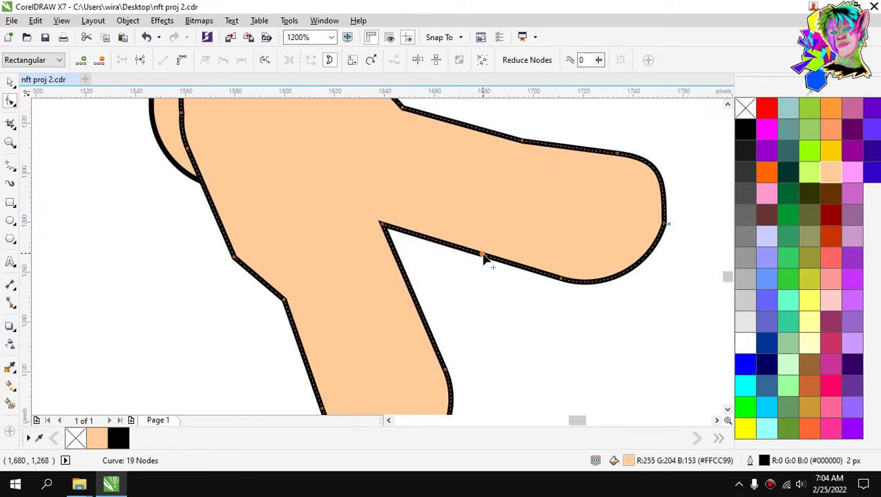
drag(483, 266, 482, 269)
drag(521, 157, 511, 167)
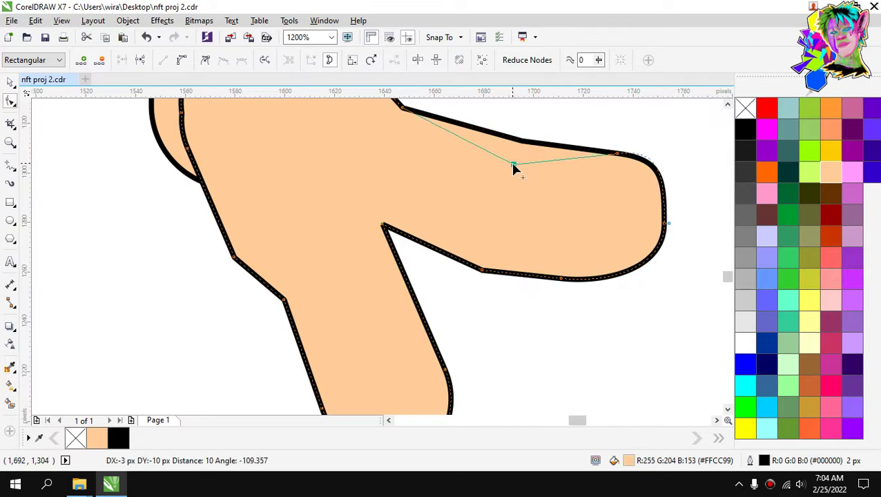
scroll(462, 197, down, 3)
scroll(471, 178, up, 1)
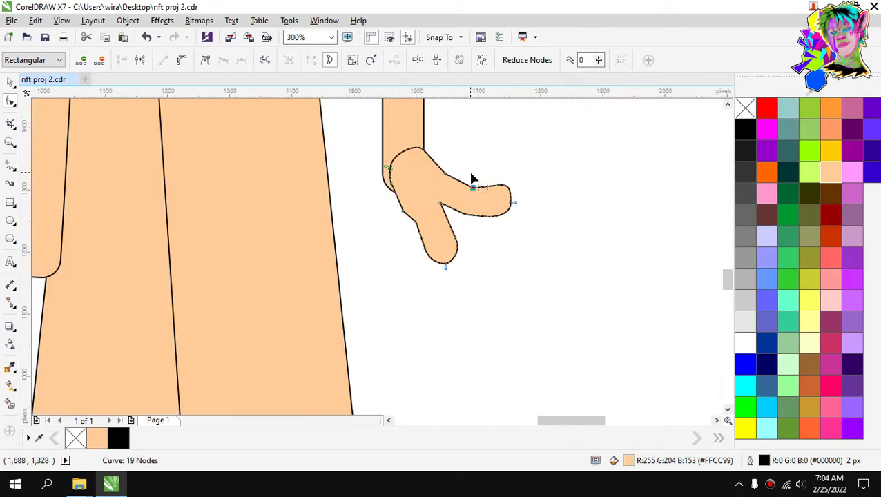
Level the upper fingertip's top edge and extend the fingertip nodes outward by 32 px and down by 18 px.
scroll(497, 195, up, 2)
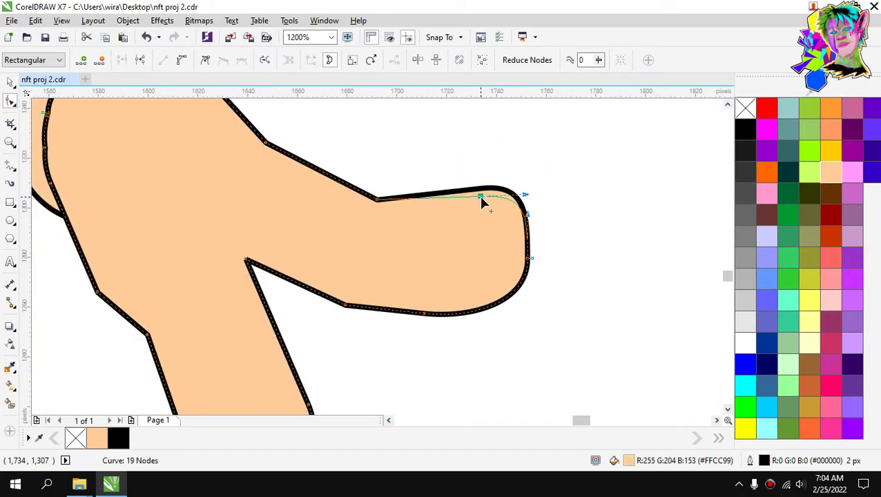
drag(482, 194, 477, 196)
scroll(477, 196, down, 2)
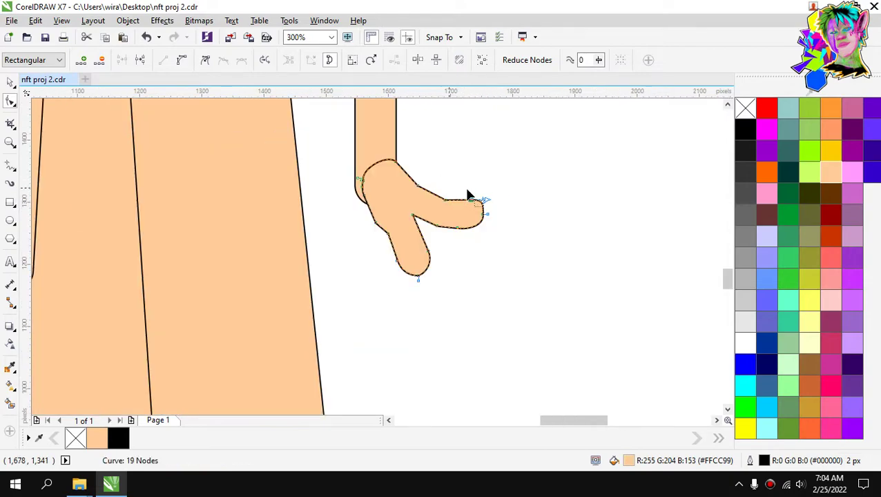
scroll(459, 229, up, 1)
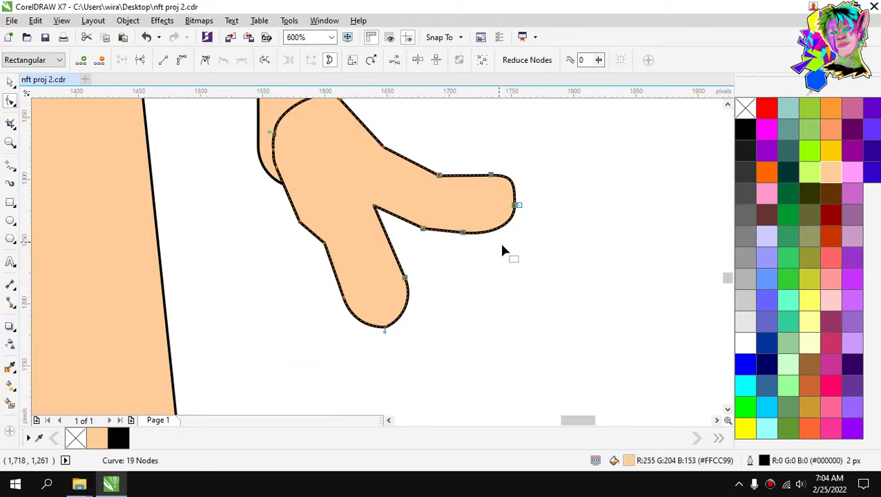
drag(559, 160, 504, 259)
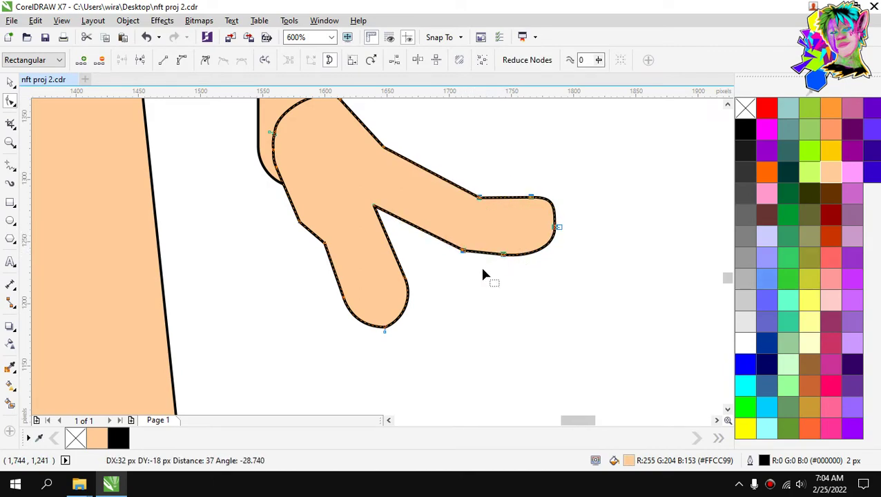
Add a node on the underside of the upper finger near the finger fork and pull it down to curve the edge.
double_click(407, 228)
scroll(407, 227, up, 1)
drag(407, 226, 407, 239)
scroll(421, 221, down, 1)
scroll(435, 187, up, 1)
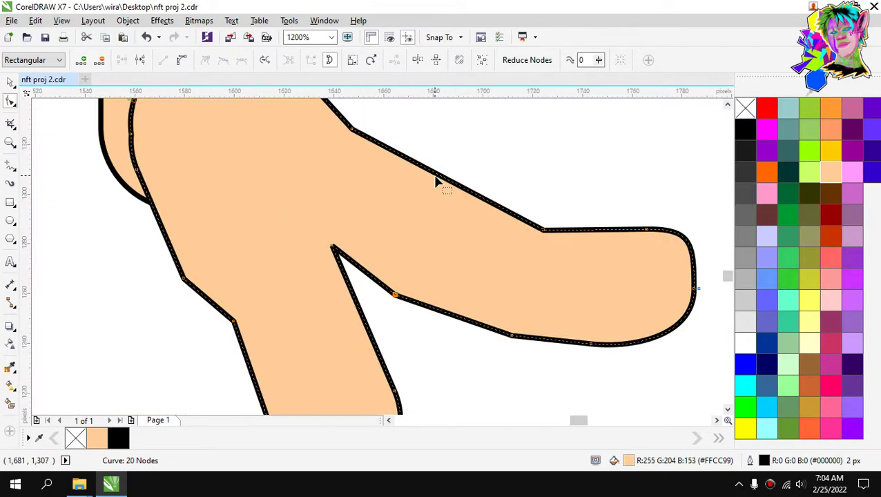
Add a node on the upper finger's long top edge and move it slightly down to curve the edge.
key(Escape)
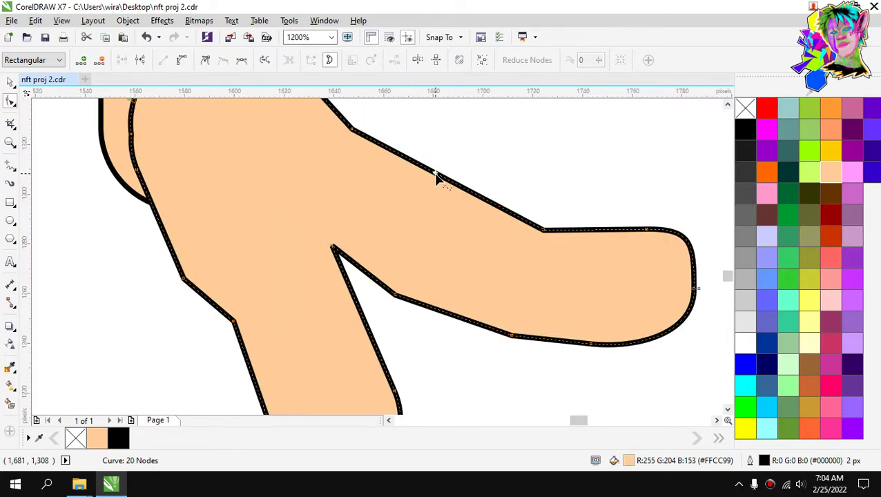
double_click(437, 178)
drag(436, 178, 436, 181)
scroll(439, 181, down, 2)
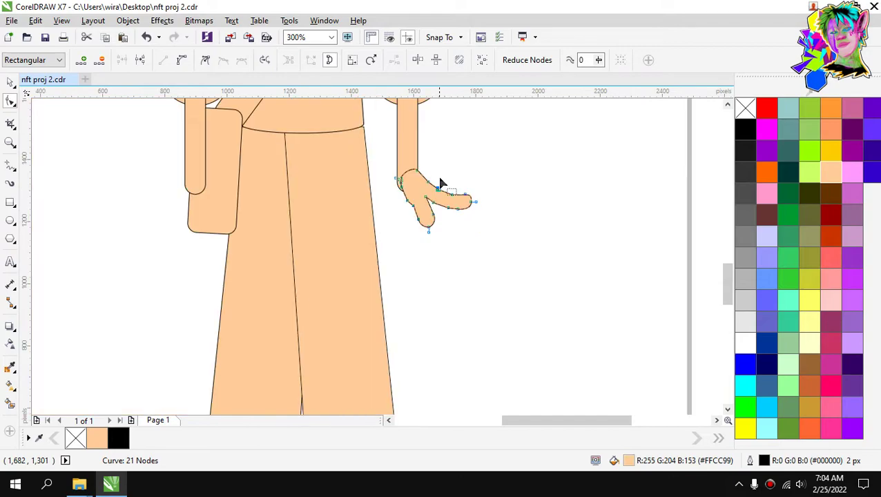
scroll(442, 183, up, 1)
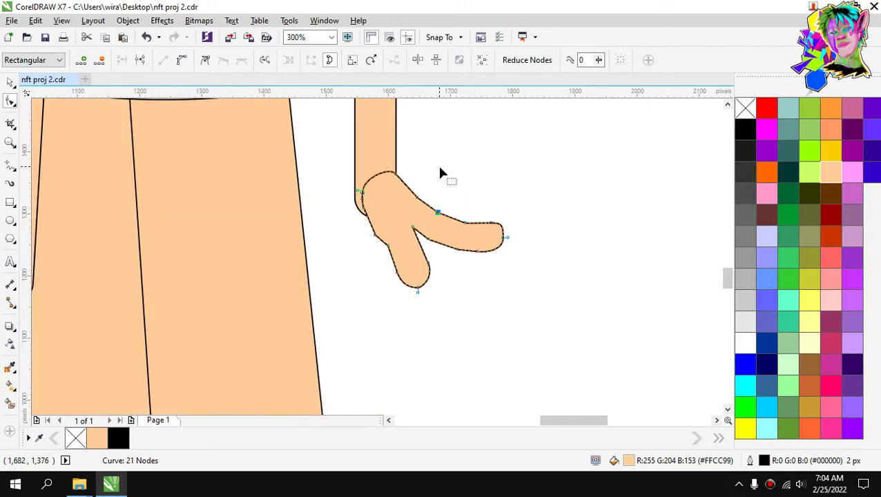
Duplicate the finished two-finger hand shape.
click(11, 82)
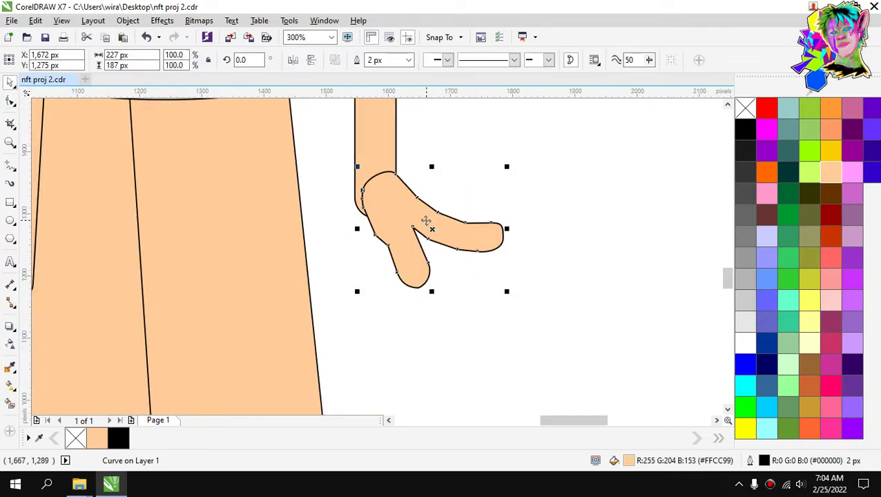
key(ctrl+d)
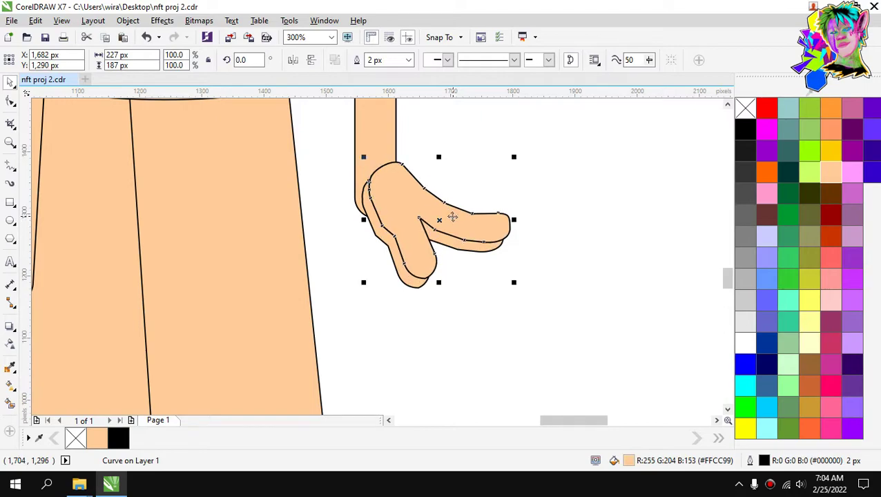
Duplicate the two-finger hand shape and place the copy up and outward from the original hand.
drag(450, 216, 555, 176)
scroll(561, 177, down, 1)
scroll(570, 179, up, 1)
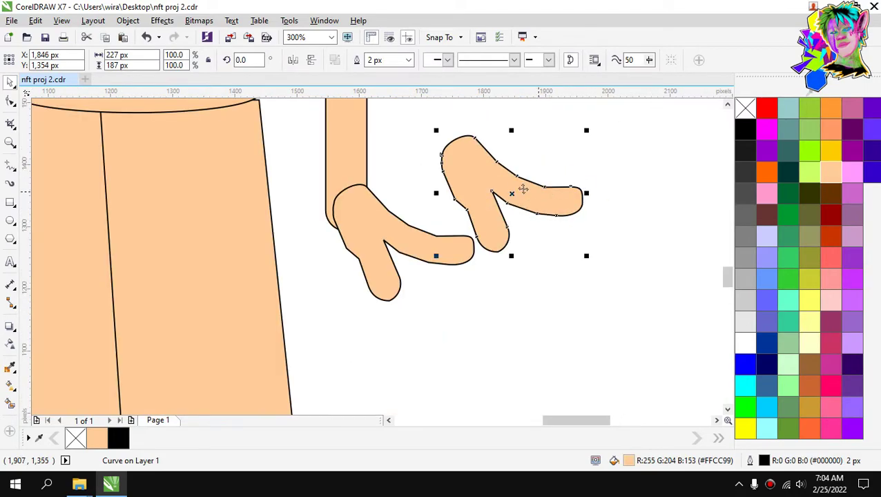
click(517, 181)
Draw a rectangle about 231 by 159 px overlapping the copied hand and tilt it to about 301.7°.
click(10, 204)
drag(391, 163, 535, 262)
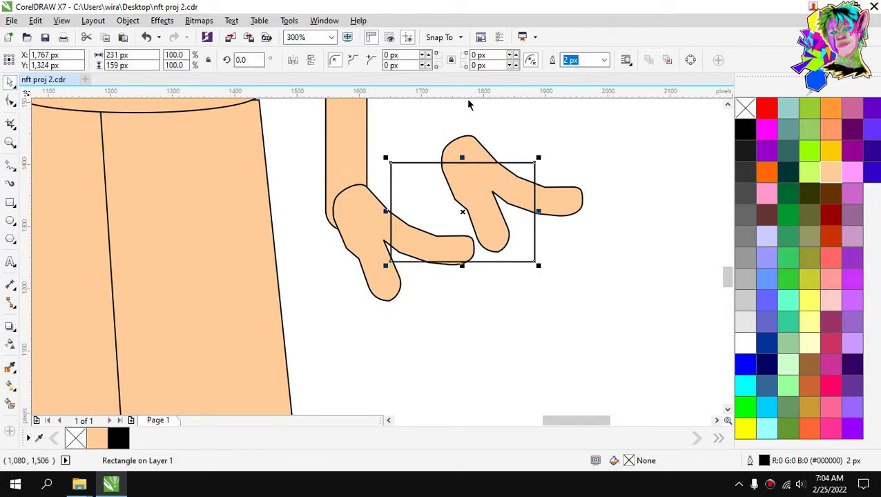
click(513, 169)
mouse_move(539, 158)
mouse_down()
mouse_move(544, 250)
mouse_move(541, 144)
mouse_up()
click(526, 149)
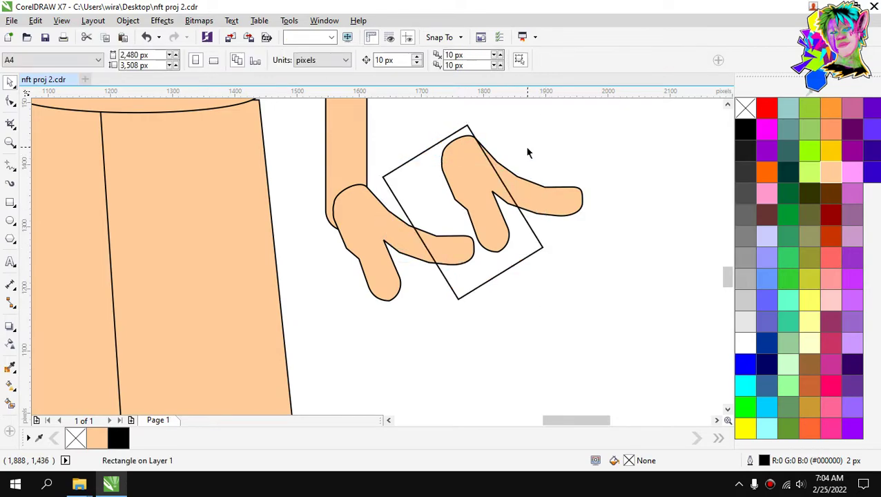
Shift the rectangle and rotate it to about 293.7° so it covers the copied hand's palm and thumb but not the upper finger.
scroll(527, 149, up, 2)
drag(405, 187, 387, 188)
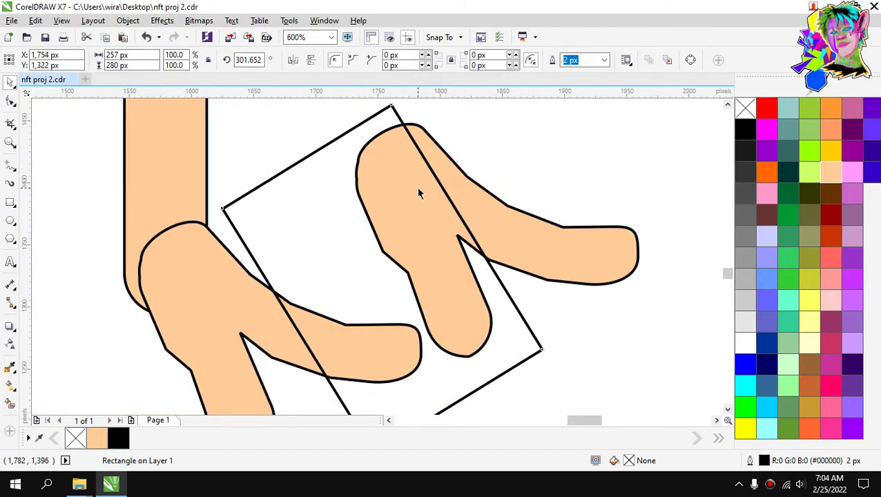
drag(552, 102, 573, 161)
drag(410, 206, 397, 199)
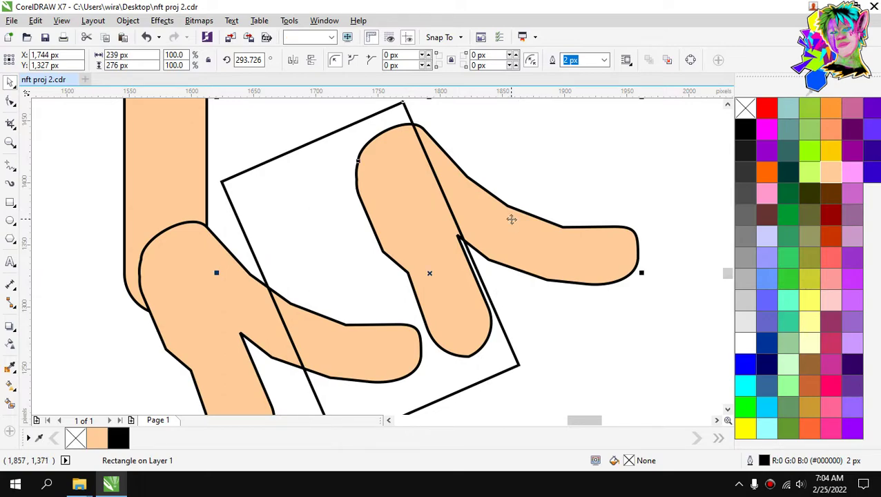
Trim the copied hand with the tilted rectangle, then delete the rectangle to leave only the upper finger.
click(377, 61)
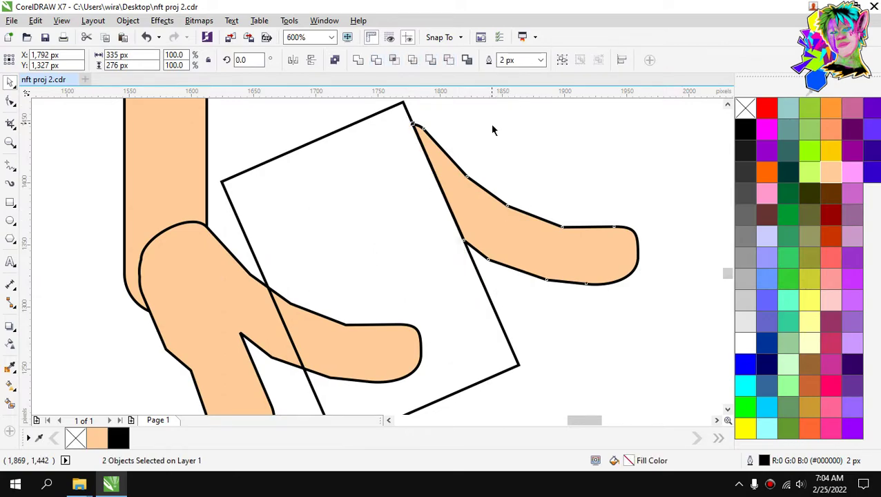
click(409, 203)
key(Delete)
Move the separated finger onto the original hand above its existing finger and rotate it to about 21.3°.
drag(476, 211, 287, 287)
click(381, 308)
drag(450, 363, 502, 306)
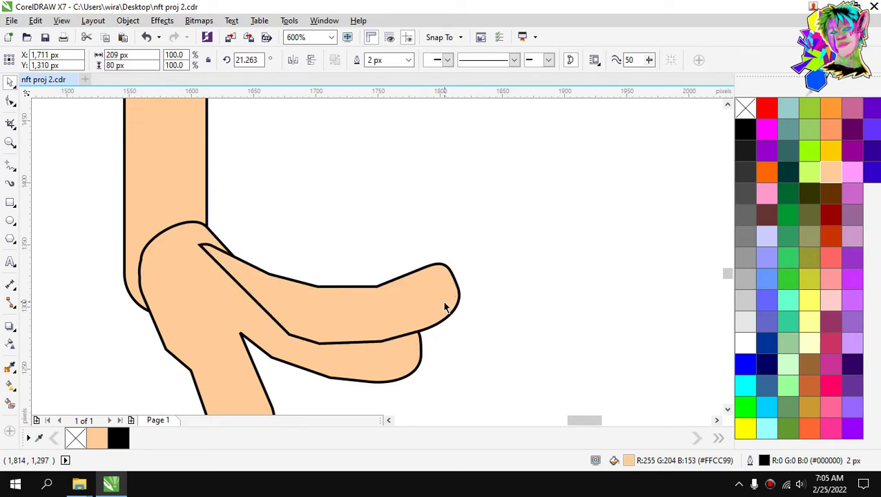
scroll(414, 325, down, 3)
key(Escape)
scroll(413, 300, up, 4)
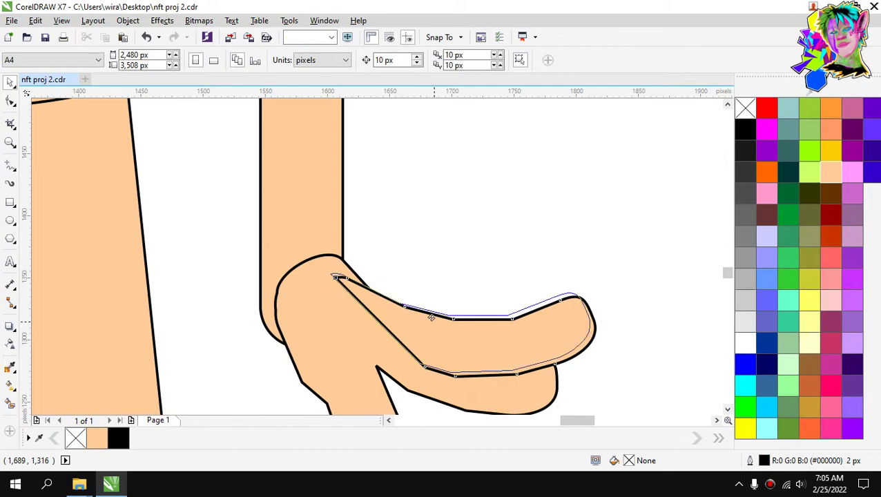
Adjust the added finger's position so its base meets the palm's upper outline beside the wrist.
click(431, 317)
scroll(442, 262, down, 2)
scroll(445, 261, up, 2)
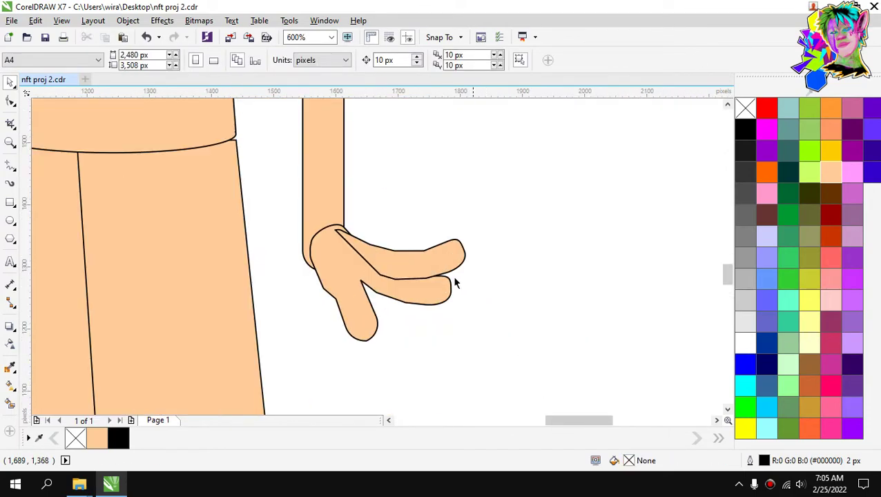
scroll(415, 250, up, 1)
click(429, 279)
drag(430, 279, 431, 285)
click(391, 221)
scroll(391, 221, down, 1)
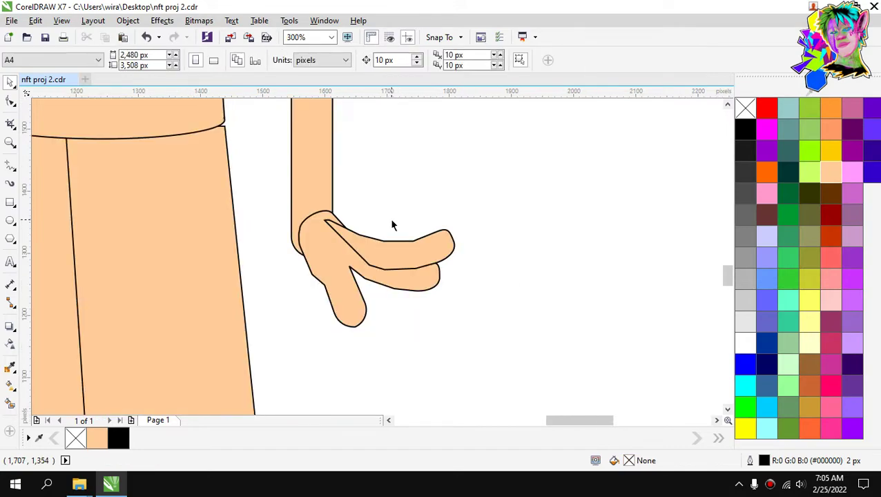
scroll(373, 225, up, 1)
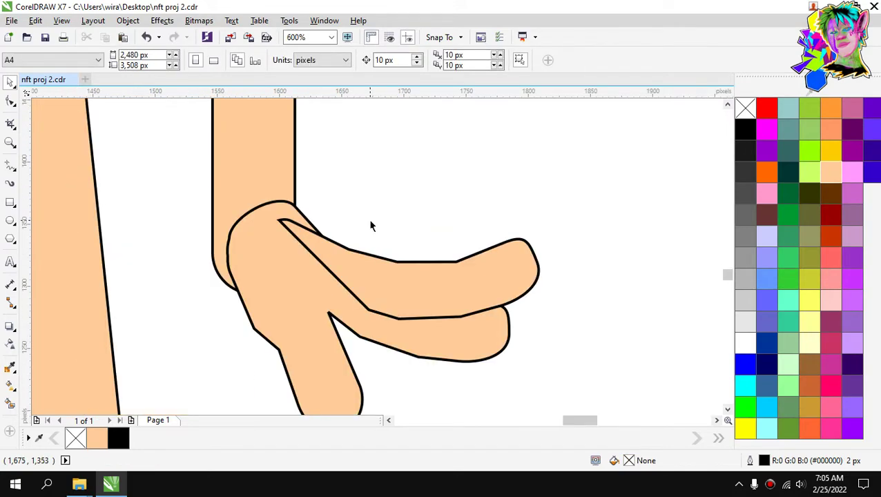
scroll(331, 228, up, 1)
drag(318, 247, 318, 231)
click(419, 230)
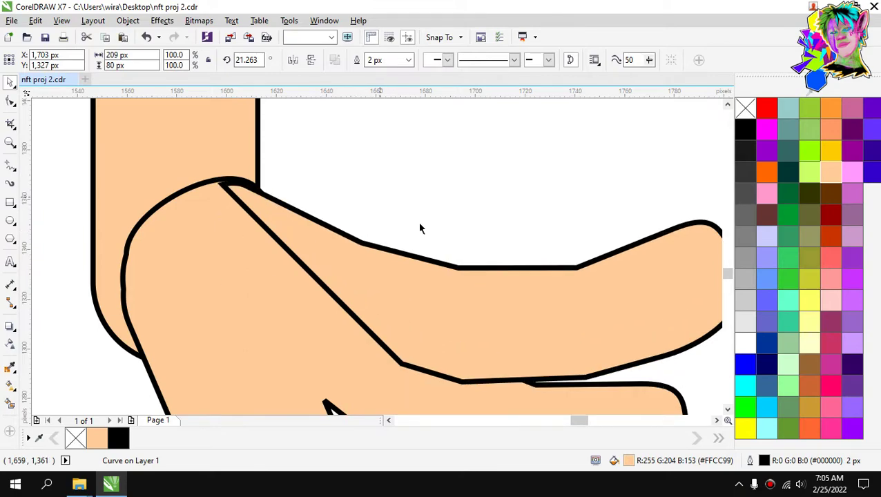
Weld the added finger and the hand into a single shape.
scroll(431, 248, down, 2)
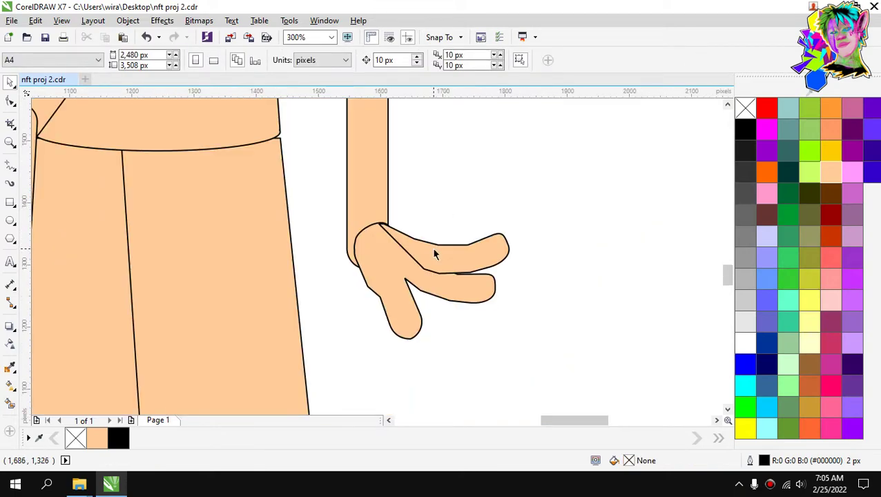
click(434, 254)
shift+click(399, 245)
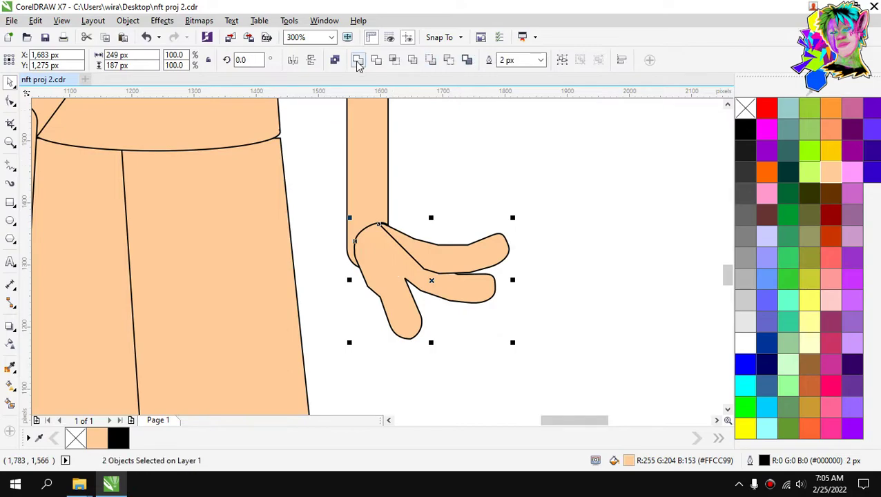
click(477, 168)
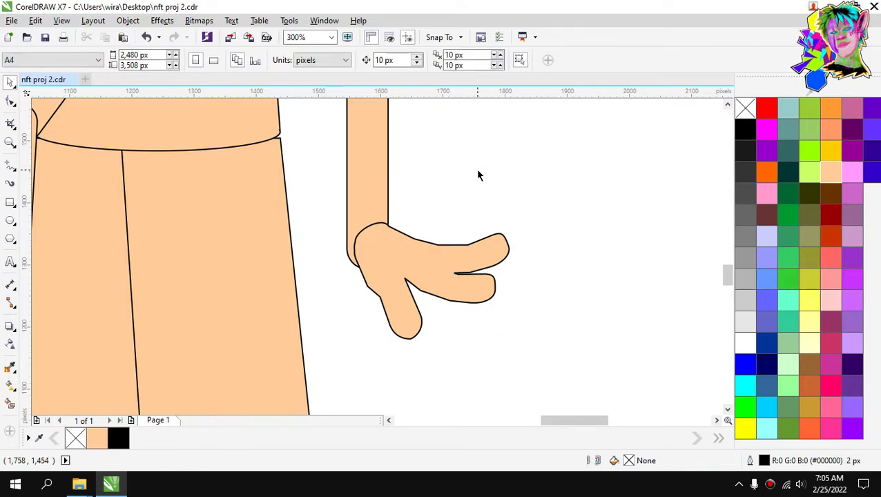
Rotate the welded hand to about 341.5° and move it so the palm covers the end of the forearm.
scroll(463, 222, down, 4)
scroll(456, 206, up, 4)
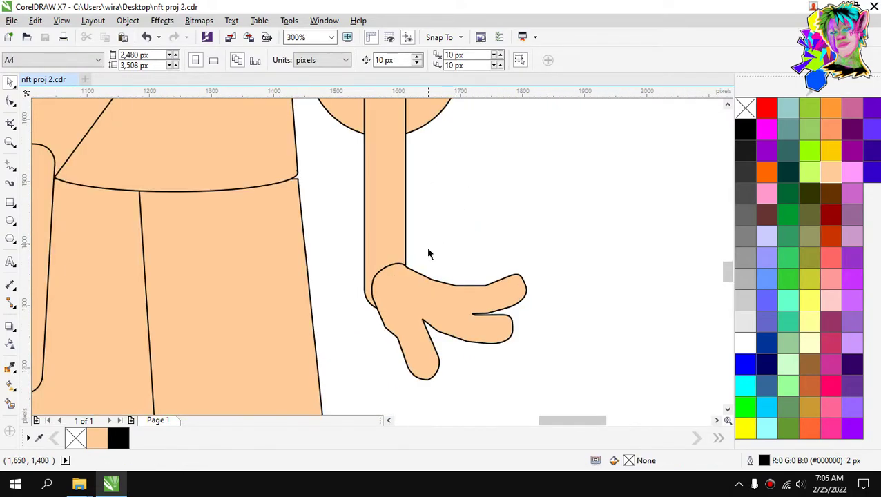
click(420, 298)
drag(421, 299, 421, 301)
click(421, 301)
drag(527, 265, 534, 295)
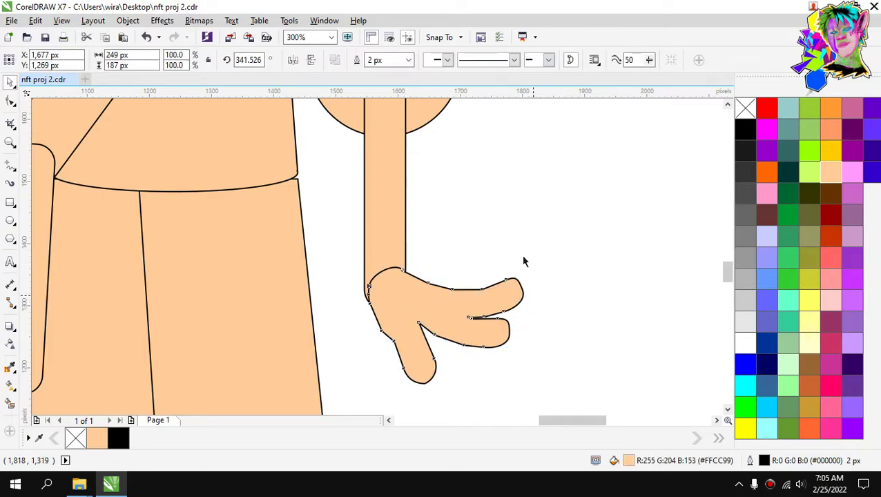
drag(404, 296, 386, 315)
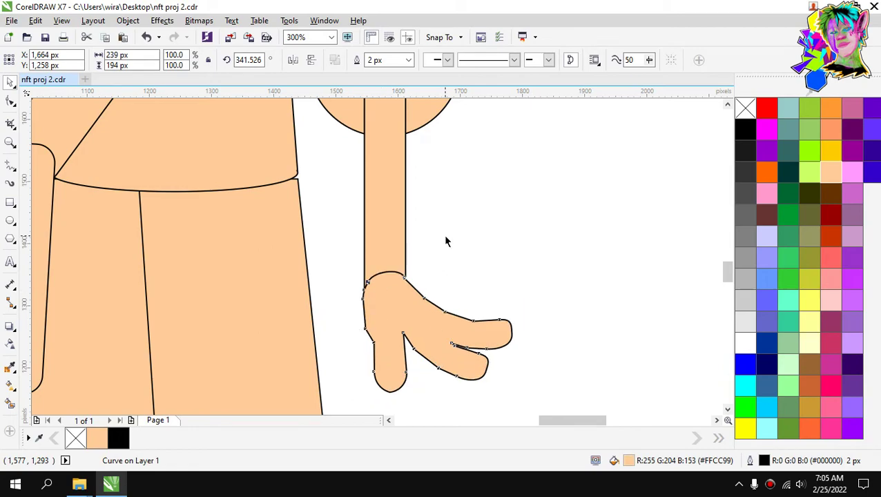
click(443, 234)
Enlarge the hand proportionally to about 121.3%, keeping it attached to the wrist.
click(425, 321)
scroll(446, 248, down, 3)
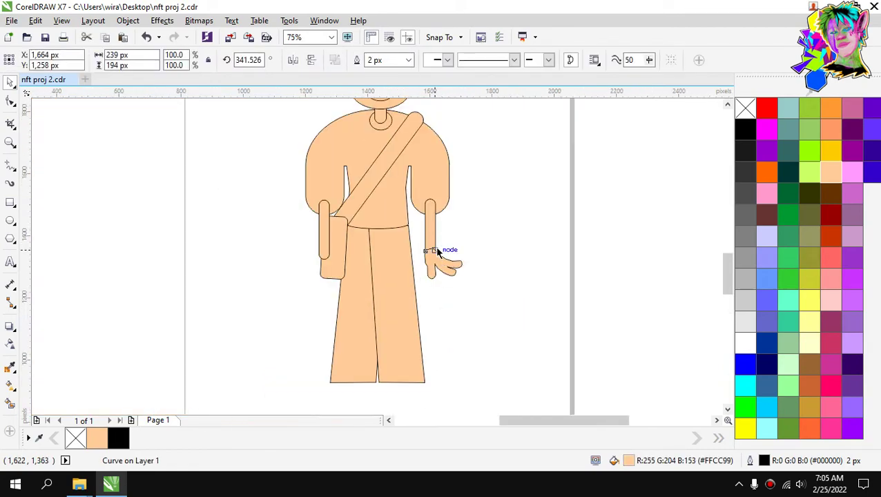
scroll(431, 249, up, 2)
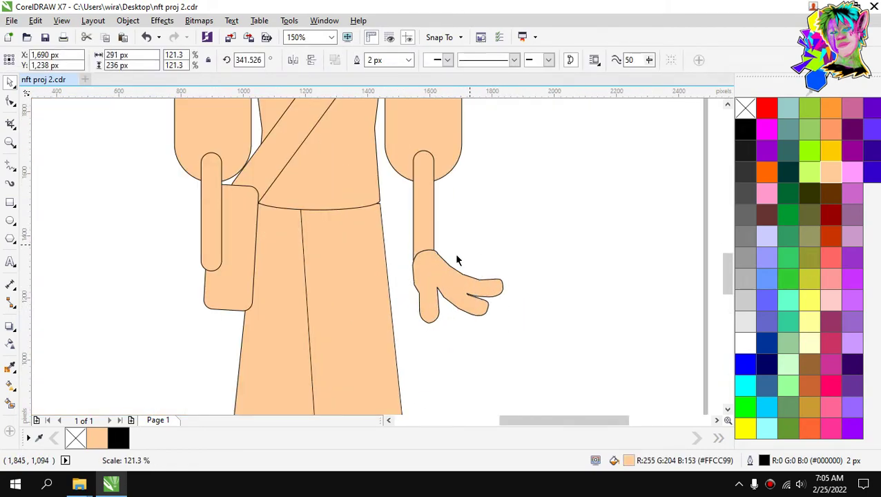
click(450, 260)
scroll(449, 262, up, 2)
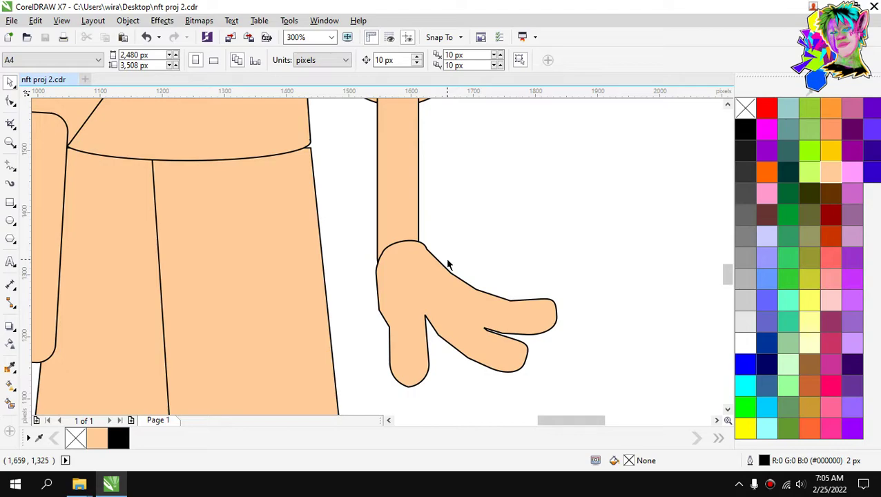
scroll(430, 219, down, 1)
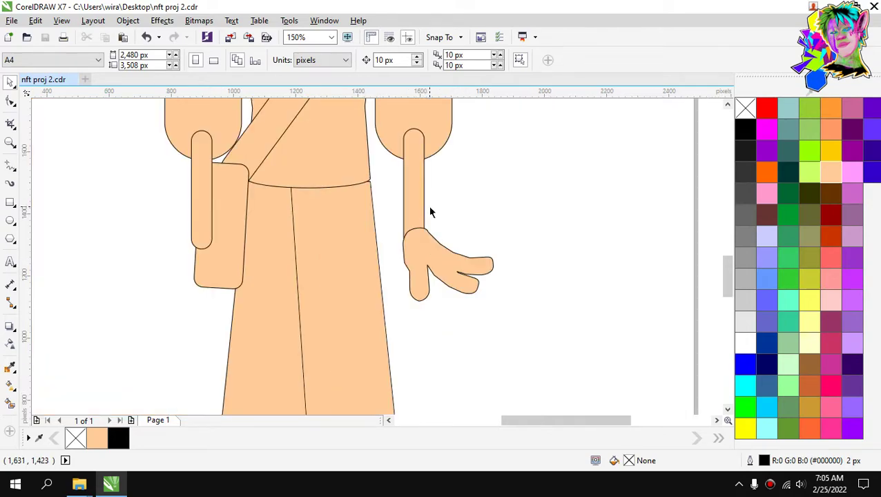
click(412, 183)
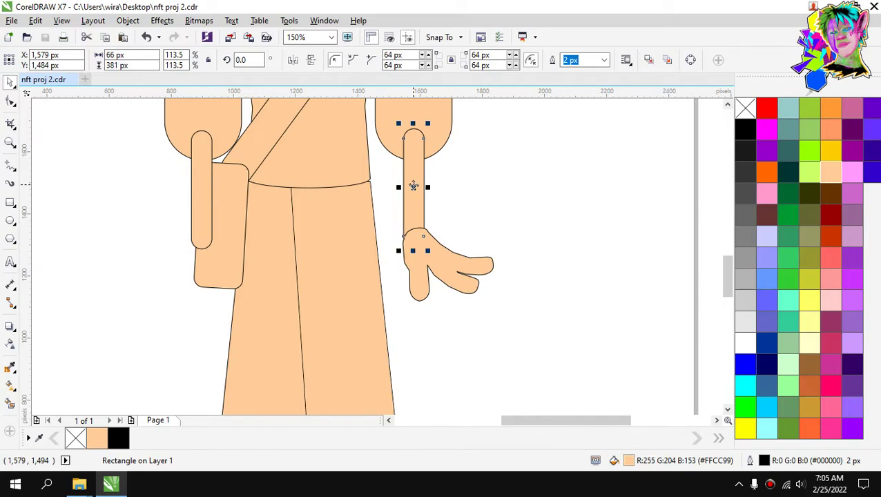
scroll(413, 186, down, 2)
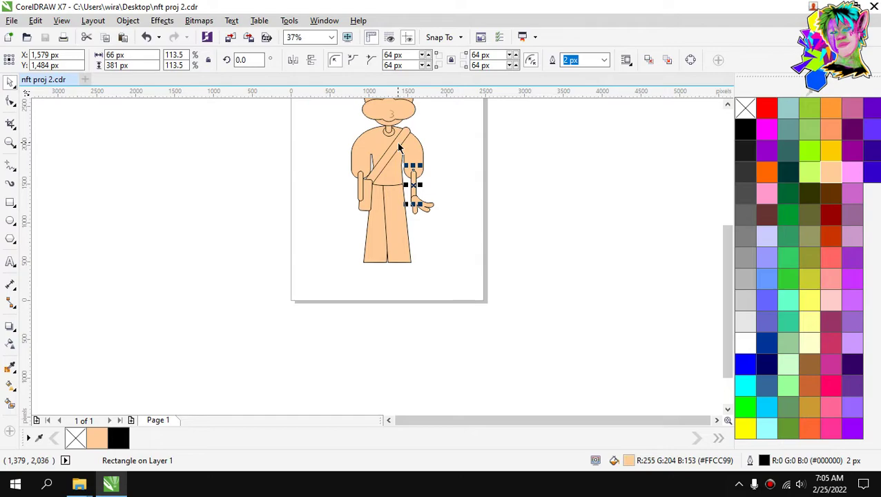
scroll(401, 156, up, 1)
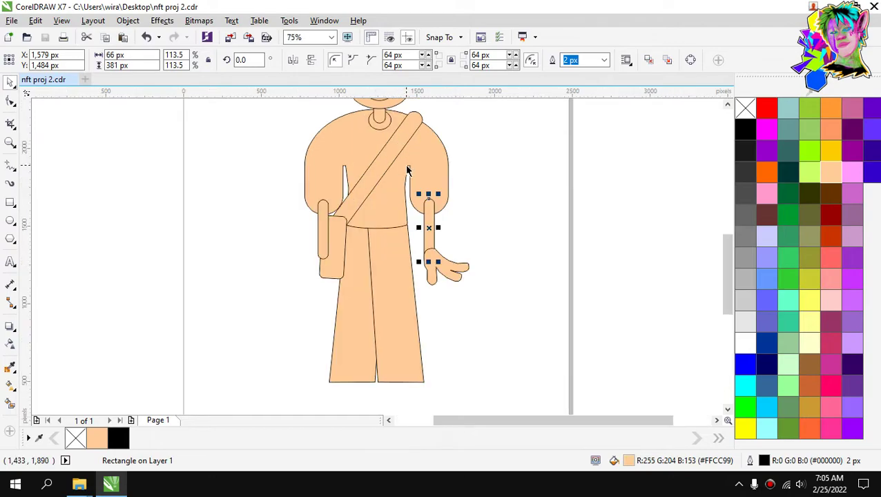
click(448, 205)
scroll(361, 219, up, 1)
Duplicate the enlarged hand, move the copy toward the shoulder bag, and mirror it horizontally.
click(504, 310)
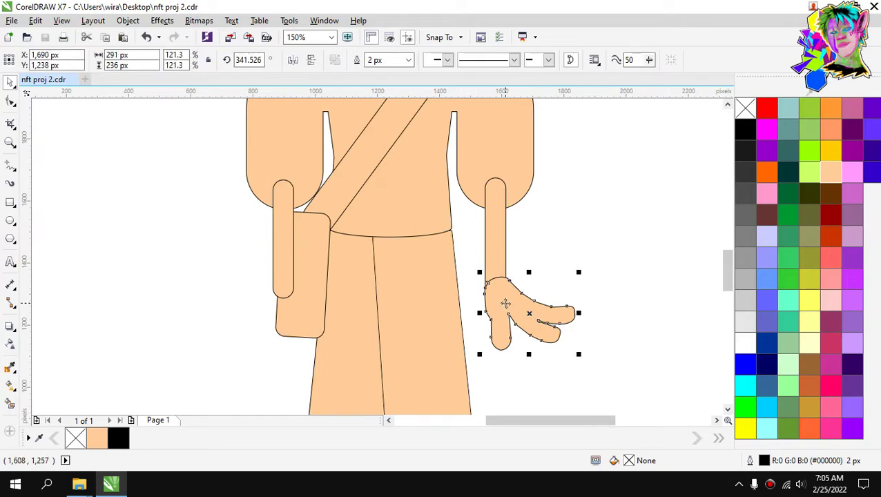
scroll(506, 304, up, 1)
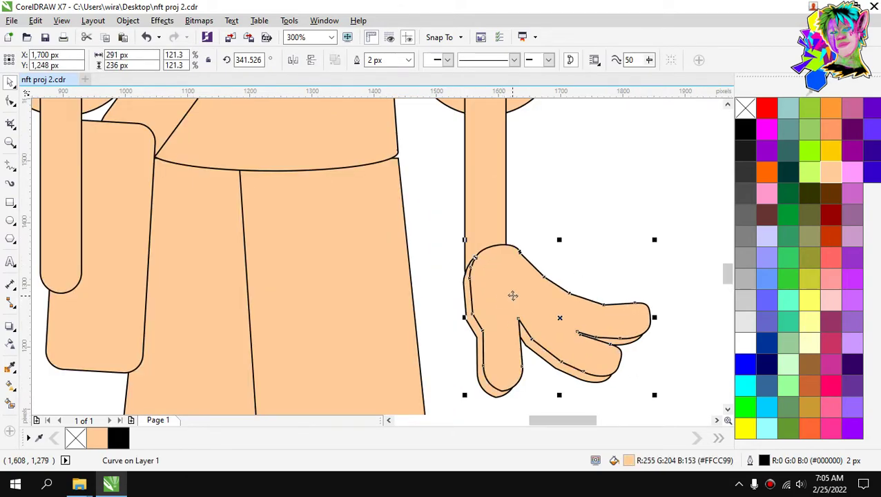
drag(511, 294, 157, 281)
scroll(113, 283, down, 1)
scroll(133, 281, up, 2)
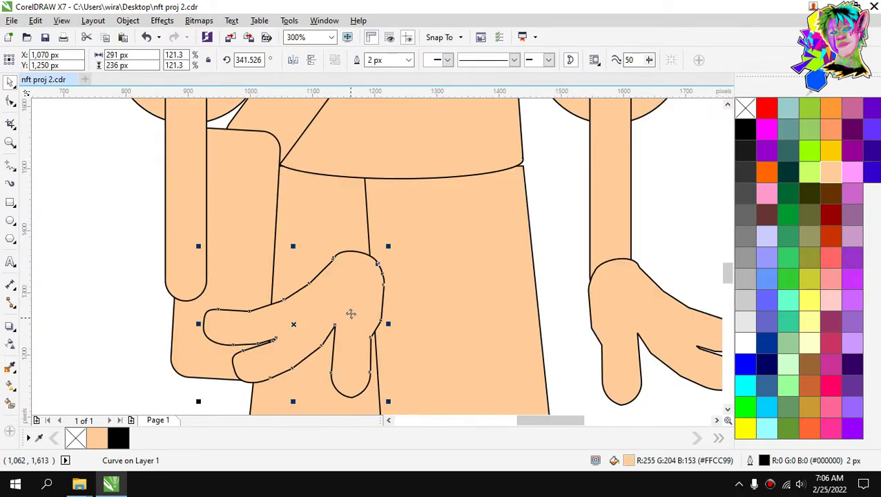
Place the mirrored hand at the end of the forearm beside the bag, behind the forearm's lower end.
drag(351, 314, 183, 322)
scroll(187, 317, down, 1)
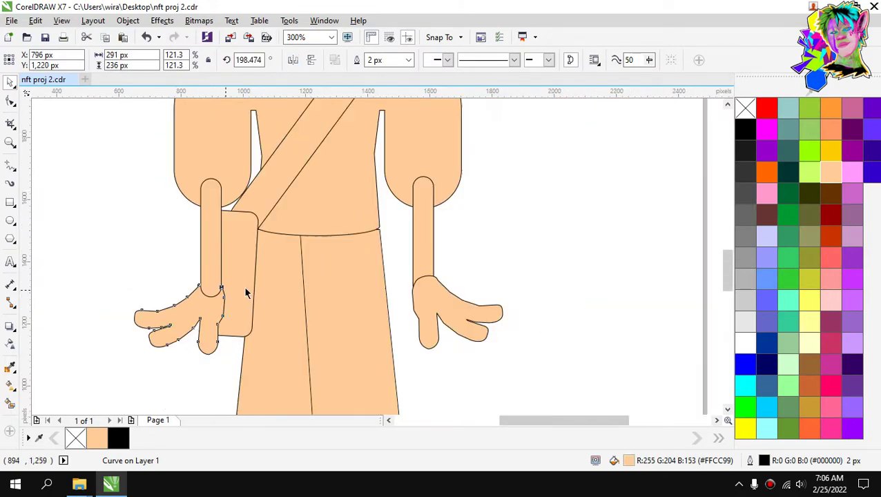
scroll(241, 290, down, 1)
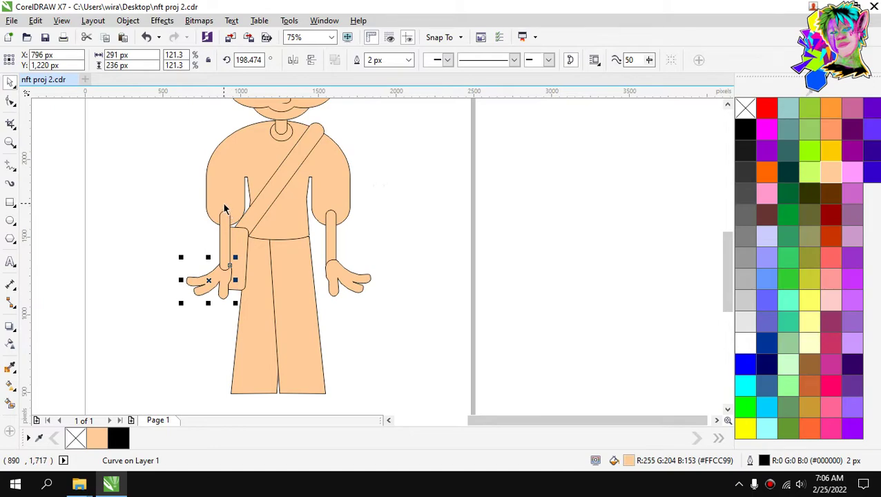
key(Escape)
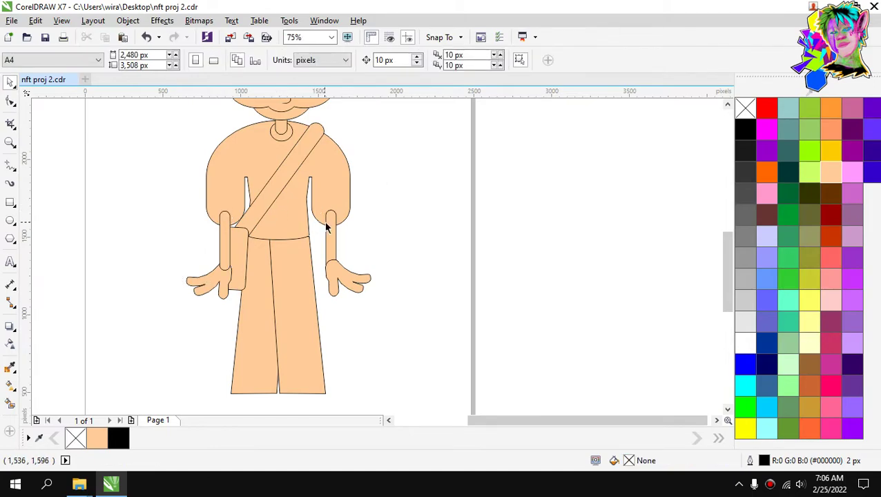
Move the lower nodes of the sleeve opposite the bag outward about 38 px and up about 35 px to angle the sleeve away from the torso.
click(345, 180)
key(F10)
scroll(347, 181, up, 1)
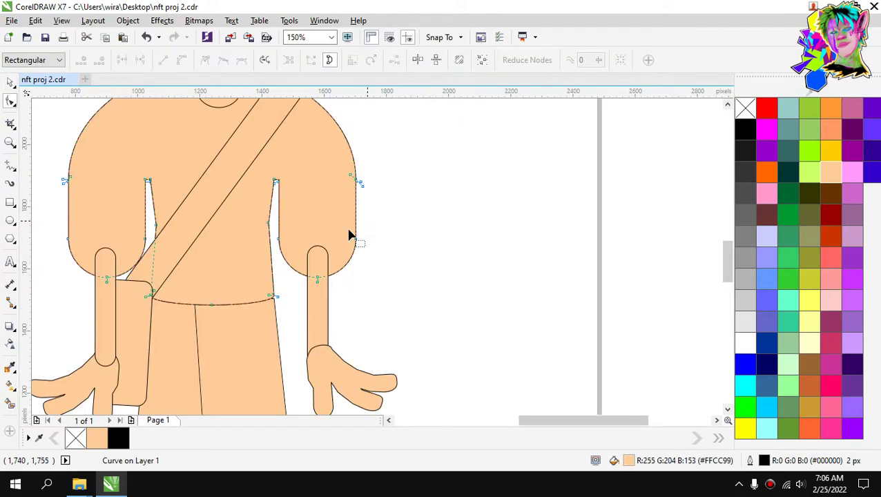
drag(280, 276, 281, 293)
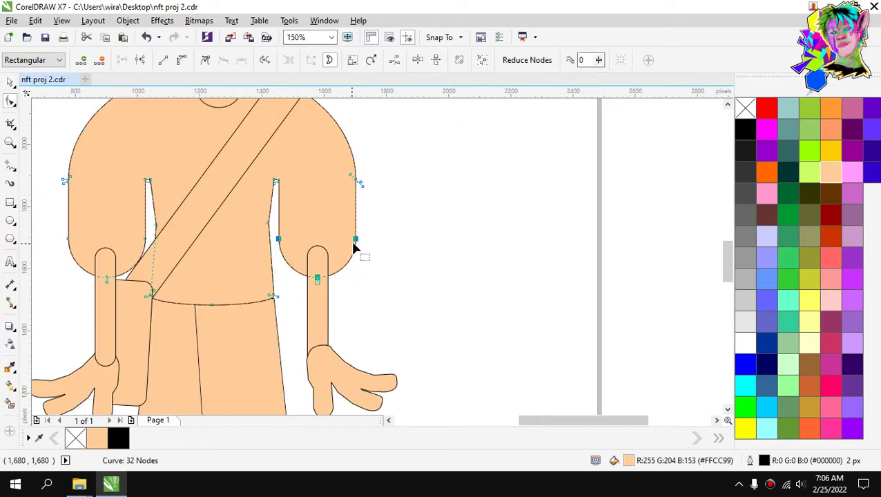
drag(359, 243, 370, 232)
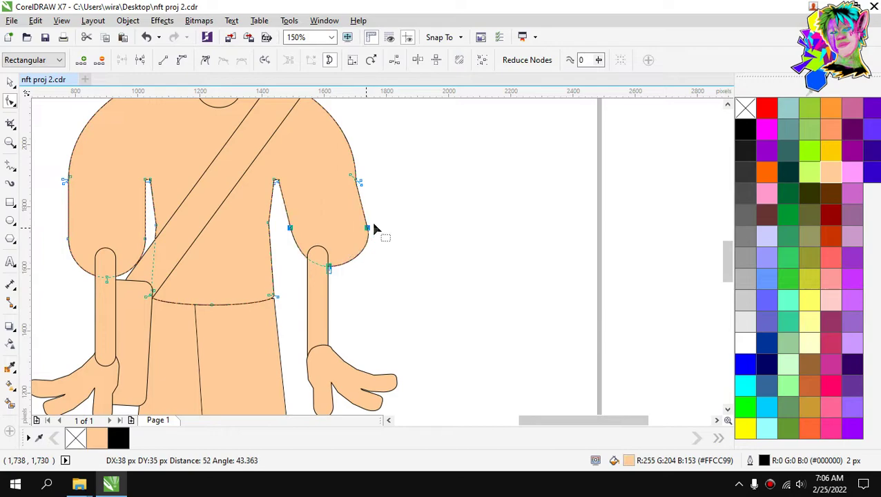
click(388, 211)
click(11, 81)
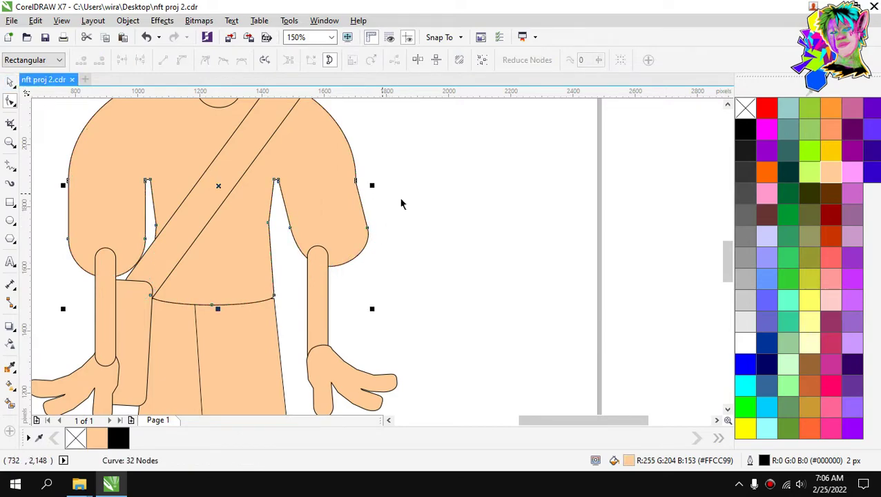
Rotate the forearm opposite the bag to about 20.3° and place its upper end over the bottom of the angled sleeve.
click(323, 309)
click(323, 303)
scroll(324, 303, up, 2)
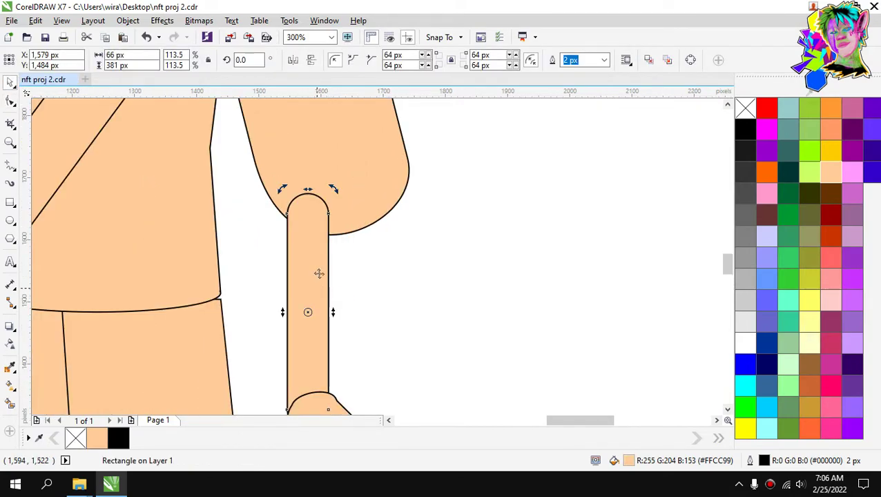
drag(333, 190, 289, 172)
drag(309, 259, 376, 247)
click(462, 240)
scroll(393, 272, down, 1)
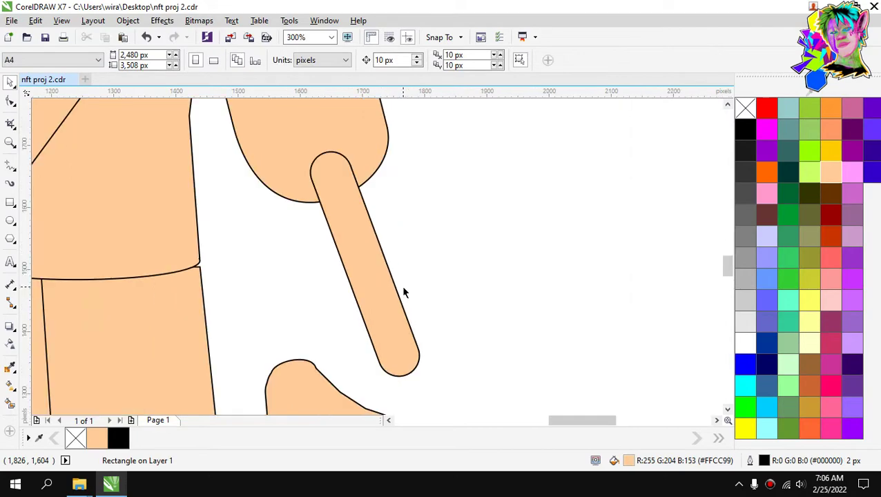
Move the loose hand opposite the bag to the lower end of the tilted forearm, overlapping the wrist.
scroll(385, 307, down, 2)
scroll(386, 337, up, 1)
drag(353, 330, 405, 309)
click(421, 257)
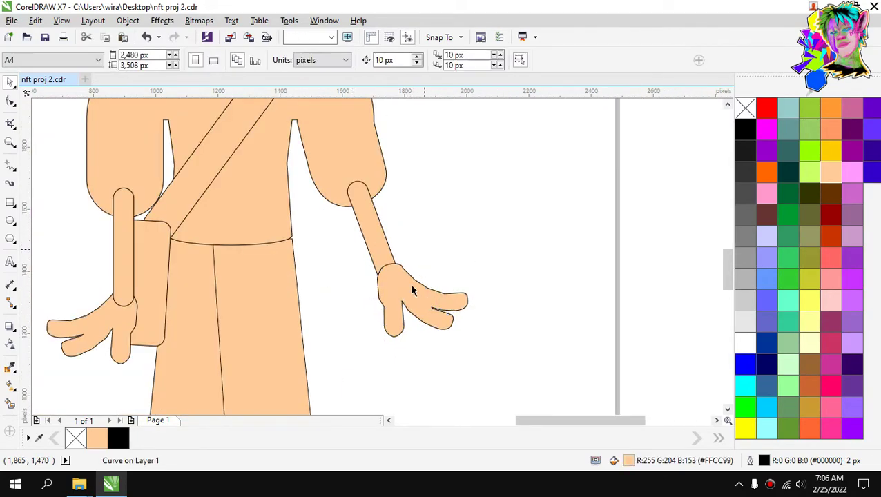
Shift the torso-side nodes of this hand slightly outward and down to widen the palm, and nudge the hand over the wrist.
click(408, 296)
scroll(408, 295, up, 2)
key(F10)
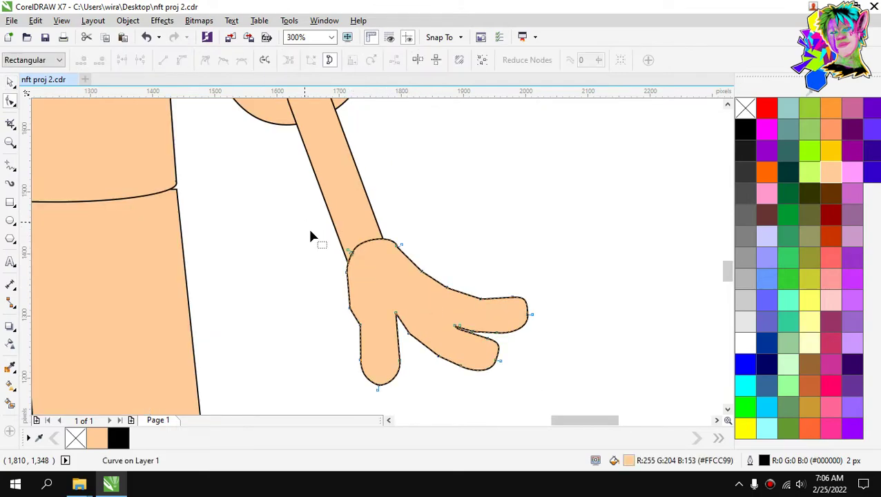
drag(304, 222, 381, 400)
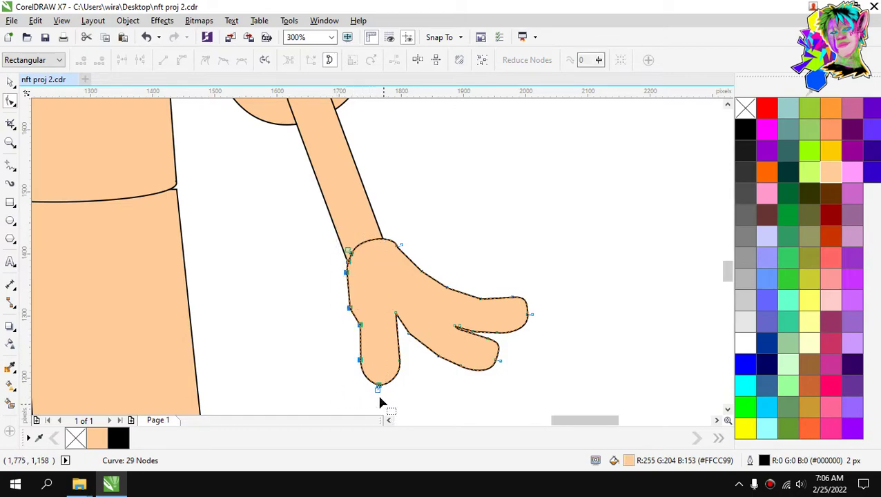
drag(360, 333, 356, 341)
click(11, 82)
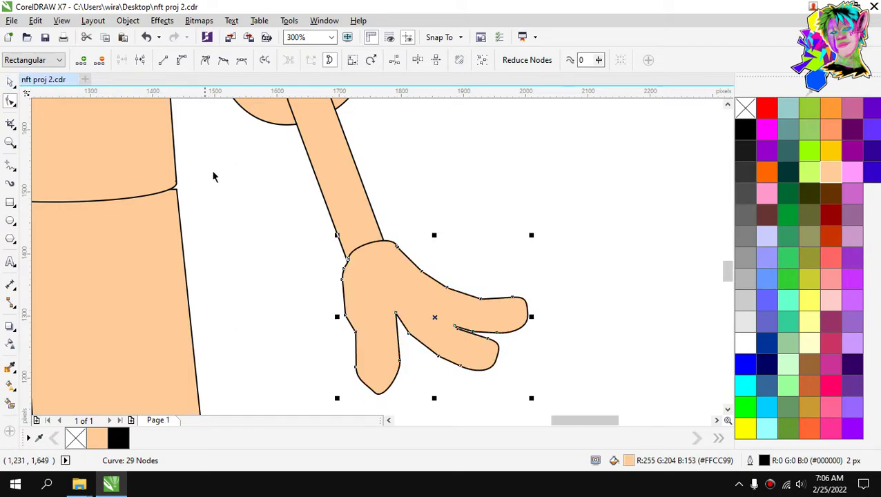
mouse_move(375, 273)
mouse_down()
mouse_move(377, 283)
mouse_move(369, 273)
mouse_up()
click(390, 235)
scroll(391, 230, up, 1)
click(414, 220)
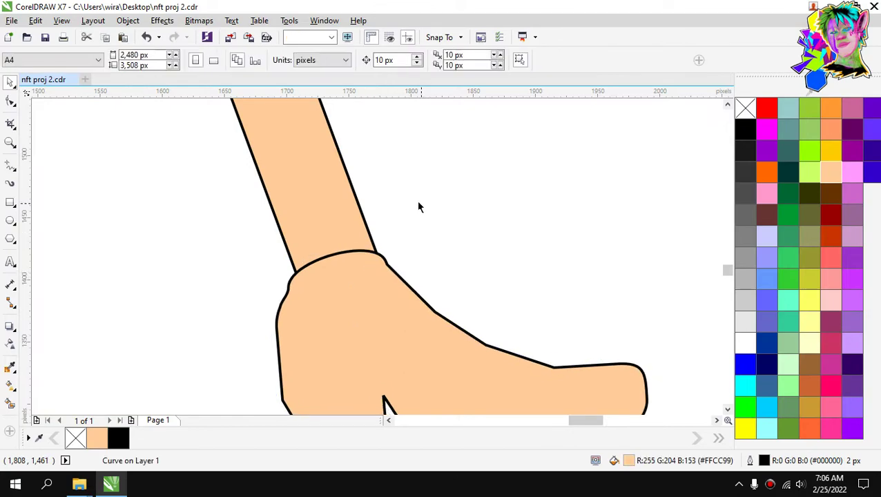
Delete the surplus nodes on the outer edge of the sleeve opposite the bag, at armpit height, to smooth the contour.
scroll(417, 202, down, 3)
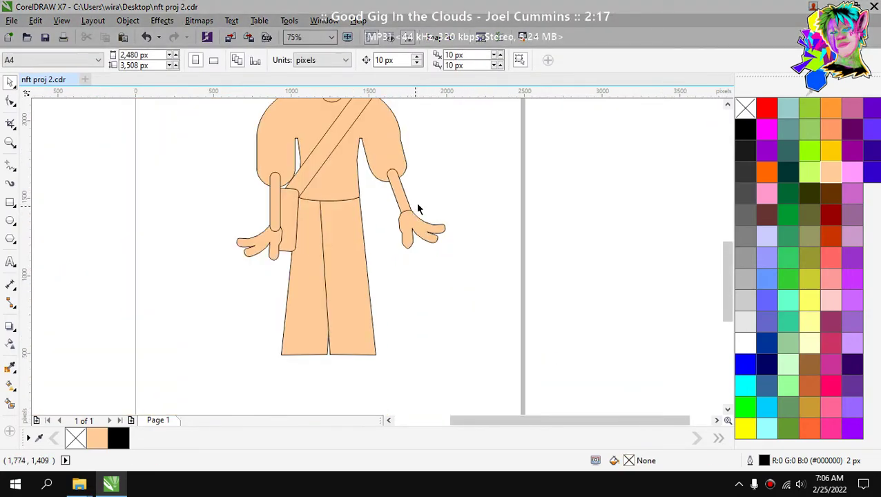
scroll(417, 207, up, 1)
scroll(417, 208, down, 1)
scroll(389, 153, down, 1)
scroll(429, 173, up, 2)
click(436, 201)
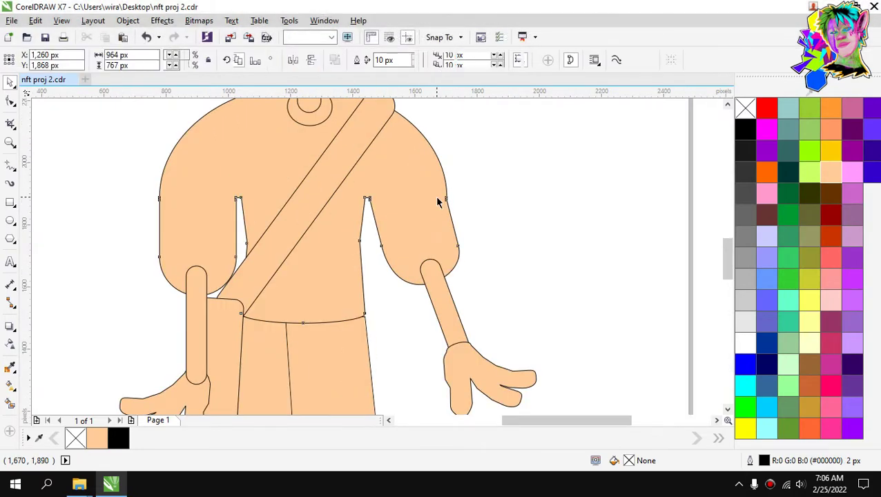
scroll(445, 193, up, 1)
scroll(441, 207, up, 6)
key(F10)
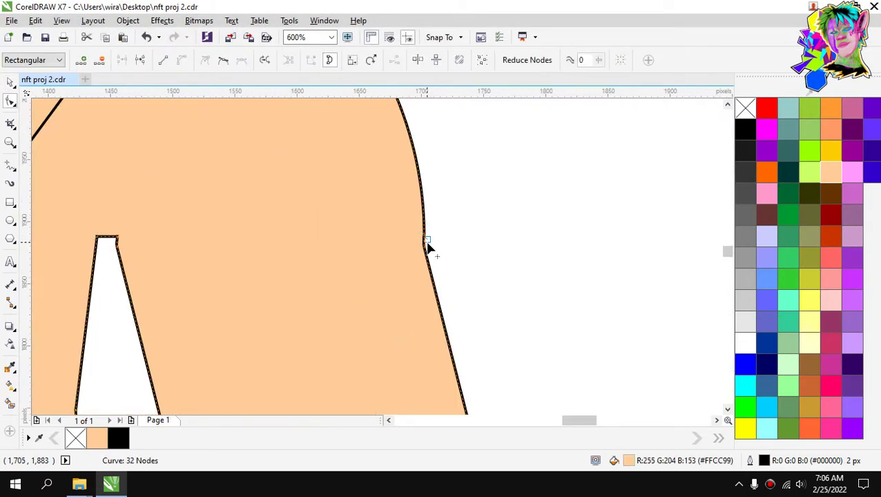
double_click(425, 243)
double_click(425, 241)
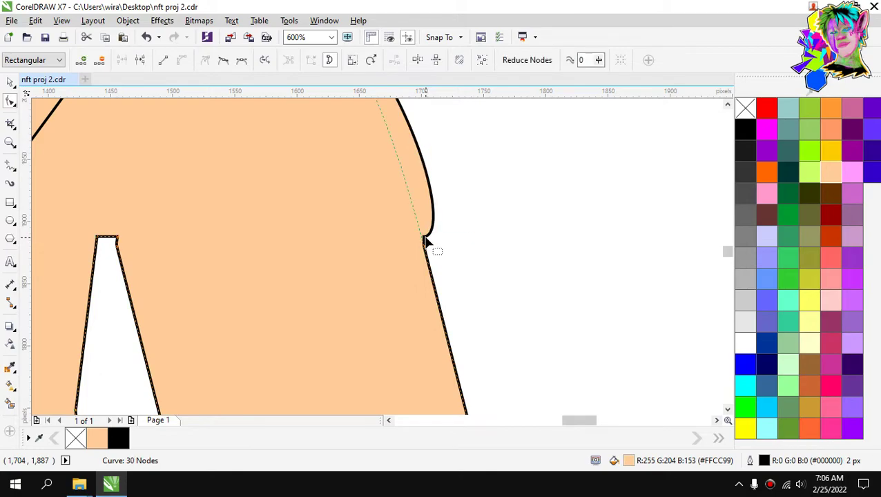
double_click(425, 241)
scroll(425, 235, down, 5)
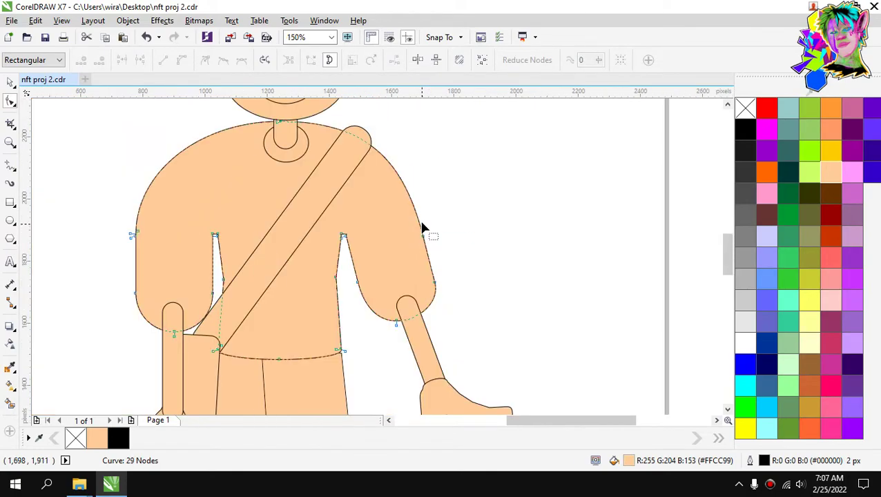
Add a node to the shirt's shoulder curve beneath the top of the bag strap and position it to round the shoulder.
double_click(355, 137)
scroll(355, 138, up, 5)
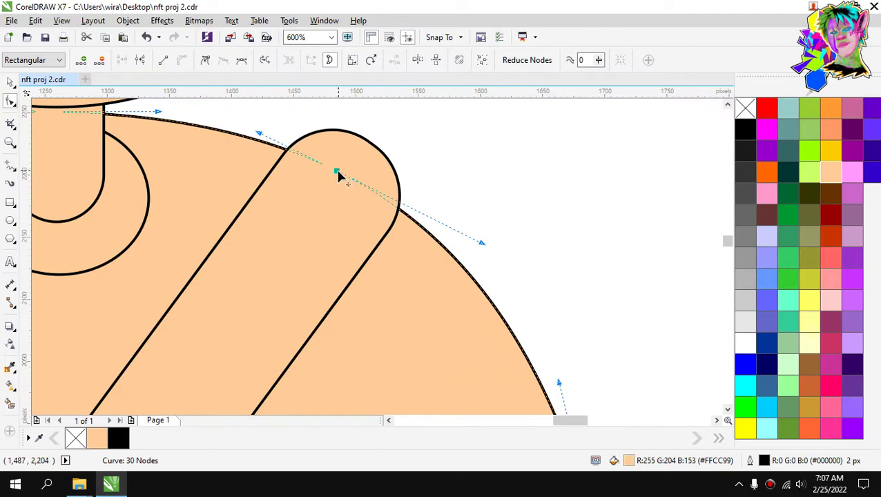
drag(338, 176, 453, 205)
scroll(455, 190, down, 5)
scroll(455, 190, down, 2)
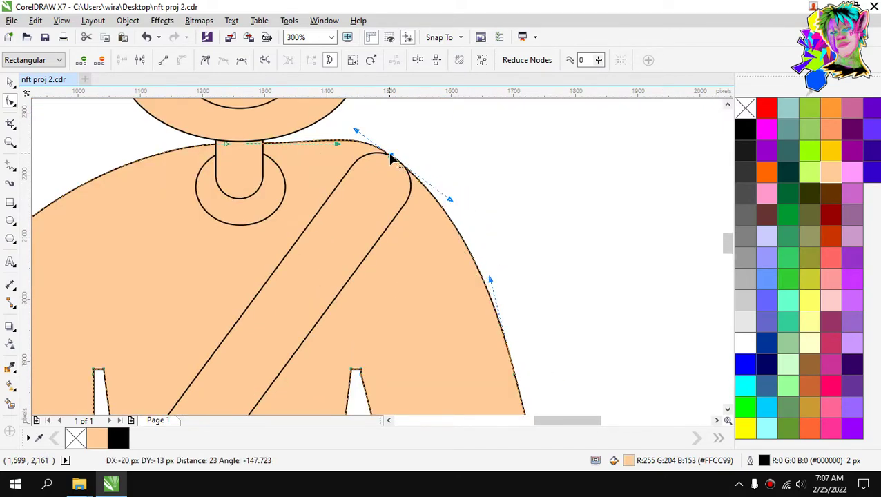
drag(392, 159, 394, 173)
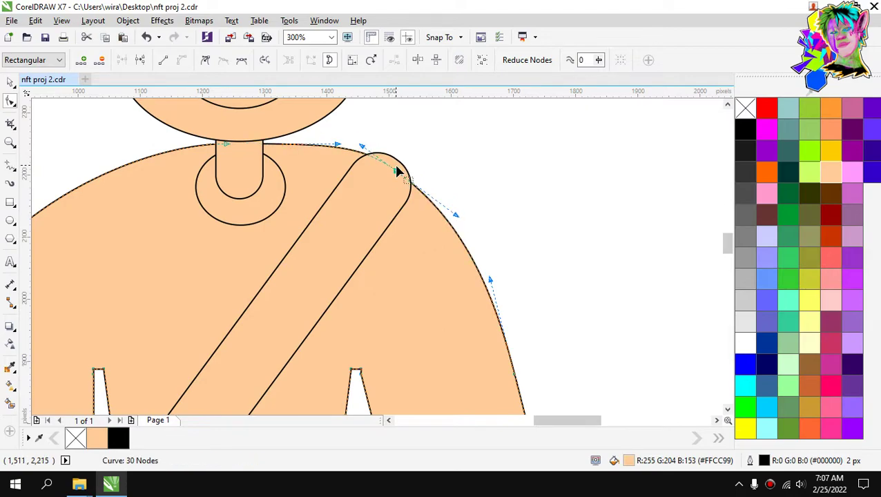
scroll(396, 173, down, 2)
scroll(398, 171, up, 1)
scroll(397, 172, down, 1)
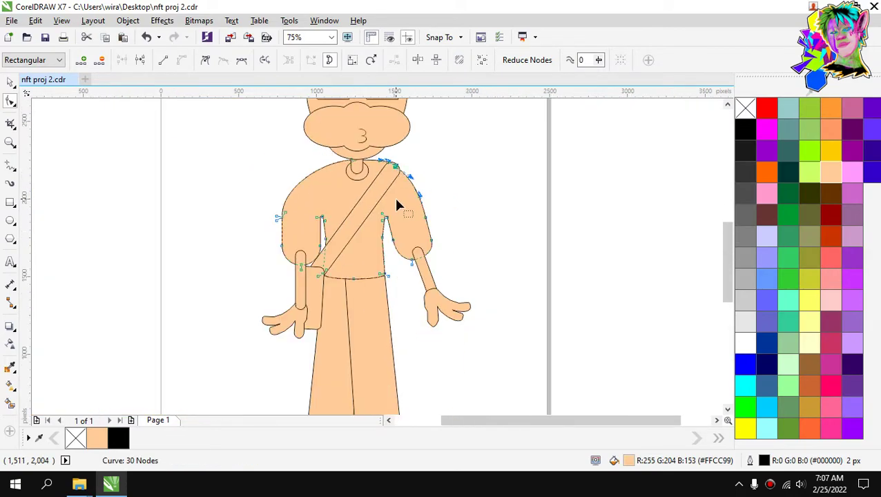
click(10, 82)
click(212, 165)
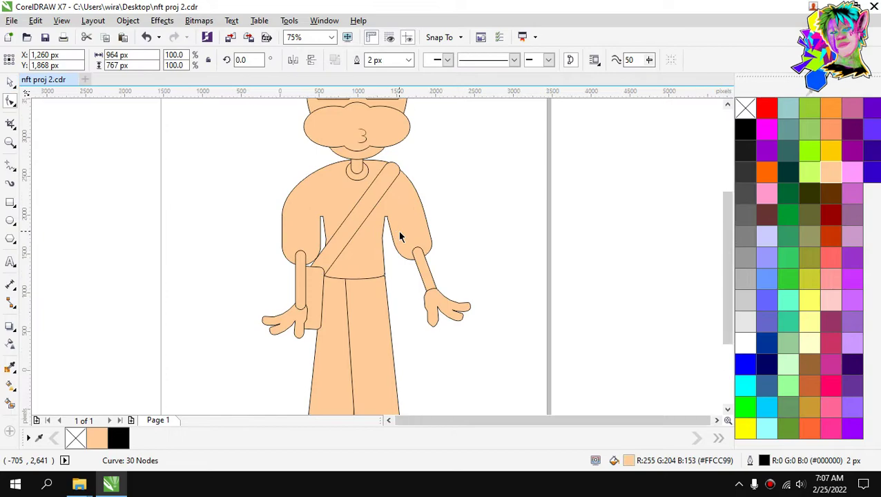
Move the lower nodes of the sleeve opposite the bag about 28 px toward the torso and about 10 px down.
scroll(399, 232, down, 1)
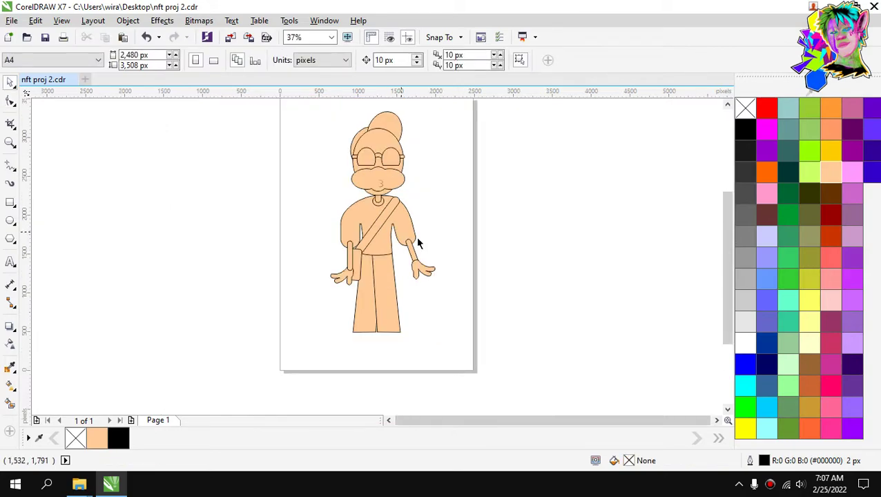
scroll(412, 254, up, 2)
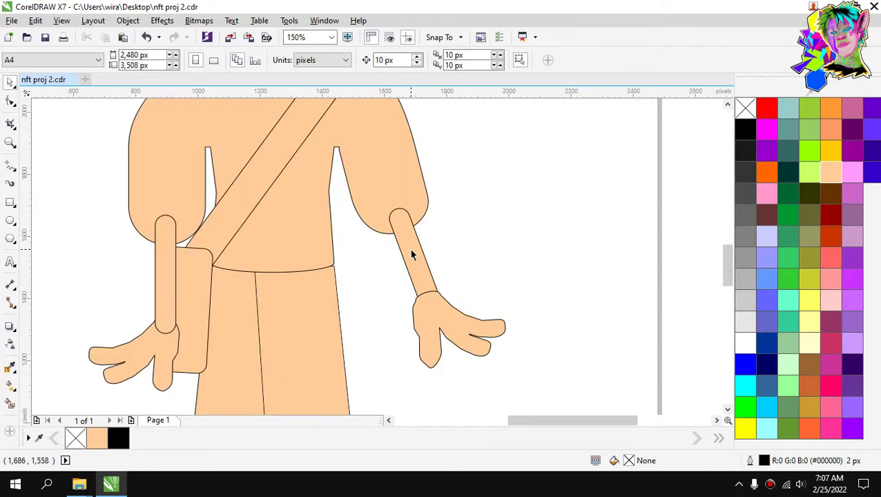
click(387, 181)
key(F10)
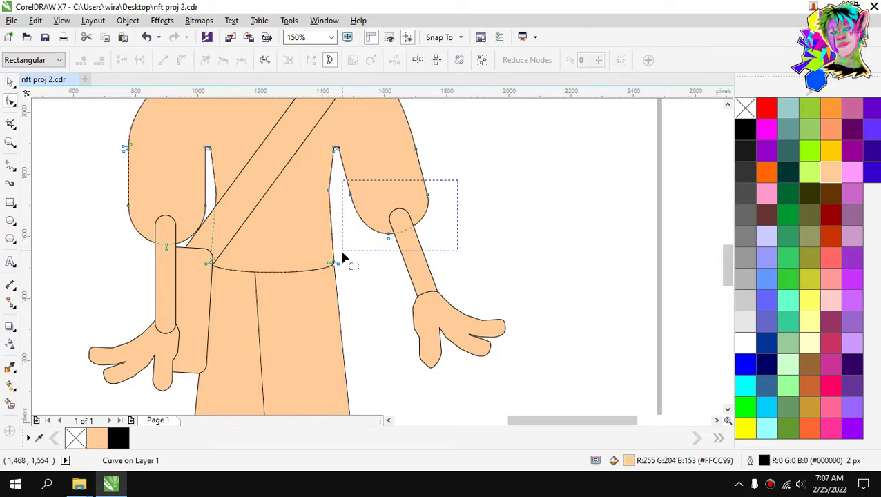
drag(342, 254, 344, 253)
scroll(410, 254, up, 1)
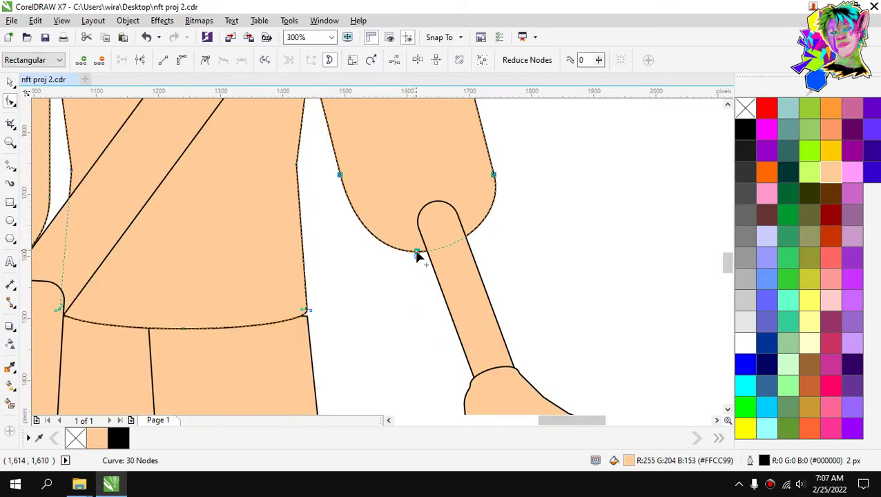
drag(417, 255, 400, 261)
scroll(423, 234, down, 1)
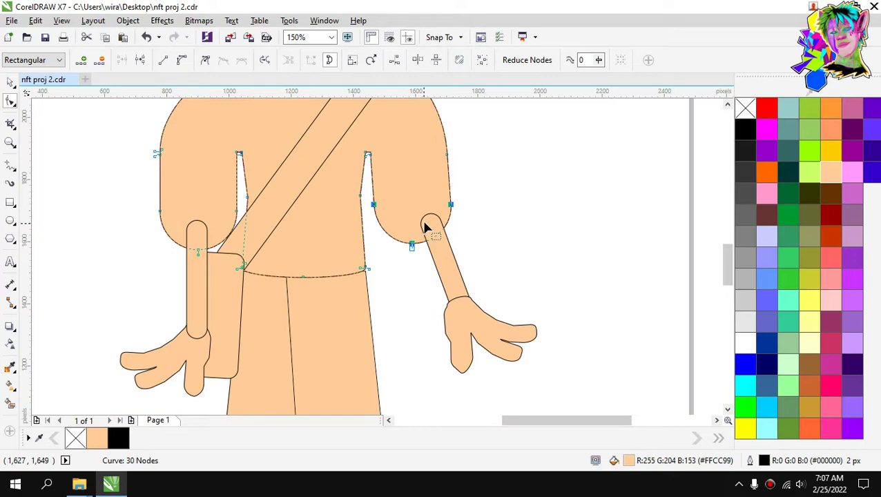
click(10, 83)
click(468, 234)
Rotate the forearm opposite the bag to about 5.7° and center its upper end over the bottom of the sleeve.
key(F10)
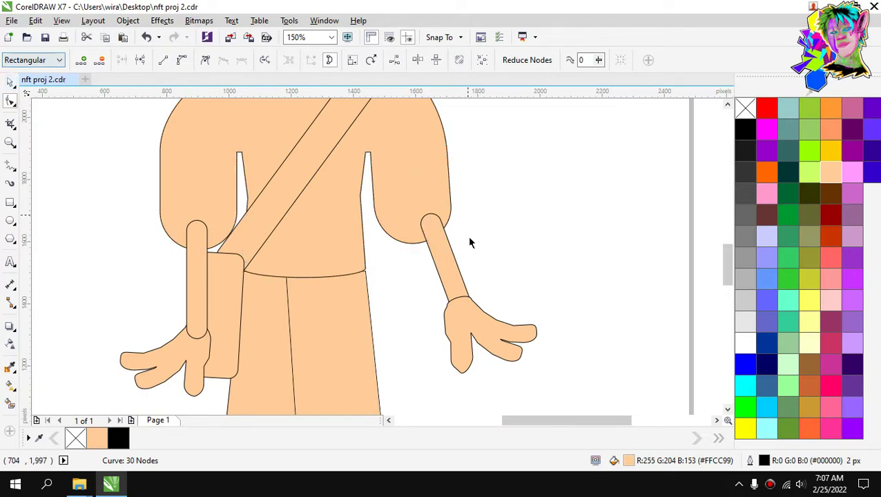
scroll(460, 257, up, 1)
key(space)
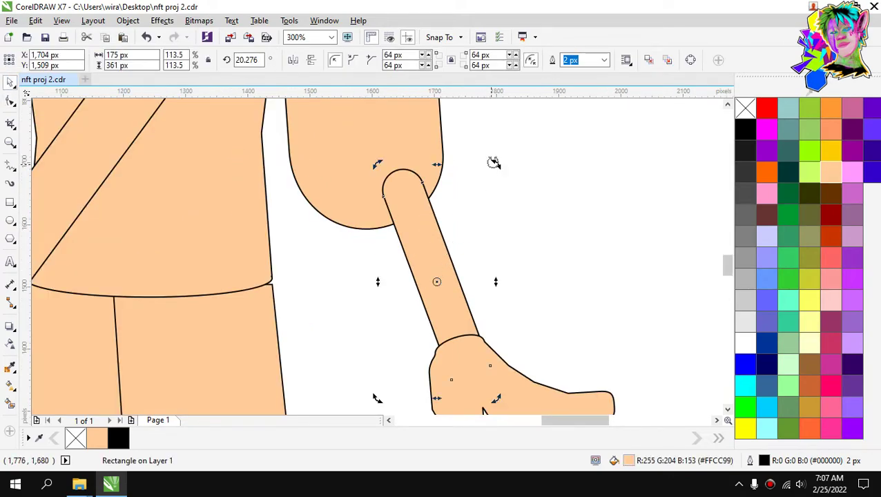
click(495, 164)
double_click(433, 230)
drag(492, 165, 525, 180)
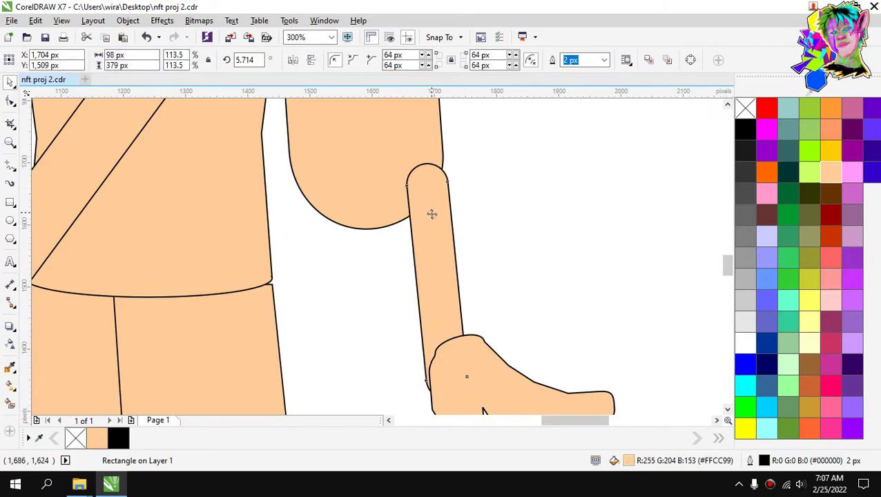
drag(431, 212, 377, 224)
scroll(454, 202, down, 2)
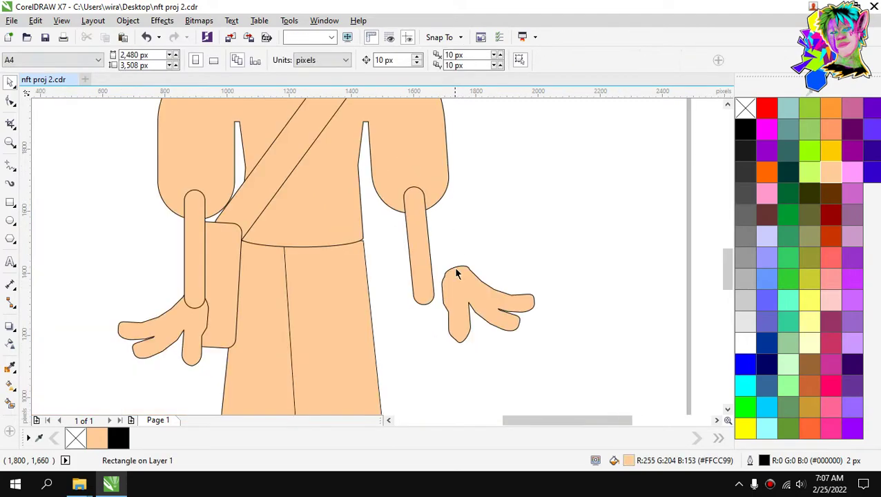
Move the detached hand opposite the bag onto the lower end of its forearm.
scroll(458, 275, up, 2)
drag(459, 281, 396, 324)
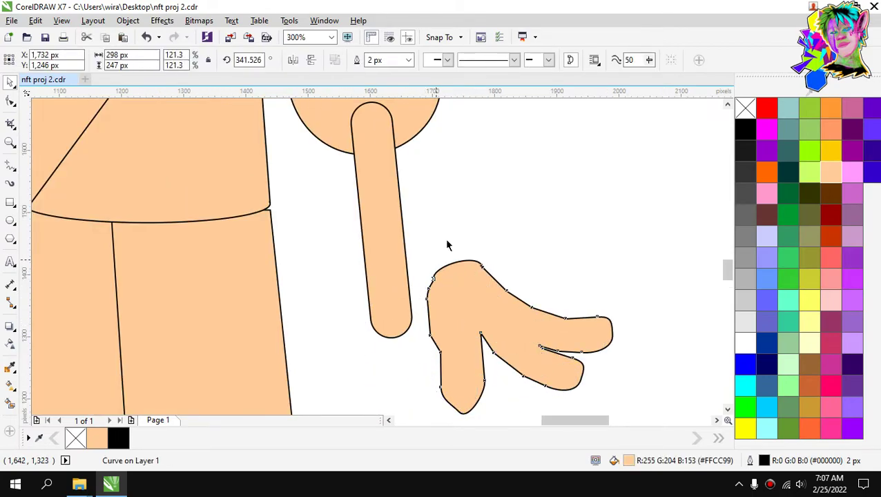
click(444, 225)
scroll(442, 220, down, 3)
scroll(435, 211, down, 1)
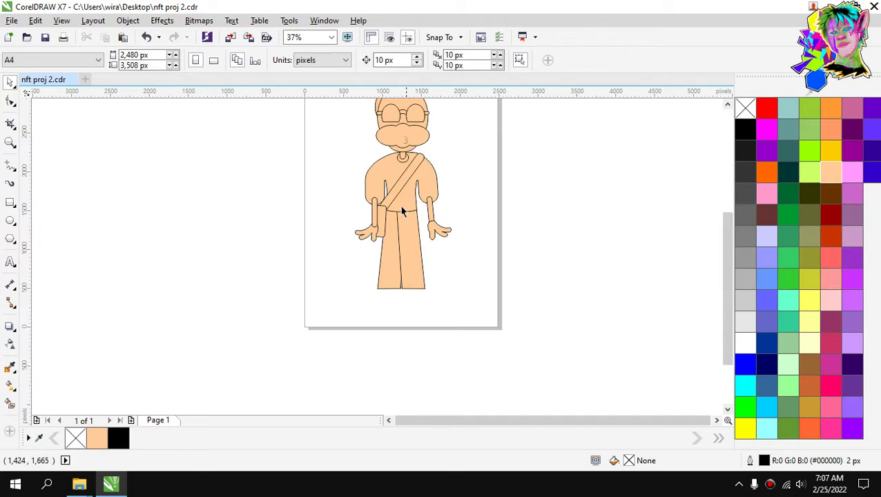
Move the hand beside the bag away from its forearm and delete nodes in the gap next to its downward-pointing finger.
scroll(372, 220, up, 2)
drag(360, 285, 269, 284)
scroll(290, 269, up, 1)
key(F10)
key(Delete)
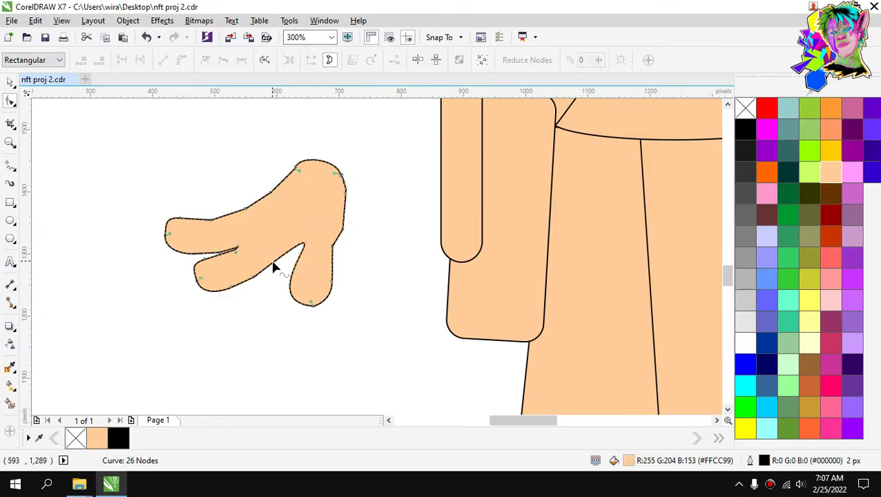
Delete the remaining nodes along the detached hand's underside so the downward-pointing finger merges with the palm and the lower edge straightens.
click(253, 276)
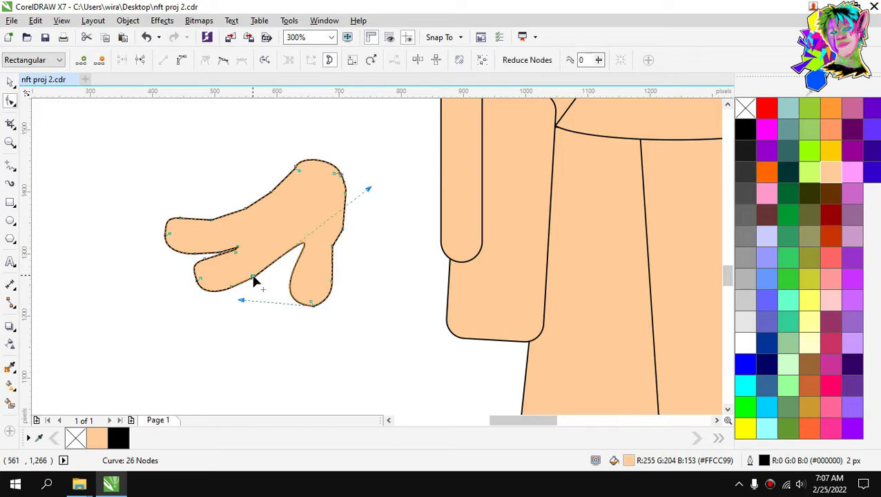
key(Delete)
click(311, 304)
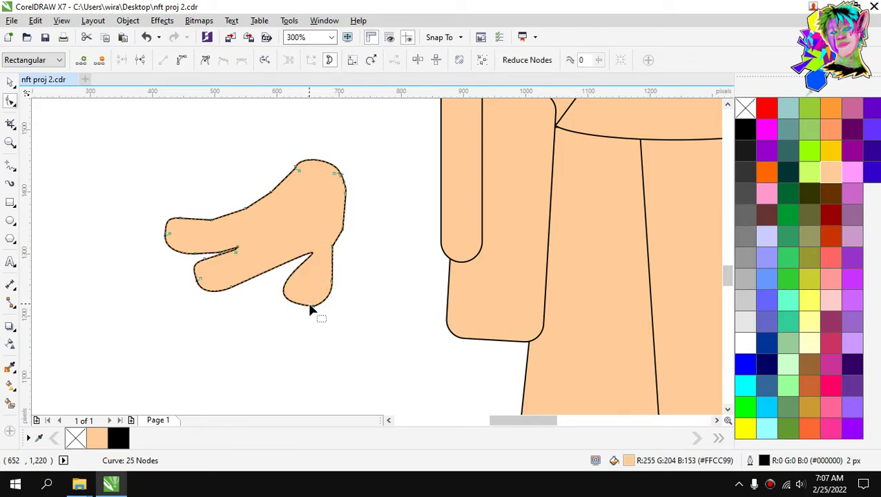
key(Delete)
click(312, 304)
drag(414, 204, 240, 293)
scroll(221, 290, up, 1)
scroll(228, 291, up, 1)
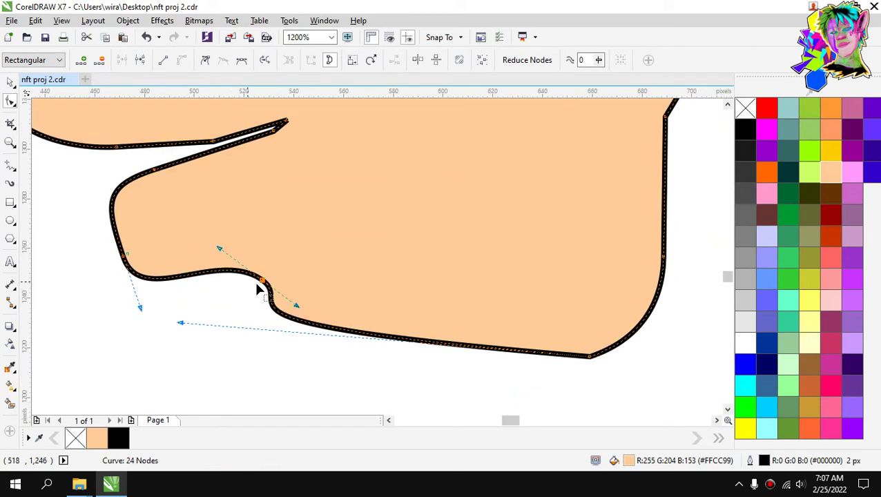
key(Delete)
scroll(269, 283, down, 2)
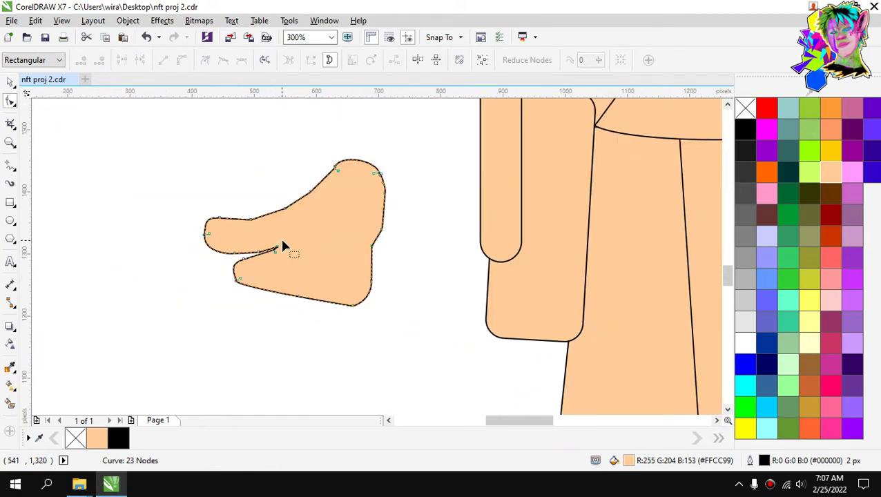
Delete the surplus nodes in the gap between the detached hand's two remaining fingers to leave a clean, pointed notch.
click(265, 253)
key(Delete)
scroll(269, 254, up, 1)
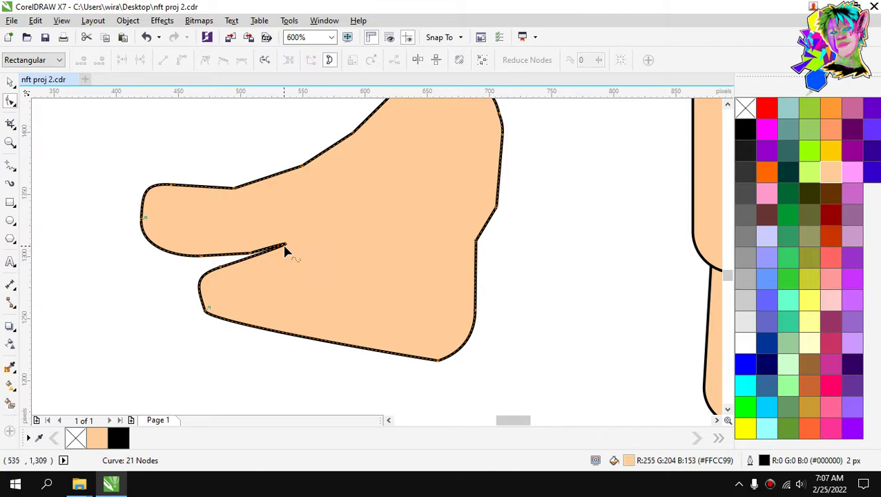
click(252, 255)
key(Delete)
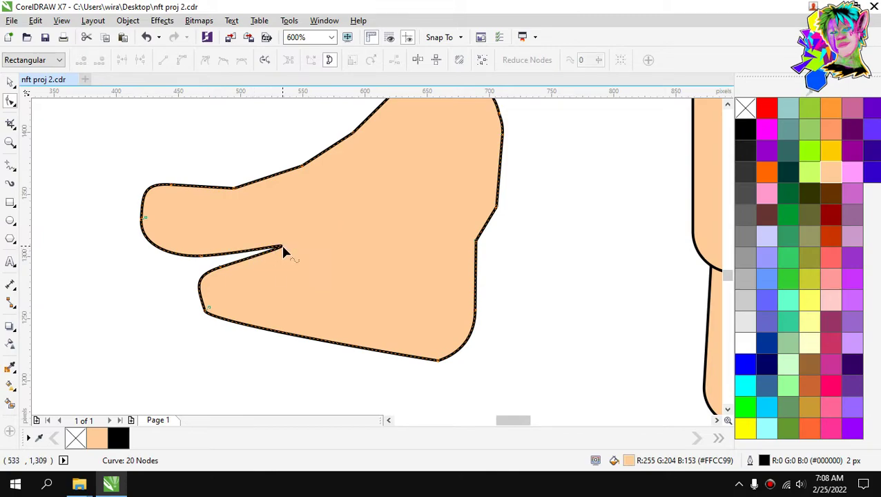
Delete the nodes around the notch between the detached hand's two fingers and bow the merged outer edge outward into a smooth curve.
click(199, 258)
key(Delete)
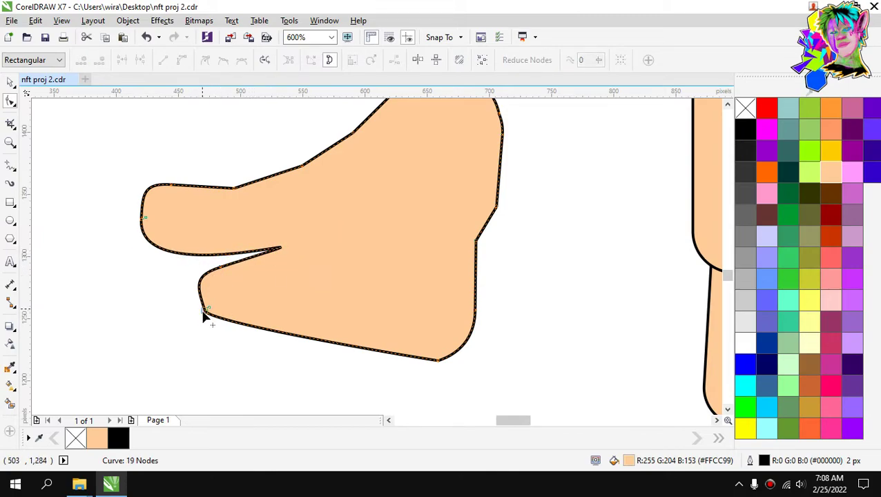
click(198, 280)
key(Delete)
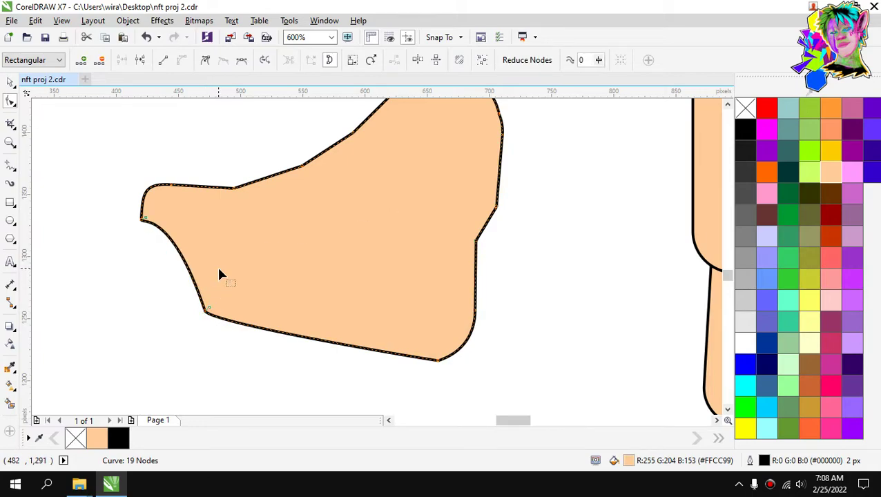
click(207, 312)
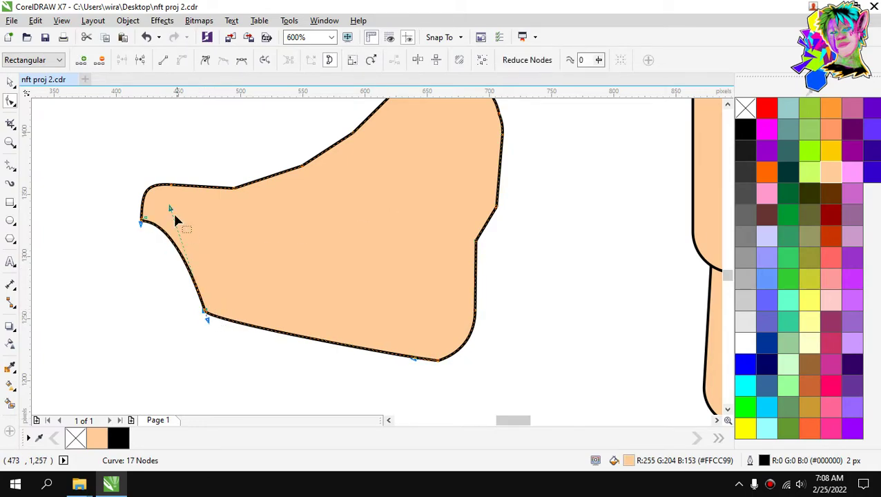
drag(171, 212, 142, 279)
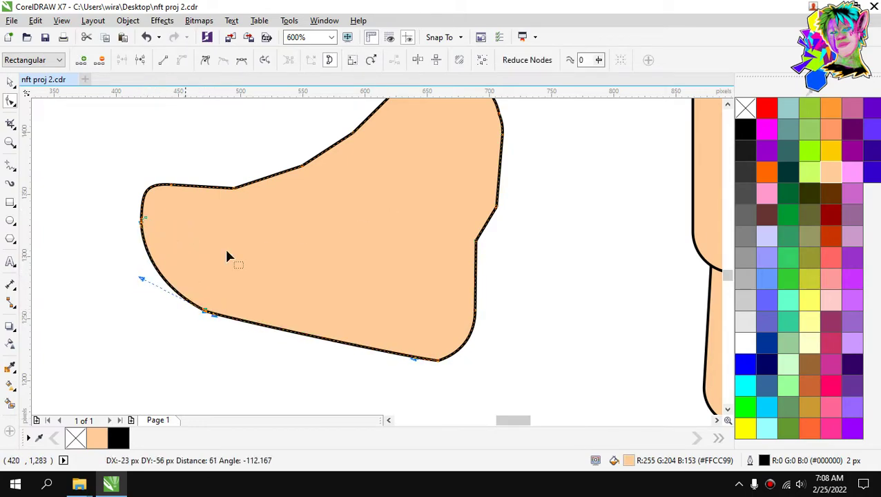
Move the reshaped hand next to the lower end of the forearm beside the bag.
scroll(334, 221, down, 3)
scroll(306, 216, up, 1)
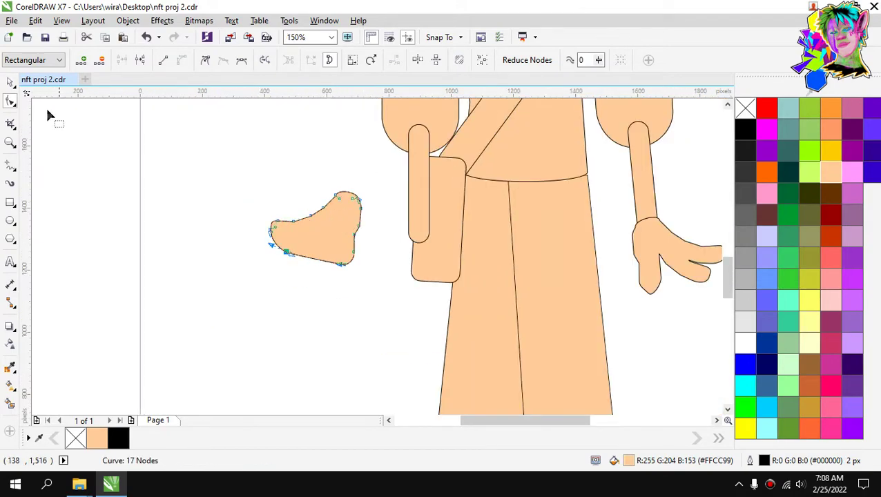
click(11, 81)
drag(333, 222, 381, 237)
scroll(381, 238, down, 1)
scroll(396, 217, up, 1)
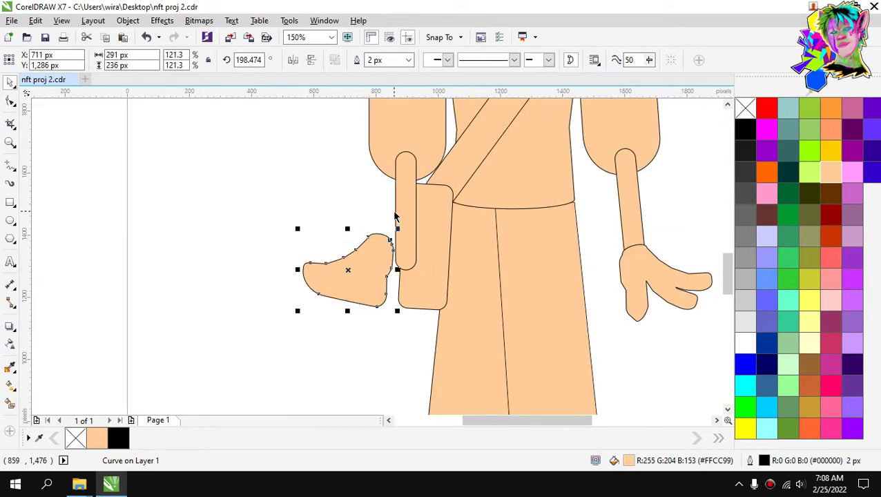
Rotate the forearm beside the bag to about 348.4° and shift it outward so it links the sleeve to the hand.
scroll(395, 217, up, 1)
click(414, 211)
click(415, 234)
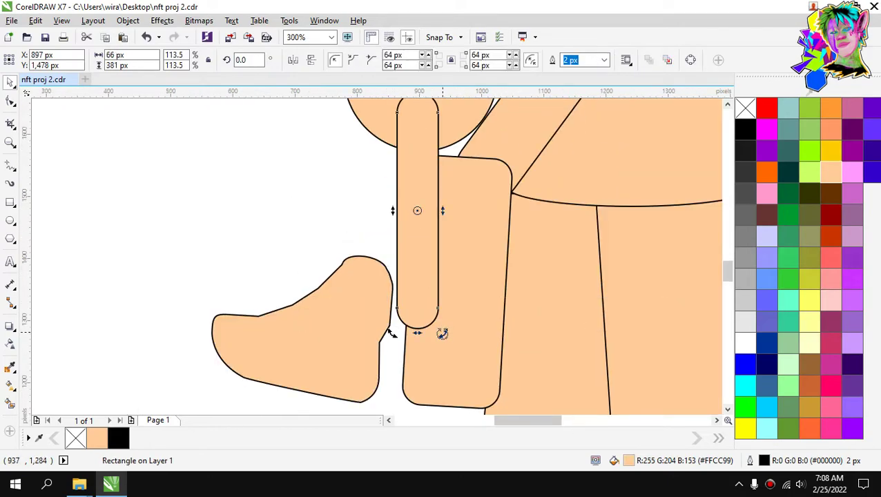
drag(390, 332, 419, 334)
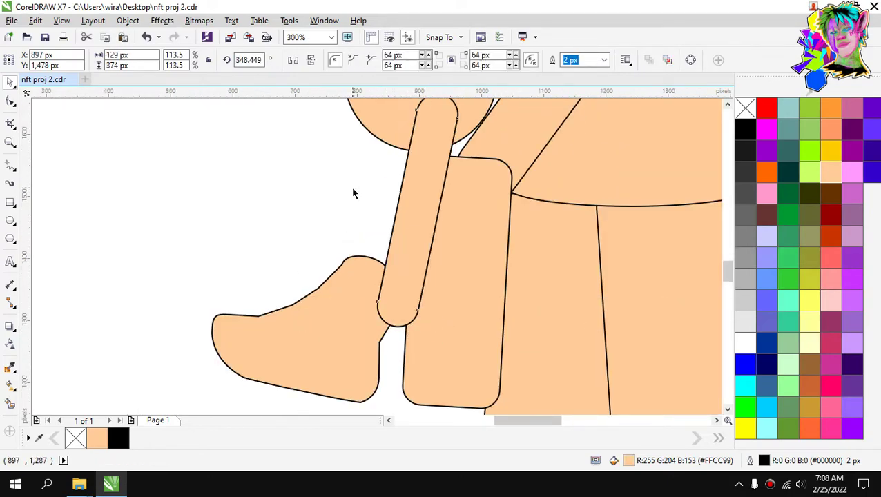
drag(421, 185, 402, 197)
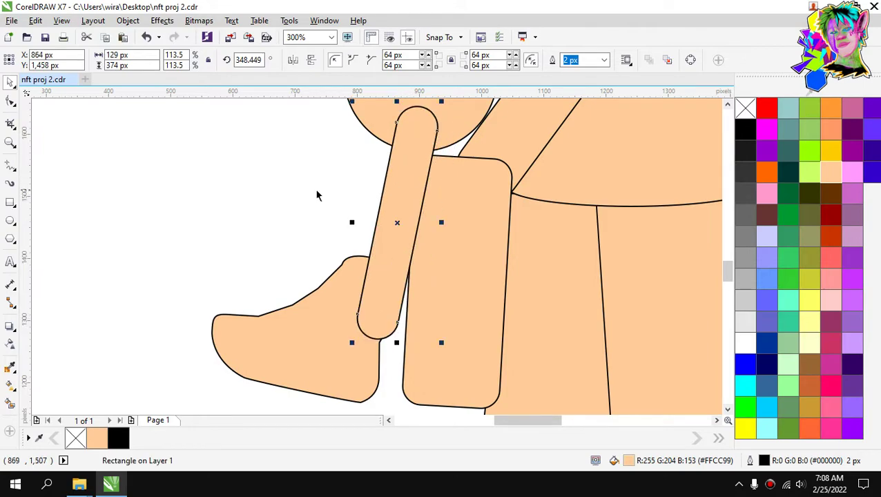
Bring the hand beside the bag in front of its forearm and move it onto the forearm's lower end.
scroll(364, 214, down, 2)
click(354, 238)
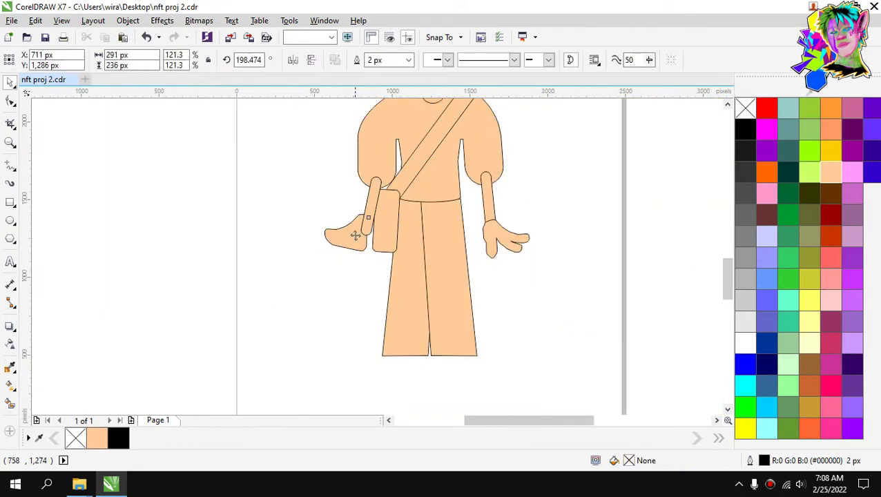
scroll(355, 236, up, 1)
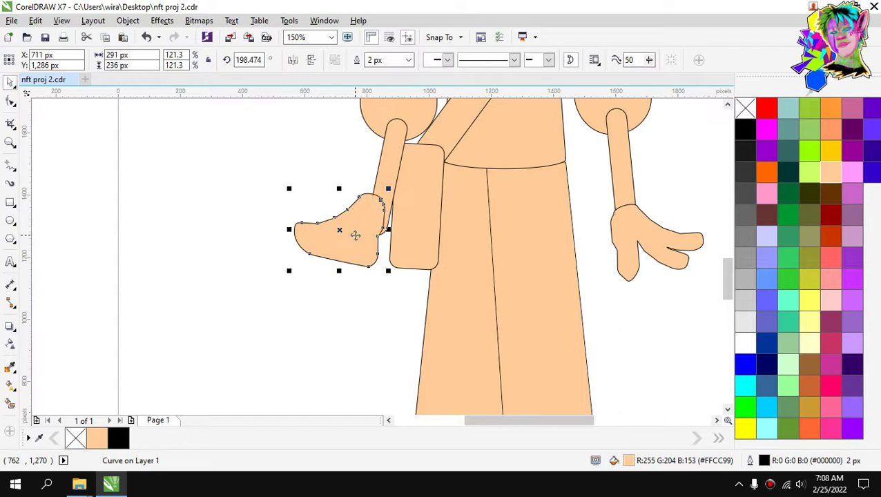
drag(350, 234, 359, 241)
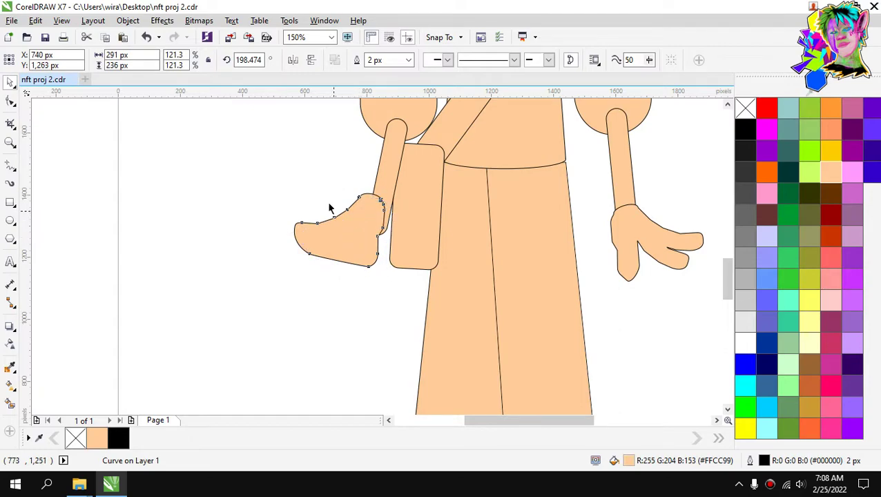
click(327, 193)
Delete the surplus nodes along the hand's edge facing the bag to smooth that side.
scroll(365, 210, up, 1)
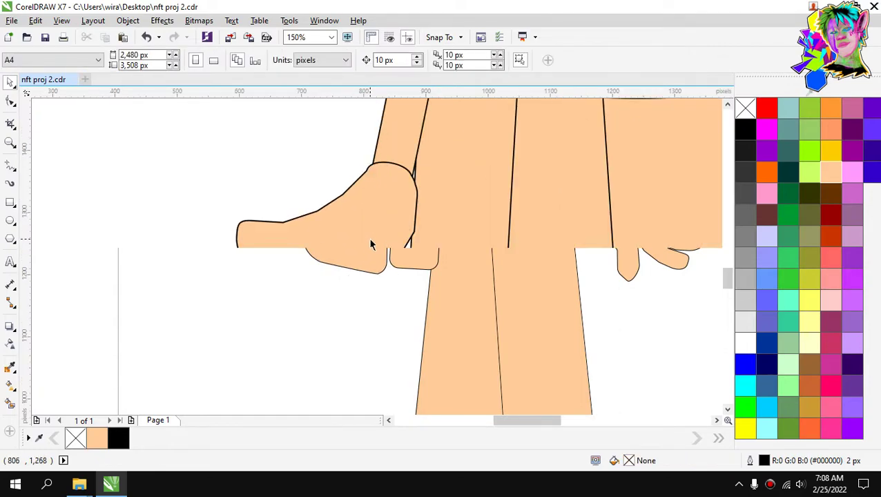
click(374, 240)
key(F10)
click(407, 256)
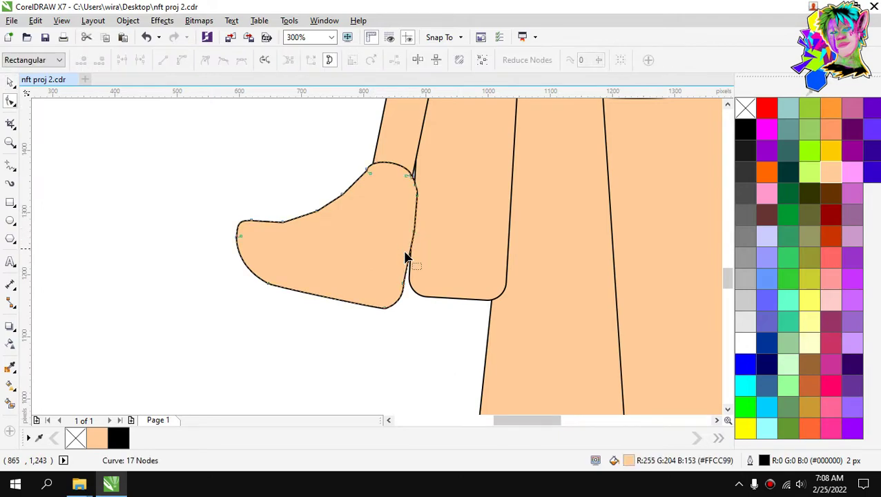
key(Delete)
click(403, 284)
key(Delete)
Delete the hand's fingertip nodes, pull its lower outer corner downward and curve the outer edge so the hand hangs down.
drag(257, 199, 208, 283)
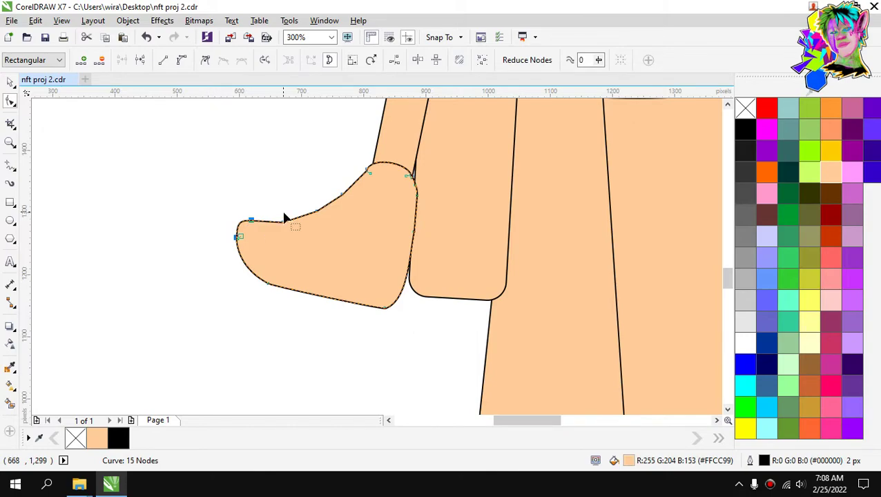
key(Delete)
click(283, 222)
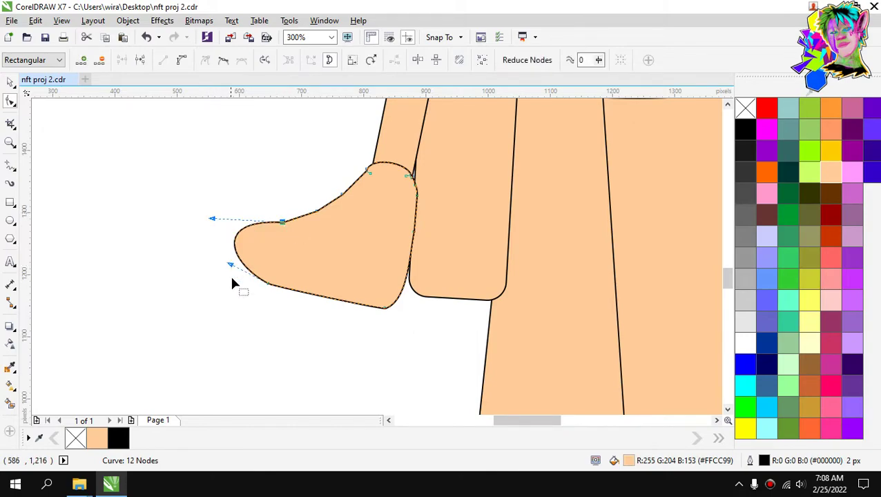
drag(268, 283, 311, 352)
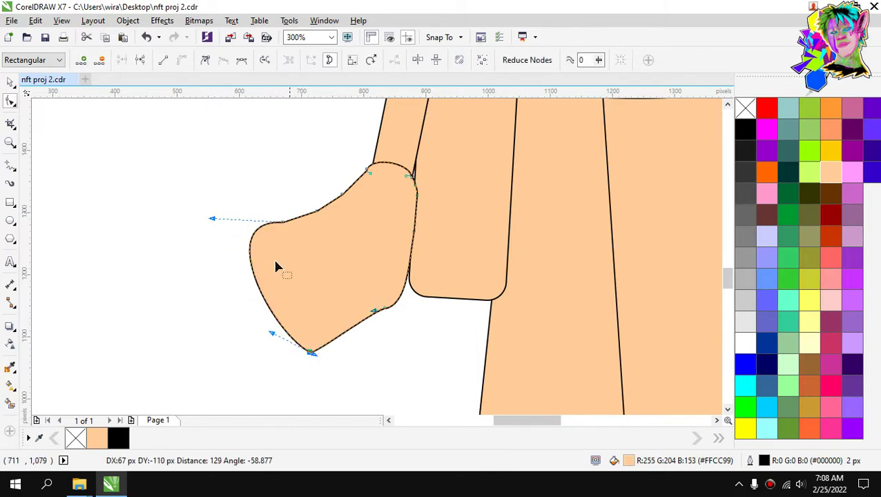
drag(212, 216, 245, 269)
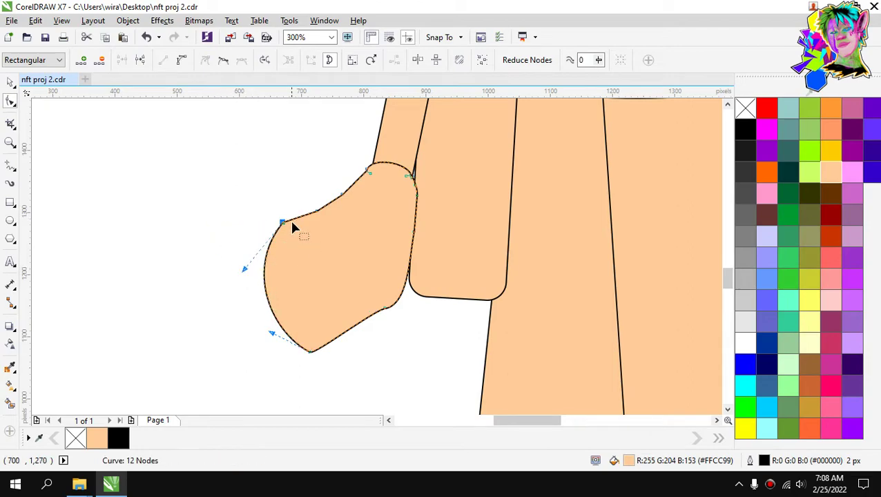
Delete a node on each of the hand's upper and lower edges and shift its bottom tip toward the bag.
double_click(317, 212)
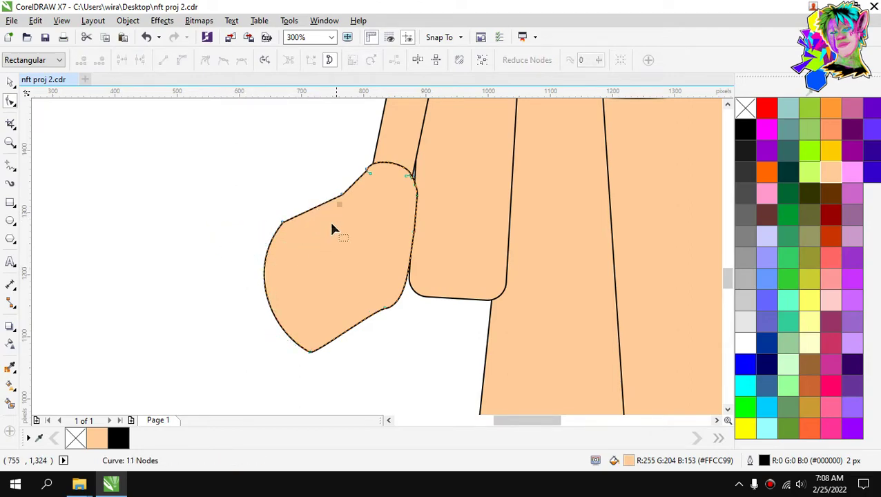
click(383, 310)
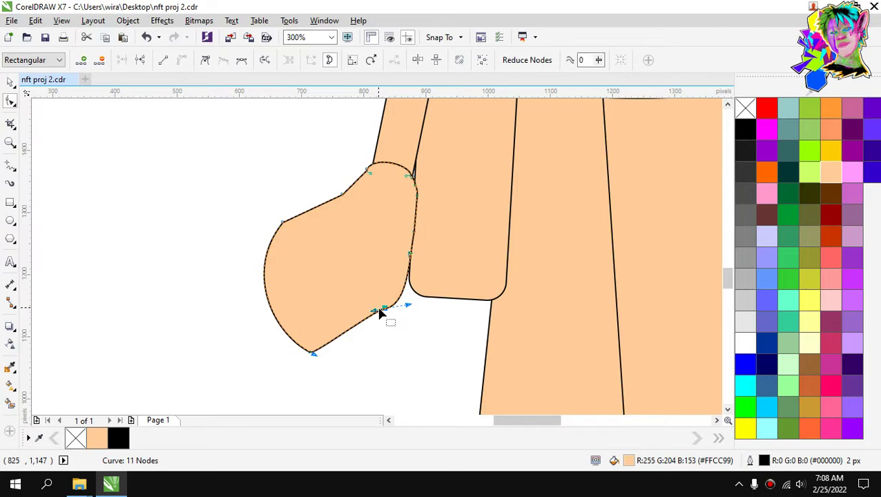
double_click(384, 310)
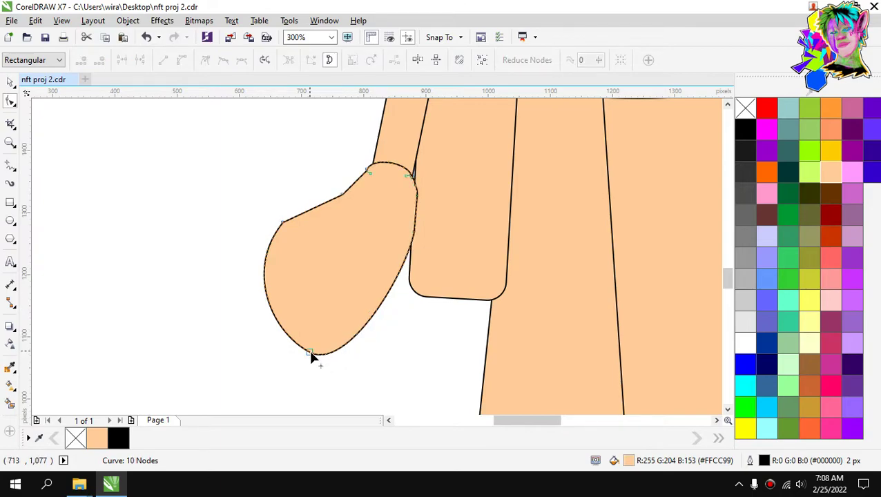
drag(309, 352, 344, 358)
scroll(348, 305, down, 1)
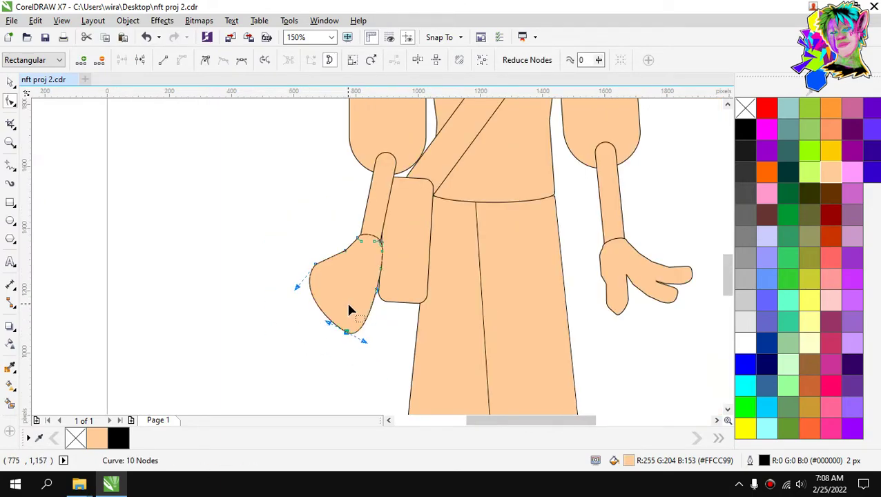
Straighten the hand's slope below the wrist by lowering its outer corner node, then replace the corner with a node higher up the slope.
scroll(349, 305, up, 1)
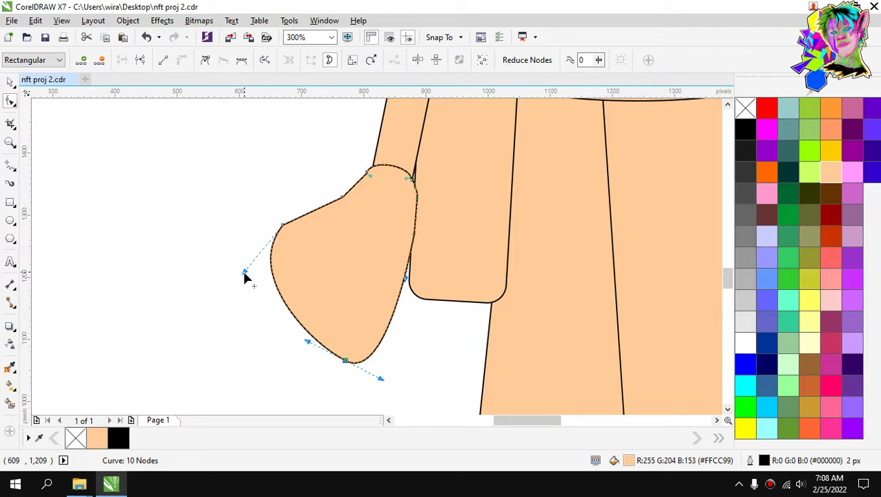
drag(245, 272, 259, 288)
click(283, 226)
drag(284, 226, 286, 254)
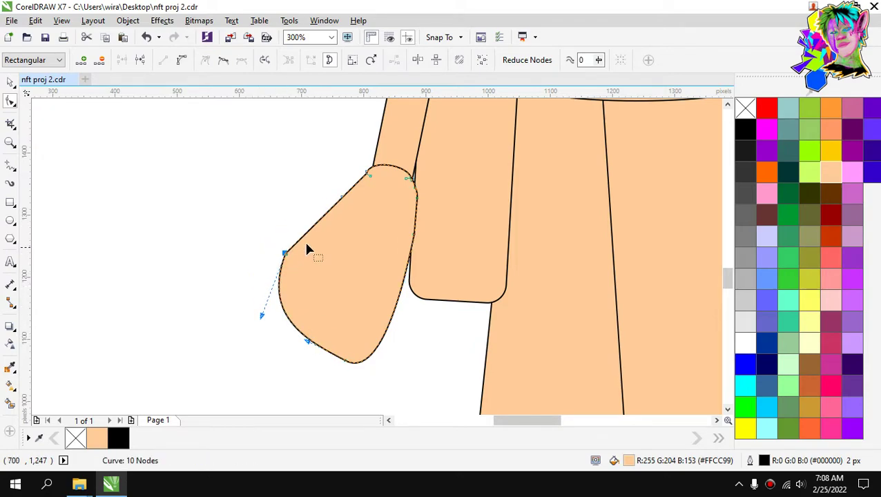
key(Delete)
double_click(335, 206)
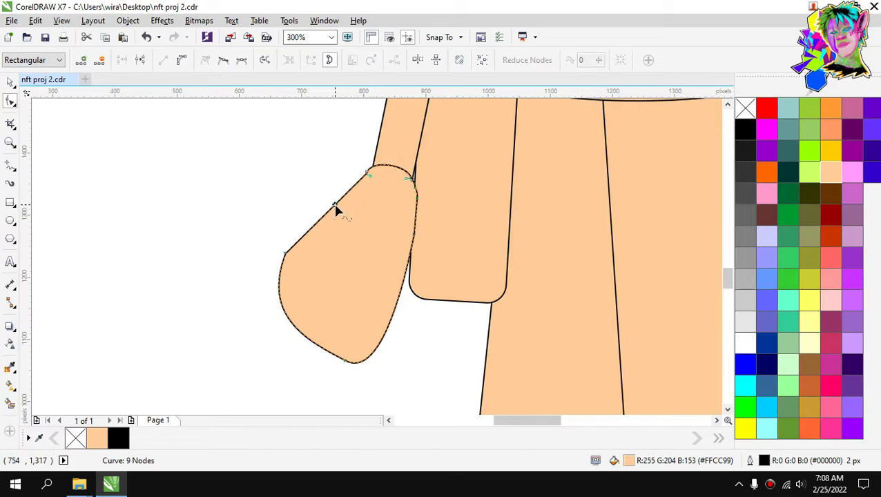
double_click(290, 258)
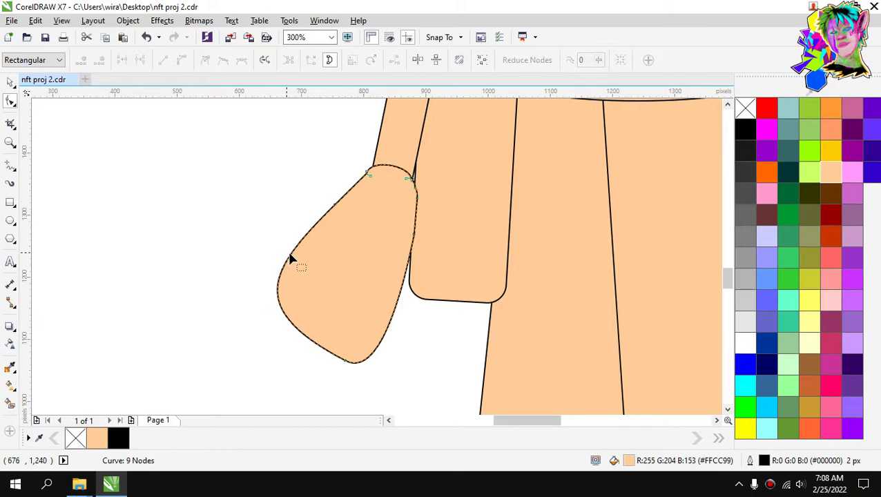
Adjust the curve handles on the hand's outer side and bottom tip to give it a rounded, mitten-like outline.
click(335, 207)
drag(278, 269, 290, 249)
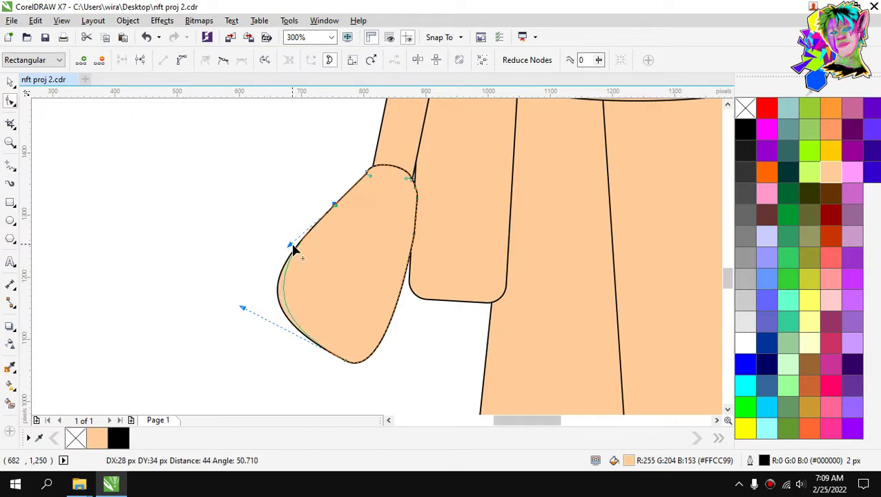
mouse_move(273, 295)
mouse_down()
mouse_move(257, 304)
mouse_move(269, 301)
mouse_up()
click(346, 362)
drag(380, 387, 388, 376)
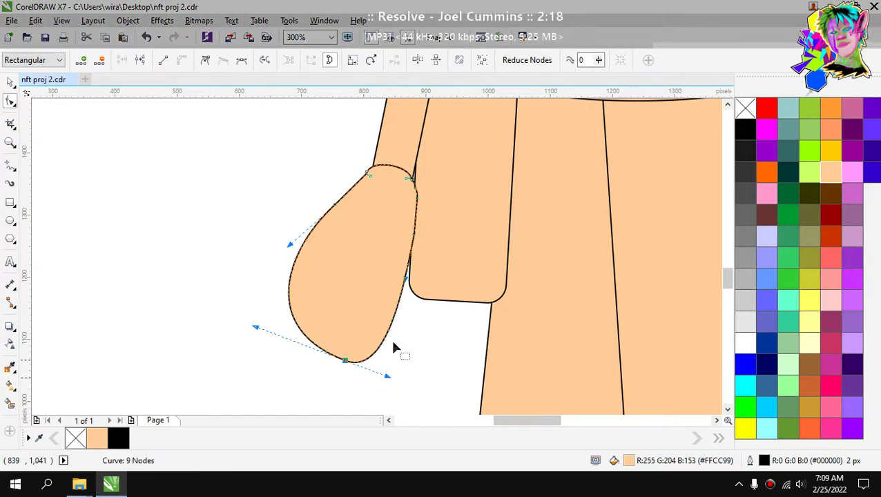
Add nodes on the hand's edge facing the bag and pull one inward to cut a notch below the thumb.
double_click(404, 289)
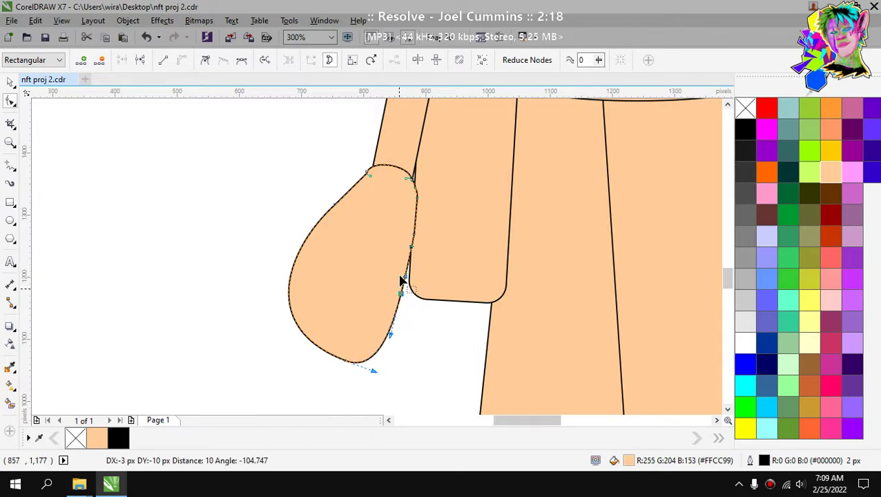
scroll(405, 273, up, 2)
double_click(413, 276)
drag(413, 277, 352, 255)
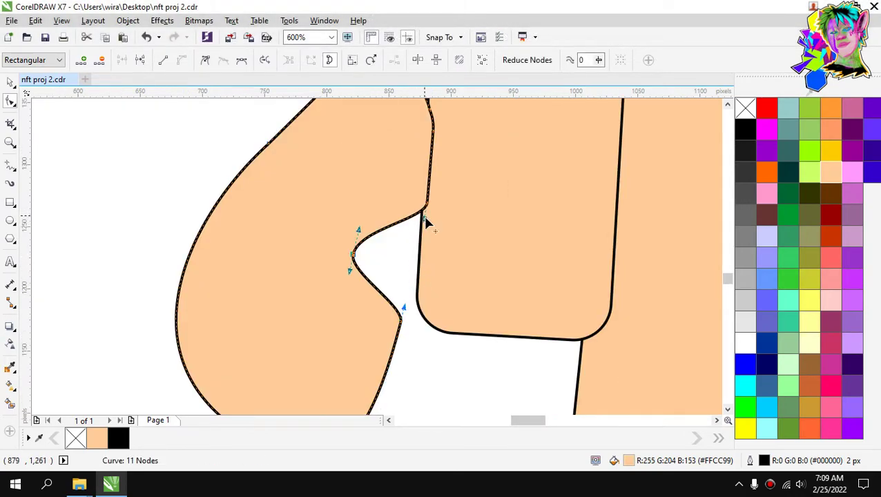
Reposition the node and curve handles above the notch to shape a rounded thumb tip overlapping the bag.
drag(425, 219, 433, 260)
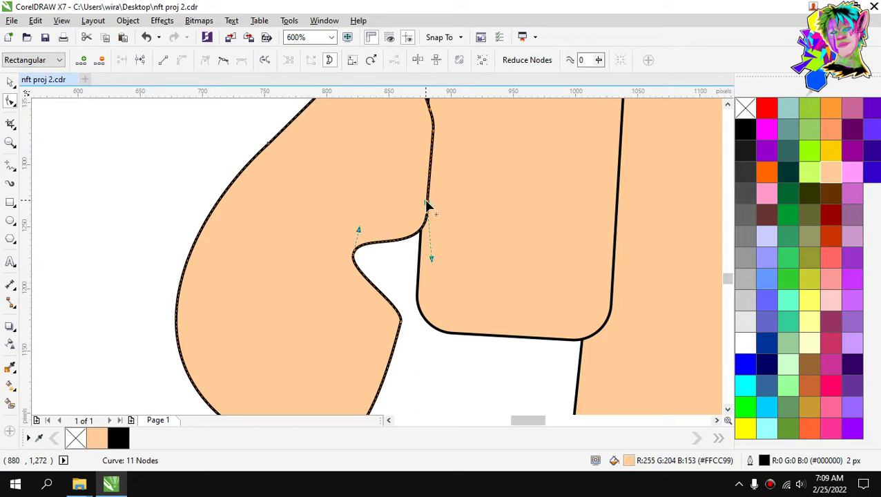
drag(427, 203, 413, 216)
drag(420, 253, 439, 267)
click(413, 215)
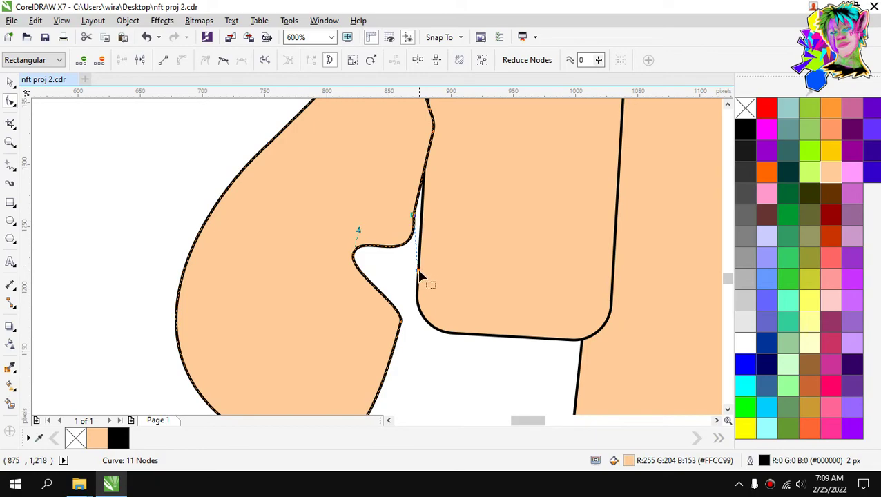
click(436, 265)
drag(419, 235, 441, 209)
drag(459, 239, 423, 255)
scroll(421, 254, down, 5)
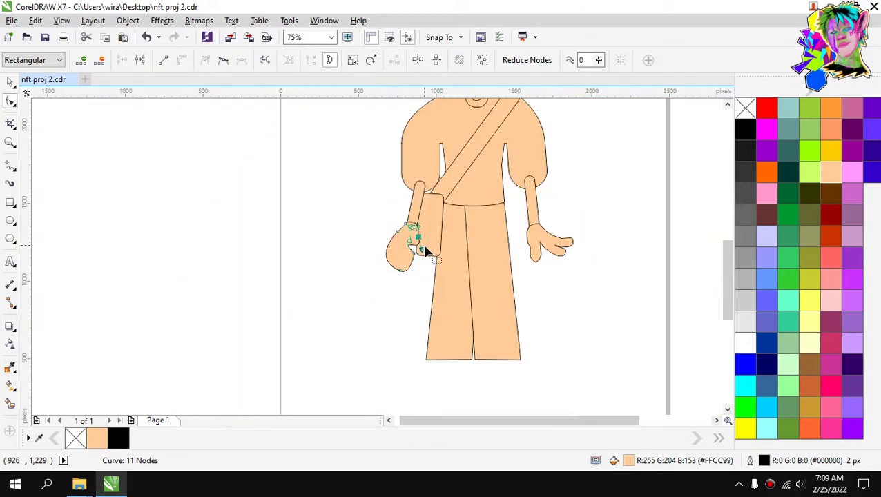
scroll(426, 252, down, 1)
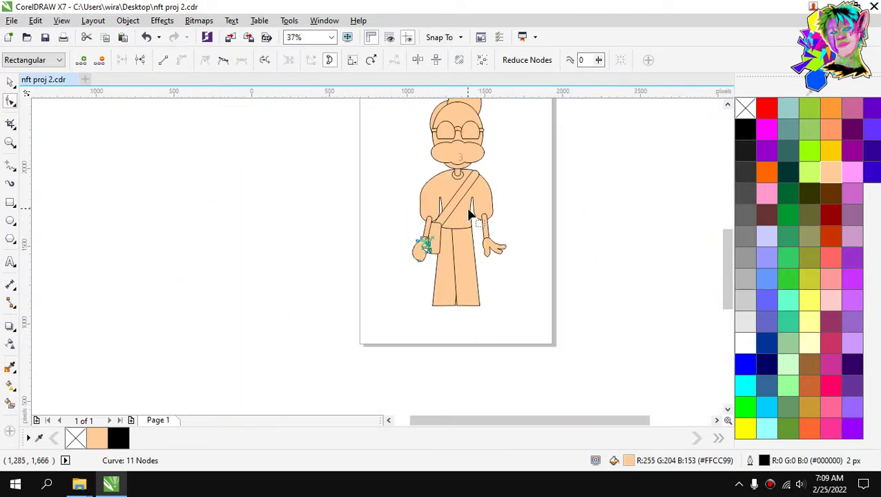
scroll(472, 213, up, 1)
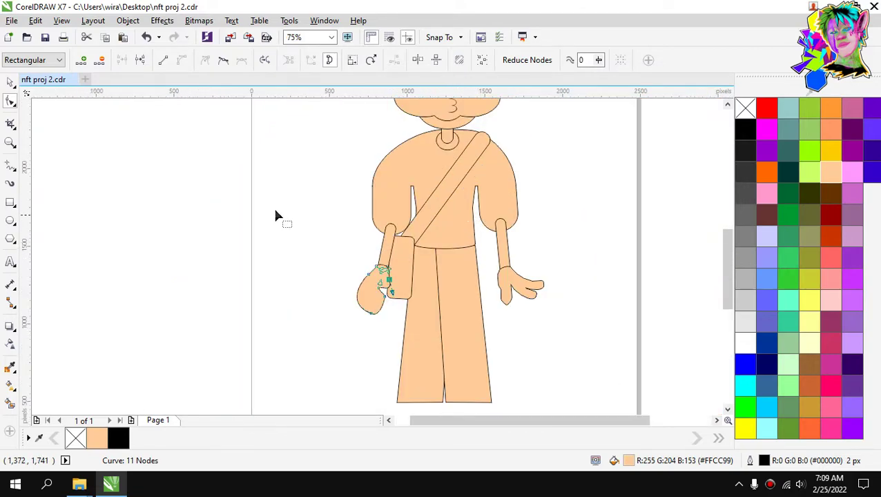
Shift the lower nodes of the sleeve on the bag side outward so the sleeve slants away from the torso.
click(403, 215)
scroll(403, 213, up, 1)
drag(337, 212, 428, 275)
scroll(429, 228, up, 1)
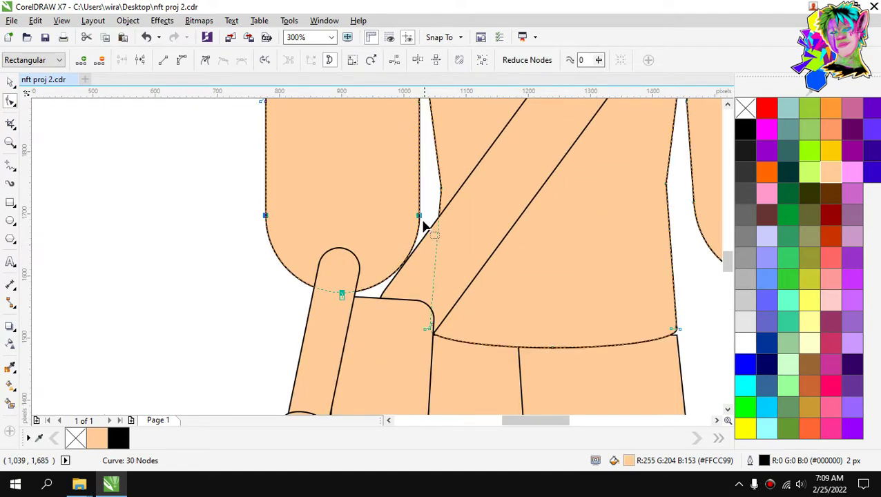
drag(421, 220, 393, 220)
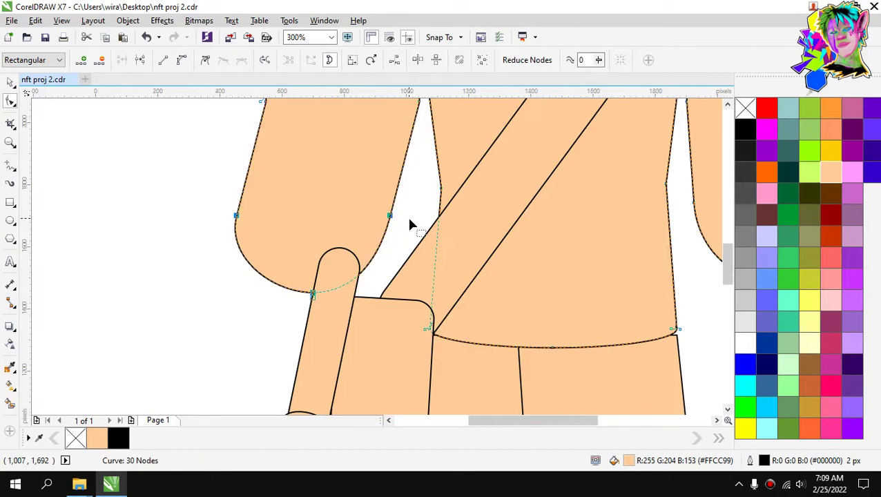
scroll(406, 214, down, 1)
Move the forearm and mitten hand beside the bag together outward and slightly up to sit under the slanted sleeve.
click(10, 82)
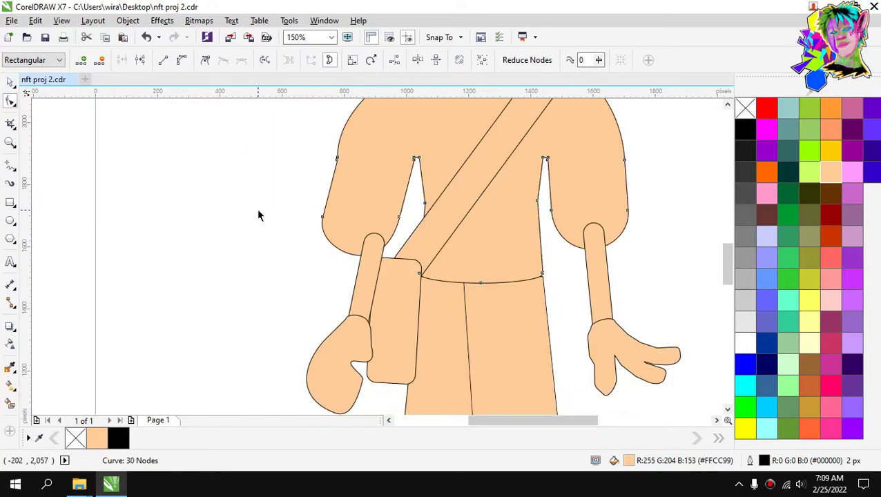
drag(258, 207, 403, 417)
drag(365, 249, 347, 239)
click(311, 224)
scroll(401, 210, down, 4)
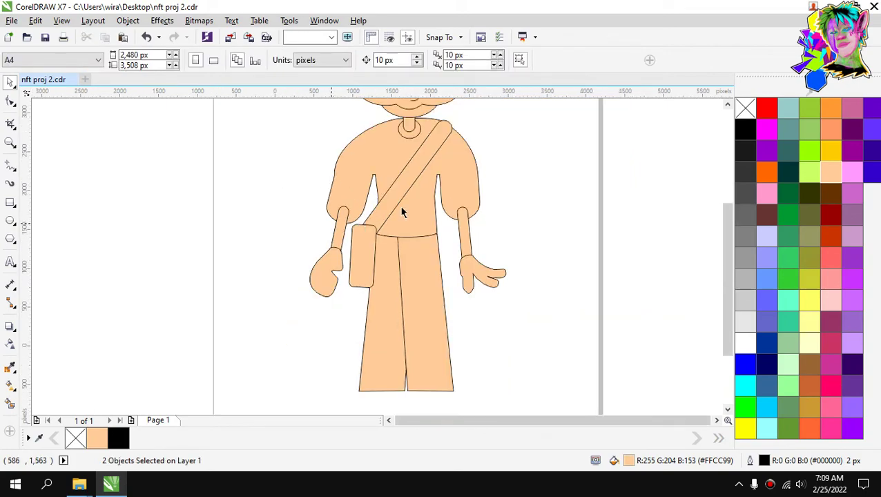
Slide the bag strap up along its diagonal across the chest.
scroll(414, 250, up, 2)
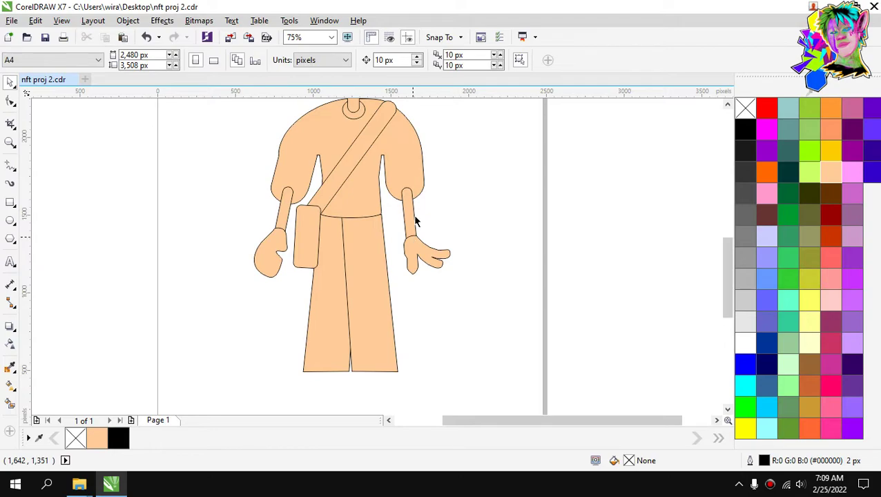
scroll(395, 162, down, 2)
scroll(378, 197, up, 4)
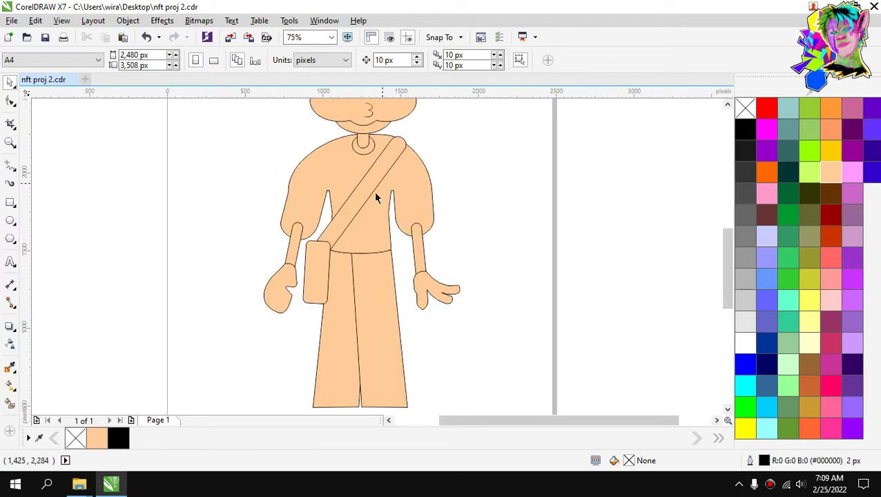
click(338, 225)
drag(343, 214, 349, 203)
click(524, 183)
Move the bag up so that it covers the rounded lower end of the strap.
scroll(285, 290, up, 2)
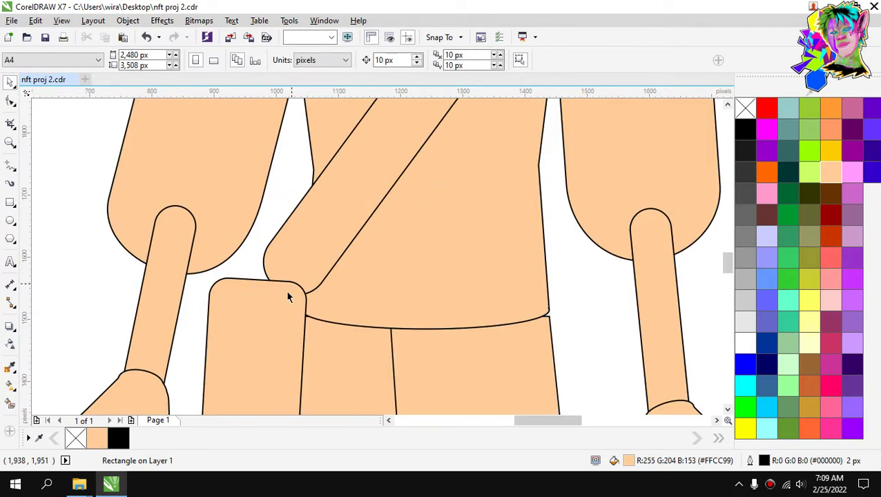
drag(276, 299, 278, 282)
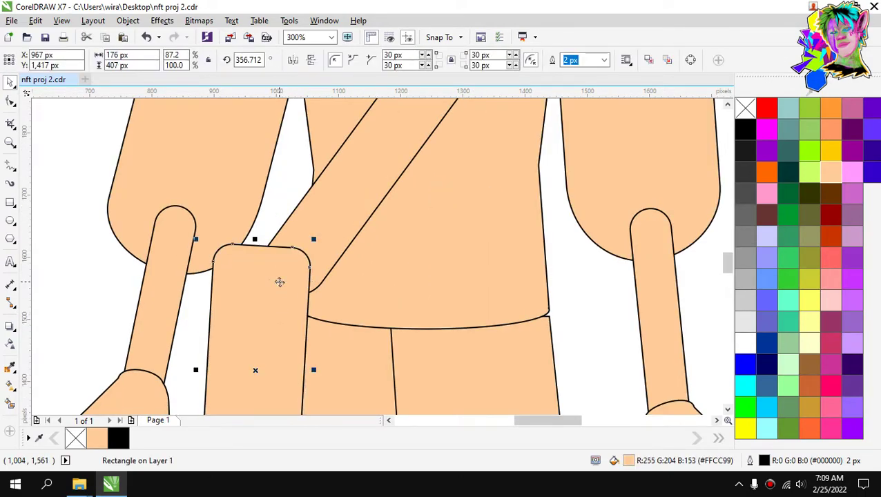
scroll(280, 287, down, 3)
click(515, 216)
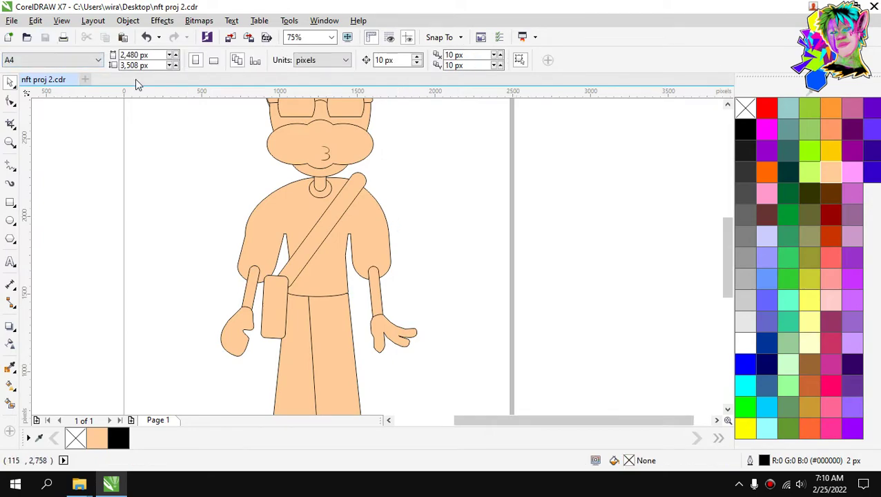
Weld the two trouser legs into a single shape.
scroll(244, 187, down, 3)
scroll(243, 188, up, 5)
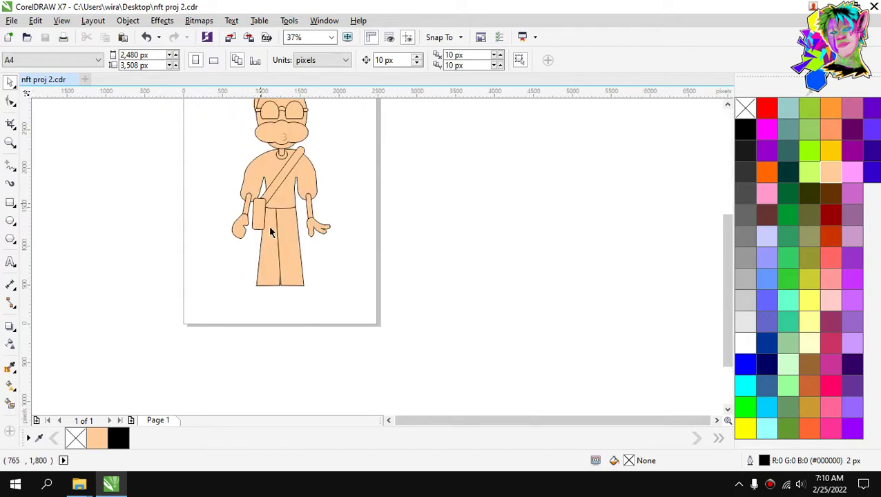
scroll(281, 293, up, 2)
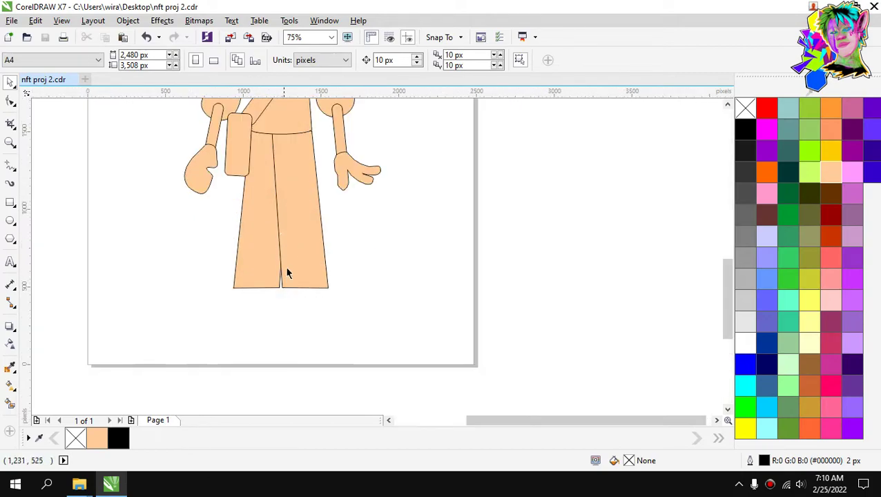
click(303, 238)
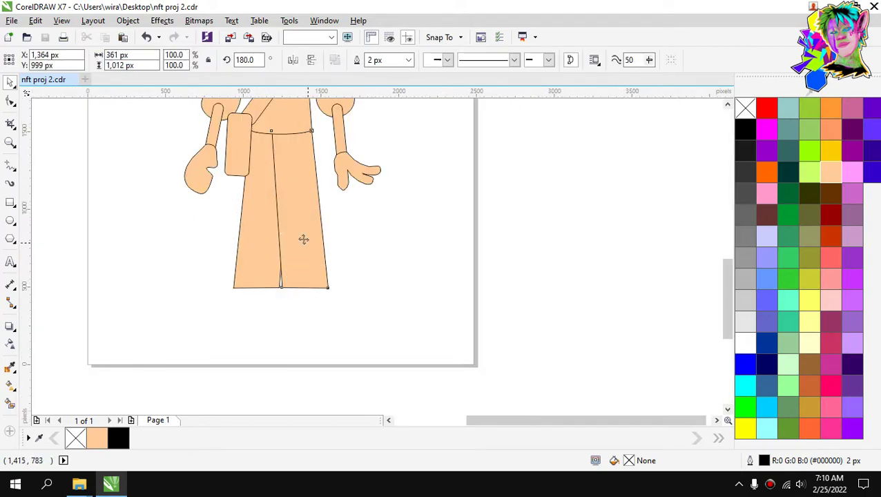
shift+click(257, 239)
click(357, 61)
click(443, 195)
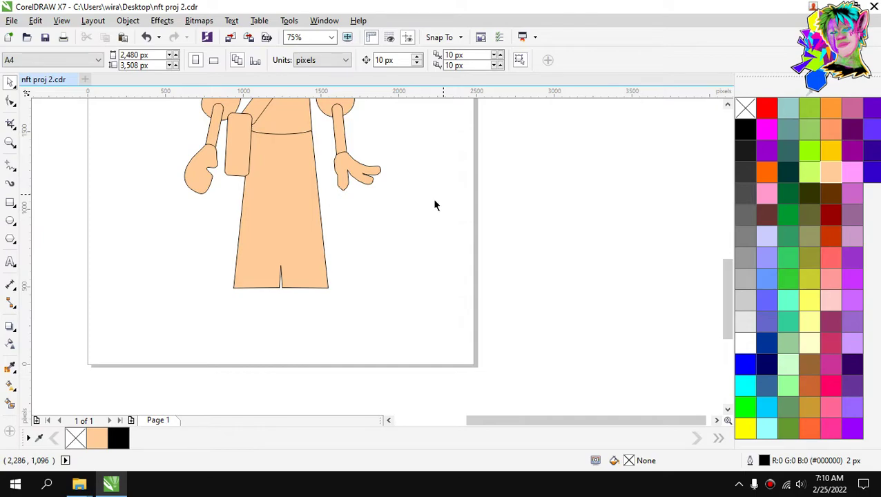
Raise the top node of the slit between the trouser legs and spread the inner hem corners to widen the gap.
click(304, 240)
scroll(295, 256, up, 2)
key(F10)
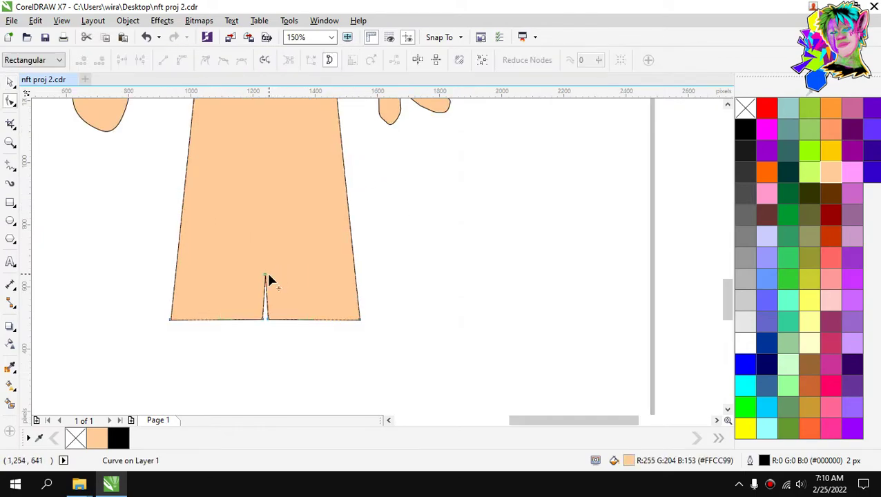
drag(265, 275, 271, 148)
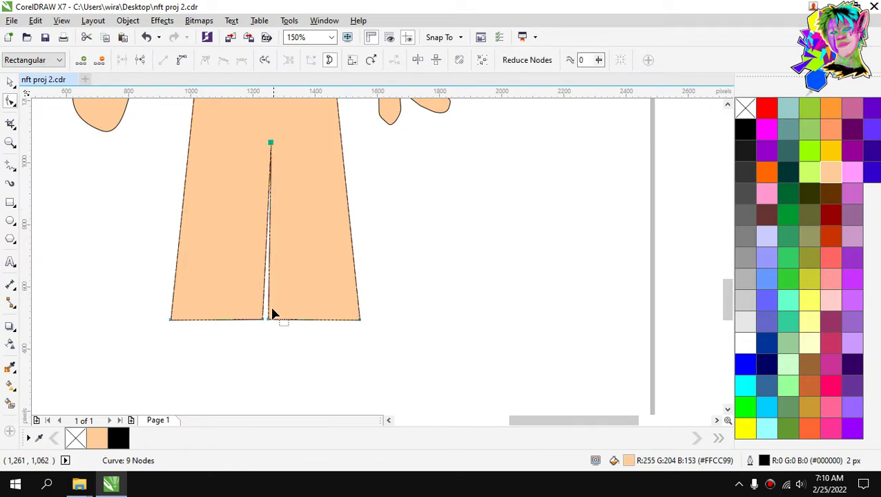
mouse_move(265, 319)
mouse_down()
mouse_move(252, 319)
mouse_move(272, 319)
mouse_up()
scroll(312, 269, down, 2)
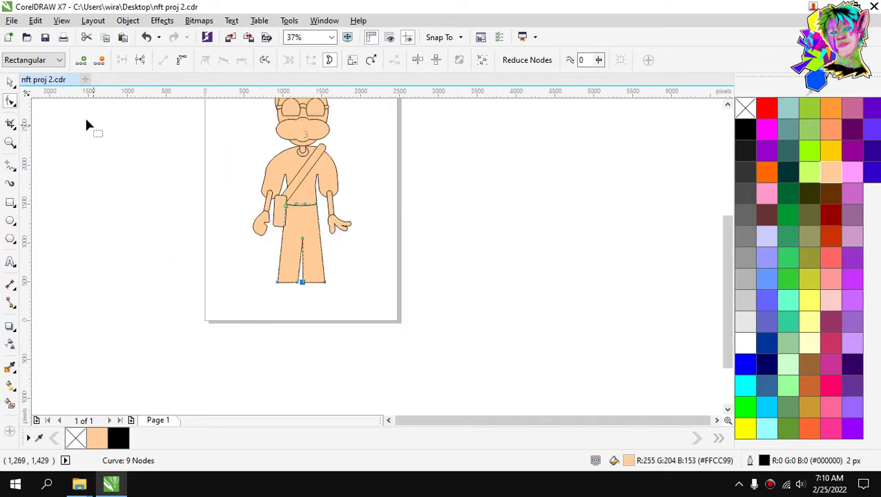
click(11, 83)
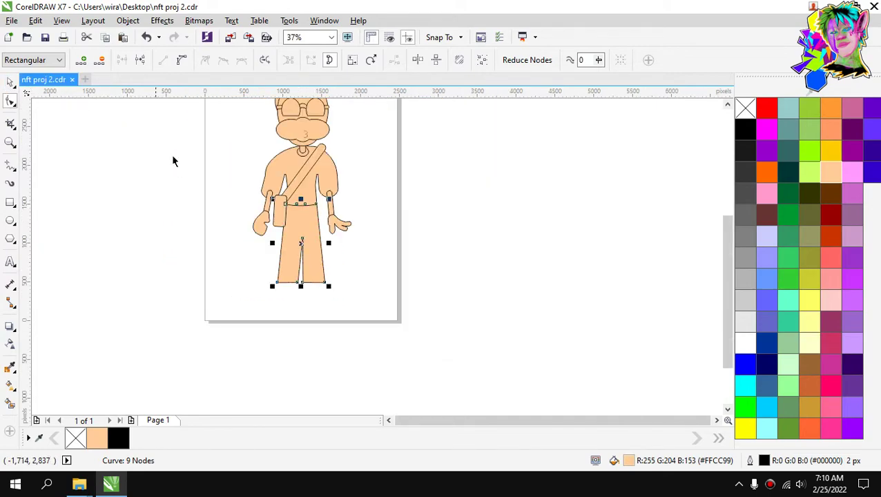
key(Escape)
scroll(319, 234, up, 2)
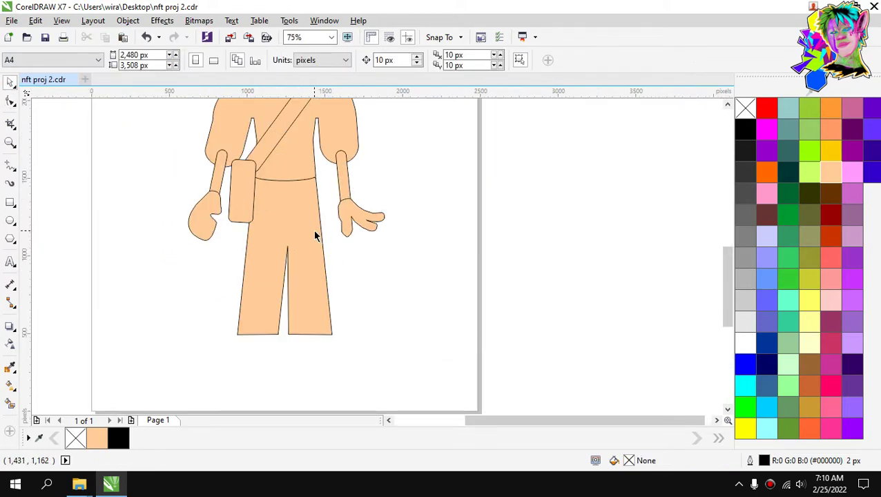
scroll(301, 191, up, 4)
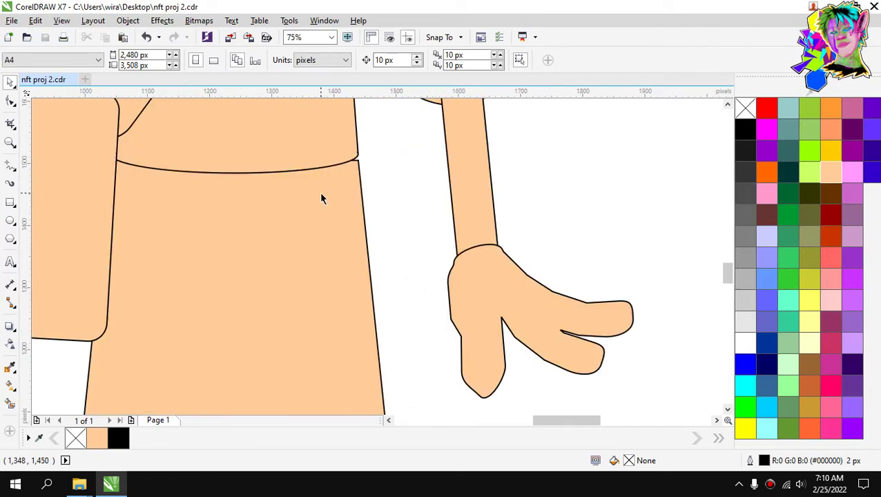
click(327, 195)
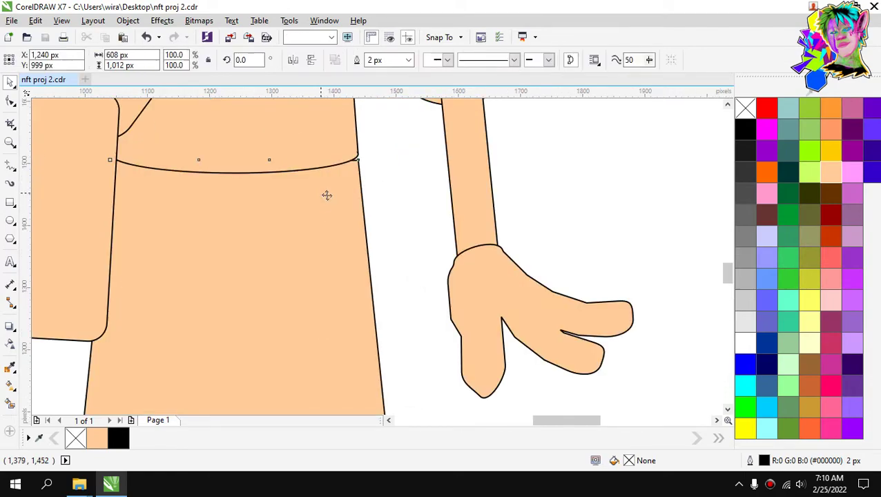
click(384, 163)
scroll(384, 167, down, 4)
scroll(376, 200, down, 4)
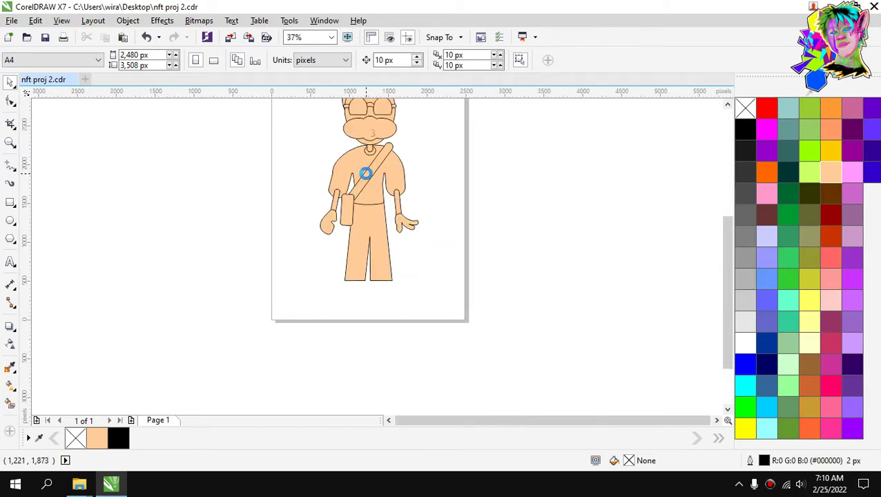
Draw a flat ellipse about 279 by 35 px as wide as the hem below the open hand's side and centre it on that hem.
scroll(376, 197, up, 2)
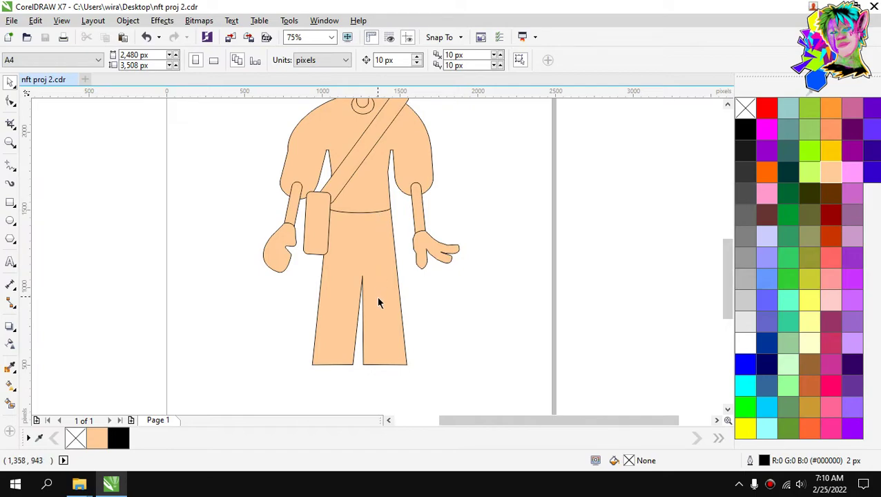
scroll(383, 338, up, 2)
scroll(384, 356, down, 2)
scroll(385, 359, up, 3)
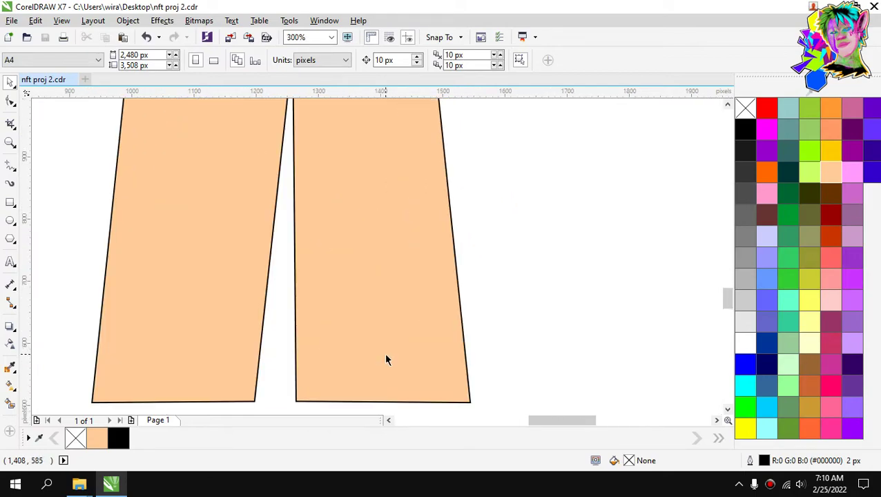
scroll(385, 360, up, 2)
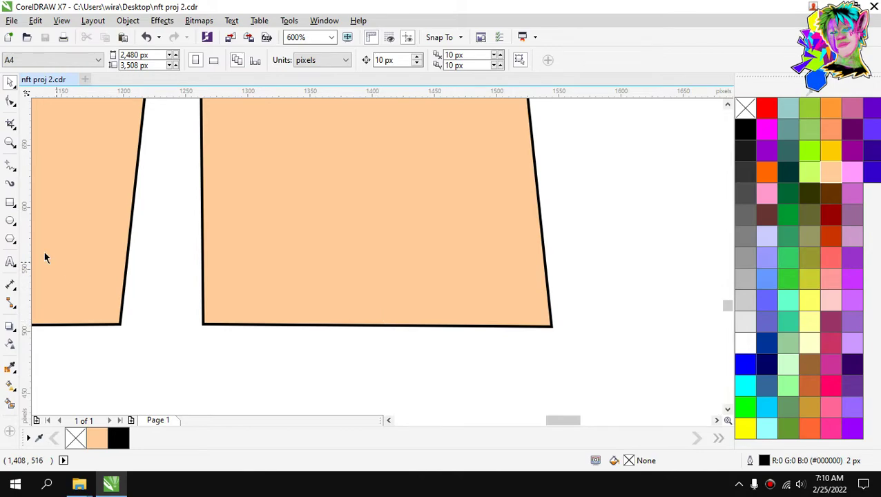
key(F7)
drag(203, 325, 547, 368)
drag(546, 367, 550, 368)
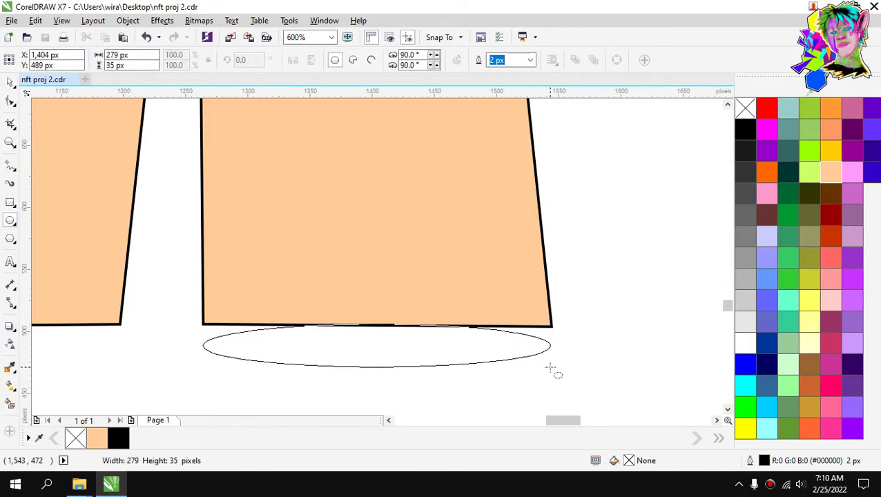
drag(358, 336, 359, 314)
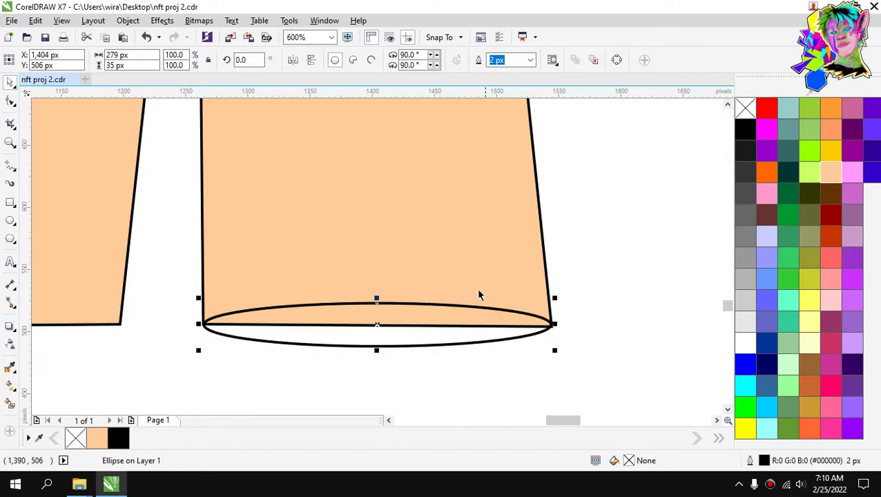
Try to weld the hem ellipse to the trousers and undo it.
shift+click(454, 215)
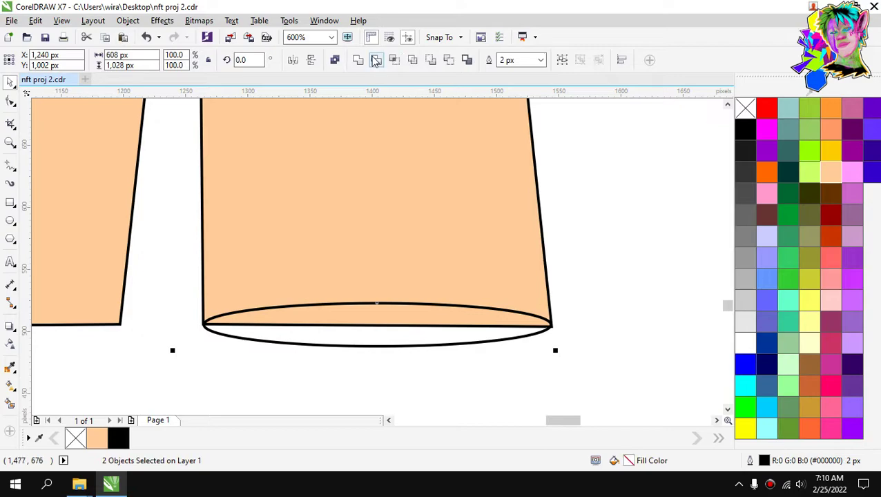
click(356, 61)
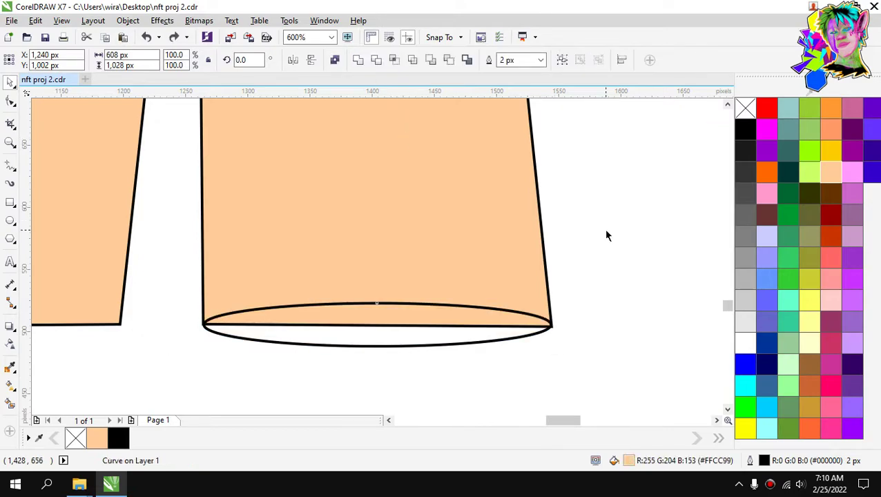
key(ctrl+z)
Duplicate the hem ellipse and place one copy on the bag-side leg's hem, with its end at the inner corner.
click(434, 341)
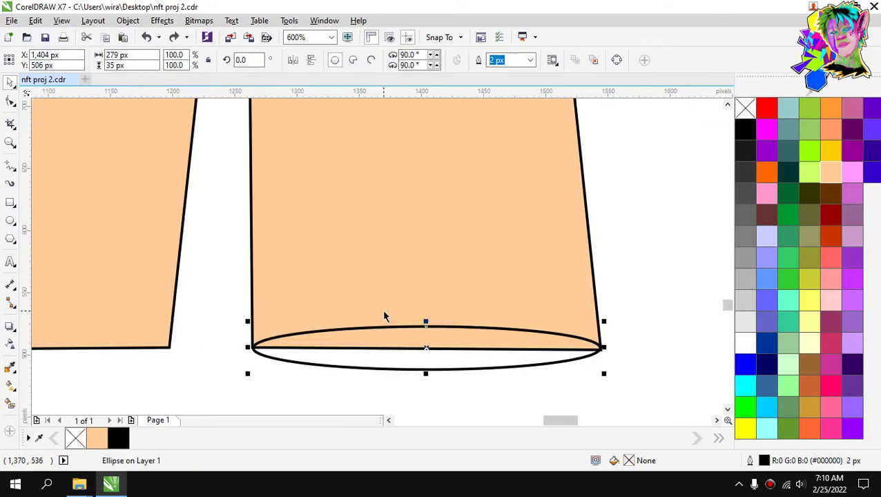
key(ctrl+d)
scroll(412, 319, down, 2)
drag(407, 329, 202, 328)
scroll(202, 328, up, 3)
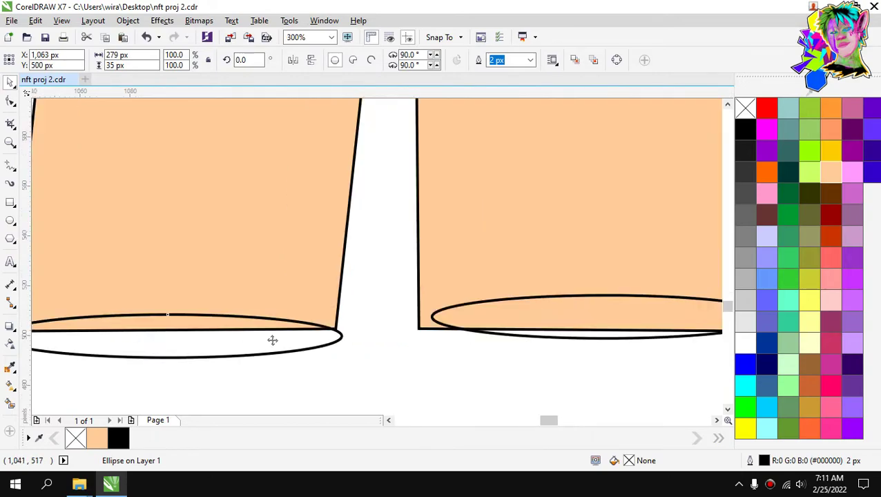
drag(339, 344, 322, 319)
scroll(323, 318, down, 3)
scroll(248, 319, up, 2)
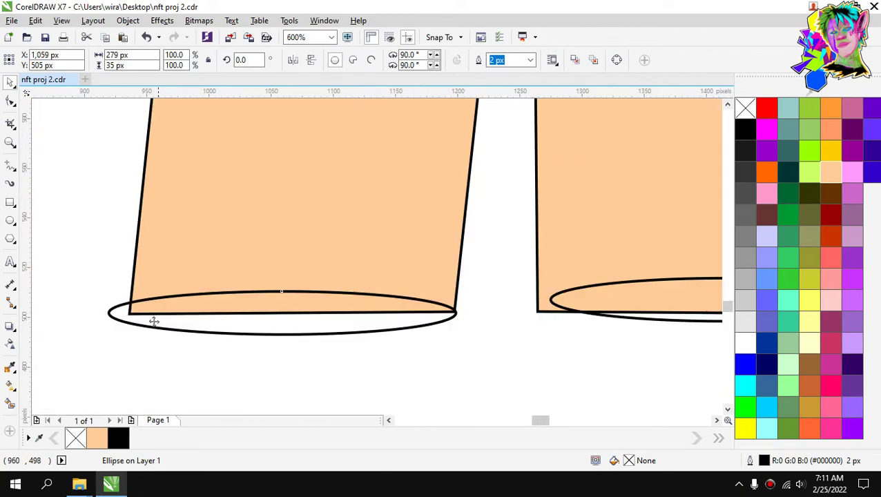
Narrow the bag-side hem ellipse to about 261 px so its ends meet both hem corners.
drag(55, 304, 98, 305)
scroll(483, 306, down, 1)
scroll(582, 295, down, 1)
scroll(485, 341, up, 2)
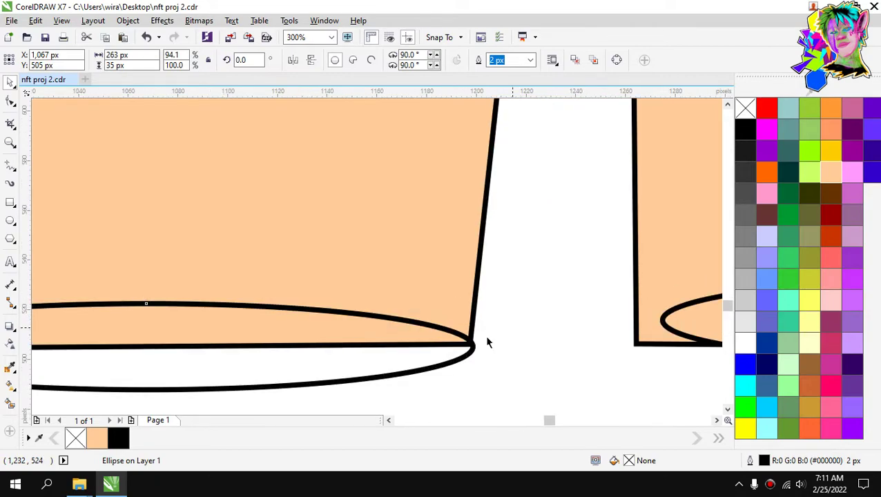
drag(445, 360, 439, 366)
scroll(425, 290, down, 3)
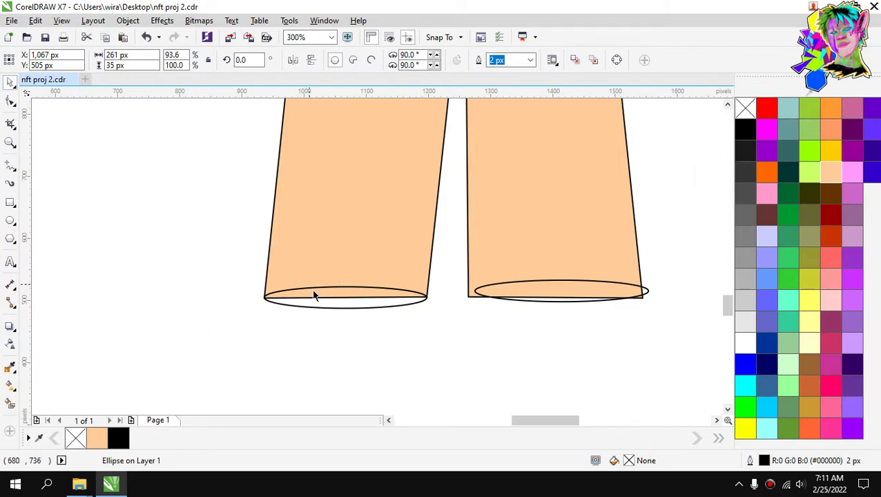
Weld the bag-side hem ellipse to the trousers.
click(351, 245)
key(Escape)
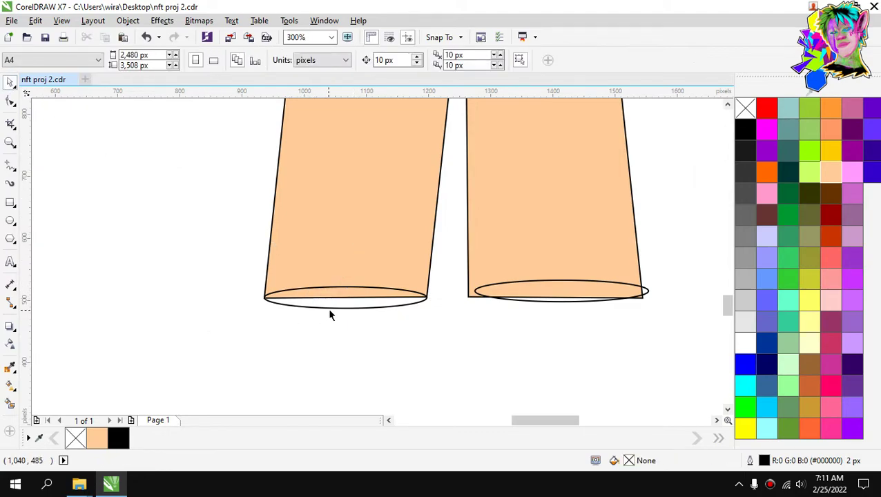
click(329, 308)
shift+click(364, 200)
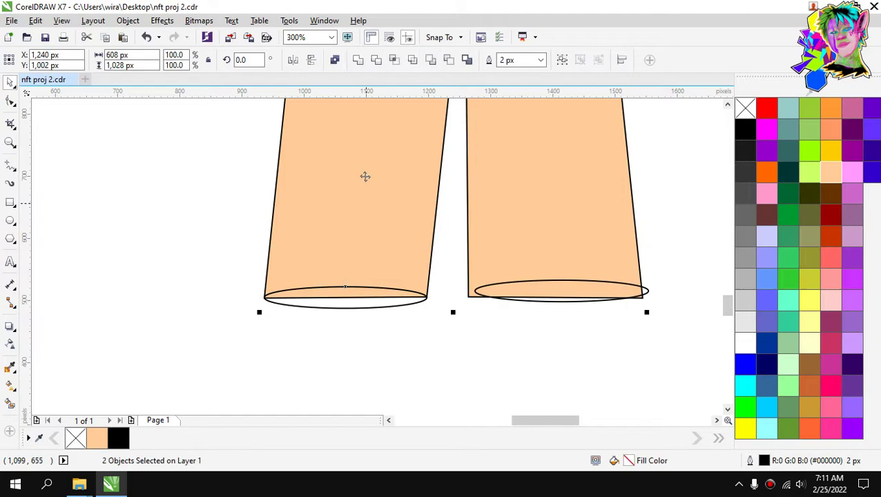
click(358, 61)
Move the remaining ellipse so its ends meet both hem corners of the leg on the open hand's side, and weld it to the trousers.
scroll(483, 269, down, 1)
scroll(447, 293, up, 2)
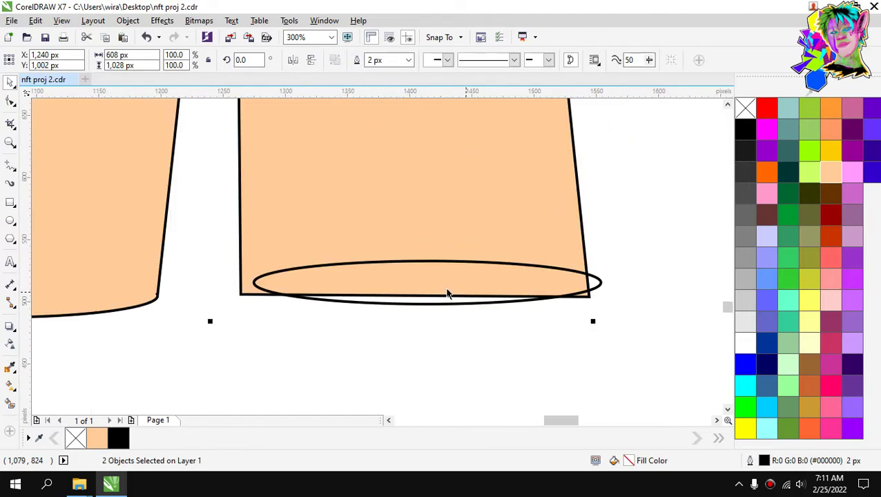
scroll(448, 293, up, 2)
click(299, 285)
drag(299, 285, 249, 302)
scroll(265, 281, down, 2)
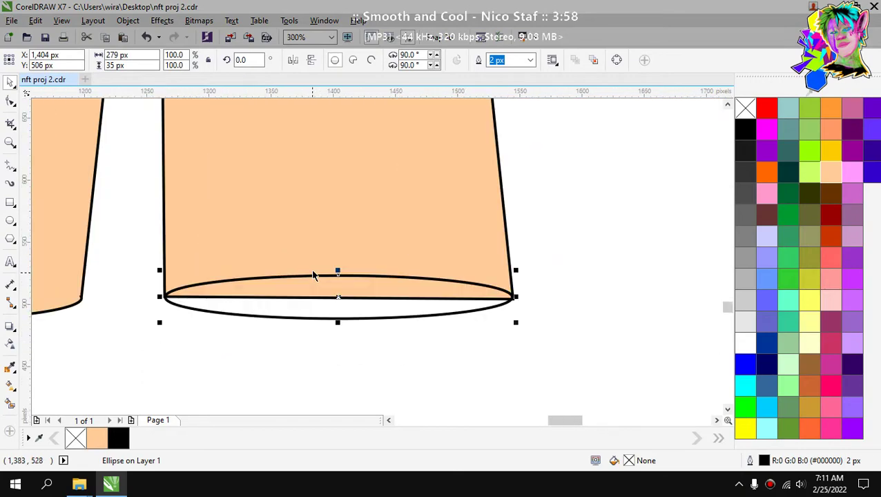
shift+click(327, 233)
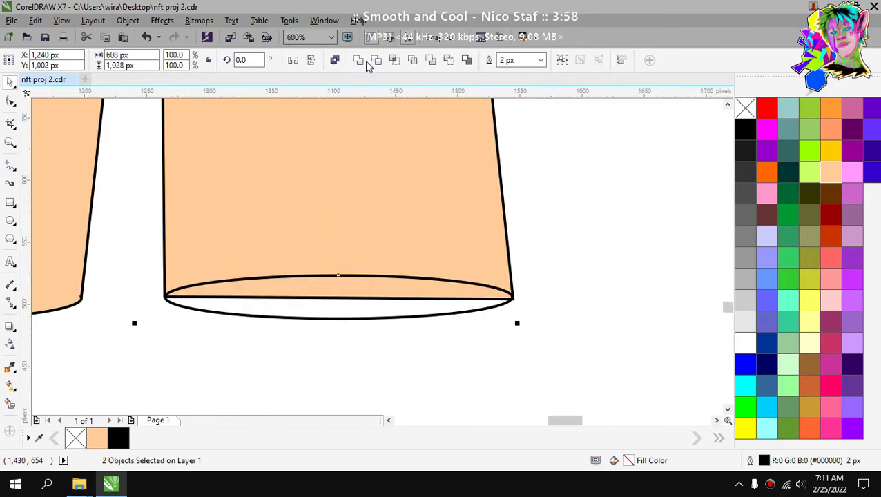
click(359, 61)
click(559, 241)
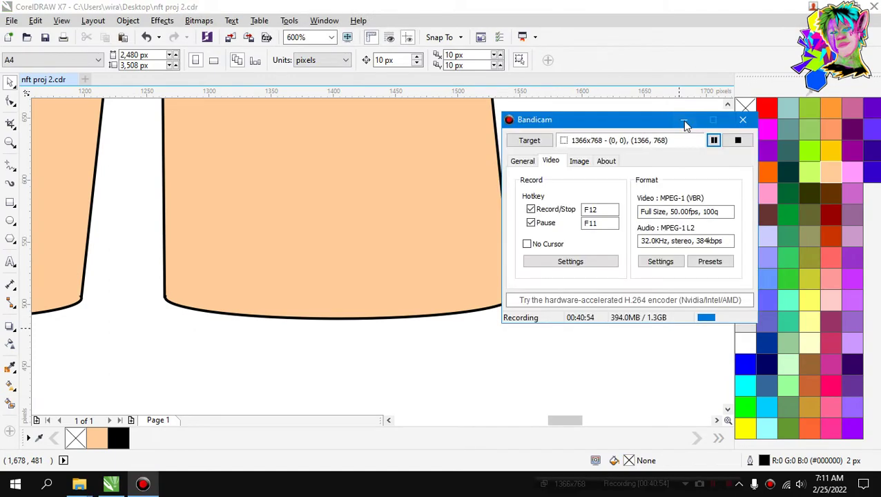
scroll(618, 294, down, 2)
scroll(546, 292, down, 2)
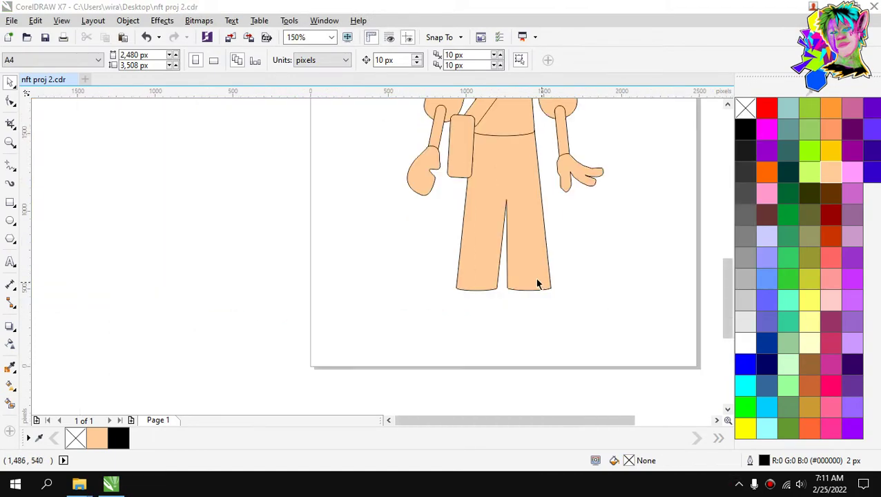
scroll(527, 271, up, 1)
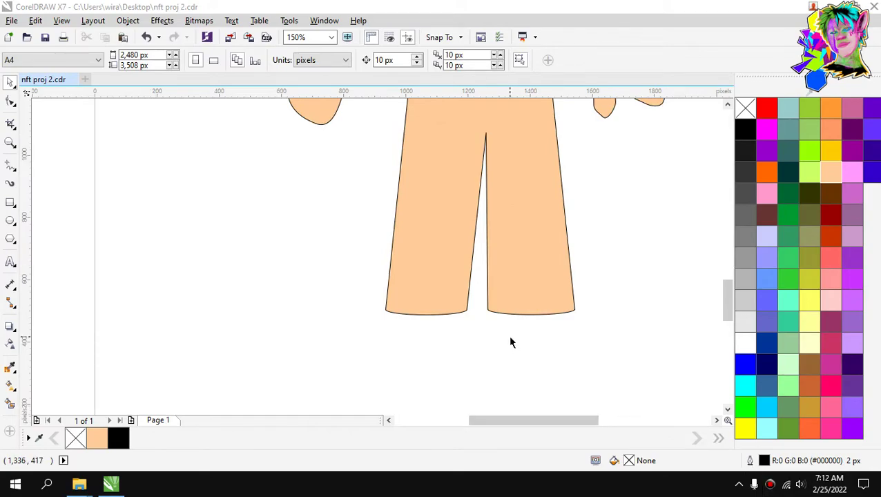
scroll(515, 265, down, 1)
scroll(517, 281, up, 1)
scroll(514, 276, down, 2)
scroll(500, 230, up, 1)
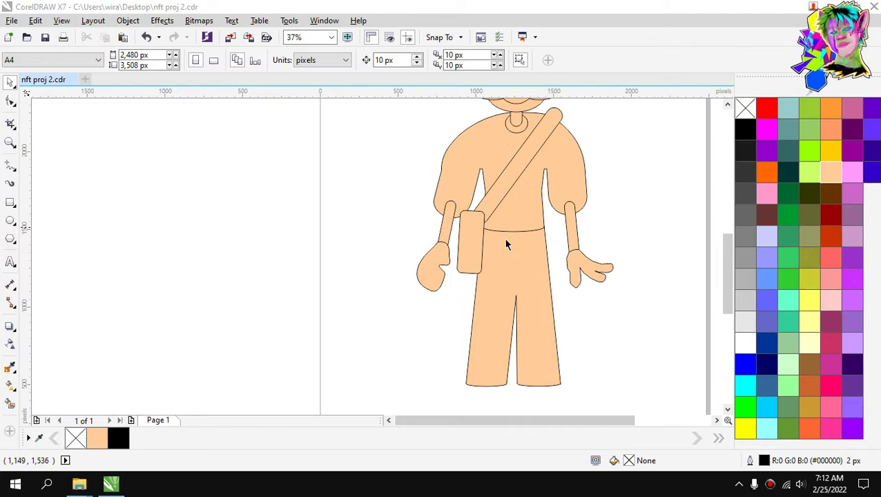
scroll(505, 242, down, 1)
scroll(531, 304, up, 1)
Move the trousers' crotch node slightly up and toward the bag side to centre it between the legs.
click(492, 250)
scroll(493, 250, up, 3)
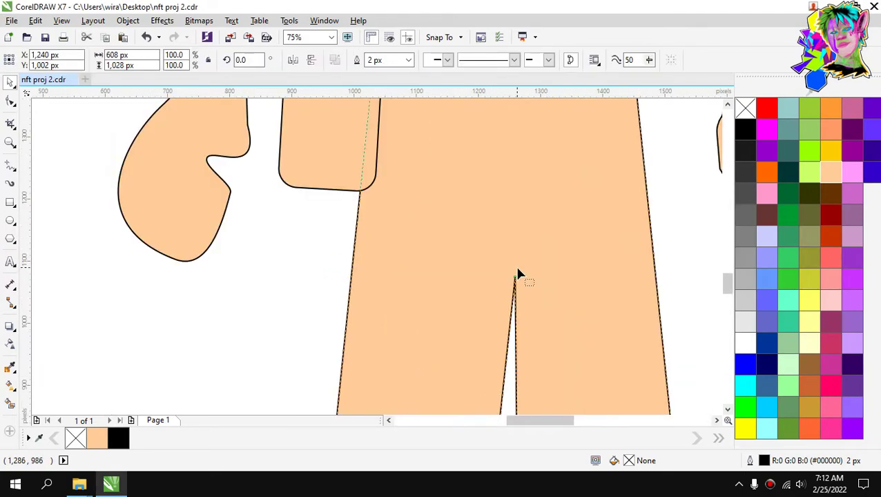
key(F10)
drag(515, 280, 506, 257)
scroll(506, 257, down, 3)
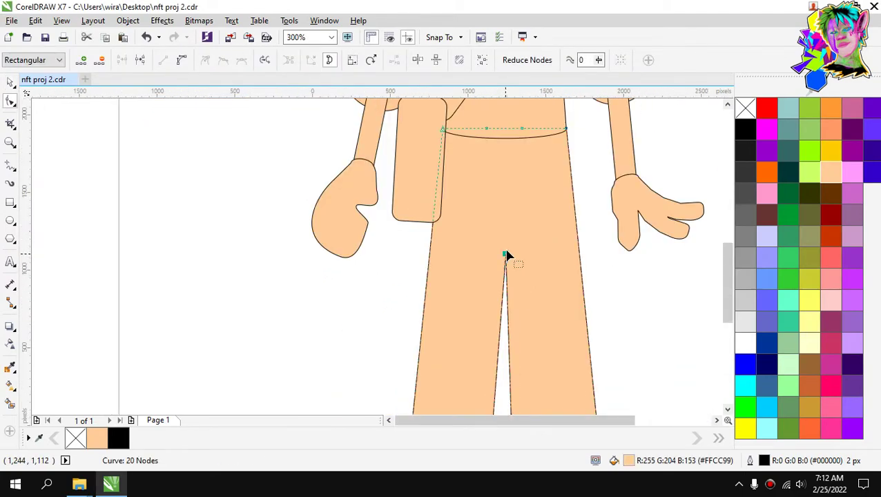
click(11, 81)
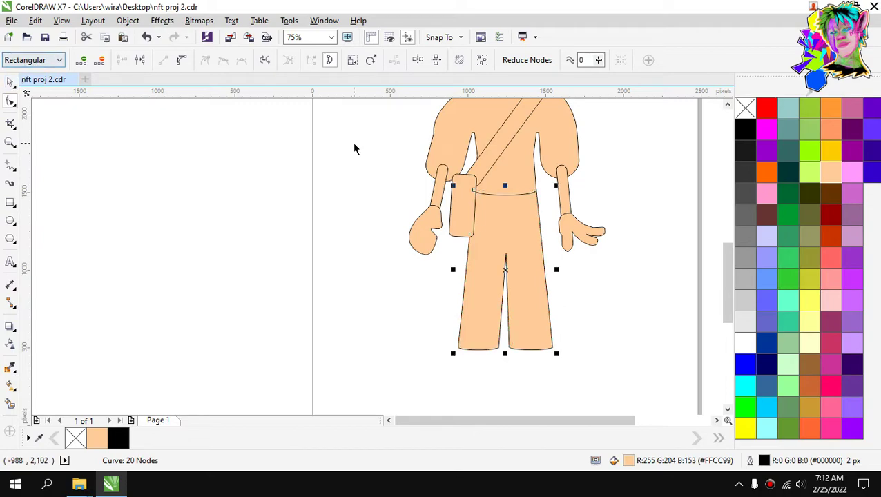
Draw a rectangle about 137 by 392 px on the thigh on the open hand's side and round its corners to 36 px.
scroll(455, 200, down, 3)
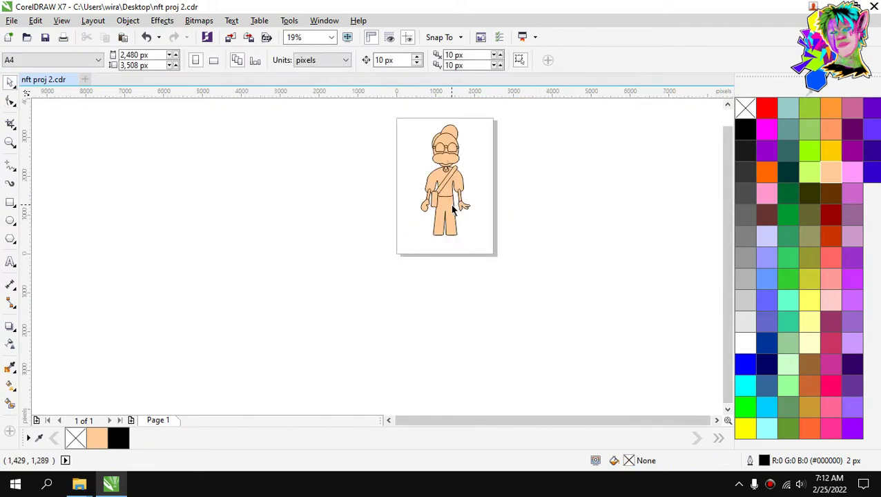
scroll(452, 209, up, 2)
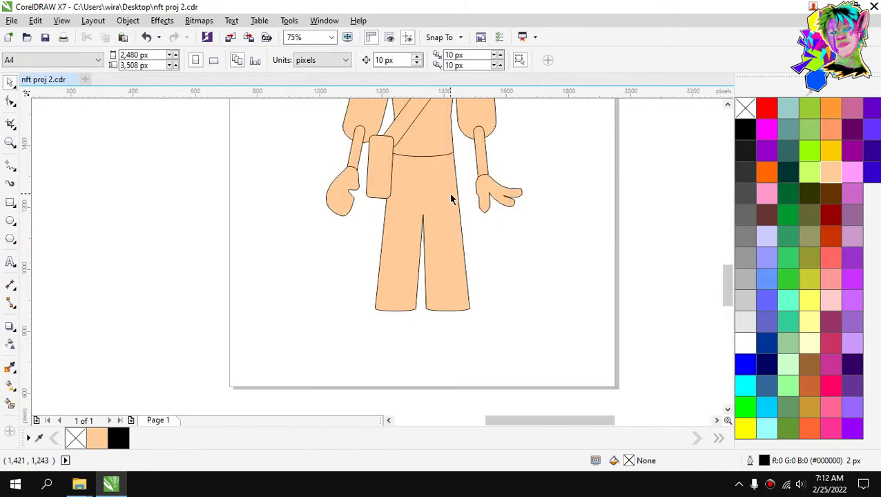
scroll(450, 199, up, 1)
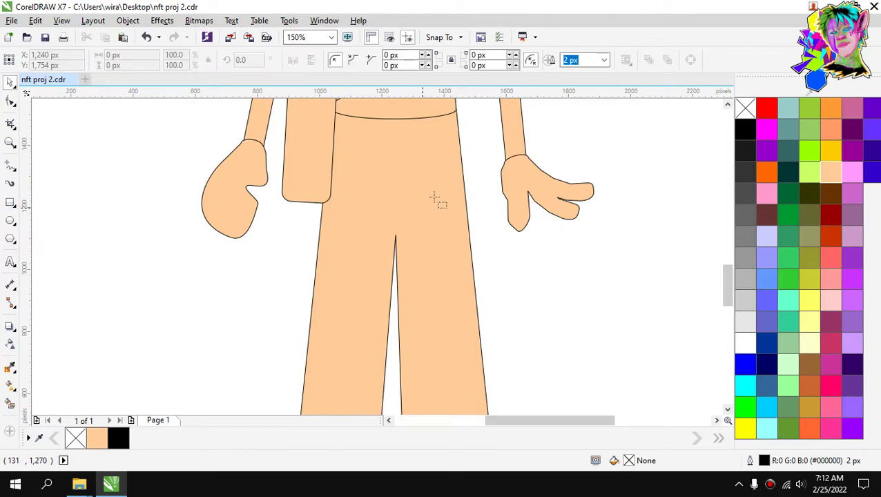
drag(435, 193, 477, 314)
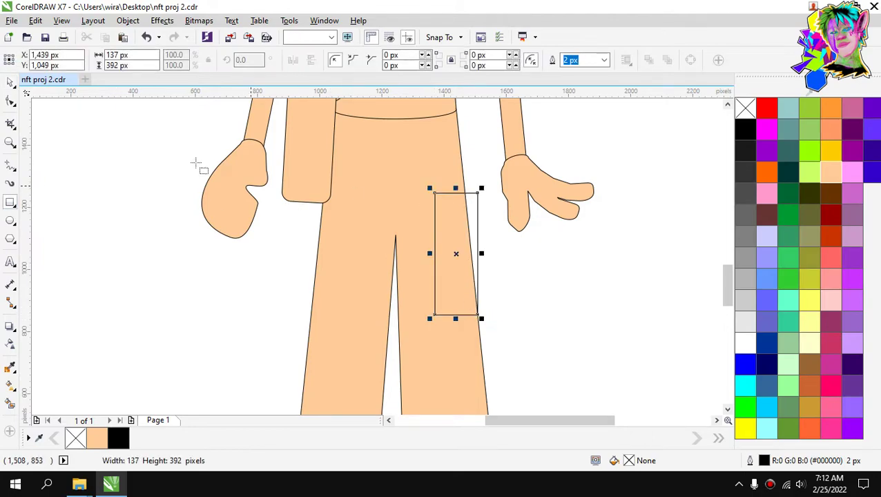
click(11, 82)
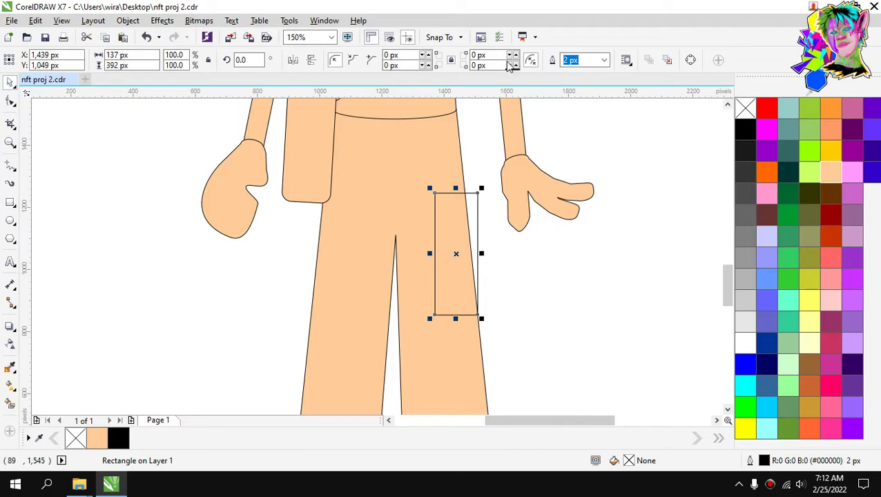
drag(512, 66, 501, 107)
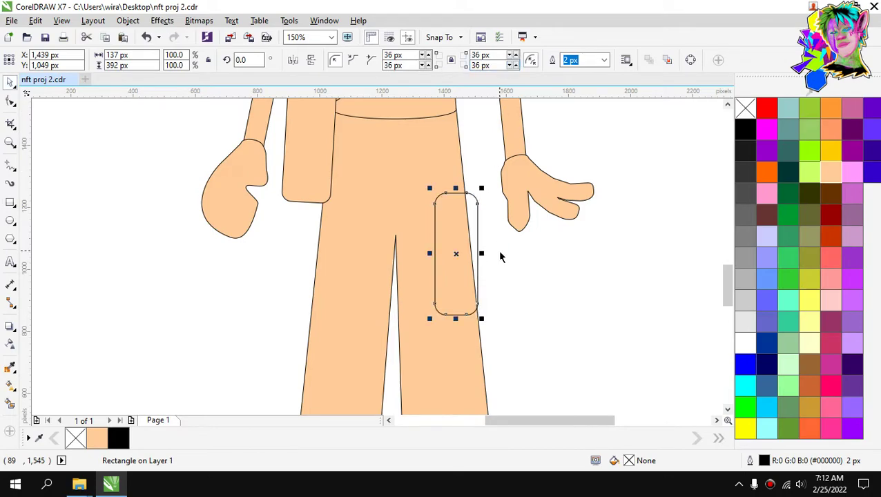
Rotate the pocket rectangle about 4.8 degrees to follow the outer leg edge and shift it about 10 px inward.
click(500, 252)
click(472, 257)
scroll(472, 257, up, 1)
click(481, 218)
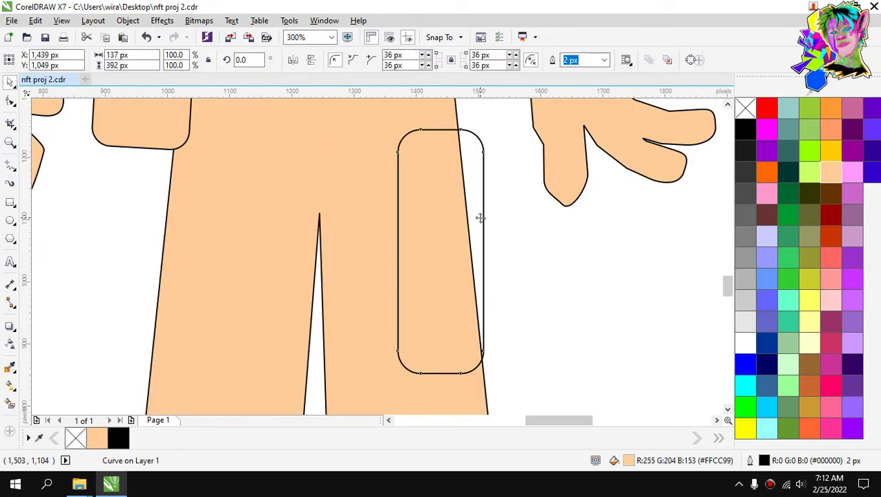
click(479, 217)
click(478, 190)
drag(486, 127, 476, 128)
click(485, 250)
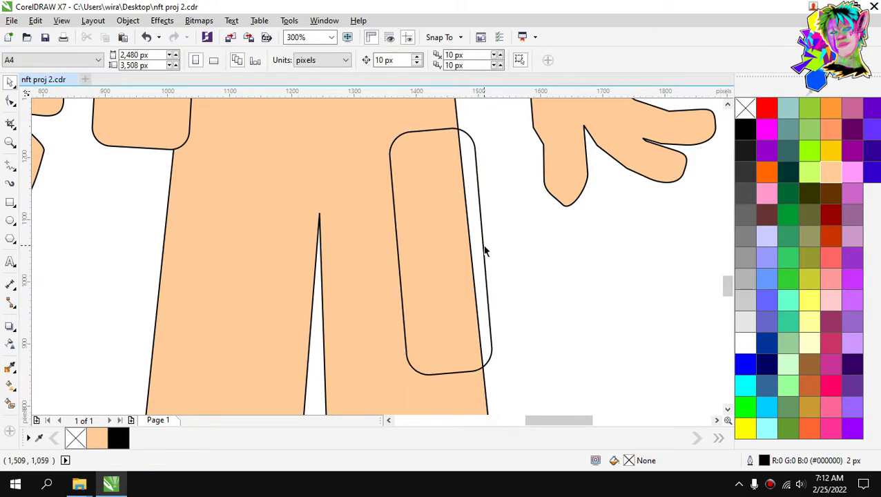
scroll(485, 272, up, 2)
mouse_move(467, 263)
mouse_down()
mouse_move(459, 266)
mouse_move(466, 261)
mouse_up()
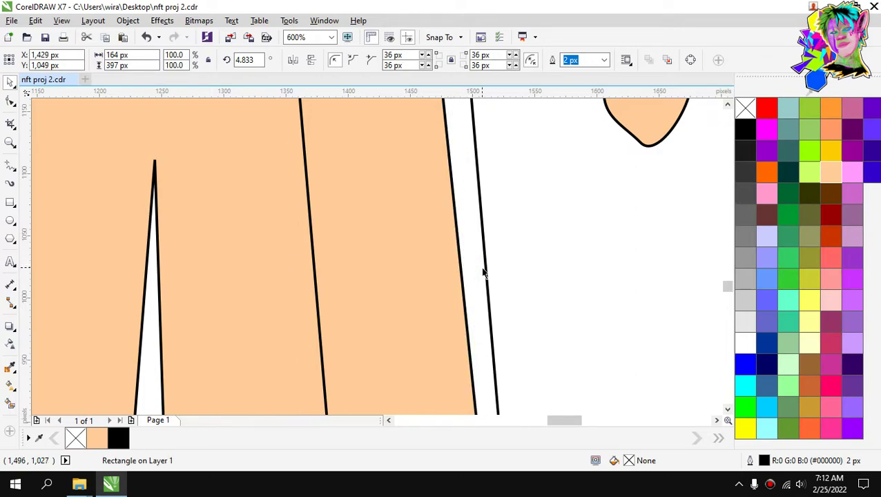
scroll(514, 256, down, 4)
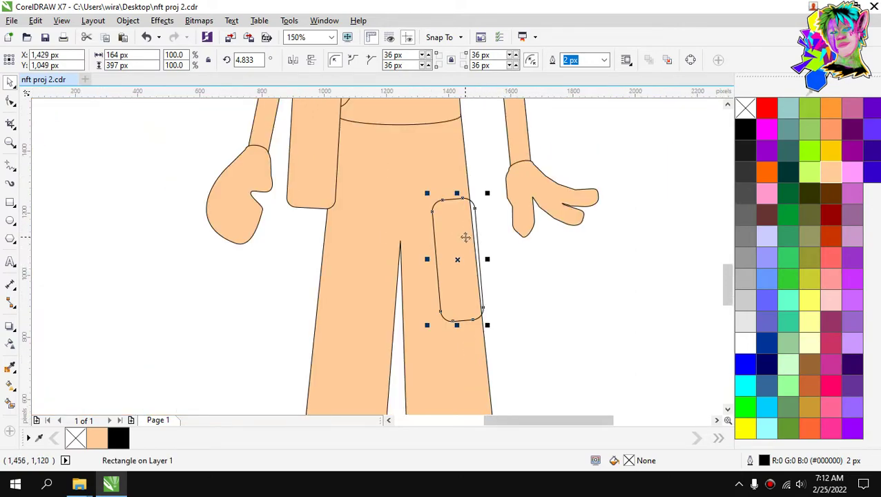
Shorten the pocket to about 364 px overall height and fill it with the trousers' peach colour (#FFCC99).
scroll(465, 238, up, 2)
drag(448, 155, 472, 199)
click(532, 212)
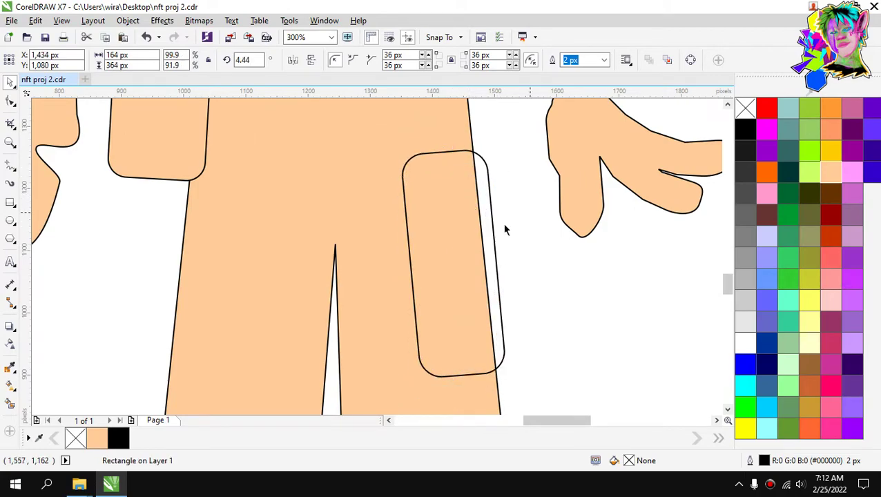
click(451, 253)
click(830, 172)
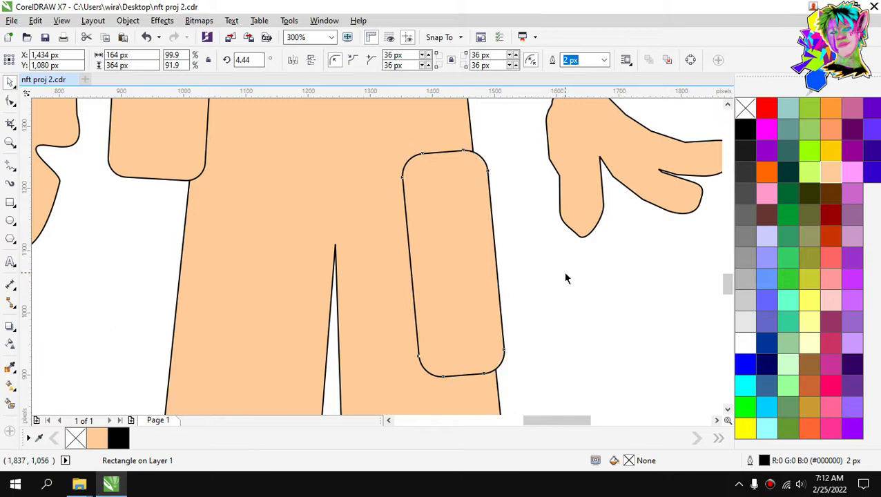
Place a copy of the pocket on the bag-side thigh and mirror it horizontally.
scroll(452, 259, down, 2)
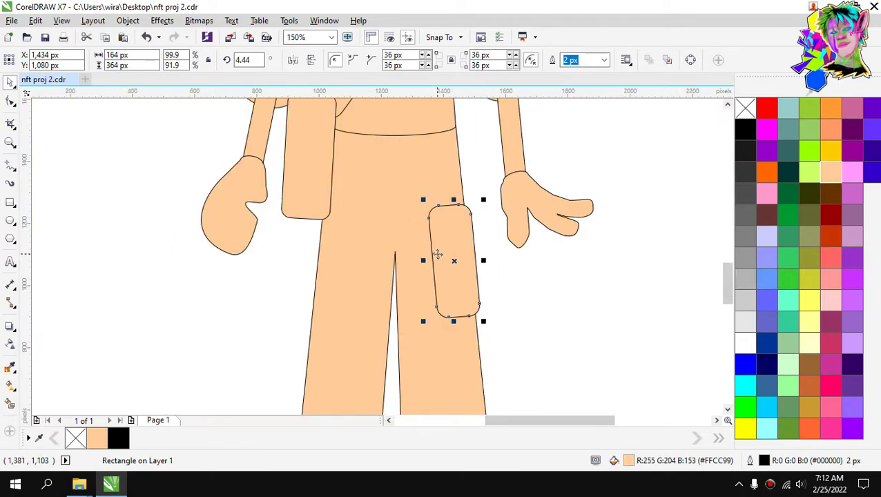
drag(438, 255, 332, 269)
click(292, 60)
scroll(334, 269, up, 2)
Align the bottom edges of the two pockets, using the bag-side pocket as the reference.
click(593, 269)
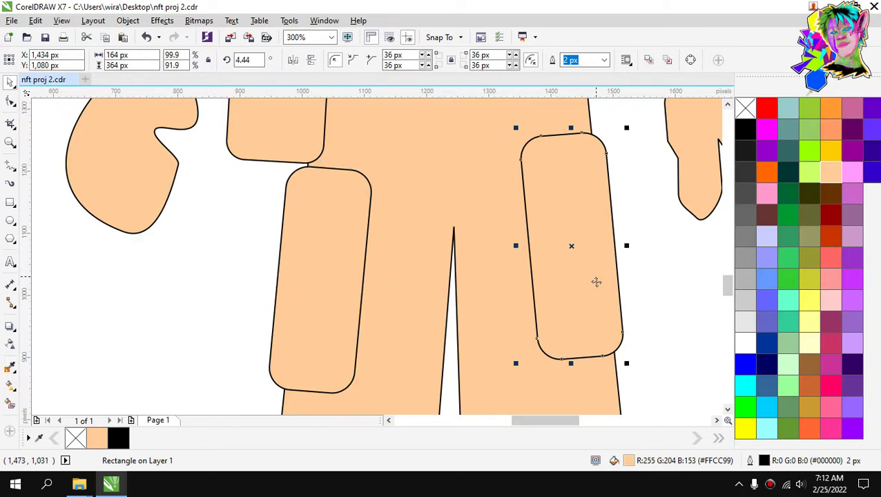
shift+click(333, 243)
click(621, 60)
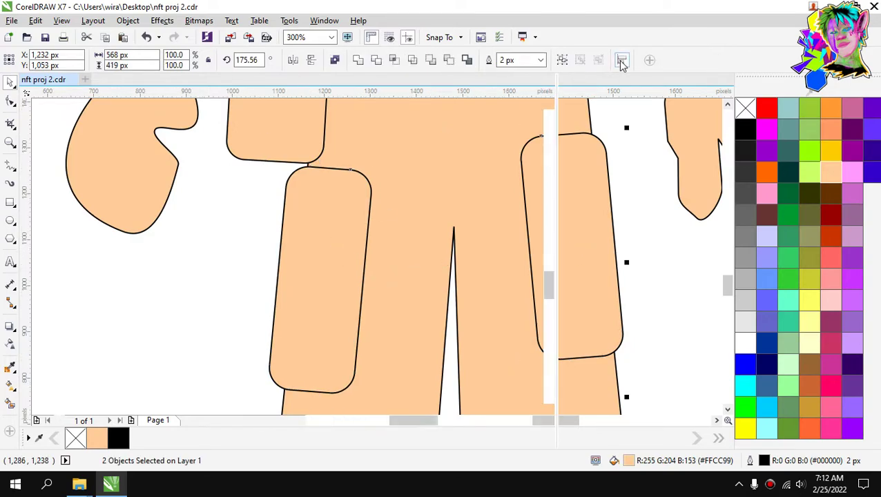
click(617, 128)
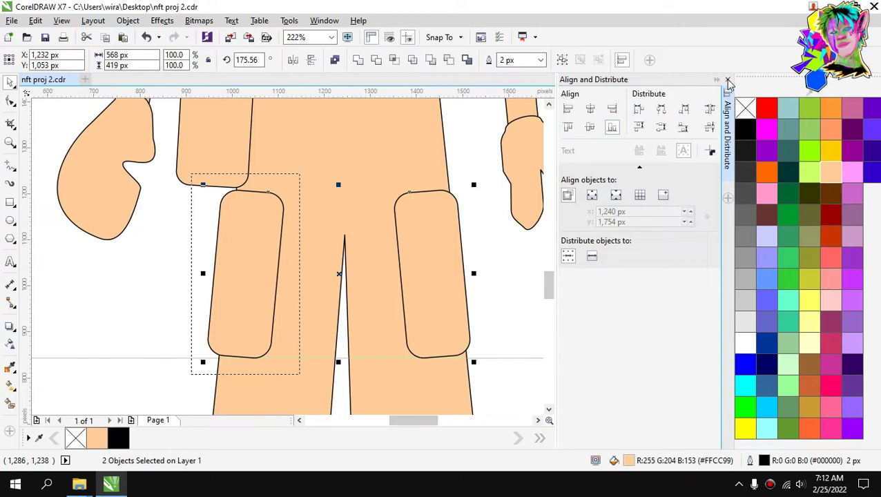
click(728, 80)
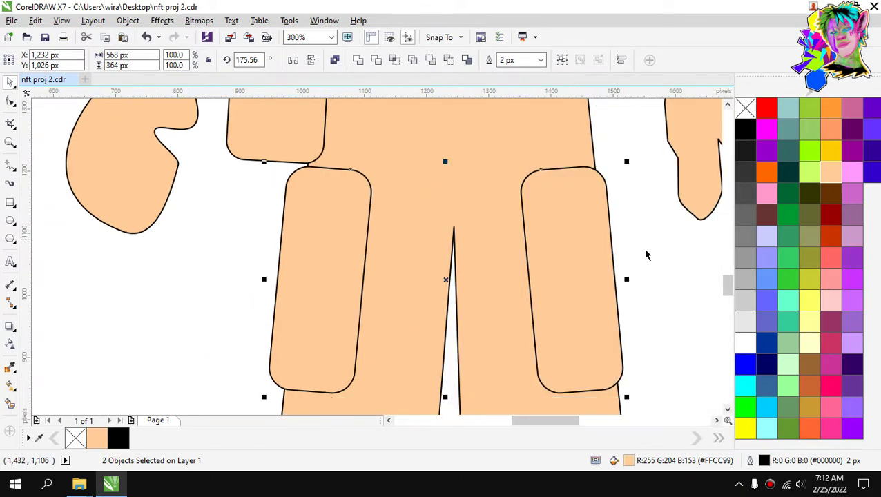
click(645, 255)
Raise the trousers' crotch node straight up to just above the tops of the pockets.
scroll(459, 228, down, 5)
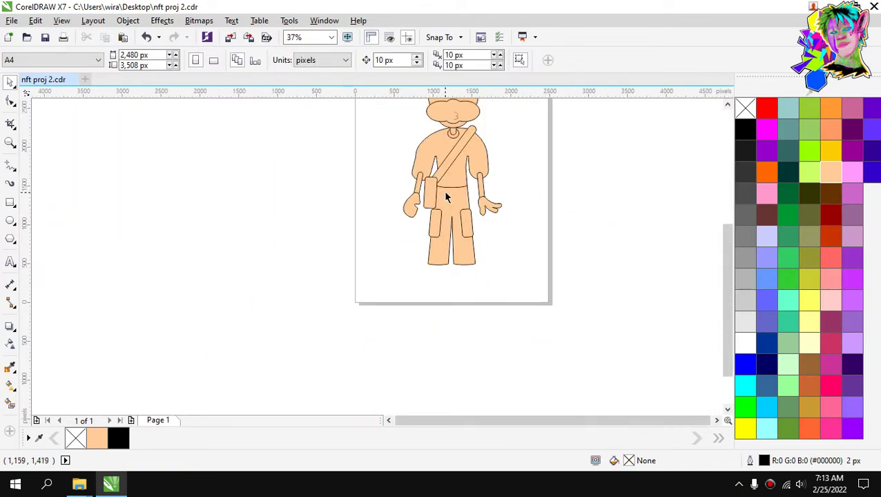
scroll(445, 197, up, 1)
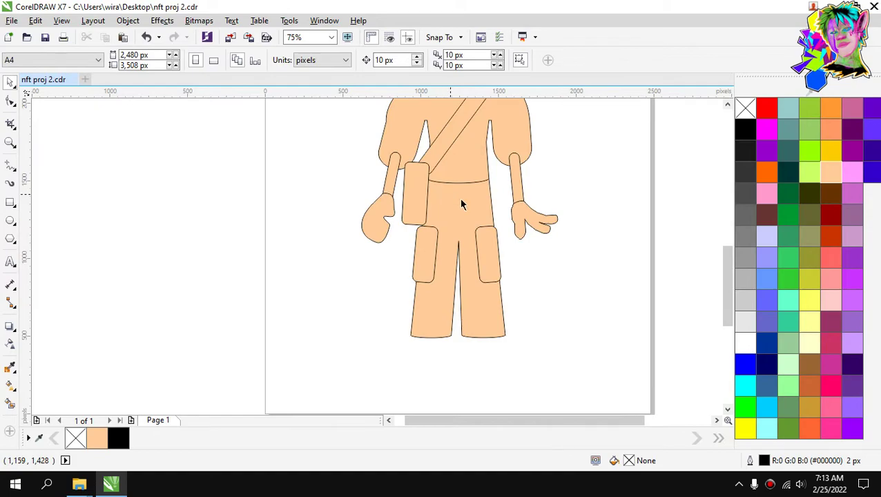
scroll(460, 203, up, 1)
click(458, 291)
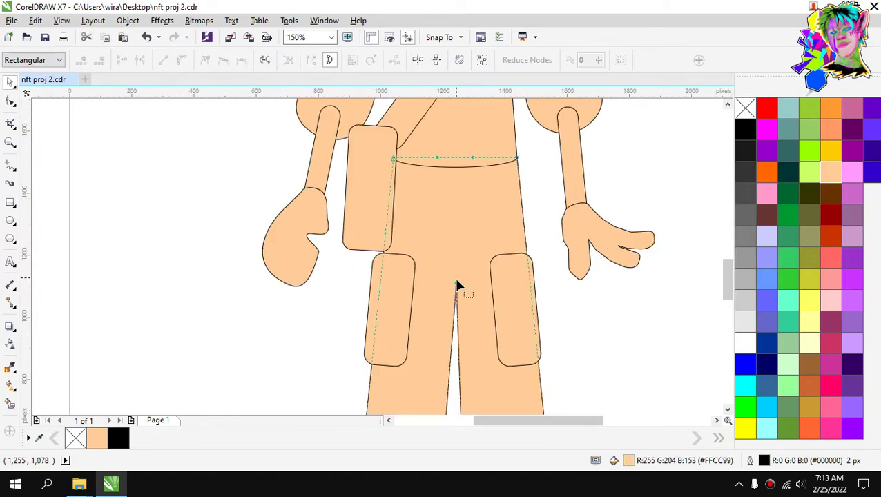
drag(457, 281, 456, 236)
scroll(466, 231, down, 1)
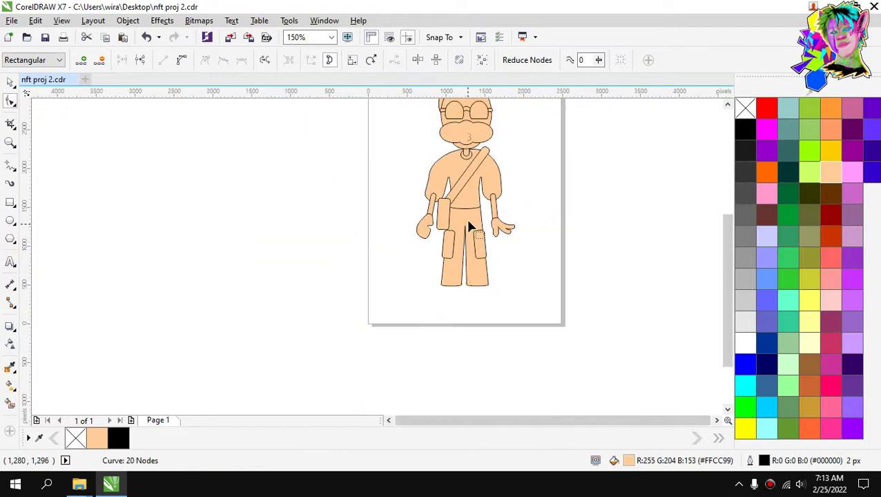
click(9, 81)
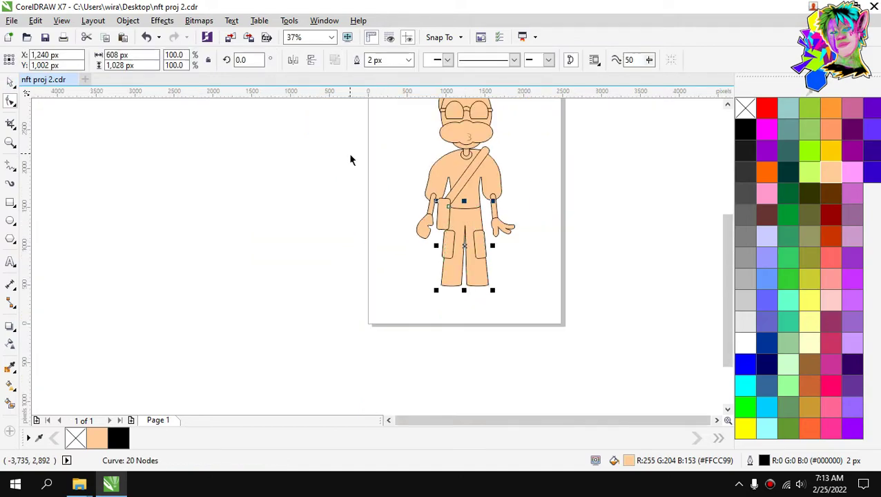
scroll(494, 147, down, 1)
scroll(479, 151, up, 3)
key(Escape)
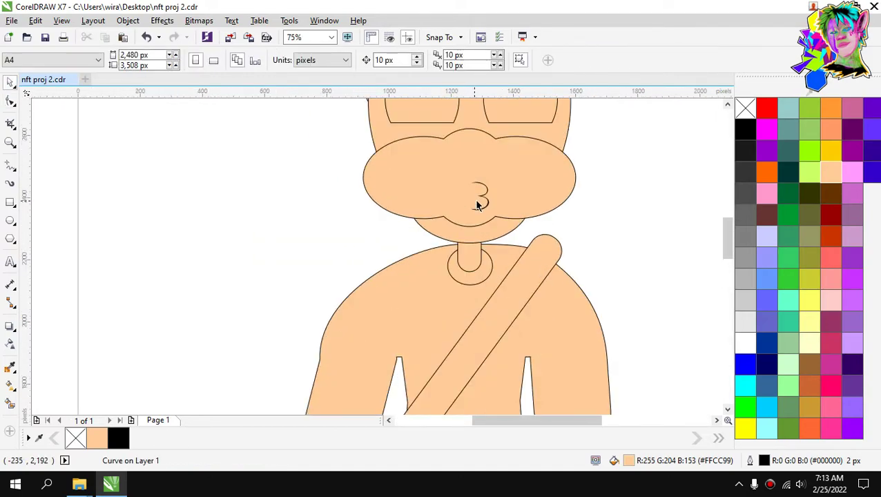
Examine the lips, cheeks and neckline up close and against the whole figure.
click(487, 194)
scroll(487, 195, up, 1)
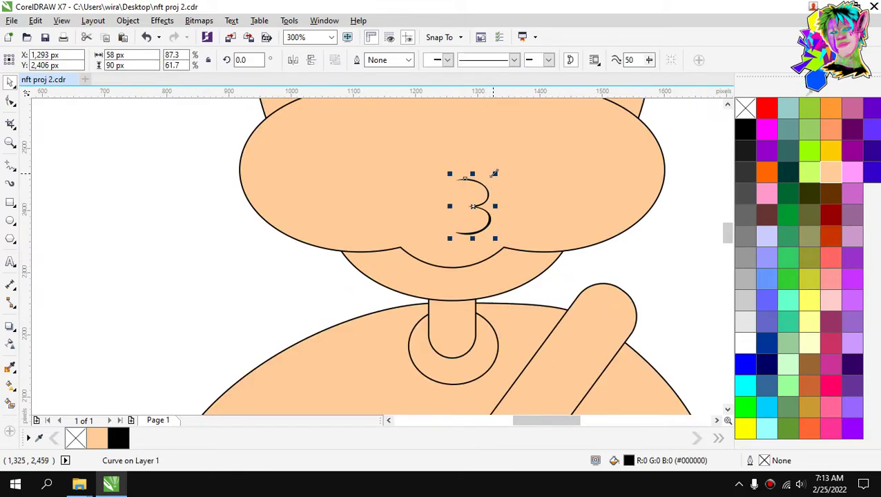
drag(493, 173, 491, 192)
scroll(495, 178, down, 1)
key(Escape)
scroll(483, 186, down, 2)
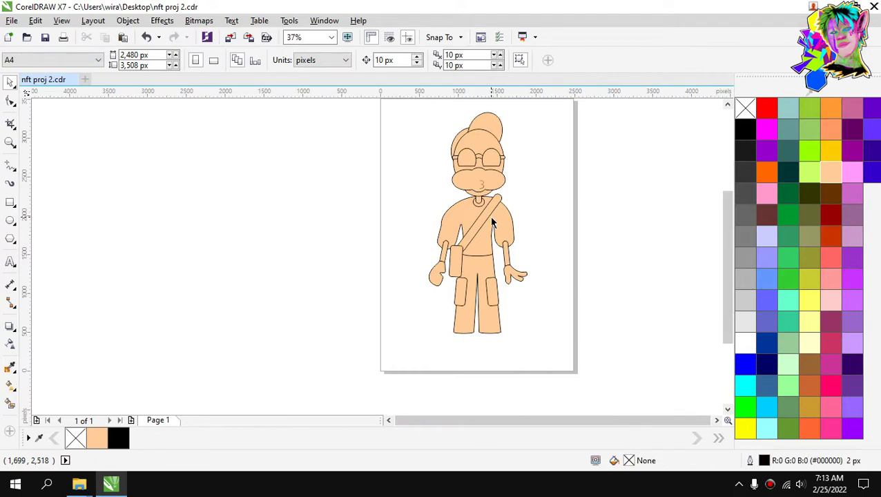
scroll(492, 223, up, 1)
scroll(464, 181, down, 2)
scroll(459, 214, up, 2)
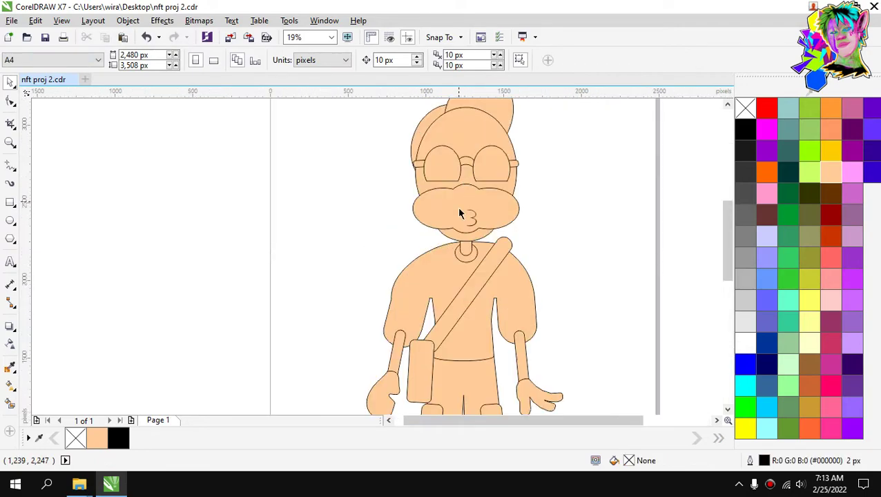
click(466, 225)
scroll(466, 224, up, 1)
scroll(477, 200, down, 2)
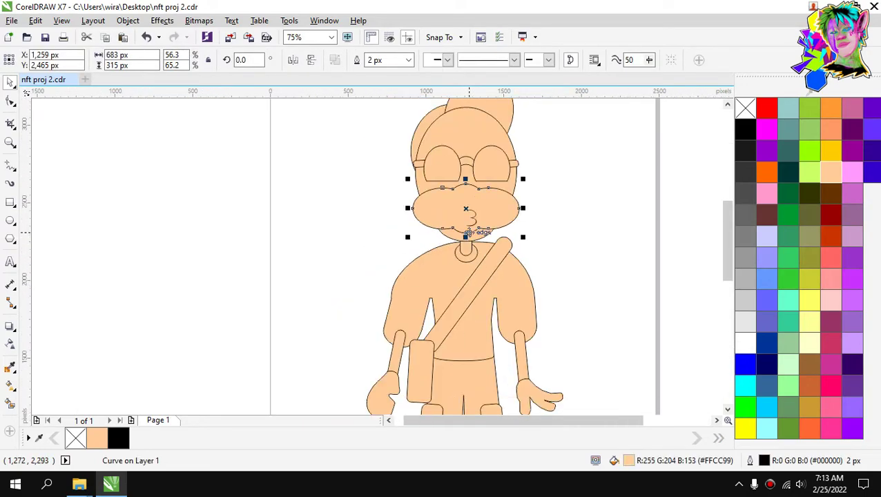
click(436, 256)
scroll(468, 241, up, 4)
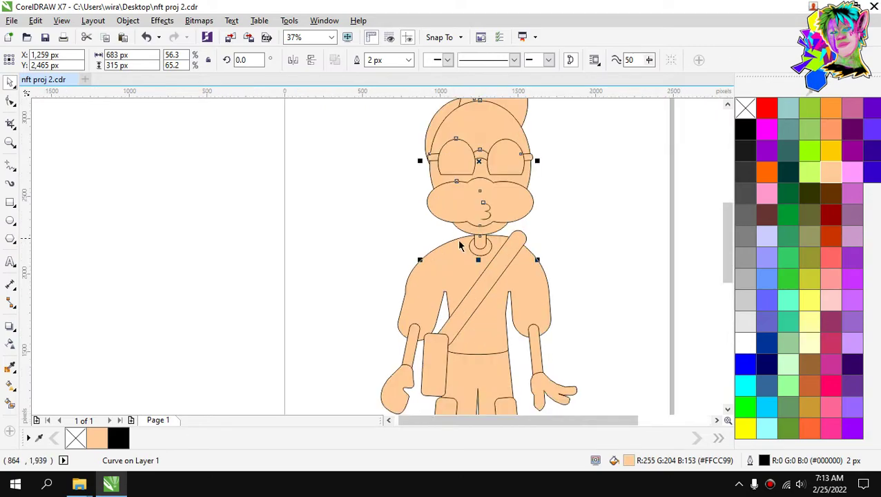
drag(509, 268, 492, 266)
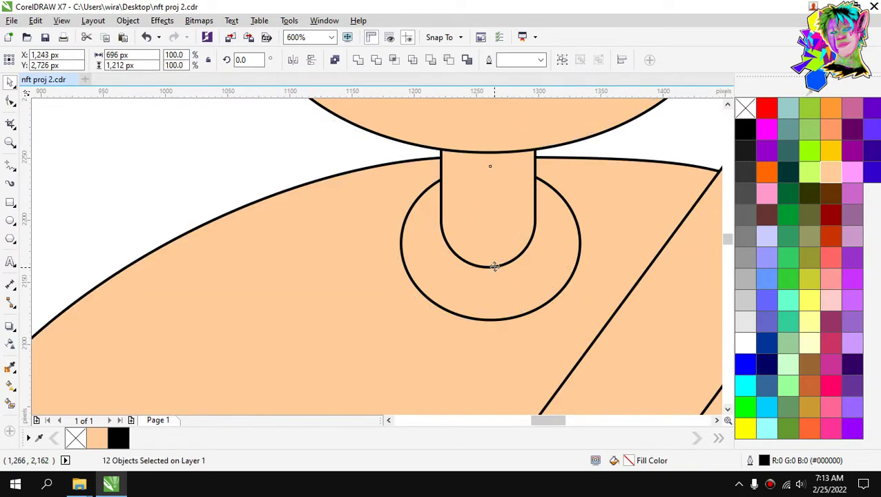
scroll(491, 265, down, 4)
scroll(494, 261, down, 2)
click(582, 207)
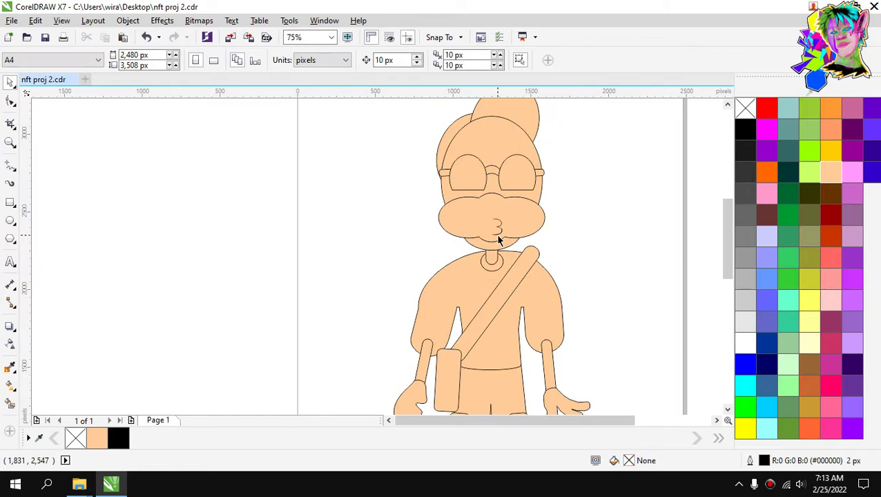
Examine the trousers, side pockets and hems in relation to the full character.
scroll(497, 240, down, 2)
scroll(504, 353, up, 2)
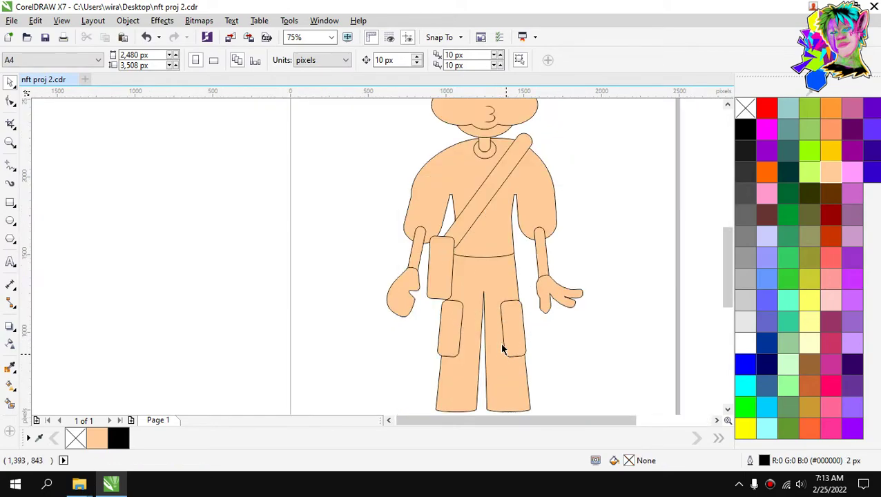
scroll(500, 311, down, 2)
scroll(501, 348, up, 2)
scroll(499, 345, down, 2)
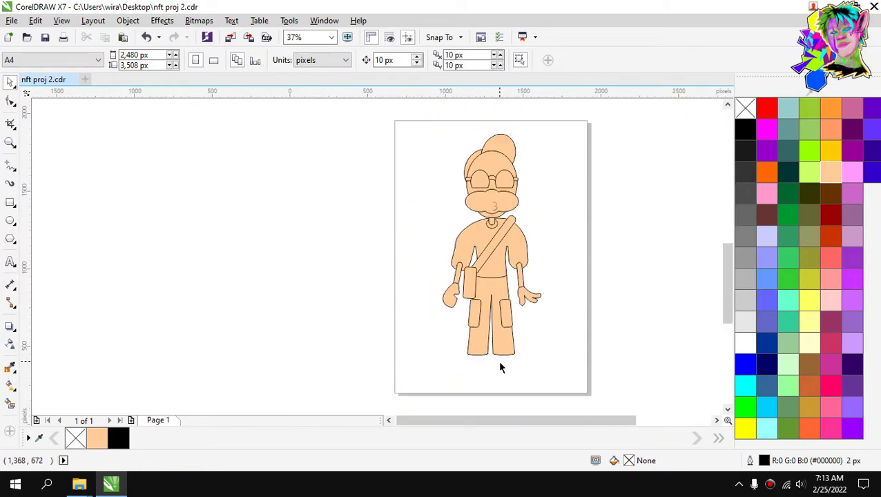
scroll(499, 360, up, 4)
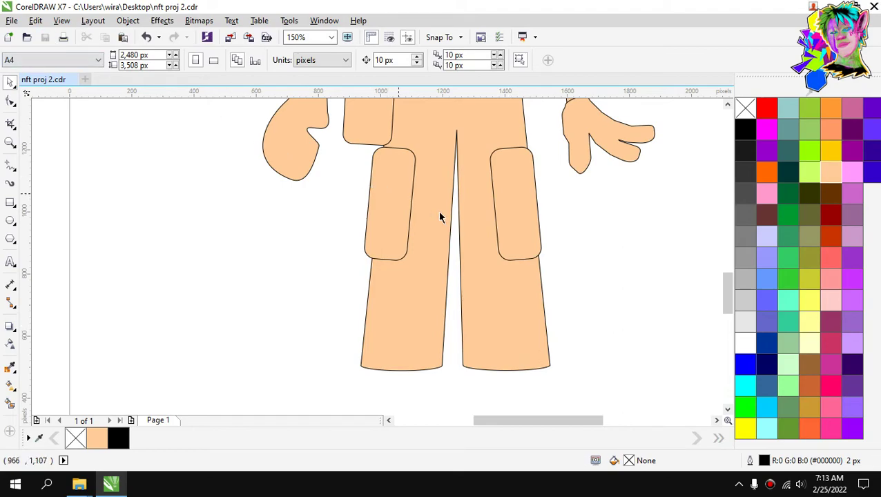
scroll(440, 217, down, 1)
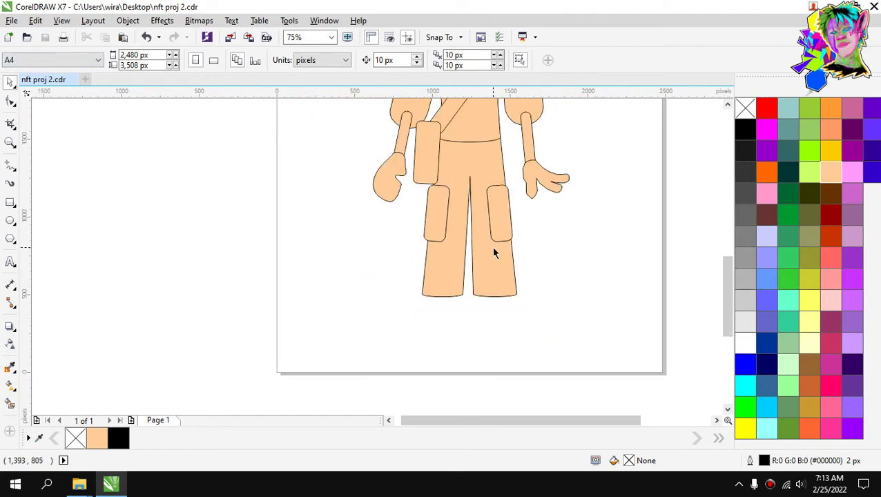
scroll(494, 252, down, 1)
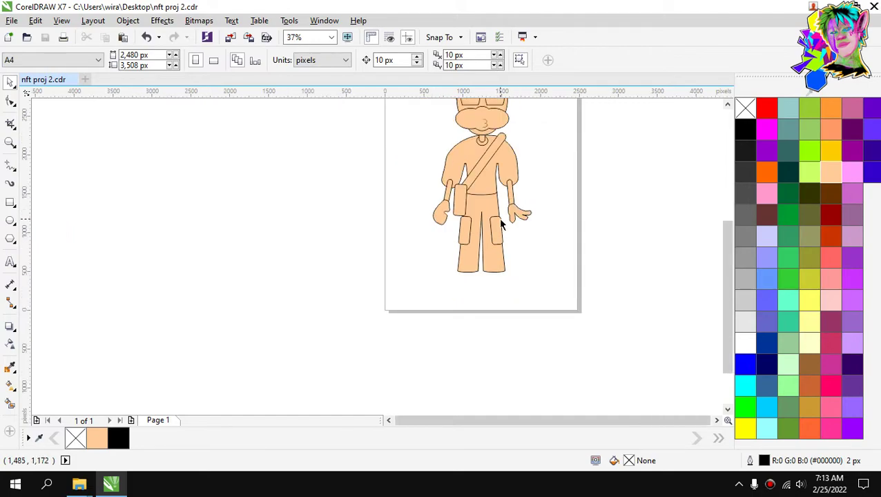
scroll(493, 282, up, 1)
scroll(502, 208, down, 2)
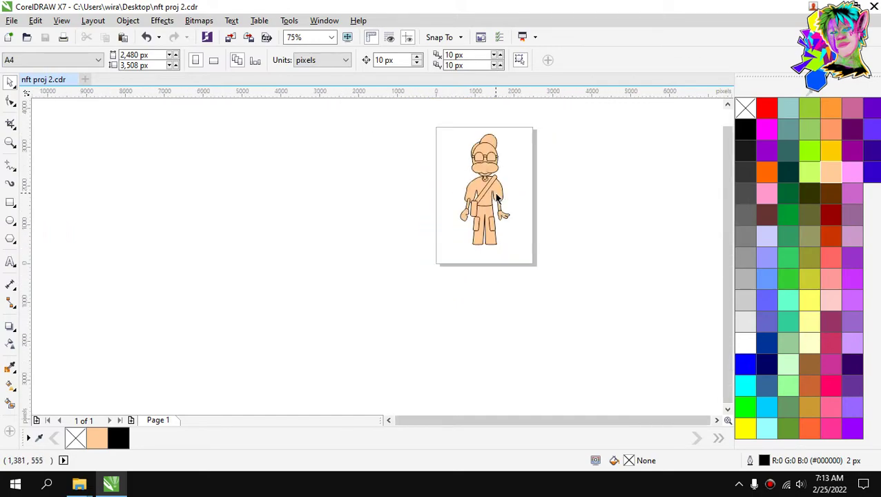
Place a copy of the open-hand-side forearm bar over the hem of the trouser leg on that side as a lower leg.
scroll(514, 208, up, 1)
click(487, 259)
scroll(487, 259, up, 1)
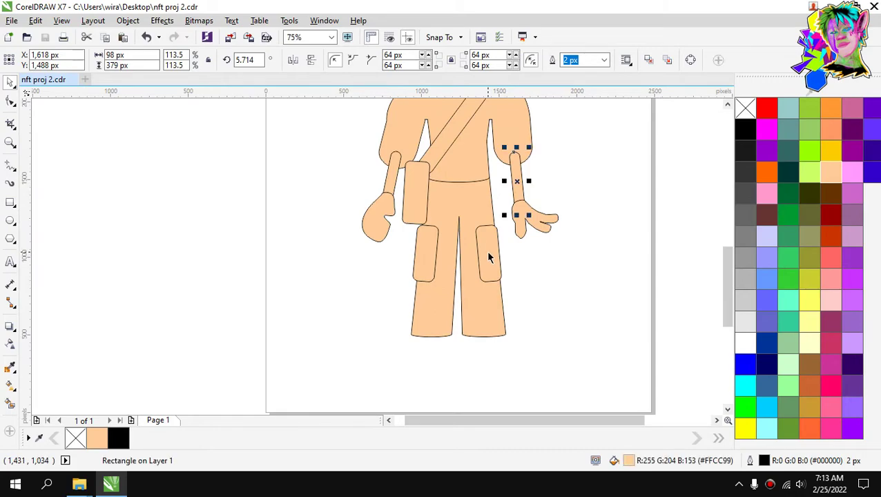
key(ctrl+d)
drag(518, 179, 484, 342)
scroll(486, 346, up, 1)
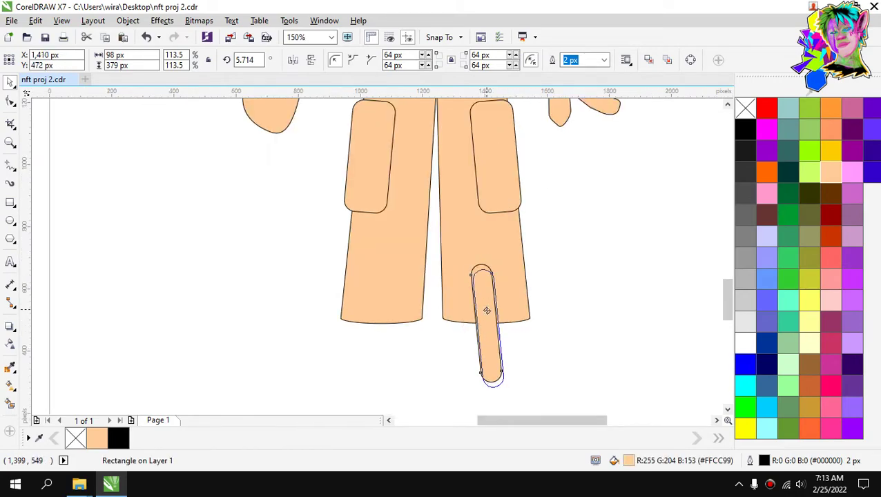
drag(487, 311, 487, 307)
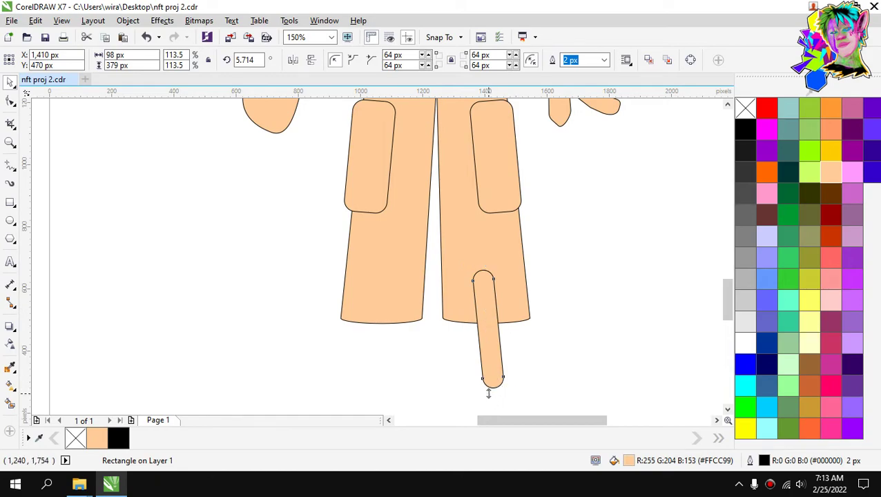
Keep the lower leg at 98 × 379 px, move it slightly further down and place it behind the trousers.
drag(505, 386, 503, 377)
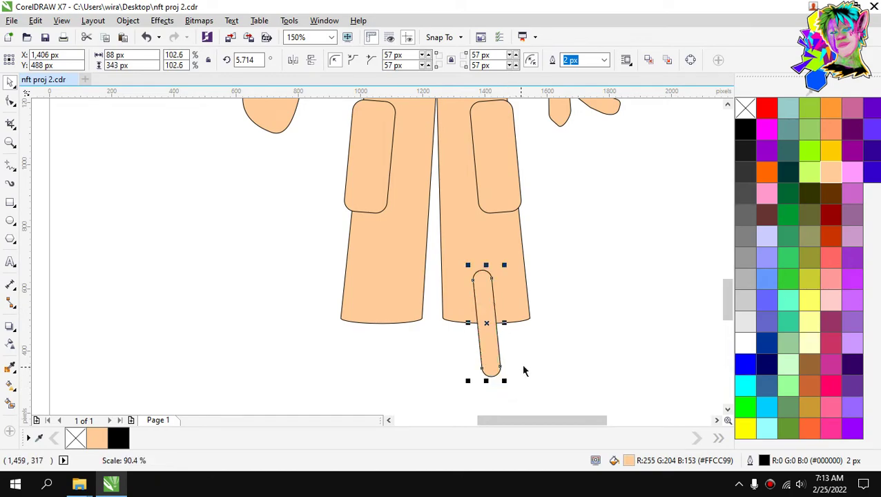
key(ctrl+z)
drag(484, 305, 485, 313)
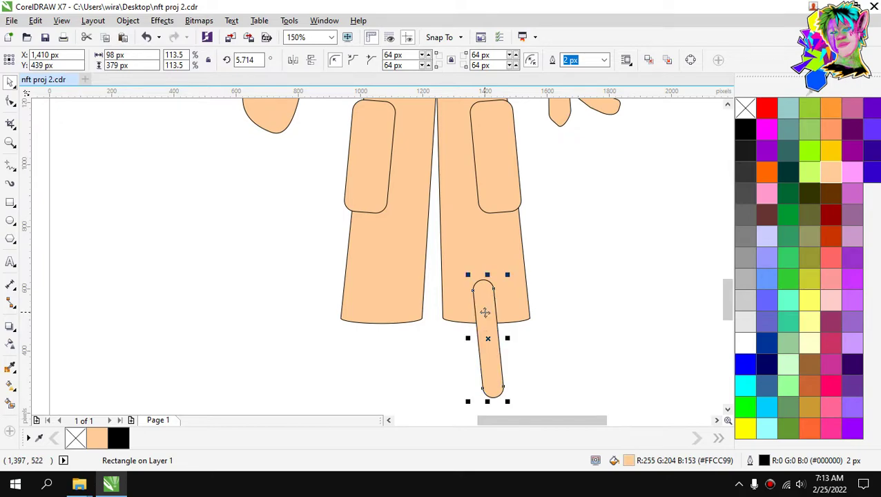
scroll(484, 312, down, 1)
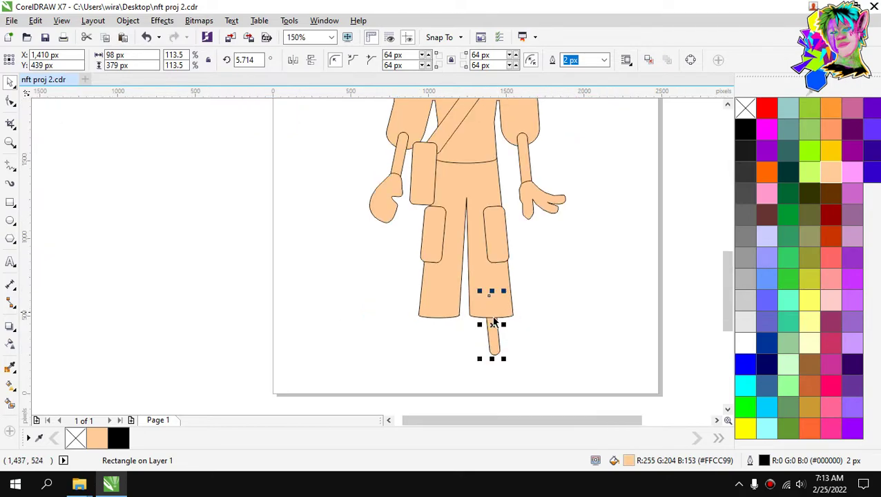
Place a copy of the lower leg under the bag-side trouser leg and mirror it horizontally.
scroll(486, 341, up, 1)
drag(495, 334, 388, 337)
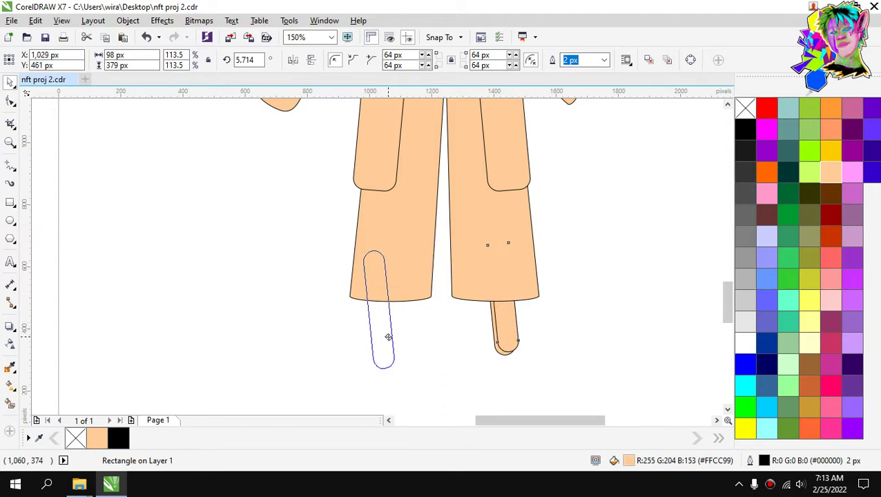
click(301, 62)
scroll(391, 330, up, 2)
drag(362, 334, 381, 312)
Align the bottom edges of the two lower legs, using the open-hand-side leg as the reference.
scroll(381, 312, down, 2)
shift+click(497, 317)
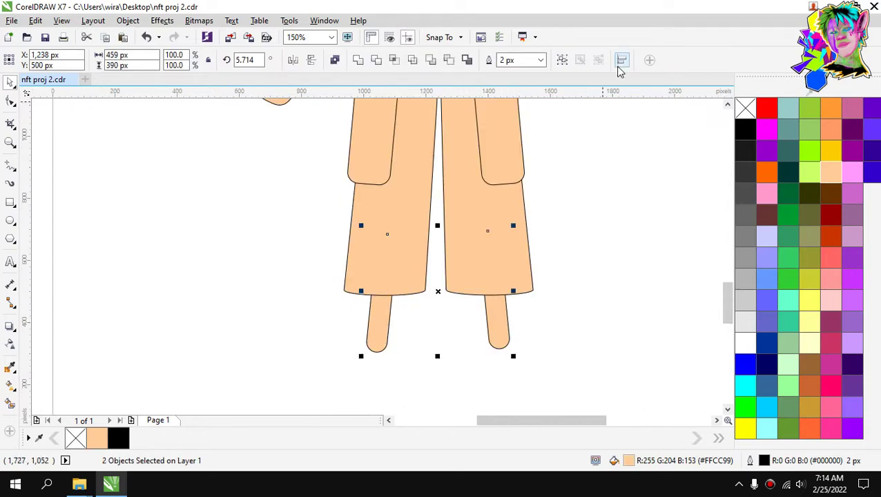
click(620, 62)
click(613, 129)
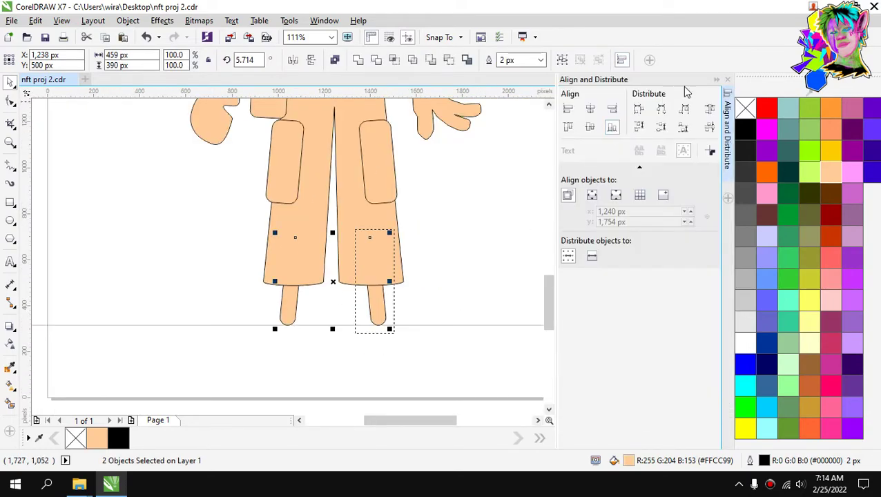
click(727, 81)
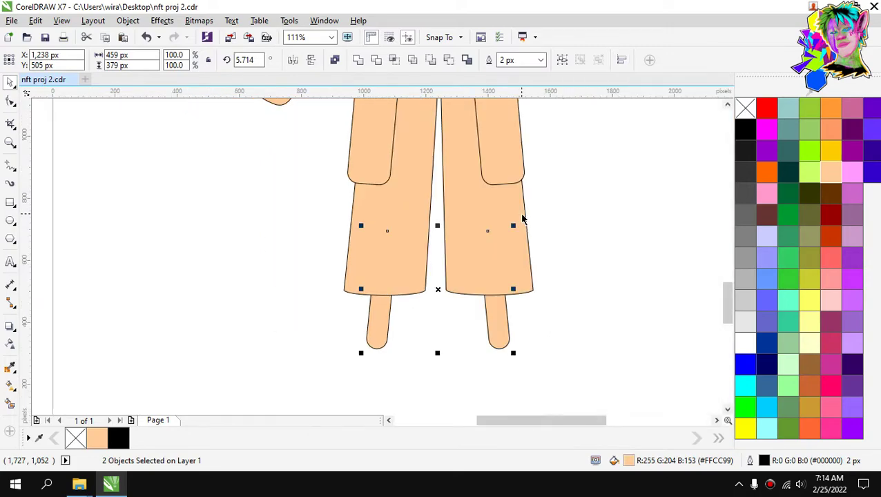
click(561, 207)
scroll(460, 192, down, 1)
click(494, 147)
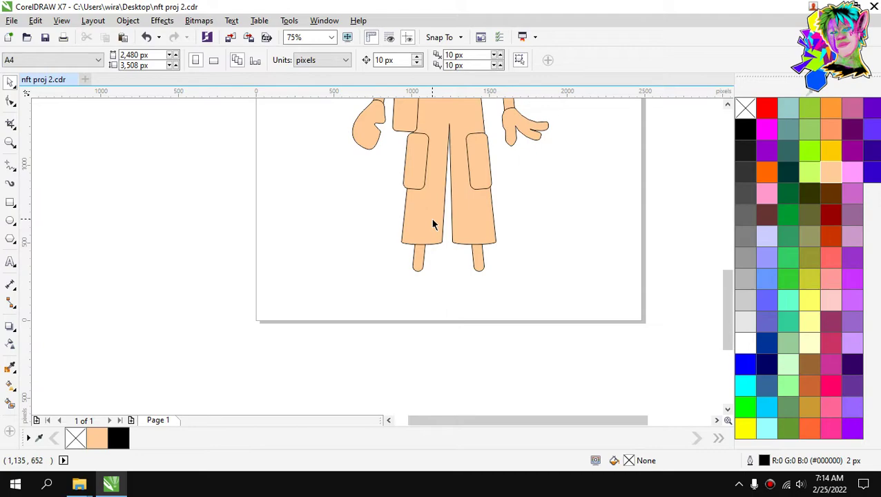
Draw a rectangle about 147 × 102 px over the end of the open-hand-side lower leg and round its corners to 132 px.
scroll(431, 218, down, 1)
scroll(436, 215, up, 1)
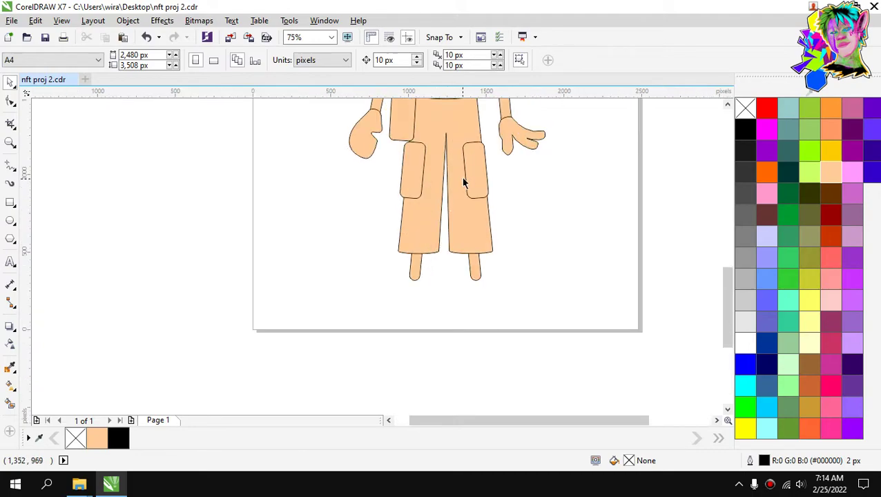
scroll(442, 138, down, 1)
scroll(459, 132, up, 1)
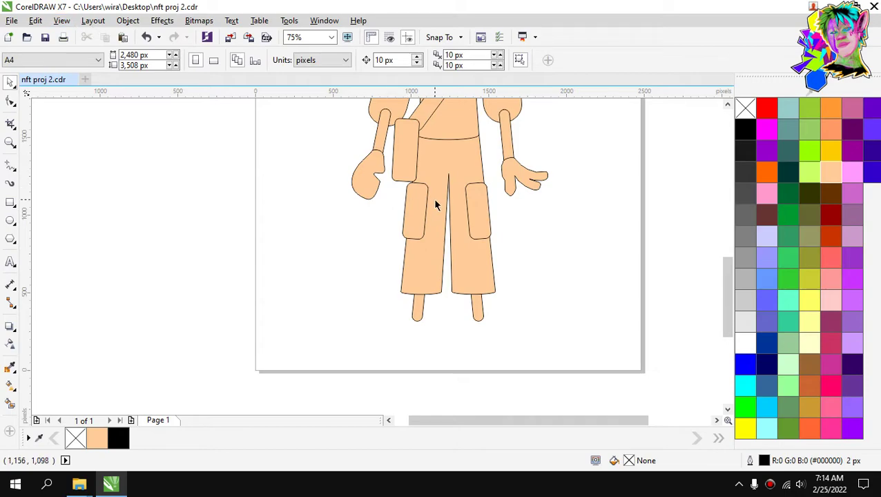
scroll(475, 311, up, 1)
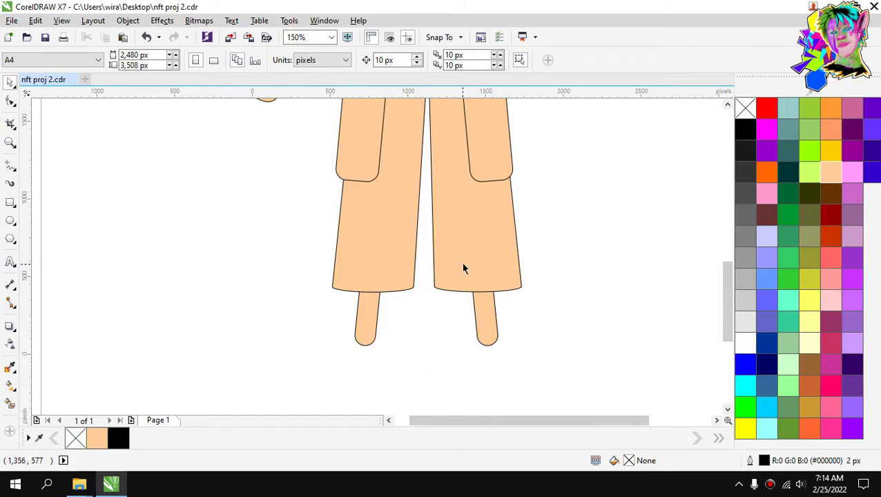
scroll(463, 265, down, 1)
scroll(472, 298, up, 2)
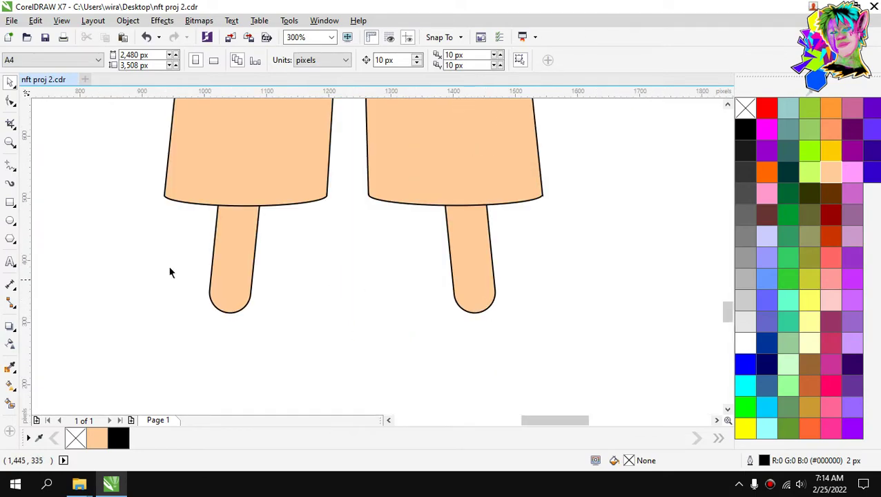
key(F6)
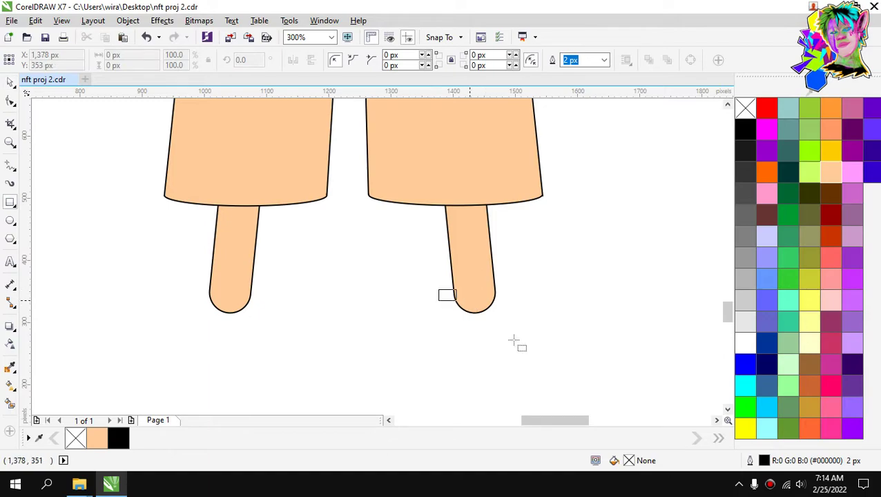
drag(439, 290, 530, 353)
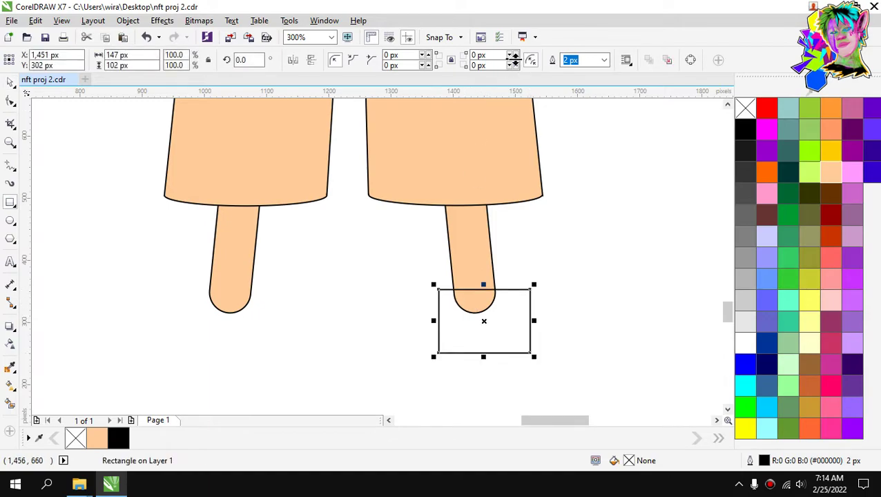
drag(516, 55, 514, 21)
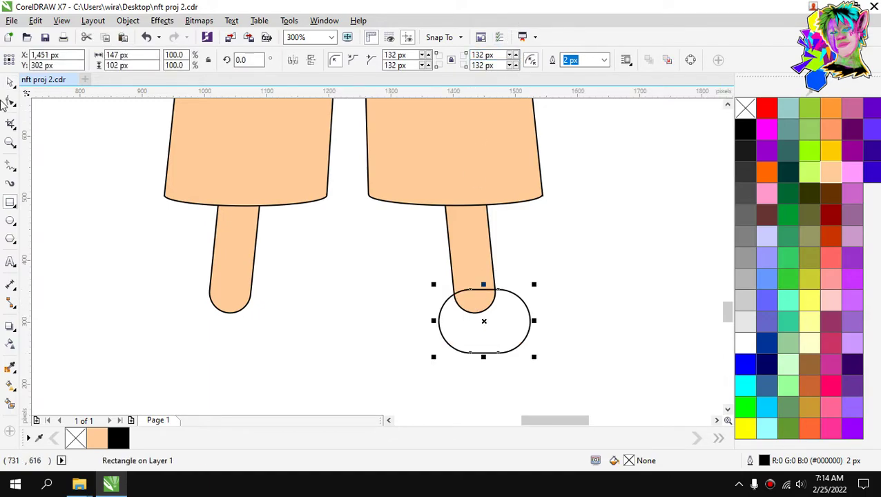
Centre the rounded foot shape on the end of the lower leg and fill it with peach (#FFCC99).
key(space)
scroll(521, 312, up, 2)
drag(511, 314, 489, 295)
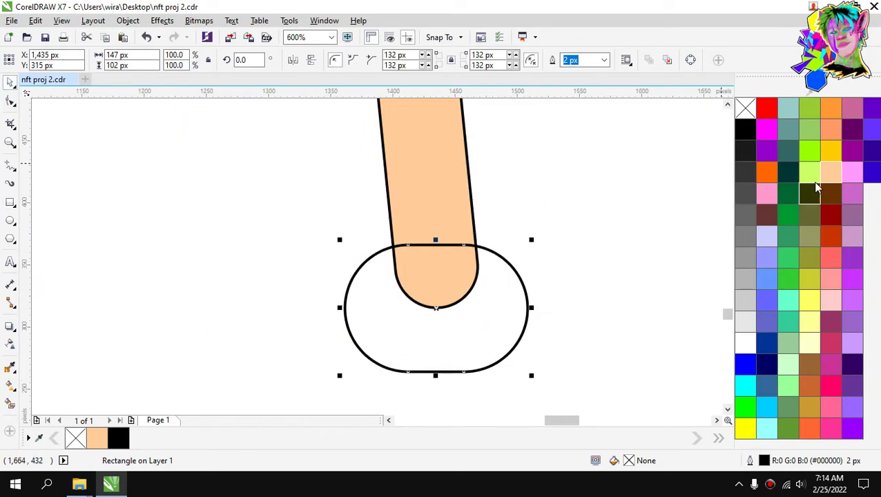
scroll(483, 267, down, 2)
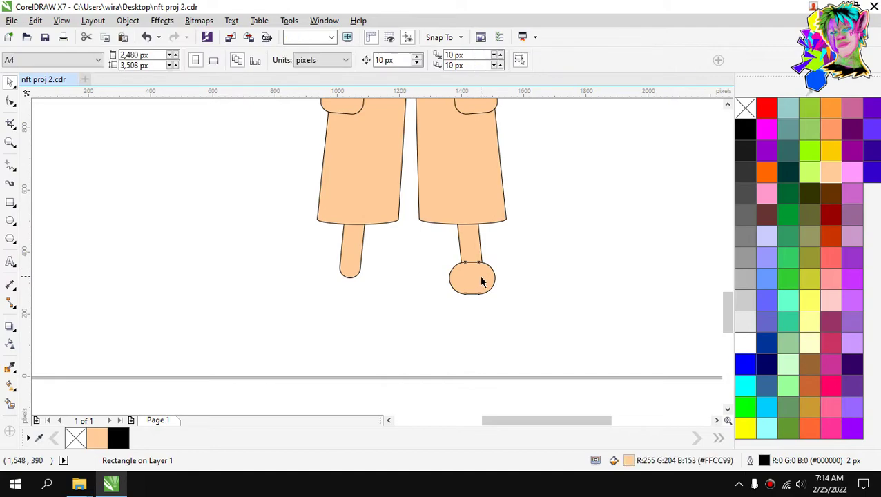
Send the rounded foot shape behind the open-hand-side lower leg, rotate it to about 6.1°, and shift it slightly down.
key(shift+Page_Down)
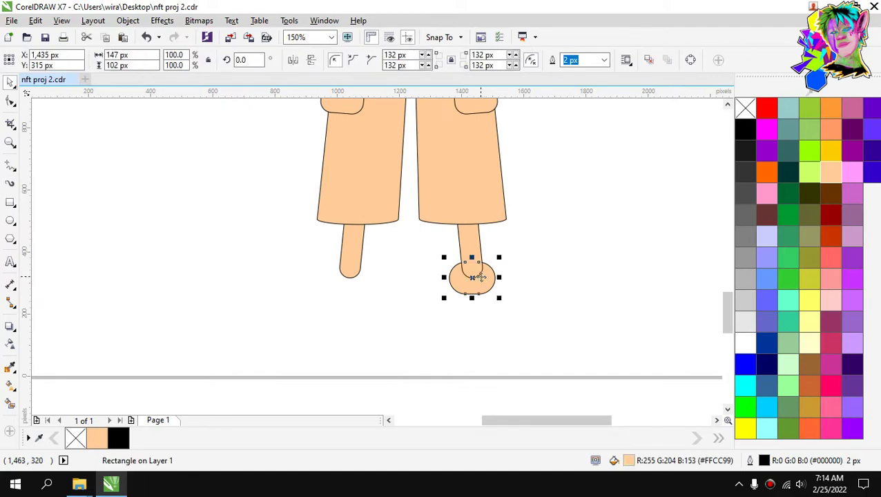
scroll(476, 291, up, 1)
click(490, 283)
scroll(497, 281, up, 1)
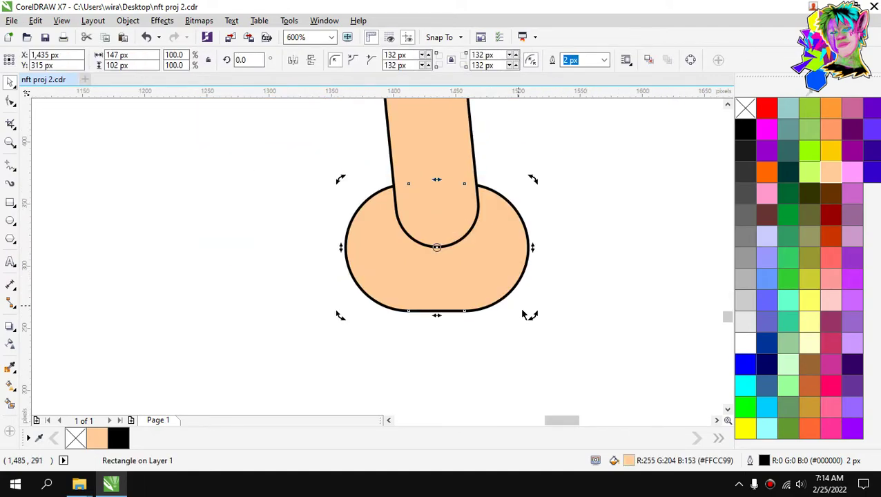
drag(520, 307, 542, 302)
drag(491, 236, 494, 247)
scroll(497, 245, down, 3)
scroll(456, 230, up, 1)
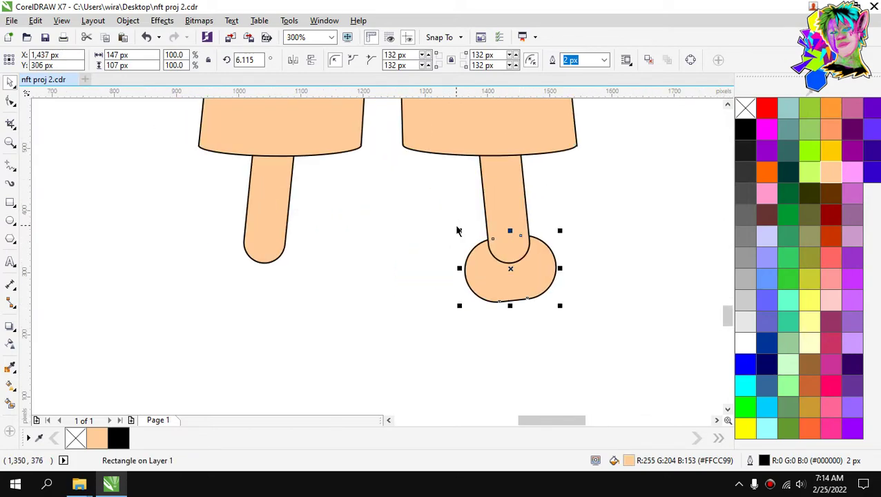
Duplicate the rounded foot shape onto the end of the bag-side lower leg and mirror it horizontally.
key(ctrl+d)
drag(534, 254, 293, 263)
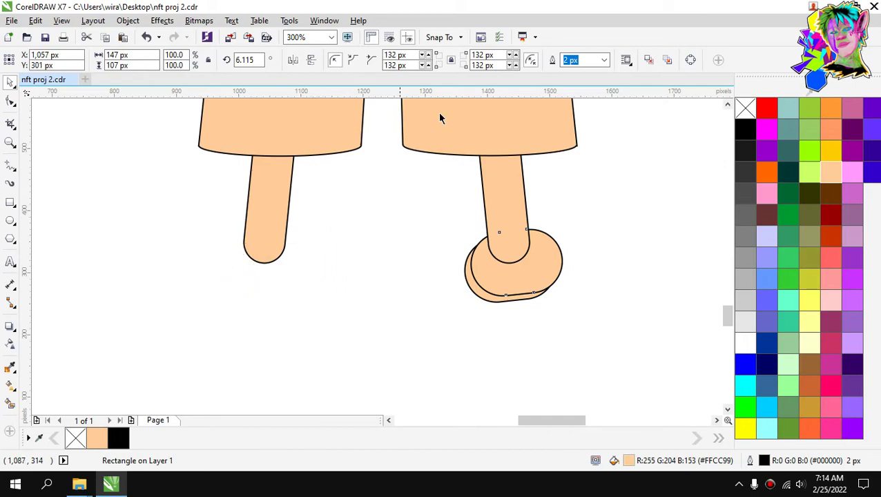
click(296, 61)
scroll(300, 259, up, 2)
mouse_move(292, 258)
mouse_down()
mouse_move(273, 257)
mouse_move(283, 258)
mouse_up()
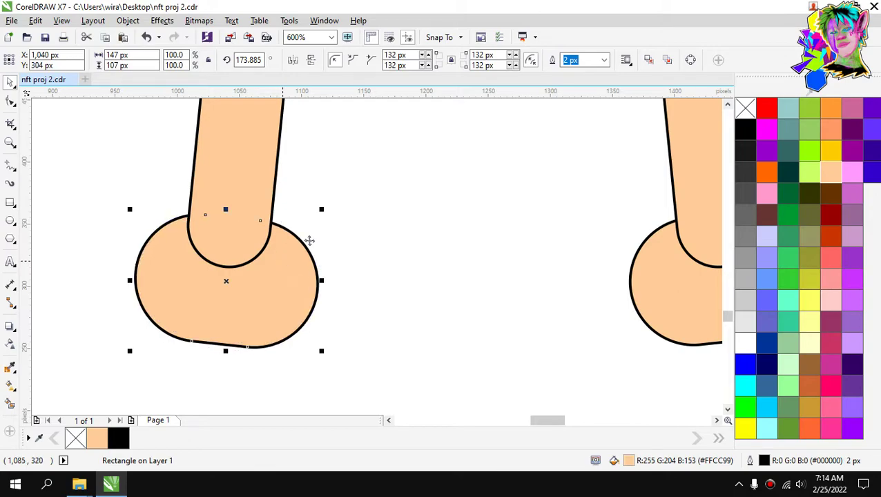
Move both rounded shapes slightly upward around the ends of the lower legs.
click(358, 217)
scroll(350, 217, down, 4)
scroll(350, 217, up, 4)
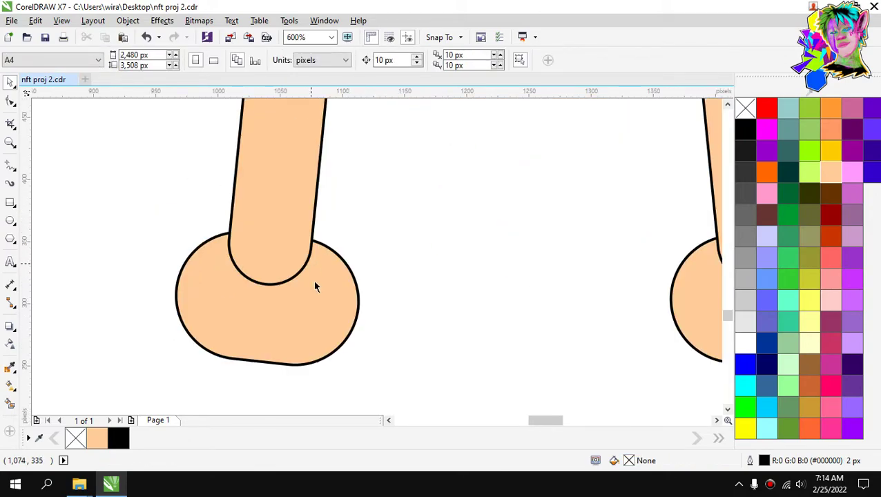
drag(315, 281, 318, 265)
scroll(318, 265, down, 2)
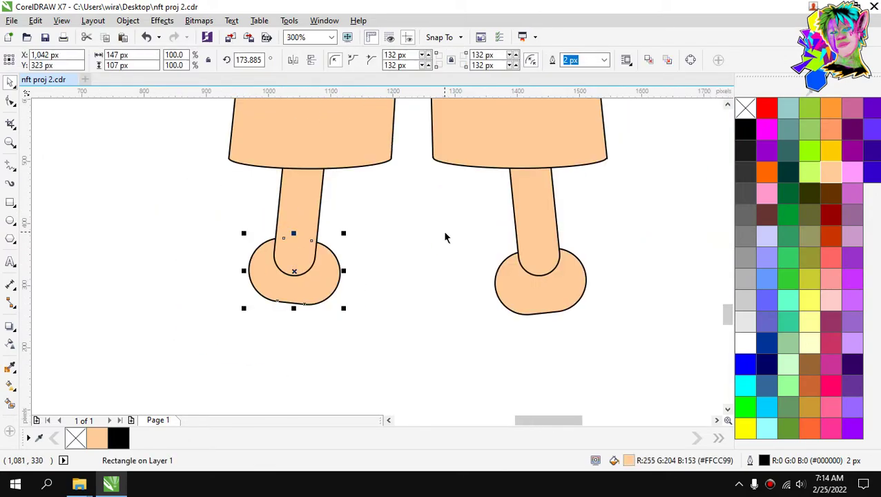
click(446, 238)
scroll(541, 275, up, 2)
mouse_move(583, 297)
mouse_down()
mouse_move(594, 273)
mouse_move(595, 285)
mouse_up()
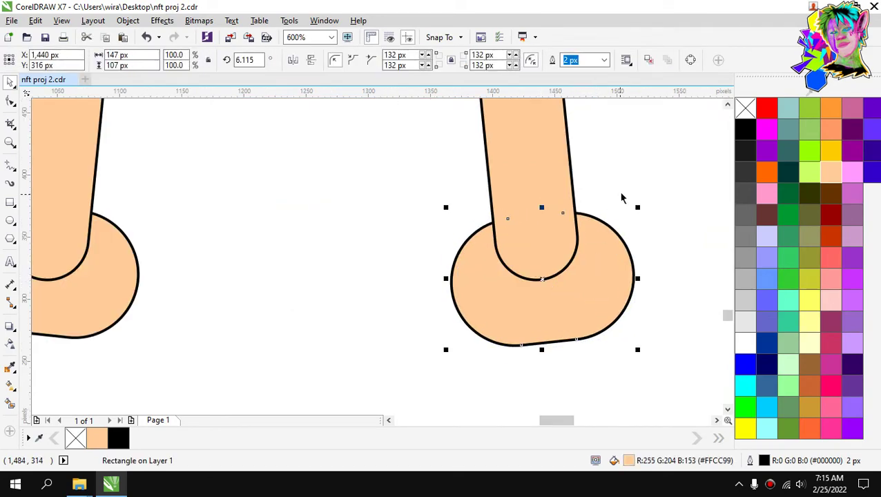
click(405, 204)
scroll(405, 205, down, 4)
scroll(405, 204, up, 1)
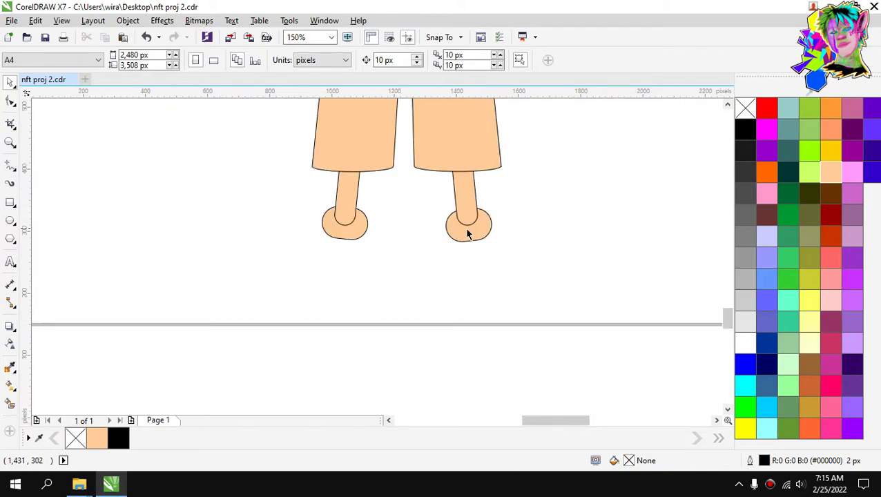
Copy the open-hand-side rounded shape, stretch it to about 244 × 132 px, tilt it to about 349.3°, and send it behind the ankle.
scroll(467, 232, up, 2)
scroll(466, 234, down, 4)
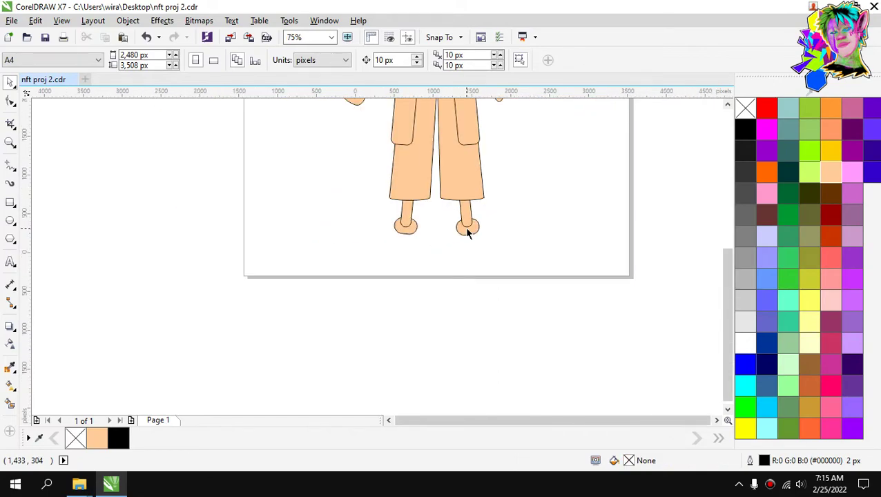
scroll(482, 246, up, 2)
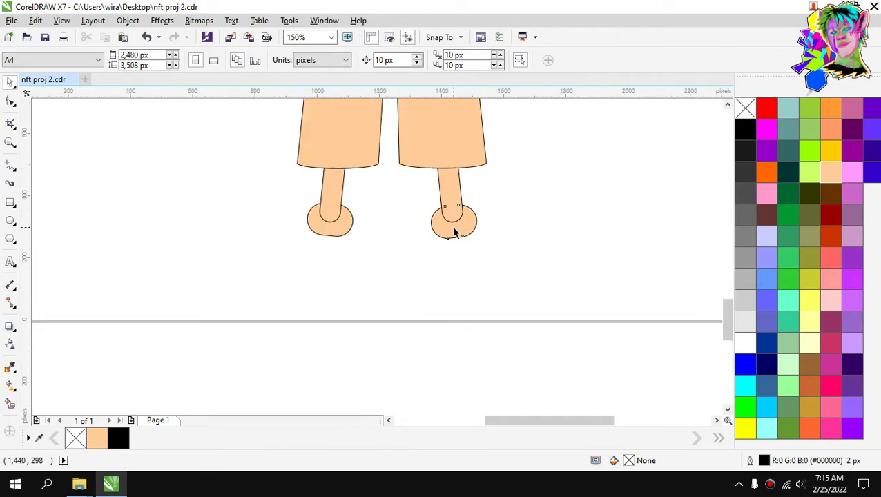
click(455, 233)
scroll(456, 231, up, 2)
drag(459, 225, 571, 232)
click(544, 253)
click(492, 254)
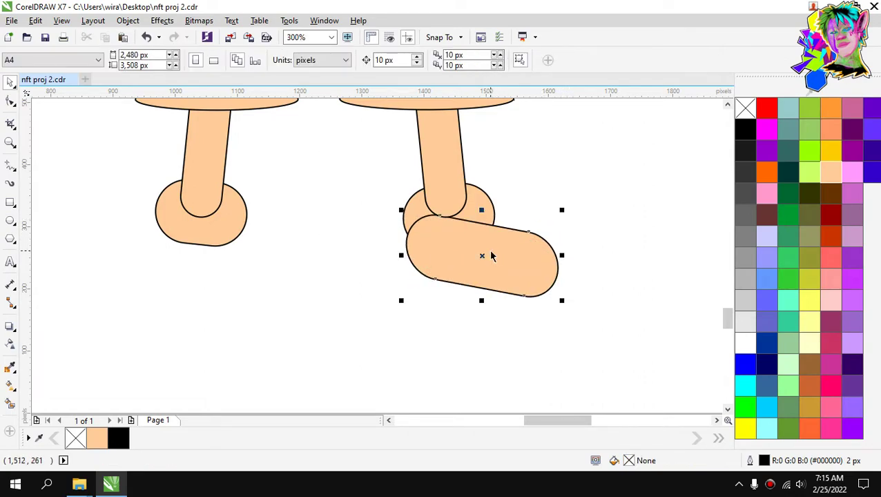
key(shift+Page_Down)
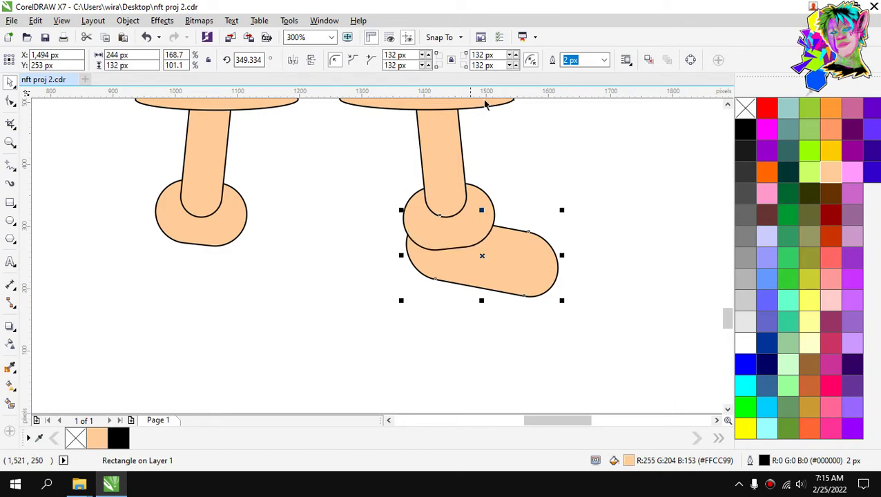
Set all corner radii of the elongated foot shape to 46 px and move it slightly up under the ankle.
drag(512, 66, 519, 31)
drag(512, 67, 511, 109)
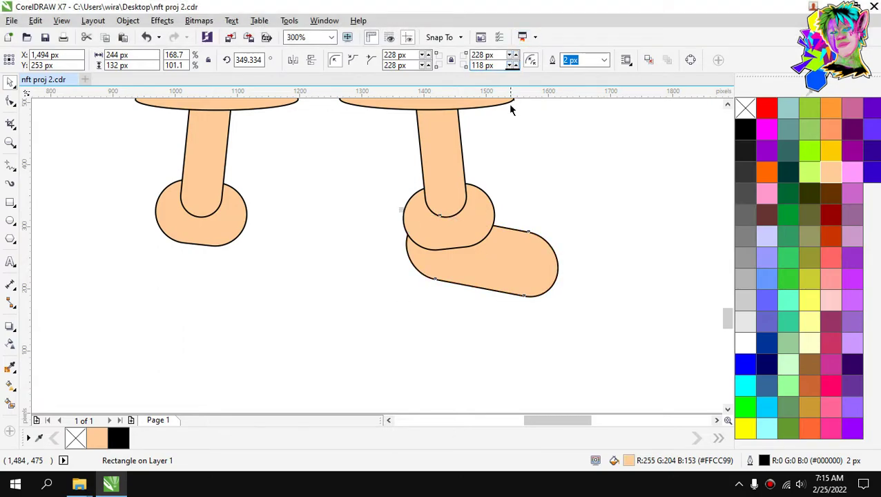
mouse_move(511, 69)
mouse_down()
mouse_move(511, 109)
mouse_move(513, 55)
mouse_up()
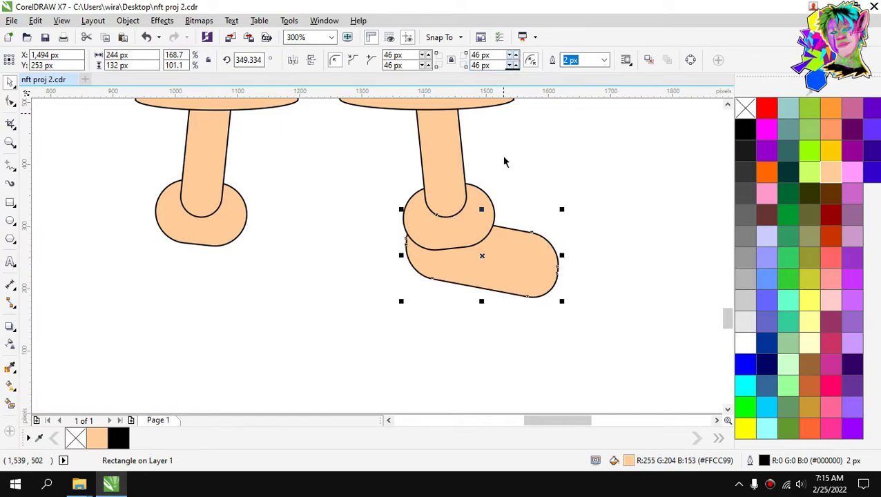
click(507, 165)
scroll(489, 235, up, 1)
click(524, 241)
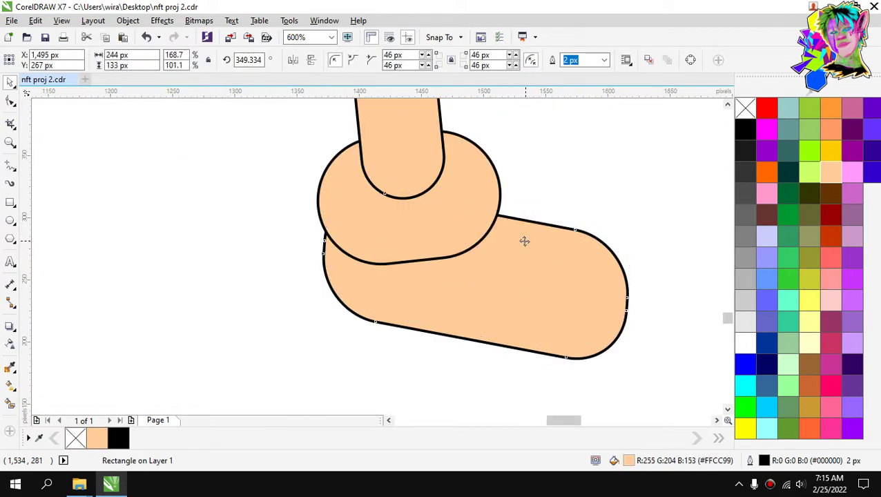
scroll(528, 208, down, 3)
click(532, 193)
scroll(531, 192, down, 4)
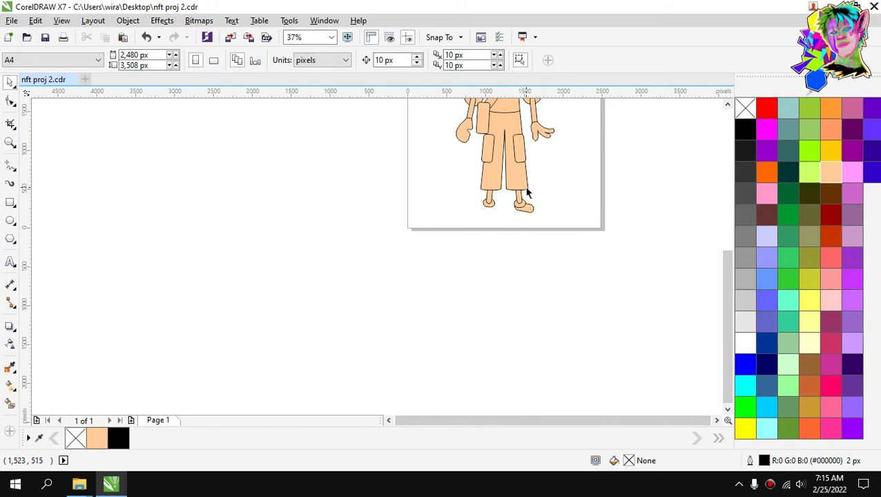
Enlarge the elongated foot shape to about 490 × 267 px and reposition it under the open-hand-side ankle.
scroll(525, 141, down, 3)
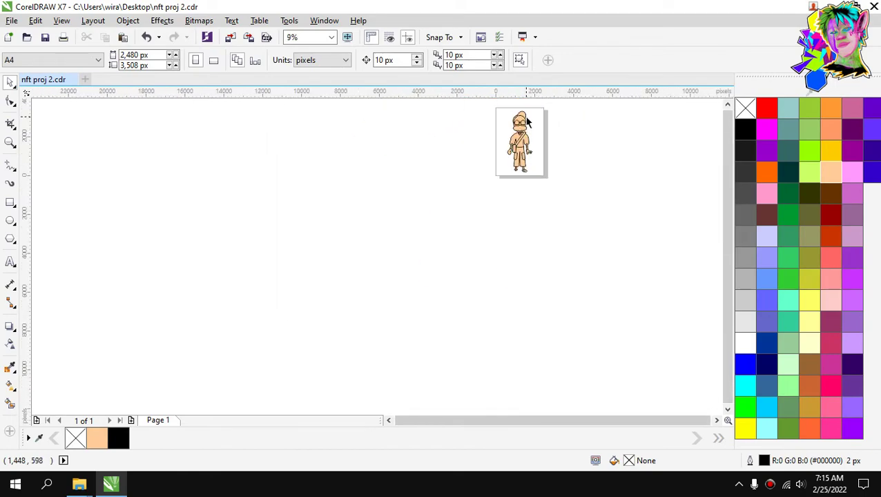
scroll(521, 159, up, 5)
scroll(509, 162, down, 2)
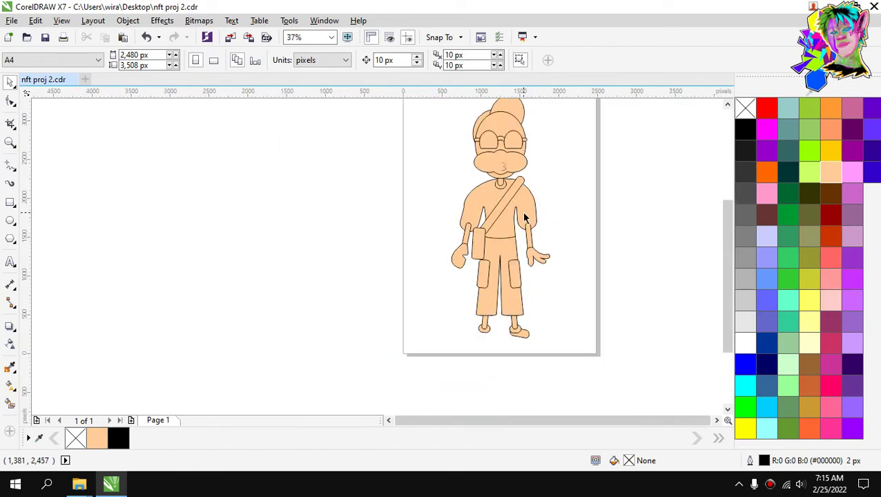
scroll(514, 257, down, 2)
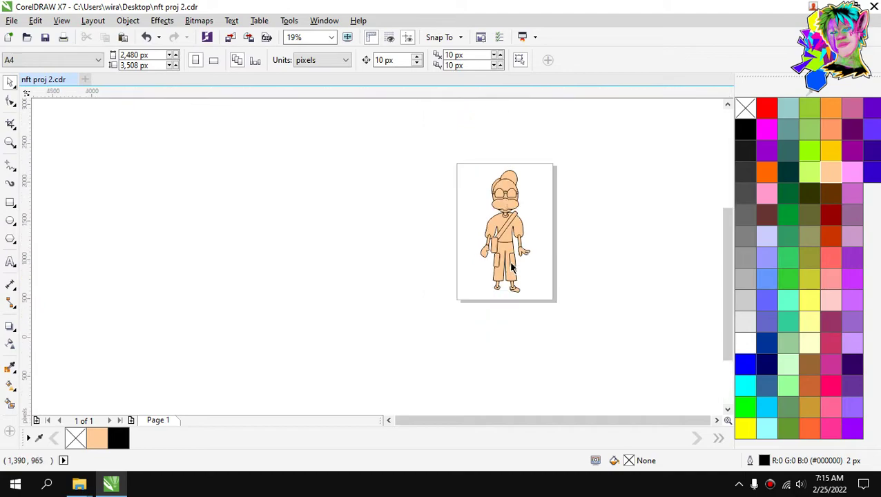
scroll(511, 271, up, 2)
scroll(513, 297, down, 1)
scroll(514, 297, up, 4)
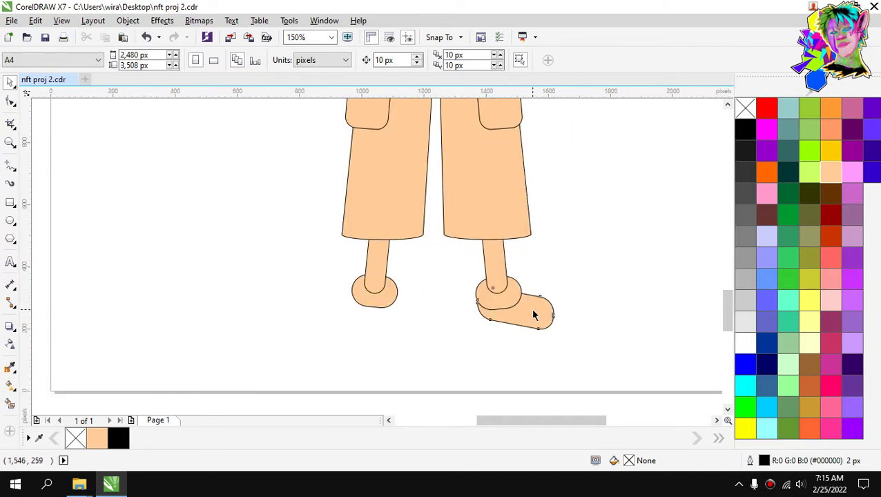
click(532, 315)
mouse_move(556, 334)
mouse_down()
mouse_move(580, 381)
mouse_move(546, 324)
mouse_up()
click(558, 278)
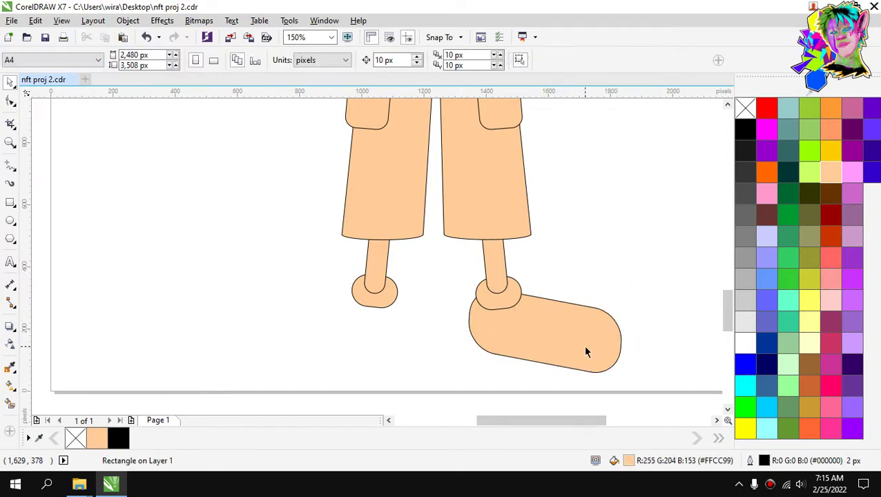
Convert the enlarged foot shape to curves.
scroll(536, 276, down, 1)
scroll(550, 303, up, 1)
scroll(562, 317, down, 1)
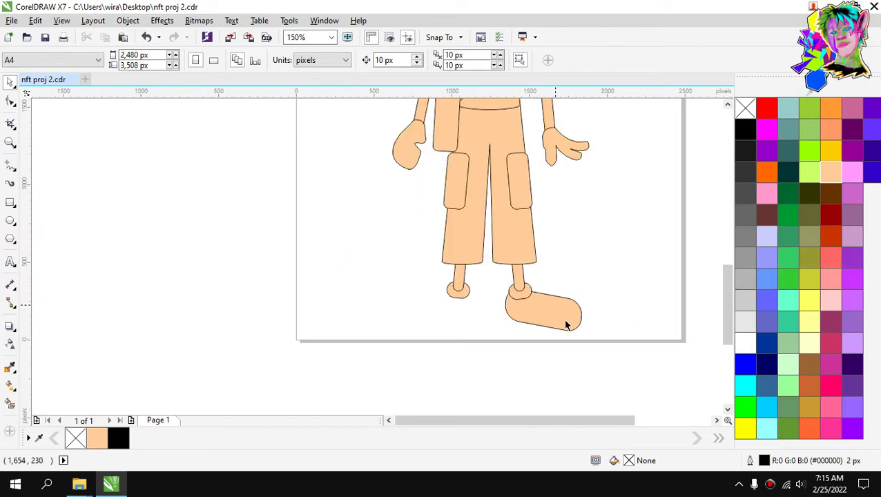
scroll(565, 325, up, 1)
double_click(566, 312)
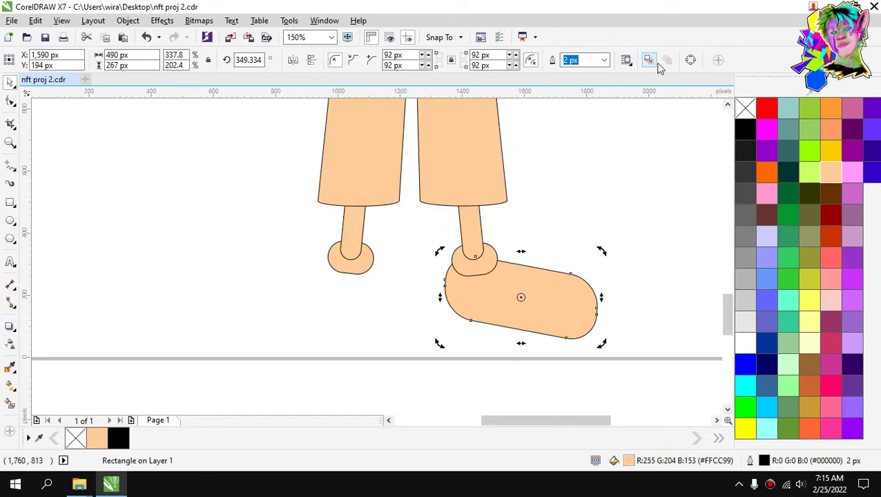
click(689, 62)
click(603, 257)
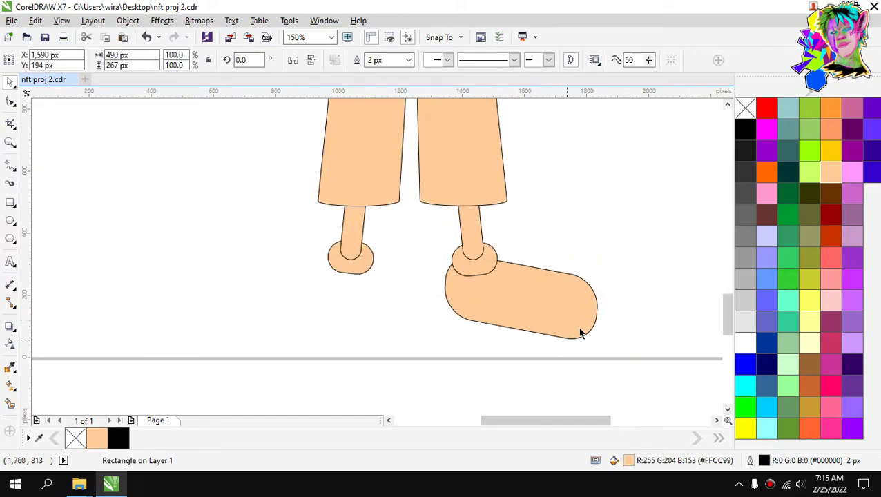
Shorten the toe end by about 70 px, add a node beside the ankle, and slope the upper edge down toward the toe.
scroll(570, 322, up, 1)
click(570, 319)
key(F10)
drag(719, 191, 506, 348)
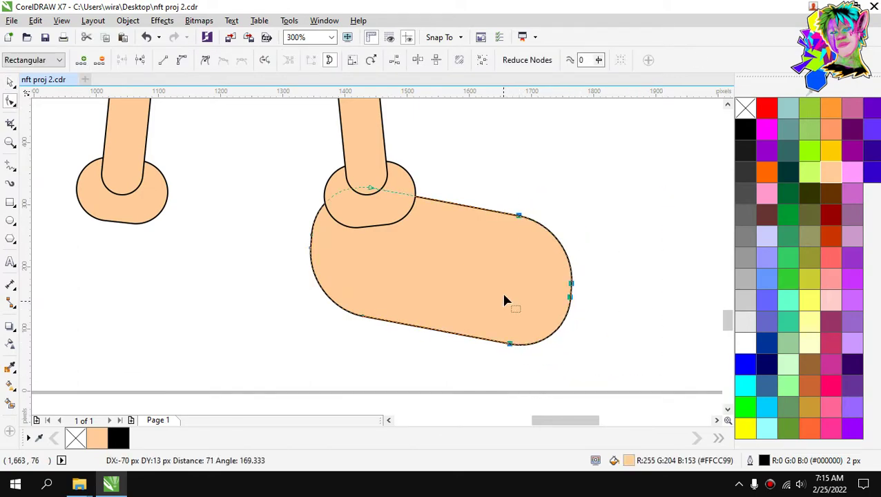
drag(518, 220, 413, 183)
double_click(415, 211)
scroll(415, 212, up, 2)
scroll(413, 182, down, 3)
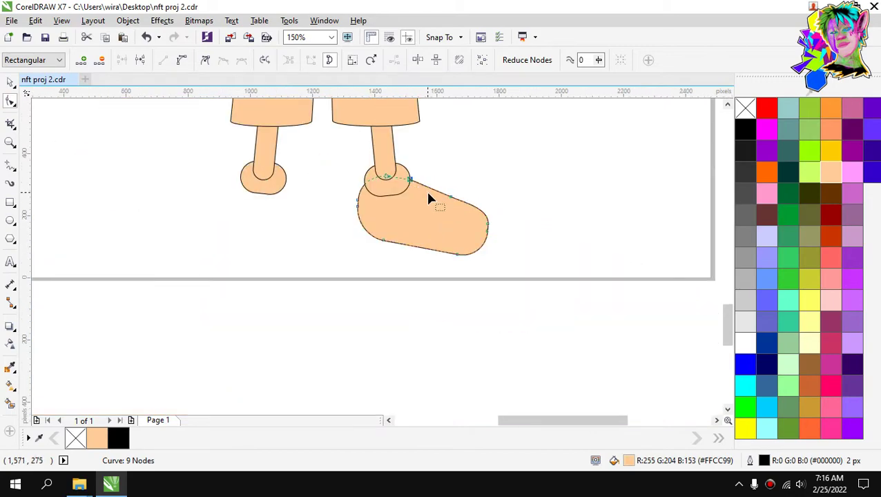
scroll(425, 199, up, 1)
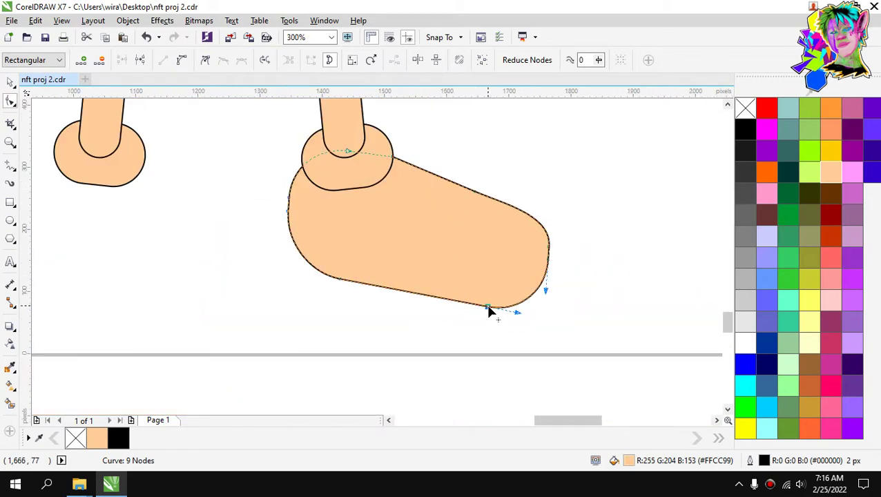
Reshape the shoe's sole by moving its toe-side bottom node toward the heel and its heel-side bottom node outward and down.
drag(488, 311, 412, 307)
drag(340, 281, 312, 295)
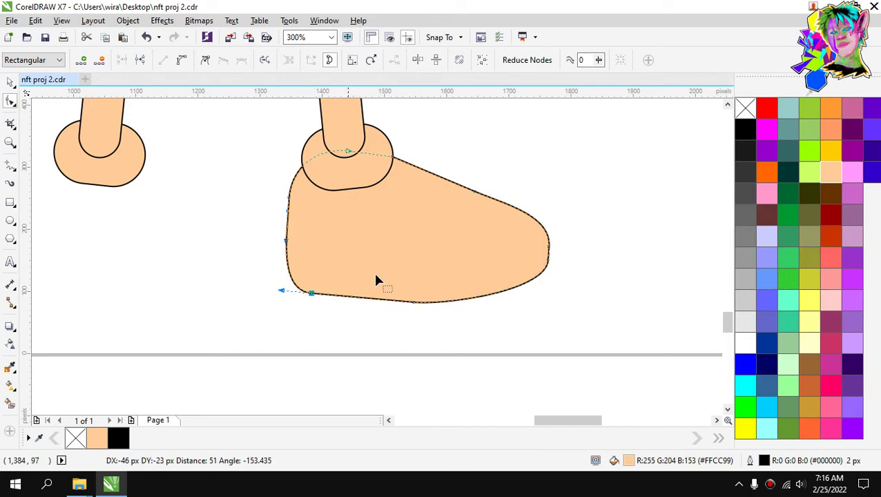
scroll(404, 264, down, 1)
scroll(394, 269, up, 1)
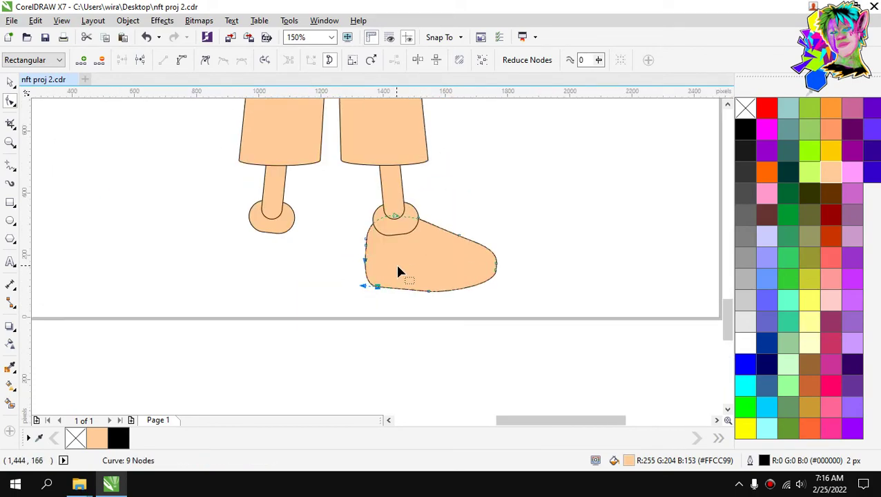
Rotate the shoe to about 339.8° and move it to fit behind the ankle.
click(8, 82)
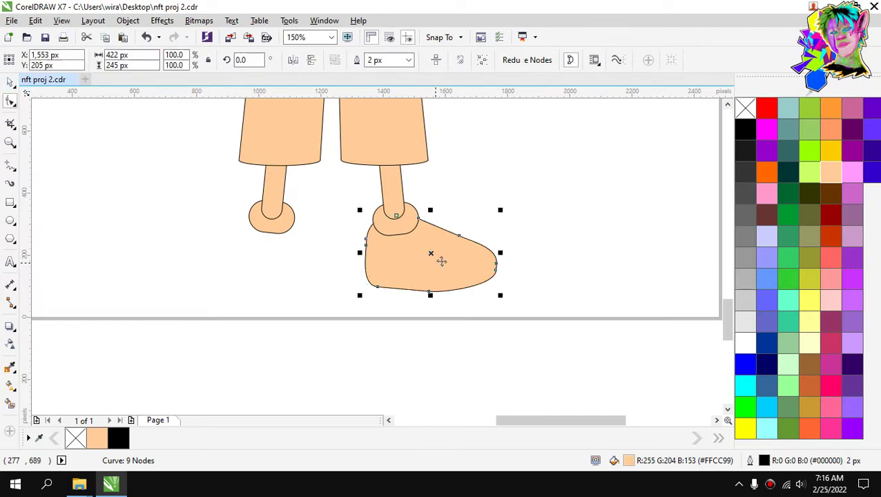
click(440, 257)
drag(501, 210, 504, 245)
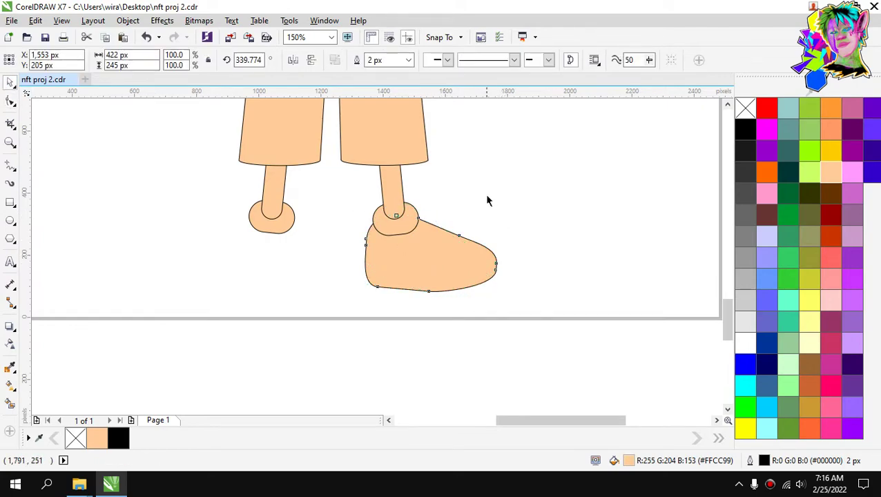
scroll(423, 222, up, 1)
mouse_move(424, 227)
mouse_down()
mouse_move(396, 227)
mouse_move(426, 240)
mouse_up()
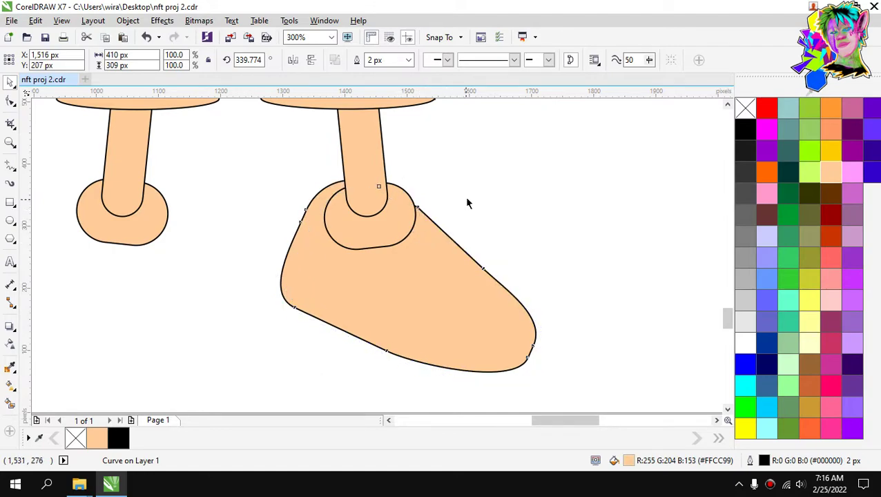
click(452, 225)
Scale the tilted shoe down slightly from its toe corner and check its proportions against the whole character.
click(454, 283)
drag(553, 385, 519, 363)
click(466, 243)
scroll(466, 243, down, 5)
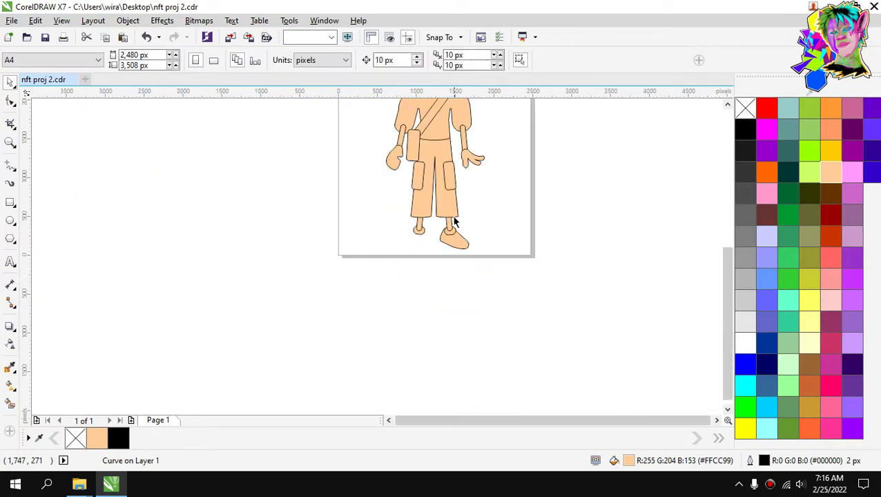
scroll(454, 190, up, 2)
scroll(453, 180, down, 2)
scroll(451, 167, up, 2)
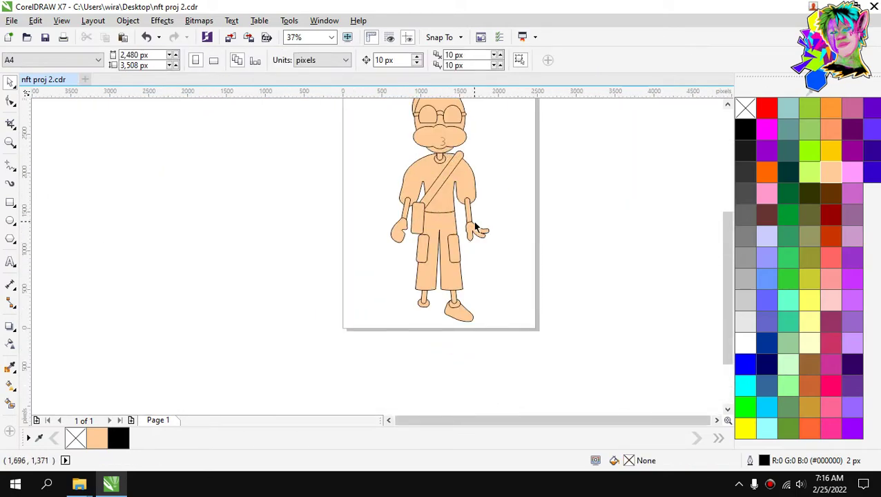
Delete the surplus nodes clustered on the outer edge of the shirt's bag-side sleeve.
scroll(473, 221, up, 2)
scroll(469, 235, down, 2)
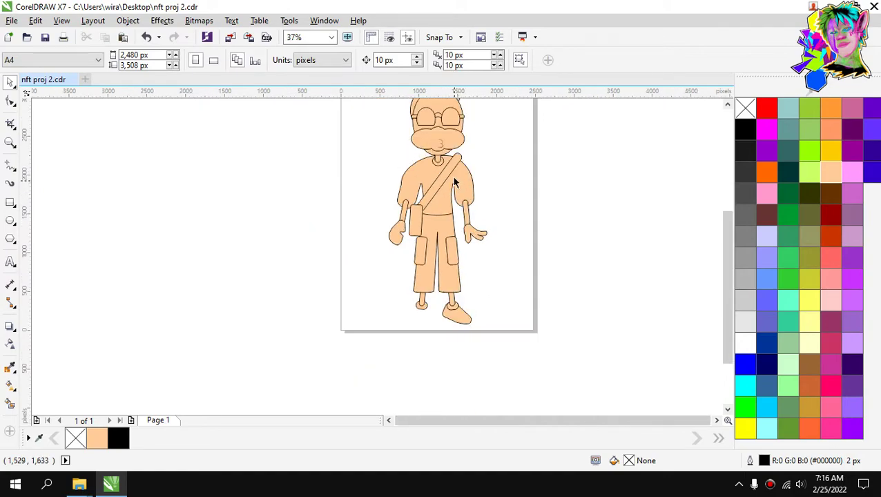
scroll(454, 181, up, 2)
click(384, 172)
key(F10)
scroll(375, 169, up, 2)
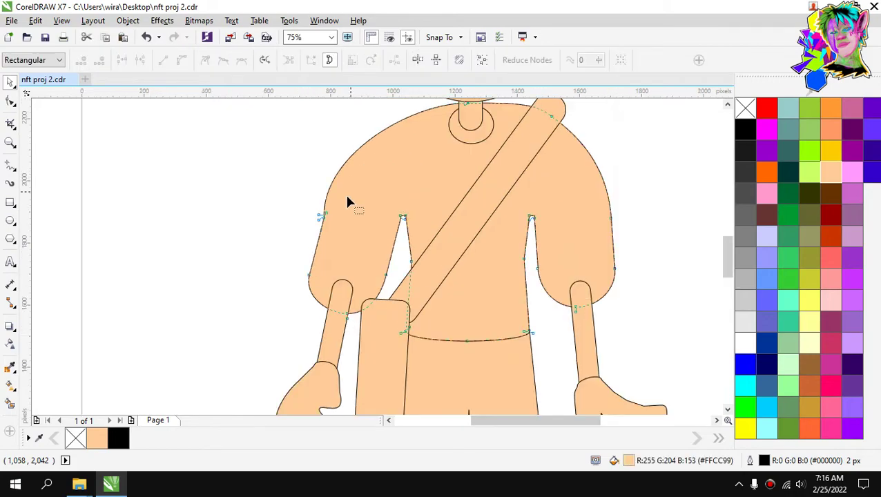
scroll(327, 218, up, 1)
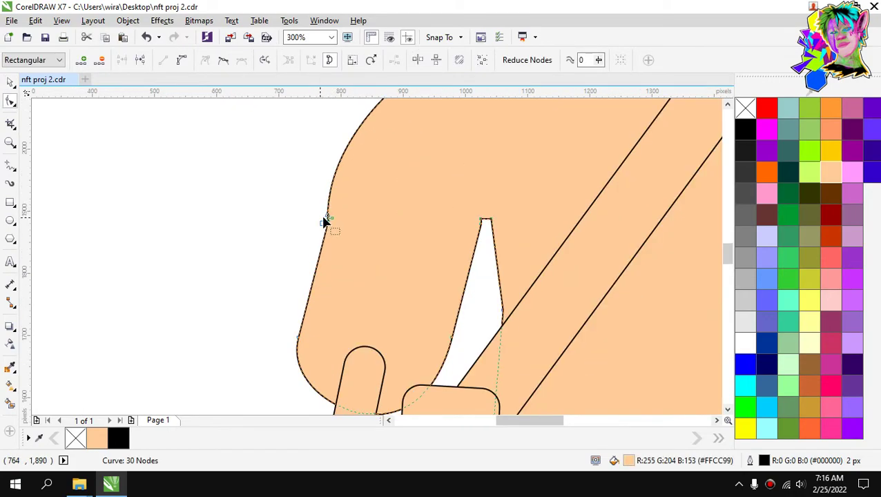
double_click(325, 216)
double_click(323, 218)
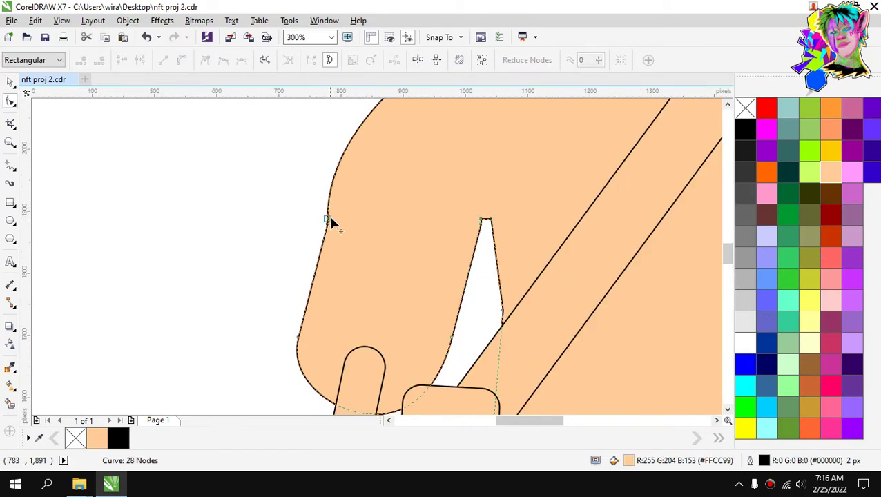
click(327, 218)
double_click(330, 221)
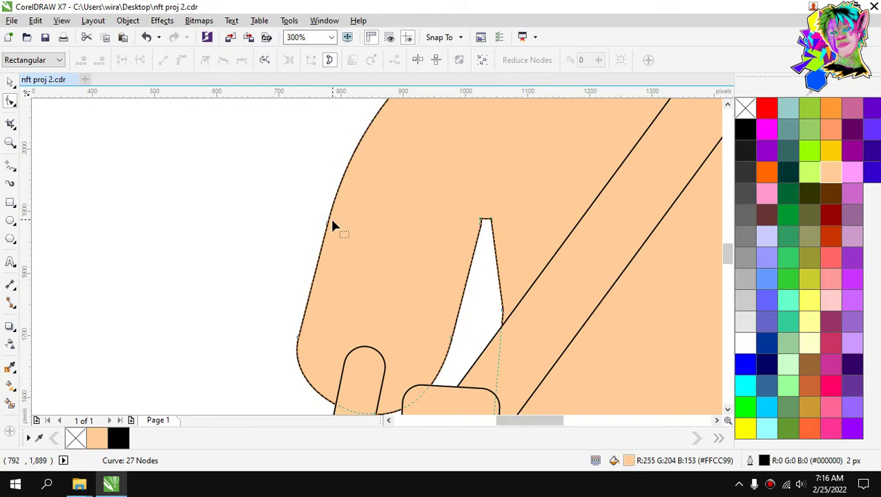
Reshape both shoulders by moving each sleeve's outer node up and inward, shifting the bag-side one about 80 px across and 161 px up.
drag(327, 224, 377, 124)
scroll(390, 184, down, 2)
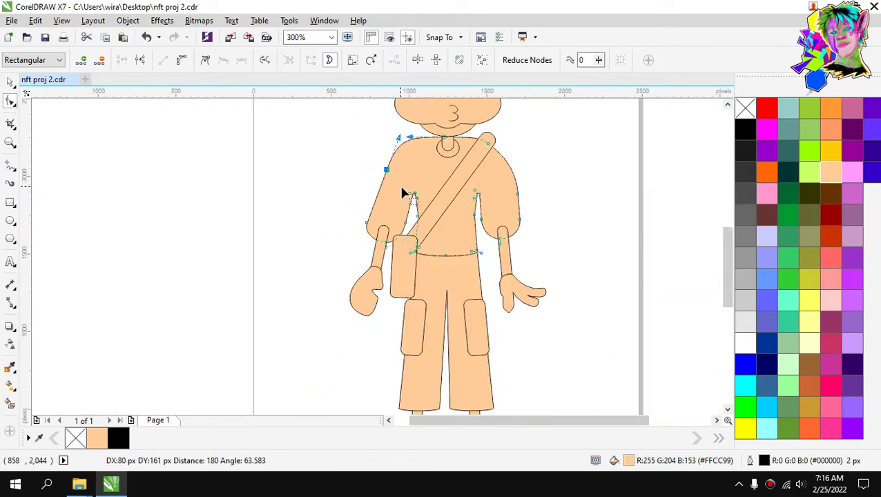
scroll(483, 173, up, 1)
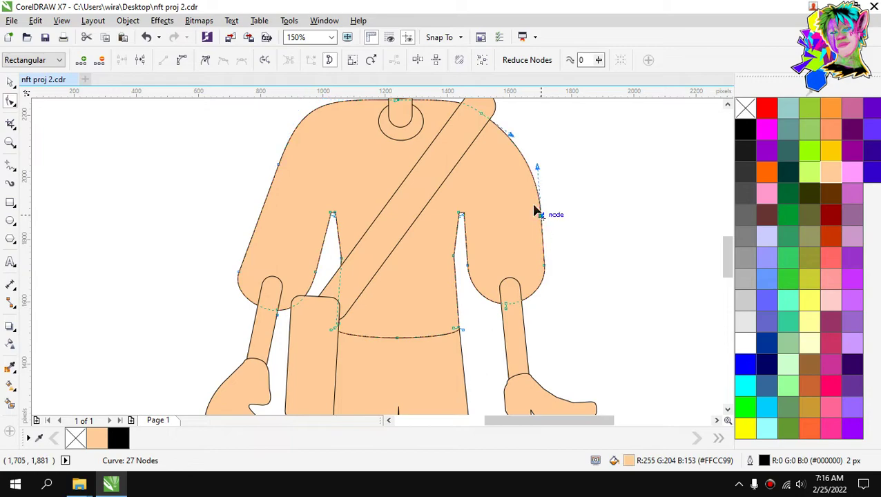
drag(535, 207, 524, 191)
scroll(519, 178, down, 1)
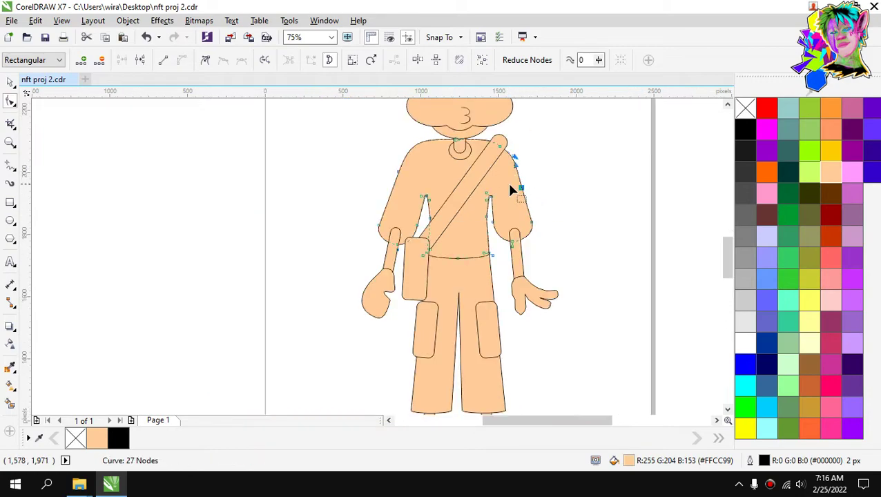
Raise the armpit point on the shirt's open-hand side and delete the surplus node beside the notch.
scroll(515, 190, up, 1)
scroll(470, 208, up, 1)
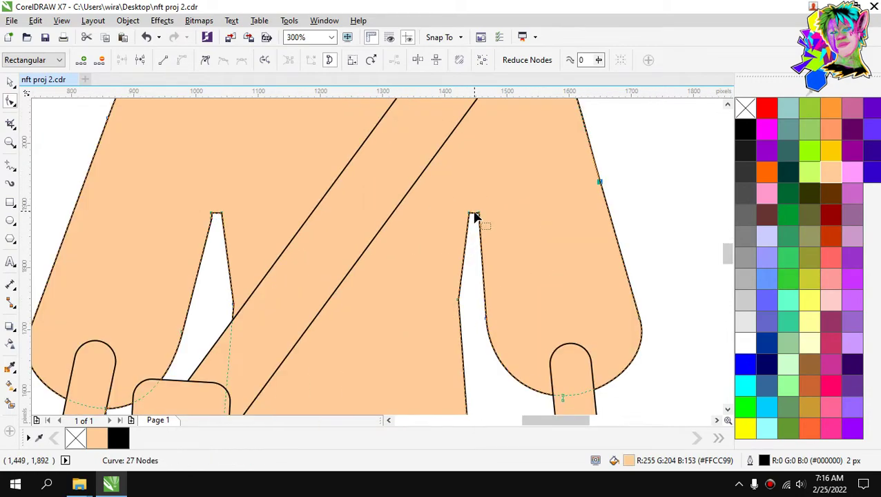
drag(470, 194, 468, 149)
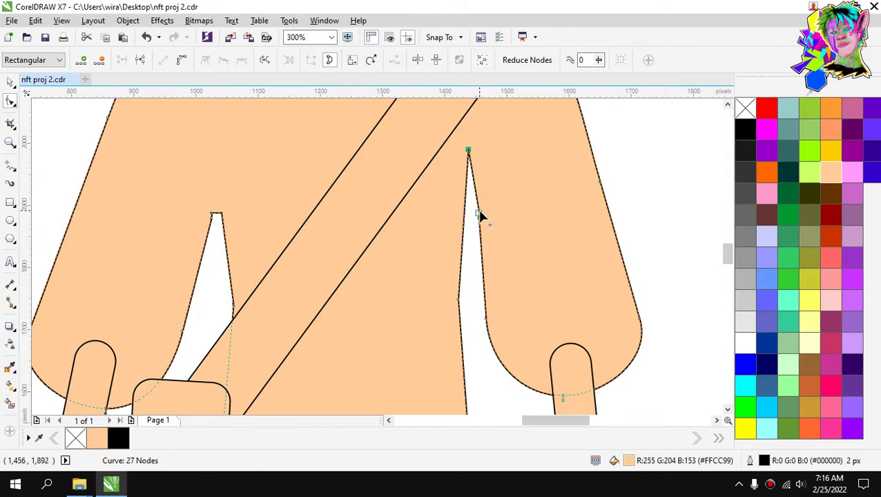
double_click(479, 204)
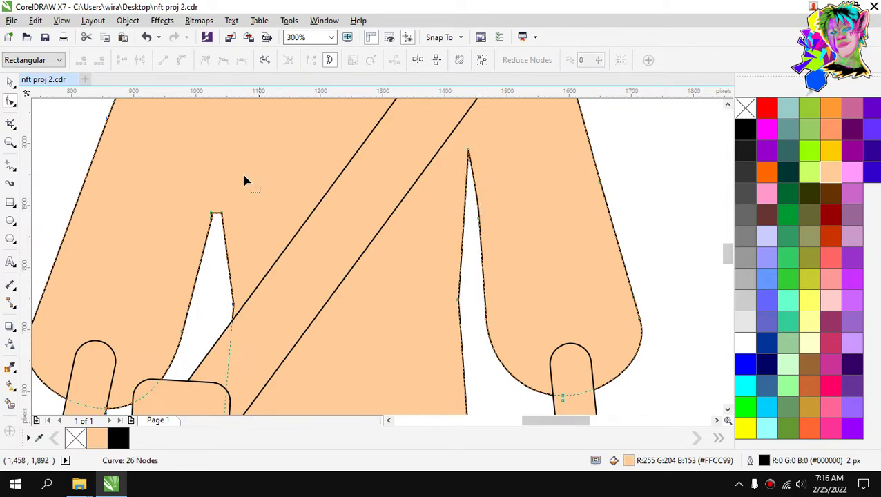
Move the bag-side armpit point up about 146 px and about 38 px toward the shirt's centre.
drag(217, 215, 246, 126)
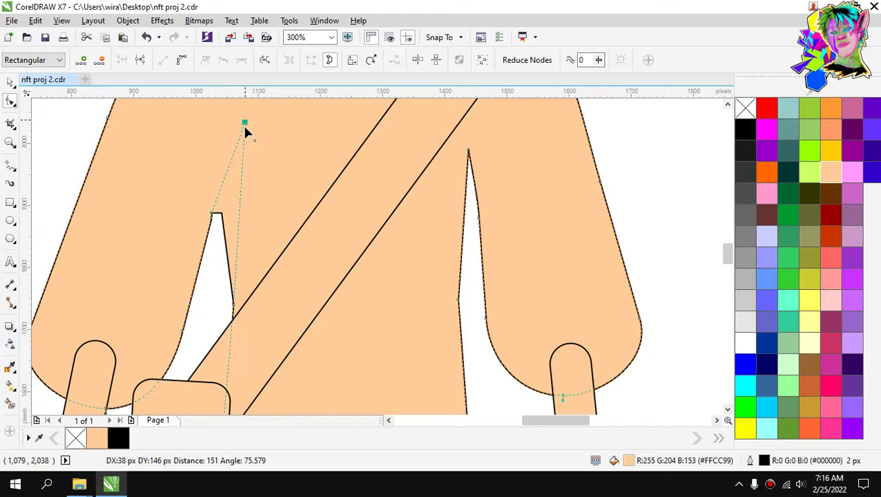
scroll(254, 197, down, 2)
scroll(256, 199, down, 3)
scroll(246, 200, up, 5)
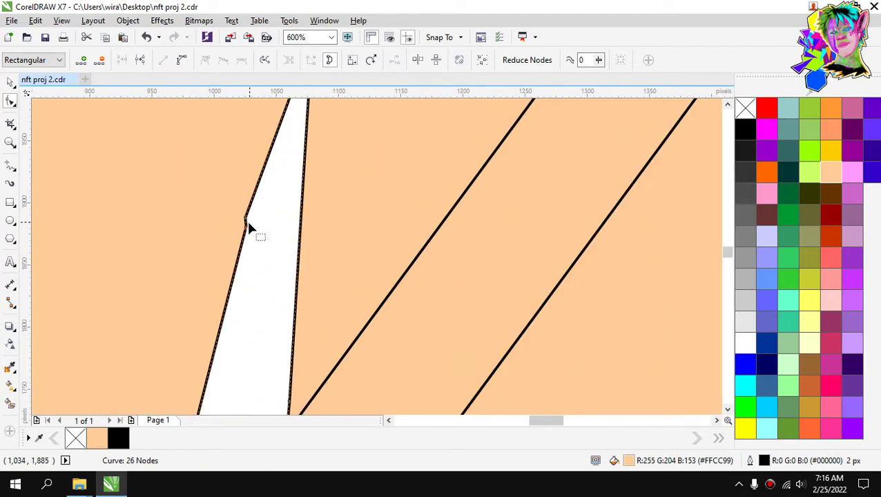
Delete the surplus node on the bag-side sleeve's inner edge and adjust the curve handle of the remaining node.
double_click(246, 224)
click(246, 217)
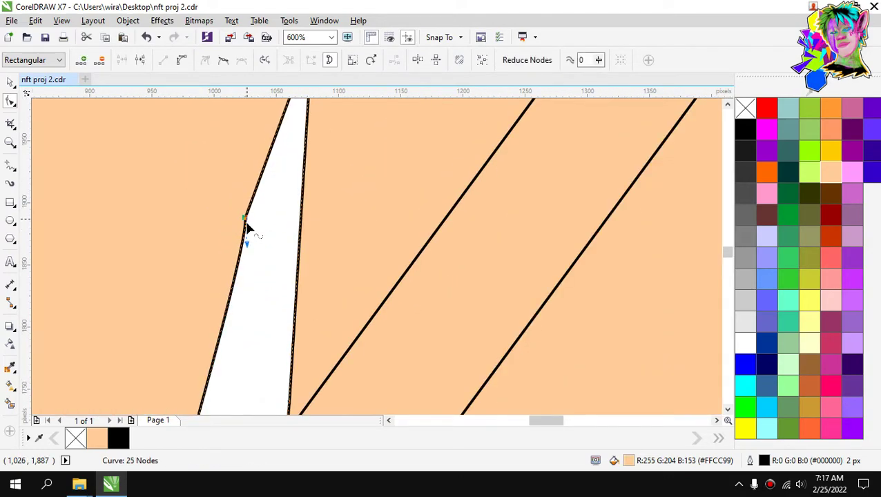
mouse_move(246, 239)
mouse_down()
mouse_move(232, 265)
mouse_move(253, 224)
mouse_up()
click(245, 219)
scroll(324, 222, down, 4)
scroll(328, 202, up, 3)
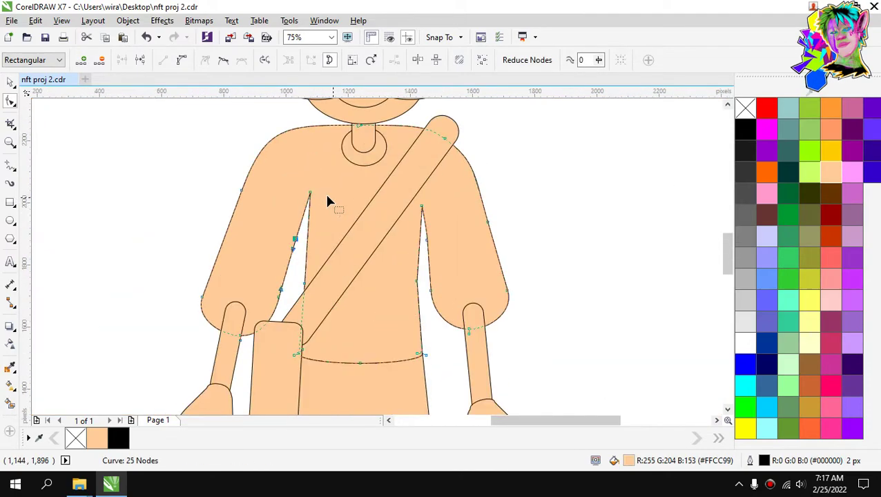
Shift the bag-side armpit point about 21 px toward the sleeve and 13 px down, and deselect the finished shirt.
drag(294, 194, 281, 198)
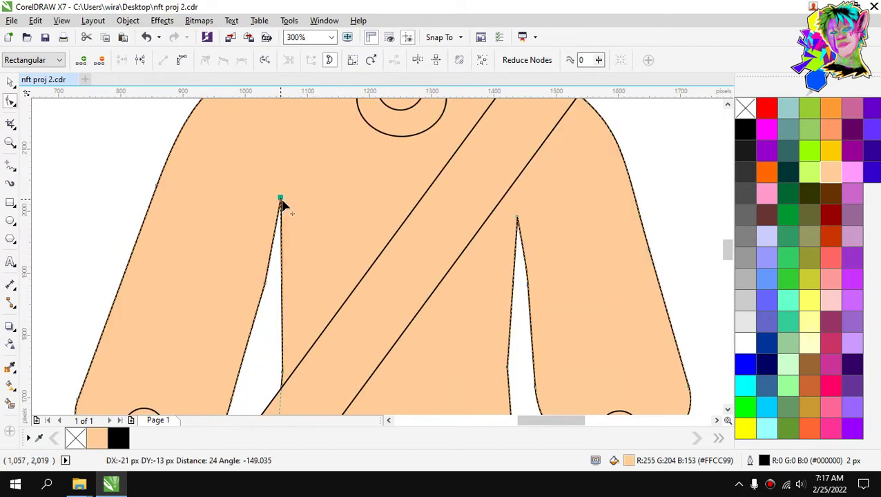
click(11, 81)
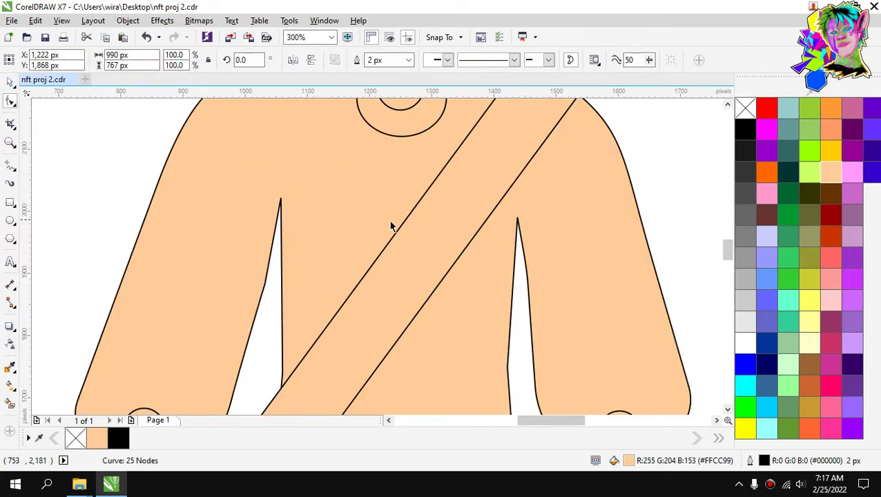
scroll(391, 225, down, 4)
click(409, 281)
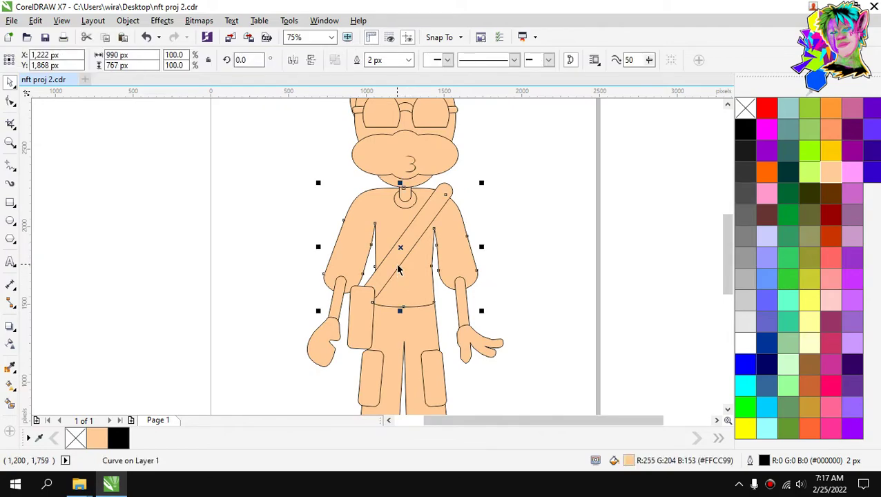
click(486, 223)
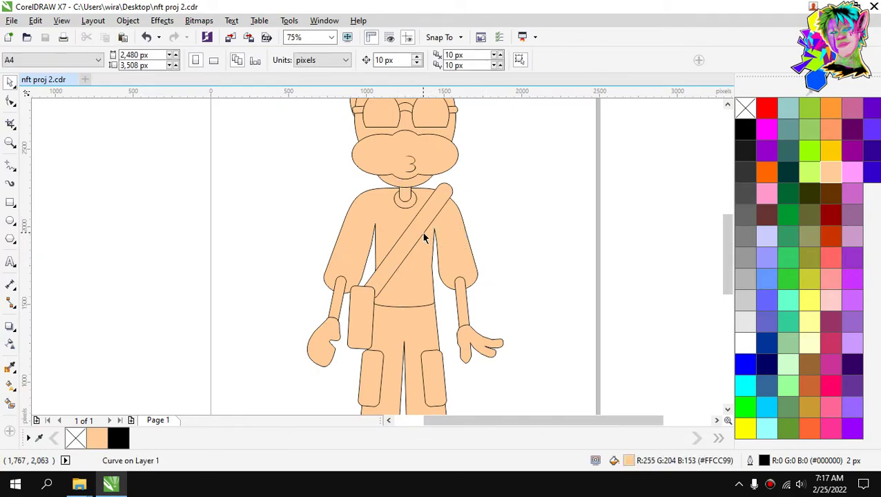
scroll(409, 220, down, 2)
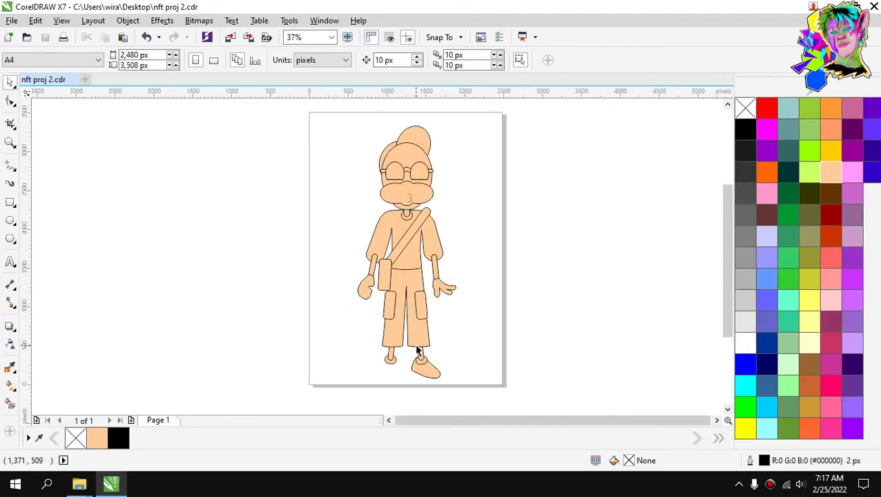
Delete the shoeless lower leg and its rounded ankle.
scroll(416, 351, up, 2)
click(309, 274)
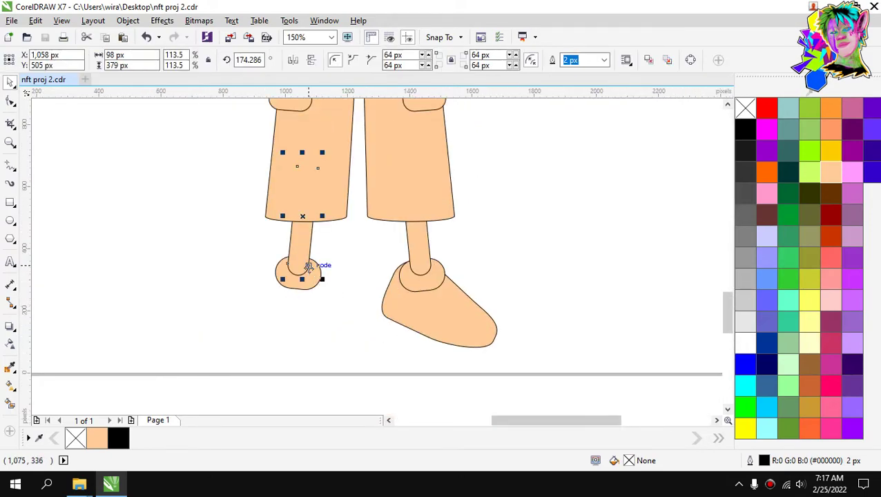
key(Delete)
click(322, 272)
key(Delete)
scroll(450, 221, down, 2)
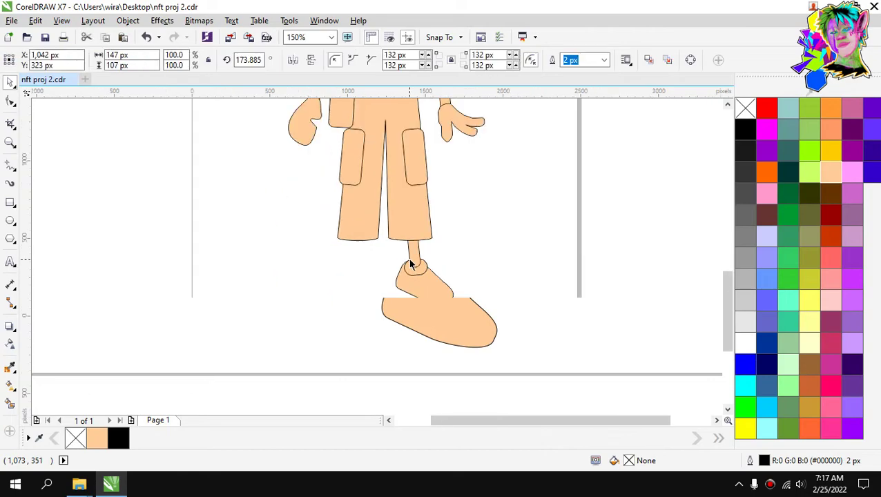
Group the remaining lower leg, ankle and shoe, and place a duplicate under the other trouser leg.
drag(492, 192, 359, 314)
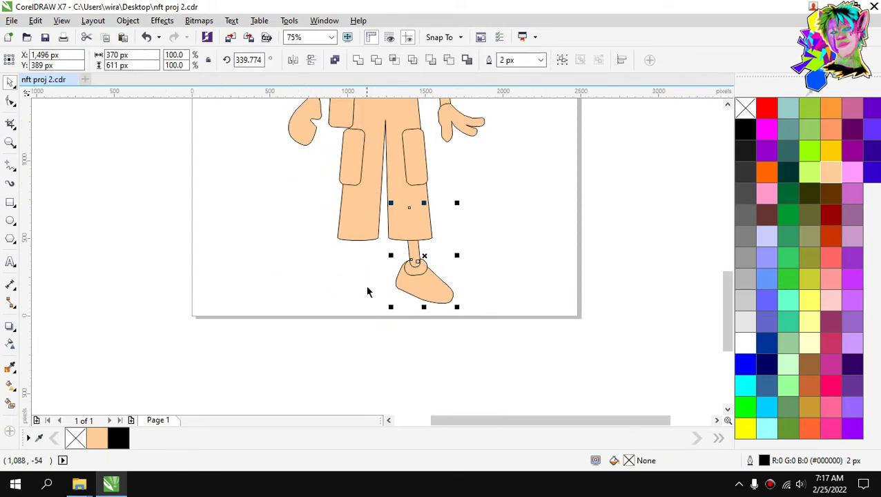
key(ctrl+g)
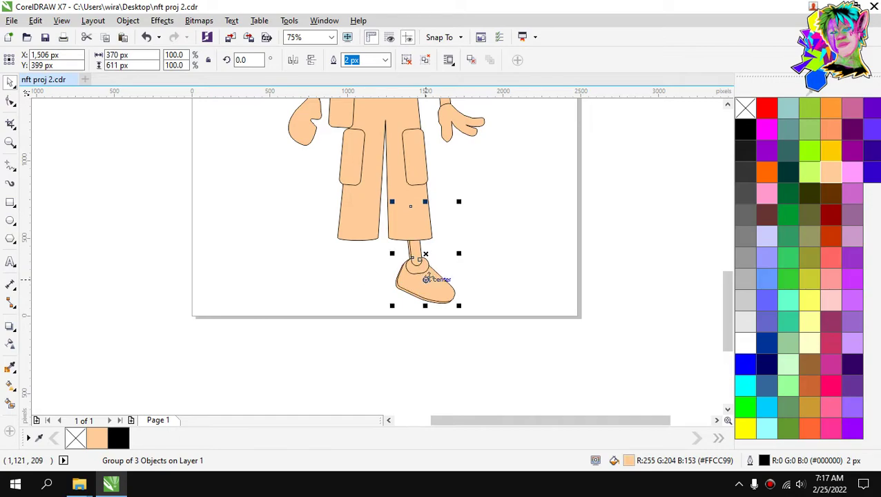
drag(422, 285, 343, 285)
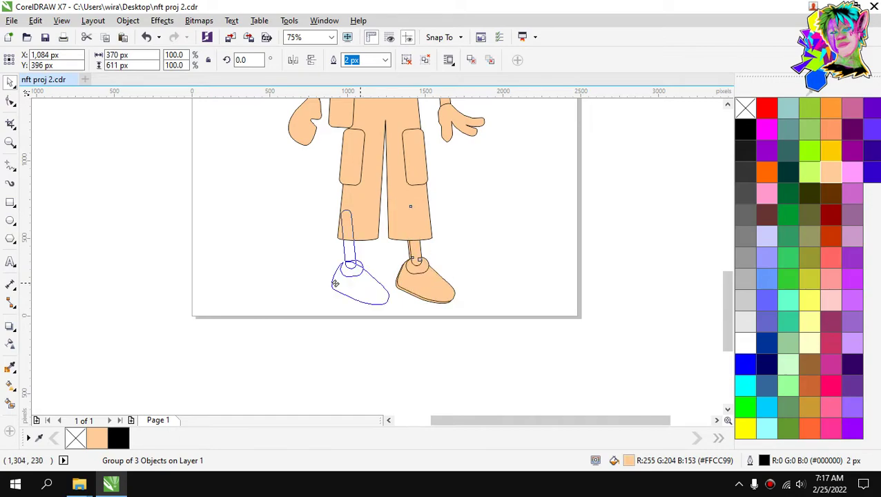
Mirror the duplicated leg horizontally and fine-tune its position under the bag-side trouser leg.
click(293, 60)
scroll(351, 262, up, 2)
drag(352, 277, 350, 271)
scroll(450, 231, down, 2)
click(441, 232)
scroll(434, 147, down, 2)
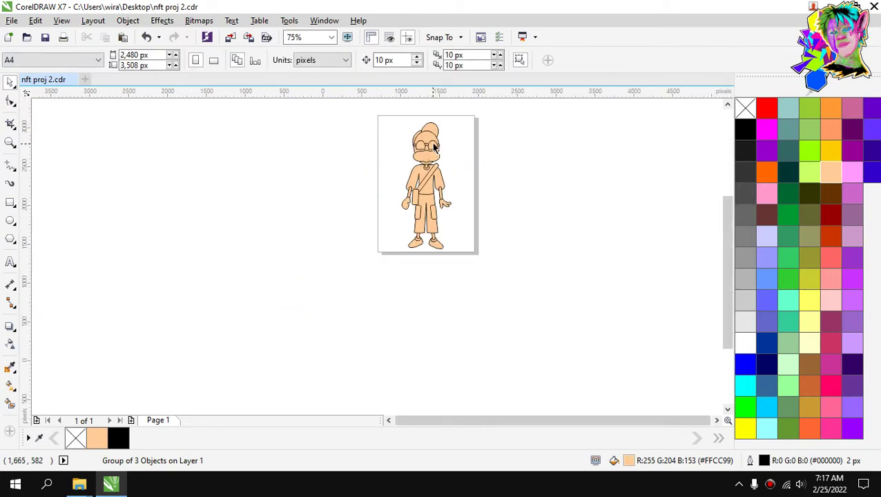
Examine the whole character's proportions and the details of the head, glasses and muzzle.
scroll(433, 146, up, 2)
scroll(407, 178, down, 2)
scroll(409, 209, down, 2)
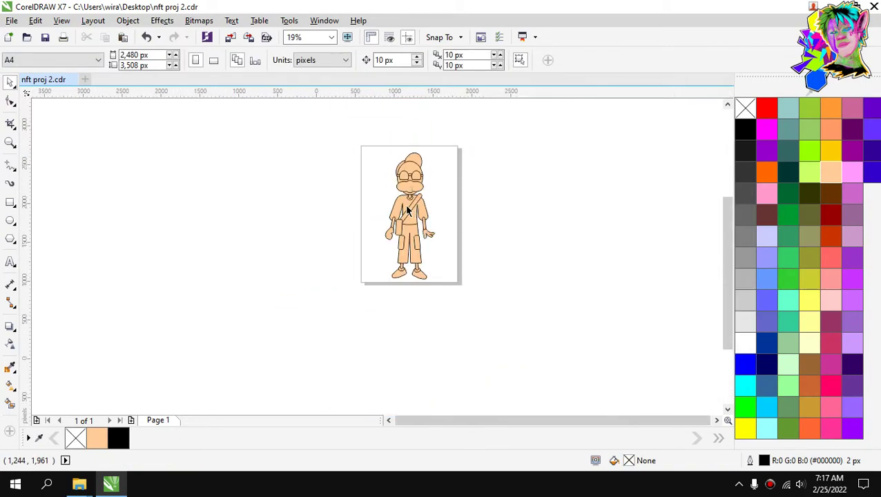
scroll(408, 200, up, 2)
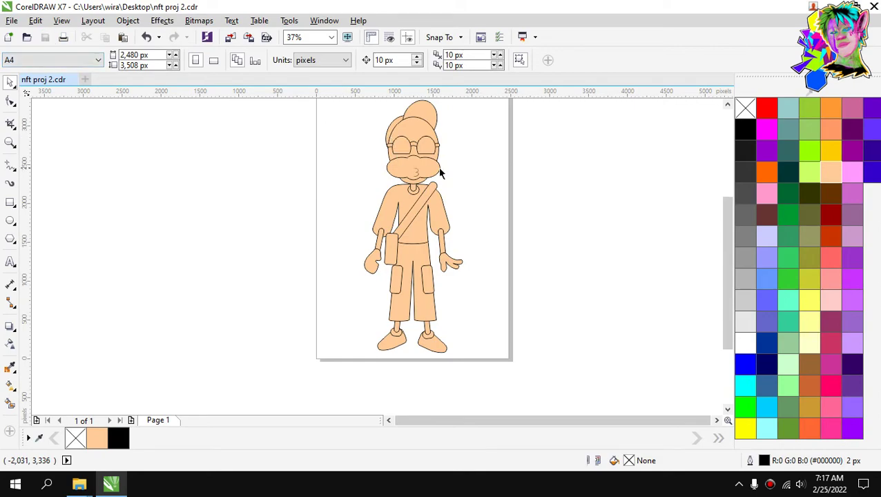
scroll(419, 225, down, 2)
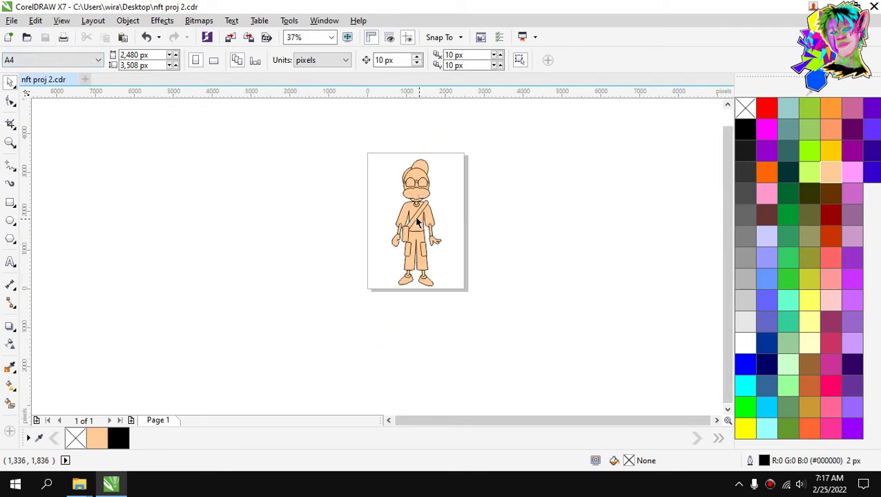
scroll(415, 218, up, 2)
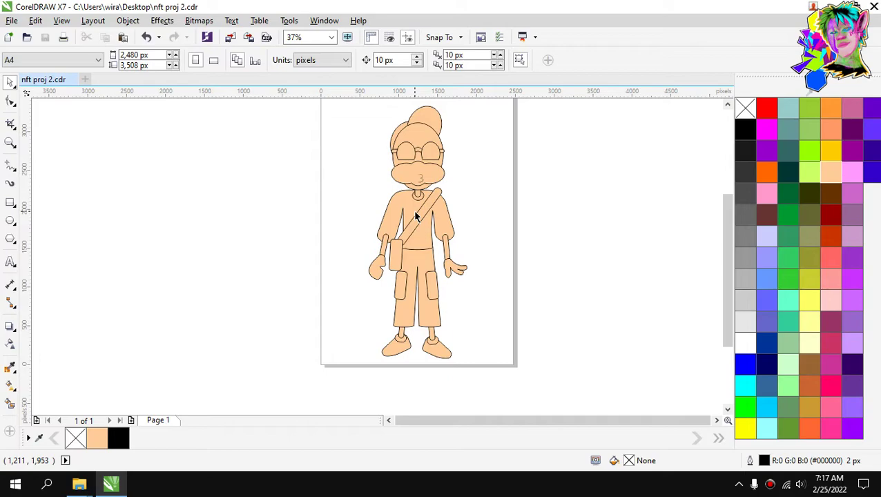
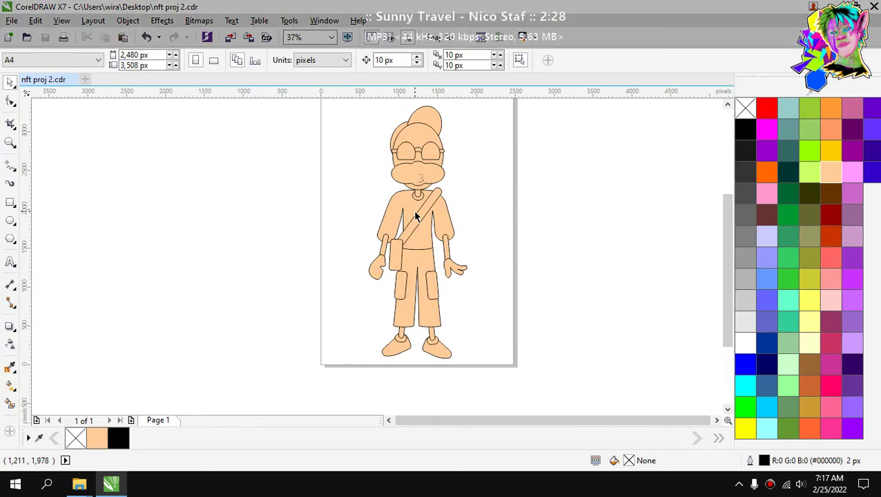
scroll(428, 143, up, 2)
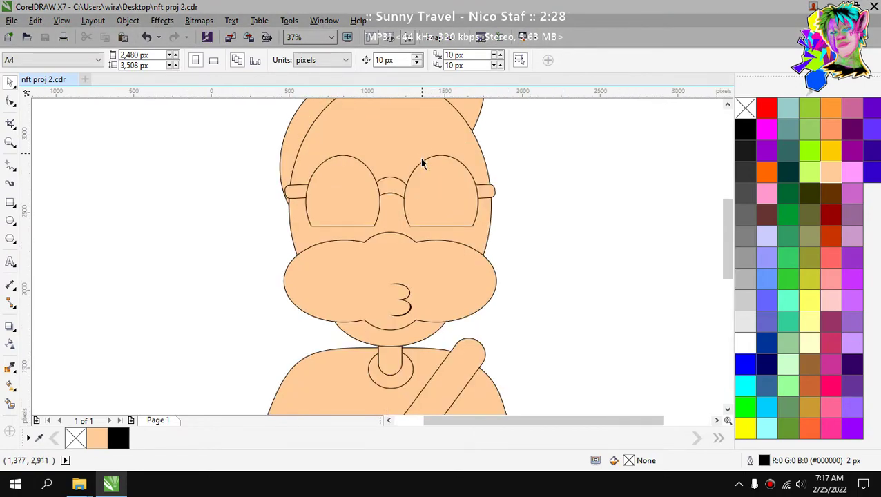
scroll(423, 163, down, 4)
scroll(419, 132, up, 2)
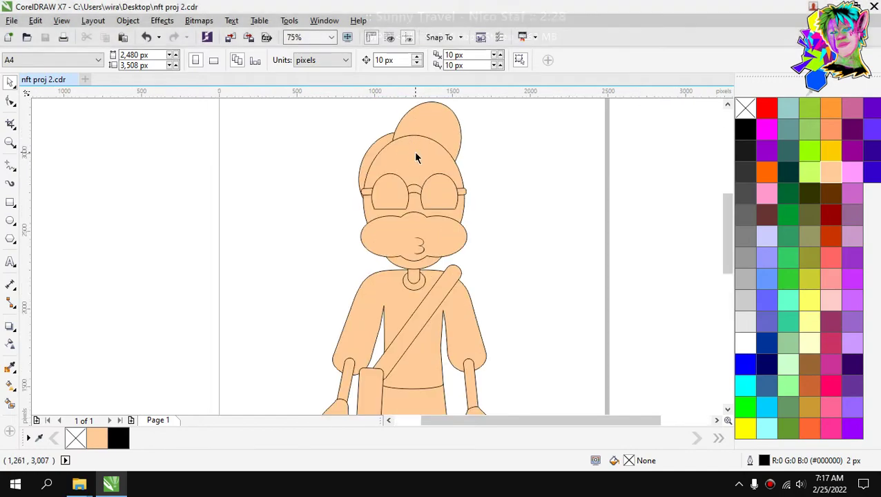
scroll(415, 154, down, 3)
scroll(416, 152, up, 3)
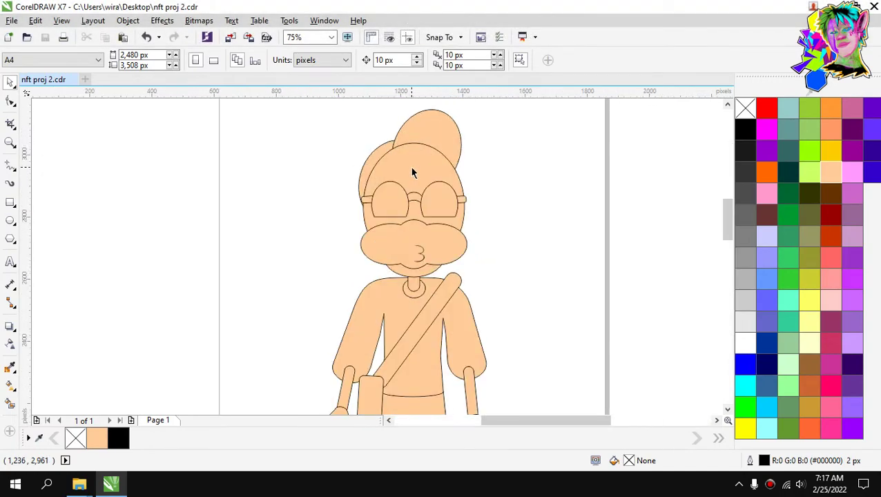
scroll(417, 173, up, 2)
scroll(463, 265, up, 2)
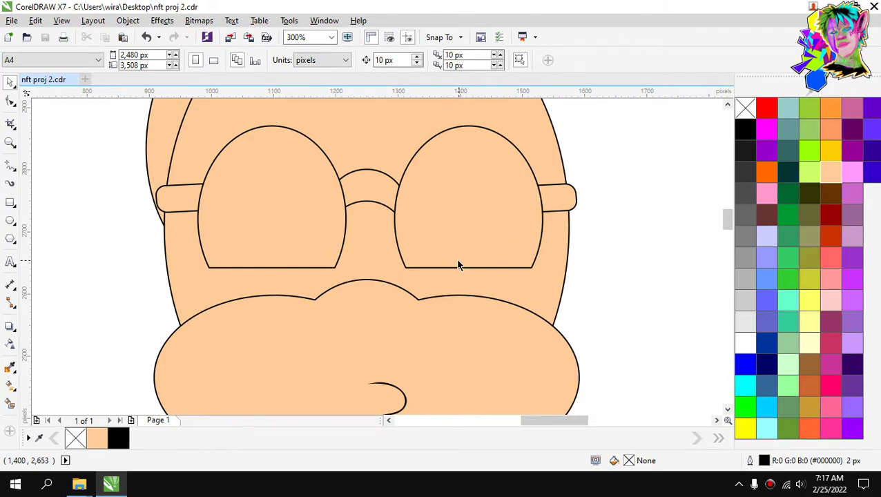
Draw a wide ellipse on the forehead above the glasses, enlarge it and centre it on the head.
scroll(429, 167, down, 2)
scroll(425, 147, up, 2)
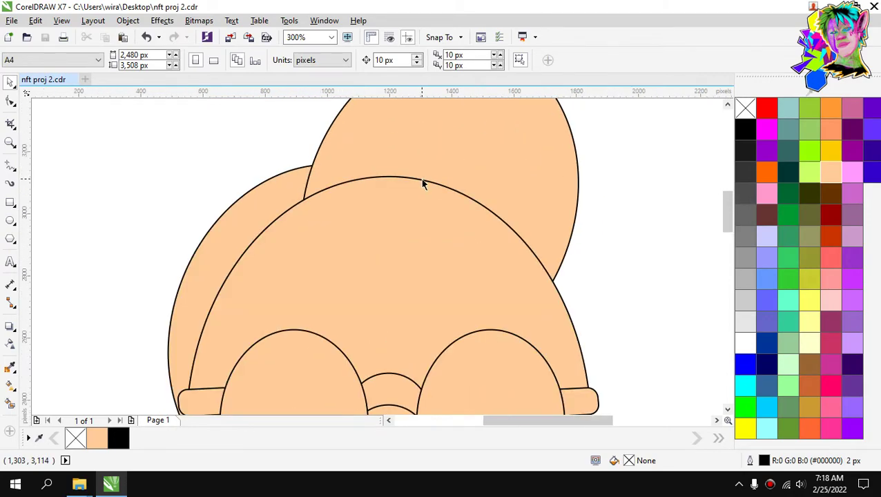
scroll(420, 200, down, 2)
scroll(417, 215, up, 2)
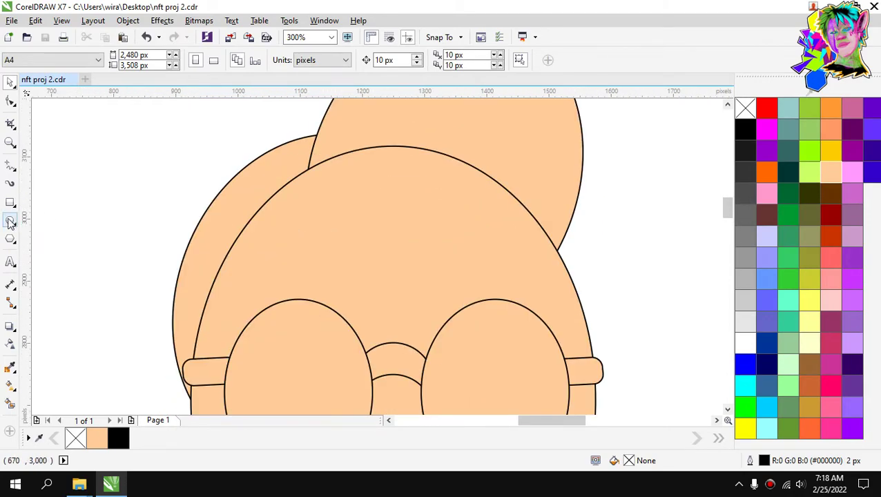
drag(301, 194, 508, 286)
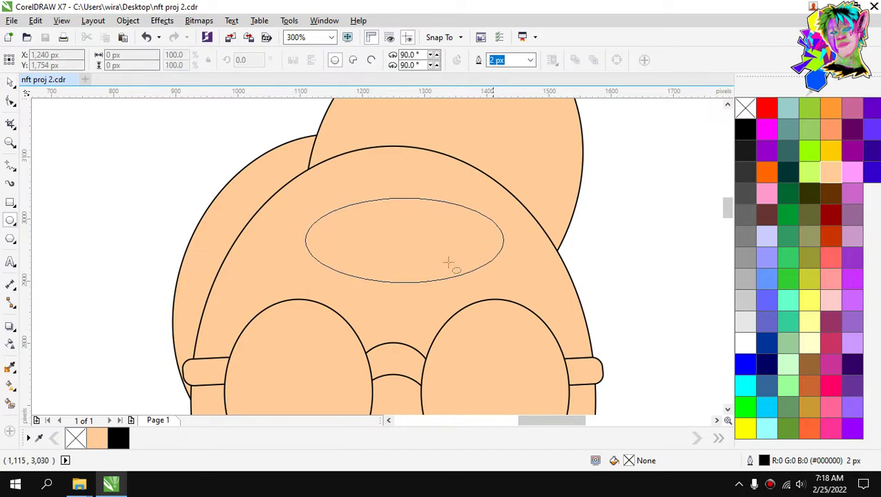
click(10, 81)
drag(390, 220, 366, 198)
drag(483, 266, 506, 284)
drag(458, 226, 415, 232)
Duplicate the forehead ellipse, enlarge the copy to about 509 by 216 px and overlap it slightly lower on the original.
key(ctrl+d)
drag(499, 305, 577, 338)
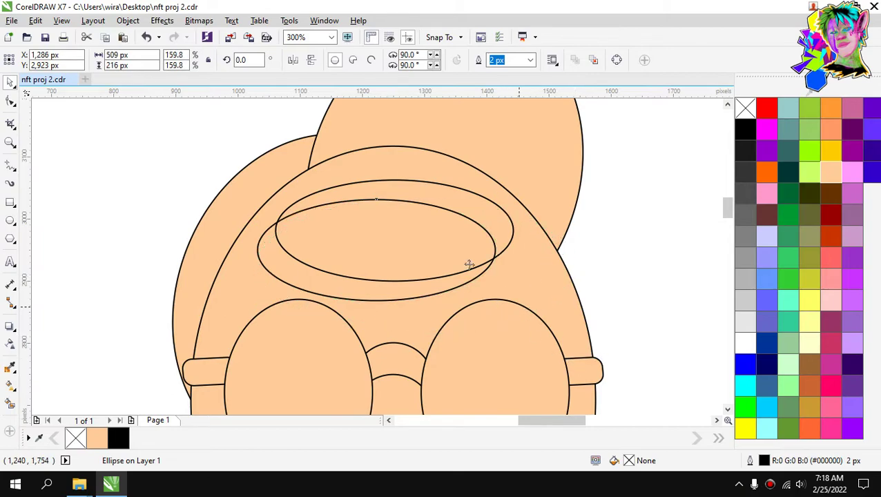
drag(435, 222, 429, 193)
Trim the smaller forehead ellipse with the larger one and delete the larger ellipse, leaving a thin crescent.
click(376, 61)
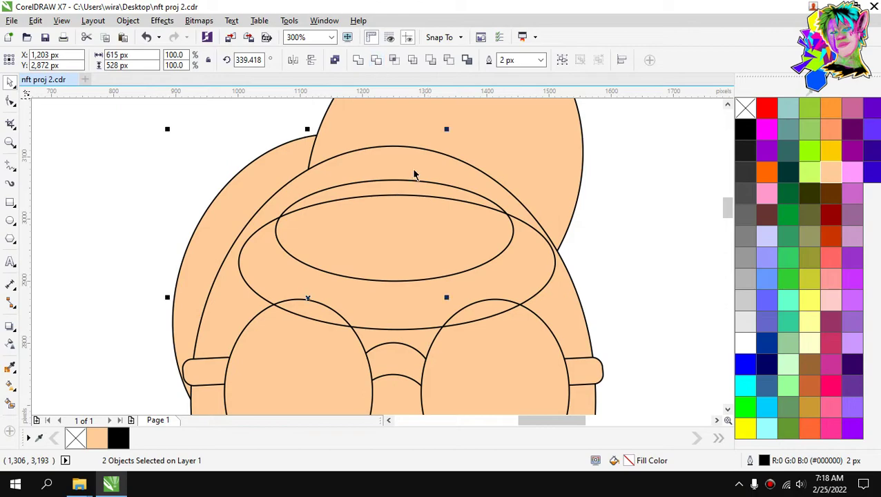
click(431, 234)
click(491, 239)
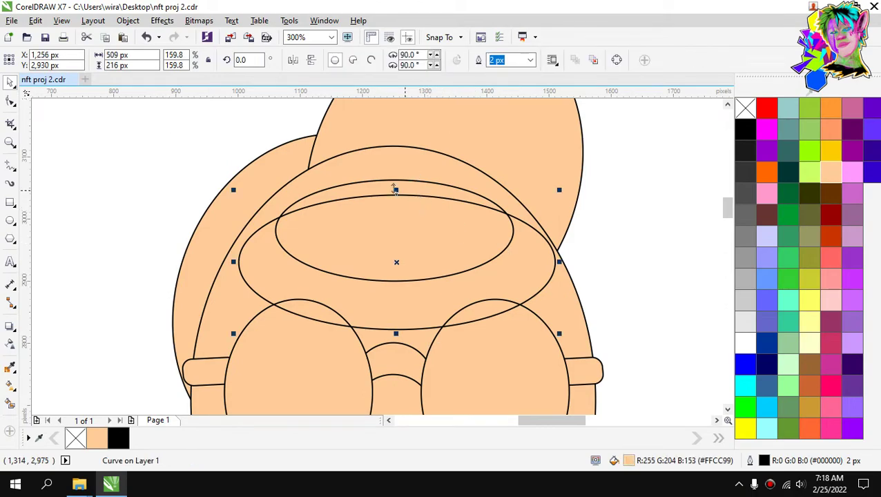
click(359, 192)
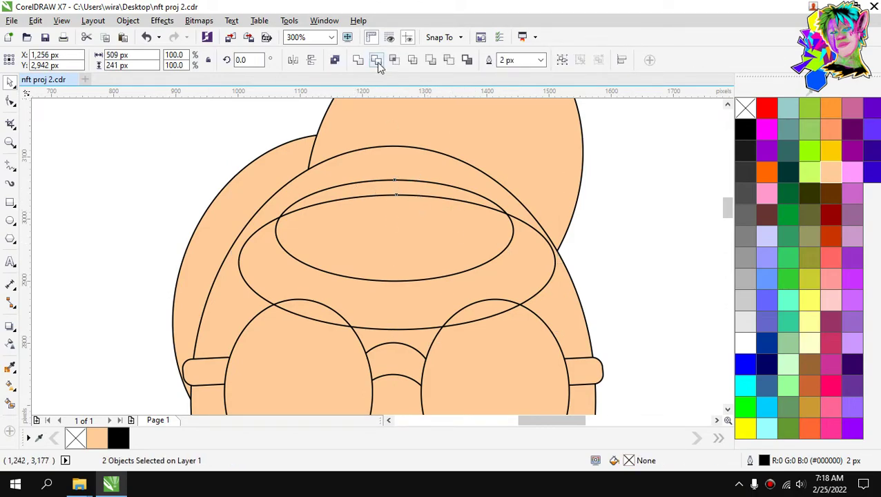
click(378, 60)
click(535, 252)
click(528, 244)
key(Delete)
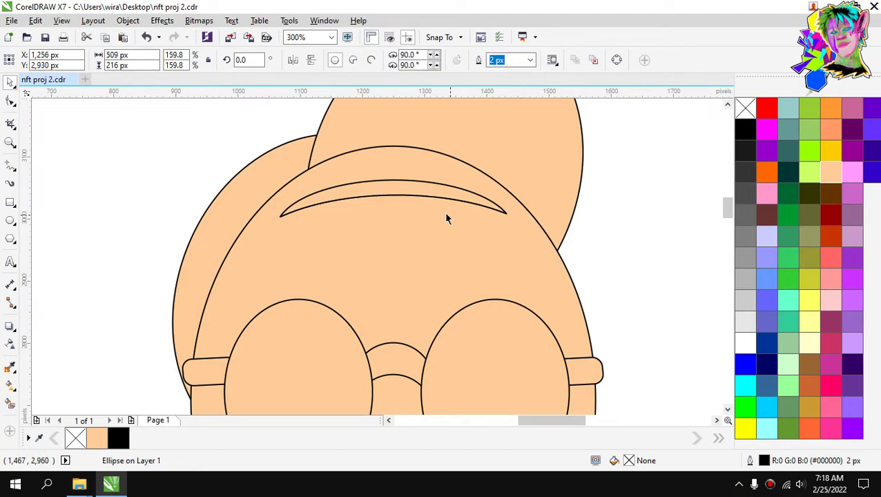
Flatten the forehead crescent to about 45 px high and rotate it slightly clockwise to about 354.9°.
click(421, 188)
scroll(421, 185, up, 2)
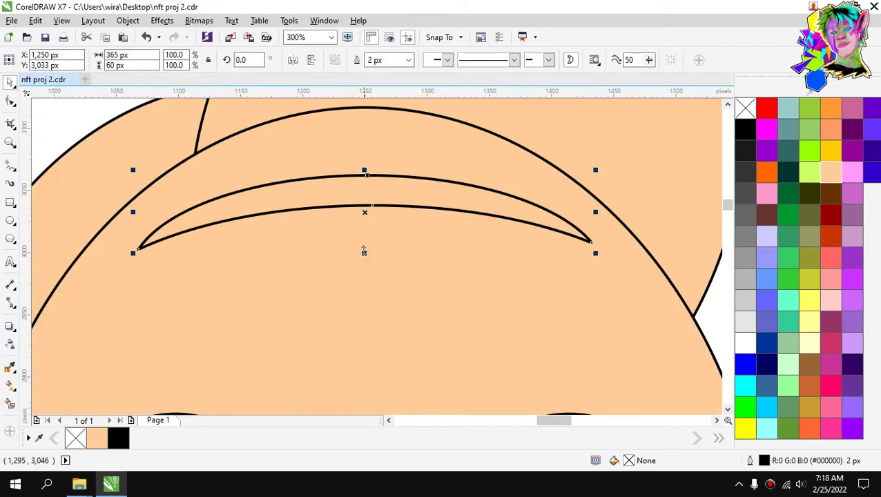
drag(364, 251, 368, 235)
click(491, 200)
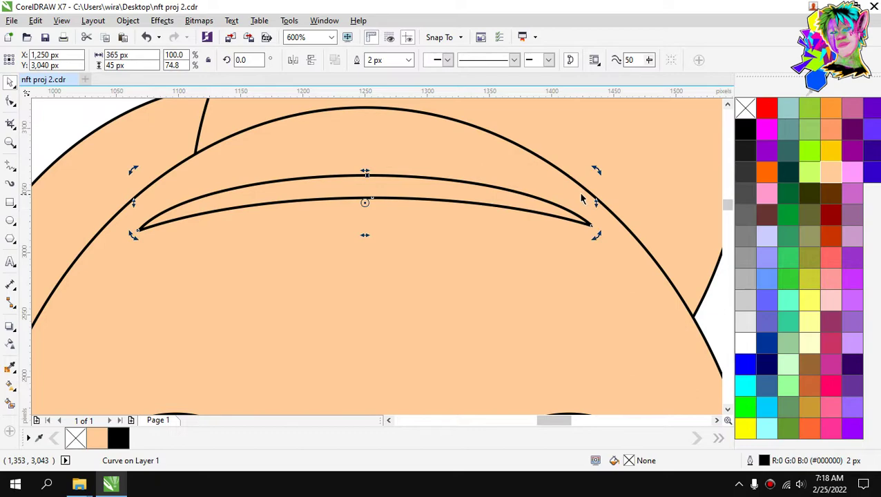
drag(597, 173, 600, 191)
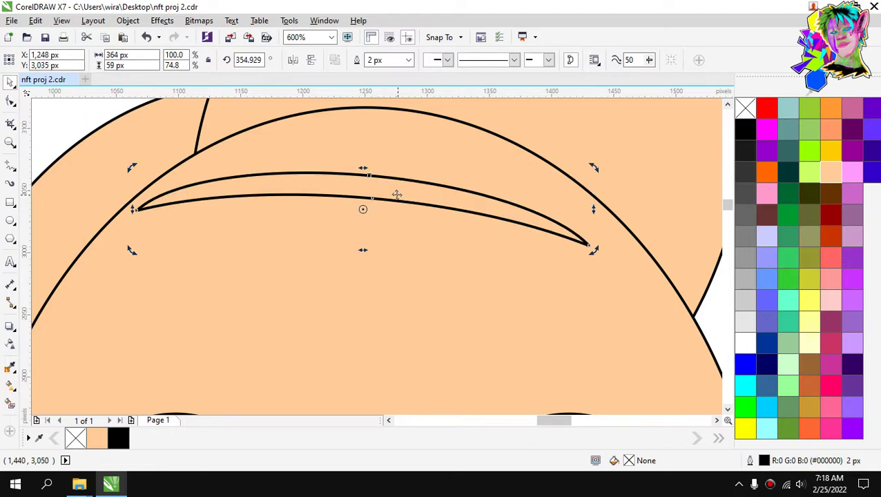
Move the crescent slightly up and right, narrow it to about 350 px and adjust its rotation to about 356.8°.
drag(397, 193, 411, 180)
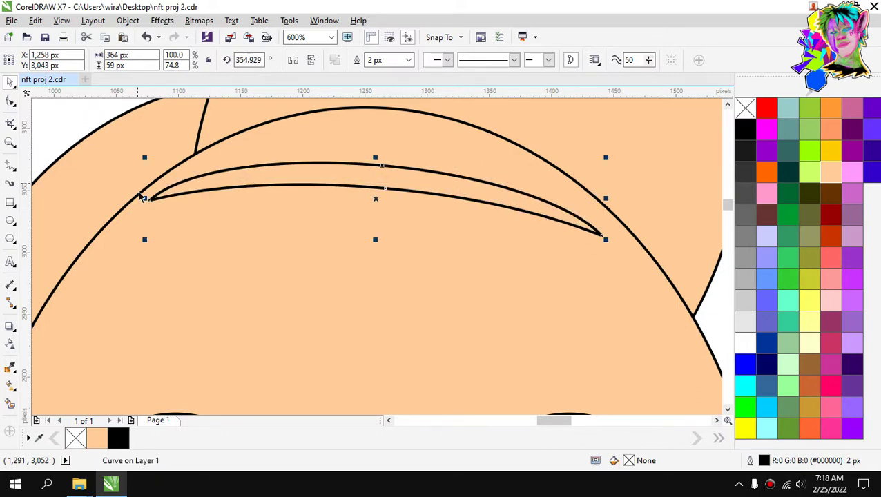
drag(144, 199, 163, 198)
click(607, 239)
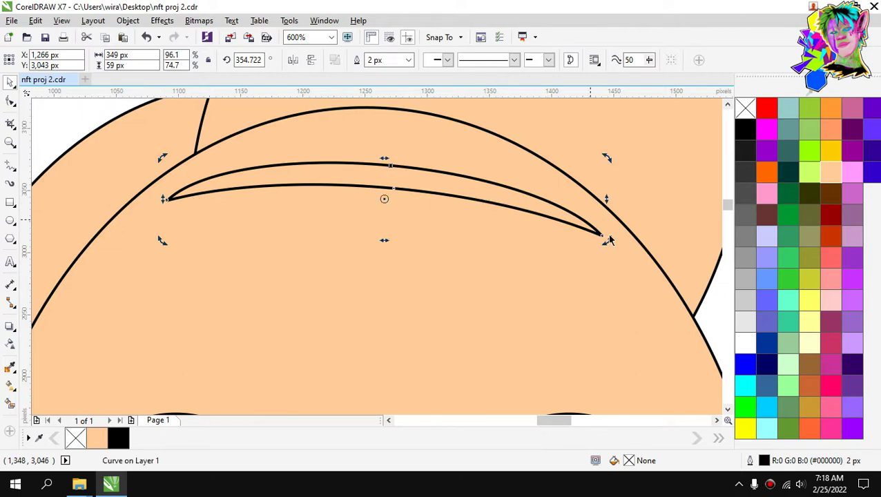
drag(607, 245, 609, 235)
scroll(413, 192, down, 2)
scroll(413, 192, up, 2)
click(412, 200)
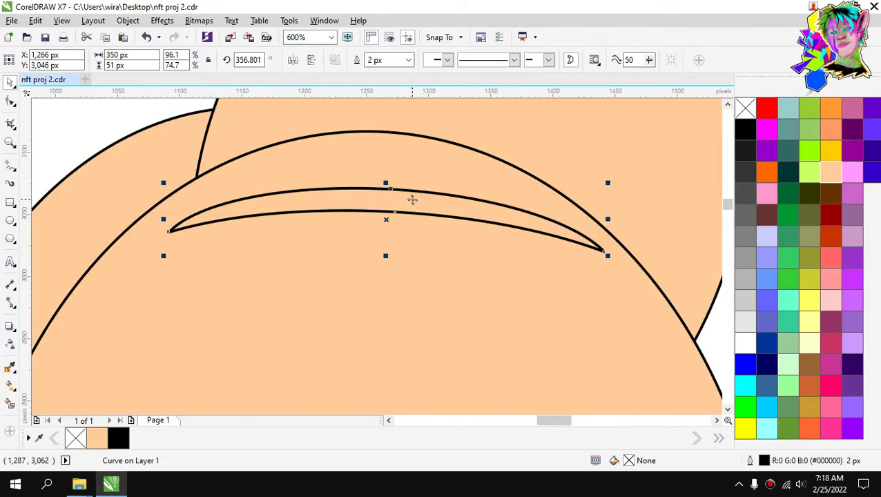
Duplicate the crescent just below the first one and fine-tune the copy's position as a second forehead wrinkle.
drag(412, 199, 365, 255)
scroll(435, 257, down, 2)
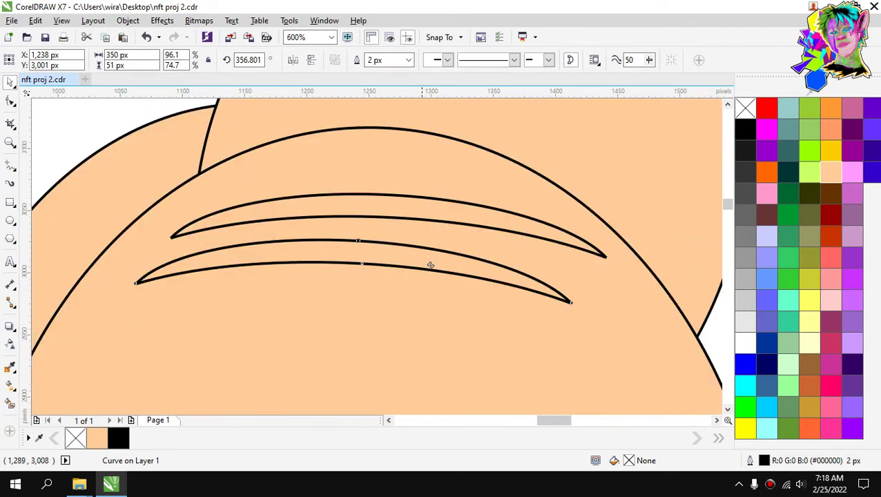
drag(431, 263, 435, 255)
scroll(437, 254, down, 2)
click(555, 245)
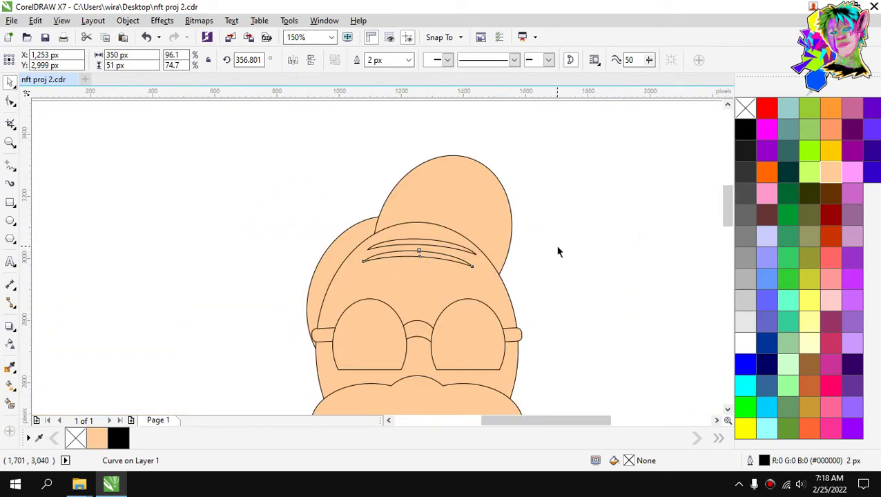
Examine how the two forehead wrinkles fit the face and the whole character's proportions.
scroll(468, 265, down, 3)
scroll(457, 278, up, 1)
scroll(458, 283, down, 1)
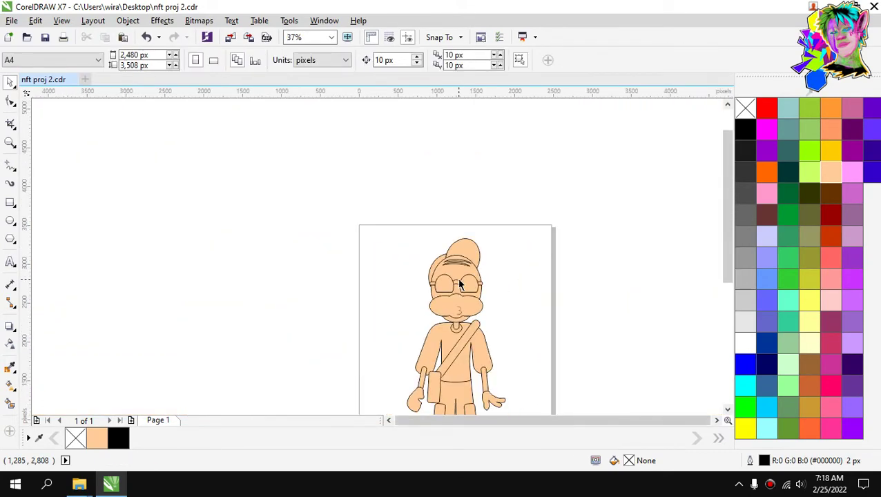
scroll(458, 283, up, 1)
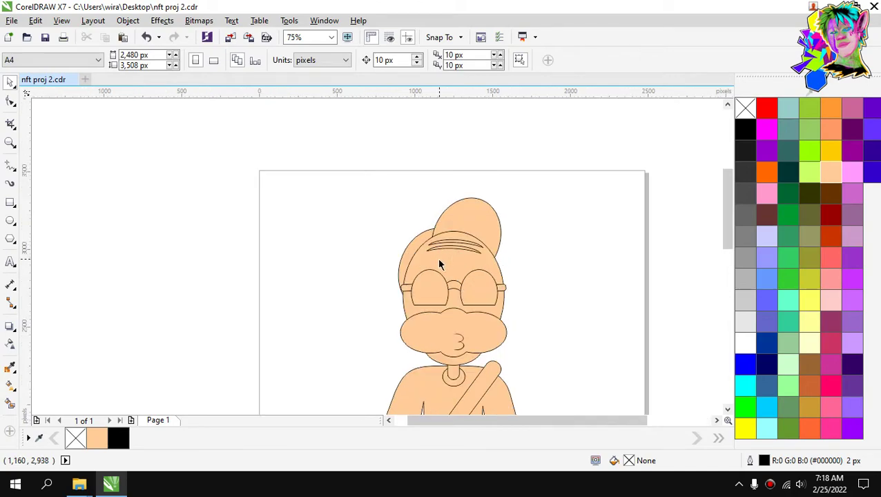
scroll(474, 323, up, 1)
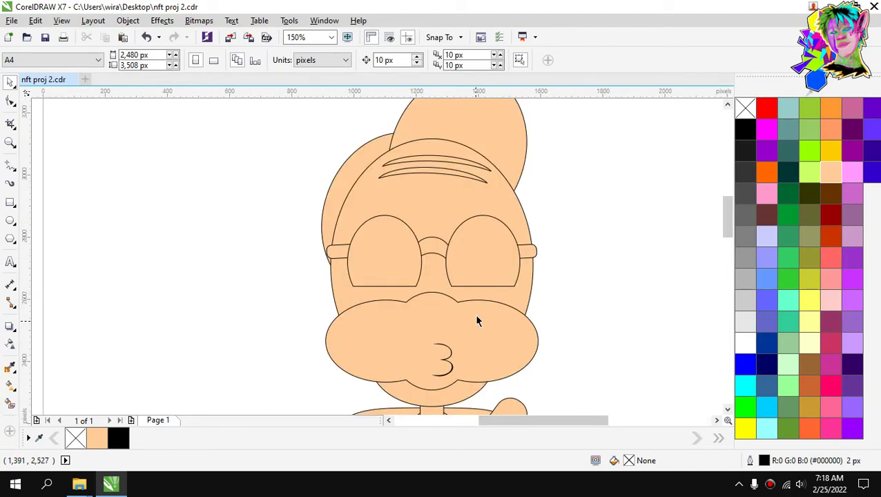
scroll(475, 315, down, 1)
scroll(474, 276, down, 1)
scroll(472, 302, up, 1)
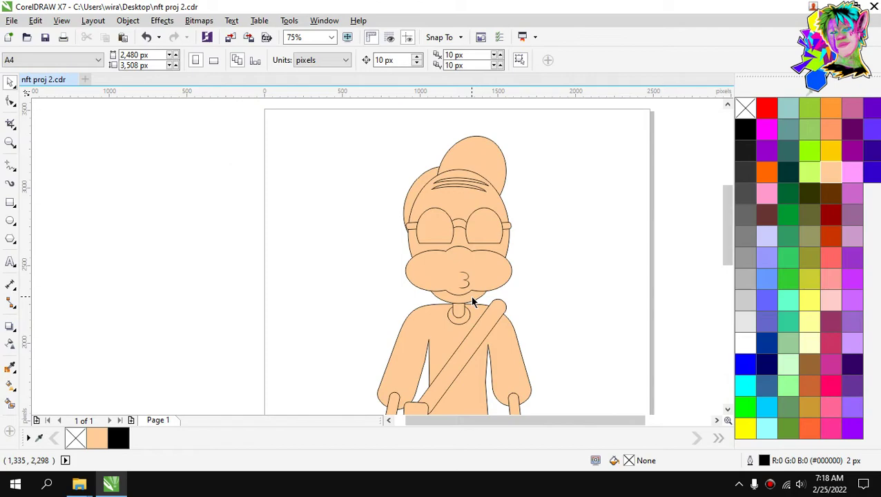
scroll(472, 299, down, 1)
scroll(472, 304, down, 2)
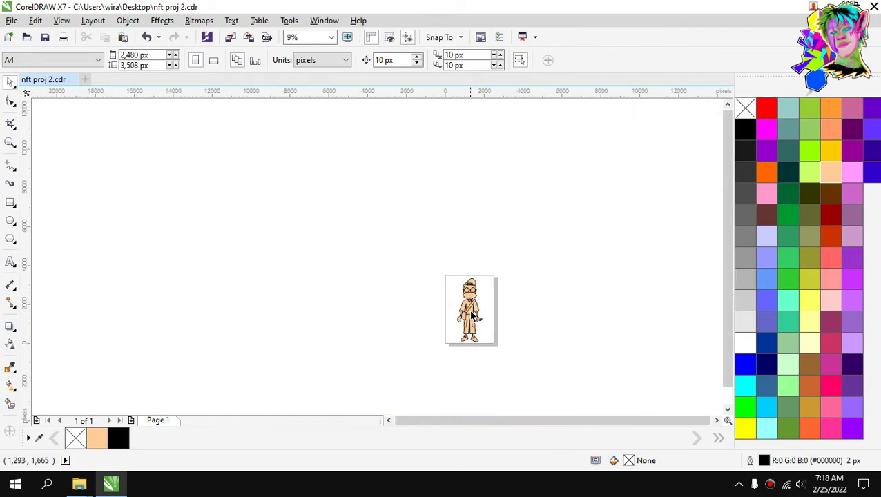
scroll(471, 314, up, 3)
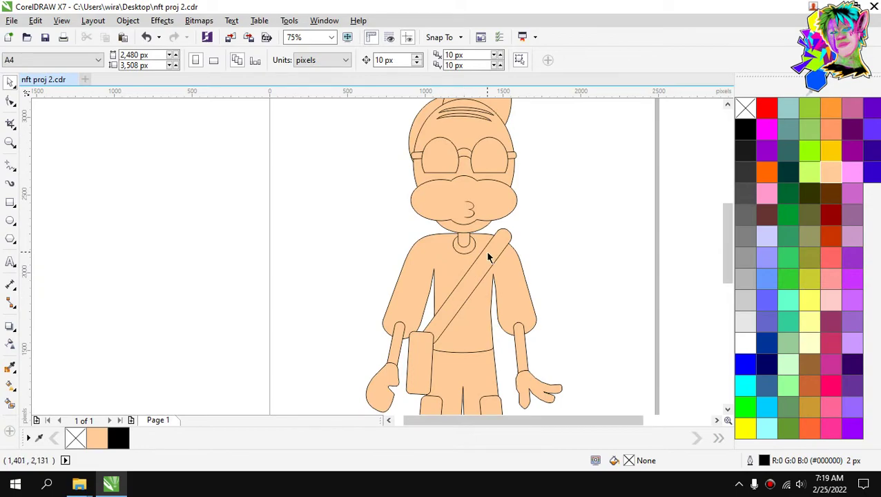
scroll(468, 139, up, 1)
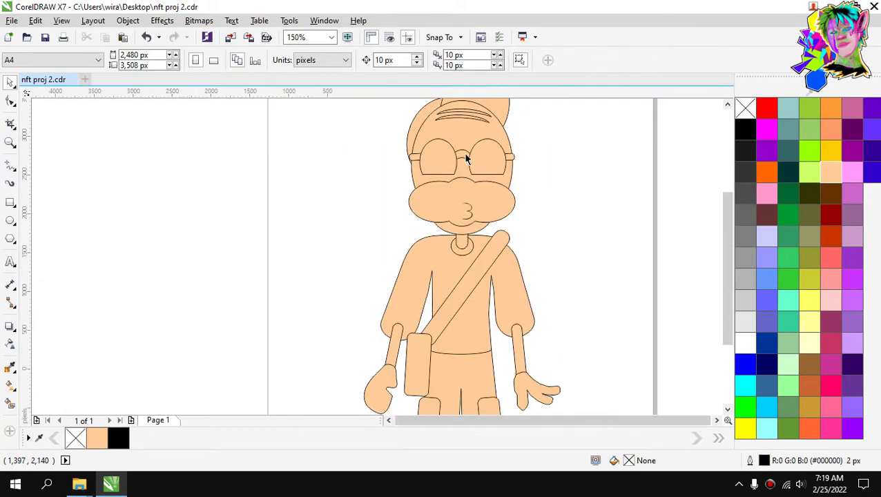
Fill both forehead wrinkles with dark grey (#666666).
scroll(466, 141, up, 1)
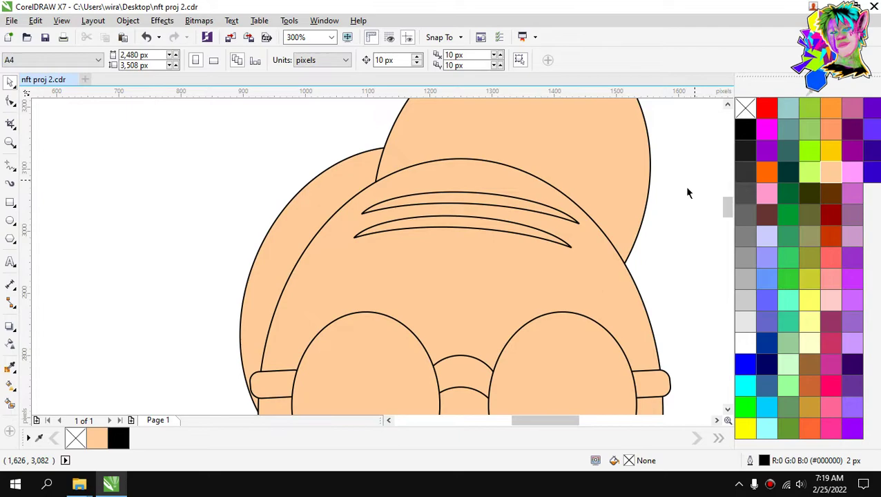
drag(693, 182, 346, 272)
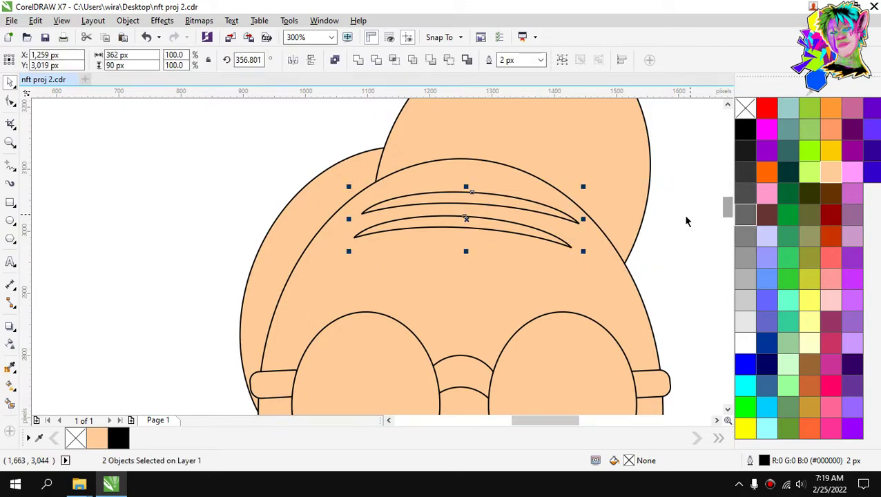
click(744, 214)
key(Escape)
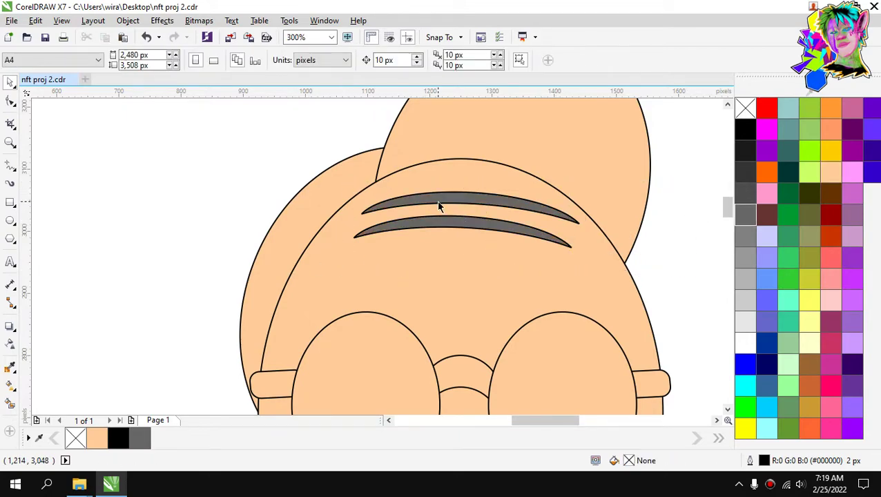
Set the outline width of both grey forehead wrinkles to None.
drag(360, 190, 588, 259)
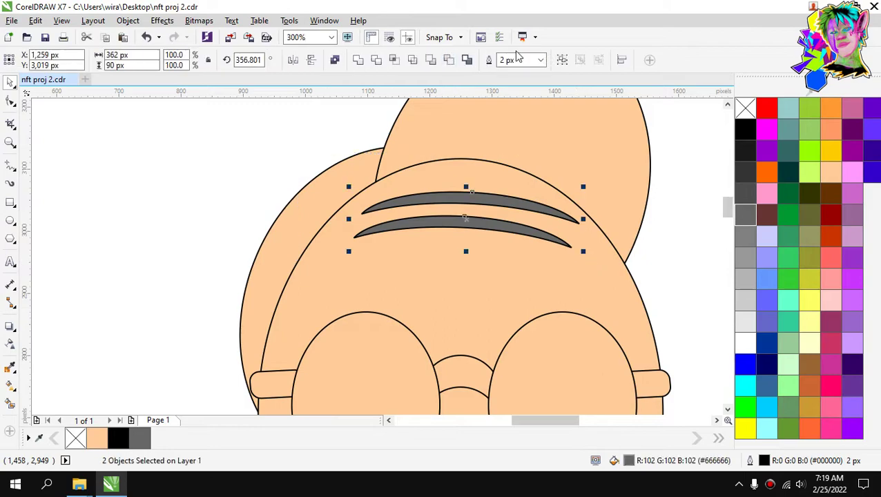
click(543, 61)
click(511, 18)
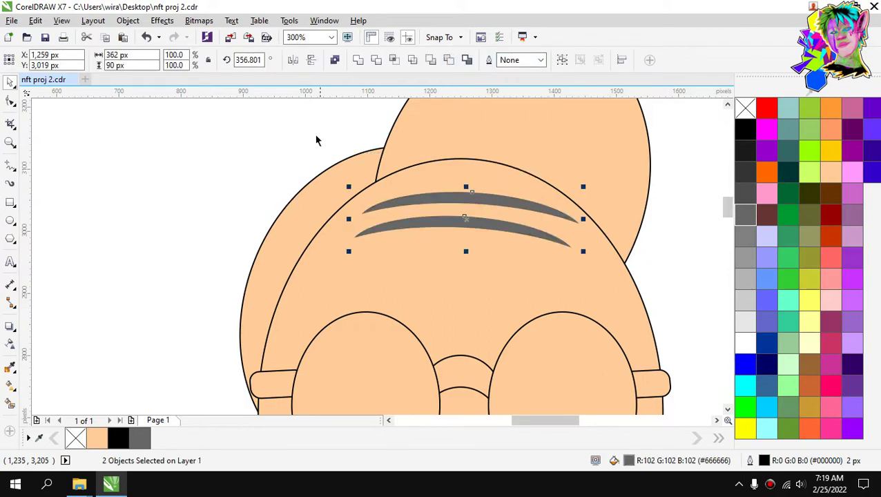
scroll(484, 178, down, 2)
key(Escape)
scroll(501, 212, up, 1)
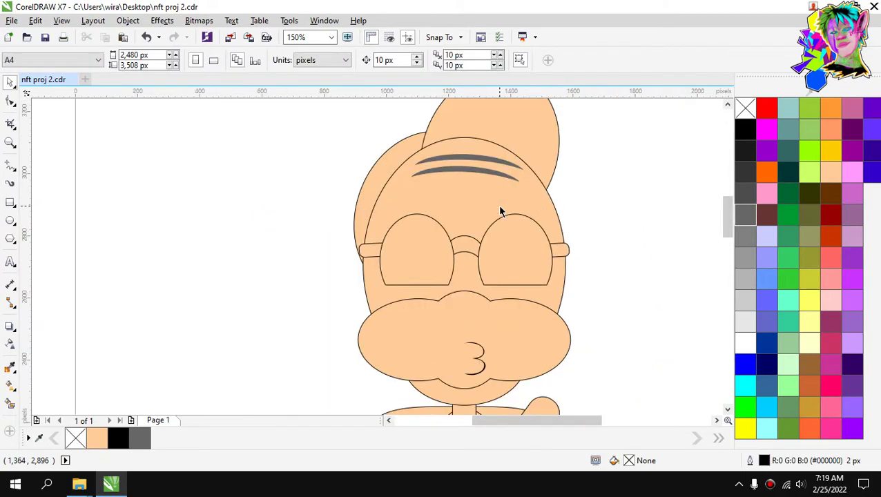
Apply a thin black outline to both grey forehead wrinkles and save the drawing.
drag(437, 174, 403, 143)
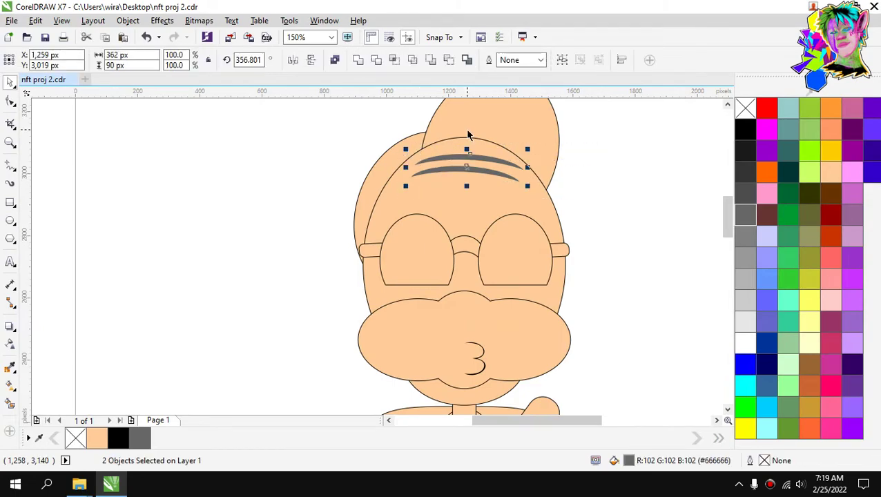
click(540, 61)
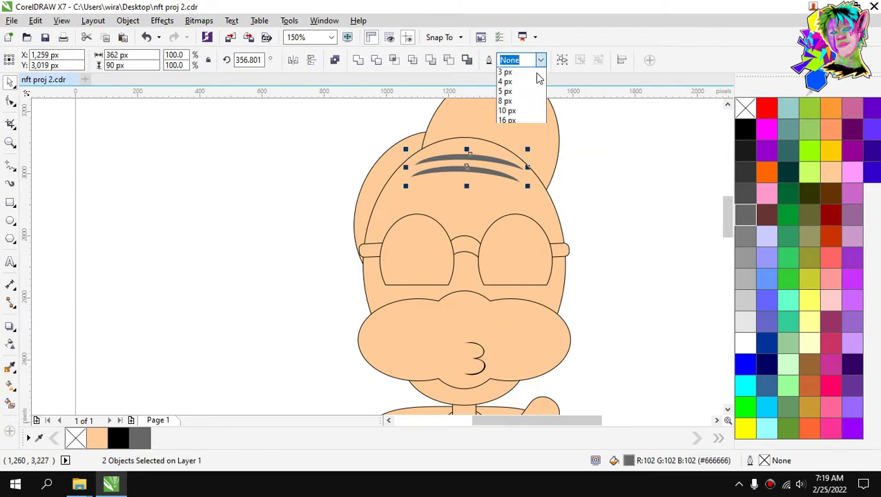
click(528, 105)
key(Escape)
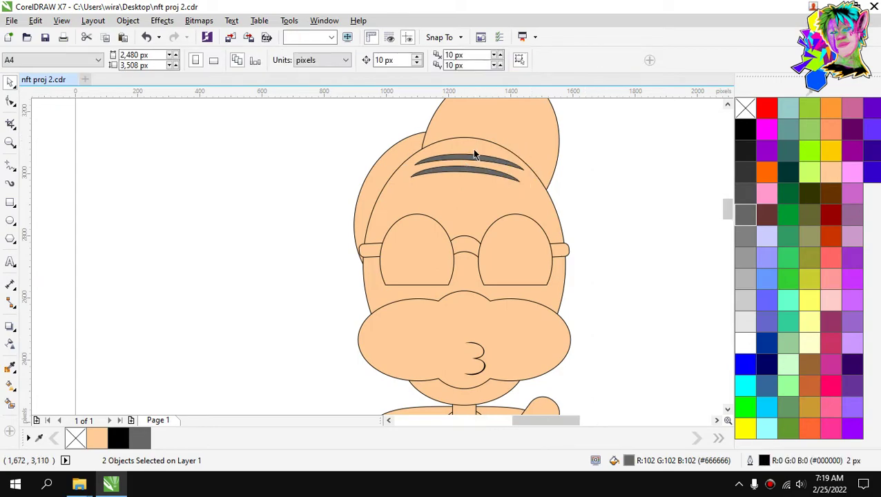
scroll(449, 155, up, 1)
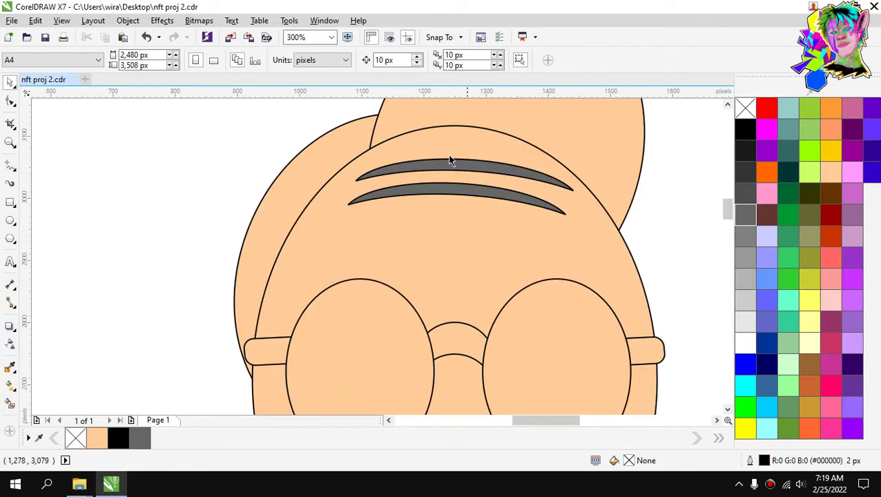
click(46, 38)
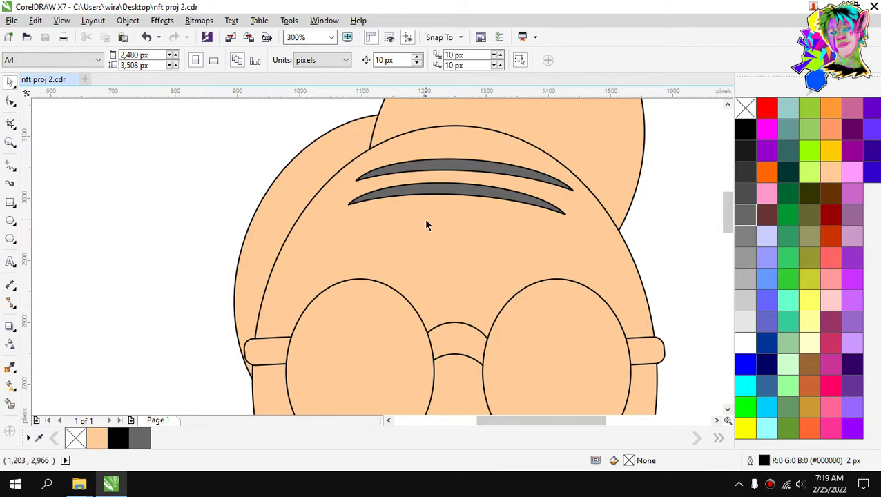
scroll(428, 242, down, 2)
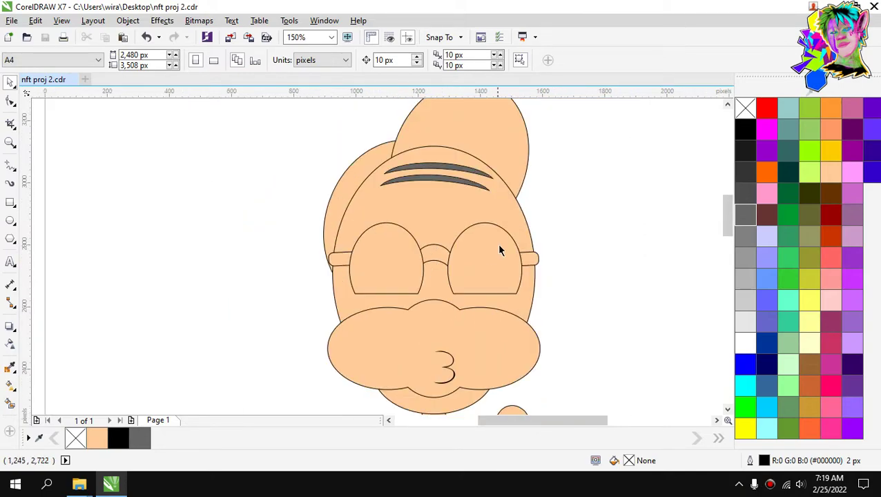
Draw an upright rectangle about 18 by 121 px inside the right glasses lens and round all its corners to 88 px.
scroll(485, 248, up, 1)
scroll(445, 228, down, 1)
scroll(466, 262, up, 1)
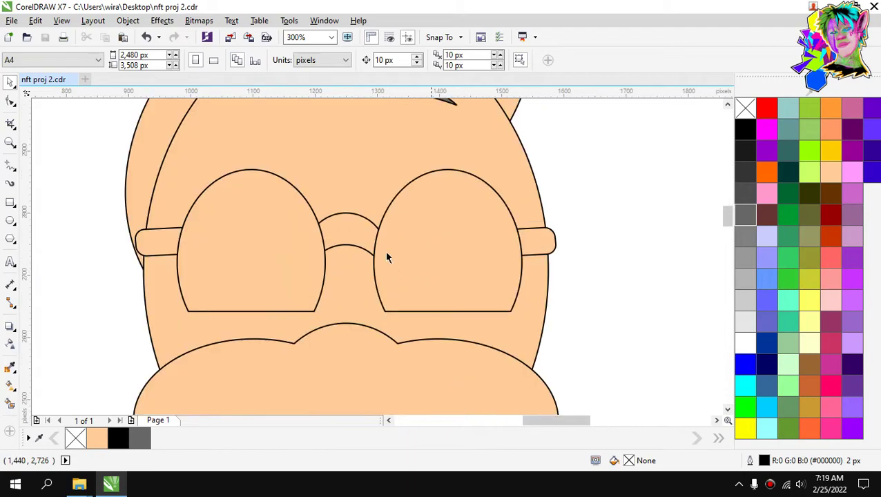
click(10, 203)
drag(435, 205, 446, 279)
key(space)
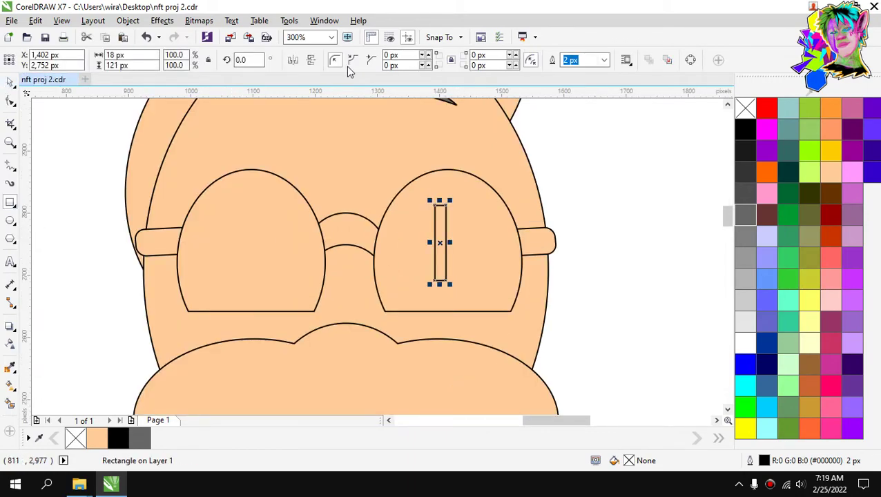
drag(425, 64, 427, 46)
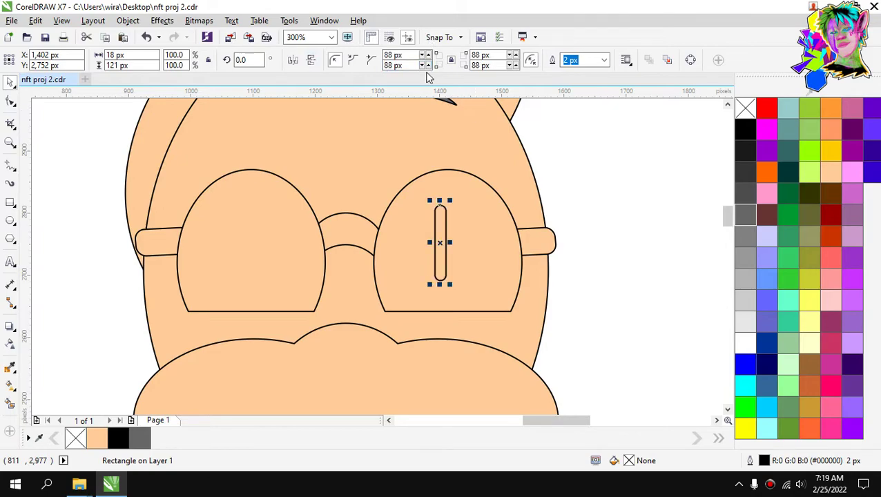
click(612, 184)
Tilt the rounded bar to about 328.33°, enlarge it to about 125% and place a duplicate just beside it.
click(445, 239)
scroll(445, 240, up, 2)
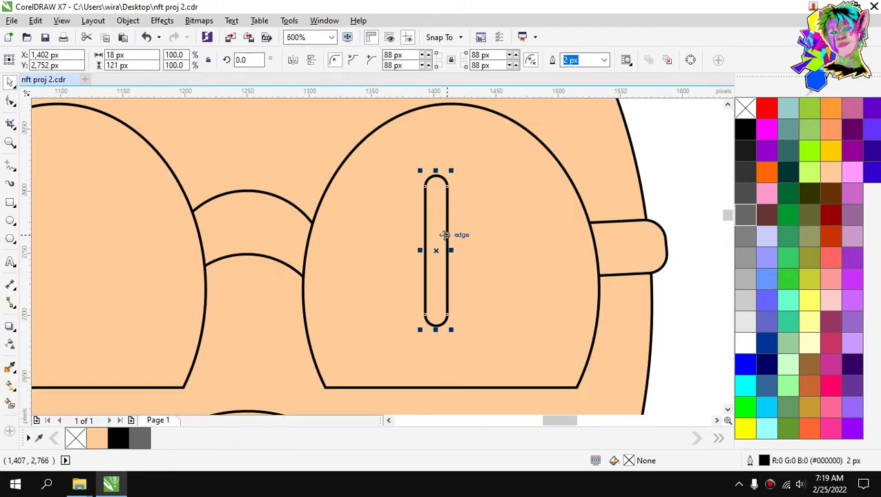
click(436, 238)
drag(459, 180, 458, 214)
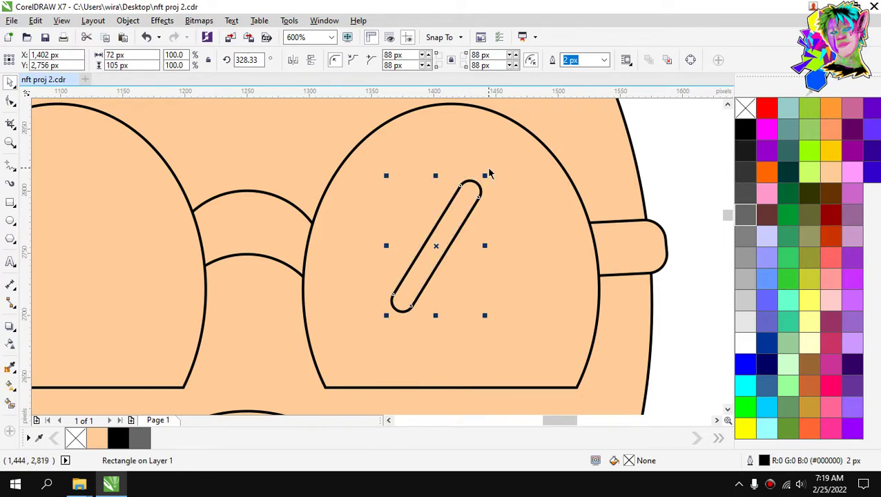
drag(488, 174, 509, 141)
drag(464, 181, 507, 205)
key(ctrl+d)
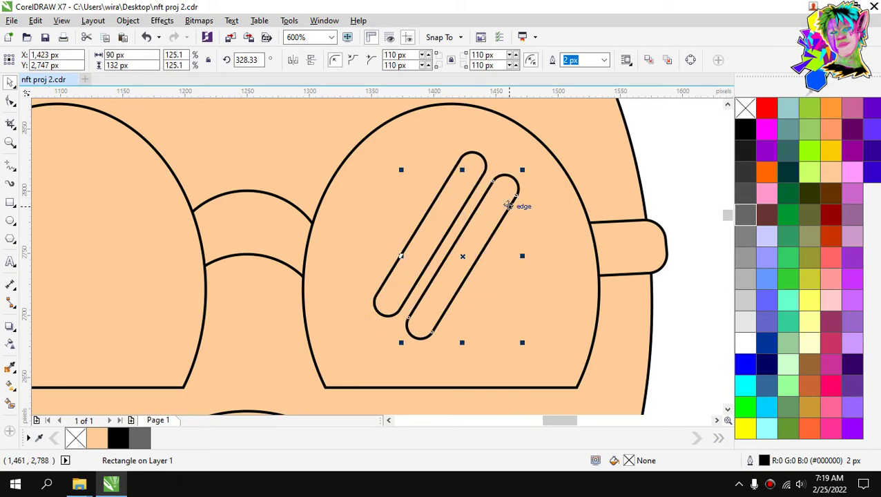
Group the two tilted reflection bars and place a copy of the group inside the left glasses lens.
scroll(507, 205, down, 2)
scroll(624, 169, up, 1)
drag(640, 147, 455, 266)
key(Escape)
click(509, 211)
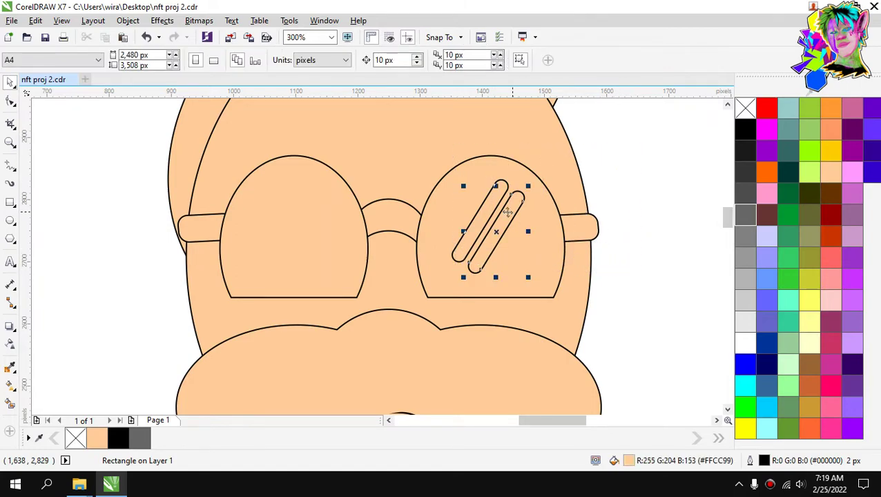
shift+click(487, 209)
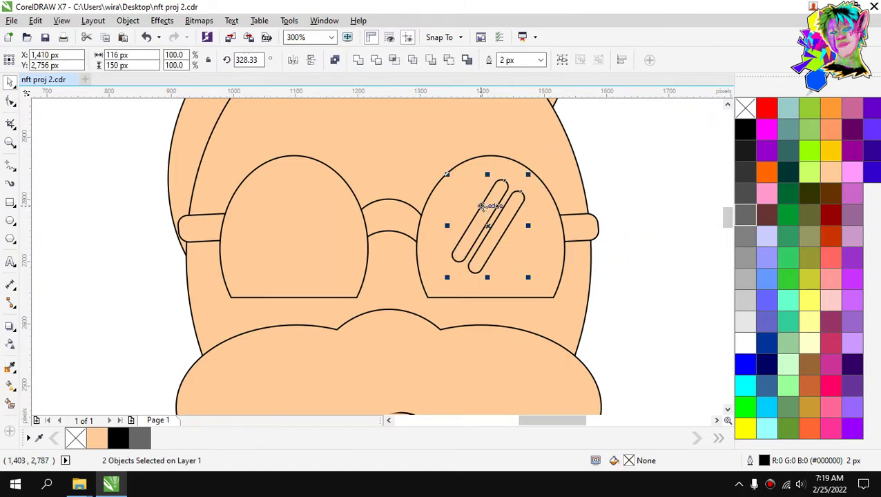
key(ctrl+g)
drag(481, 204, 280, 210)
right_click(280, 210)
scroll(360, 209, down, 1)
click(573, 159)
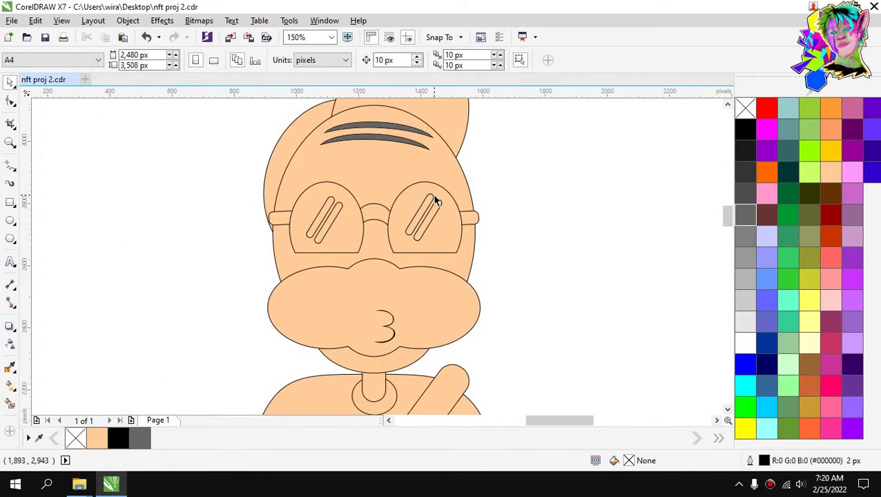
Examine how the lens reflections suit the glasses, the torso and the character's overall proportions.
scroll(438, 201, down, 2)
scroll(434, 214, up, 1)
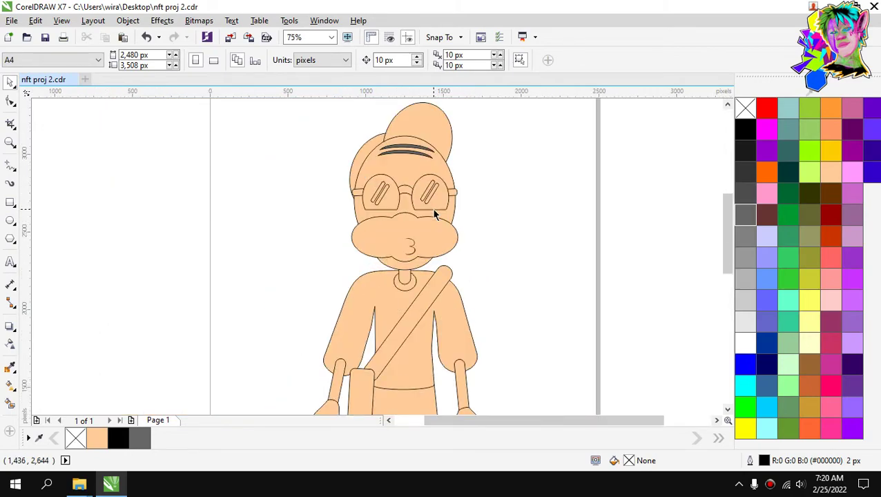
scroll(432, 208, down, 1)
scroll(442, 232, up, 1)
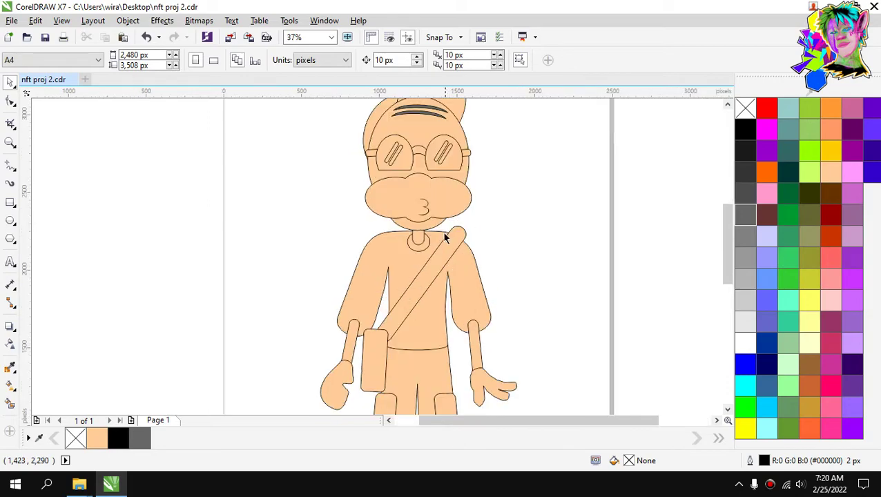
scroll(439, 254, down, 1)
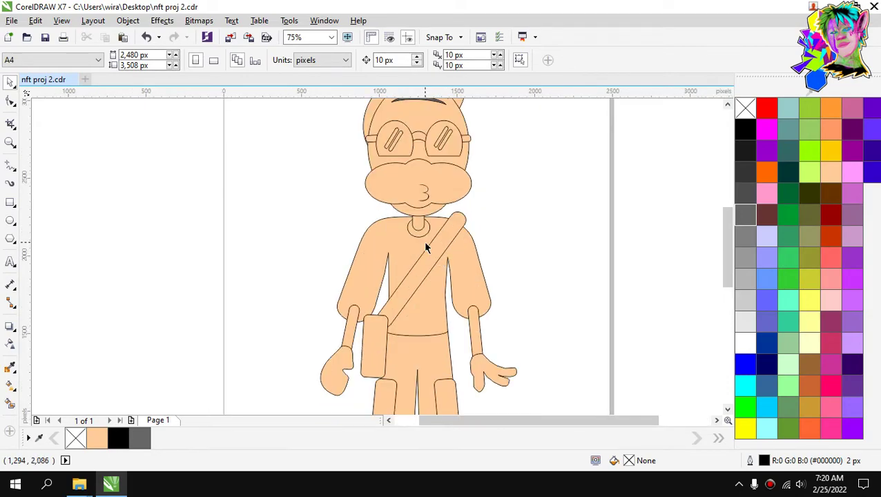
scroll(424, 247, down, 1)
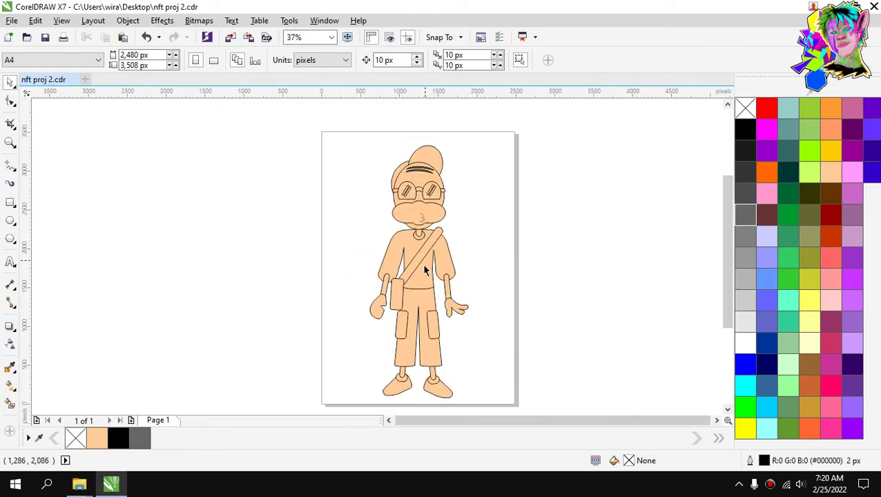
scroll(417, 290, up, 1)
scroll(429, 182, up, 1)
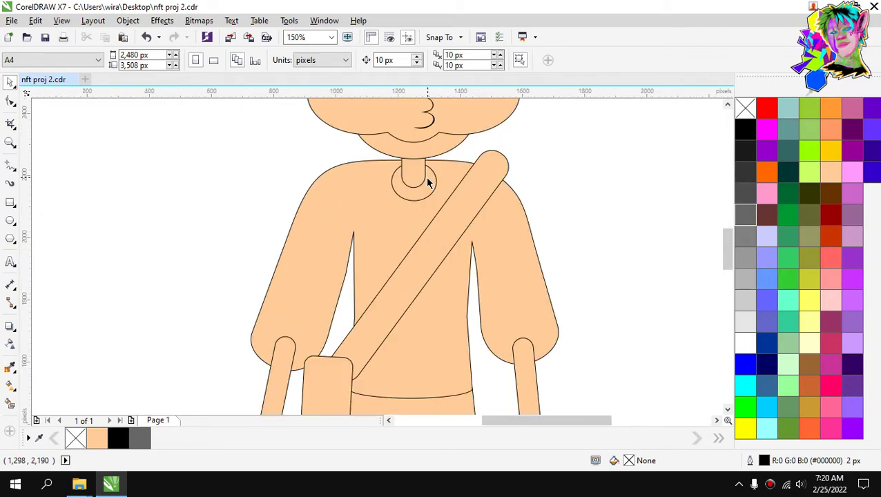
scroll(427, 181, down, 3)
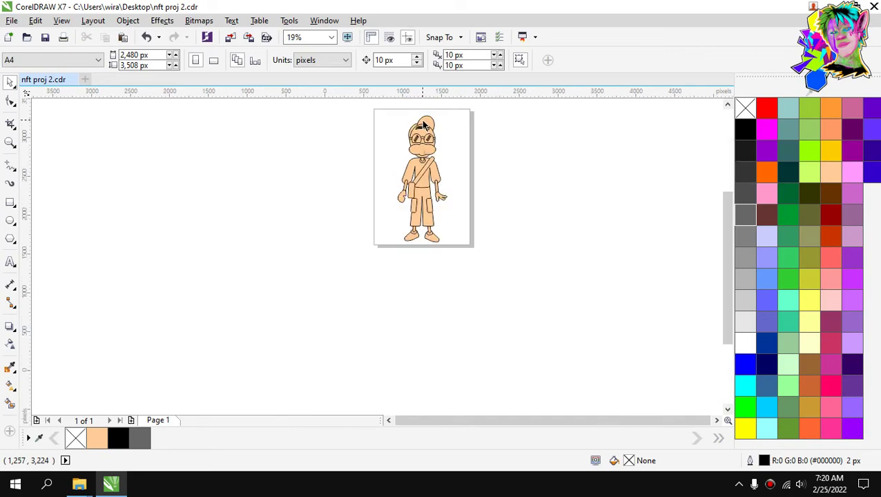
scroll(424, 123, up, 2)
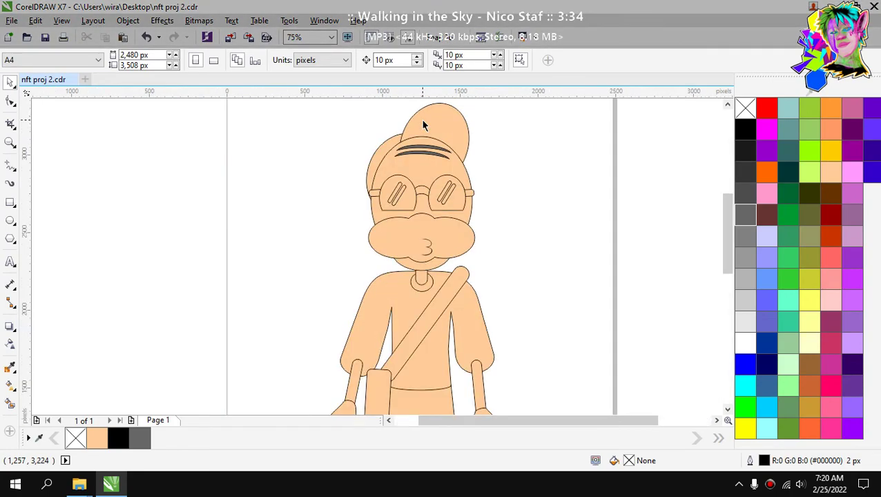
click(433, 197)
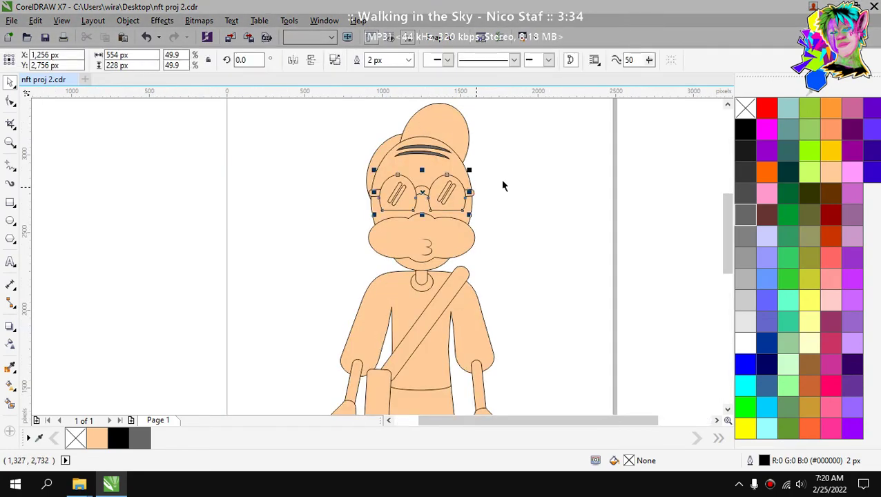
click(498, 181)
Shift the curved mouth line slightly down, centring it at about X 1,291 px, Y 2,417 px.
scroll(435, 205, down, 1)
scroll(438, 230, up, 1)
scroll(437, 233, up, 4)
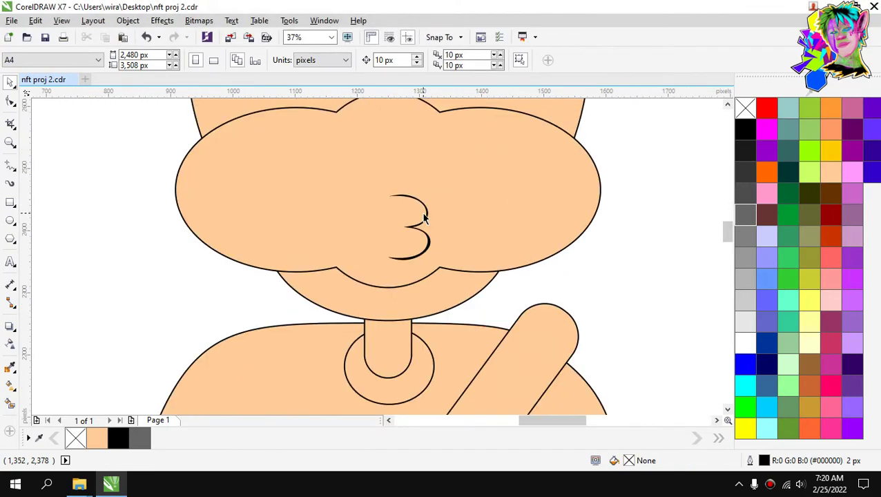
click(426, 219)
drag(427, 219, 436, 188)
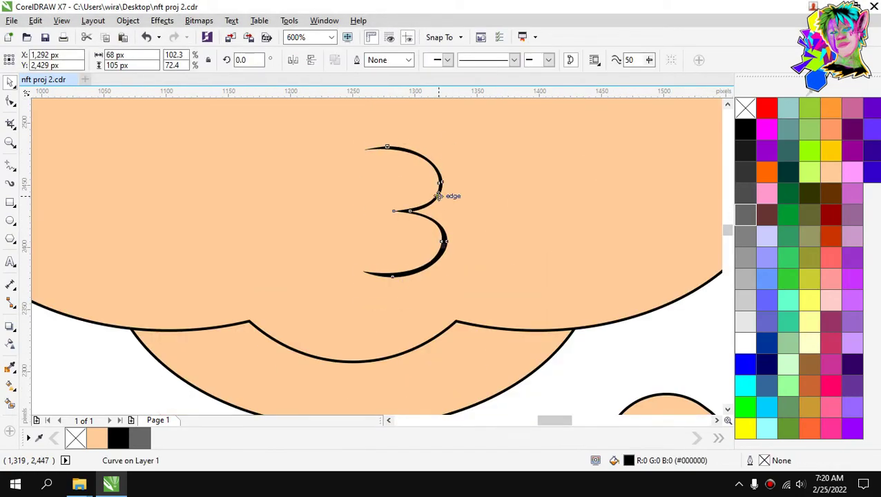
scroll(553, 194, down, 4)
scroll(433, 201, up, 3)
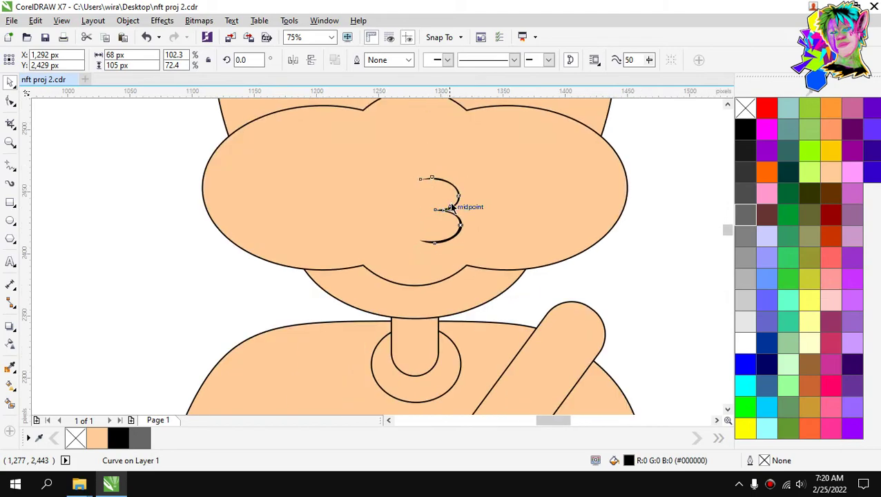
drag(464, 204, 459, 216)
scroll(459, 216, down, 3)
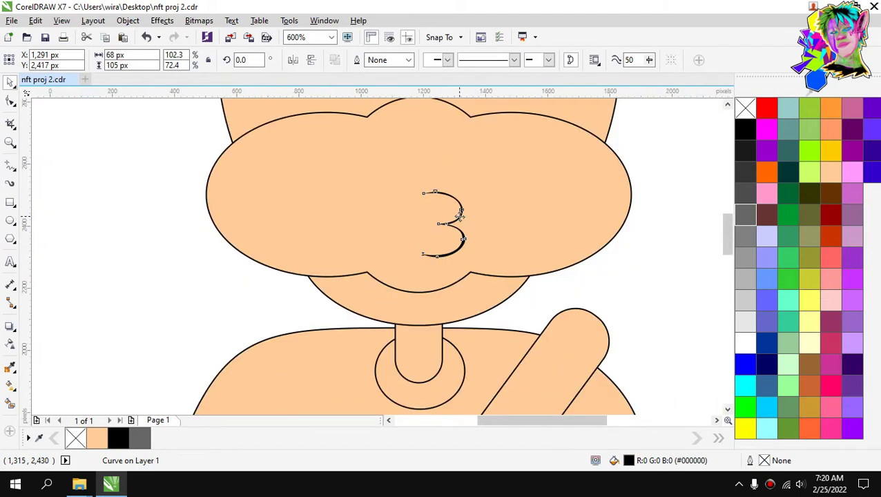
key(Escape)
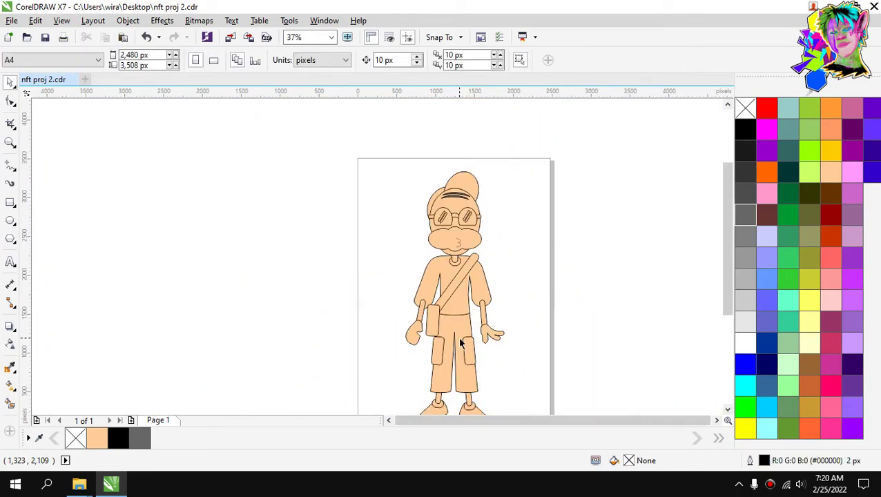
Examine the whole character from the face down to the shoes for areas that still need detail.
scroll(456, 307, up, 2)
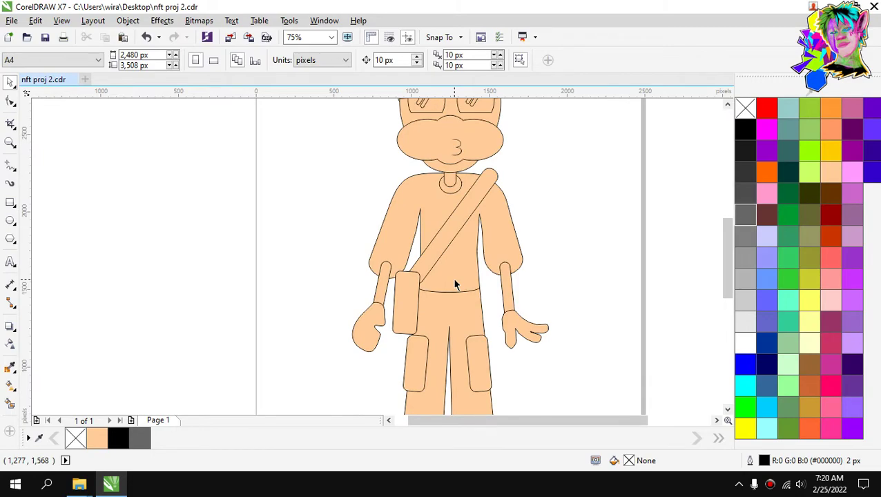
scroll(454, 282, down, 1)
scroll(458, 254, up, 1)
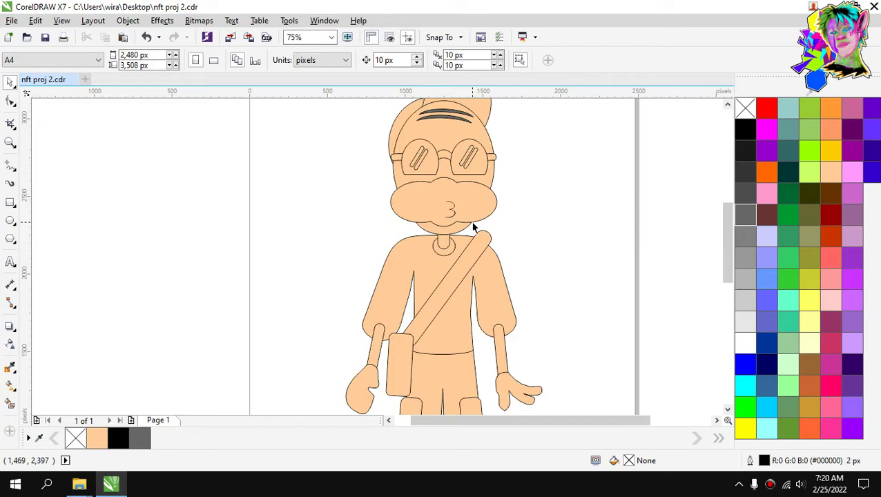
scroll(472, 228, down, 1)
scroll(474, 252, up, 1)
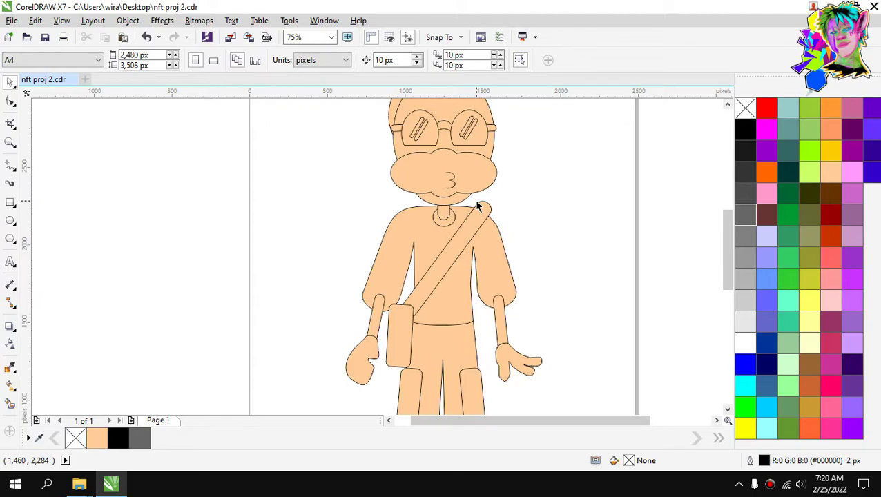
scroll(475, 205, down, 1)
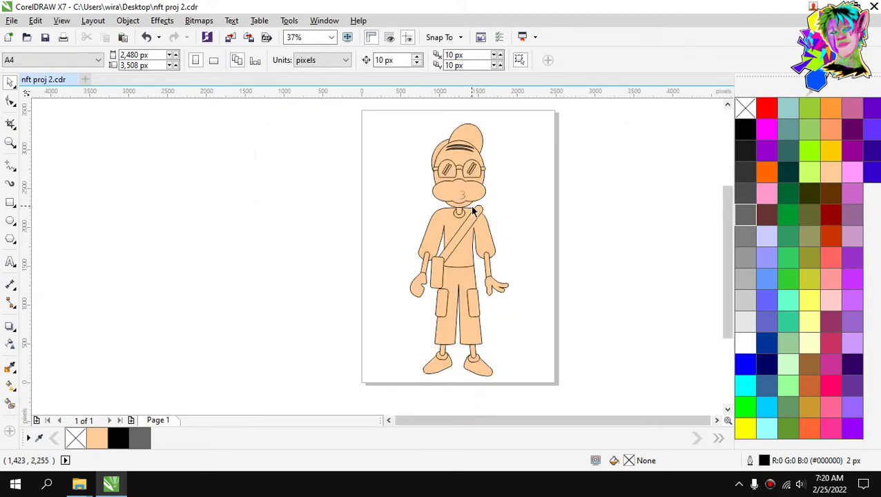
scroll(469, 359, up, 1)
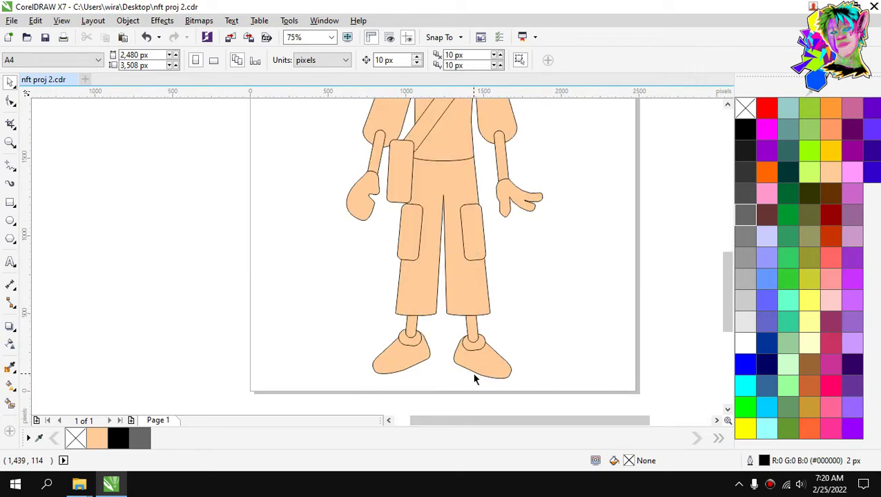
scroll(481, 354, down, 1)
scroll(481, 349, up, 2)
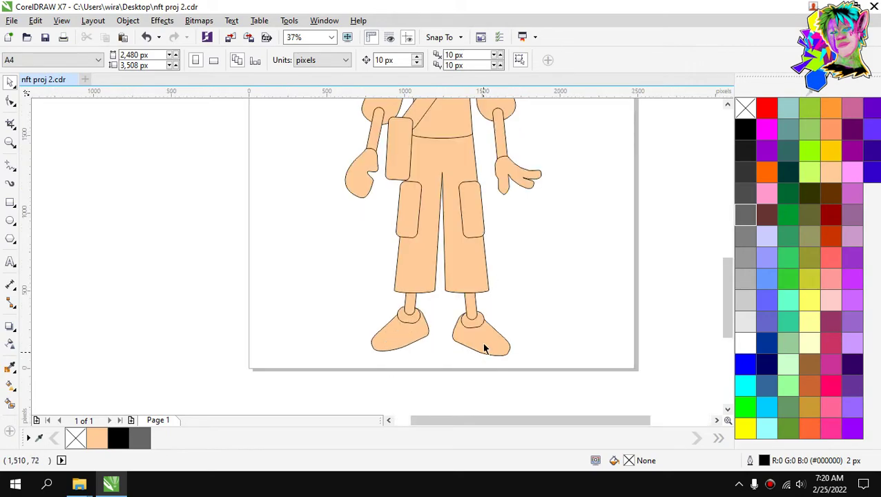
Ungroup the right leg and foot group and select only its shoe shape.
scroll(483, 338, down, 1)
scroll(483, 334, up, 1)
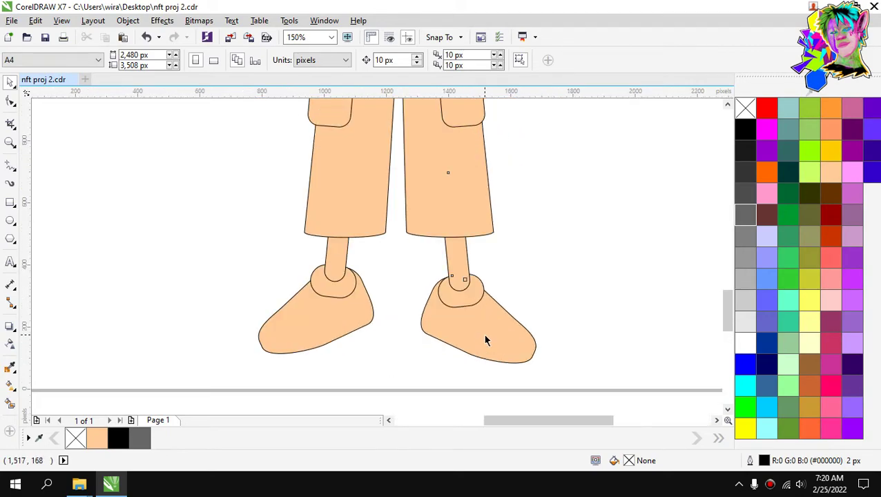
click(487, 324)
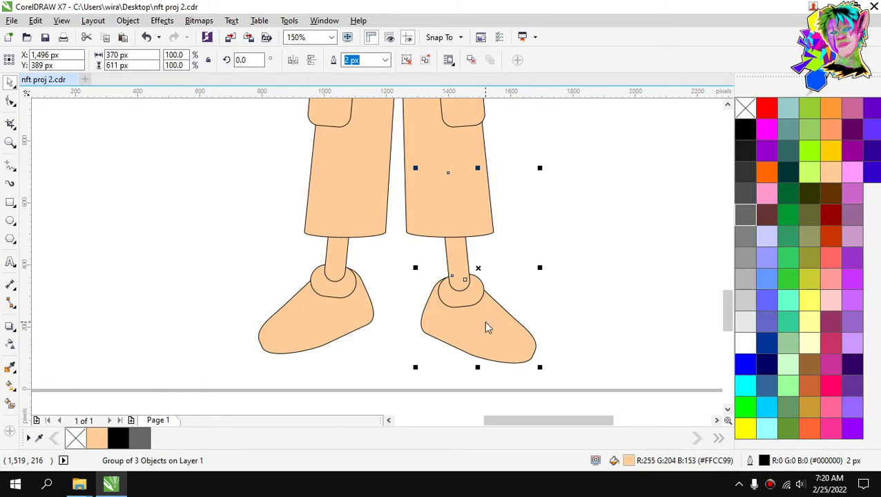
key(ctrl+u)
click(511, 319)
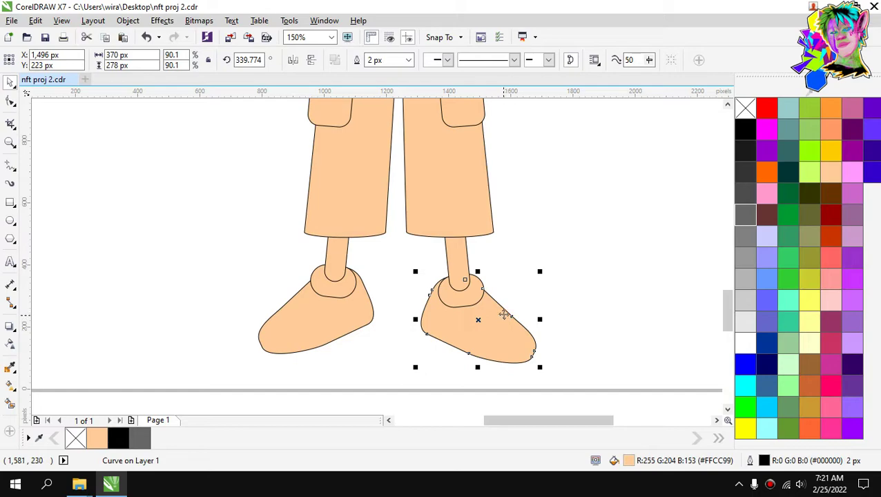
Duplicate the right shoe, move the copy lower to about X 1,489 px, Y 174 px and send it behind the shoe as a sole.
scroll(505, 314, down, 2)
scroll(506, 319, up, 2)
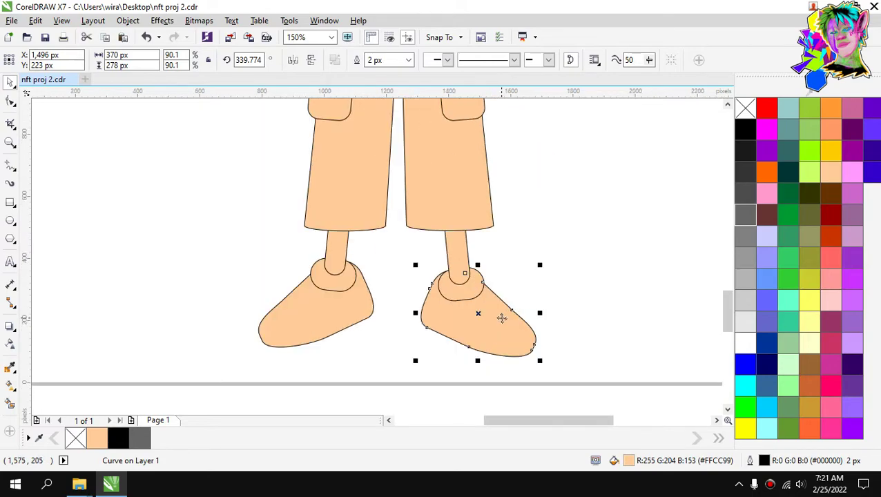
scroll(493, 316, down, 2)
scroll(486, 318, up, 2)
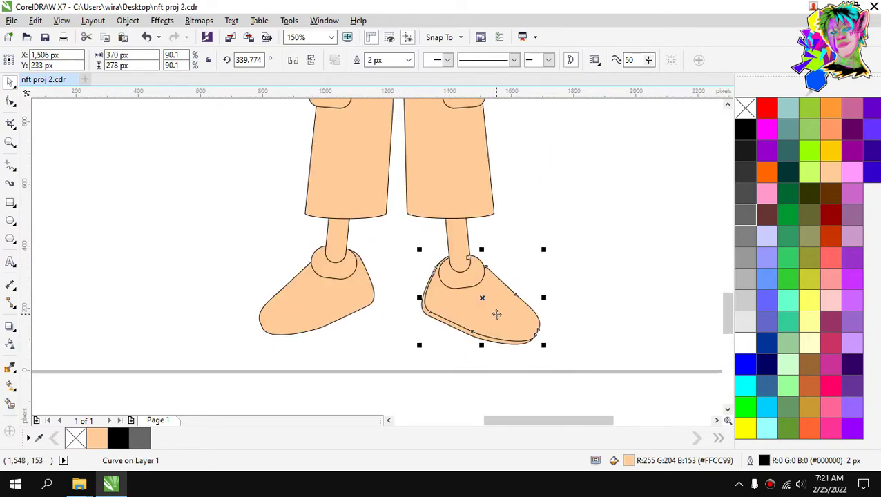
drag(495, 312, 493, 330)
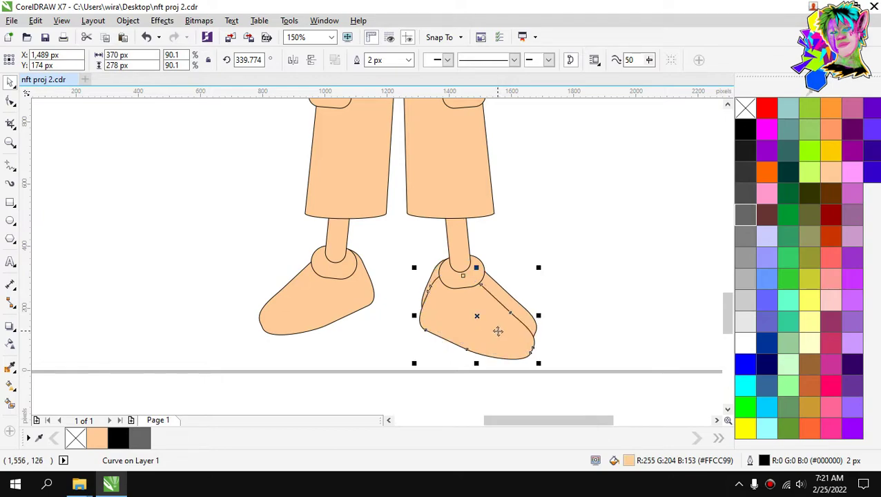
key(ctrl+Page_Down)
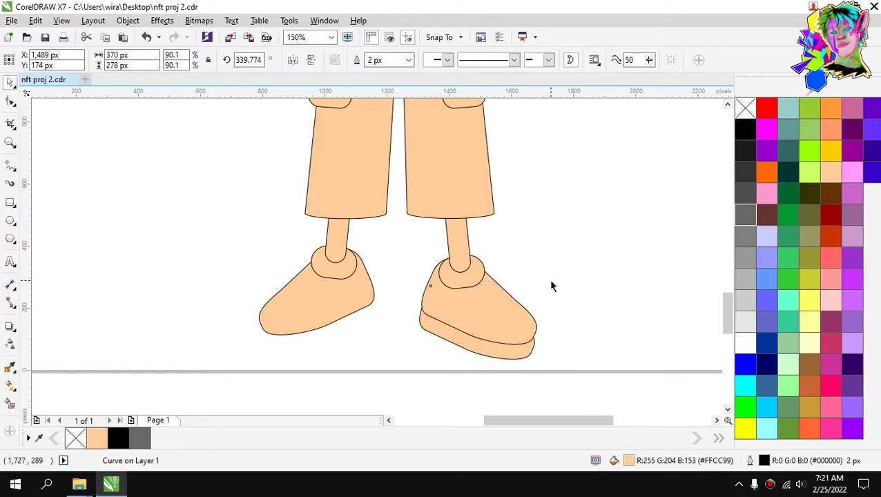
Rotate the right shoe's sole shape to about 344.8° and raise it to about Y 201 px, leaving a thin sole edge.
click(549, 283)
scroll(505, 351, up, 3)
click(555, 356)
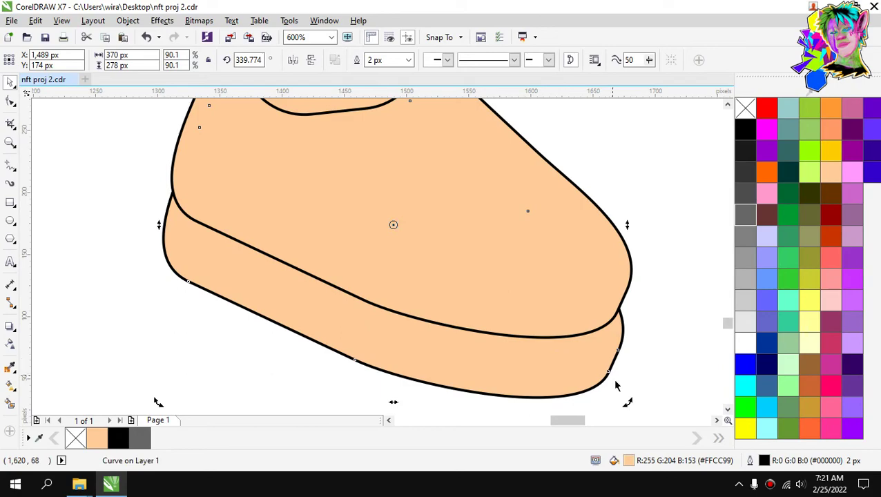
drag(626, 405, 640, 378)
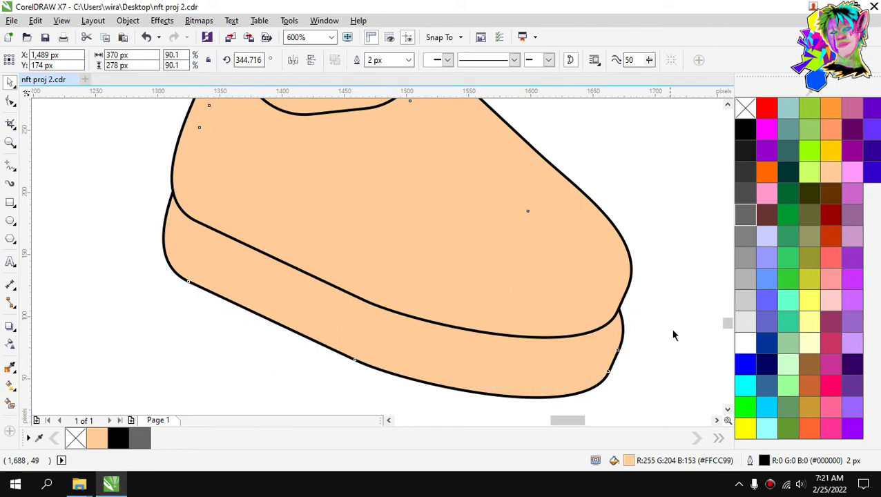
drag(599, 352, 595, 312)
scroll(594, 314, down, 4)
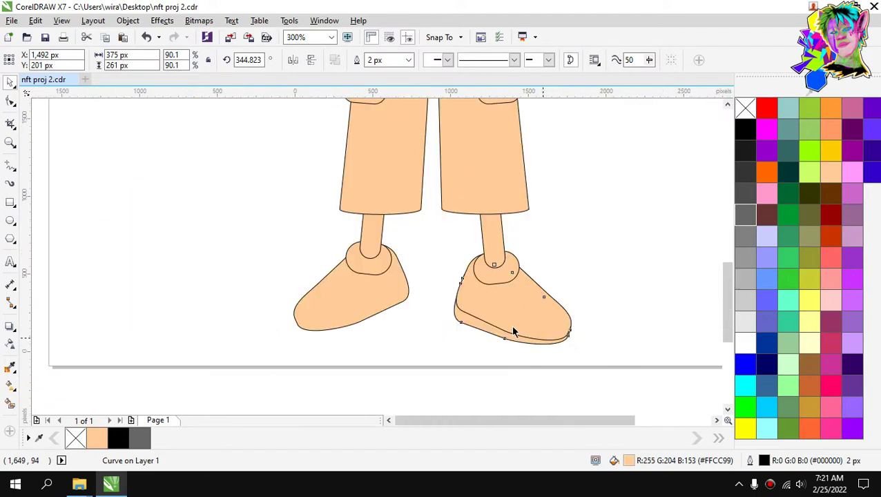
Narrow the sole shape from its heel side to about 367 px wide so it lines up with the shoe.
scroll(512, 331, up, 2)
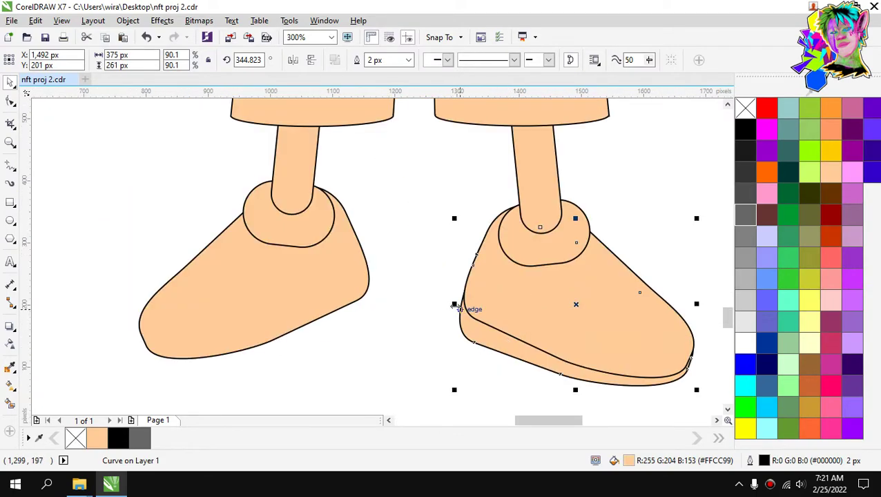
drag(456, 306, 464, 305)
scroll(463, 304, up, 1)
scroll(467, 303, down, 1)
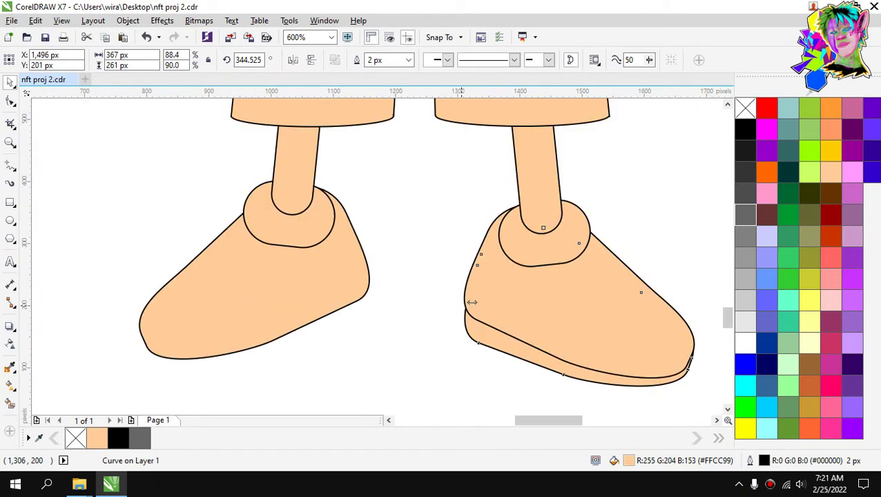
Fill the sole shape under the right-hand shoe with yellow #FFCC00.
scroll(472, 302, down, 1)
scroll(484, 303, up, 1)
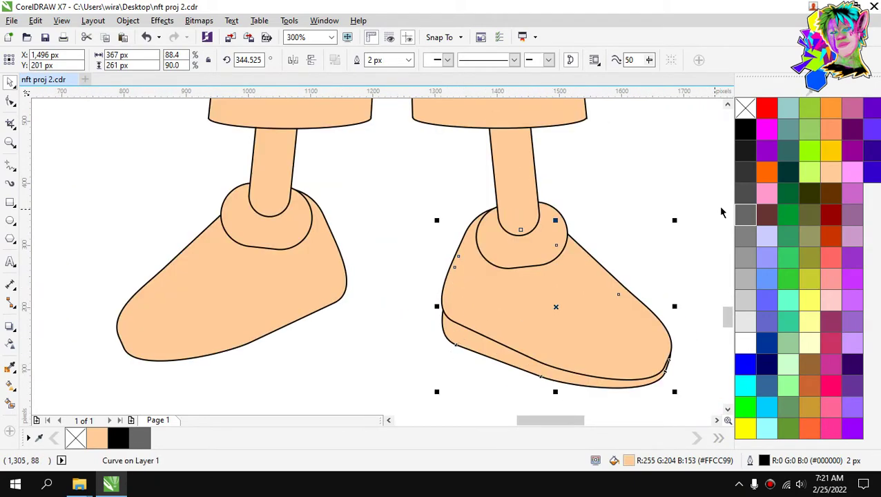
click(744, 343)
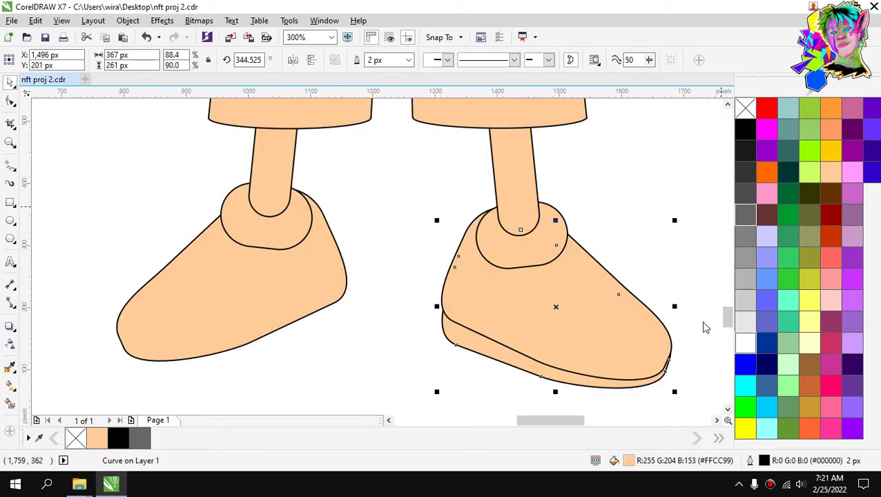
click(600, 232)
click(516, 366)
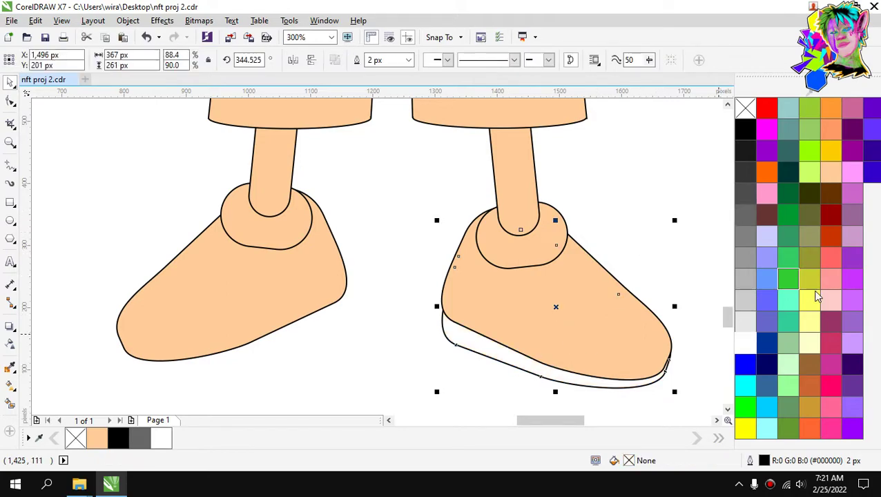
click(833, 149)
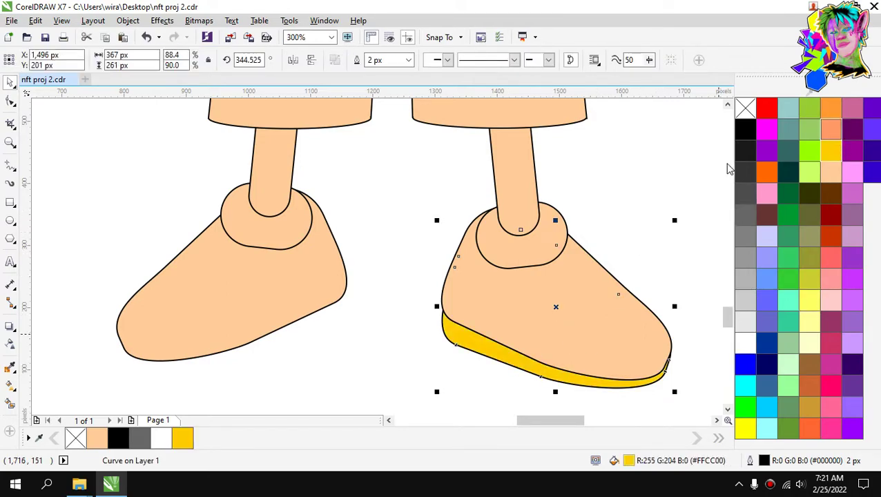
click(584, 208)
Duplicate the yellow sole, mirror it horizontally, and place it beneath the left-hand shoe so it shows along the bottom edge.
scroll(581, 210, down, 2)
scroll(558, 247, up, 1)
scroll(559, 246, up, 1)
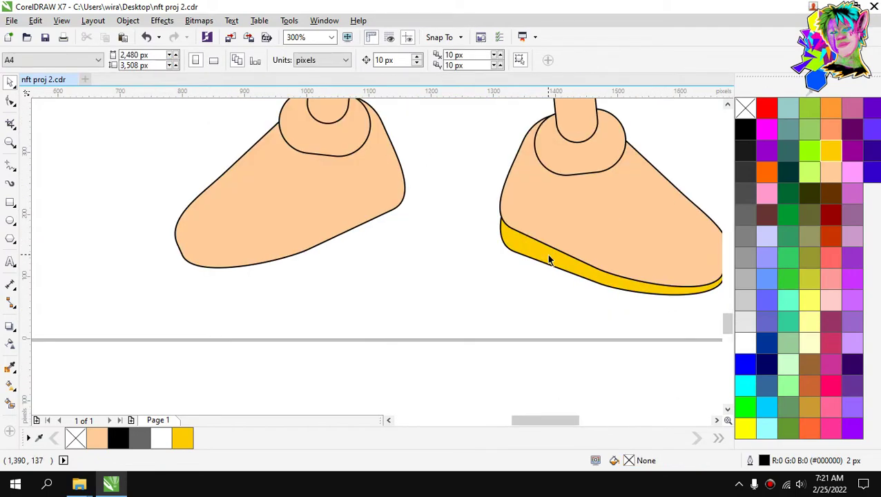
click(549, 255)
key(ctrl+d)
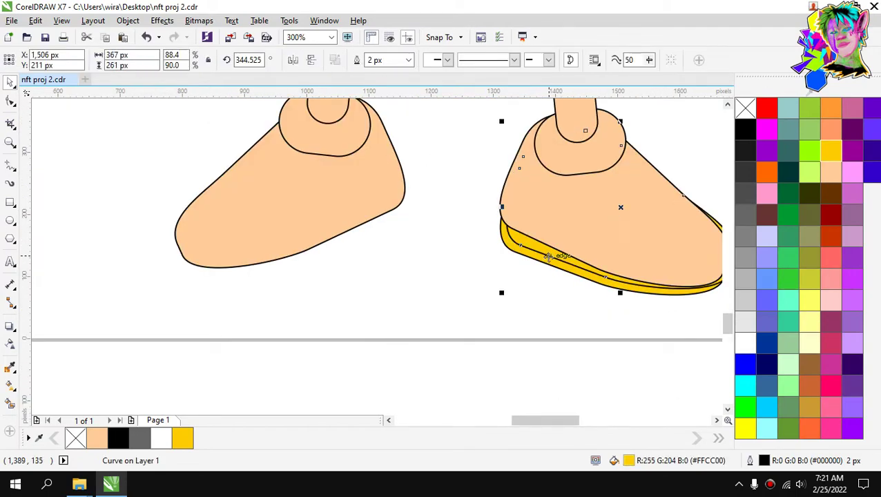
drag(549, 255, 351, 239)
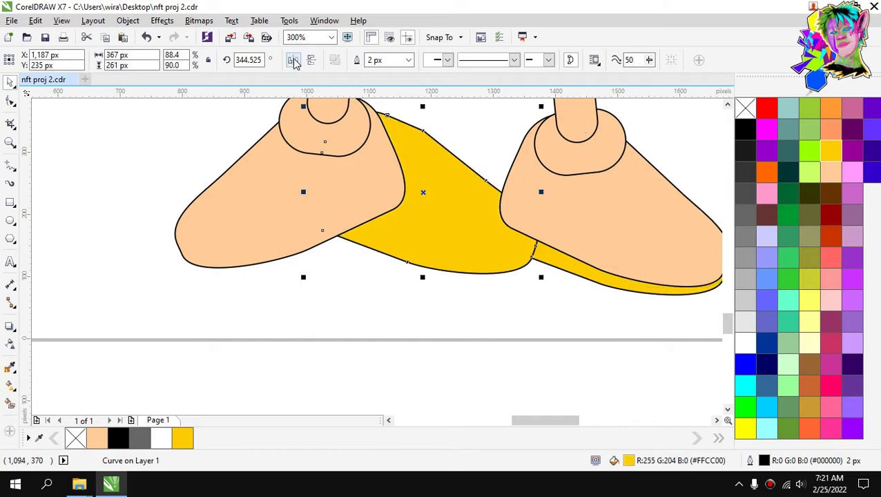
drag(460, 221, 339, 222)
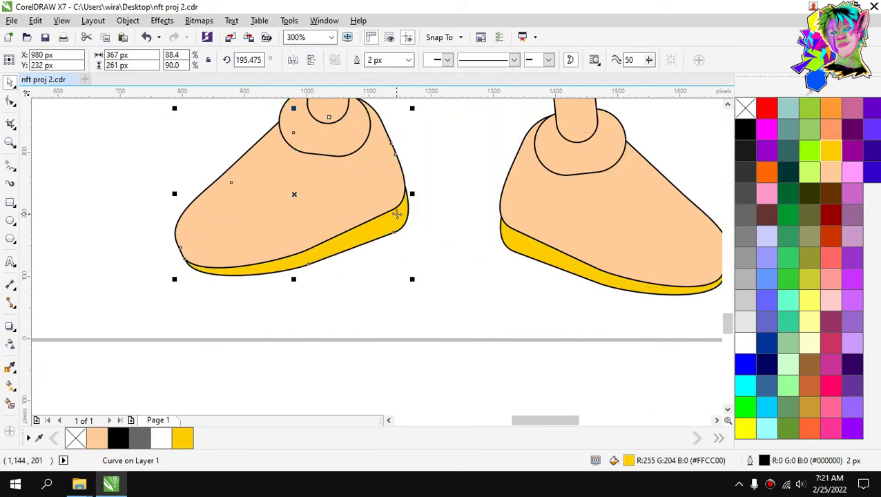
drag(396, 214, 397, 225)
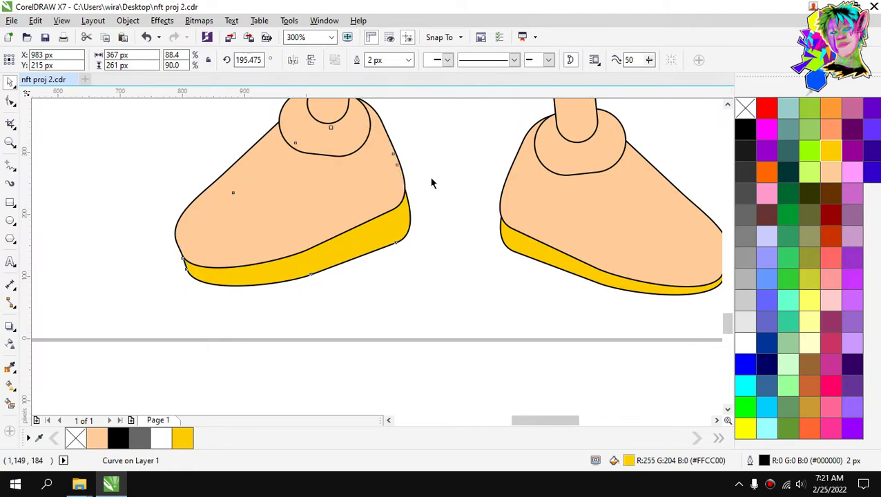
click(431, 183)
Examine the character from the finished shoes up through the body to the glasses, forehead and hair bun.
scroll(483, 213, down, 2)
scroll(483, 213, up, 2)
scroll(481, 219, down, 2)
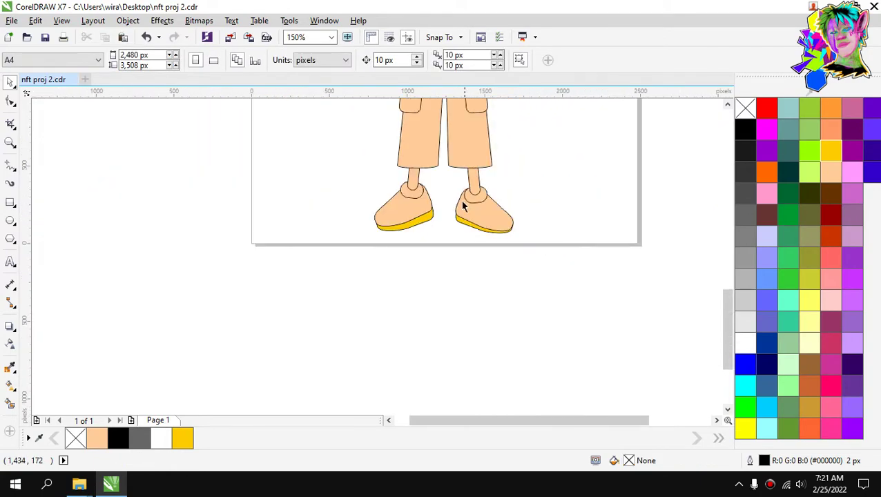
scroll(461, 186, up, 2)
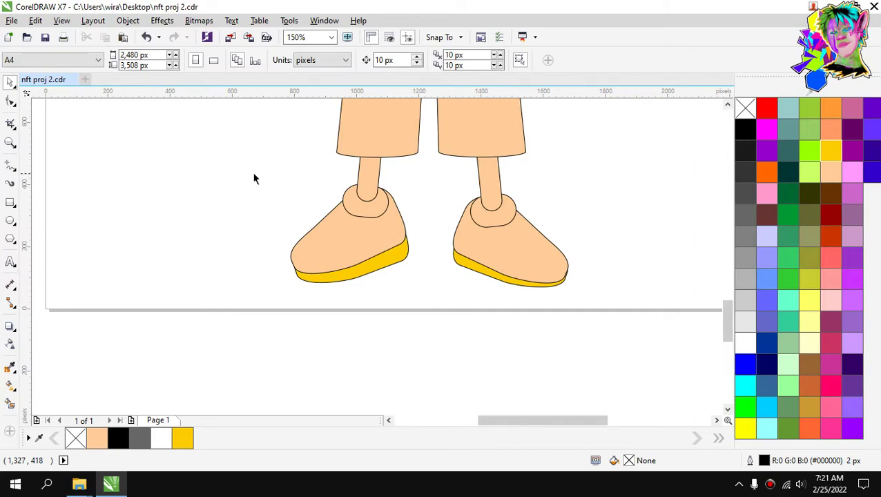
drag(254, 179, 434, 315)
click(406, 238)
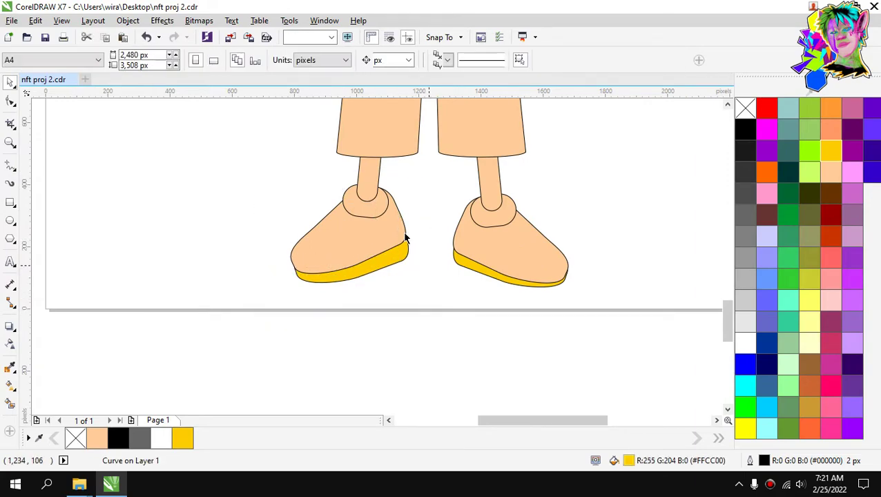
scroll(405, 234, down, 3)
scroll(409, 177, up, 2)
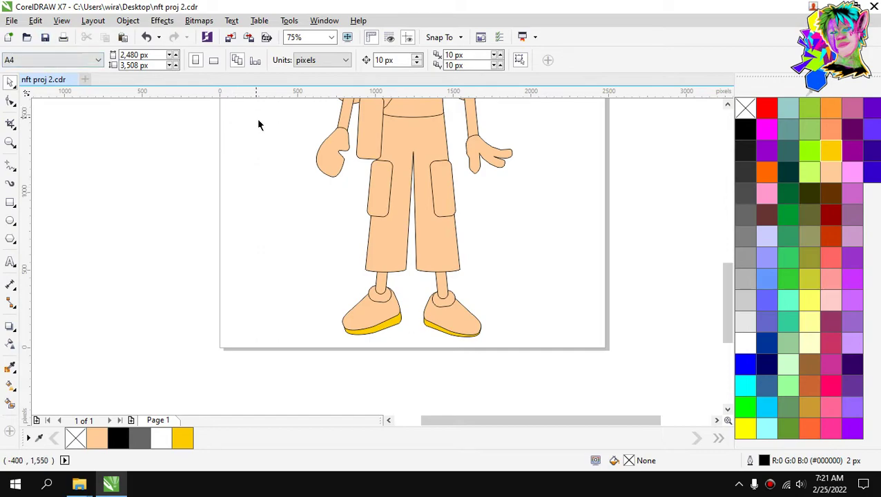
scroll(397, 160, down, 2)
scroll(401, 157, up, 2)
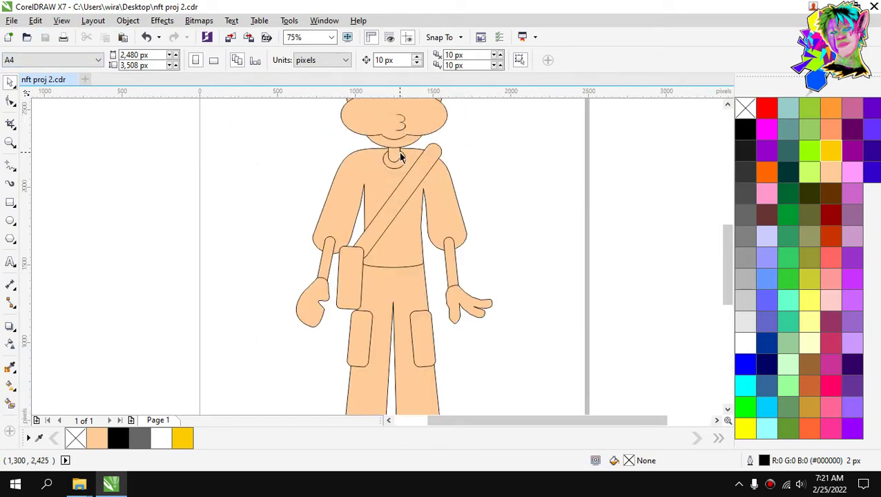
scroll(400, 146, down, 2)
scroll(399, 120, up, 2)
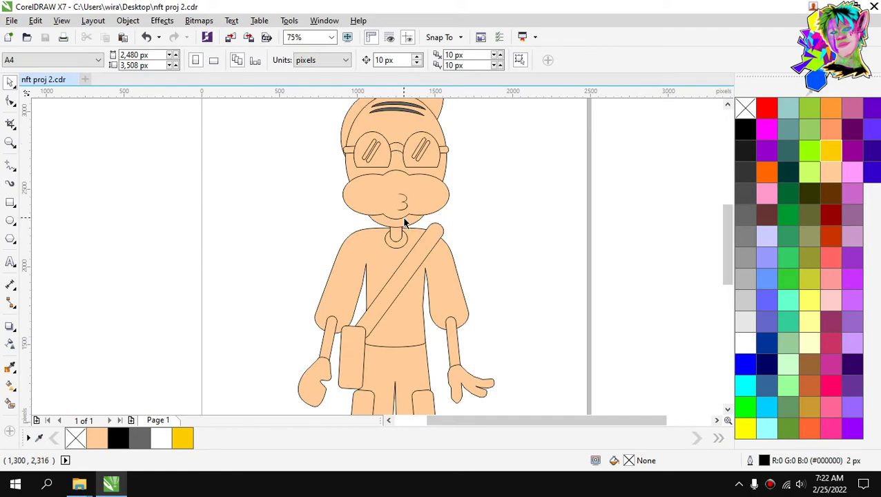
scroll(404, 222, down, 1)
scroll(408, 189, up, 1)
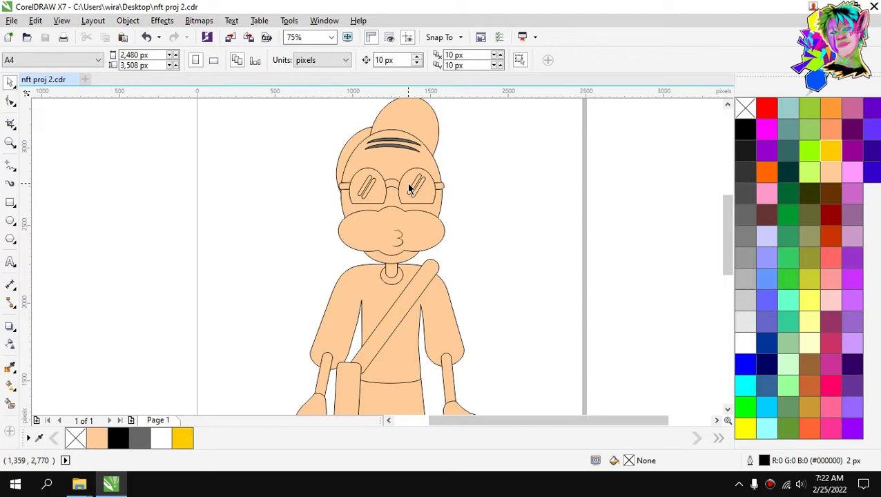
scroll(407, 187, up, 1)
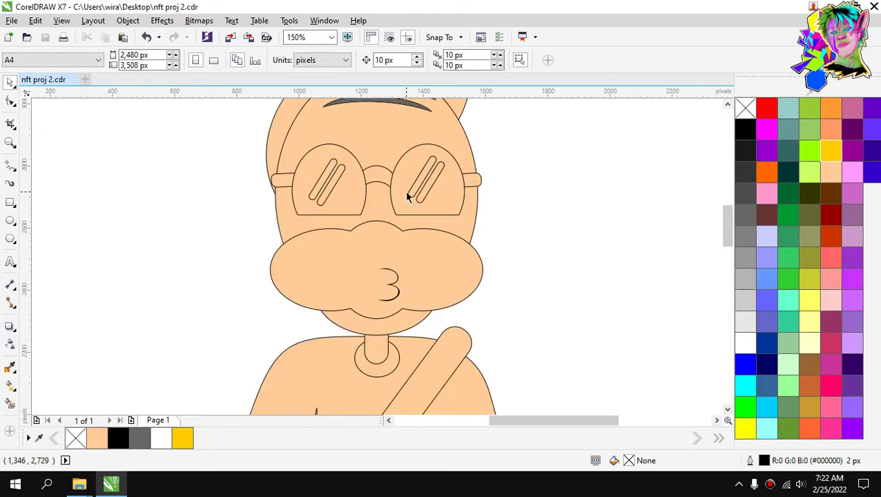
scroll(409, 198, down, 1)
scroll(407, 138, up, 1)
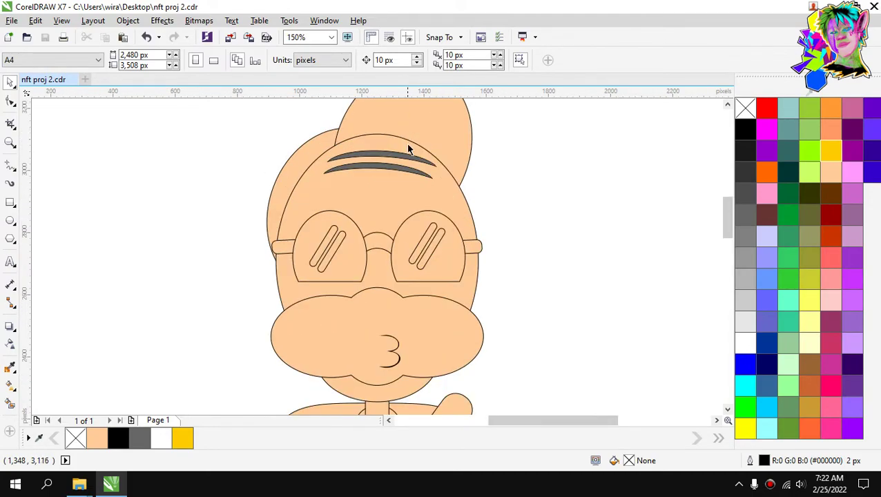
scroll(406, 143, down, 1)
scroll(408, 117, up, 1)
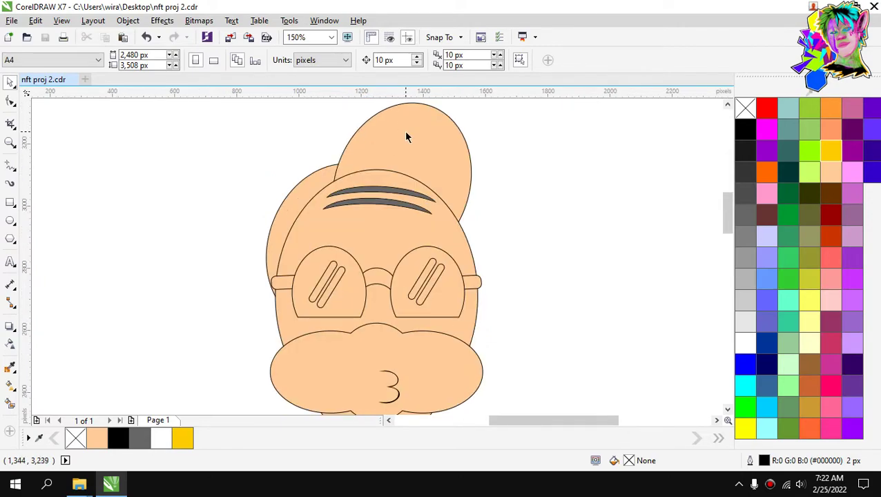
Bring the hair bun ellipse on top of the head to the front of all objects.
click(405, 135)
scroll(406, 133, down, 1)
scroll(406, 133, up, 1)
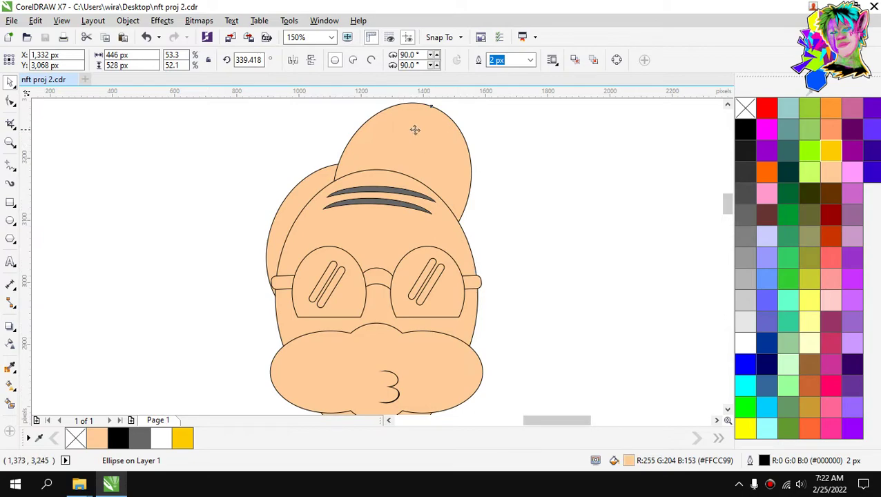
scroll(415, 129, up, 1)
key(shift+Page_Up)
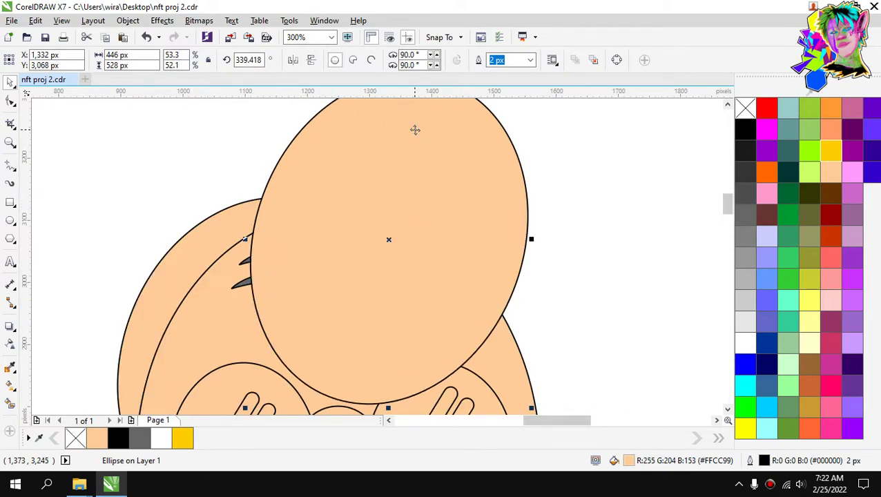
Duplicate the bun ellipse and scale the copy down to about 422 by 499 px, leaving an even rim inside the original.
scroll(414, 129, down, 1)
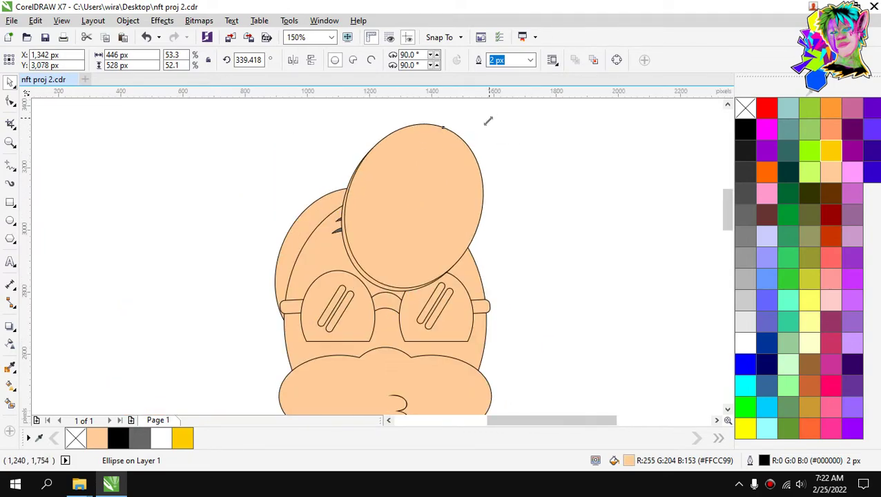
drag(485, 121, 511, 149)
scroll(445, 118, up, 1)
click(548, 160)
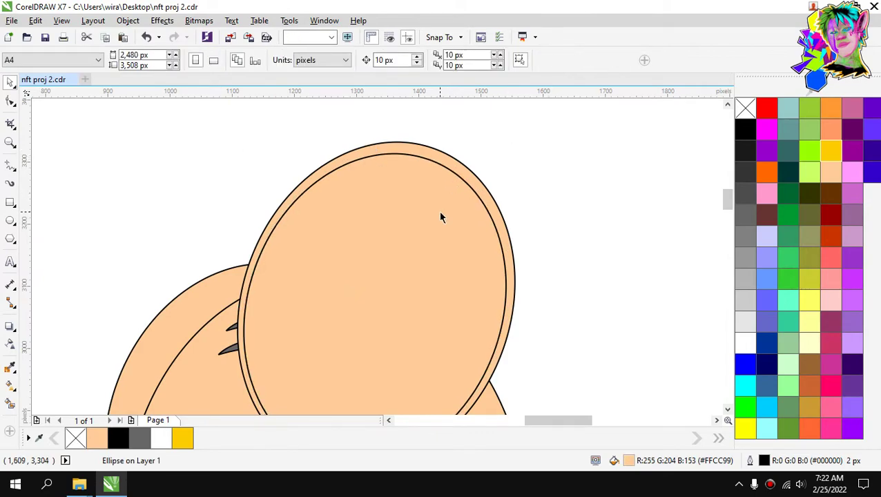
click(440, 213)
shift+click(411, 149)
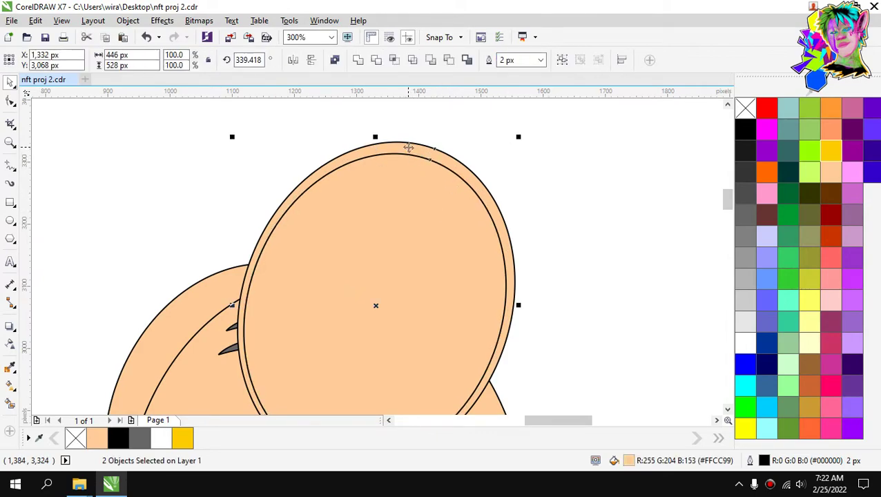
key(ctrl+d)
key(ctrl+Page_Down)
key(ctrl+Page_Down)
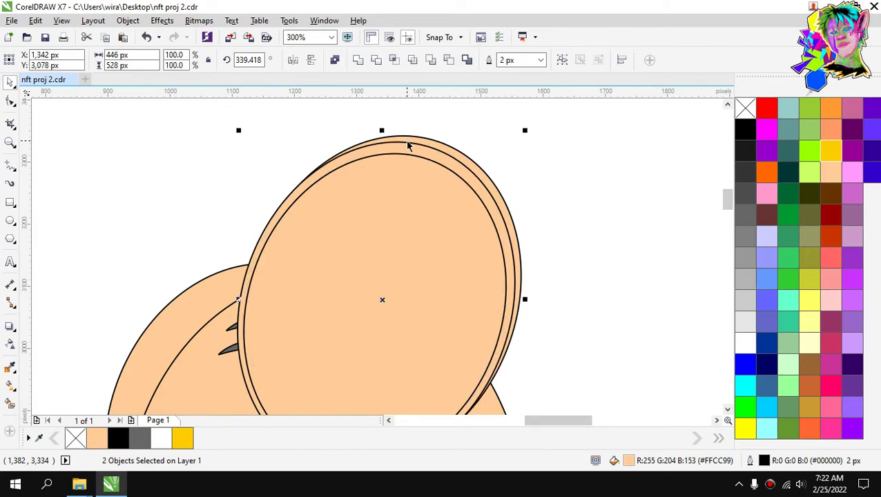
key(ctrl+Page_Up)
key(ctrl+Page_Up)
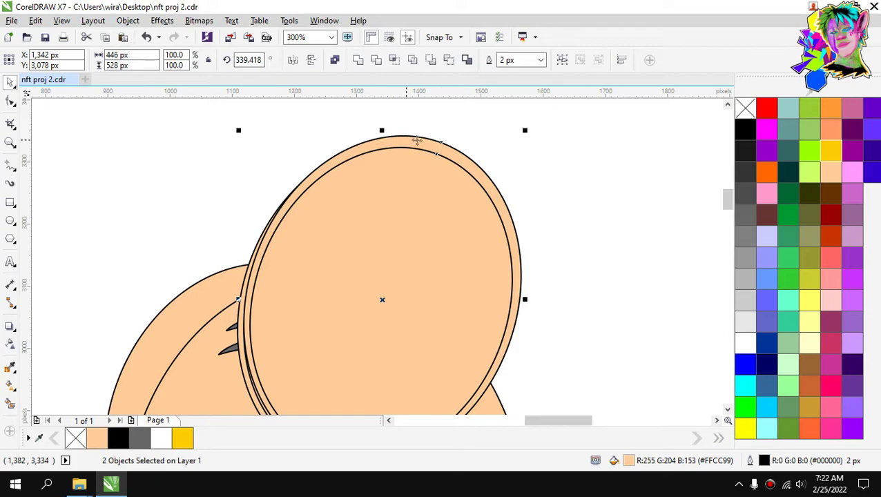
drag(418, 199, 574, 176)
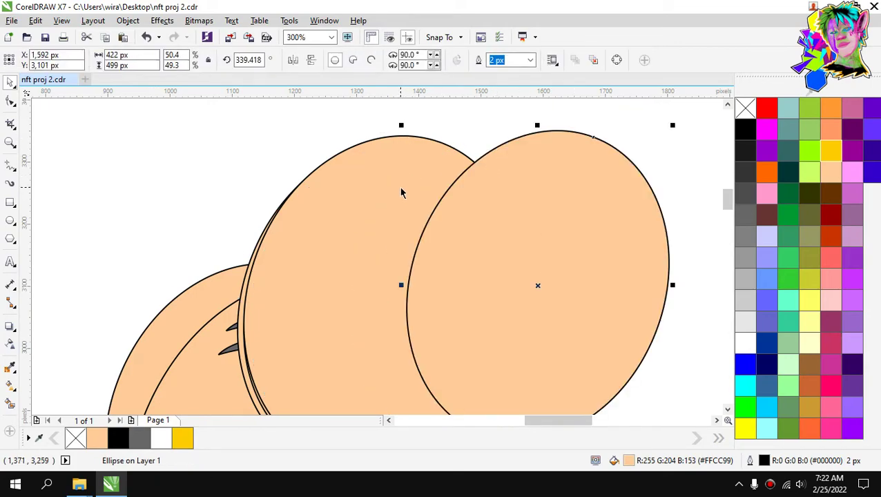
scroll(401, 190, down, 2)
drag(384, 202, 427, 191)
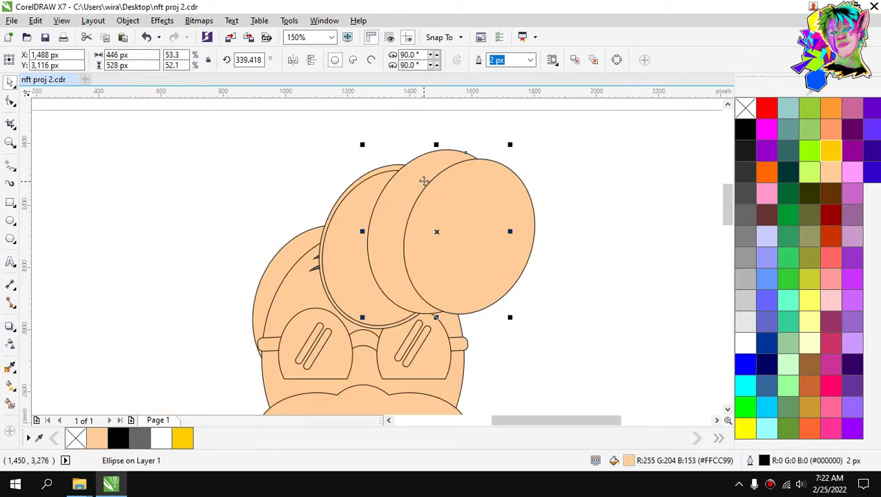
key(Delete)
click(451, 220)
key(Delete)
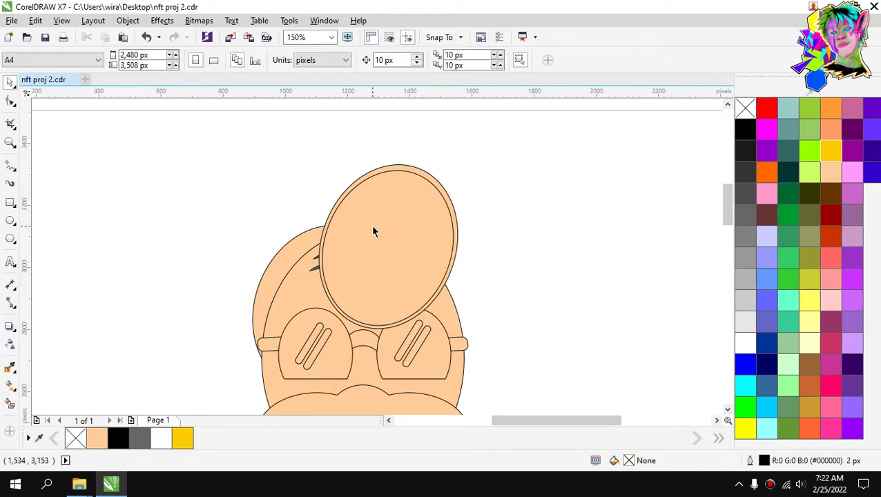
drag(372, 232, 426, 197)
key(ctrl+z)
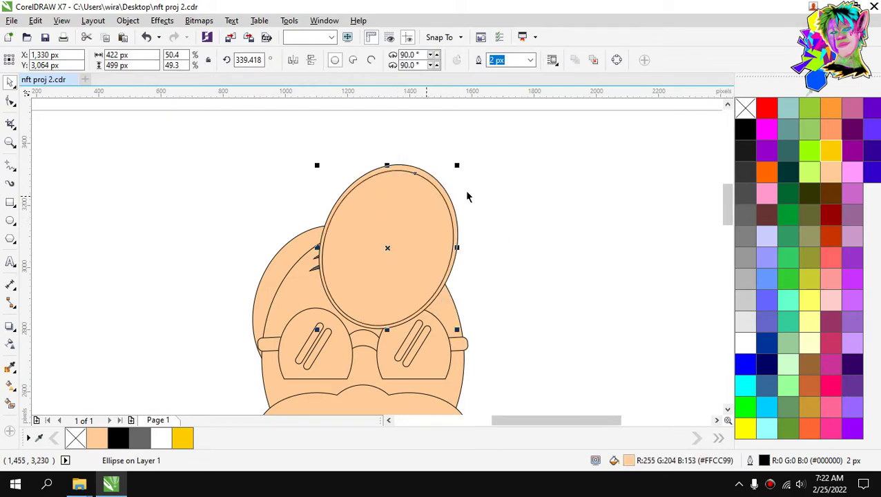
Group the inner and outer bun ellipses together.
click(483, 195)
click(382, 217)
scroll(402, 163, up, 1)
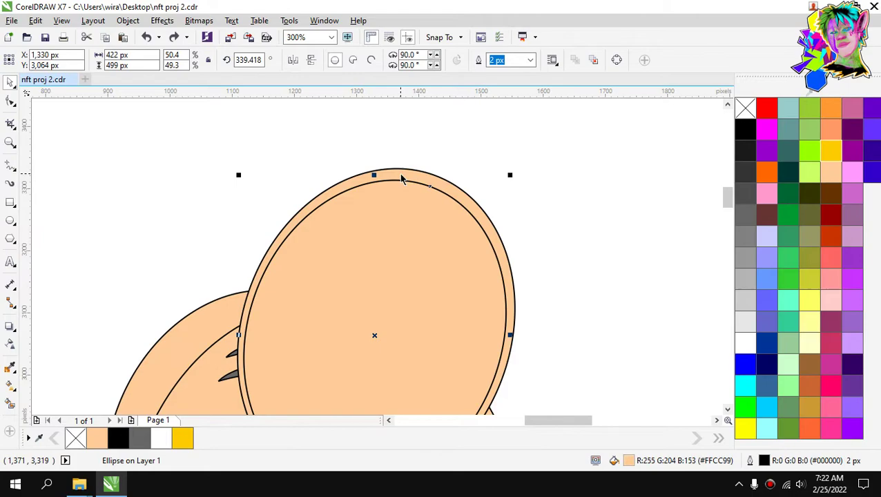
shift+click(400, 174)
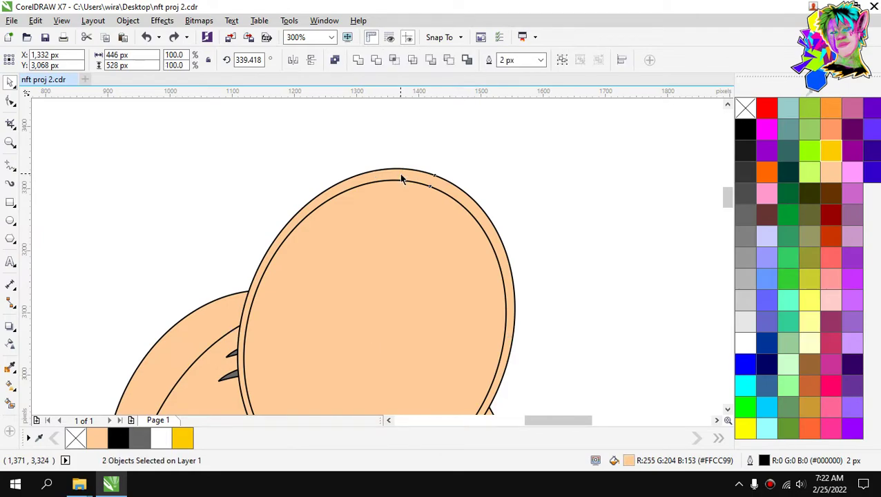
key(ctrl+g)
Place the bun group behind the head but in front of the back hair shape, and shift it slightly left to X 1,327 px.
scroll(401, 176, down, 1)
key(shift+Page_Down)
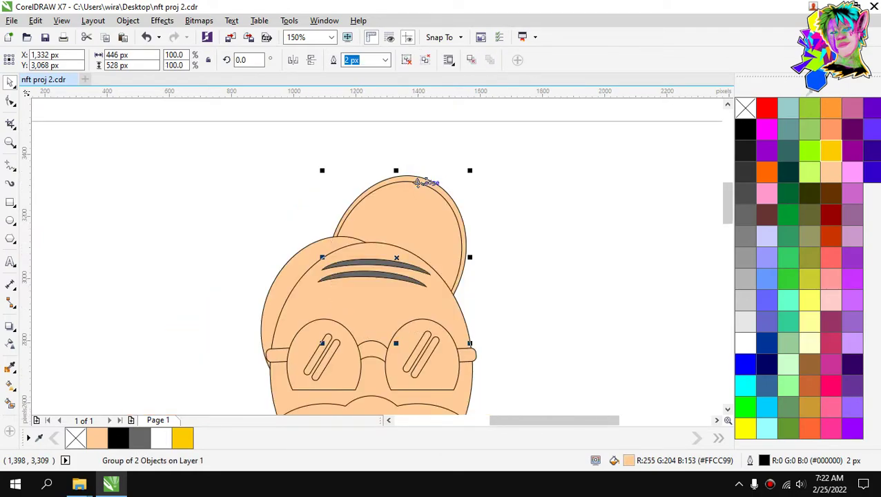
key(ctrl+Page_Up)
key(ctrl+Page_Up)
drag(418, 183, 419, 183)
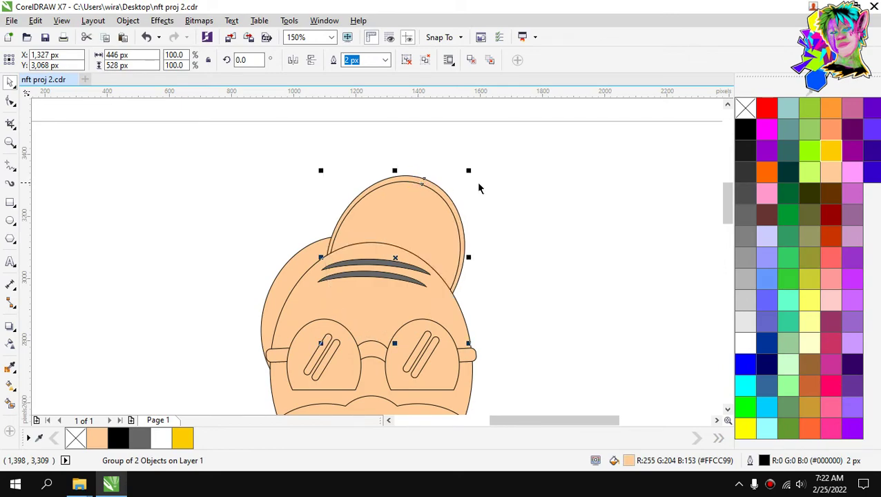
click(479, 188)
scroll(423, 176, down, 2)
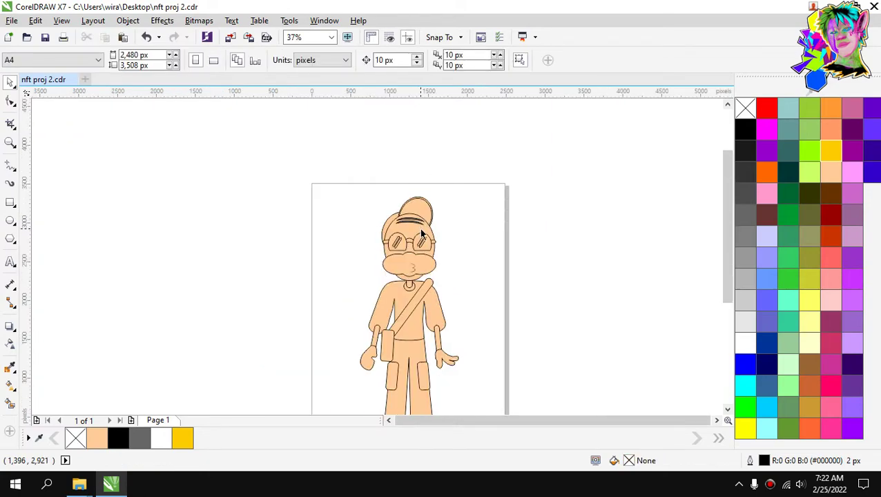
Save the character drawing with the placed hair bun.
scroll(421, 234, up, 1)
scroll(403, 165, up, 1)
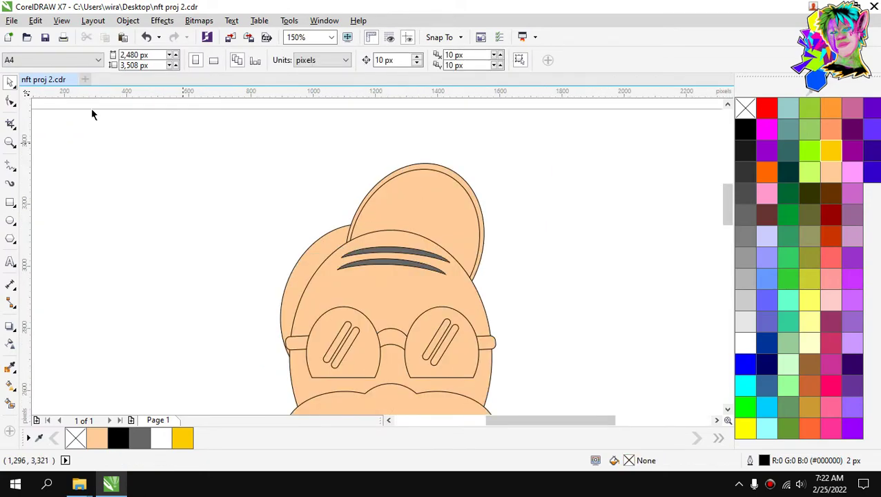
click(47, 40)
scroll(413, 182, down, 2)
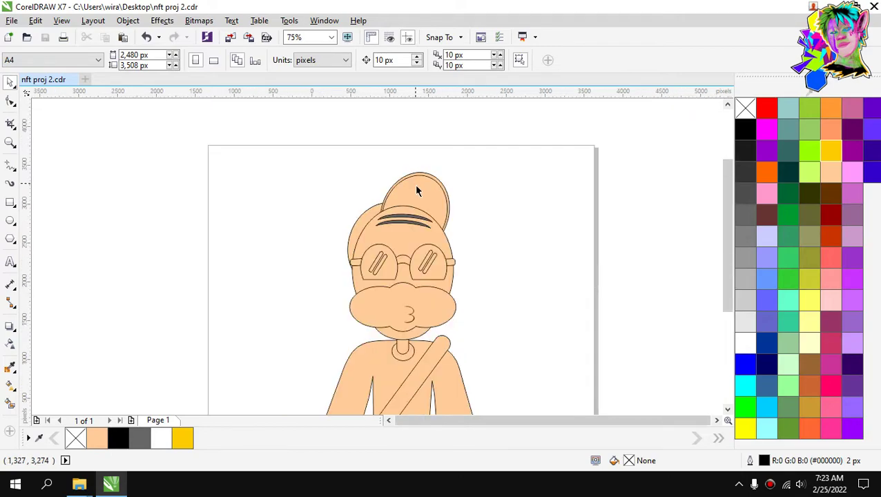
Convert a copy of the right trouser leg's pocket to curves and raise its lower nodes to form a roughly square flap.
scroll(408, 321, up, 1)
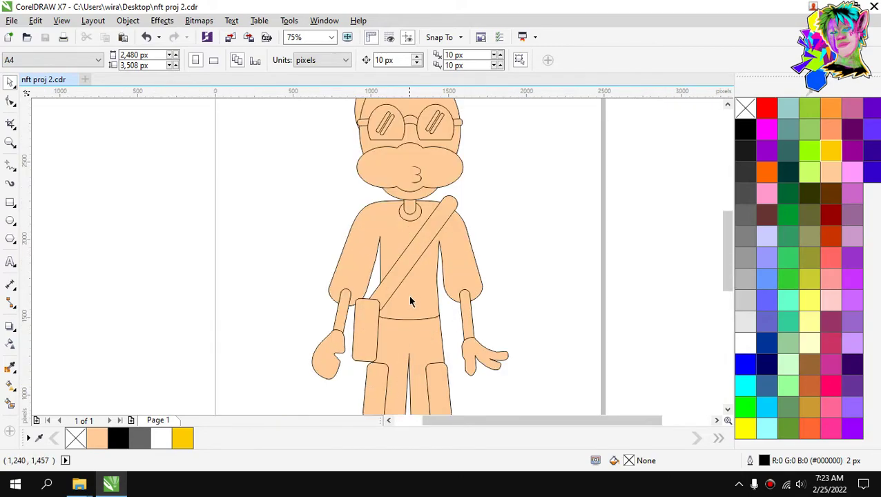
scroll(410, 297, down, 1)
scroll(414, 347, up, 1)
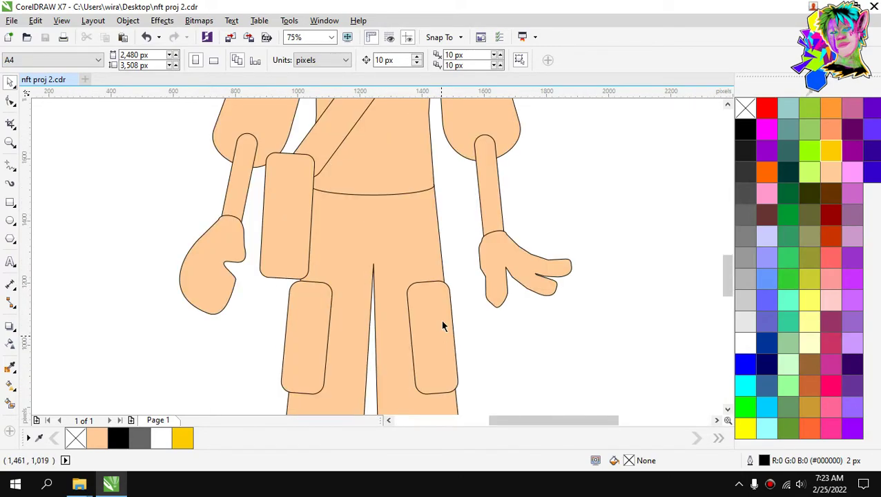
click(435, 302)
scroll(435, 303, down, 1)
scroll(435, 306, up, 1)
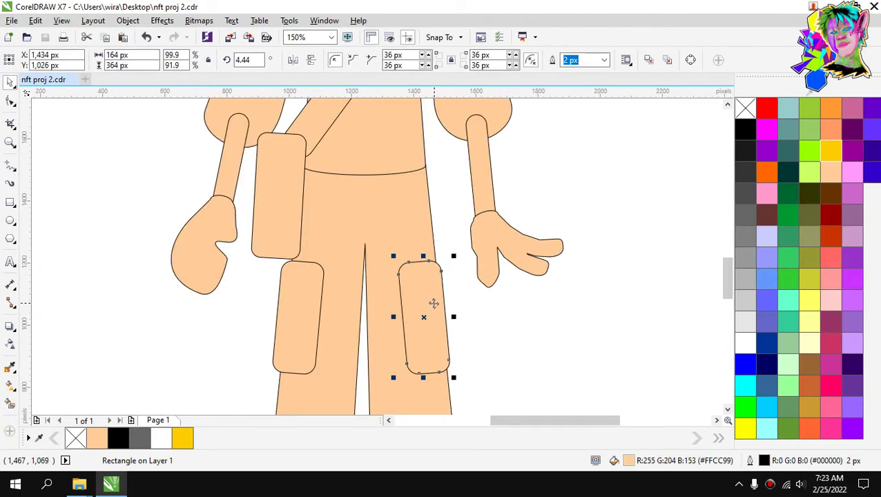
click(433, 359)
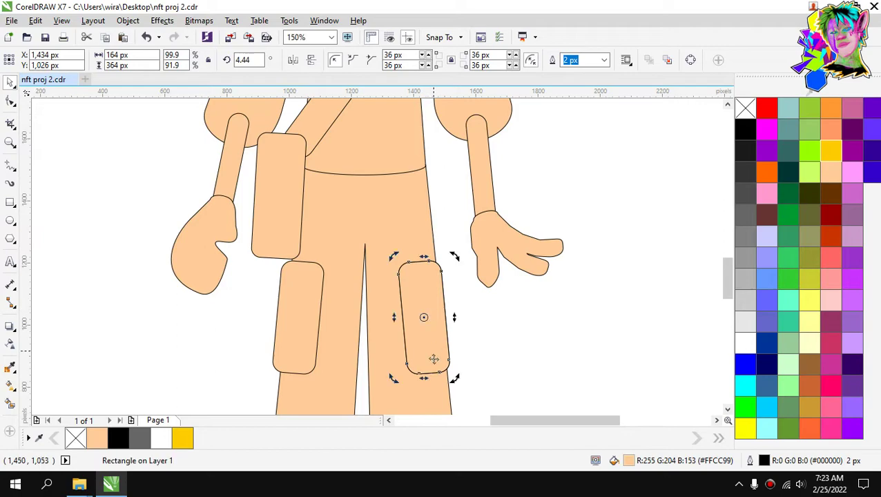
scroll(433, 359, up, 1)
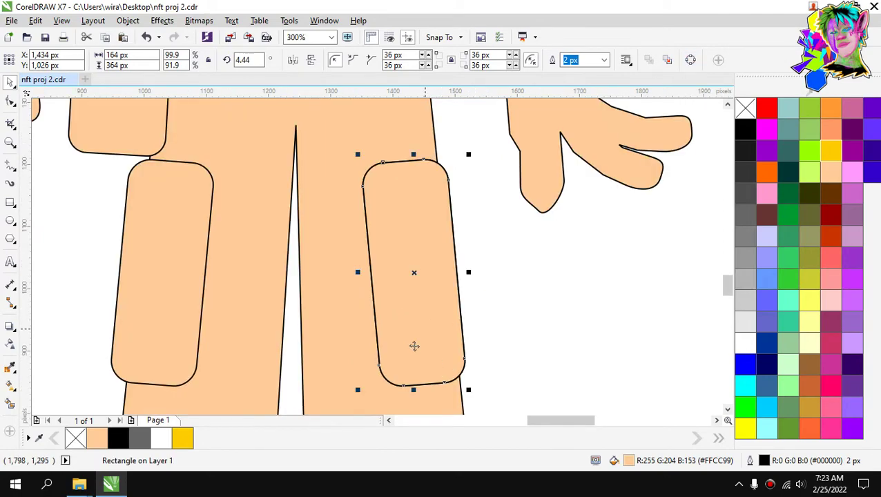
key(ctrl+q)
key(F10)
drag(499, 332, 353, 410)
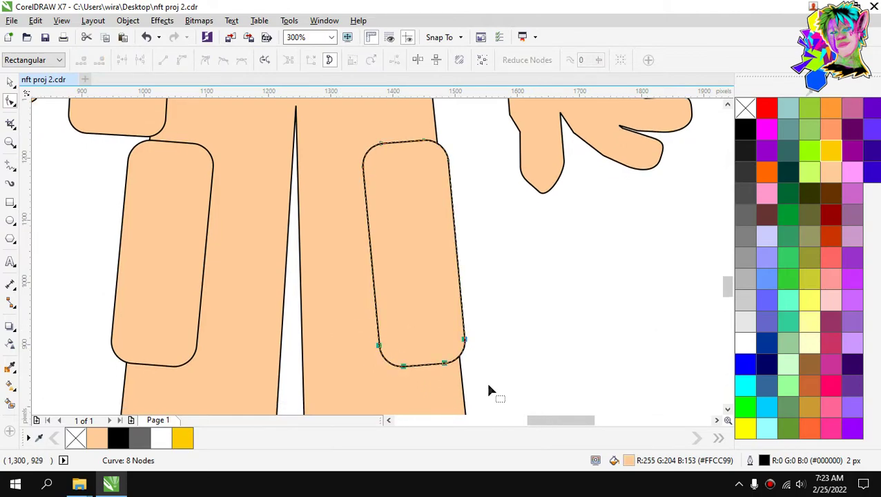
drag(466, 350, 458, 237)
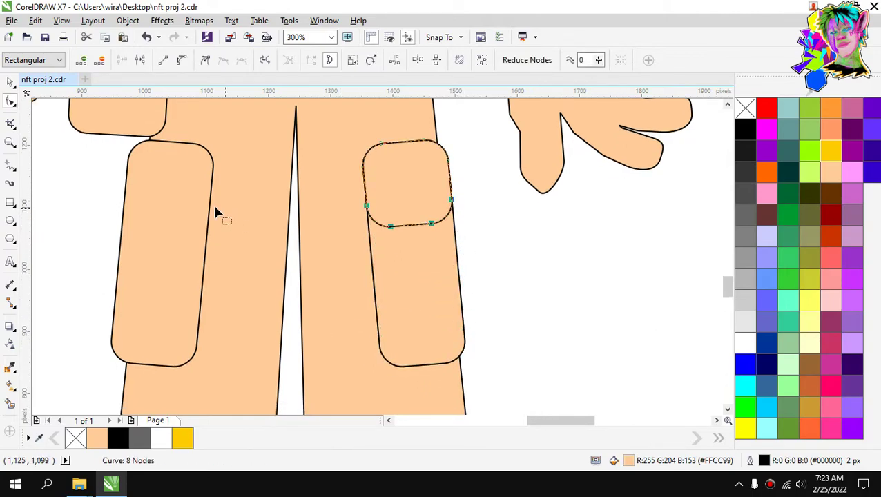
click(11, 81)
Raise the flap's lower four nodes further so the flap measures 140 by 108 px.
scroll(424, 149, up, 2)
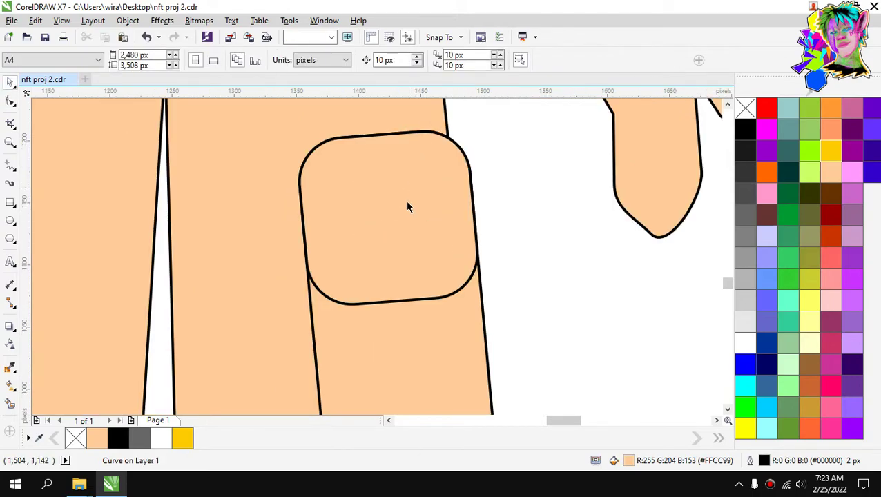
click(393, 237)
key(F10)
drag(514, 200, 237, 342)
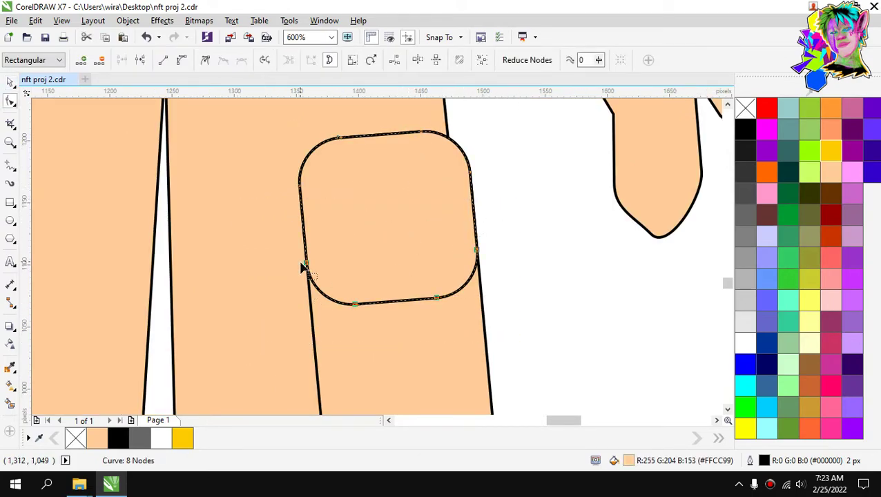
drag(307, 268, 304, 230)
click(10, 82)
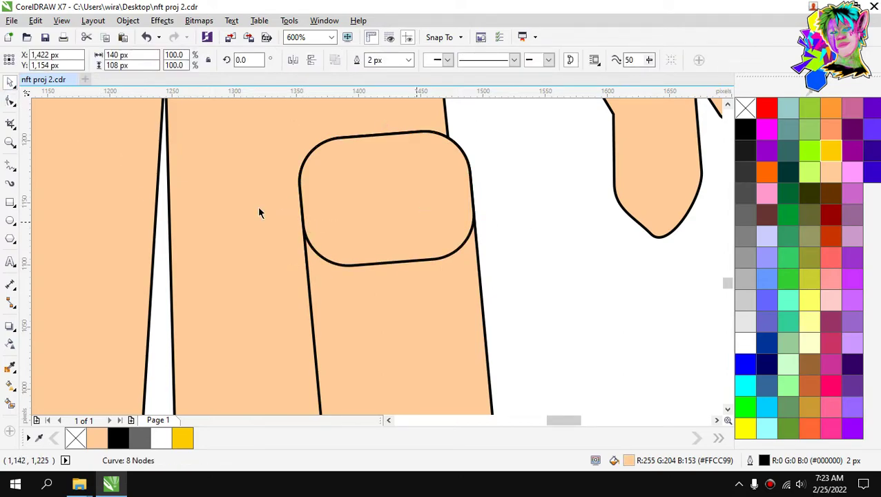
Draw a small ellipse of about 33 by 38 px on the pocket flap as a button.
click(10, 219)
drag(373, 185, 423, 239)
key(space)
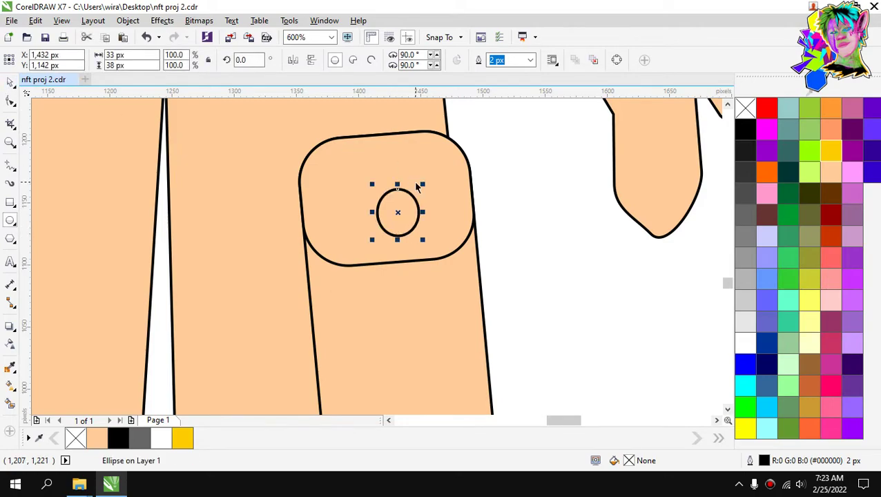
Set the button ellipse's height to 33 px so that it matches its width.
scroll(413, 181, up, 2)
click(132, 55)
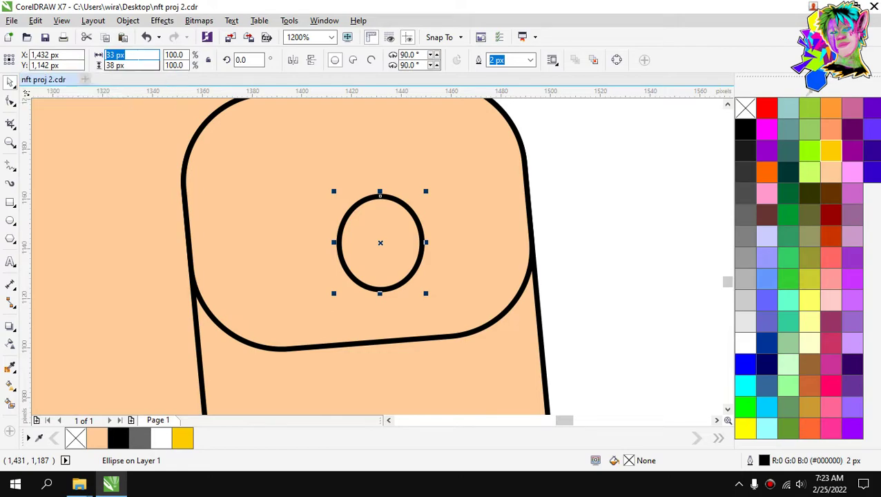
key(Tab)
text(33 px)
click(589, 185)
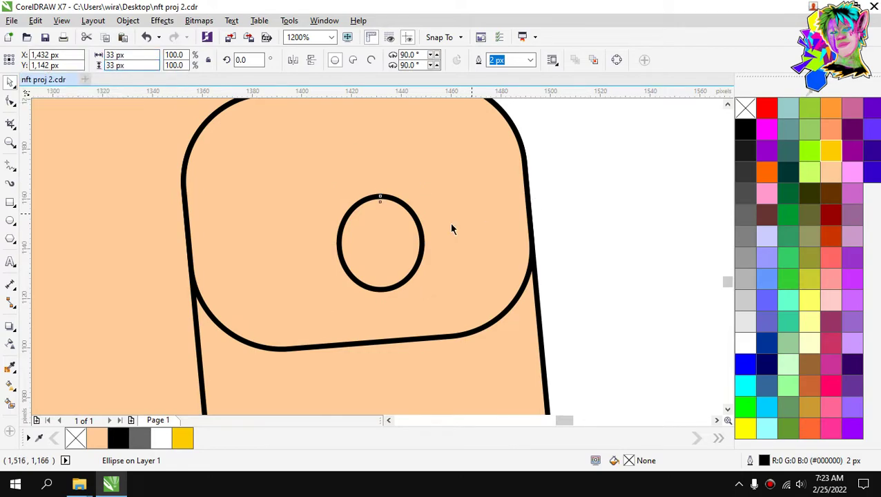
Shift the button circle slightly on the pocket flap to X 1,428 px, Y 1,143 px.
click(396, 238)
scroll(395, 238, down, 1)
scroll(395, 224, up, 1)
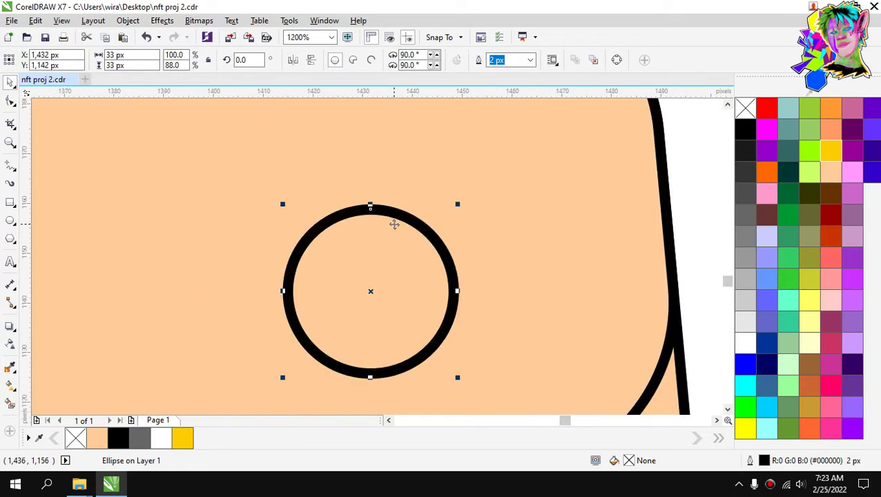
scroll(396, 269, down, 3)
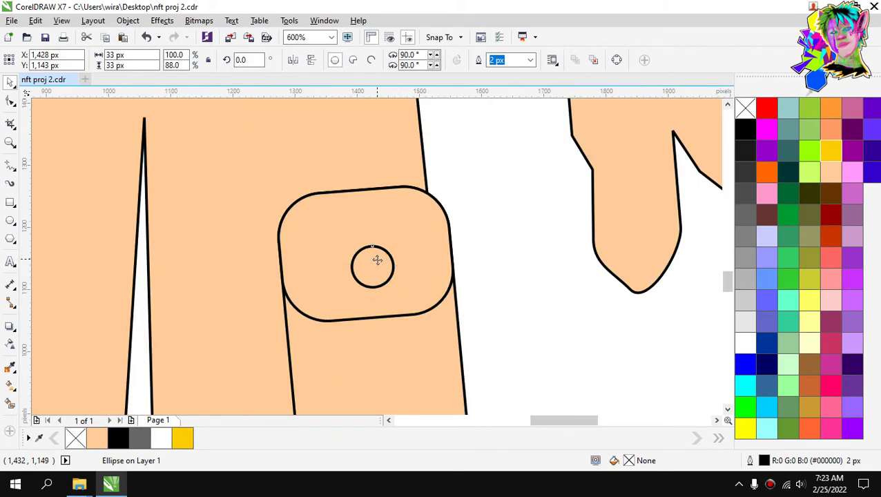
scroll(356, 264, down, 1)
drag(398, 231, 326, 365)
scroll(347, 273, up, 1)
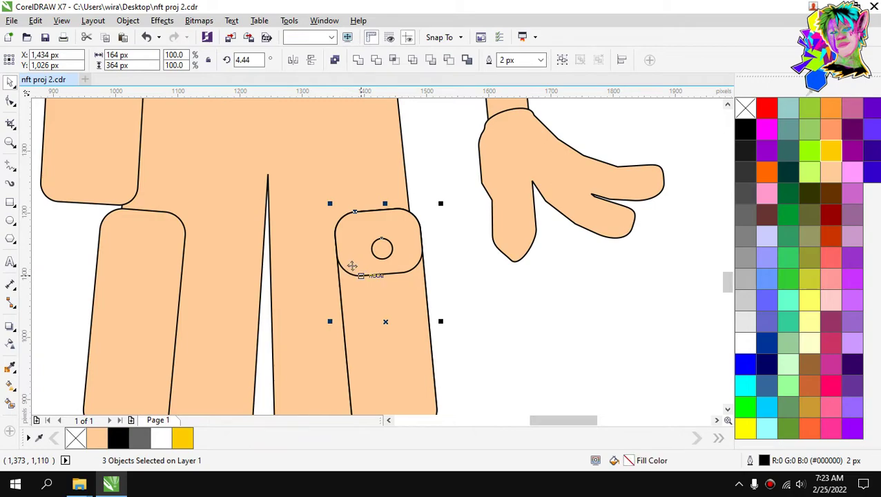
scroll(350, 266, down, 1)
drag(352, 268, 230, 269)
key(ctrl+z)
key(ctrl+z)
key(ctrl+z)
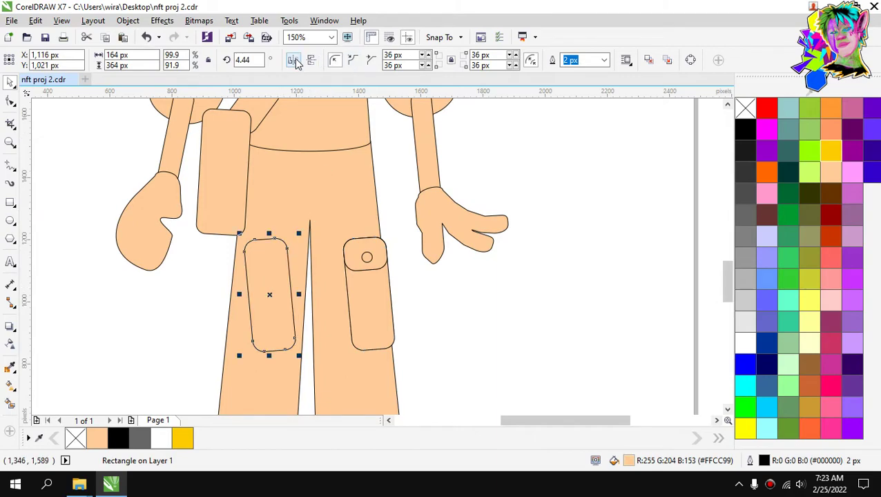
Flip the plain pocket on the left trouser leg horizontally and delete it.
click(292, 60)
scroll(270, 295, up, 1)
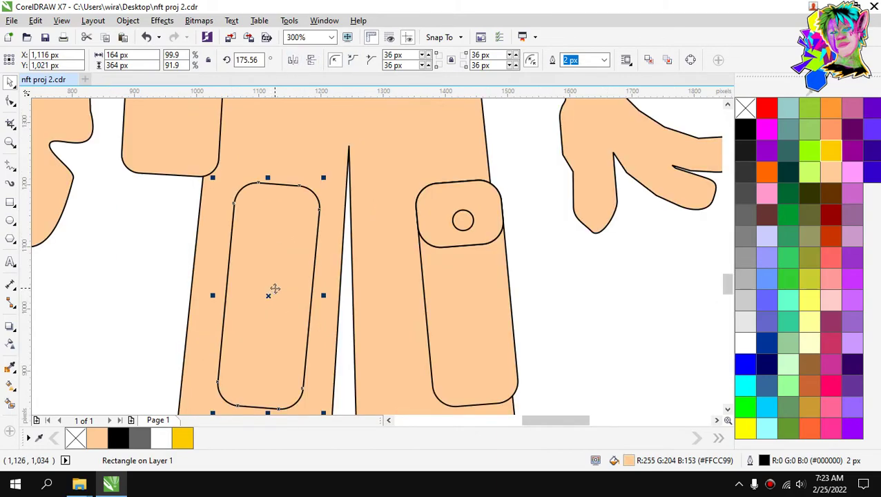
scroll(275, 289, down, 1)
key(Delete)
Group the right trouser pocket with its flap and button, and paste a copy of the group.
drag(400, 228, 332, 328)
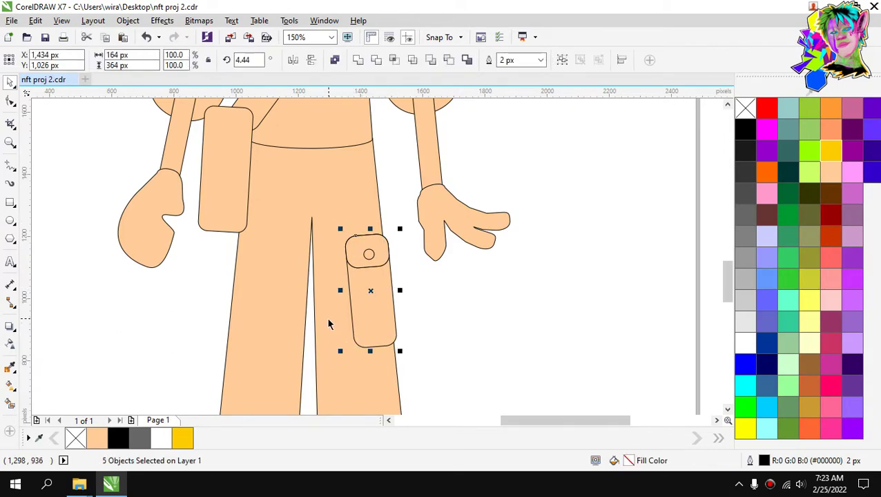
key(ctrl+g)
key(ctrl+c)
key(ctrl+v)
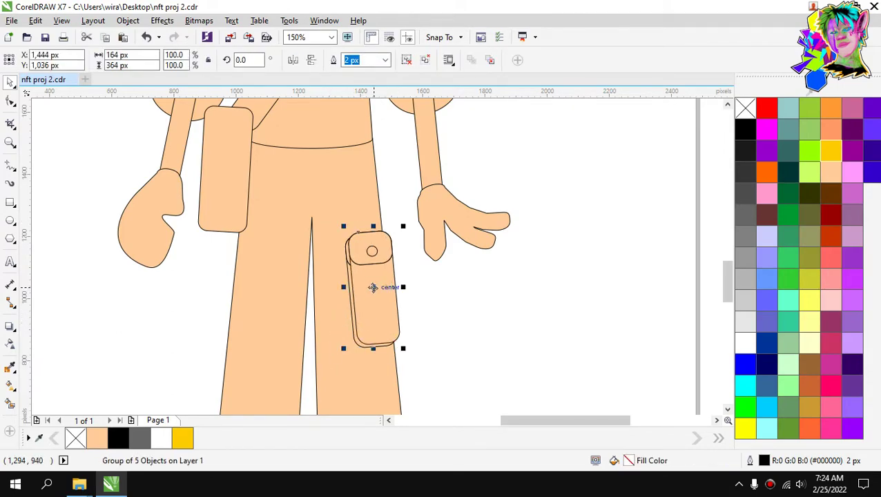
Place the copied pocket group on the left trouser leg at X 1,026 px, Y 1,021 px and mirror it horizontally.
drag(374, 285, 236, 277)
click(294, 61)
scroll(283, 279, up, 1)
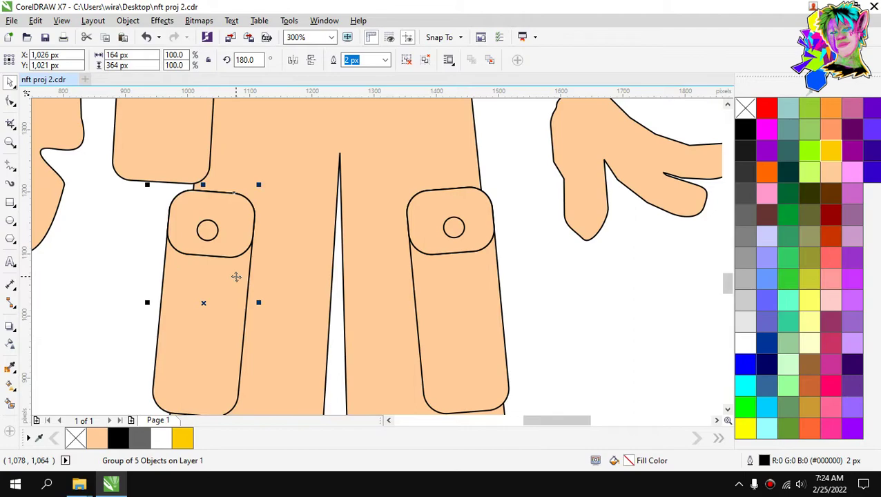
scroll(238, 276, down, 1)
click(391, 283)
Examine the shirt hem, bag, trousers and both pockets across the whole figure.
scroll(344, 244, down, 1)
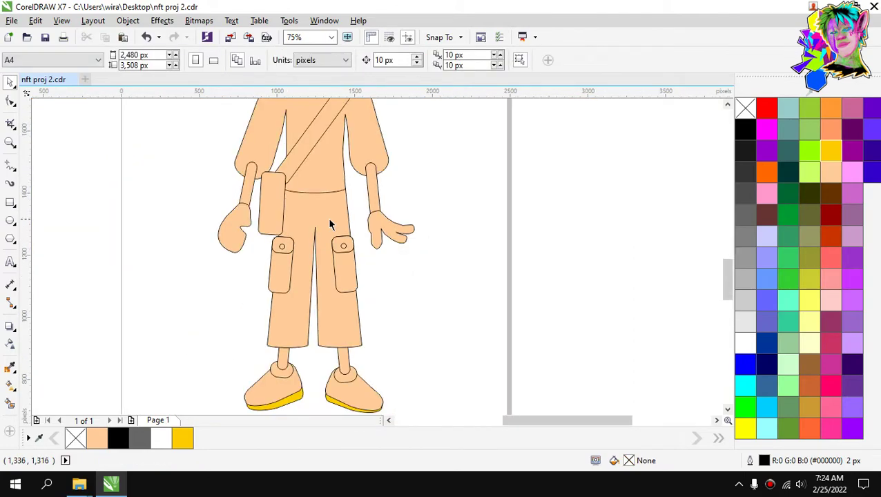
scroll(328, 218, up, 1)
scroll(325, 211, down, 1)
click(317, 188)
click(316, 166)
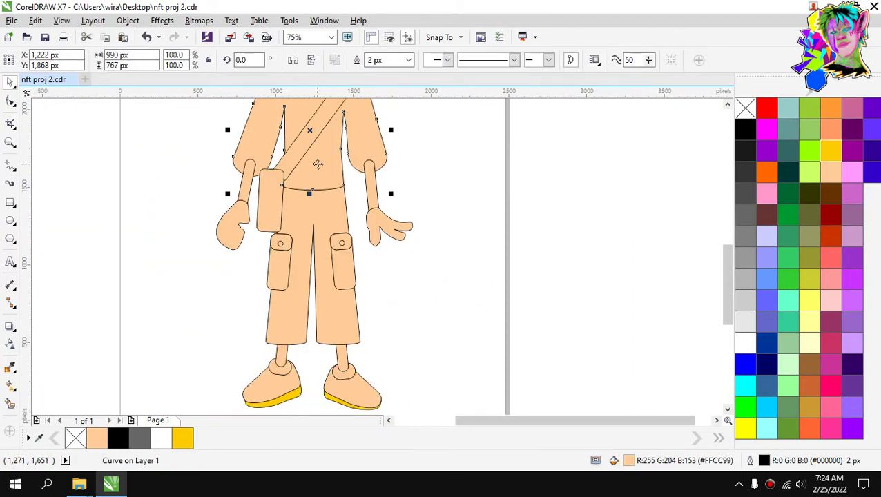
scroll(318, 164, up, 1)
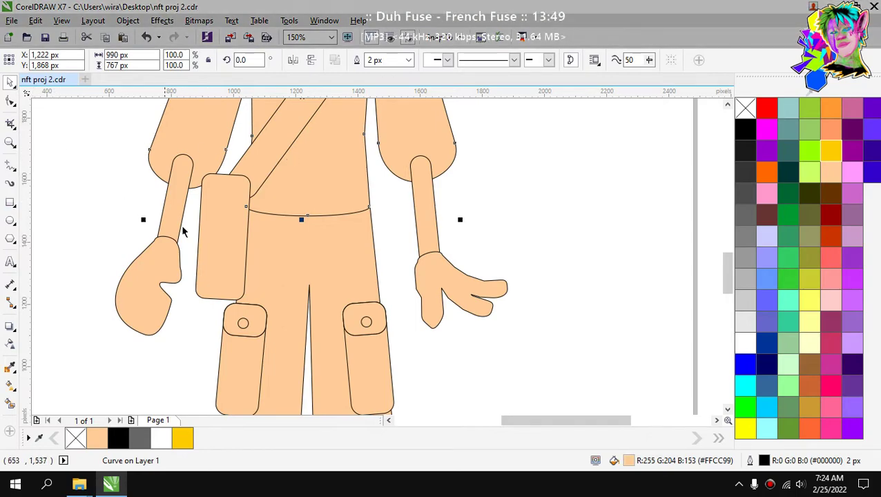
key(Escape)
scroll(330, 227, down, 2)
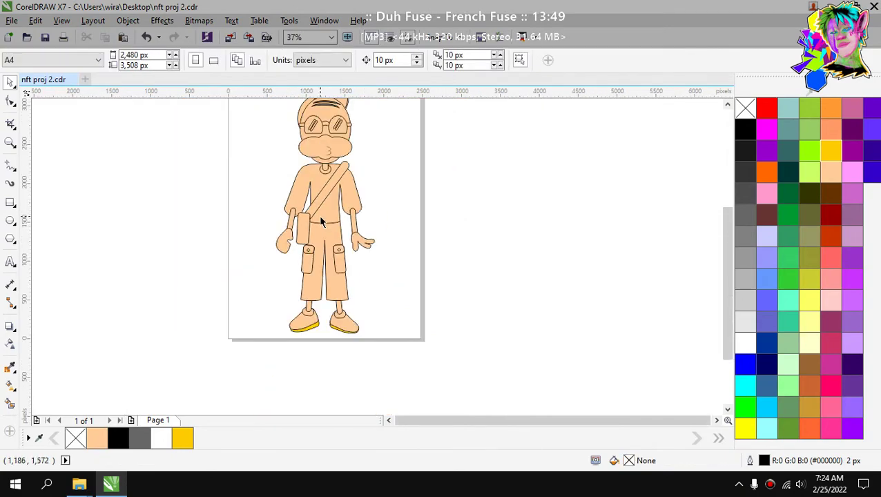
scroll(319, 215, up, 1)
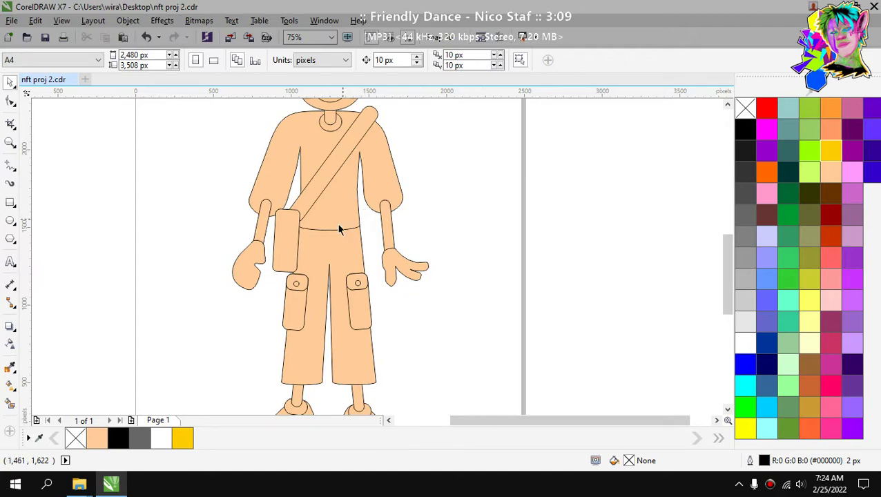
Move the right trouser pocket group slightly up and outward to X 1,453 px, Y 1,039 px.
scroll(350, 307, up, 1)
click(368, 295)
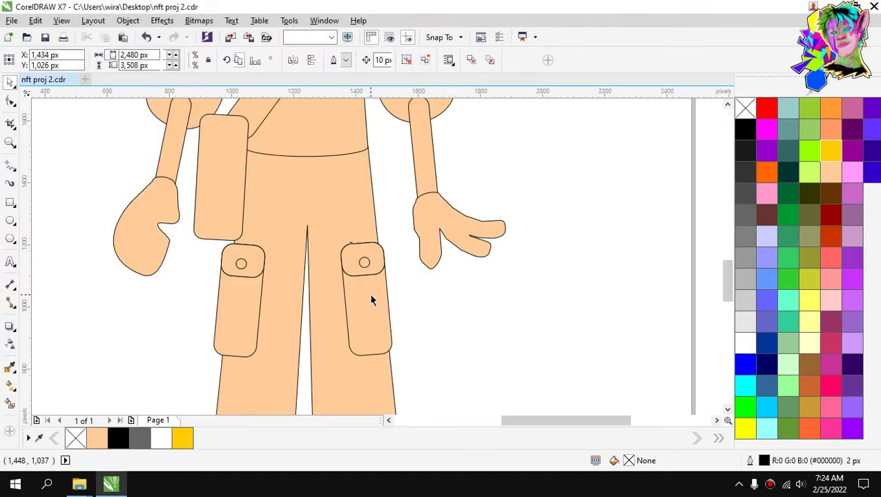
scroll(368, 296, up, 1)
drag(384, 283, 391, 276)
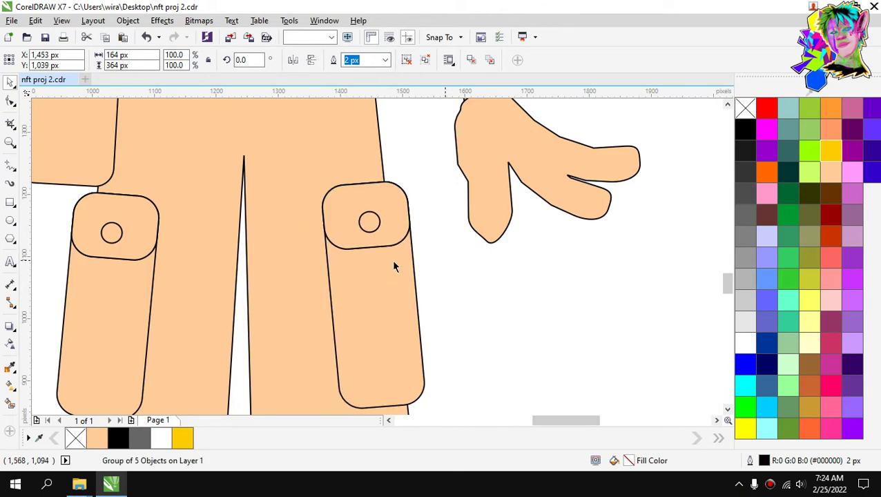
key(Escape)
scroll(378, 269, down, 1)
scroll(375, 275, up, 1)
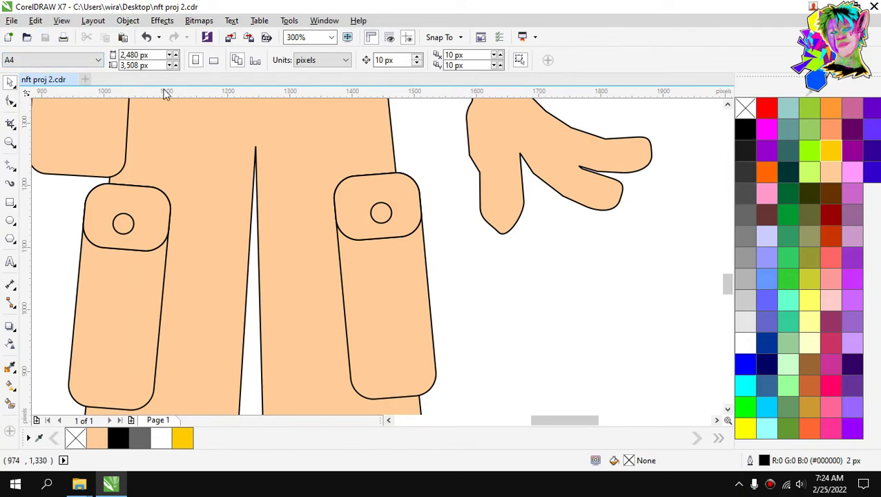
scroll(276, 157, down, 4)
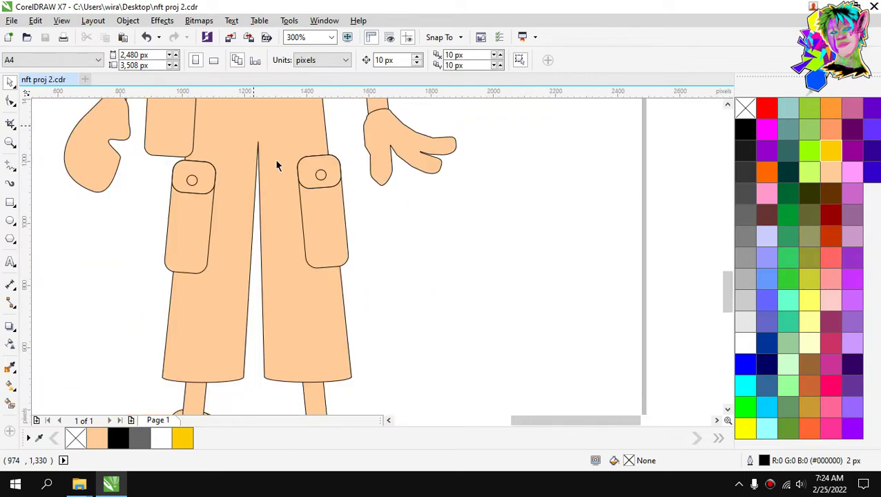
scroll(291, 144, up, 1)
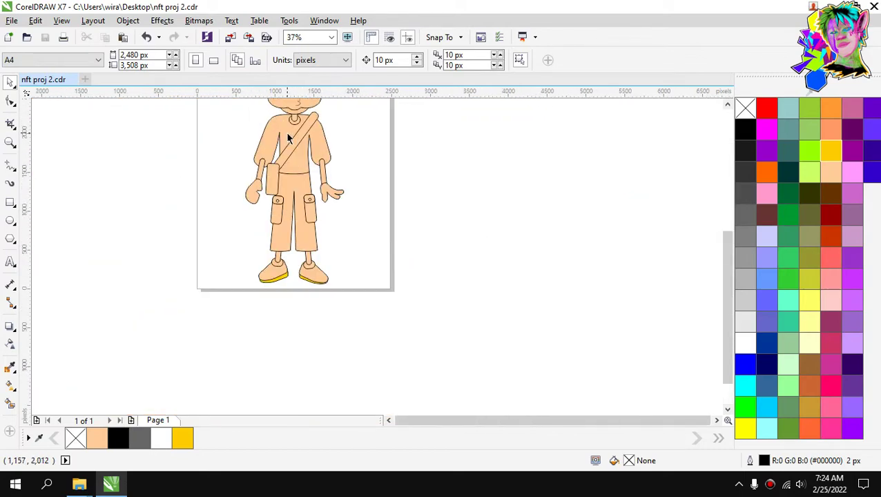
scroll(296, 160, up, 1)
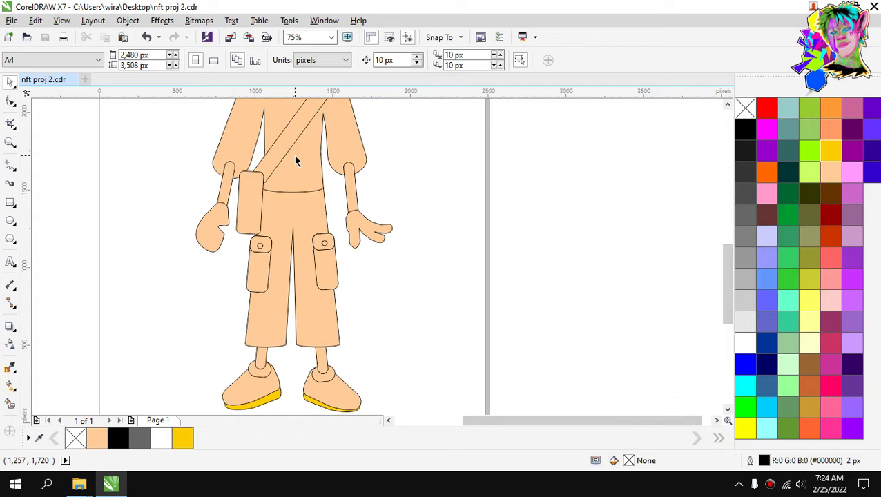
scroll(333, 261, up, 1)
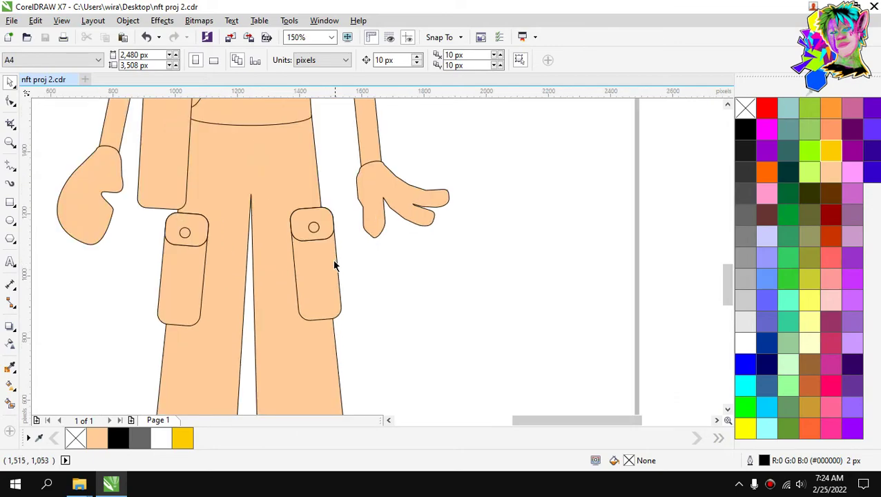
Move the right trouser pocket group slightly inward to X 1,441 px, Y 1,035 px.
scroll(331, 265, up, 1)
drag(331, 266, 325, 268)
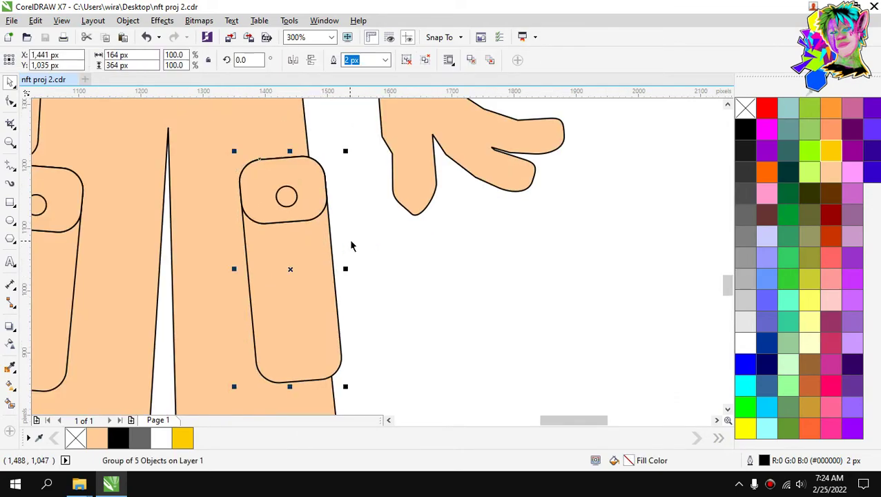
scroll(351, 241, down, 1)
scroll(203, 242, up, 1)
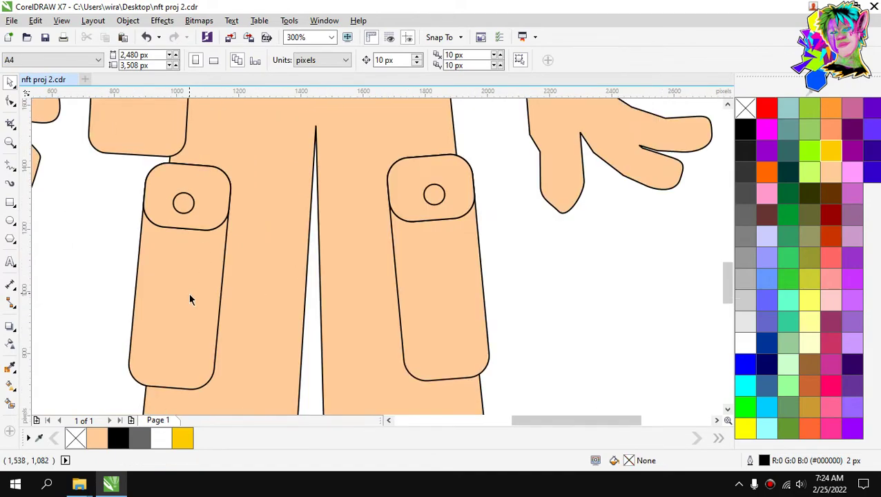
Shift the left trouser pocket group slightly inward to X 1,031 px, Y 1,009 px.
scroll(190, 295, down, 2)
scroll(185, 314, up, 1)
scroll(185, 317, up, 1)
drag(184, 301, 205, 294)
scroll(214, 288, down, 1)
scroll(249, 261, down, 1)
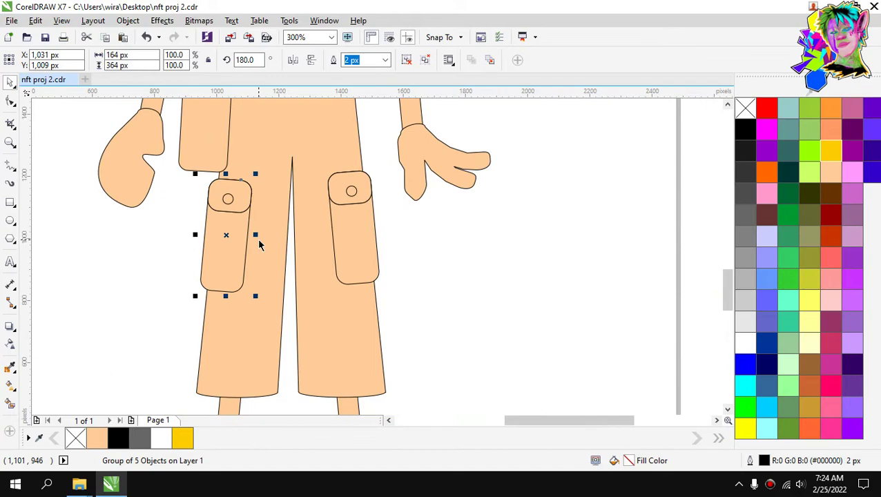
Align the bottom edges of the left and right trouser pocket groups.
scroll(260, 244, up, 1)
shift+click(461, 231)
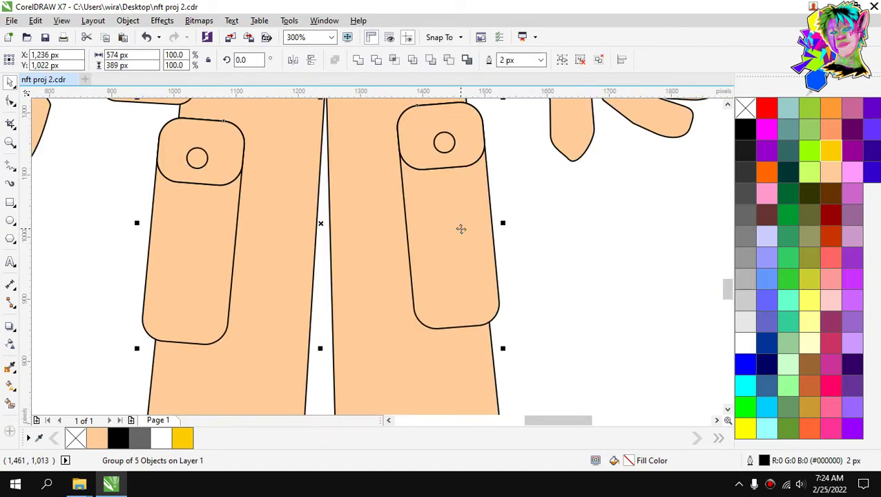
click(621, 61)
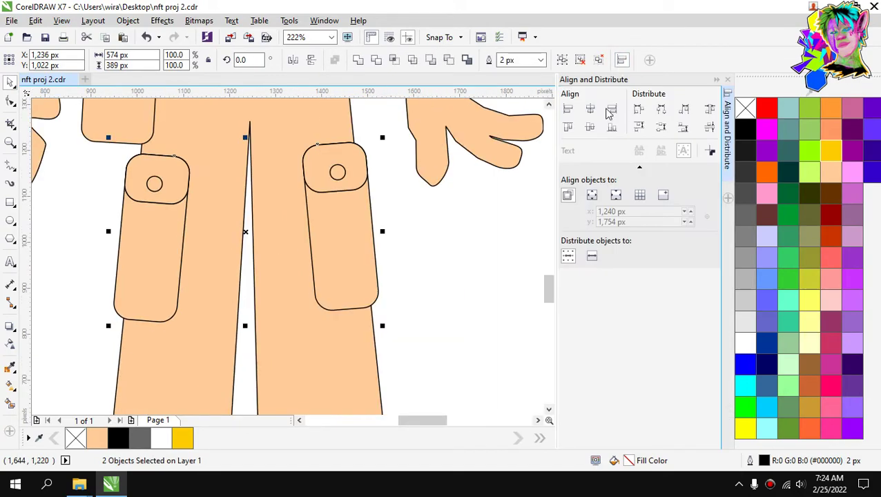
click(612, 129)
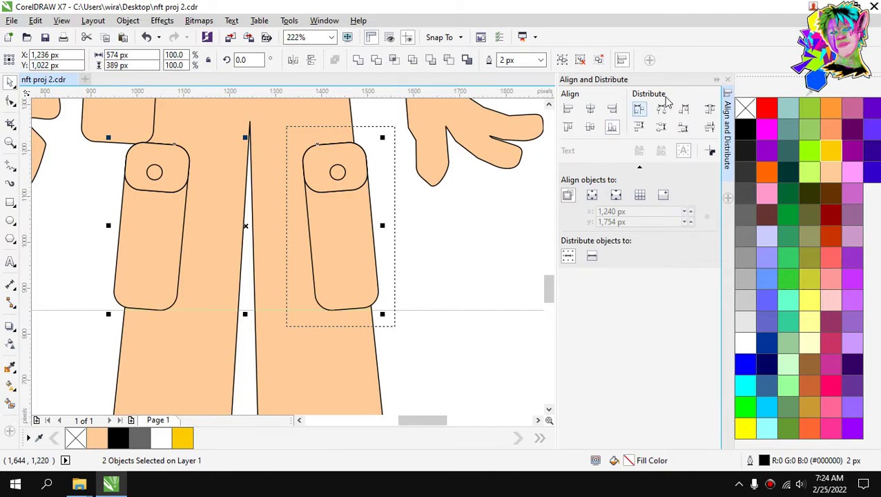
click(727, 79)
scroll(525, 219, up, 2)
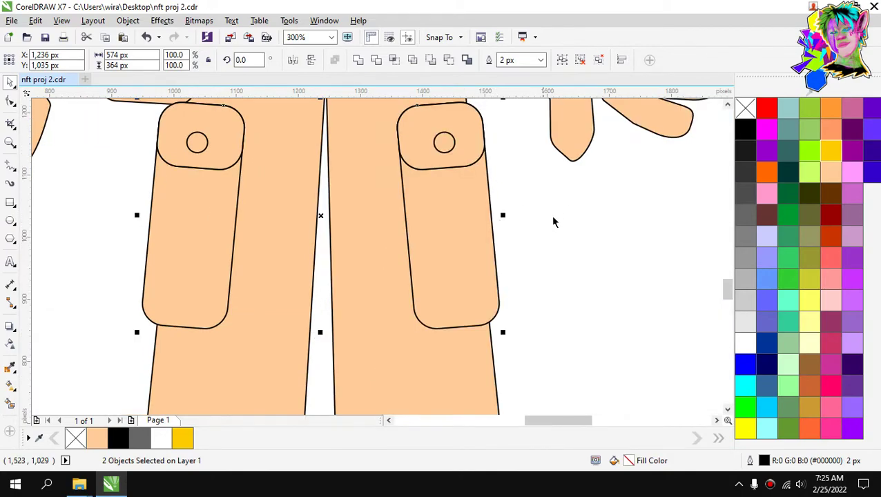
scroll(432, 191, down, 2)
key(Escape)
Draw an ellipse about 409 × 114 px across the top of the trousers, just below the shirt hem.
scroll(429, 175, up, 1)
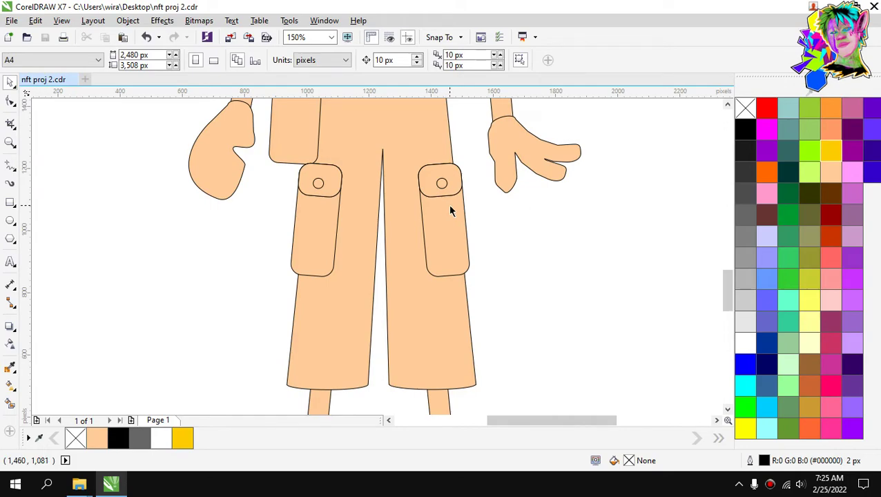
scroll(442, 207, down, 4)
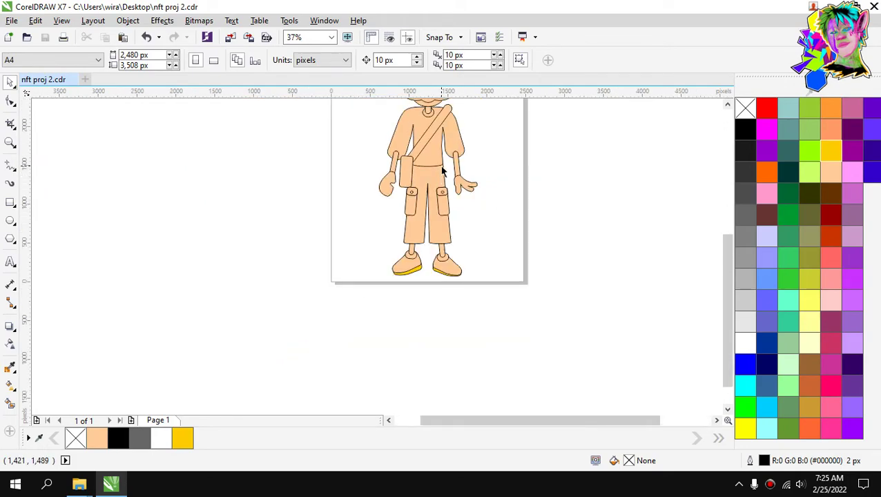
scroll(442, 171, up, 2)
scroll(437, 178, down, 2)
scroll(433, 193, up, 4)
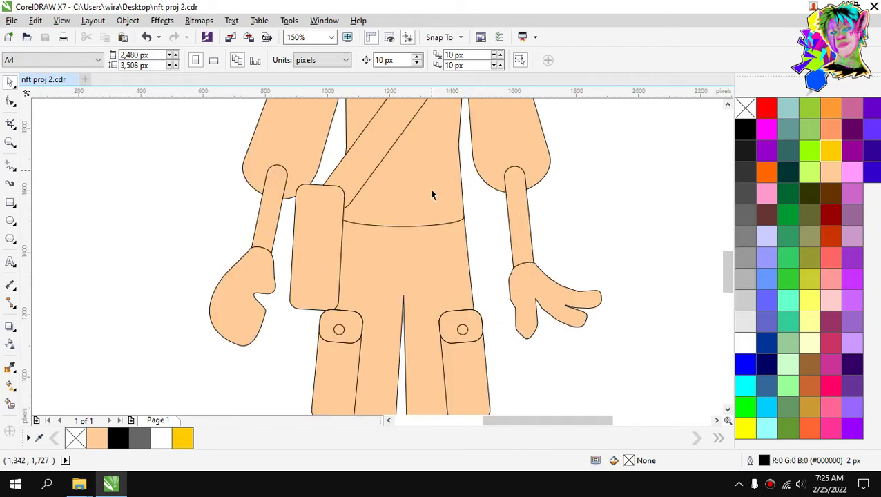
click(420, 247)
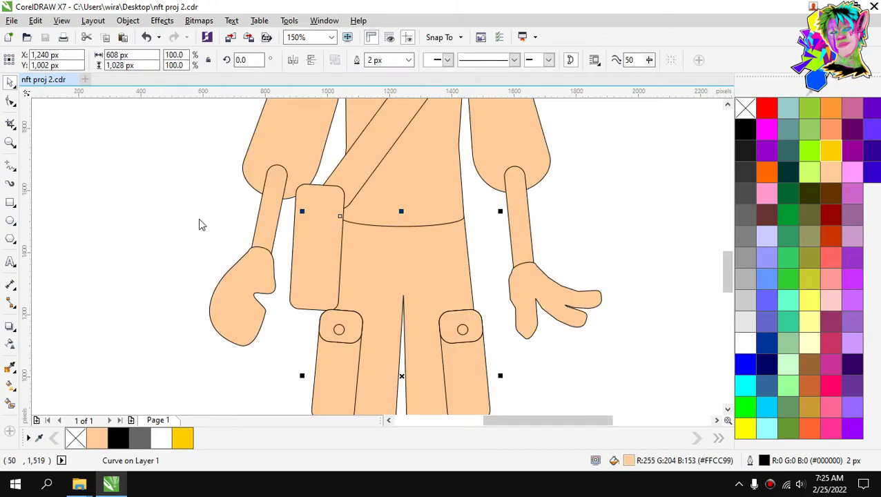
key(F7)
mouse_move(337, 212)
mouse_down()
mouse_move(461, 238)
mouse_move(471, 254)
mouse_up()
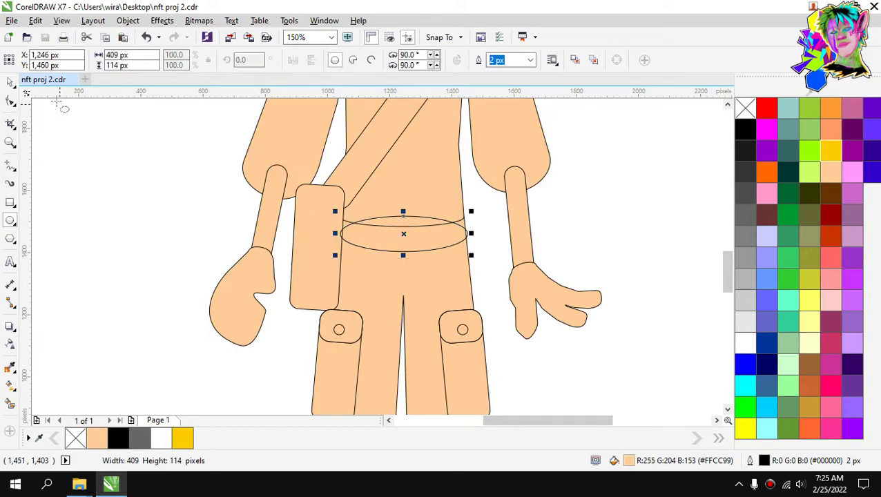
click(10, 81)
click(159, 165)
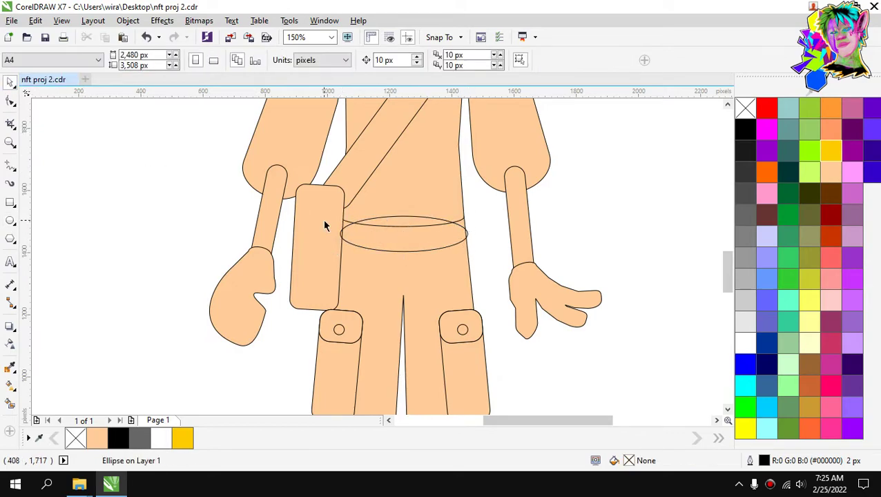
Move the bag off the figure, out past the hand beside it, to clear the waist area.
drag(324, 225, 186, 220)
key(Escape)
scroll(383, 226, up, 2)
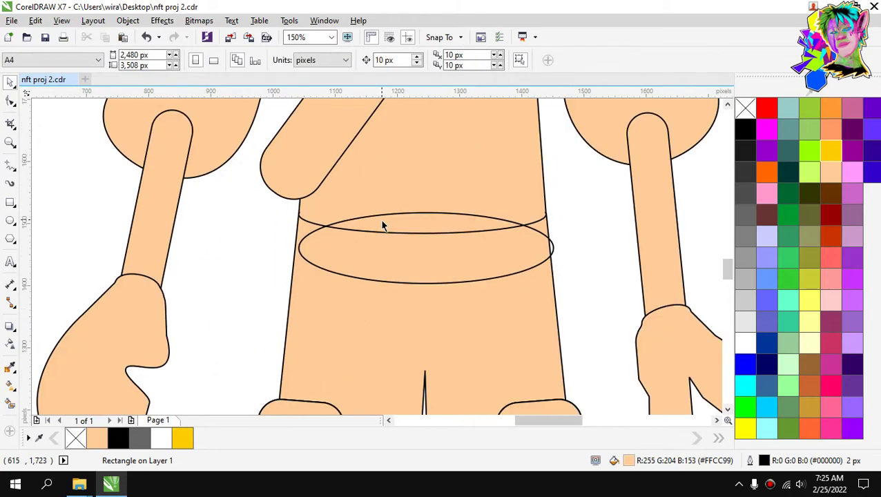
Shift the waist ellipse to X 1,241 px, Y 1,459 px so its ends meet the trouser sides.
click(390, 257)
scroll(391, 257, up, 2)
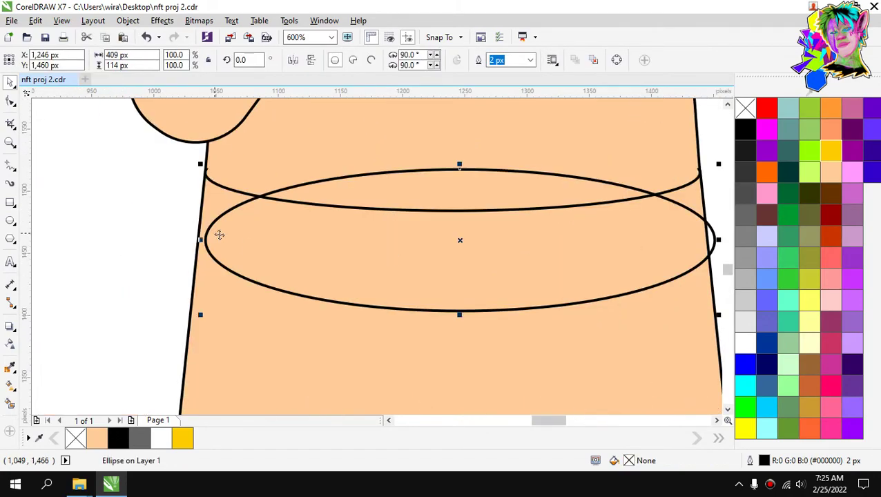
drag(328, 243, 322, 242)
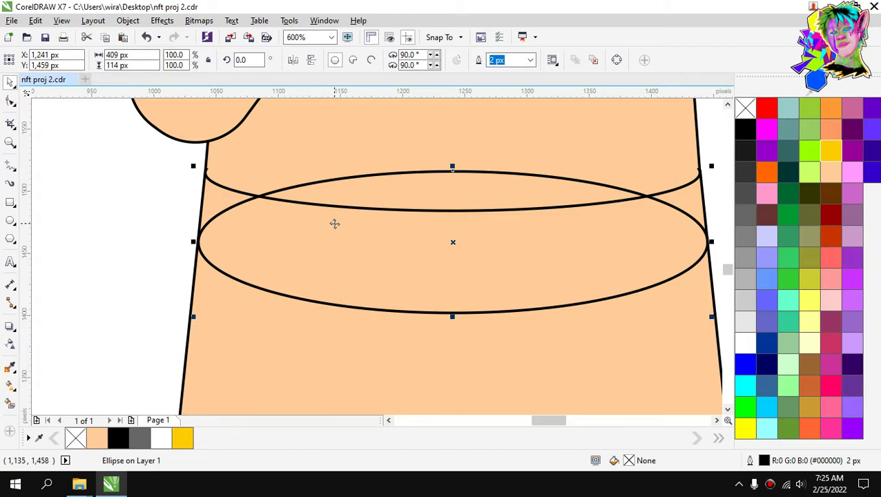
scroll(334, 222, down, 2)
scroll(484, 219, up, 2)
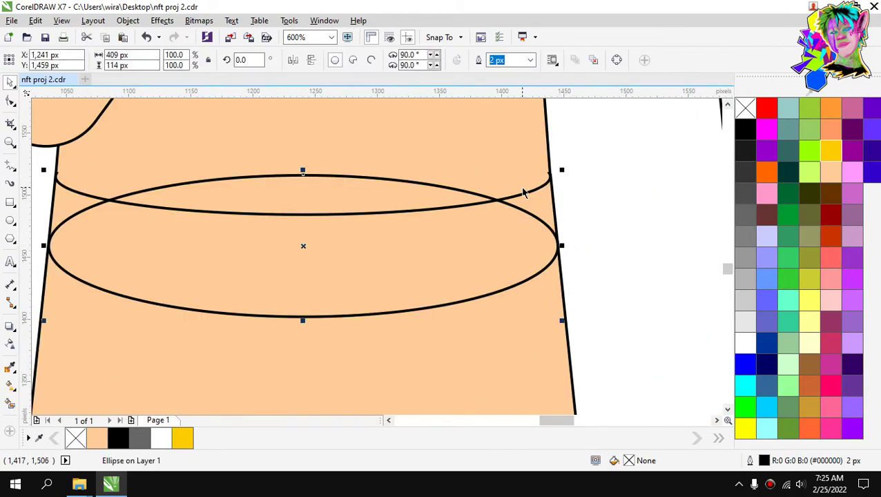
Order the waist ellipse behind the shirt but in front of the trousers.
key(shift+Page_Down)
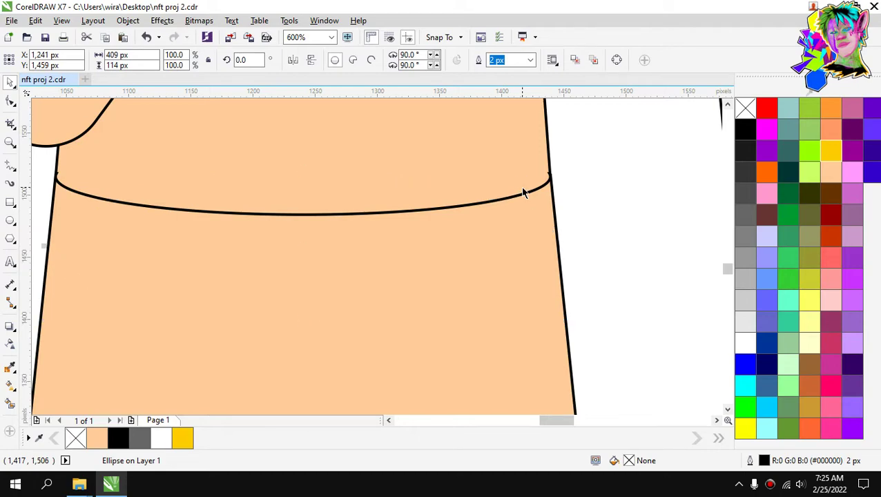
key(ctrl+z)
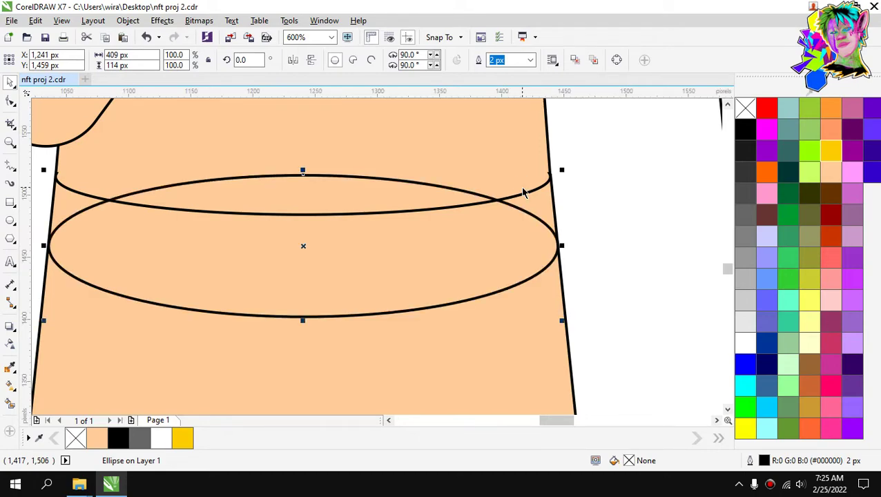
key(shift+Page_Down)
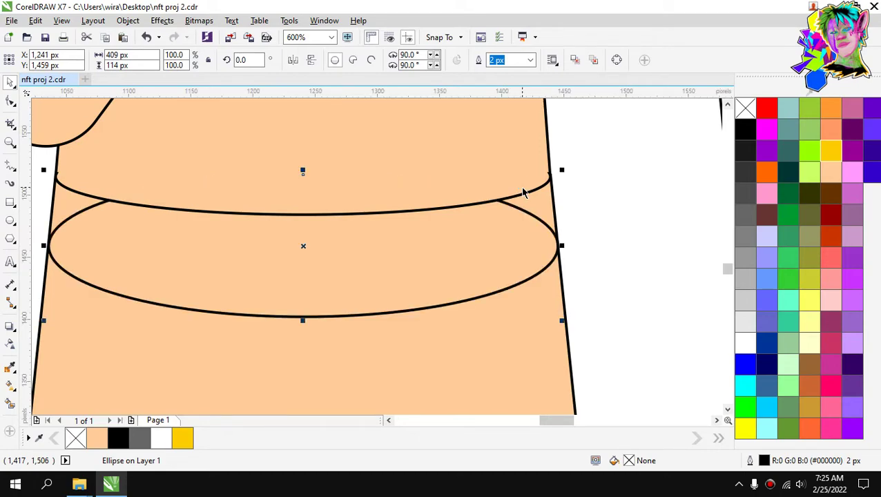
click(589, 201)
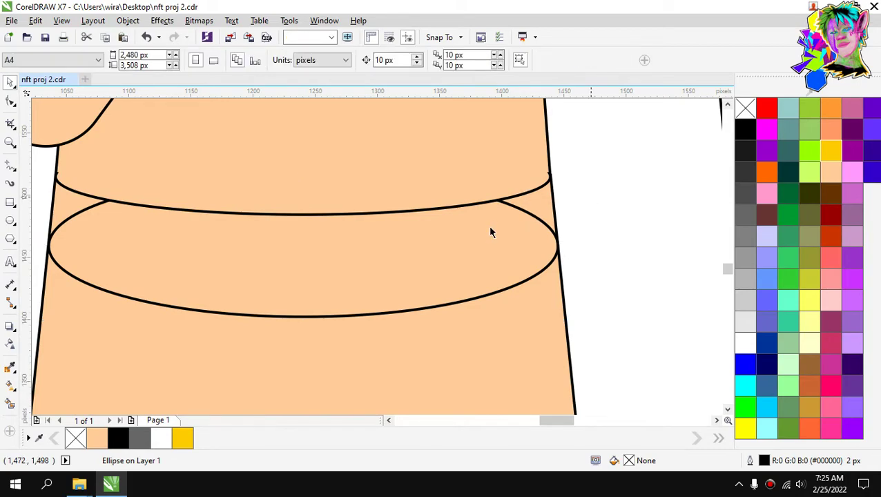
Duplicate the waist ellipse, with the copy in front of the shirt, and raise the copy by 50 px to Y 1,509 px.
click(462, 236)
scroll(459, 235, down, 3)
scroll(459, 235, up, 2)
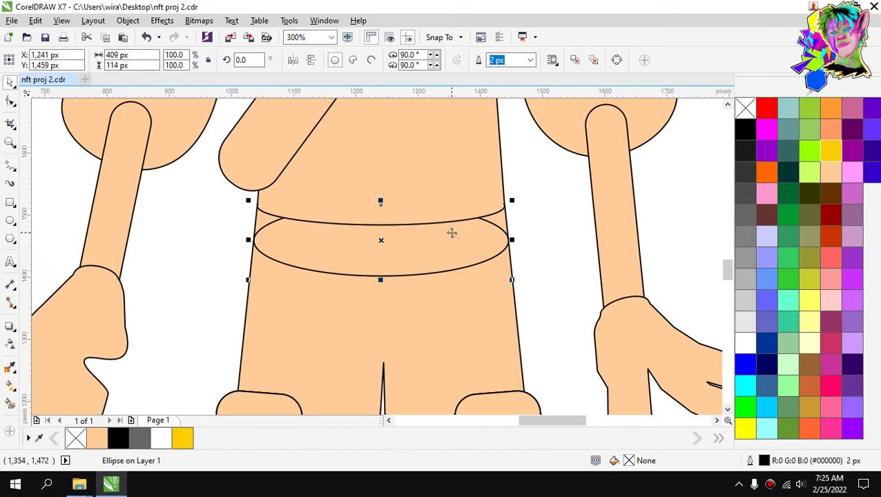
key(shift+Page_Up)
key(plus)
key(Up)
key(Up)
key(Up)
key(Up)
key(Up)
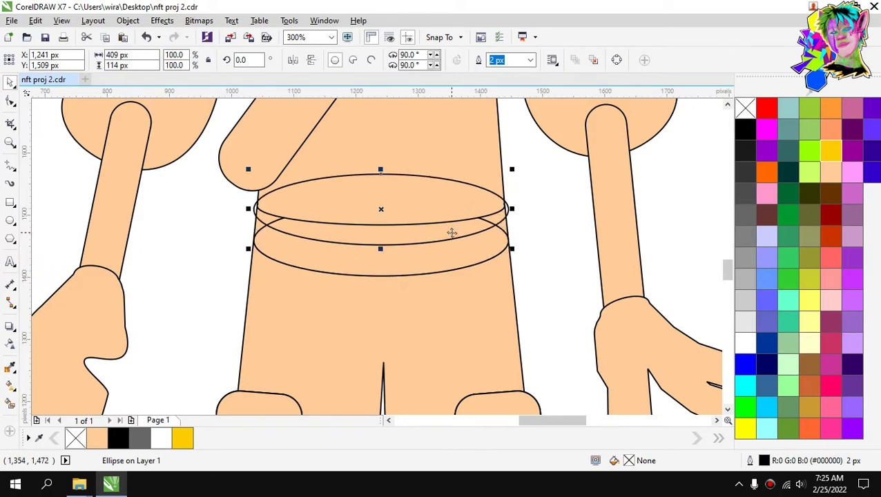
Trim the lower waist ellipse with the raised copy to leave a crescent, and delete the copy.
key(Escape)
click(418, 192)
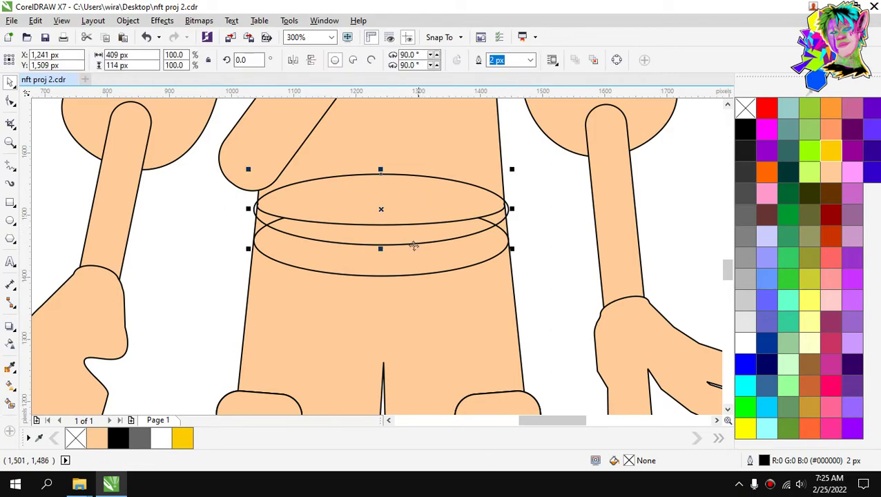
shift+click(410, 266)
click(377, 61)
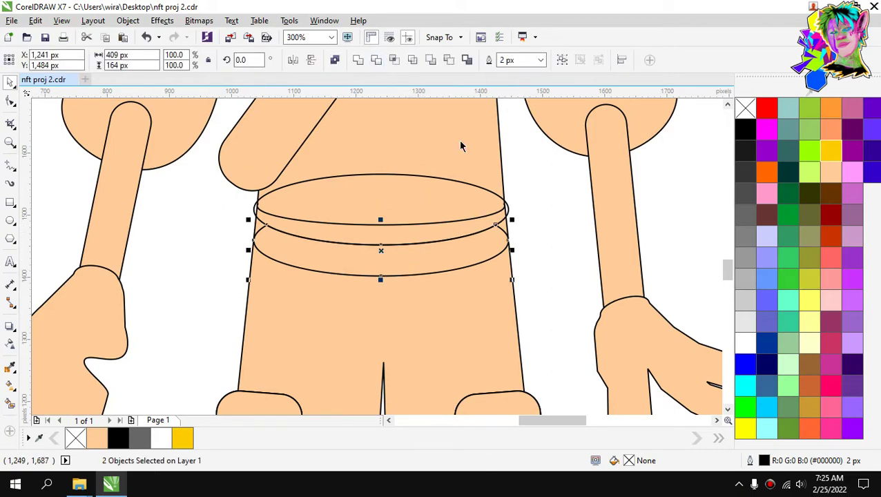
click(568, 201)
click(422, 205)
click(378, 179)
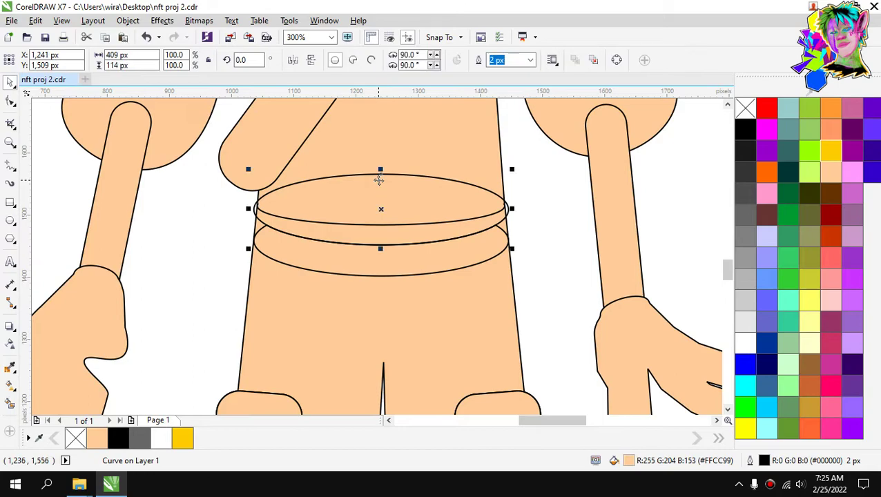
key(Delete)
Draw a rectangle 54 px high across the waist above the crescent's side points and adjust its width to about 410 px.
click(332, 247)
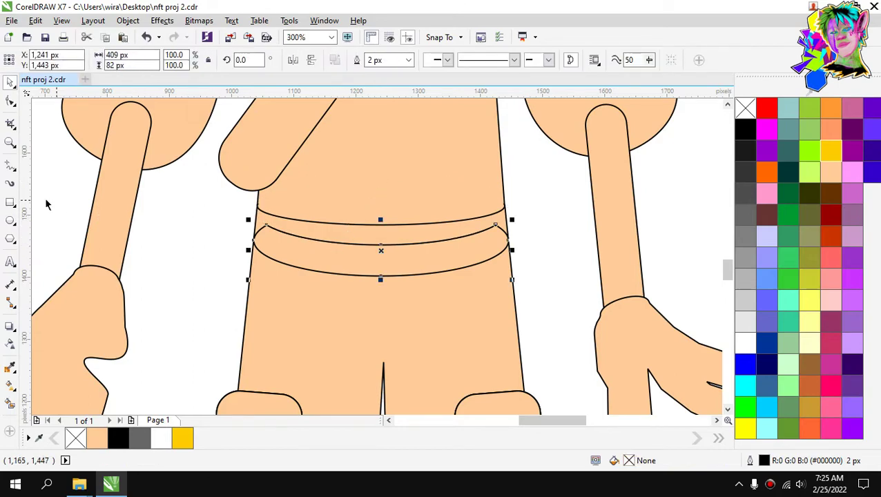
click(11, 201)
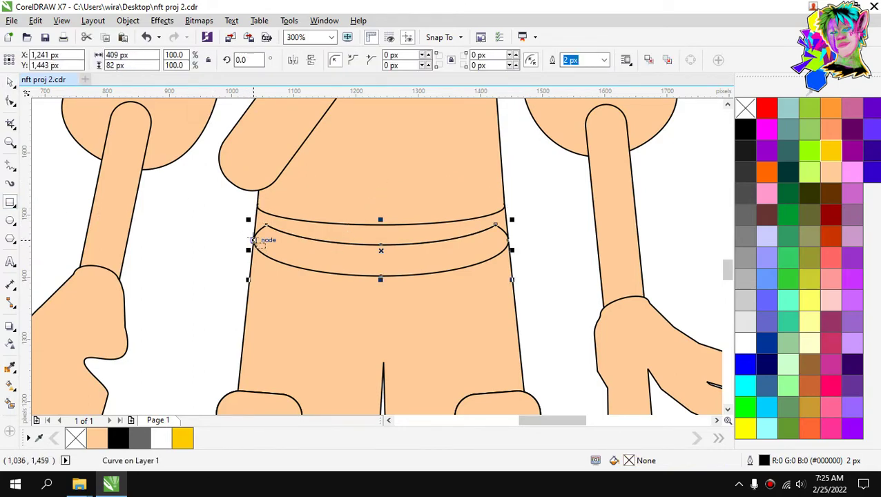
drag(254, 241, 513, 206)
scroll(512, 206, up, 2)
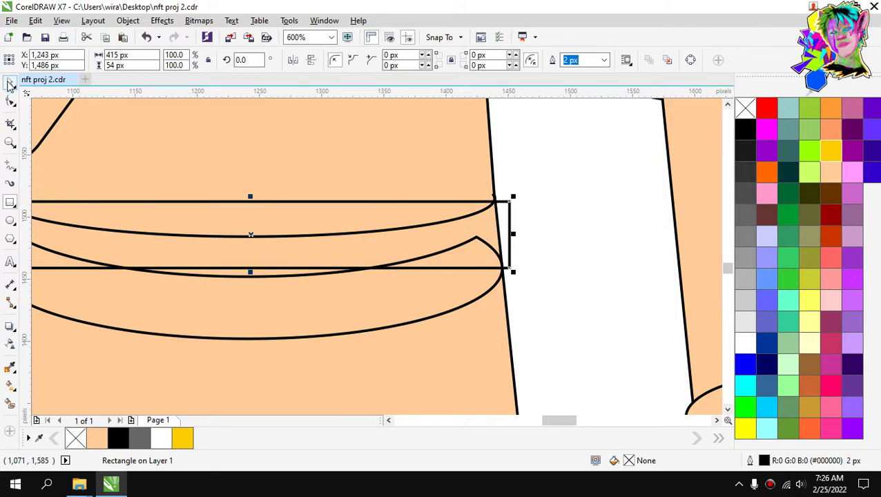
scroll(533, 285, up, 2)
drag(490, 190, 479, 192)
scroll(502, 198, down, 4)
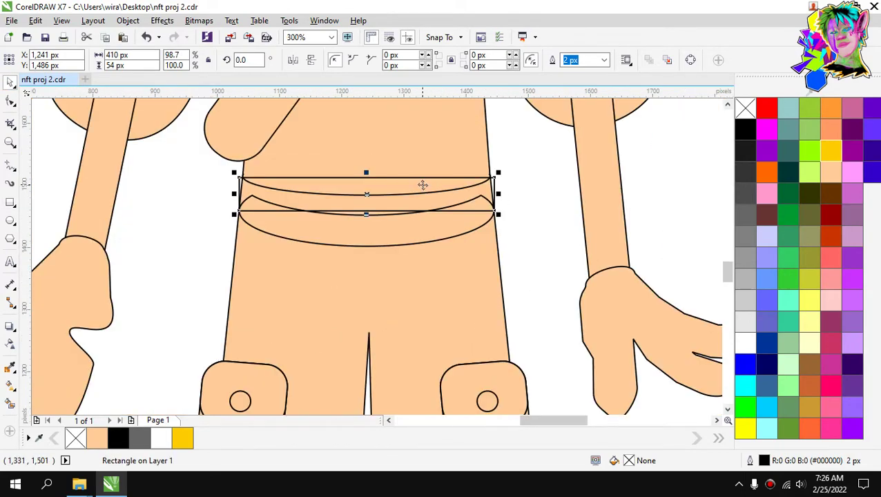
Fill the waist rectangle with purple (#9900CC).
click(398, 195)
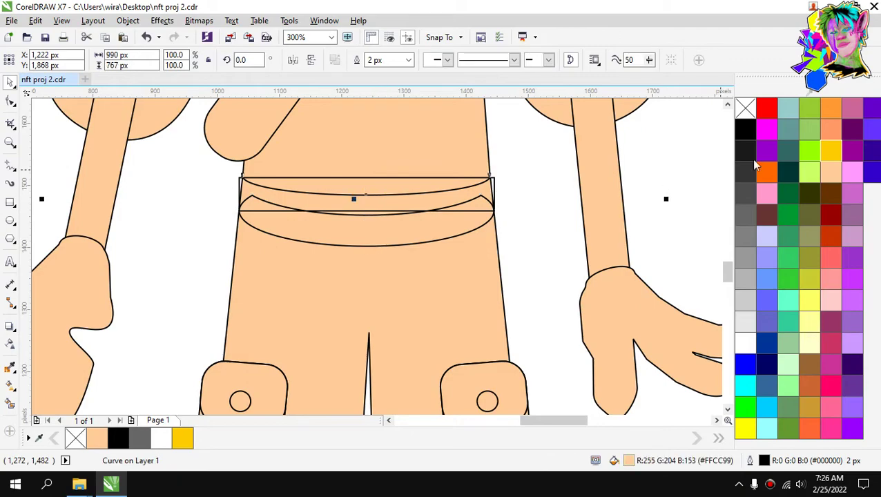
click(489, 186)
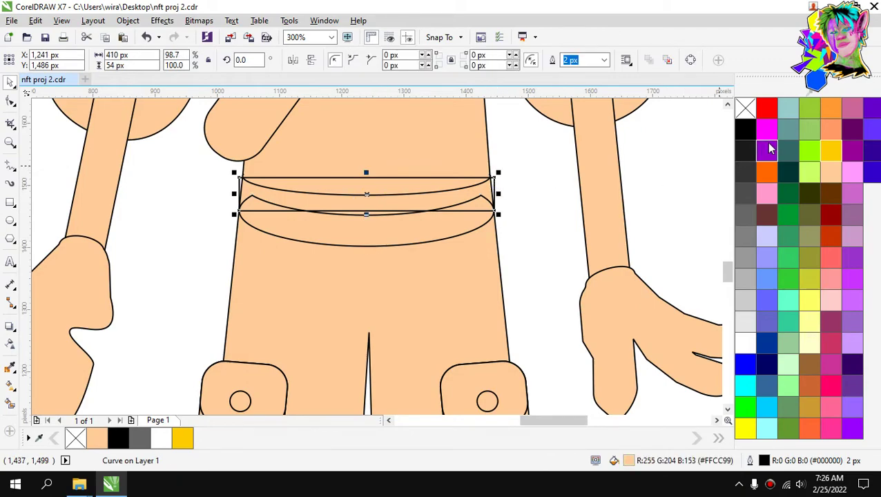
drag(770, 148, 474, 193)
key(Escape)
Fill the crescent below the waist rectangle with light pink.
scroll(477, 235, up, 2)
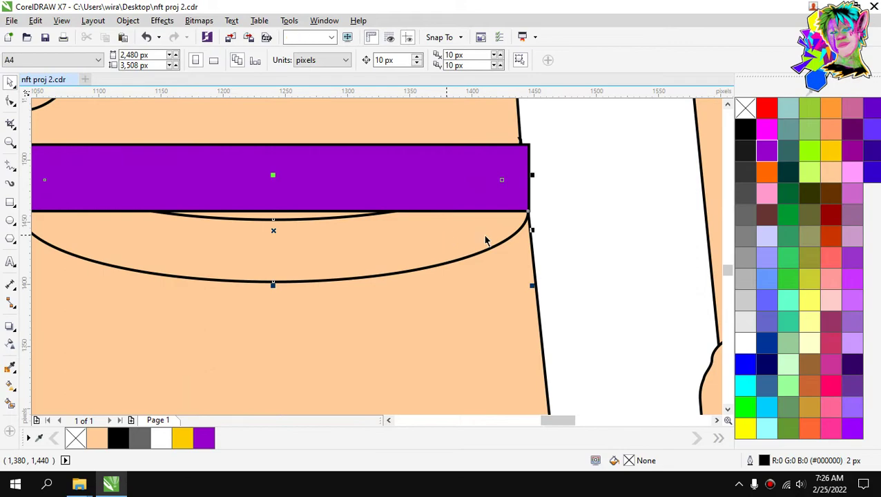
click(485, 240)
click(766, 193)
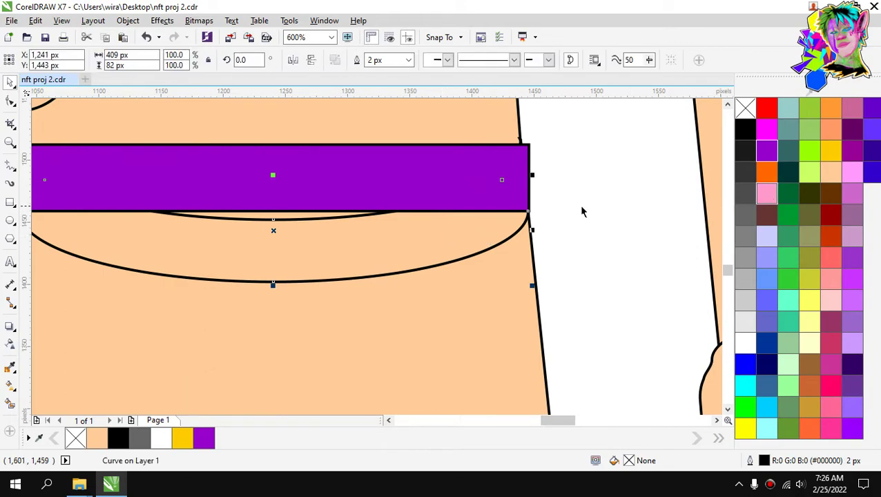
click(459, 200)
scroll(309, 183, down, 2)
scroll(314, 243, up, 2)
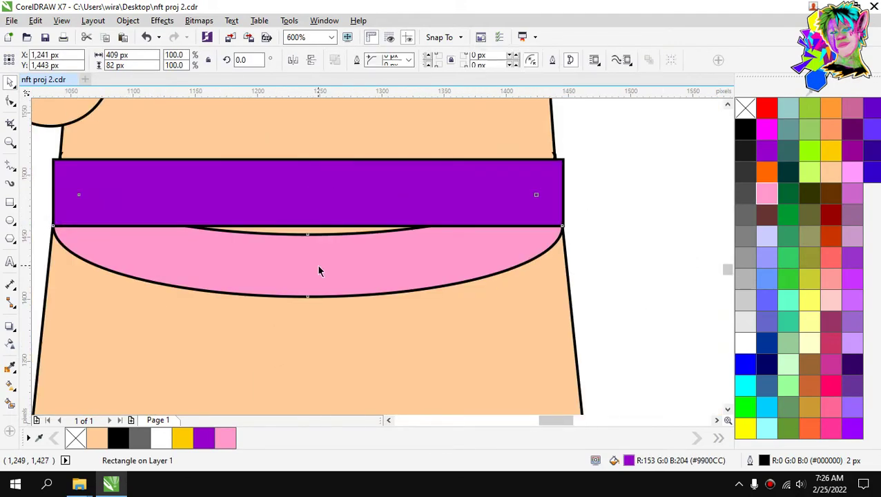
Duplicate the pink crescent and place the copy above the original, its side points near the purple rectangle's upper corners.
click(318, 270)
scroll(318, 270, down, 2)
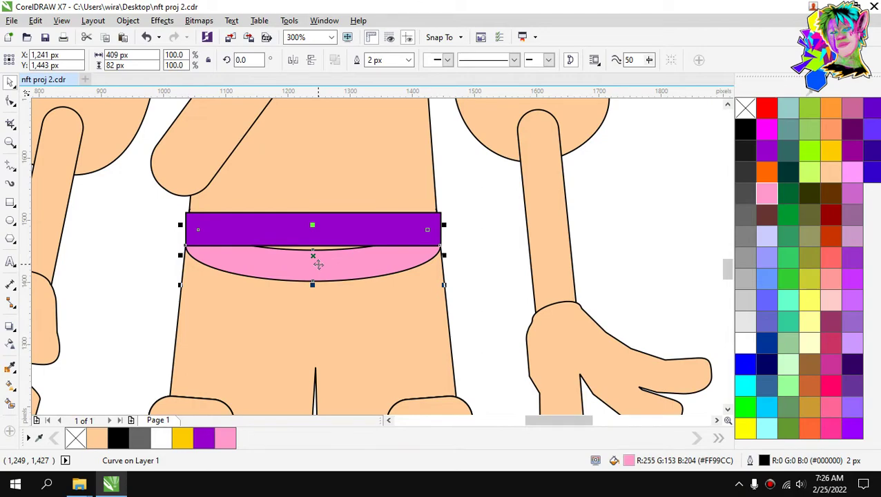
drag(316, 262, 323, 219)
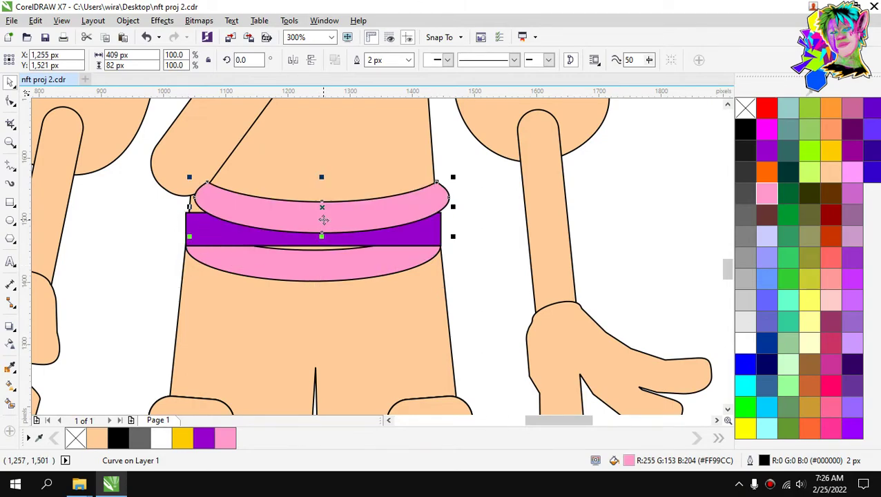
scroll(234, 210, up, 2)
drag(239, 208, 223, 233)
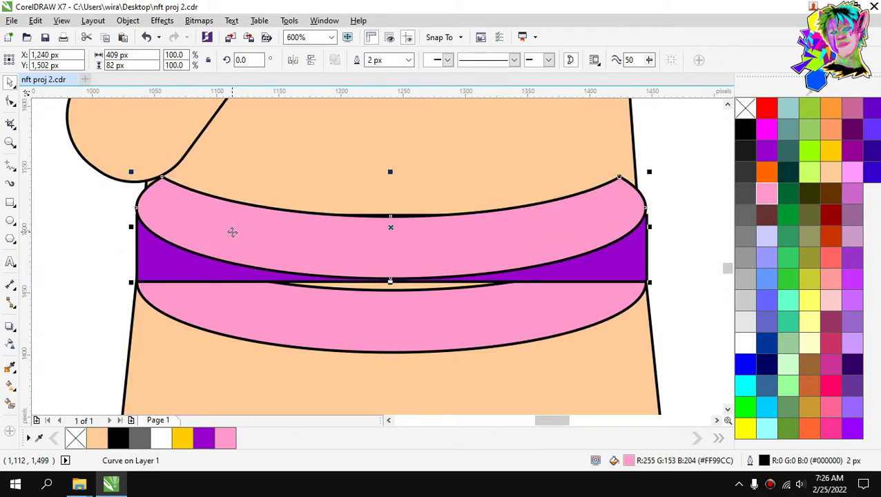
Convert the purple rectangle to curves, add a node midway along its lower edge and pull it down over the lower crescent.
click(232, 280)
click(232, 276)
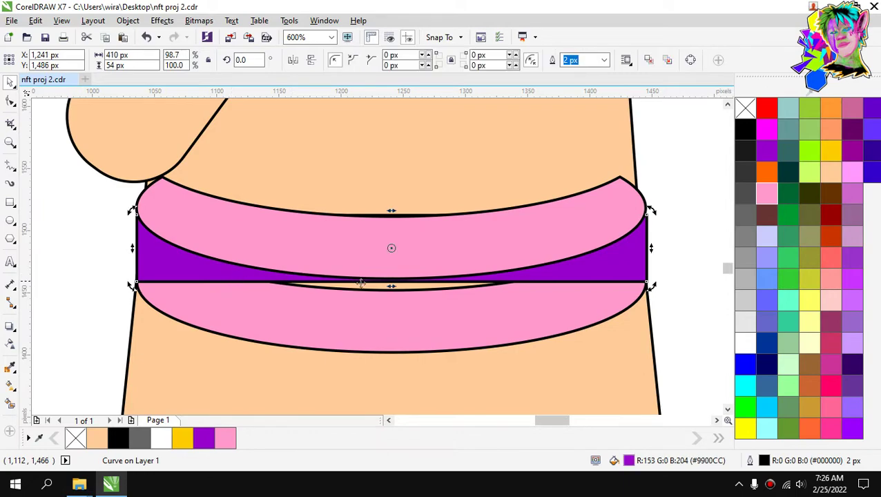
click(687, 65)
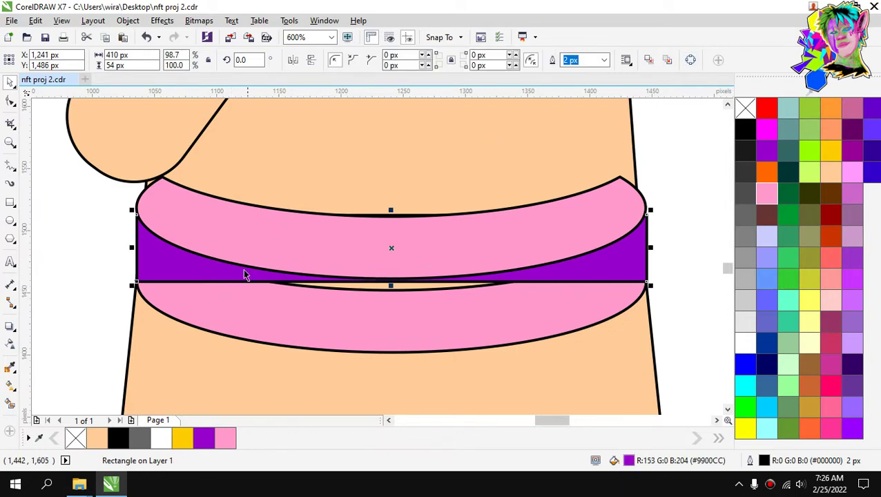
double_click(387, 282)
double_click(386, 282)
drag(387, 282, 384, 313)
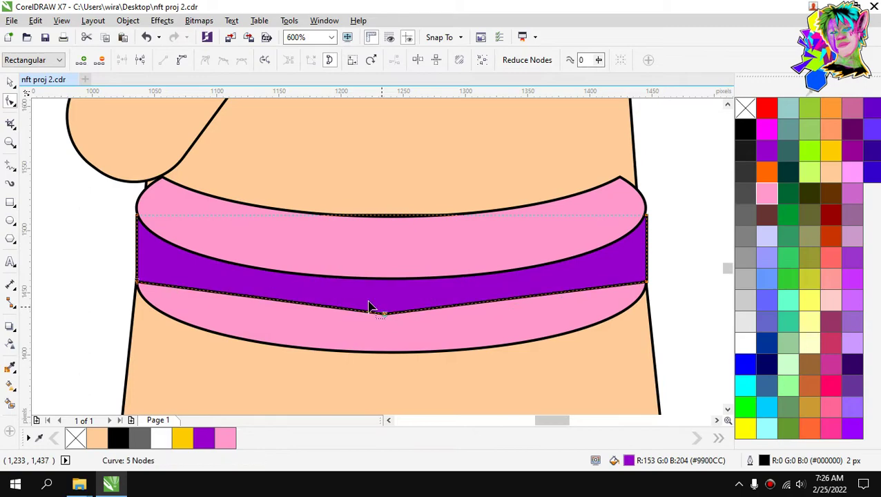
Trim the purple band with the raised crescent copy and delete the copy.
click(11, 83)
click(296, 237)
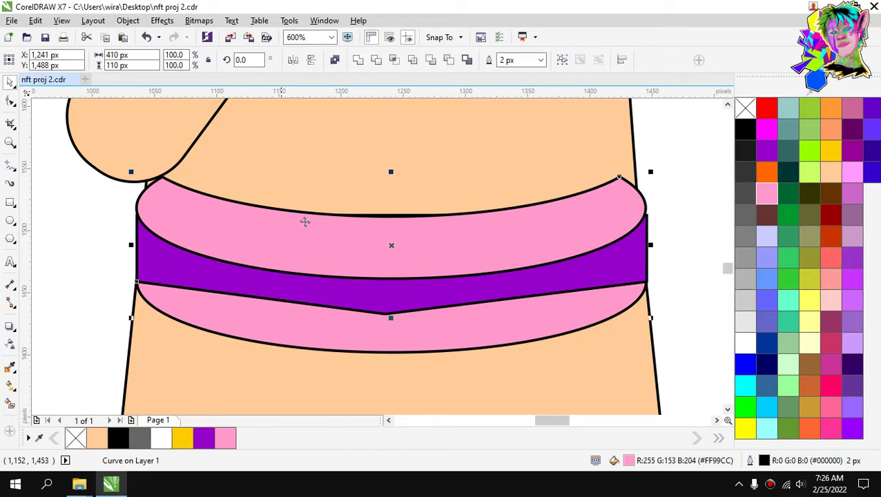
shift+click(305, 222)
click(432, 237)
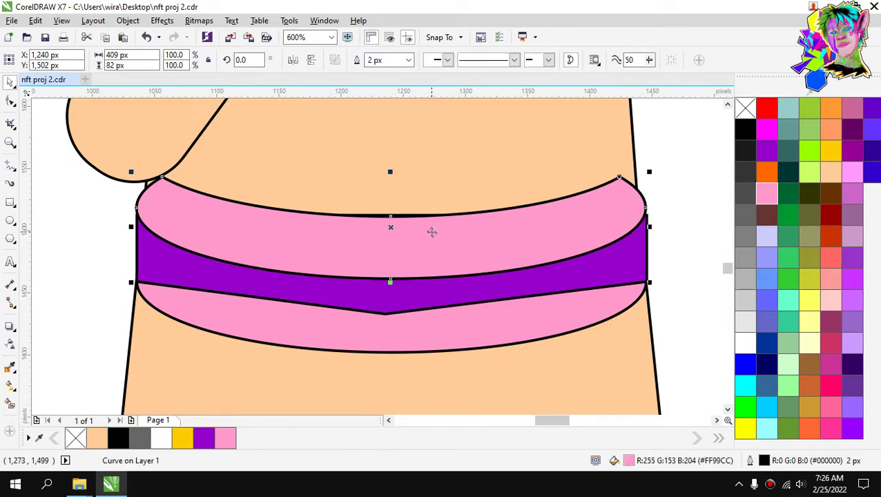
key(Delete)
click(665, 208)
Weld the purple band and the lower crescent into a single pink waistband.
click(461, 289)
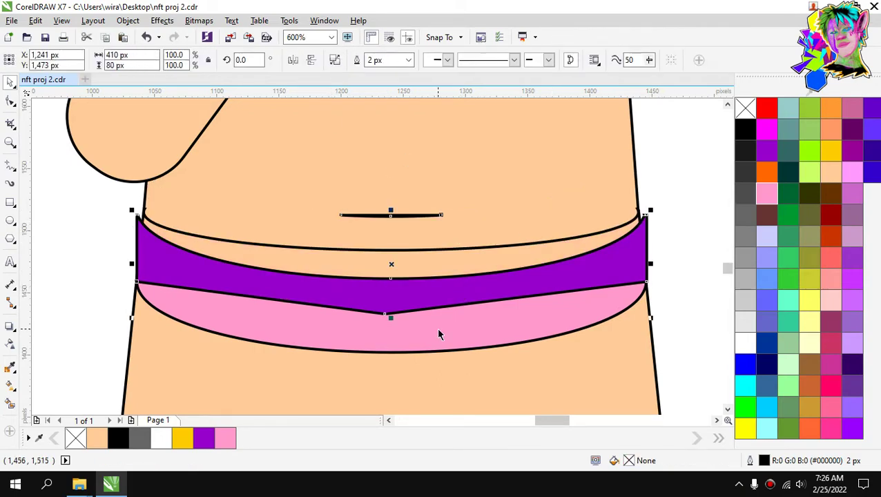
shift+click(438, 334)
click(359, 62)
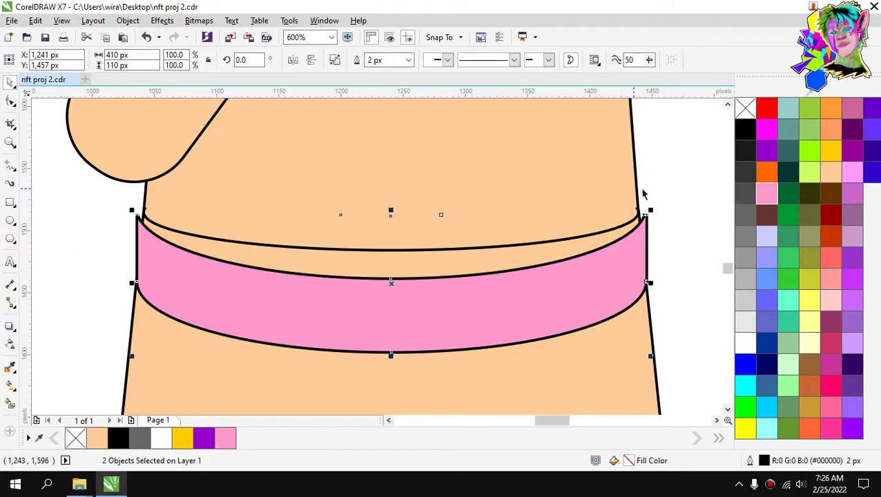
key(Escape)
Remove the extra node at the waistband's upper right corner and move the remaining corner node onto the body outline.
scroll(659, 226, up, 3)
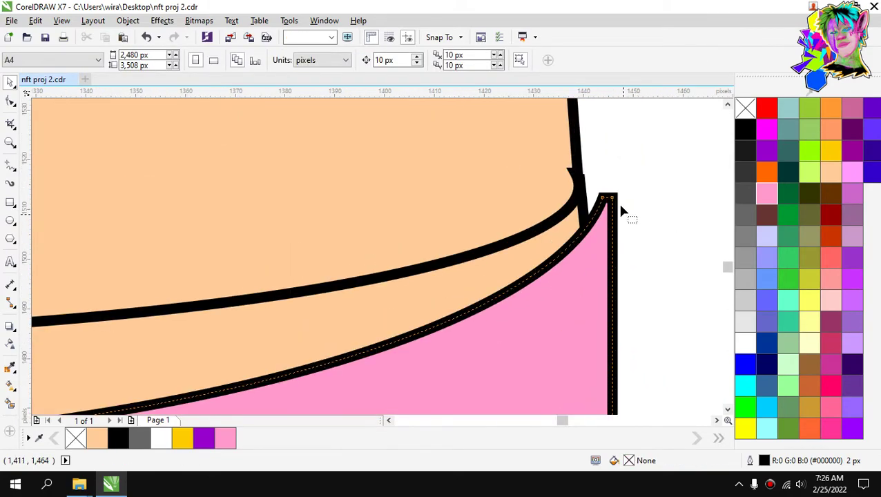
key(F10)
click(608, 195)
drag(603, 199, 583, 223)
scroll(603, 199, down, 2)
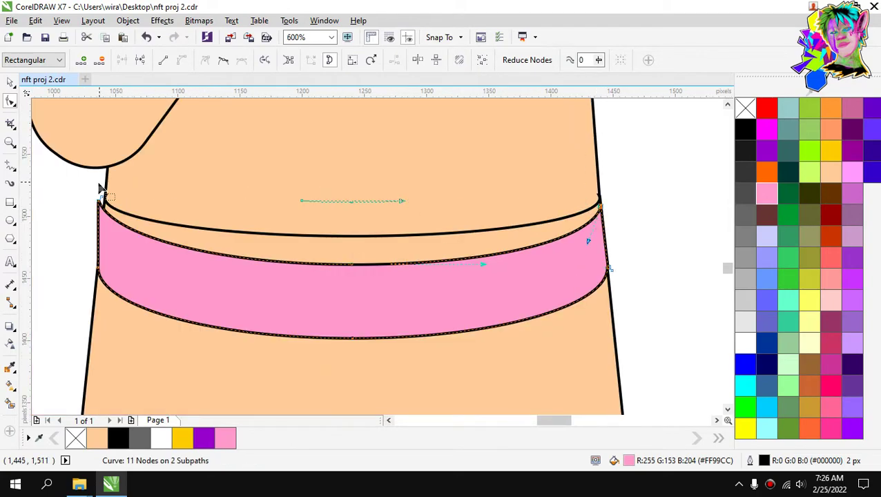
Remove the extra node at the waistband's upper left corner, keeping the upper edge curved, and move the corner onto the body outline.
scroll(101, 190, up, 2)
click(99, 255)
key(Delete)
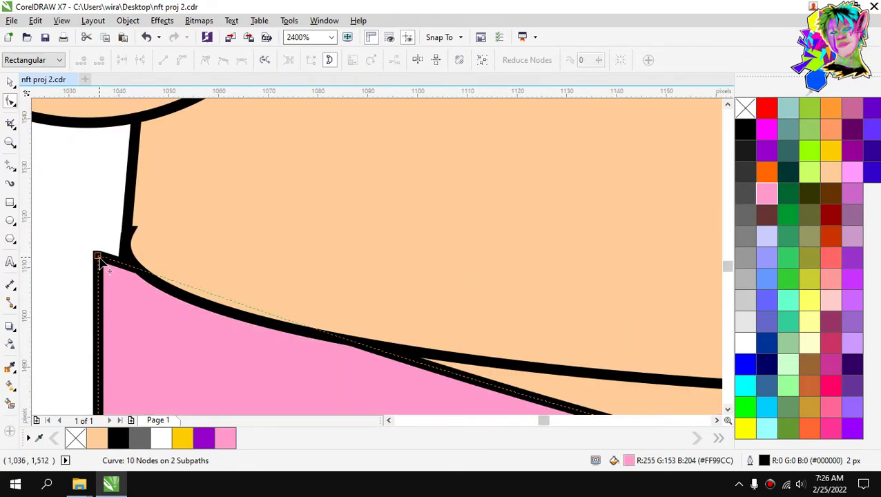
key(ctrl+z)
click(103, 258)
click(99, 256)
key(Delete)
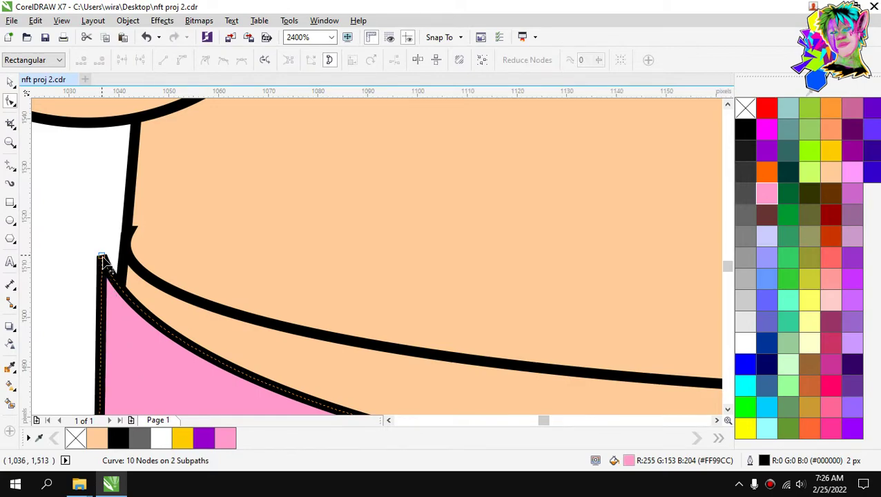
drag(103, 257, 128, 257)
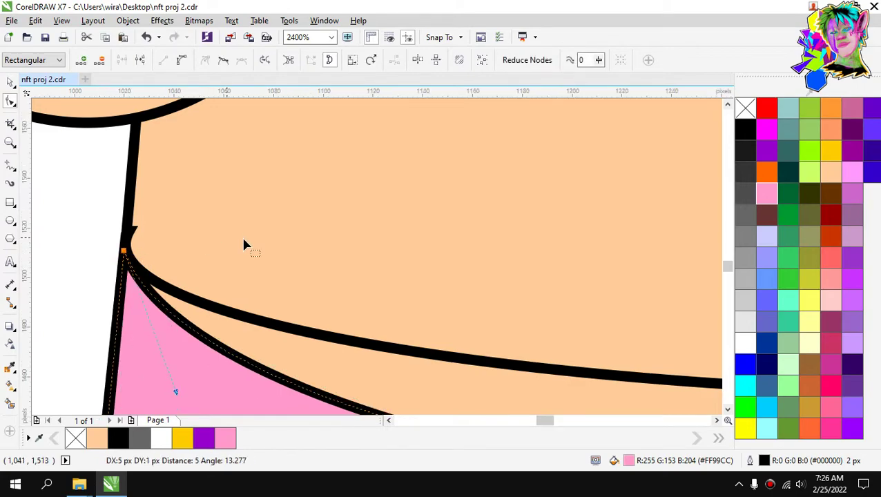
Raise the waistband so its upper edge tucks behind the curved hem of the shirt.
scroll(312, 235, down, 3)
scroll(387, 240, down, 2)
scroll(401, 240, up, 2)
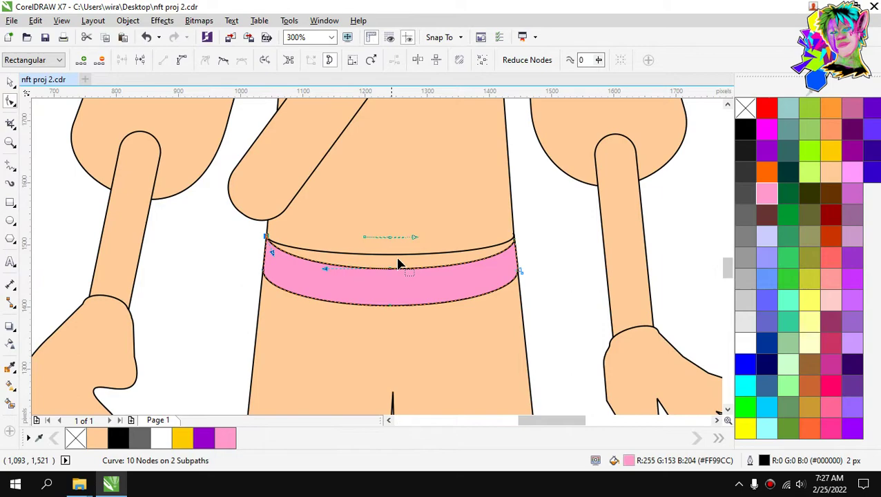
drag(391, 269, 396, 272)
click(10, 81)
scroll(389, 235, up, 1)
drag(455, 343, 457, 312)
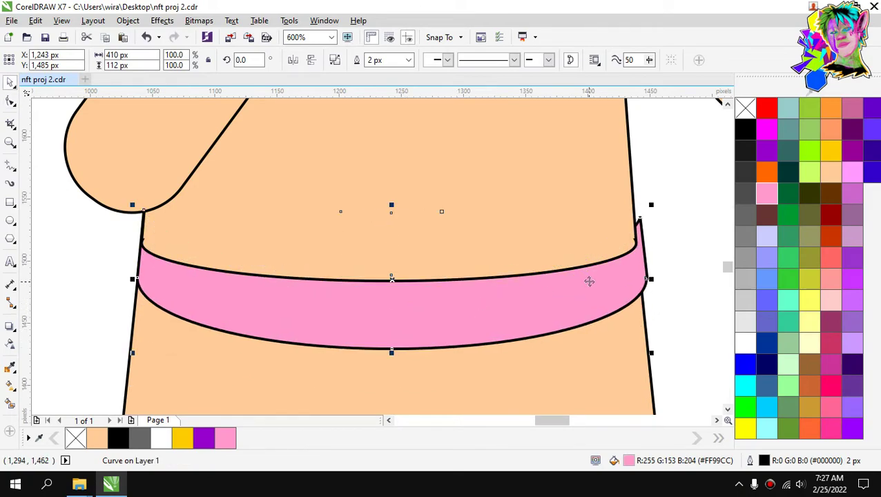
Narrow the waistband from its right side to about 405 px so it fits the trouser outline.
scroll(653, 274, up, 1)
drag(626, 293, 613, 295)
key(Escape)
scroll(542, 220, down, 2)
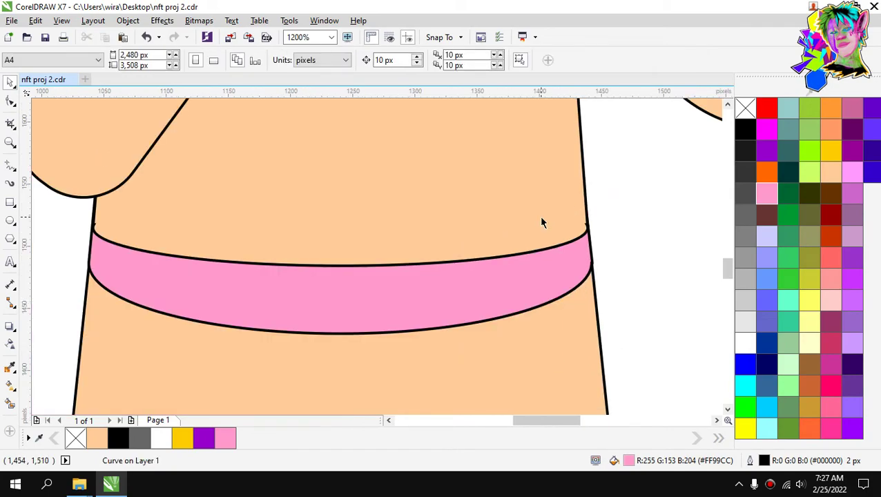
Fill the waistband with orange.
click(461, 266)
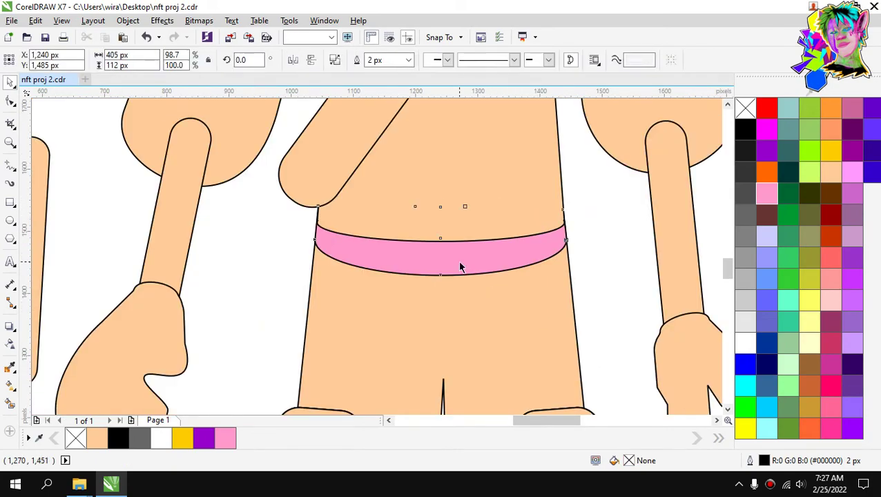
click(771, 178)
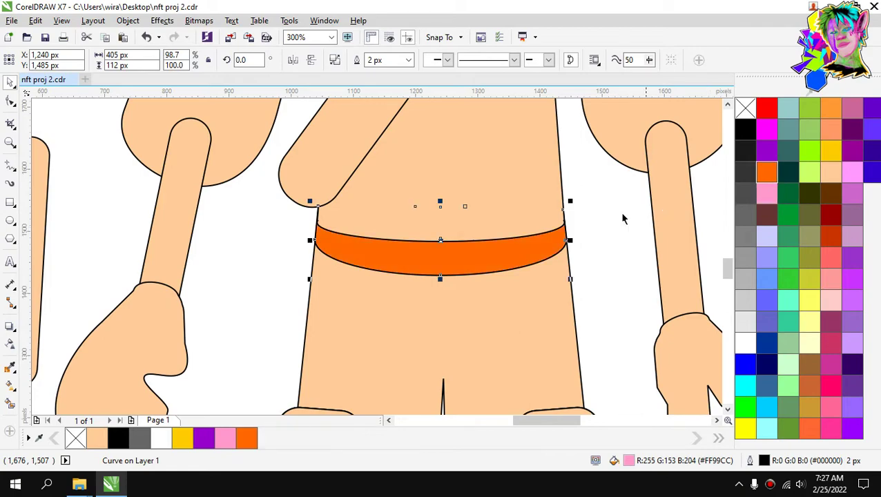
key(Escape)
scroll(480, 214, down, 1)
scroll(472, 187, down, 2)
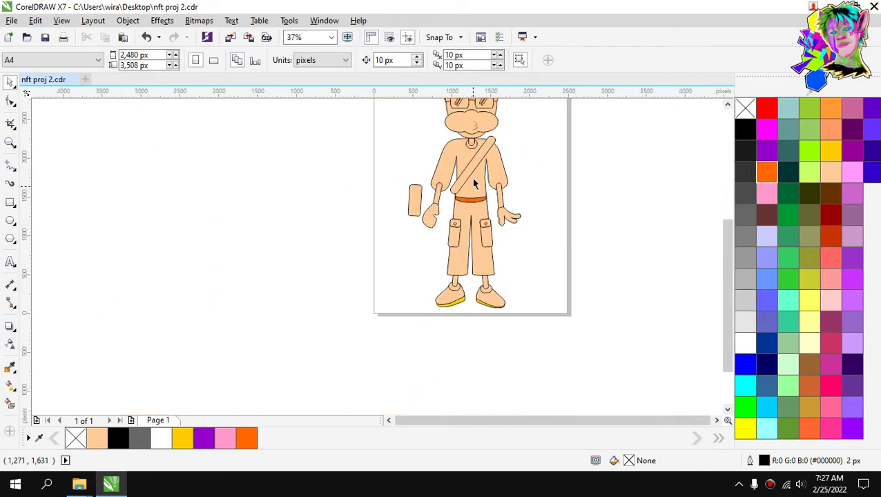
Move the separate rounded rectangle onto the lower end of the shoulder strap as a bag.
scroll(469, 160, up, 2)
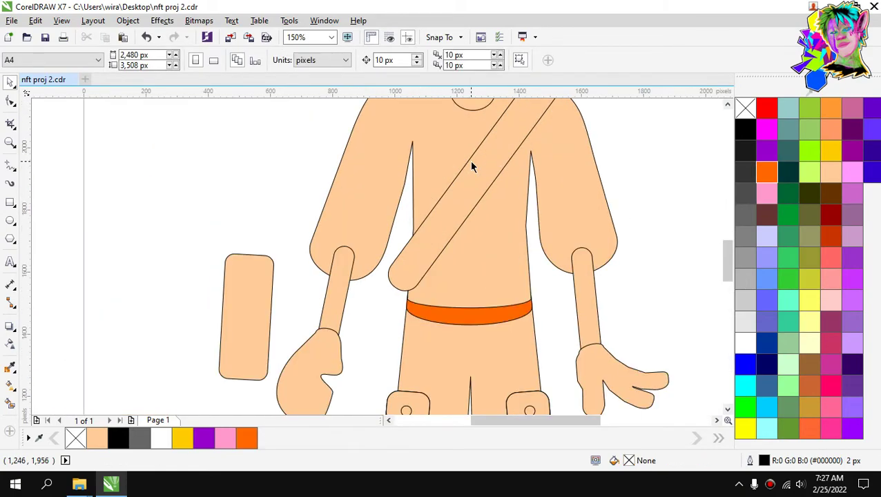
scroll(470, 211, down, 1)
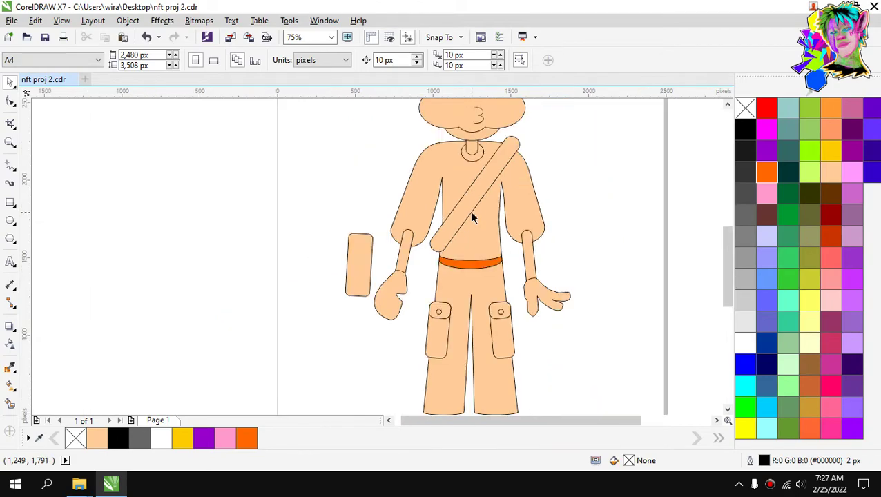
scroll(450, 240, up, 1)
drag(290, 275, 415, 246)
scroll(428, 248, up, 1)
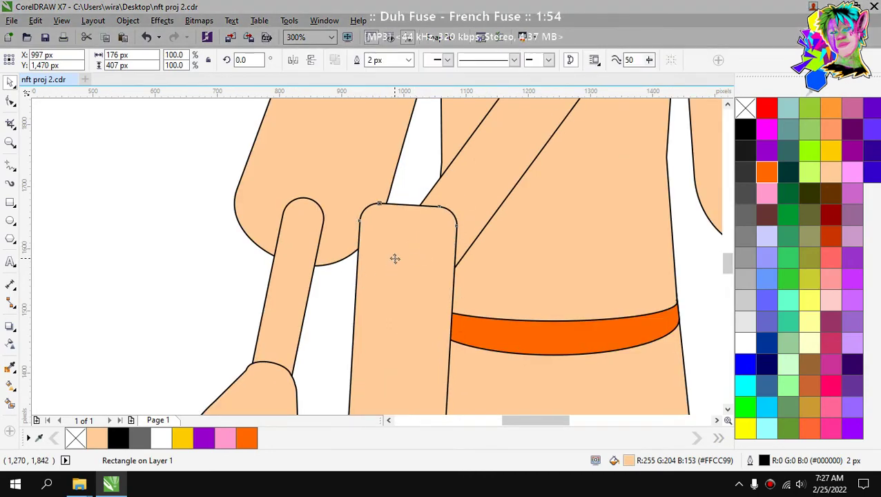
Lower the nodes of the bag's upper left rounded corner so its upper edge slopes down to the left.
scroll(383, 199, up, 2)
double_click(389, 265)
drag(387, 216, 296, 350)
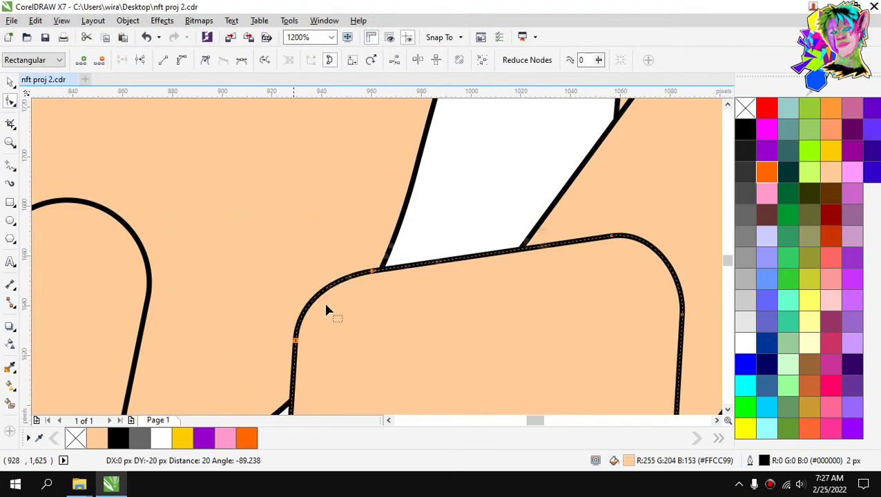
scroll(425, 260, down, 2)
scroll(428, 268, down, 2)
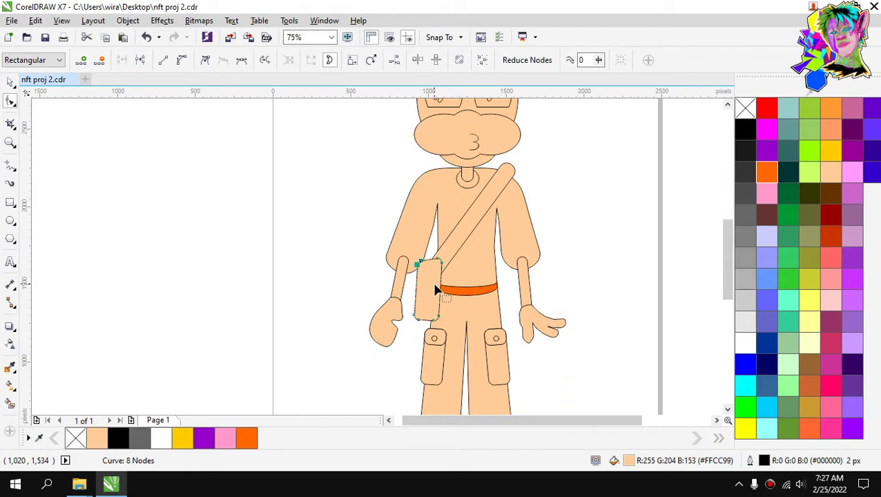
Raise the nodes of the bag's lower left rounded corner so its lower edge slopes up to the left.
scroll(422, 319, up, 3)
drag(412, 279, 356, 345)
scroll(406, 306, up, 2)
drag(369, 304, 372, 257)
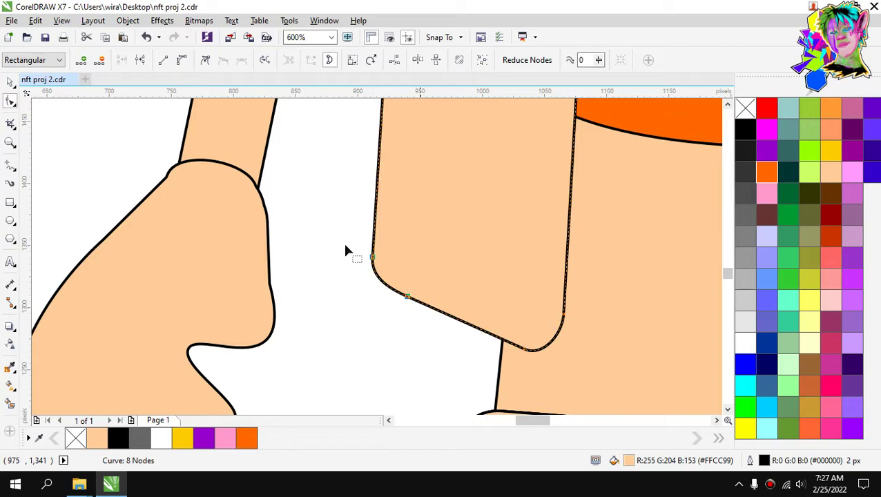
click(10, 81)
click(315, 200)
scroll(381, 246, down, 4)
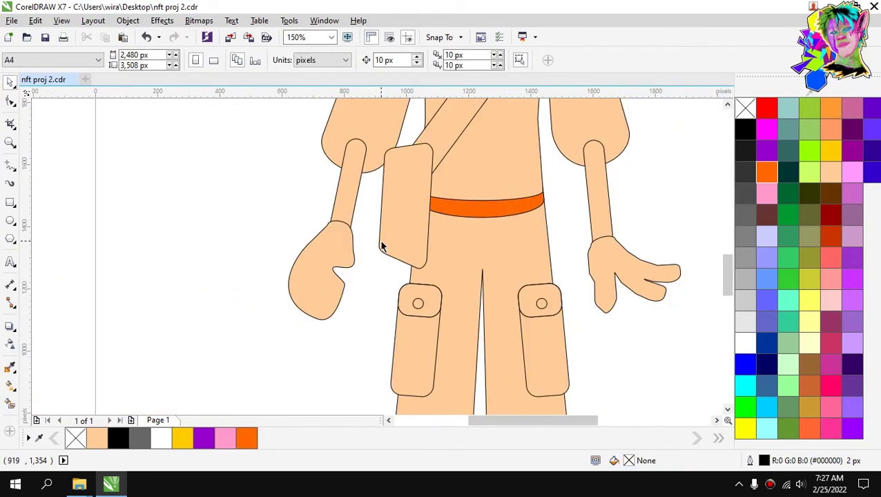
scroll(382, 246, down, 2)
scroll(398, 203, up, 2)
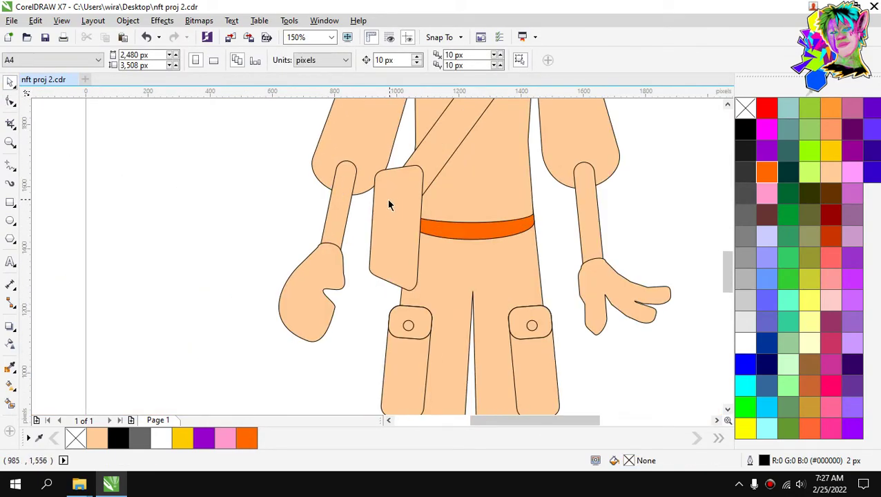
scroll(417, 215, down, 4)
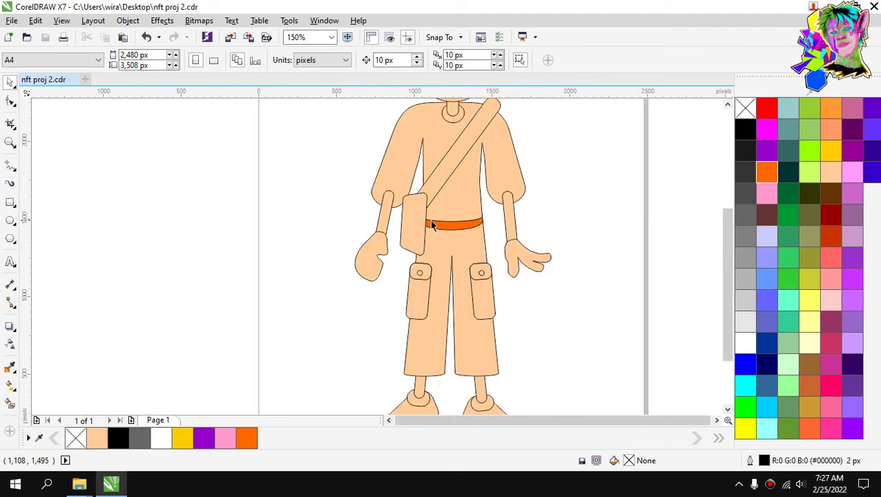
Draw a 120 × 344 px rectangle on the left sleeve, from the node on its outer edge to the lower node on its inner edge.
scroll(441, 157, up, 2)
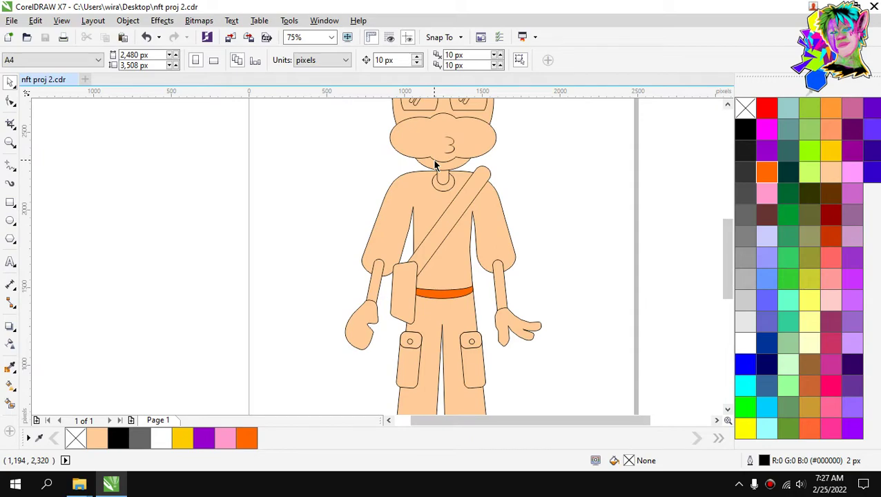
click(399, 222)
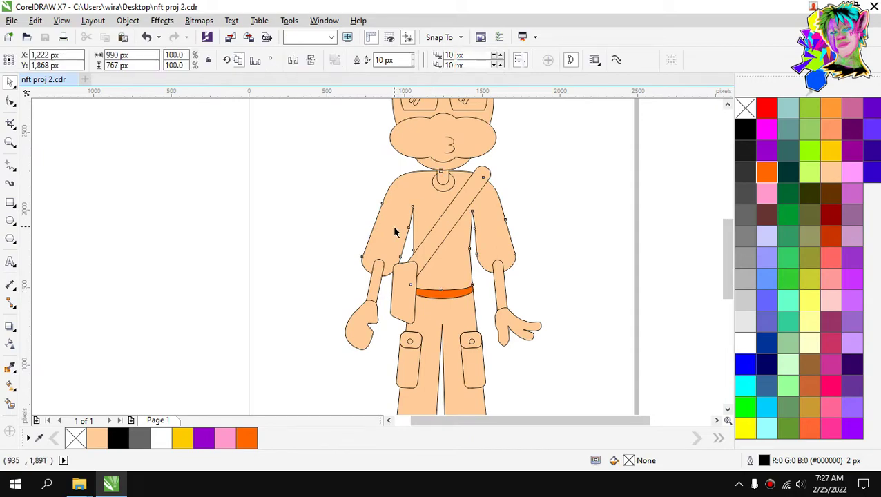
key(F10)
scroll(393, 211, up, 2)
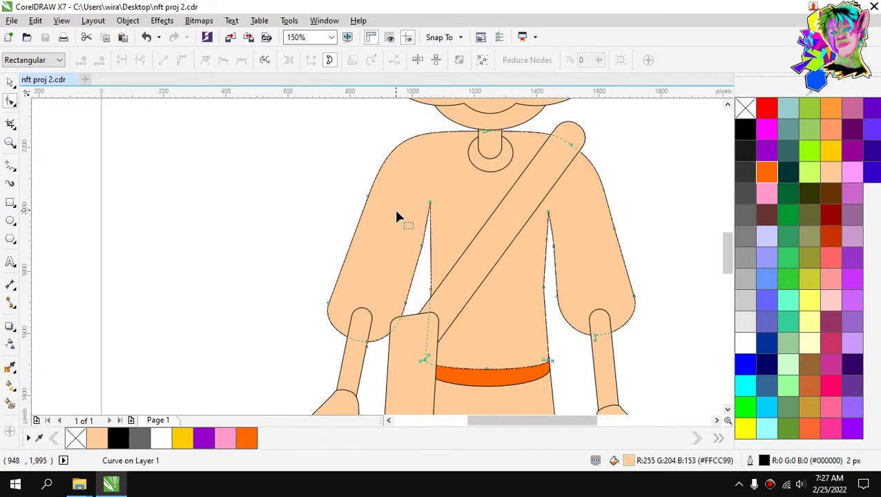
click(8, 205)
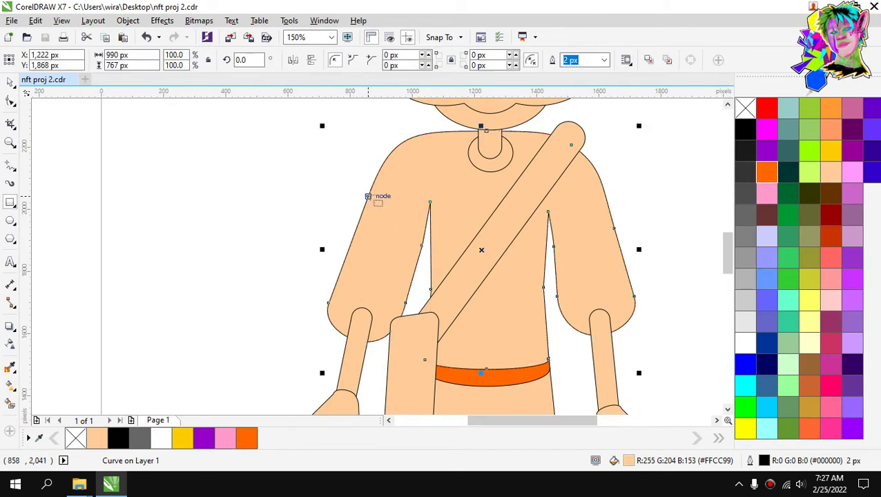
drag(368, 196, 406, 304)
click(10, 82)
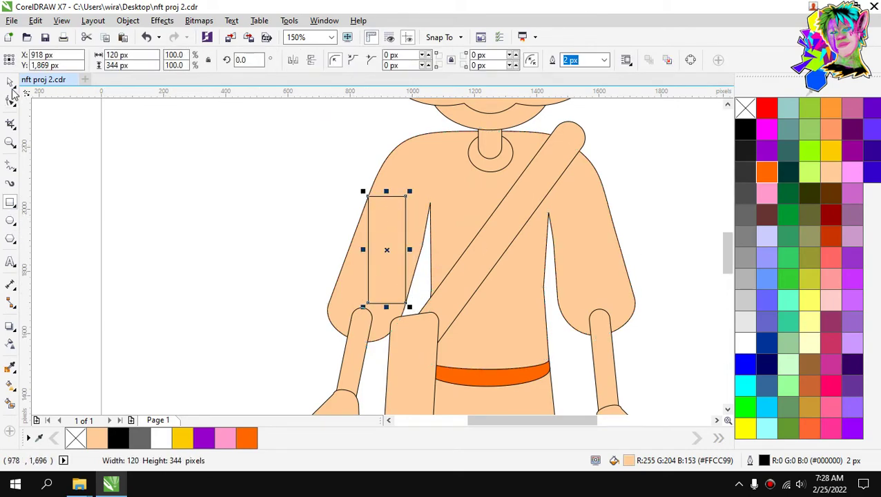
Rotate the rectangle on the left sleeve to 339.32° so it follows the slant of the arm.
click(383, 236)
drag(410, 192, 427, 199)
key(Escape)
scroll(391, 227, up, 2)
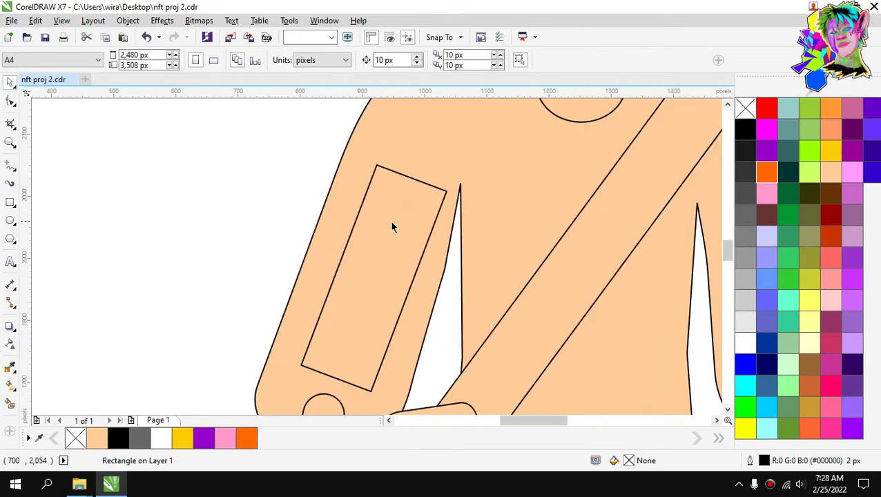
Move the rotated rectangle so its long outer side lies along the outer edge of the left sleeve.
drag(378, 222, 347, 217)
scroll(384, 224, down, 2)
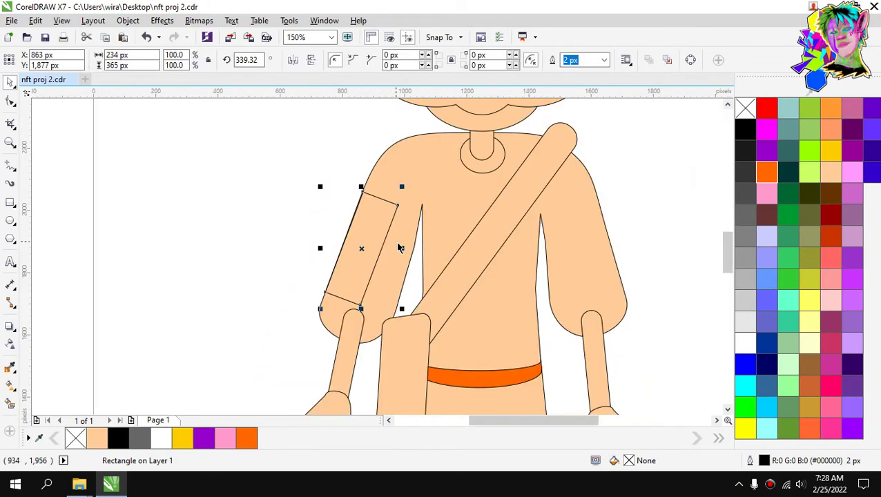
click(378, 246)
scroll(352, 294, up, 2)
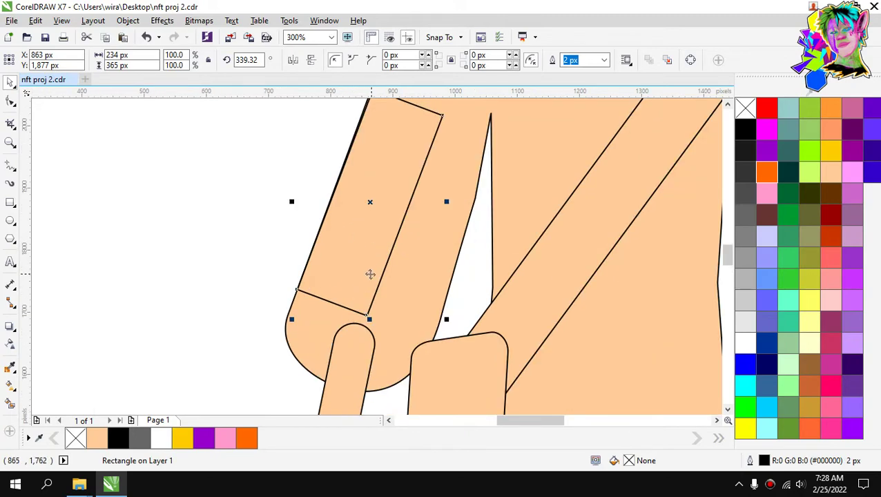
drag(344, 283, 343, 285)
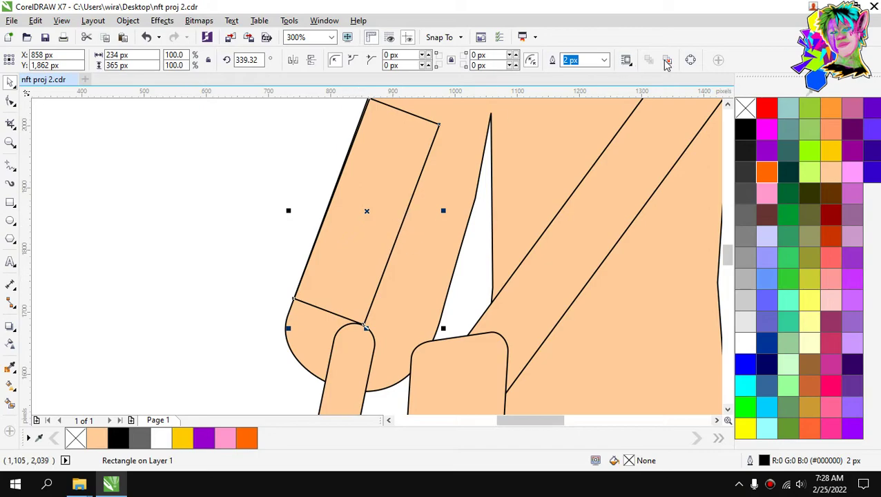
Convert the rectangle to curves and move its upper inner corner node onto the sleeve's inner edge near the armpit.
click(691, 61)
scroll(399, 169, down, 3)
scroll(390, 207, up, 5)
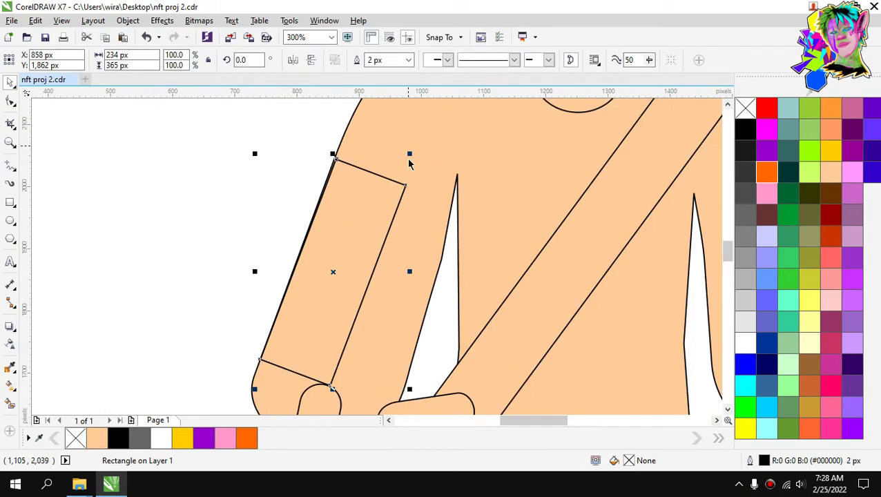
key(F10)
drag(402, 211, 499, 220)
scroll(464, 226, down, 2)
scroll(470, 269, up, 2)
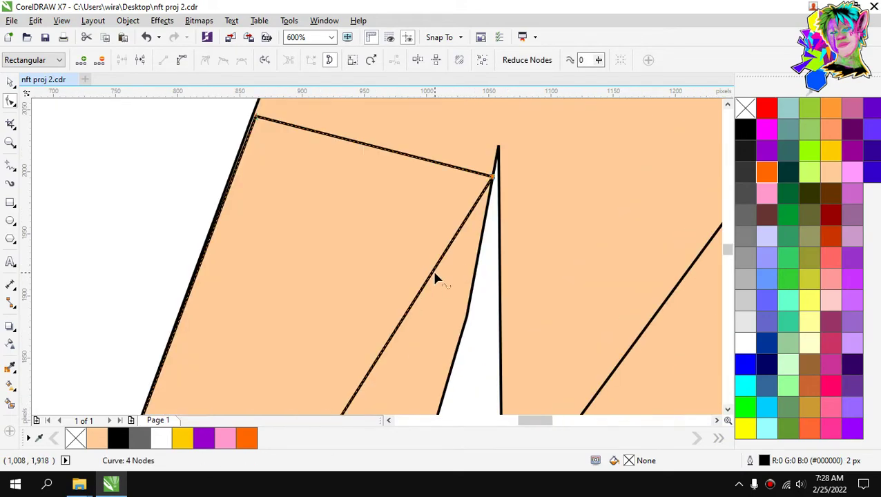
Add a node on the shape's inner side and place it on the bend of the sleeve's inner edge.
double_click(435, 277)
drag(435, 276, 466, 317)
scroll(463, 254, down, 3)
scroll(448, 315, up, 1)
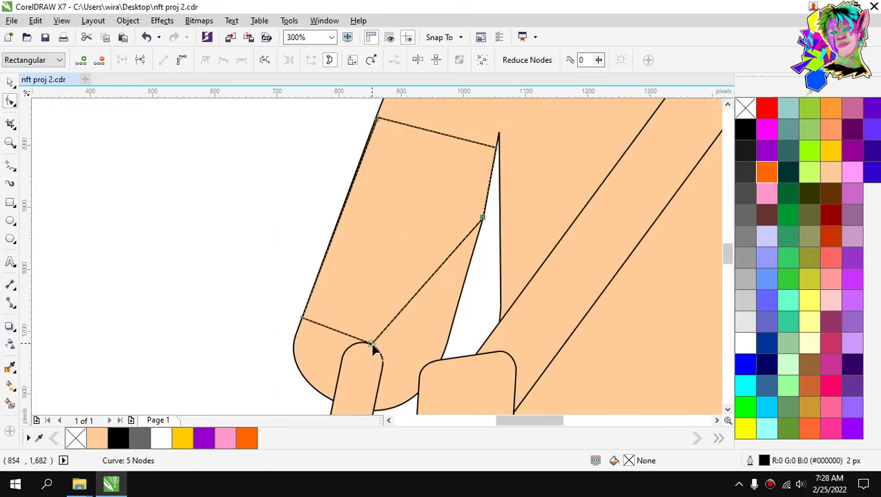
Move the shape's two lower corner nodes onto the inner and outer edges of the sleeve.
drag(371, 348, 447, 343)
scroll(352, 314, up, 2)
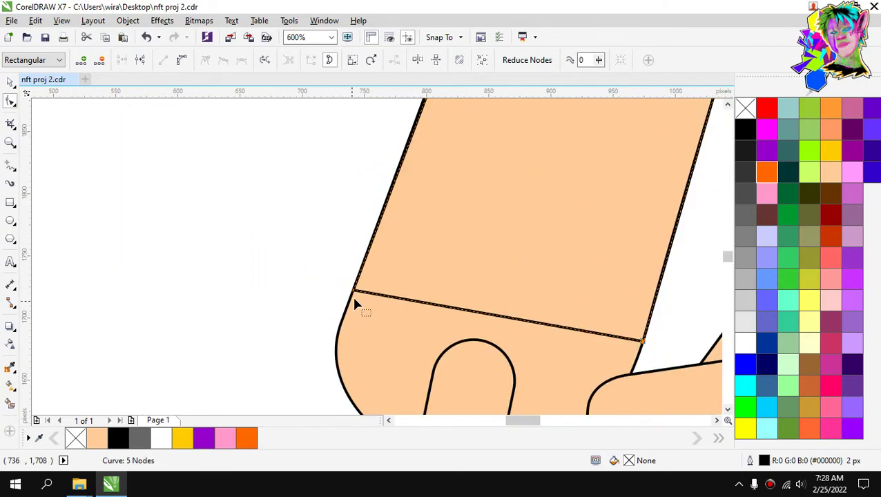
drag(352, 292, 344, 324)
scroll(468, 242, down, 4)
scroll(468, 242, up, 2)
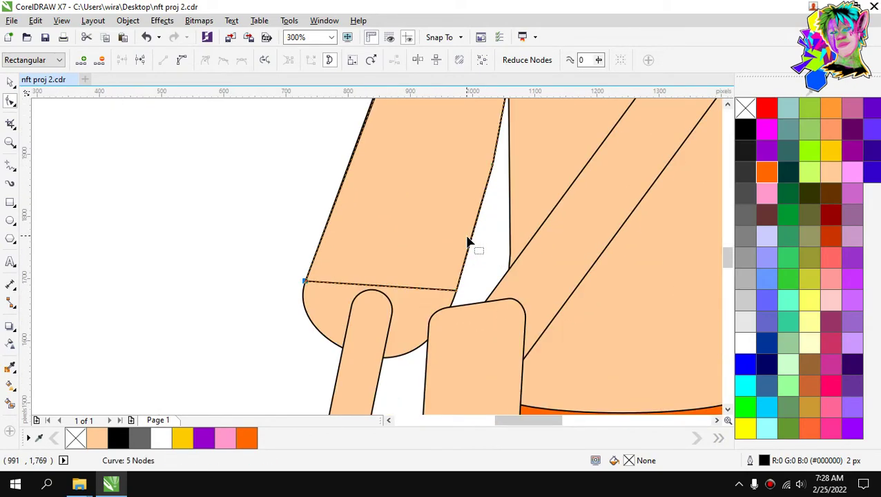
Draw a 244 × 31 px ellipse across the lower edge of the sleeve shape.
click(10, 221)
scroll(381, 243, down, 2)
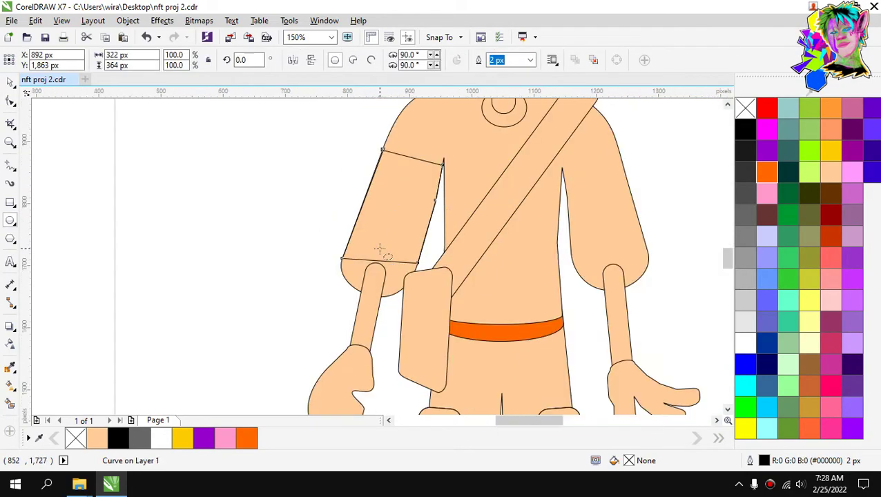
scroll(379, 249, up, 2)
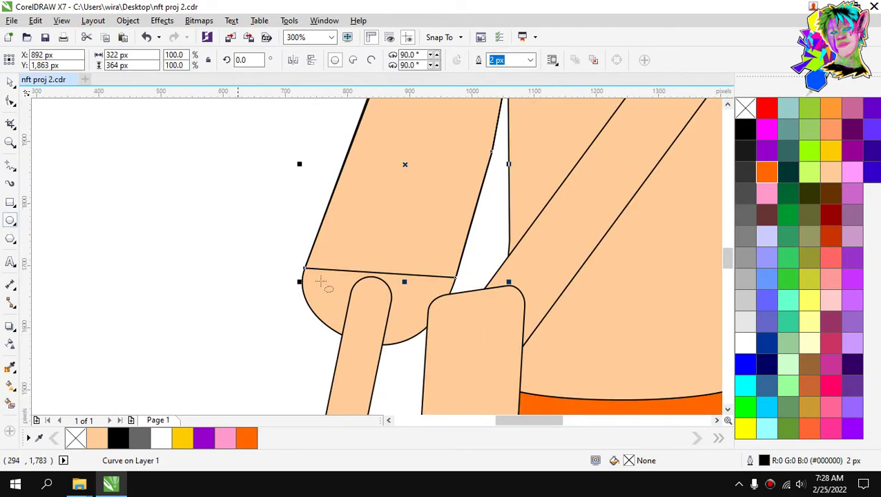
drag(304, 268, 460, 291)
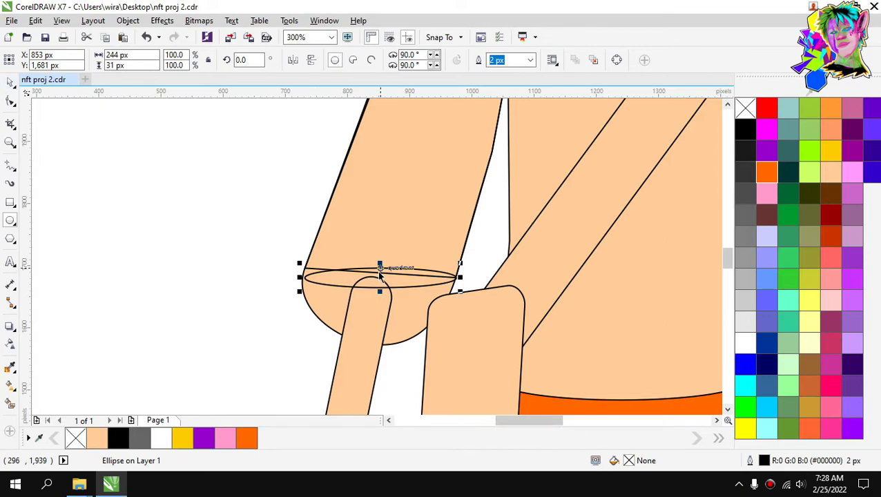
Stretch the ellipse to a height of 76 px, keeping its ends at the sleeve's edges.
scroll(379, 275, up, 2)
key(space)
drag(382, 257, 394, 203)
scroll(349, 245, up, 2)
drag(343, 246, 336, 288)
scroll(336, 287, down, 2)
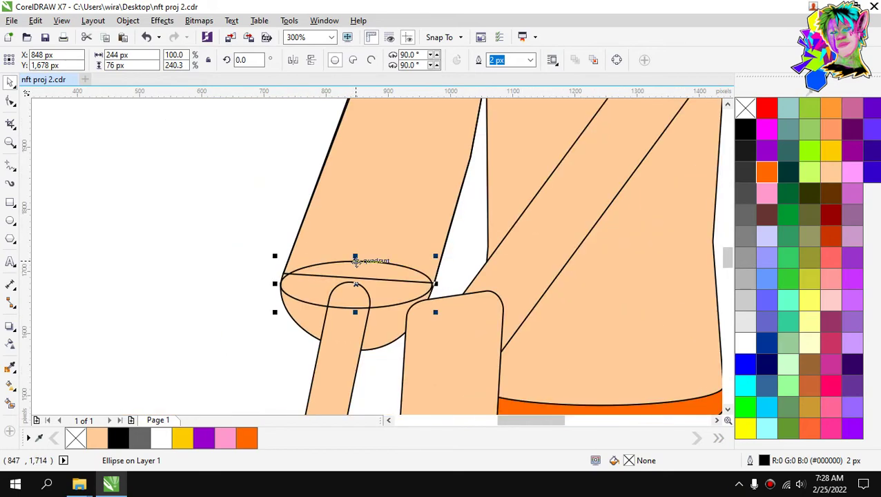
Weld the ellipse and the sleeve shape into one outline.
scroll(356, 261, up, 1)
shift+click(444, 169)
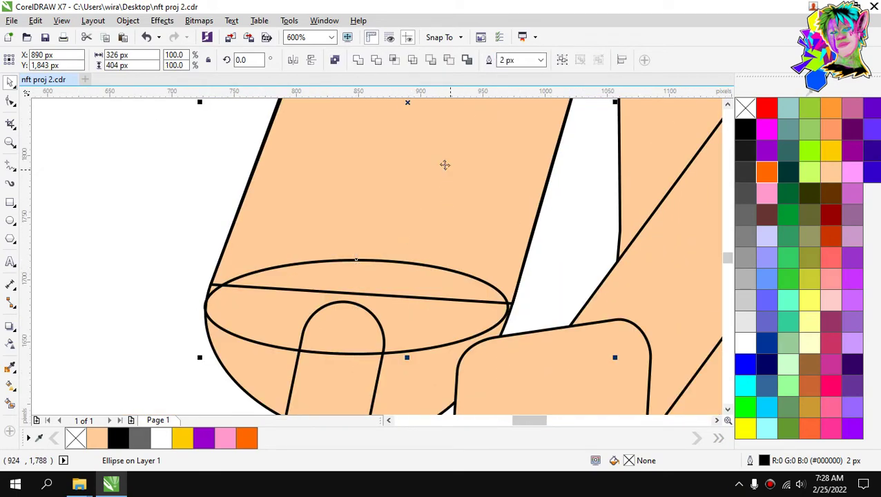
click(357, 61)
Delete the surplus nodes that form the small notch at the welded shape's lower inner corner.
key(F10)
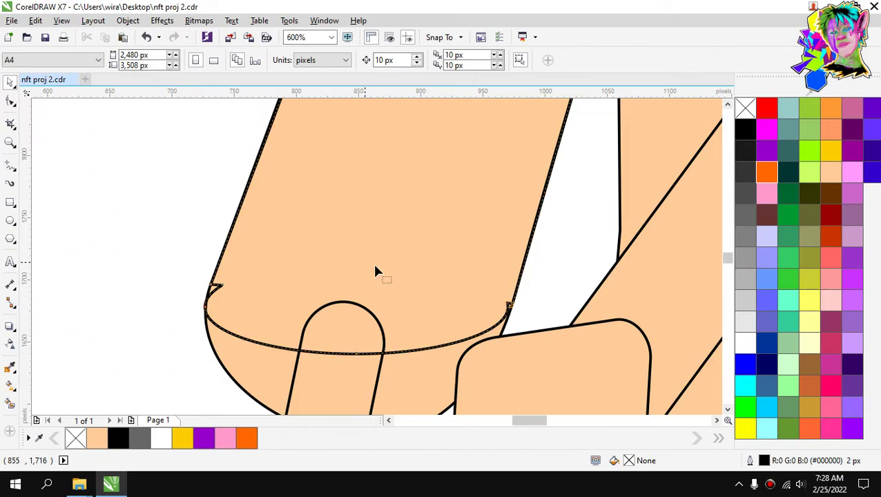
scroll(536, 301, up, 2)
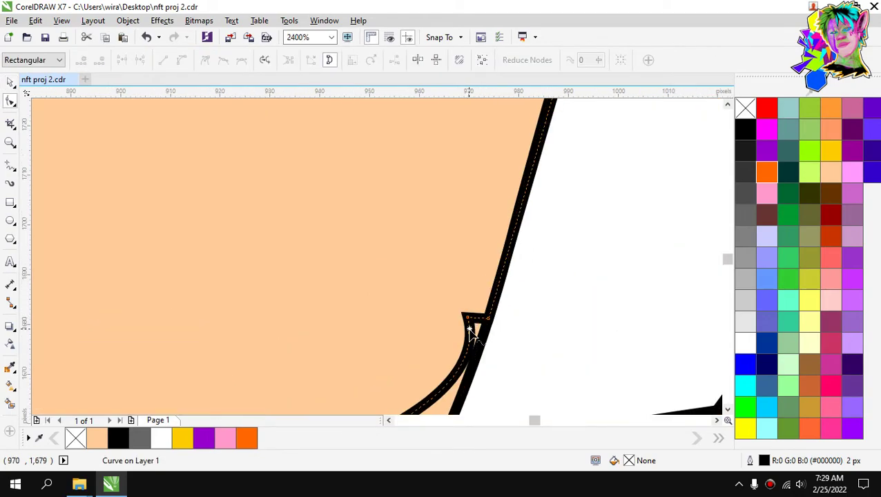
click(469, 331)
key(Delete)
scroll(470, 333, up, 1)
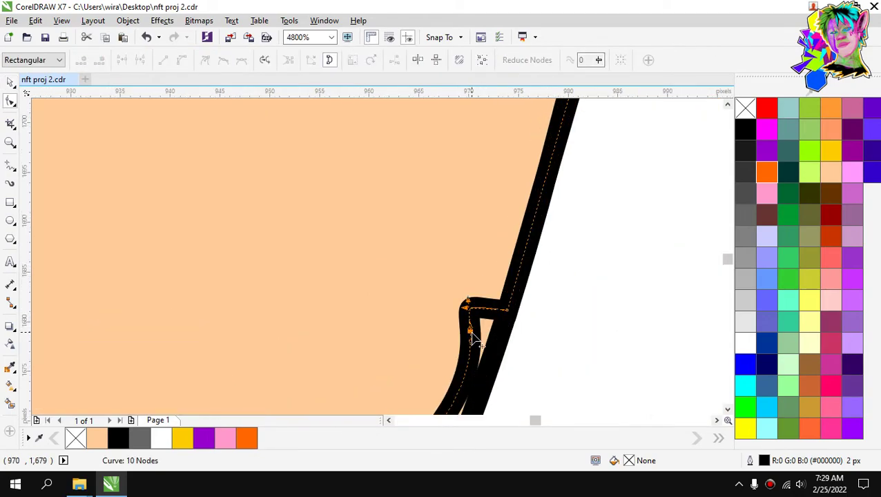
key(Delete)
click(470, 338)
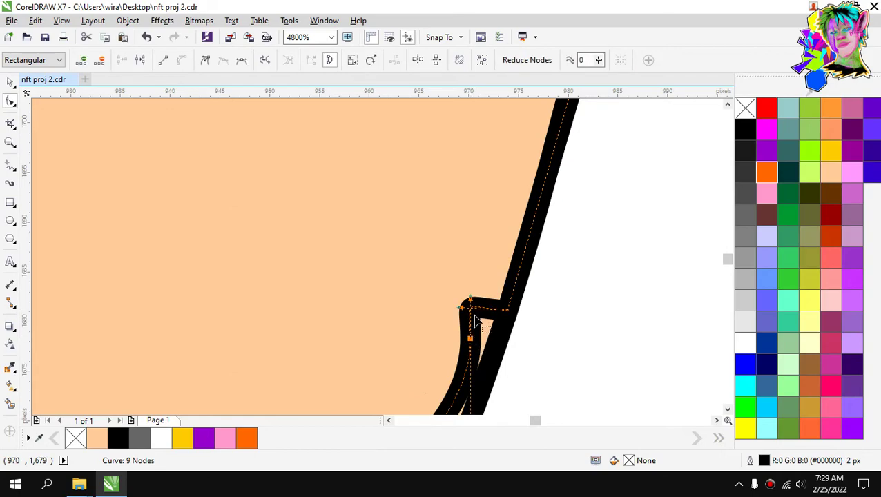
click(464, 312)
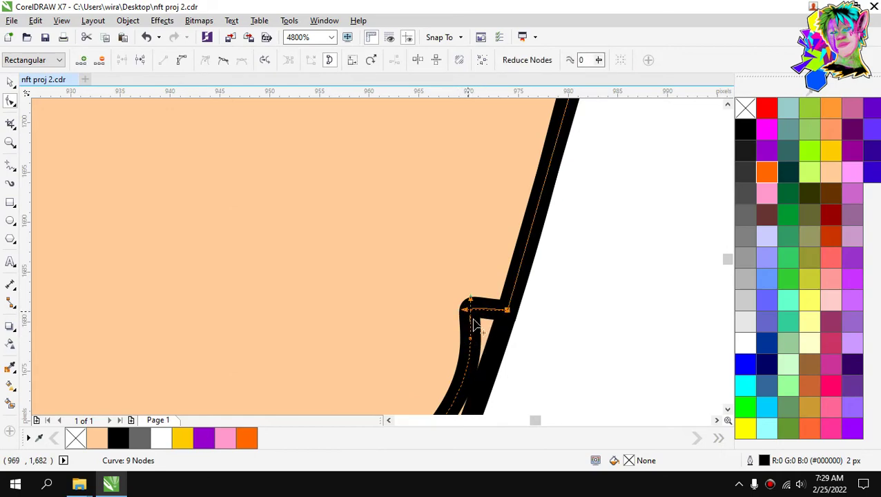
drag(489, 345, 488, 342)
click(470, 339)
key(Delete)
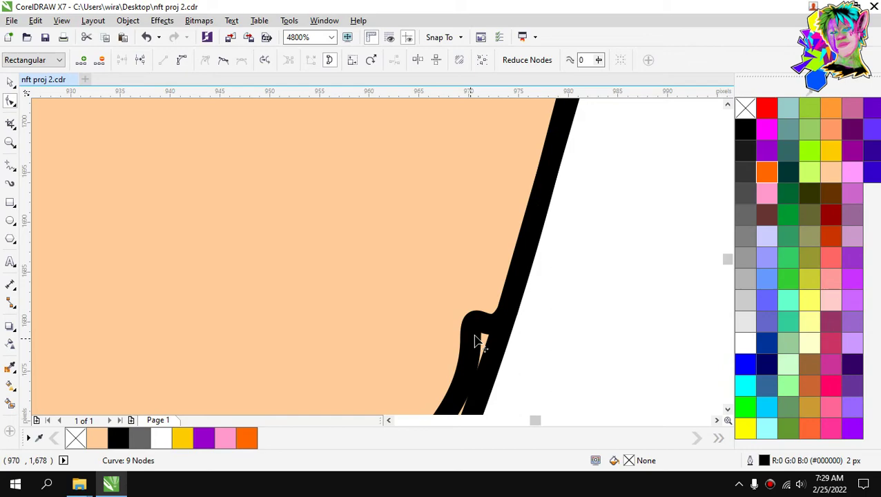
scroll(481, 330, down, 1)
Delete the two surplus nodes that form the notch at the welded shape's lower outer corner.
scroll(487, 333, down, 5)
scroll(366, 338, up, 2)
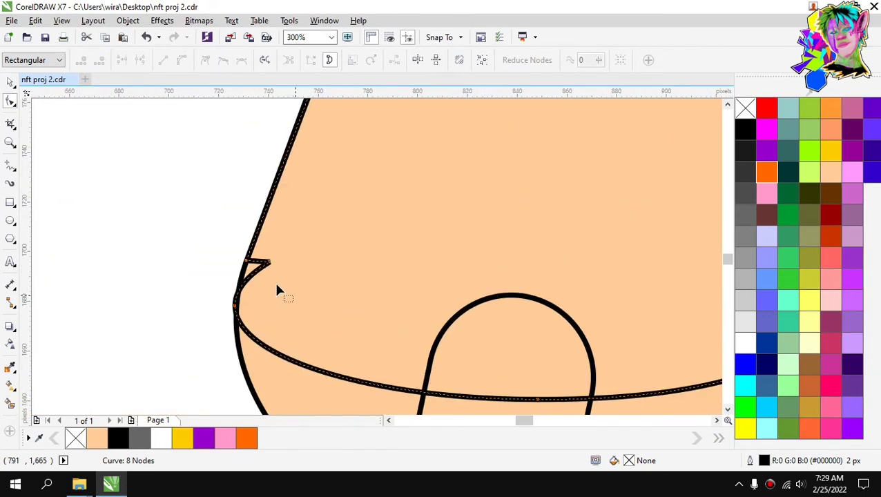
double_click(268, 262)
double_click(247, 260)
scroll(262, 299, down, 1)
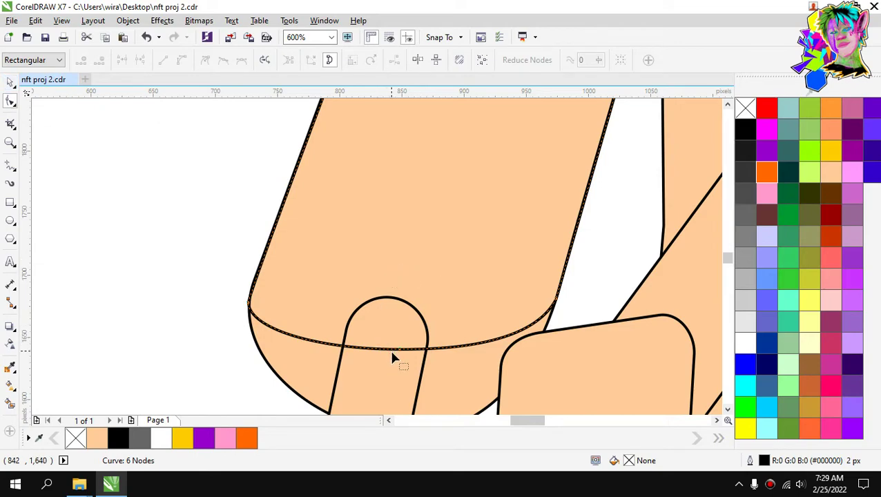
Bend the welded shape's lower edge into an upward arch by raising its middle node and turning the end handles upward.
drag(401, 352, 406, 274)
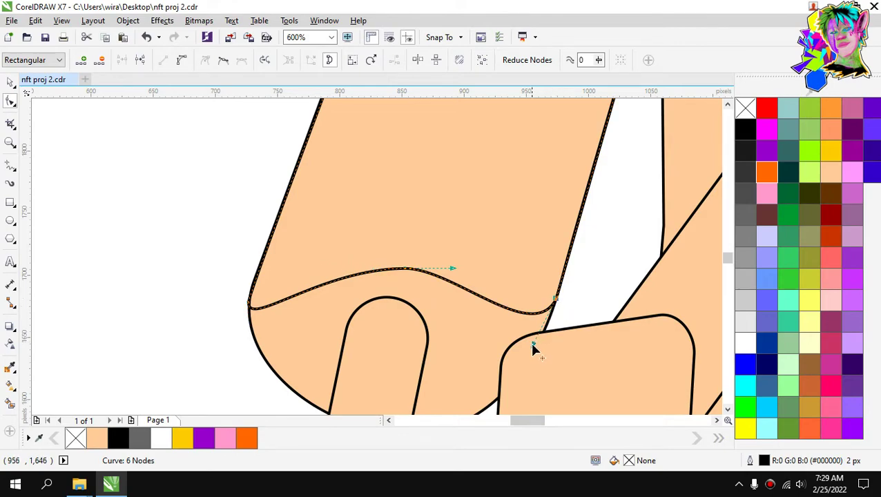
drag(532, 344, 523, 263)
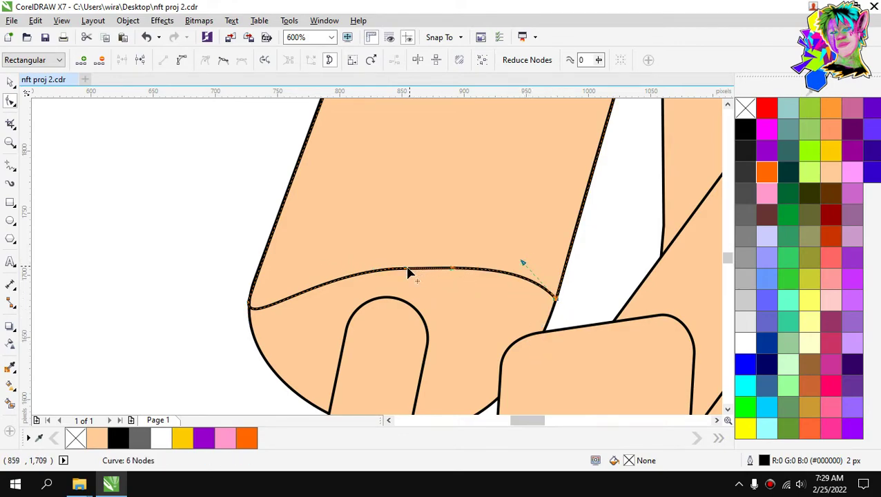
drag(406, 273, 406, 262)
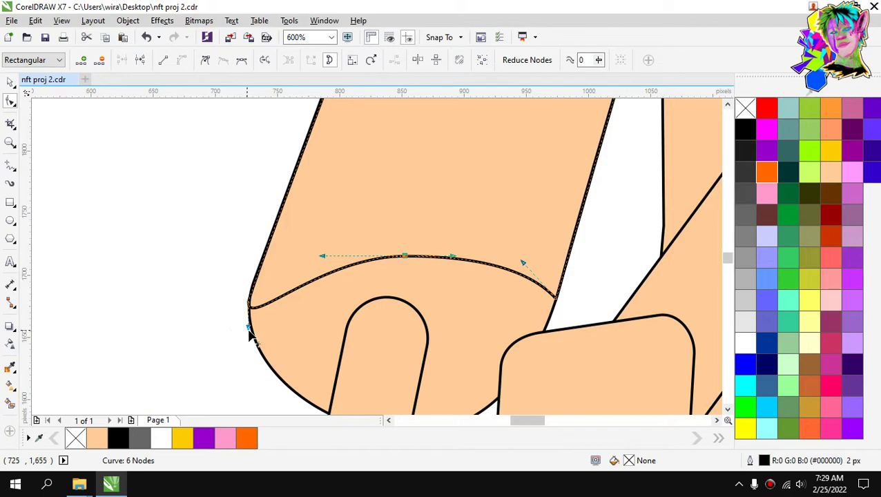
drag(249, 328, 272, 286)
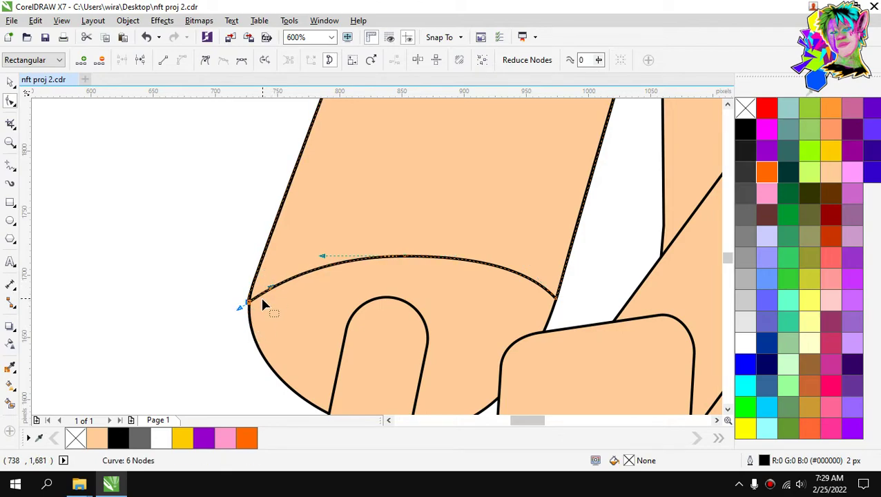
scroll(259, 299, up, 1)
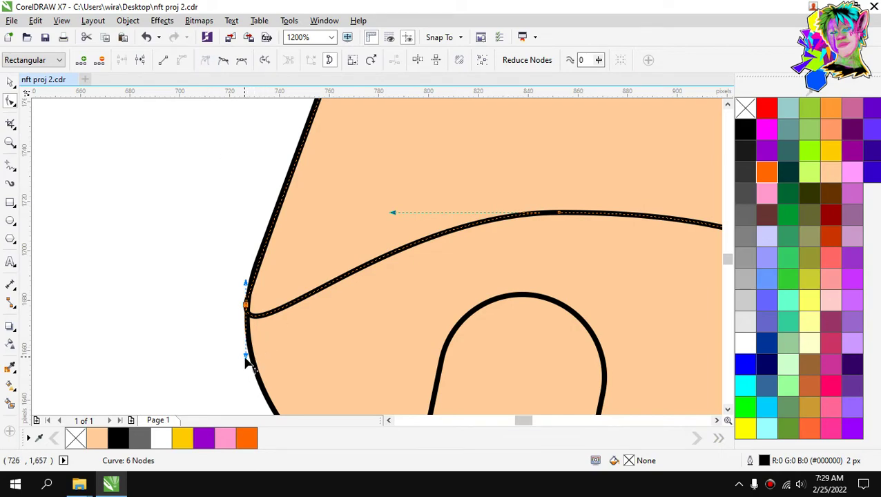
drag(247, 360, 357, 262)
scroll(362, 255, down, 2)
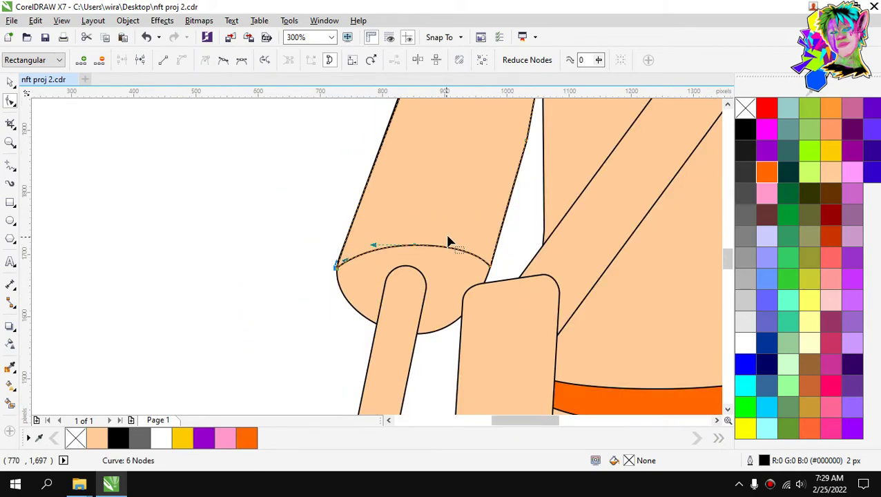
Raise the middle node of the arched lower edge further and adjust both end handles for a rounder curve.
scroll(448, 238, up, 1)
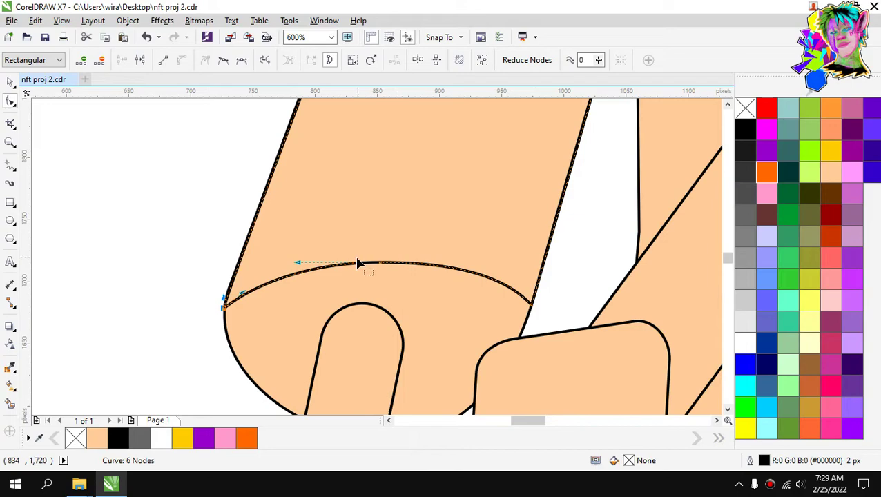
drag(379, 263, 372, 236)
drag(500, 272, 505, 259)
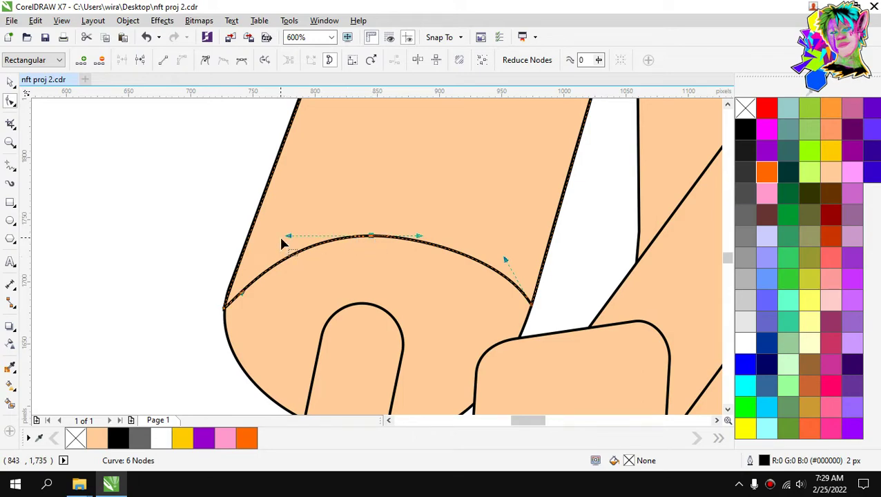
click(239, 287)
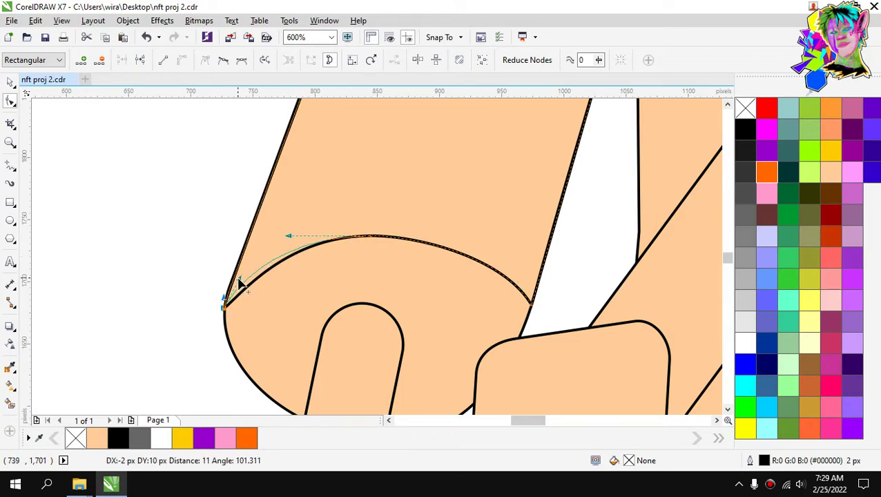
scroll(370, 262, down, 4)
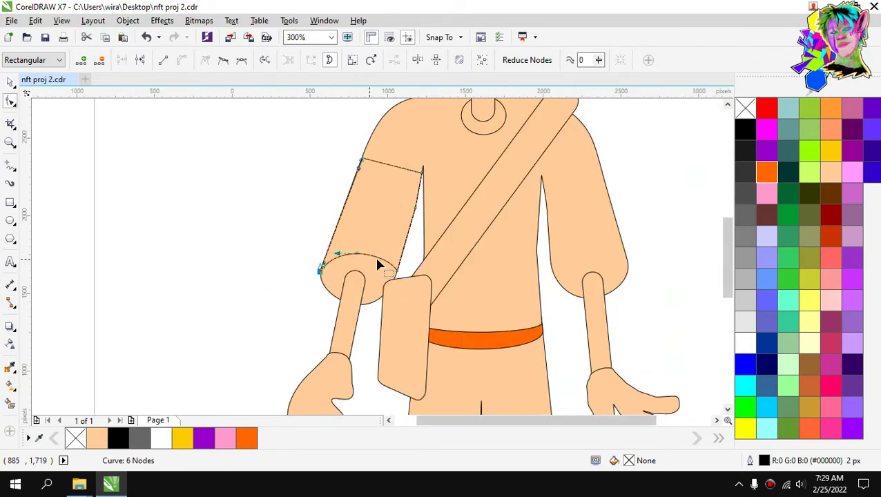
Lower the arch's inner end node to the bag's upper edge and add a node above it to follow the sleeve's inner edge.
scroll(373, 290, up, 5)
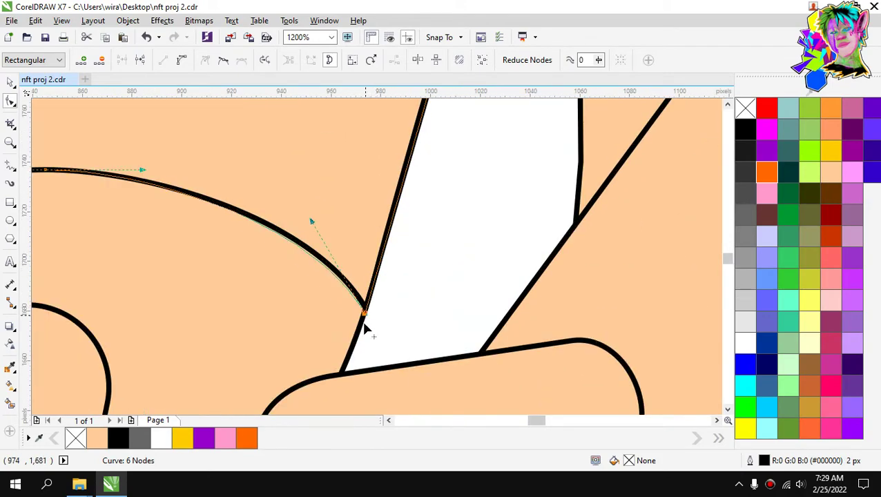
drag(365, 309, 346, 368)
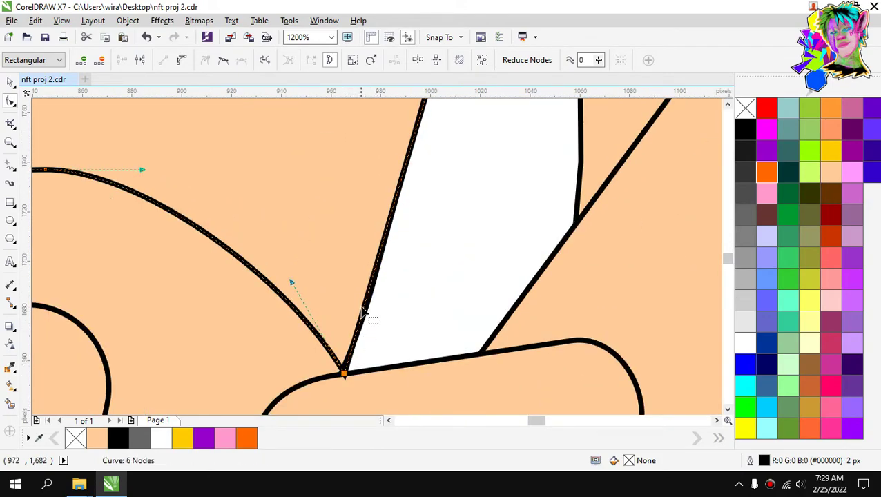
double_click(365, 306)
drag(366, 305, 369, 308)
scroll(384, 283, down, 2)
scroll(314, 263, up, 1)
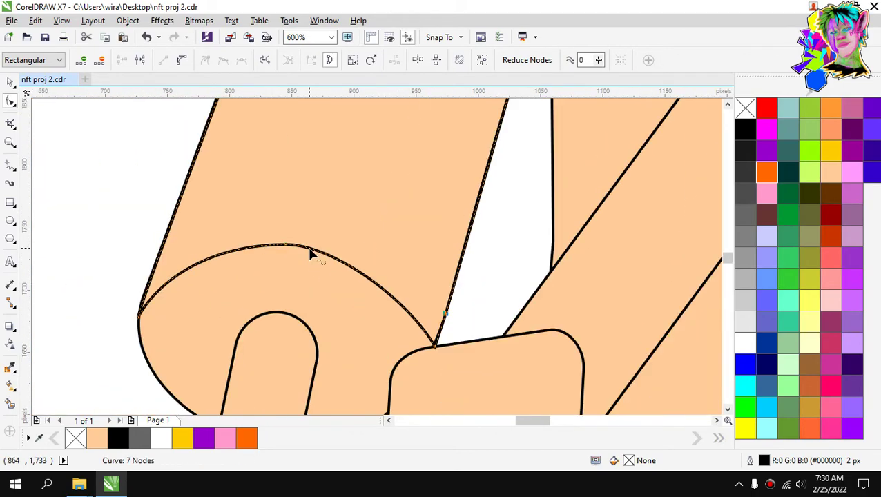
Move the sleeve section's upper outer corner node onto the arm's outer outline.
click(10, 82)
scroll(308, 199, down, 2)
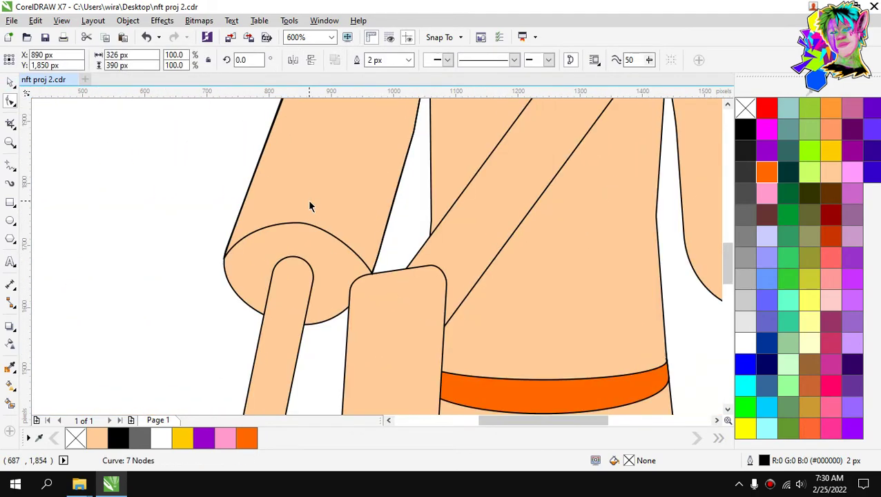
scroll(308, 173, up, 1)
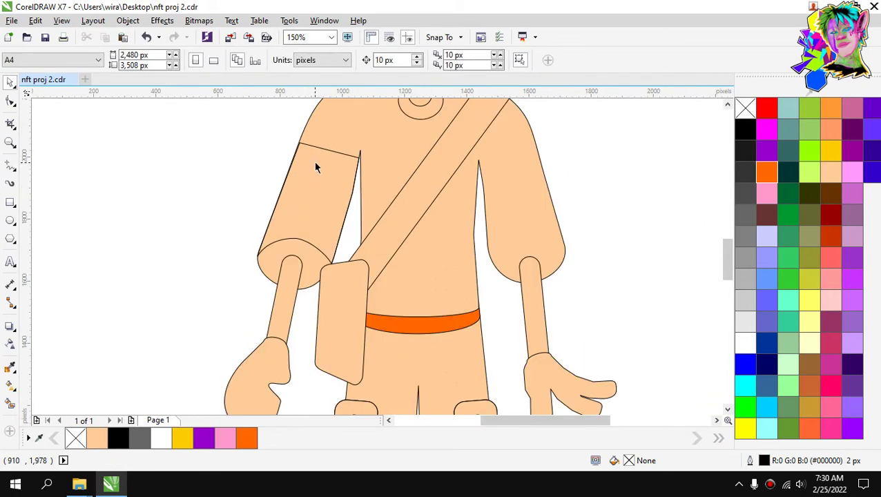
scroll(322, 147, up, 1)
click(290, 138)
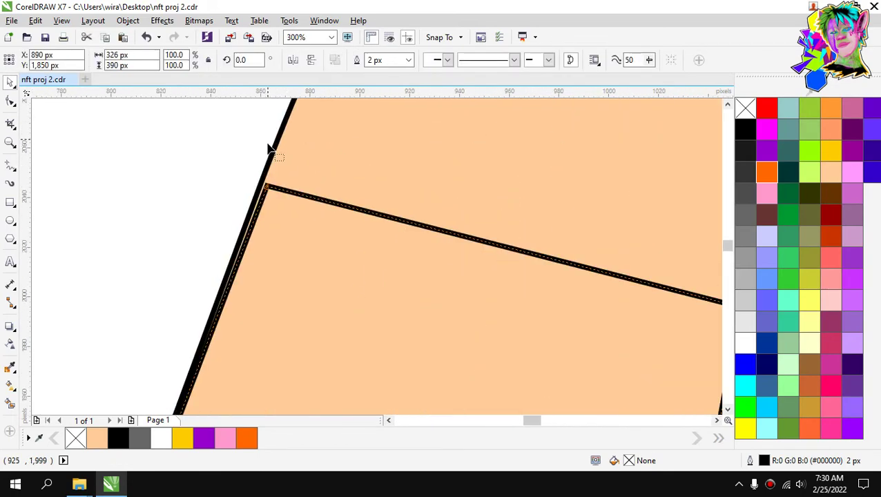
key(F10)
drag(269, 190, 253, 213)
scroll(311, 204, down, 1)
scroll(364, 226, down, 1)
scroll(328, 220, up, 1)
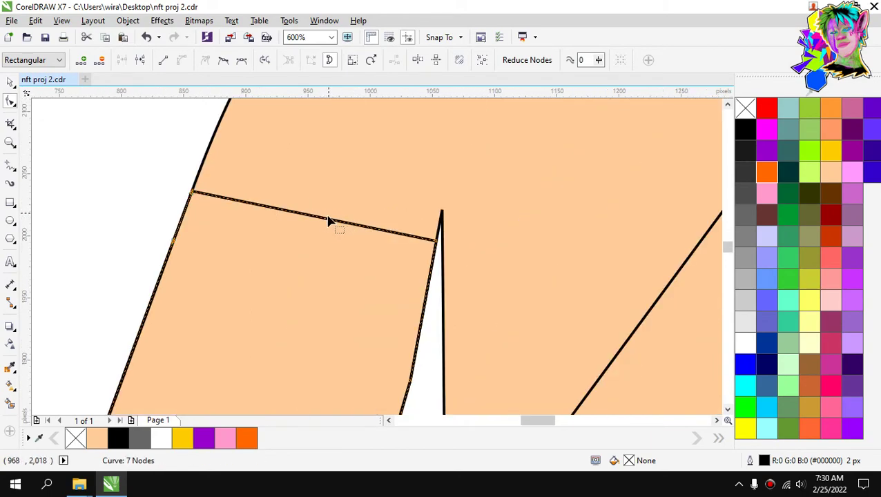
Add a node midway along the sleeve's upper edge and raise it, then add a second on the inner slope and pull it outward.
double_click(328, 220)
scroll(327, 185, up, 1)
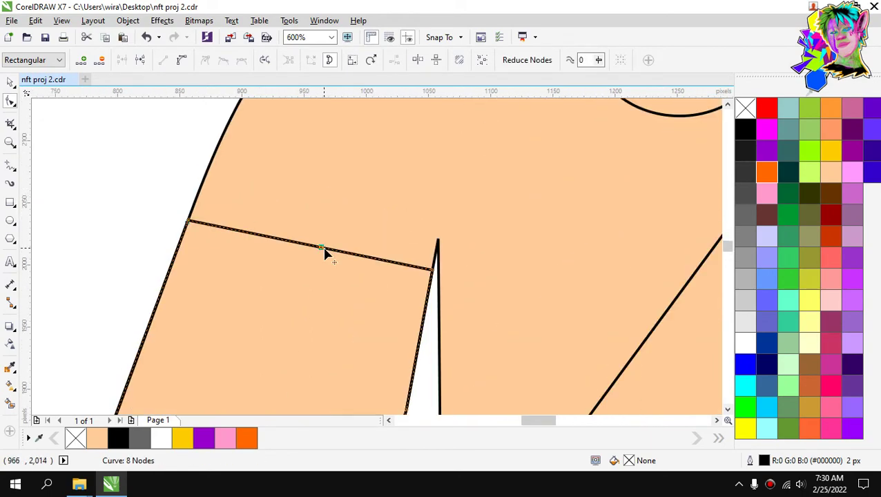
drag(325, 253, 330, 168)
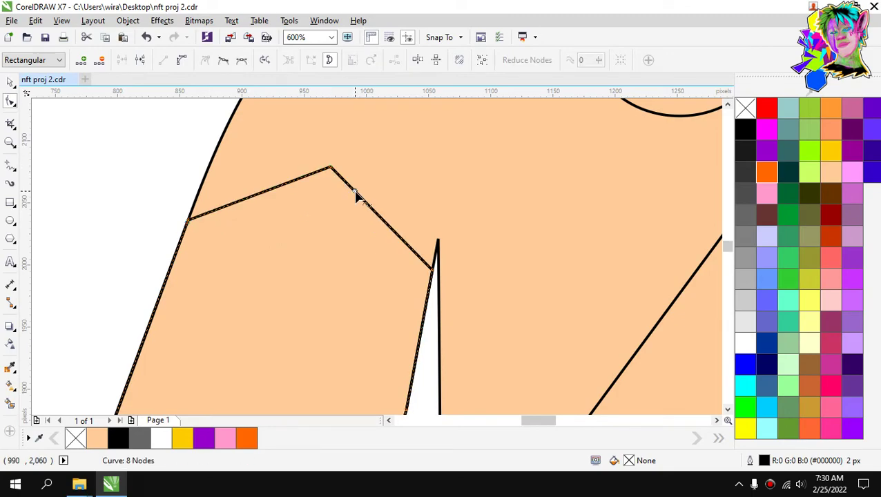
double_click(361, 195)
drag(364, 193, 388, 186)
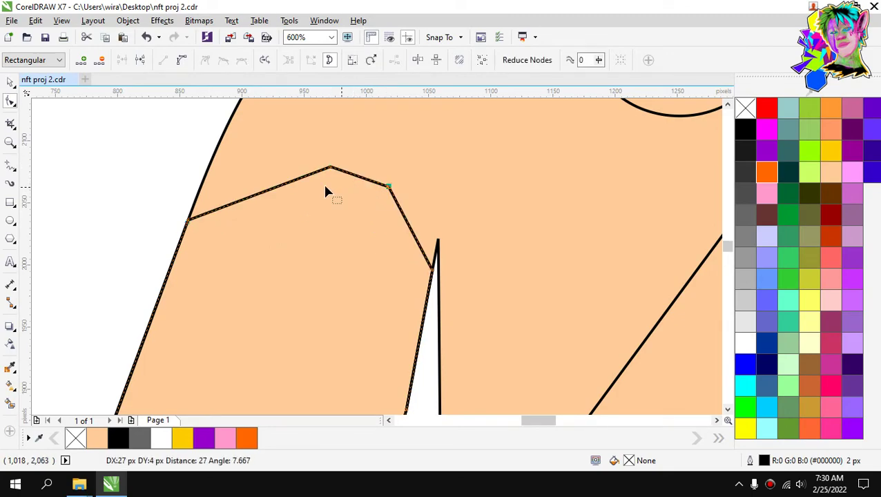
Add a node on the outer slope of the sleeve's upper edge and pull it up and outward to round the shoulder line.
click(285, 184)
double_click(283, 184)
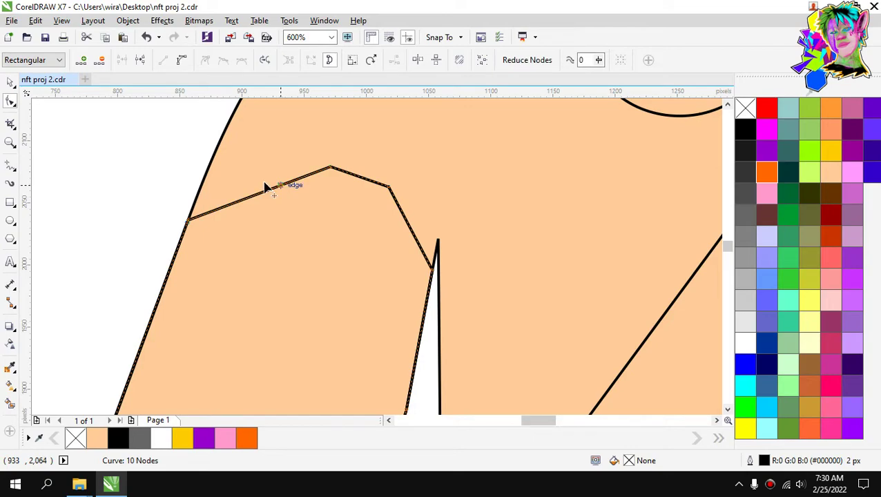
drag(283, 184, 255, 174)
scroll(355, 192, down, 4)
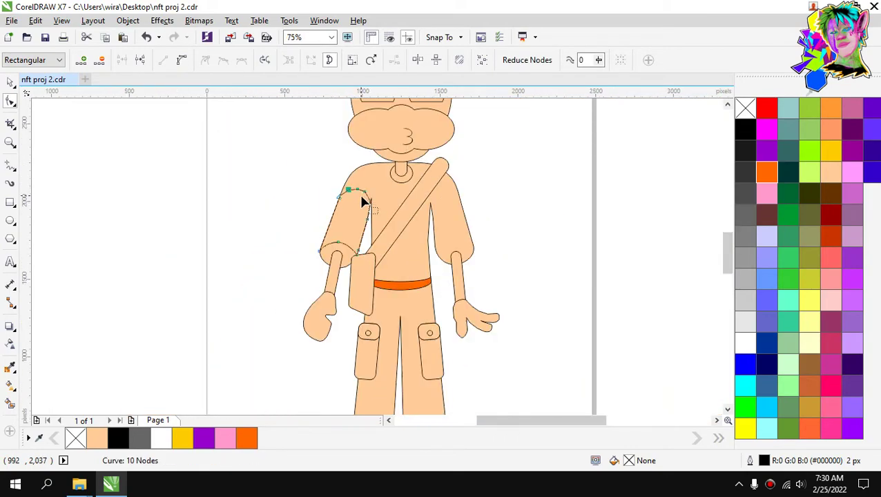
scroll(364, 197, up, 3)
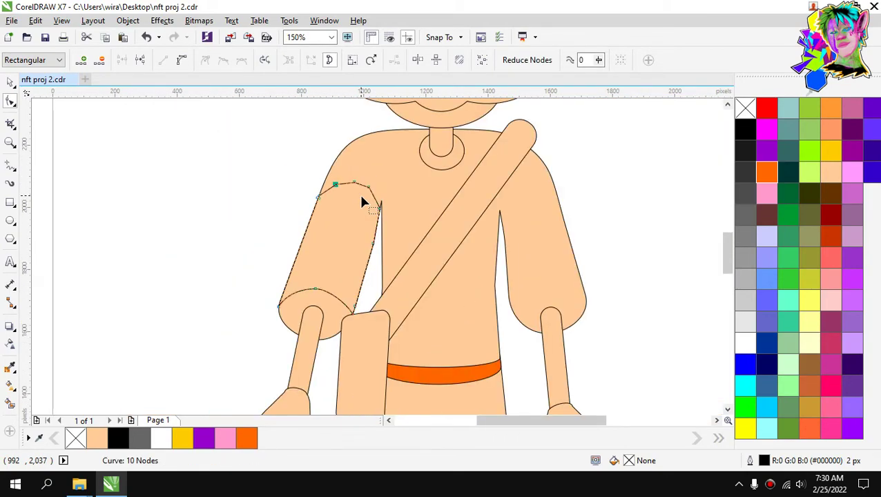
Copy the finished sleeve section toward the opposite arm and mirror the copy horizontally.
click(11, 82)
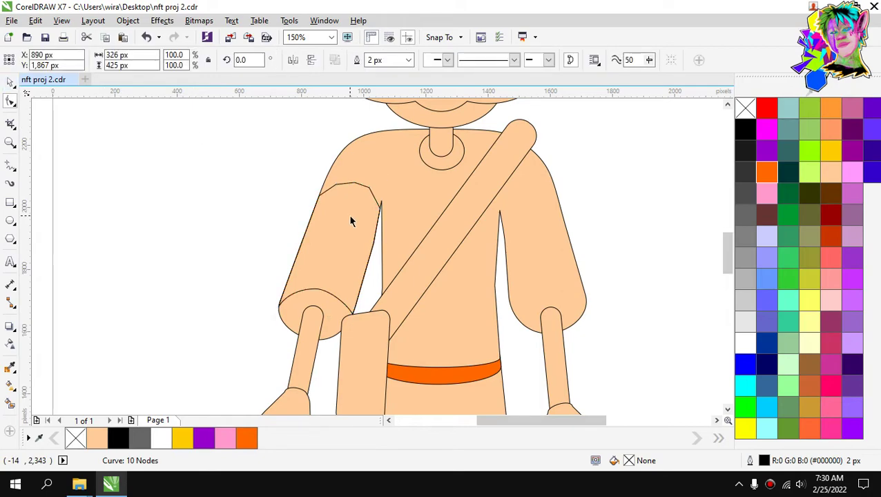
scroll(348, 211, up, 2)
scroll(348, 210, down, 1)
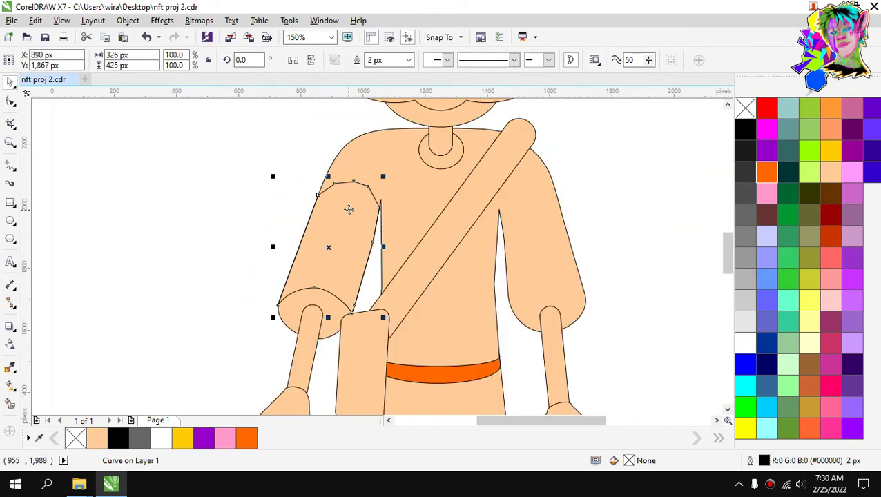
scroll(323, 223, down, 1)
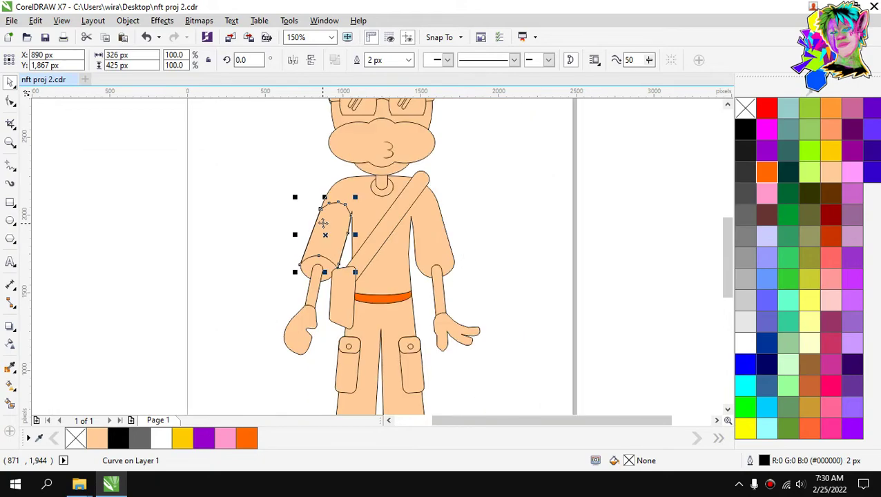
scroll(323, 221, up, 1)
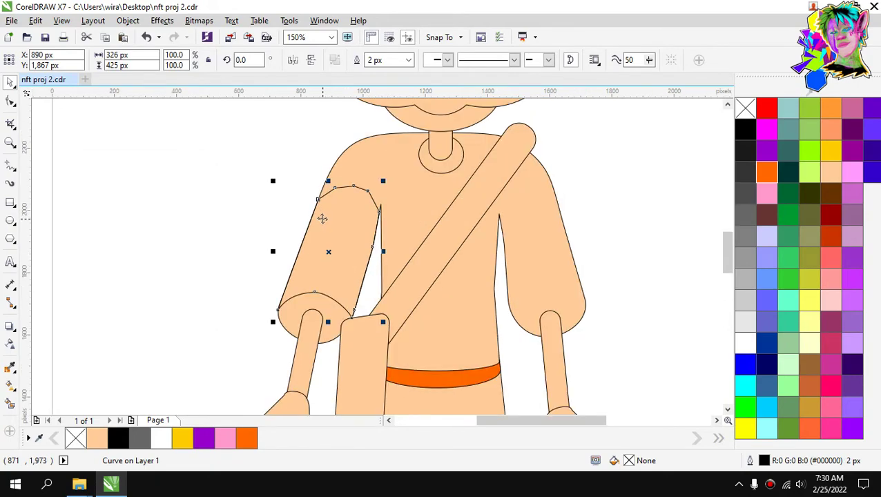
drag(320, 218, 470, 208)
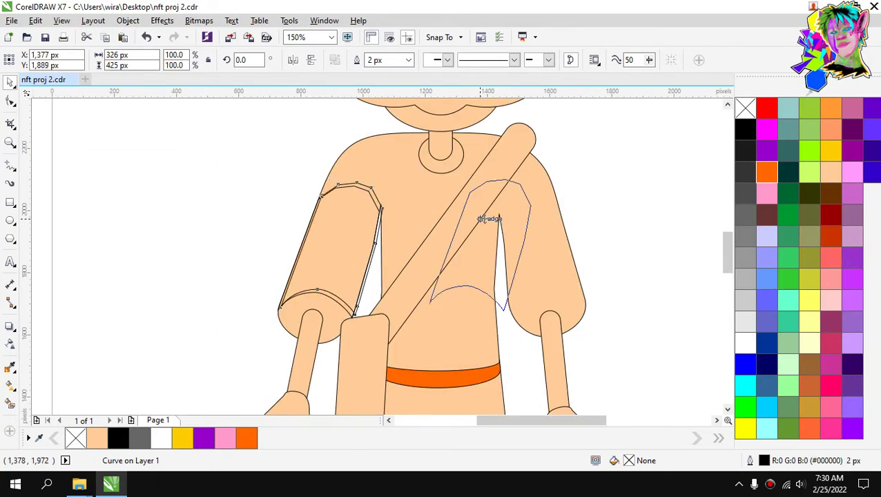
click(293, 59)
click(311, 59)
Place the mirrored sleeve over the opposite arm, rotated to about 174°, with its lower outer corner on the arm's outer edge.
scroll(566, 235, up, 1)
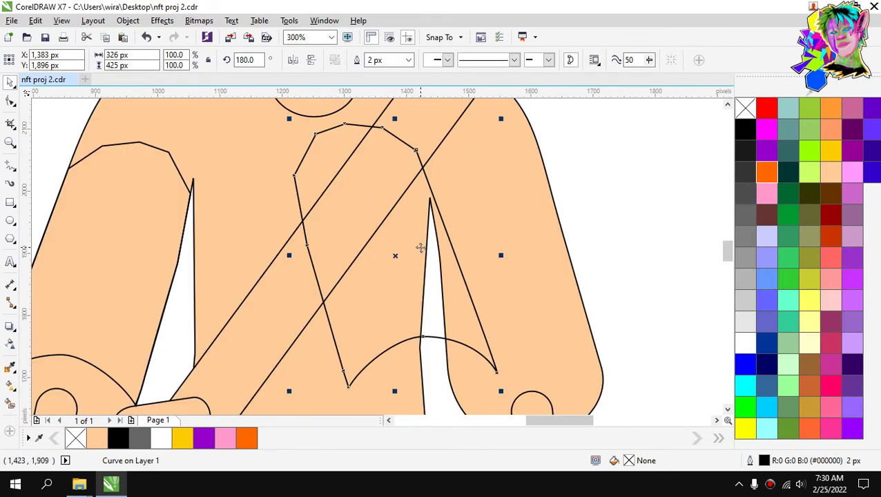
drag(419, 247, 523, 244)
click(523, 244)
drag(605, 123, 622, 136)
scroll(601, 363, up, 2)
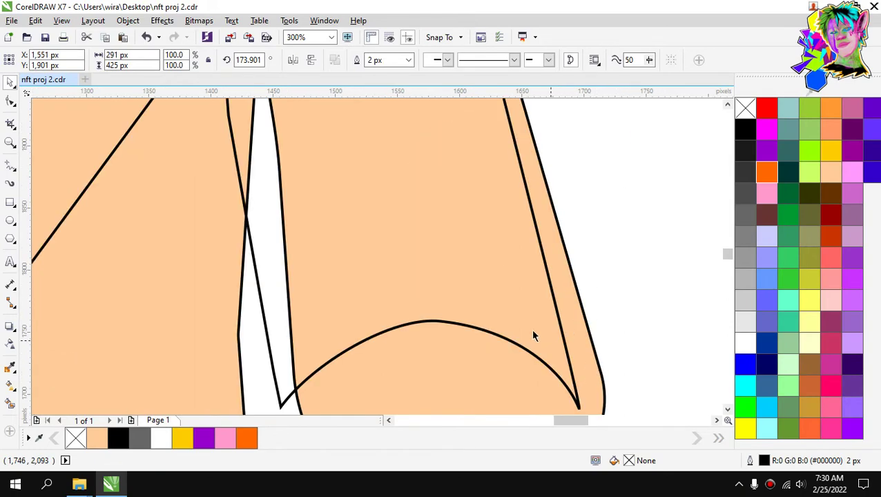
drag(533, 333, 549, 295)
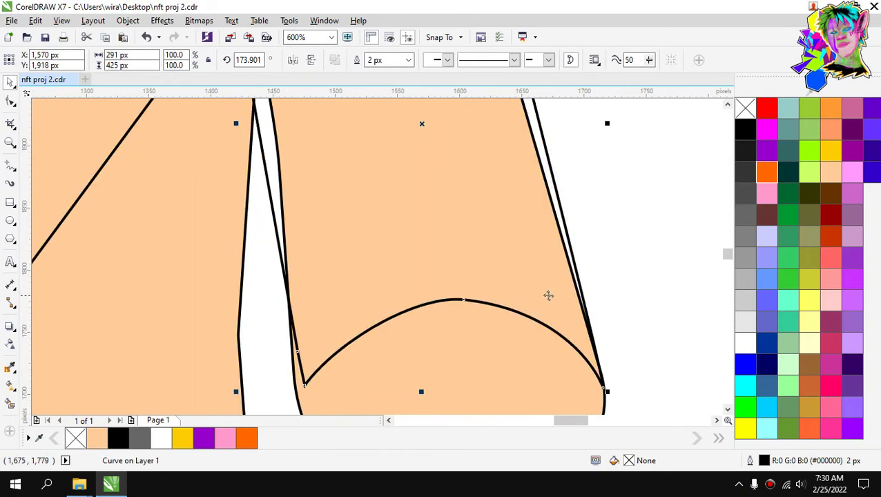
Refine the mirrored sleeve's rotation to about 175.5° to match the slant of the arm's outer edge.
scroll(546, 290, down, 2)
drag(577, 341, 585, 331)
scroll(564, 301, up, 2)
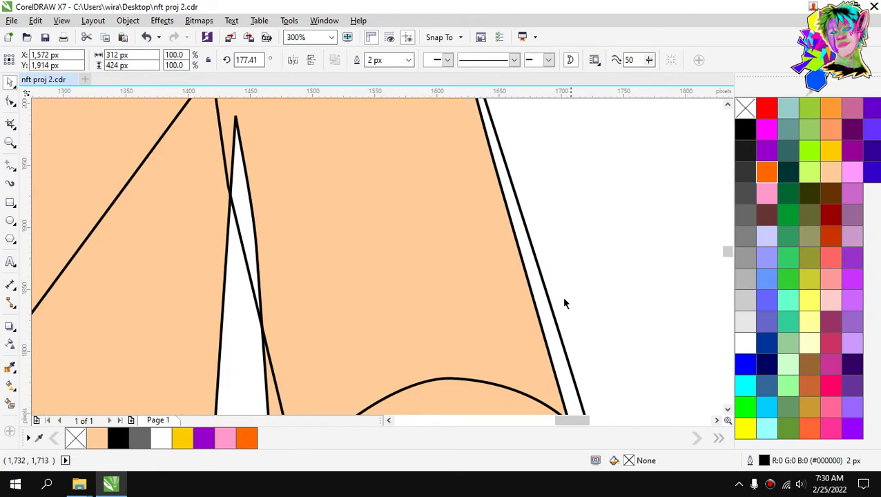
scroll(566, 352, down, 2)
scroll(561, 355, up, 2)
scroll(564, 315, down, 2)
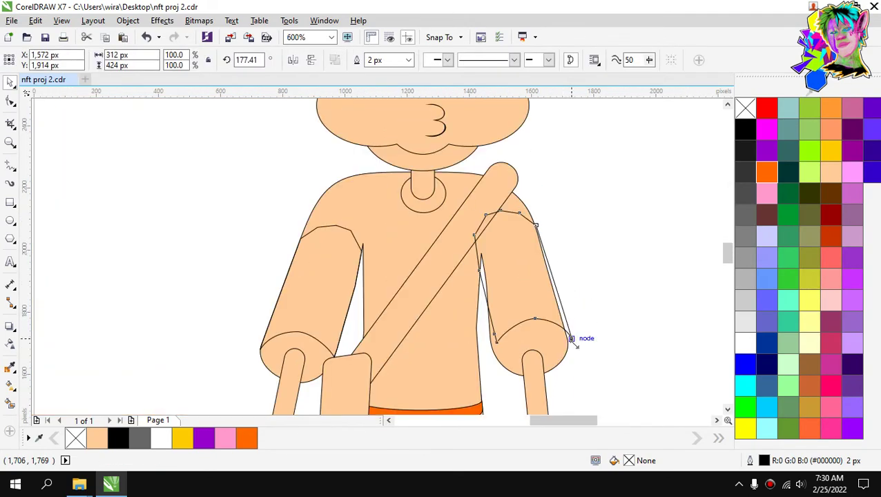
scroll(573, 337, up, 2)
drag(569, 344, 557, 350)
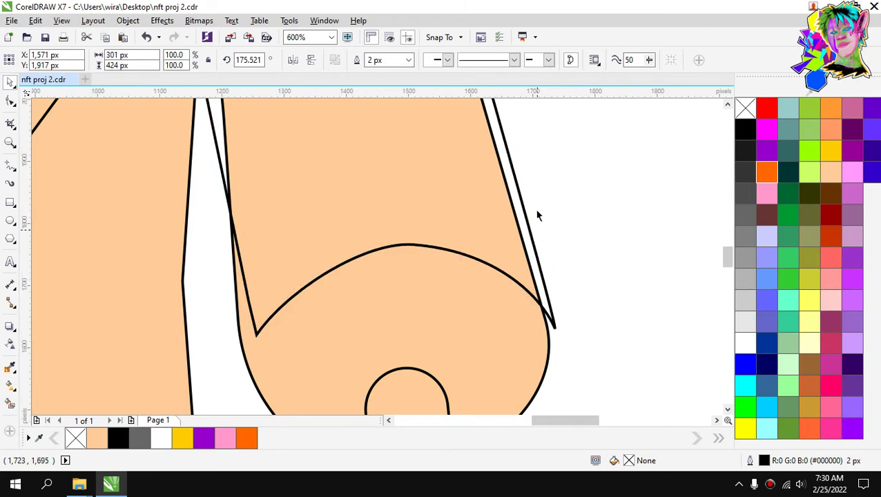
Shift the mirrored sleeve inward so its outer edge lies on the arm's outer outline.
key(Escape)
click(497, 252)
scroll(497, 252, up, 2)
drag(508, 254, 491, 255)
scroll(535, 222, down, 2)
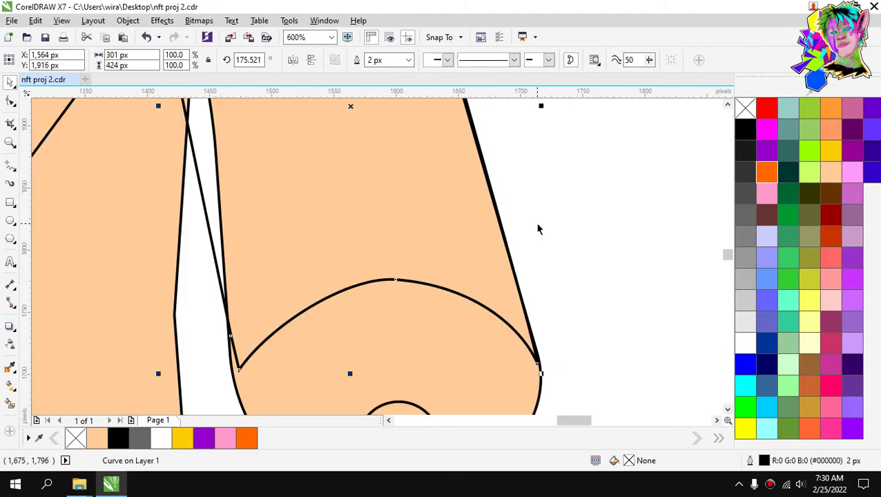
key(Escape)
scroll(457, 230, down, 2)
scroll(373, 132, down, 2)
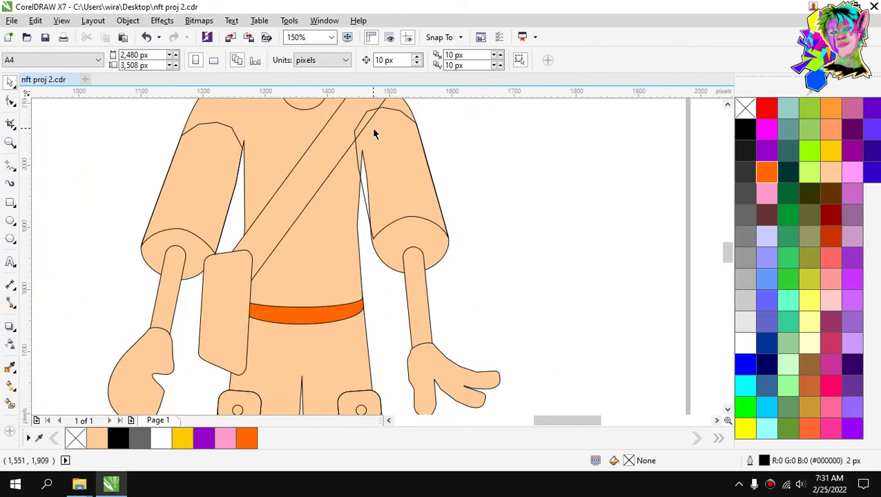
Move the middle node of the mirrored sleeve's inner edge onto the bend in the arm's inner outline.
scroll(374, 162, up, 2)
click(355, 197)
scroll(331, 219, up, 4)
key(F10)
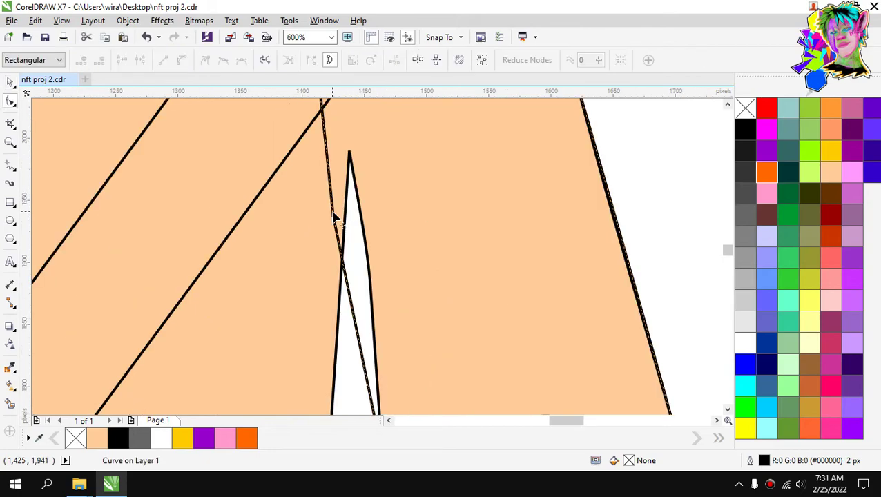
drag(330, 220, 381, 243)
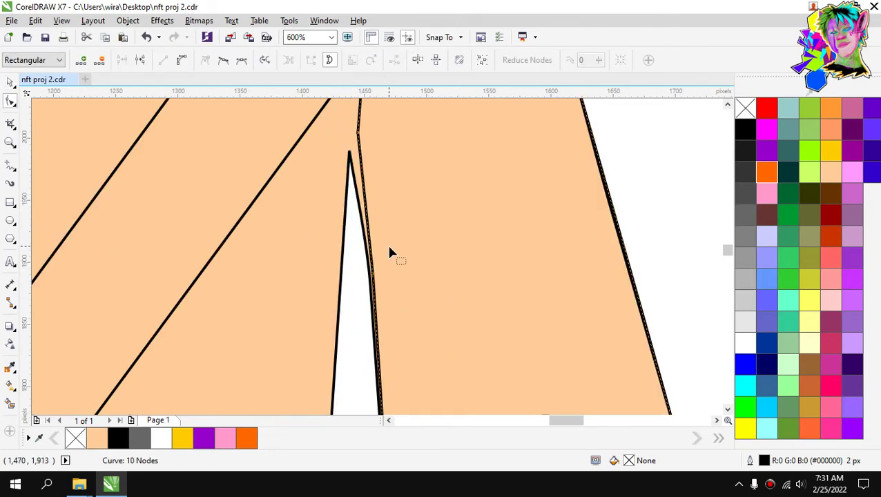
key(ctrl+z)
click(334, 222)
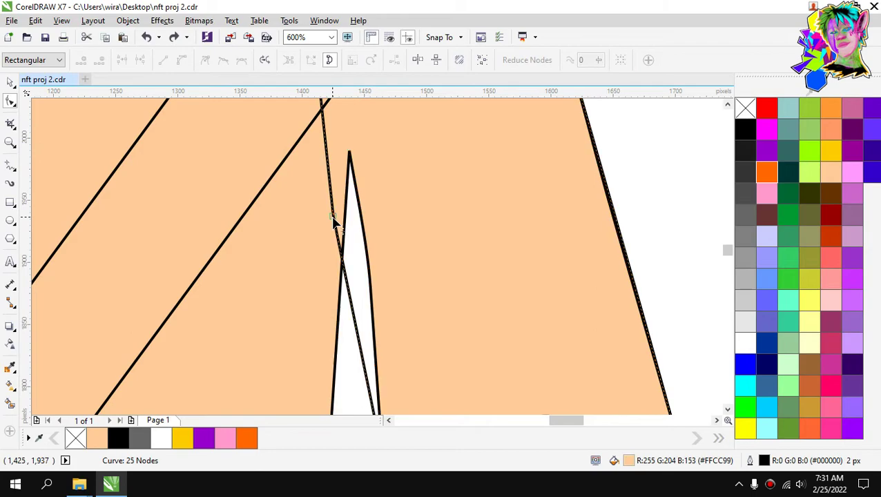
drag(334, 222, 370, 273)
Move the mirrored sleeve's upper inner corner node to the armpit and shift the neighbouring top node slightly outward.
scroll(357, 181, down, 1)
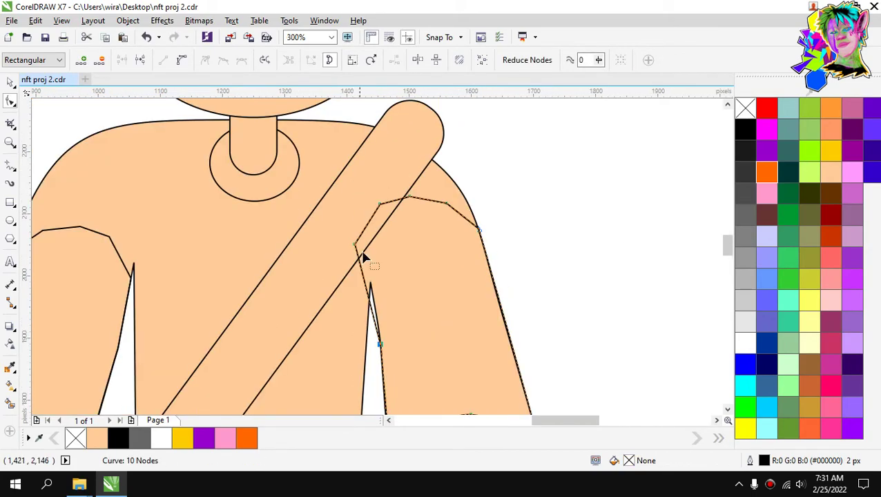
drag(370, 275, 372, 285)
drag(381, 207, 392, 206)
scroll(480, 195, down, 2)
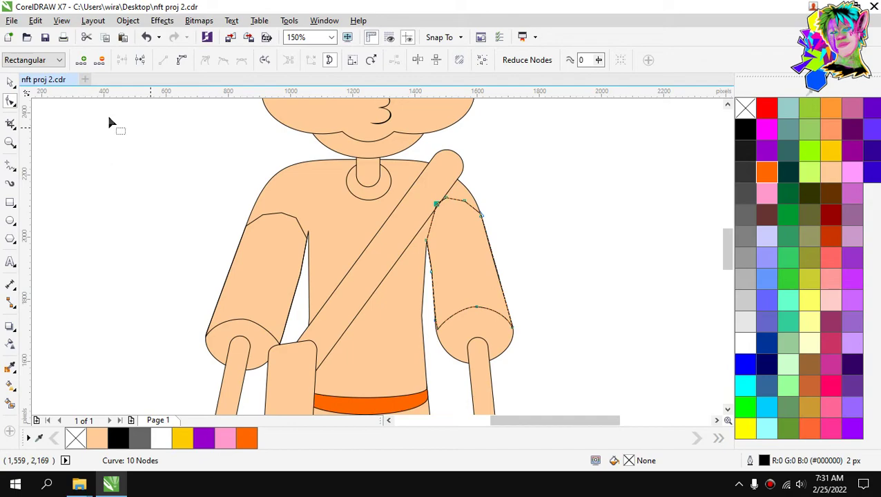
Bring the diagonal shoulder strap in front of the bag and the mirrored sleeve.
click(10, 81)
click(402, 249)
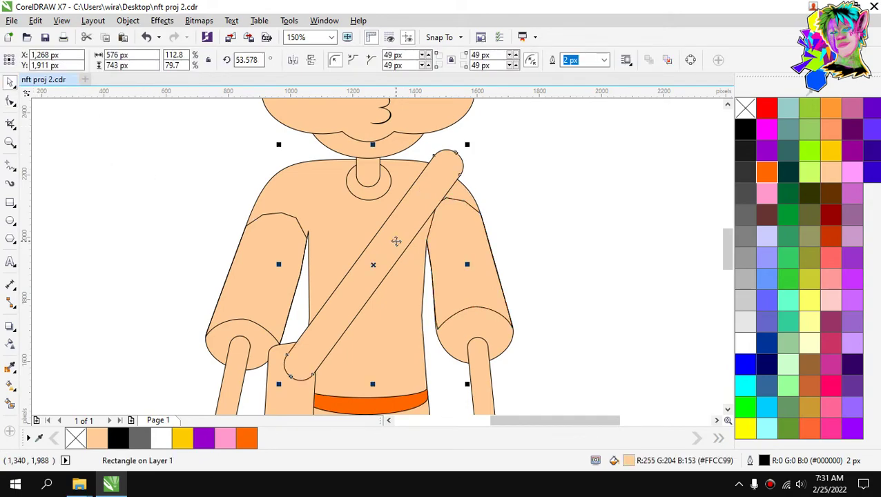
click(573, 178)
scroll(456, 207, up, 2)
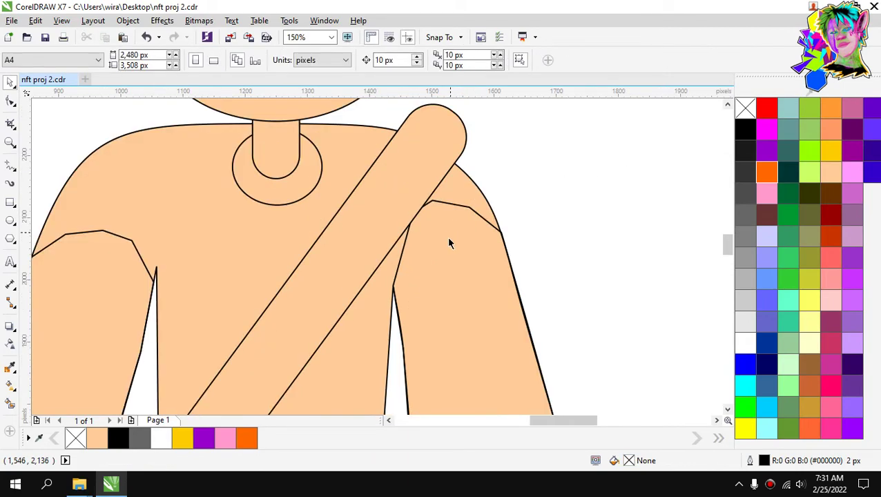
Lower the middle and inner nodes of the mirrored sleeve's top edge so they clear the shoulder strap.
click(447, 238)
scroll(438, 214, up, 2)
key(F10)
drag(422, 194, 424, 250)
drag(379, 221, 377, 284)
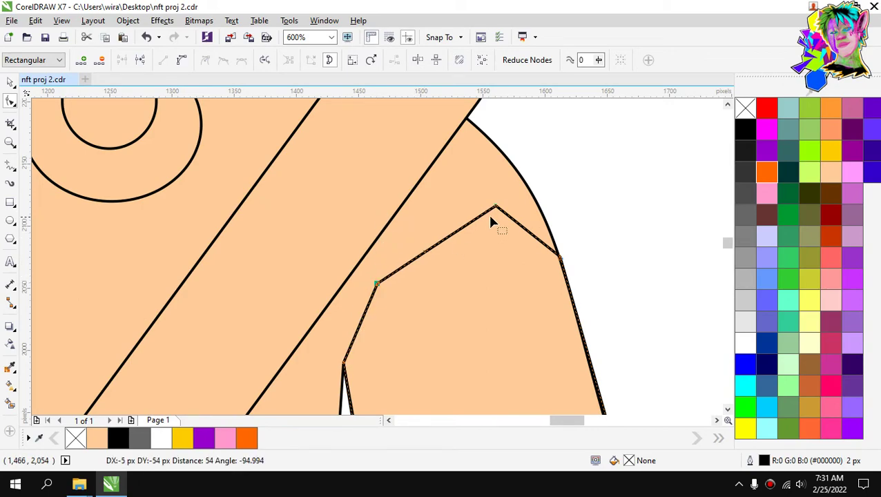
Lower the outer node of the mirrored sleeve's top edge and slide its outer corner node down the arm outline.
drag(495, 207, 495, 230)
drag(561, 258, 567, 287)
drag(497, 233, 500, 252)
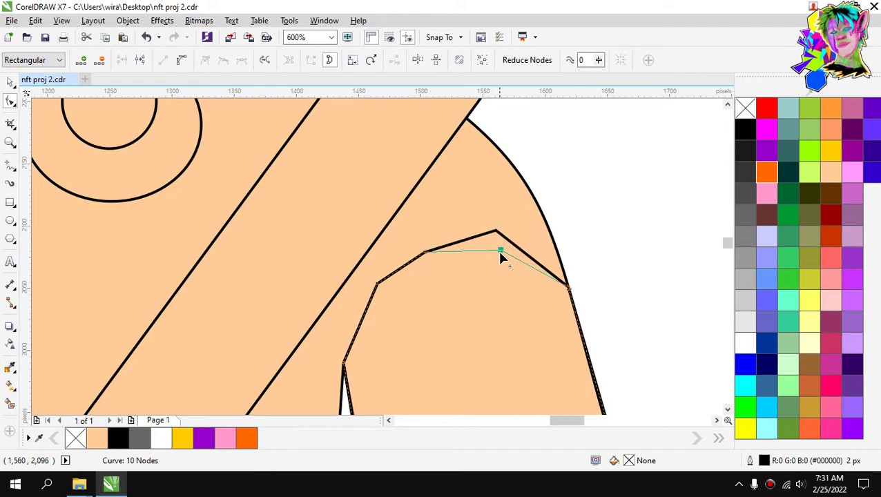
scroll(429, 258, down, 5)
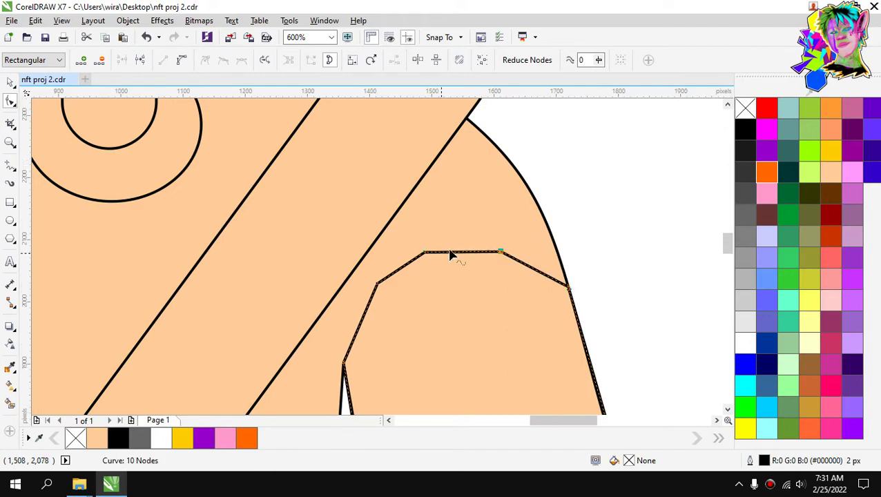
click(10, 82)
click(194, 192)
scroll(349, 245, down, 1)
scroll(350, 246, up, 1)
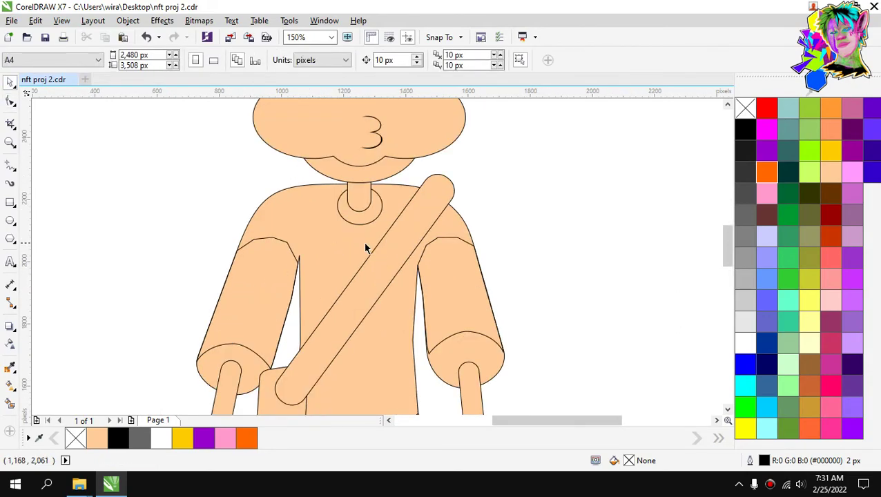
scroll(367, 247, down, 2)
scroll(369, 246, up, 1)
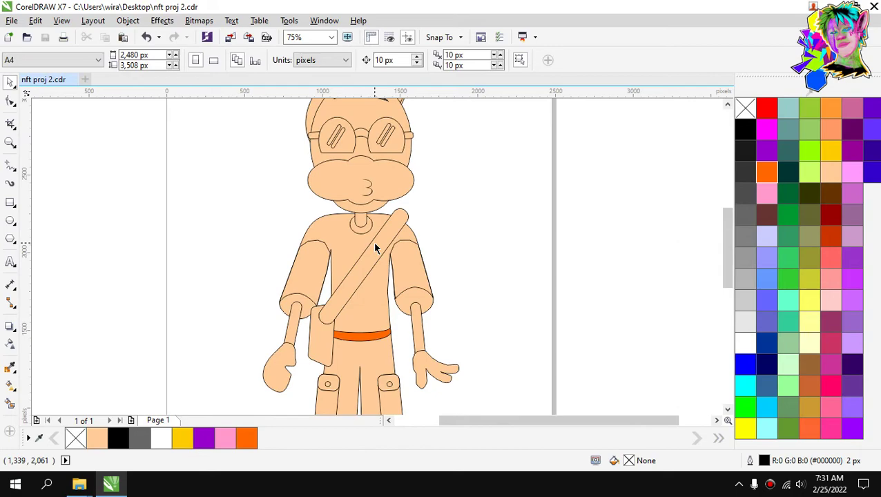
Move the mirrored sleeve's lower inner corner node inward and up onto the edge of the arm outline.
scroll(412, 295, up, 2)
click(349, 315)
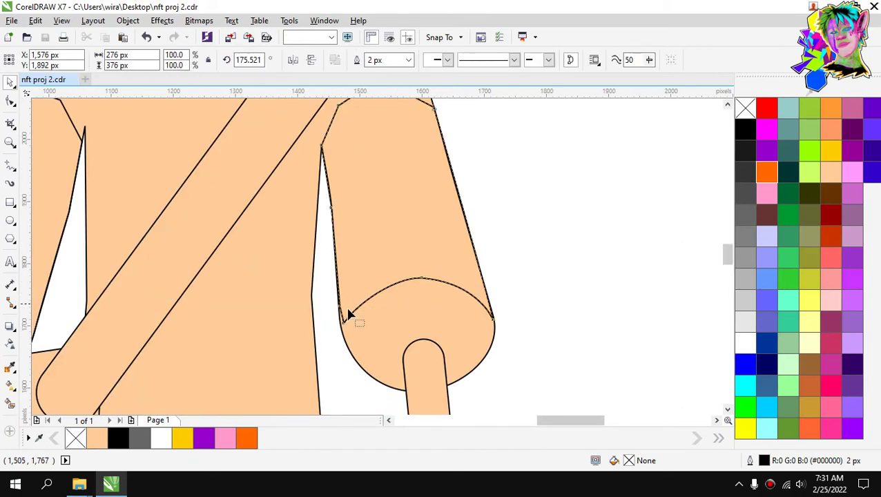
scroll(349, 314, up, 4)
key(F10)
click(325, 358)
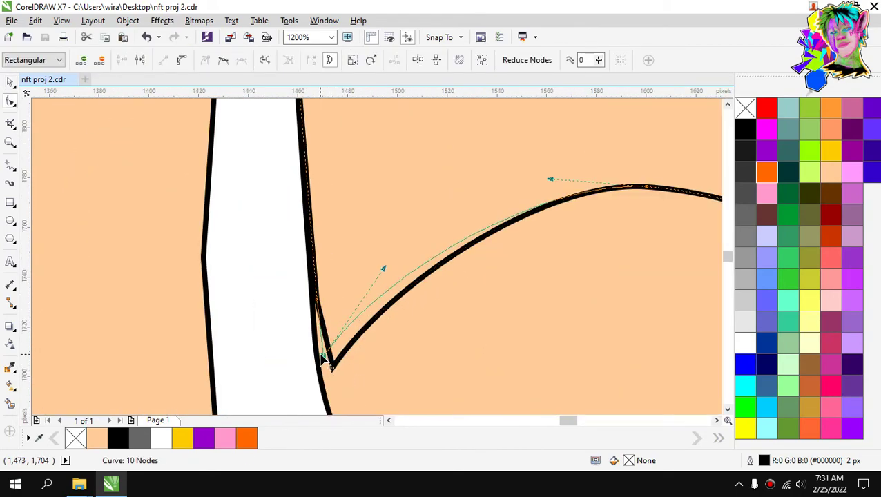
drag(323, 357, 319, 310)
double_click(318, 302)
scroll(334, 304, down, 4)
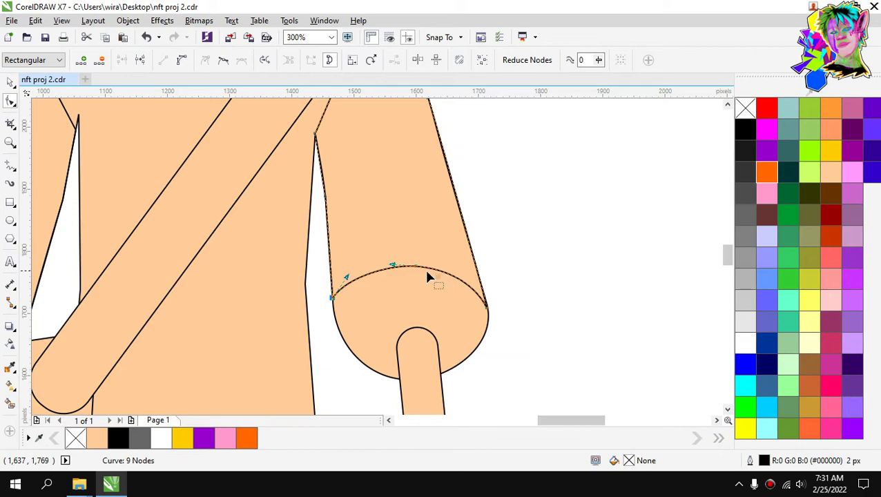
key(ctrl+z)
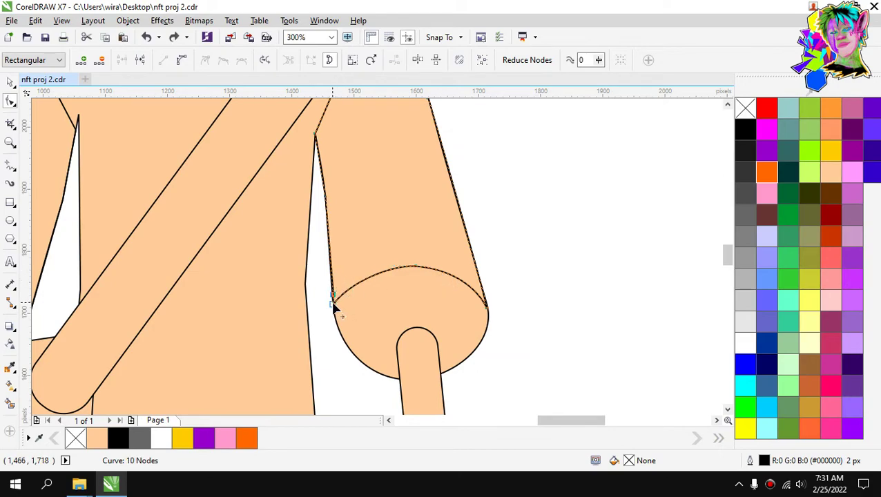
Reshape the mirrored sleeve's lower arc by lengthening the inner corner's curve handle and raising the arc's peak node.
click(392, 263)
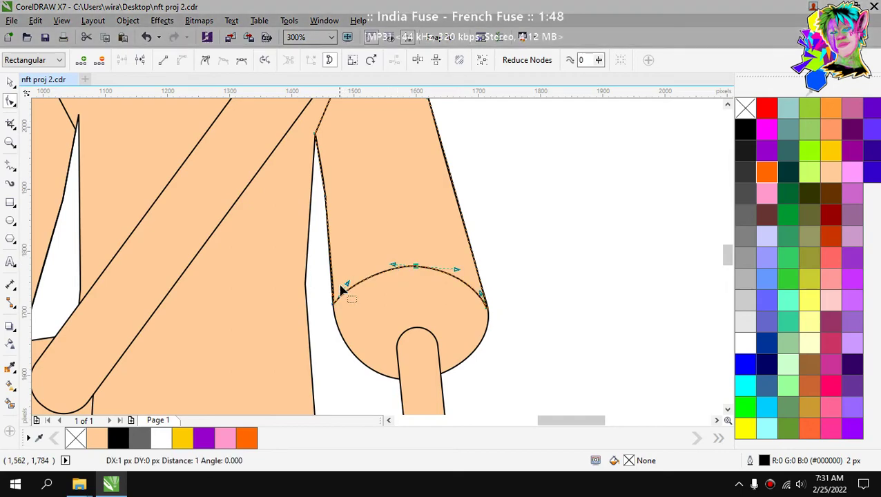
drag(346, 284, 369, 275)
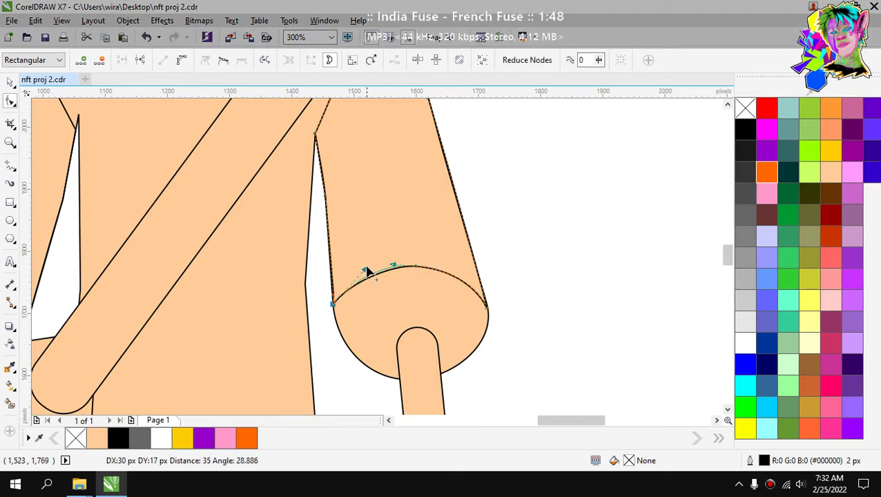
scroll(448, 271, up, 2)
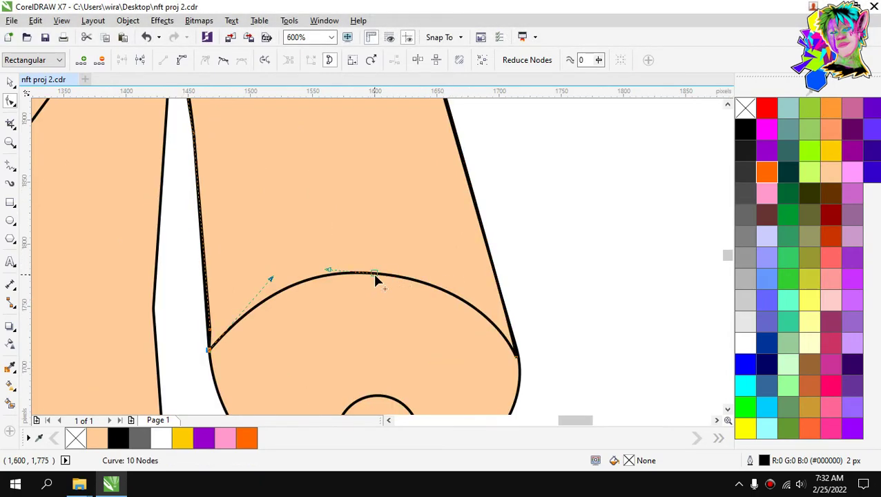
drag(376, 280, 387, 265)
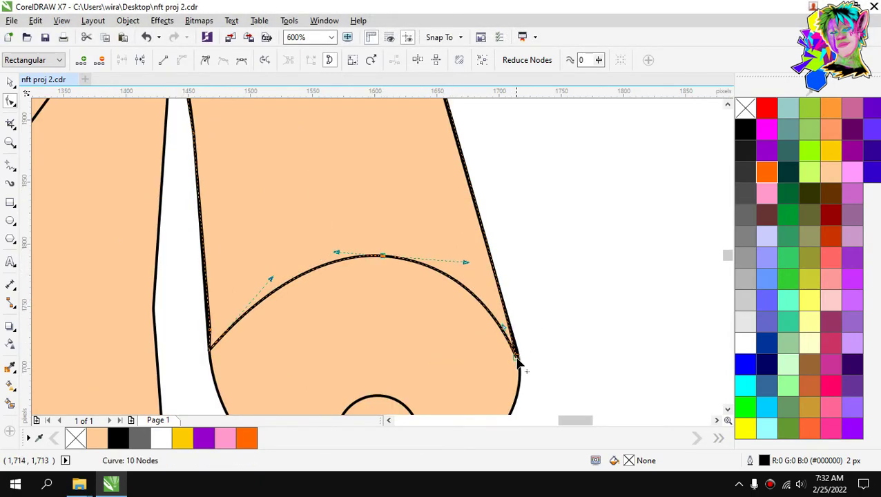
Slide the mirrored sleeve's lower outer corner node slightly up along the arm outline.
click(519, 359)
scroll(519, 360, up, 4)
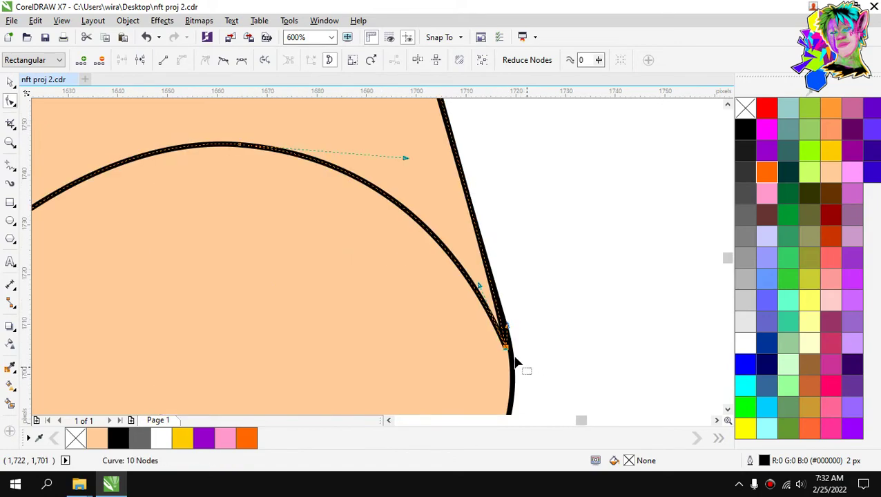
drag(488, 330, 486, 297)
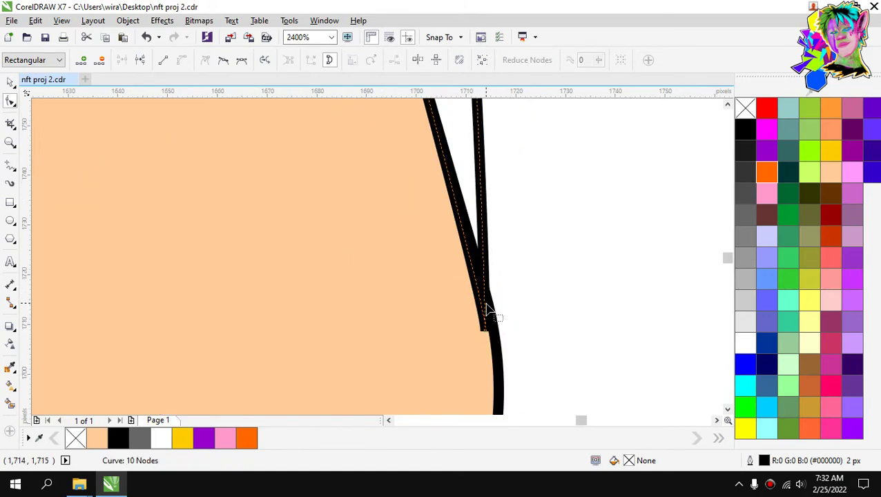
key(ctrl+z)
drag(490, 342, 481, 277)
scroll(488, 291, down, 1)
scroll(489, 297, down, 2)
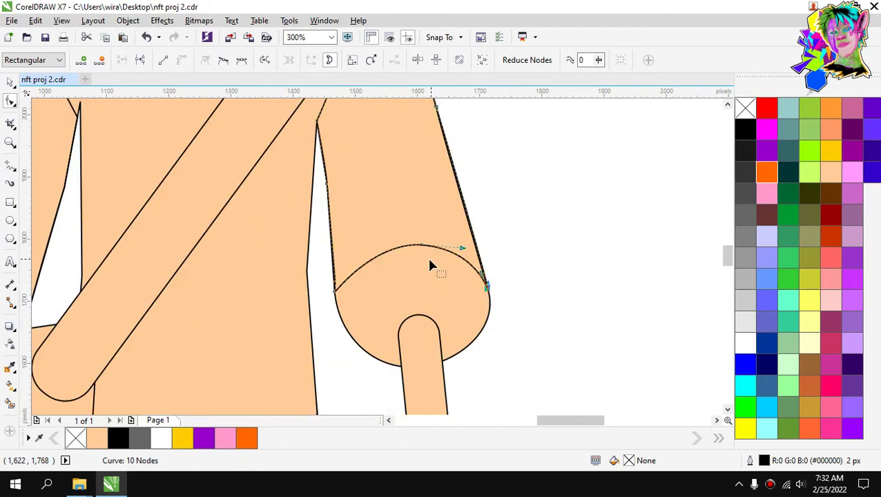
Delete the redundant node just above the mirrored sleeve's lower inner corner.
scroll(407, 257, up, 1)
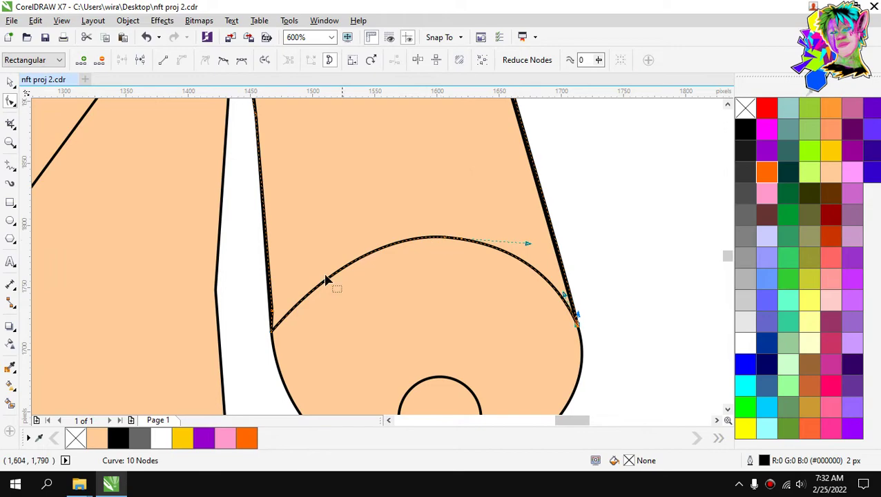
click(273, 321)
key(Delete)
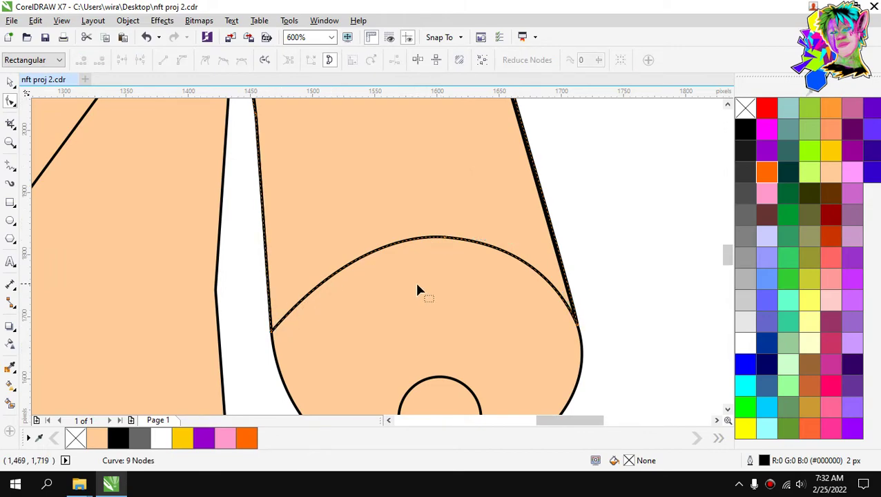
scroll(414, 283, down, 2)
click(11, 82)
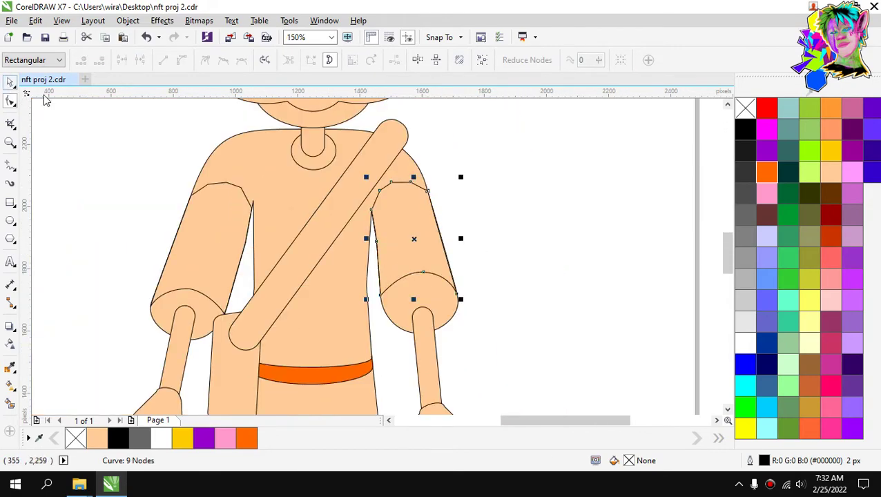
Turn the three middle nodes on the original sleeve's top edge into smooth curve nodes.
click(213, 142)
click(213, 220)
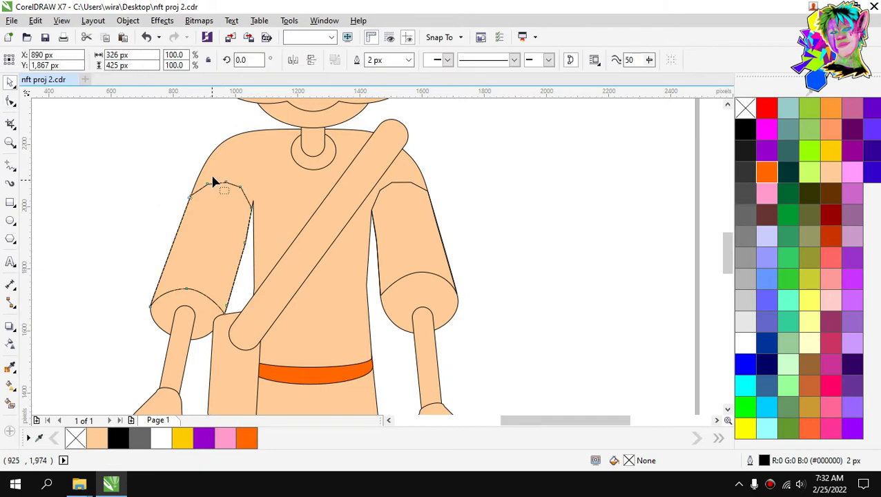
scroll(193, 183, up, 1)
key(F10)
drag(174, 171, 277, 214)
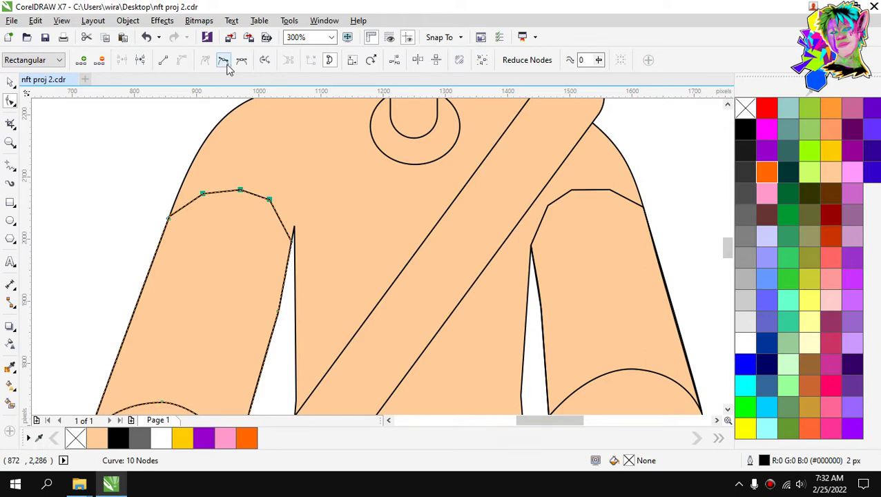
click(241, 61)
click(272, 193)
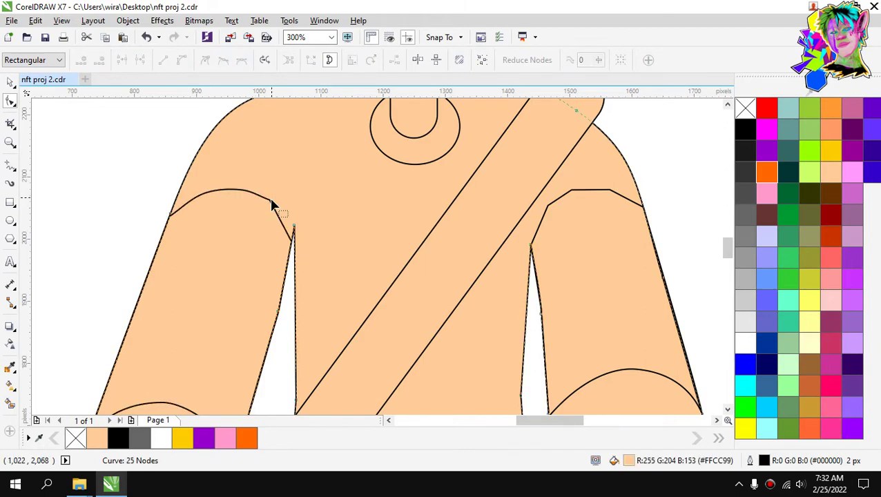
Round the inner part of the original sleeve's top edge by adjusting the inner node's handle and shifting that node toward the armpit.
click(270, 199)
click(271, 200)
scroll(269, 153, up, 3)
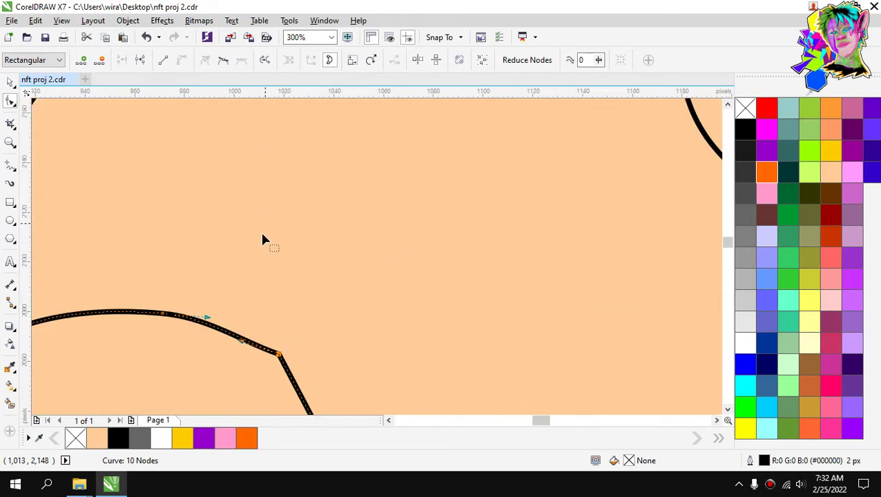
drag(241, 340, 245, 329)
scroll(291, 346, down, 2)
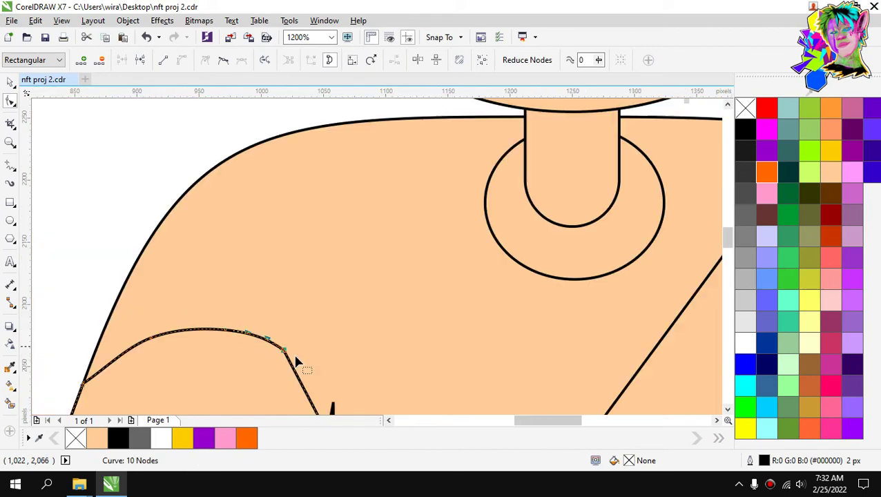
scroll(306, 374, up, 2)
drag(230, 269, 274, 287)
Convert the original sleeve's straight top segment at the armpit to a curve and bend it outward.
scroll(271, 285, down, 3)
scroll(281, 318, up, 3)
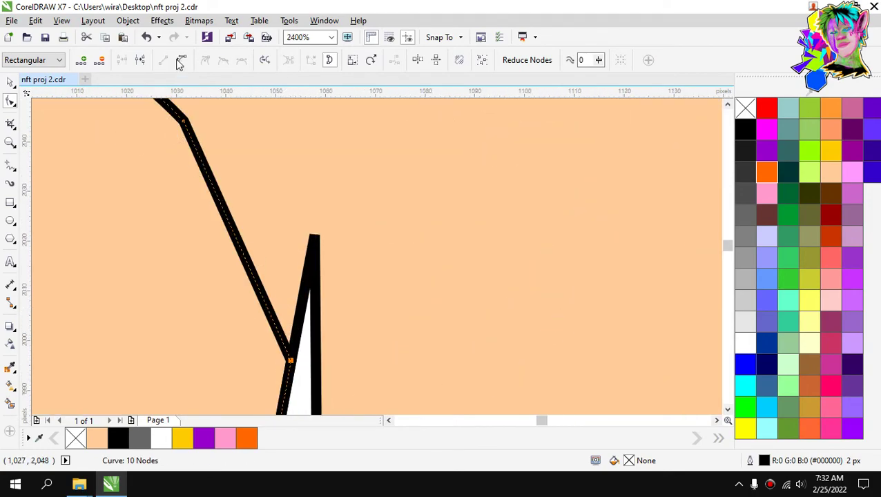
drag(255, 285, 261, 226)
scroll(296, 220, down, 3)
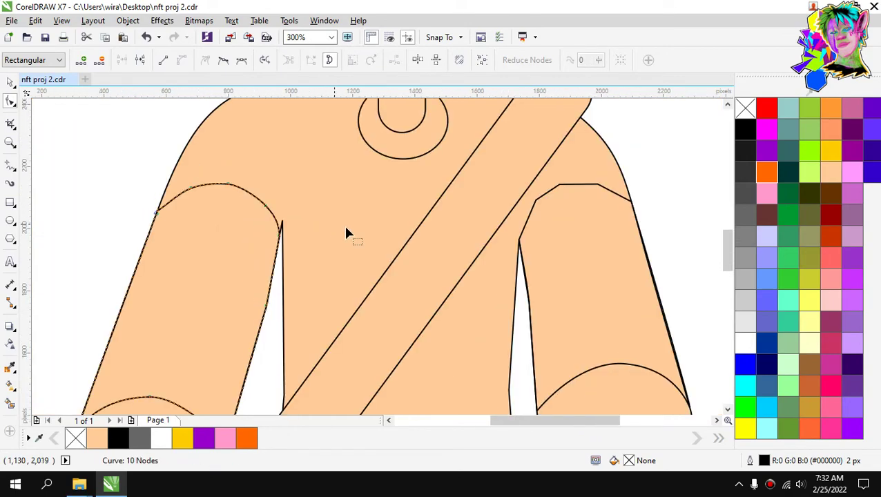
Smooth the three middle nodes on the mirrored sleeve's top edge into a curve.
scroll(346, 232, down, 2)
scroll(419, 241, up, 2)
click(458, 209)
scroll(469, 197, up, 3)
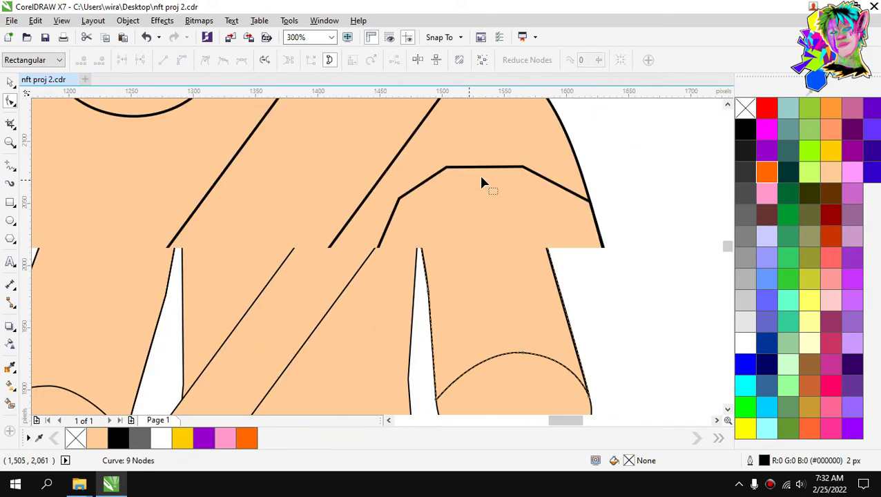
scroll(433, 197, down, 2)
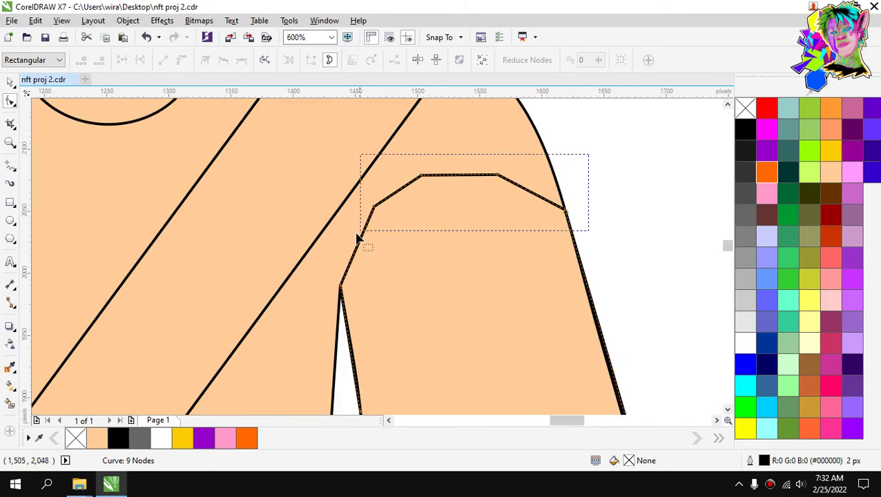
drag(356, 233, 351, 230)
click(539, 158)
click(467, 210)
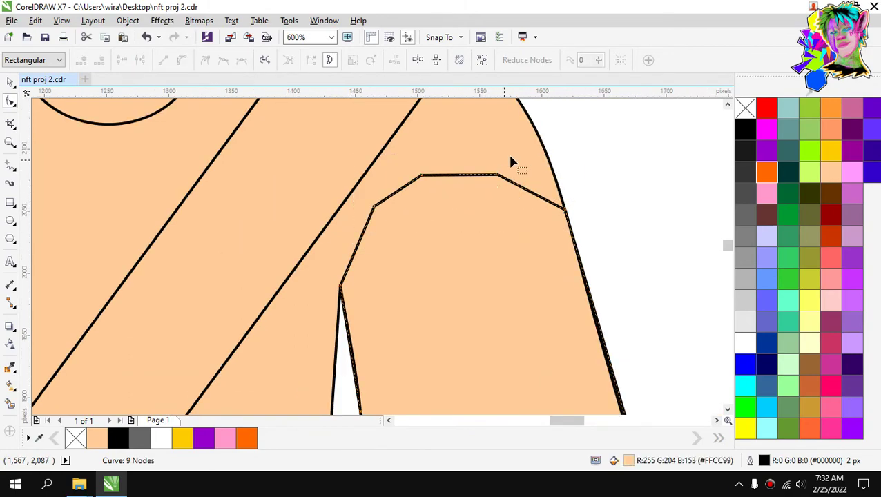
drag(510, 161, 369, 246)
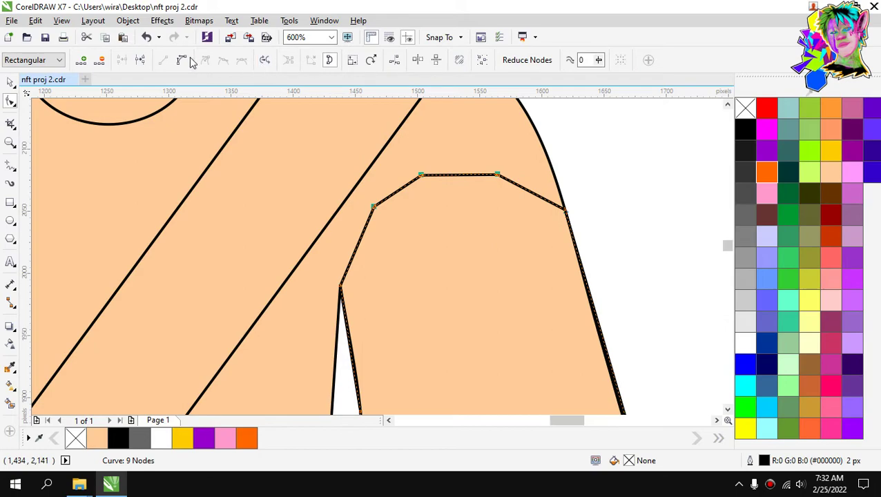
click(224, 60)
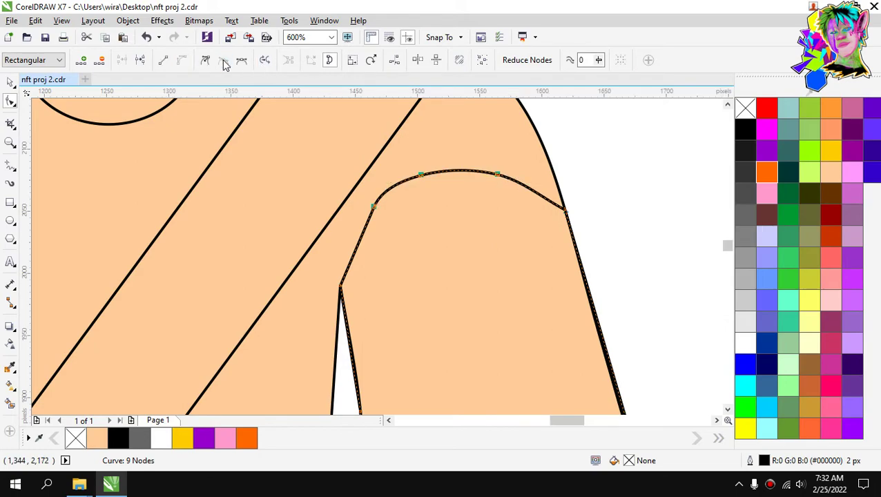
Reposition the mirrored sleeve's inner top node and bend the segment leading to the armpit into a curve.
click(372, 207)
scroll(374, 207, up, 1)
mouse_move(368, 231)
mouse_down()
mouse_move(348, 252)
mouse_move(366, 229)
mouse_up()
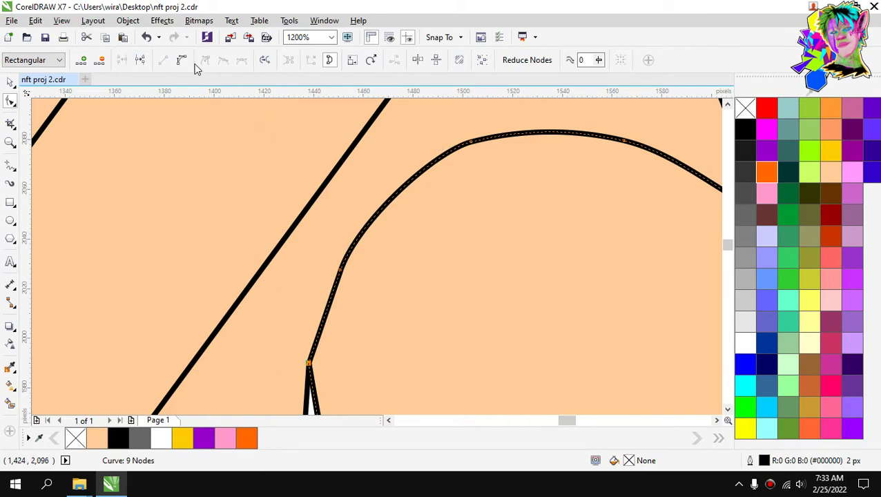
drag(329, 299, 323, 298)
drag(340, 269, 353, 261)
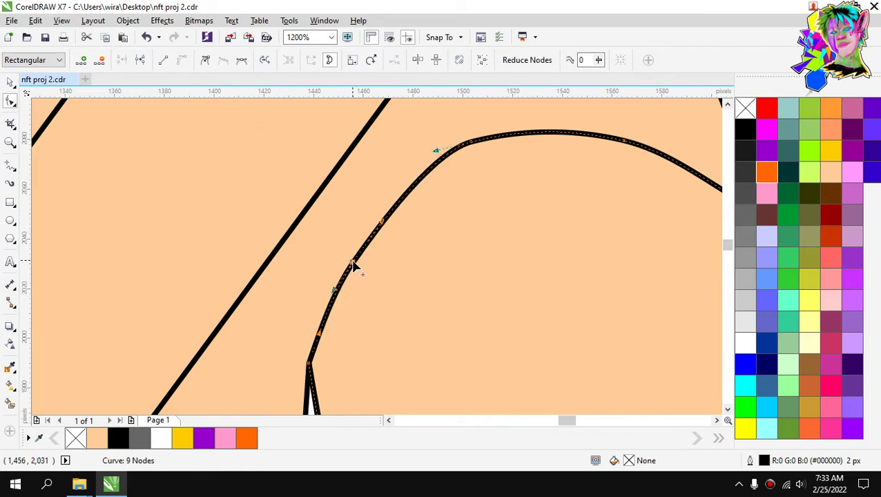
Remove the middle node of the mirrored sleeve's top edge and reposition the remaining upper node to form an even arch.
drag(473, 146, 479, 164)
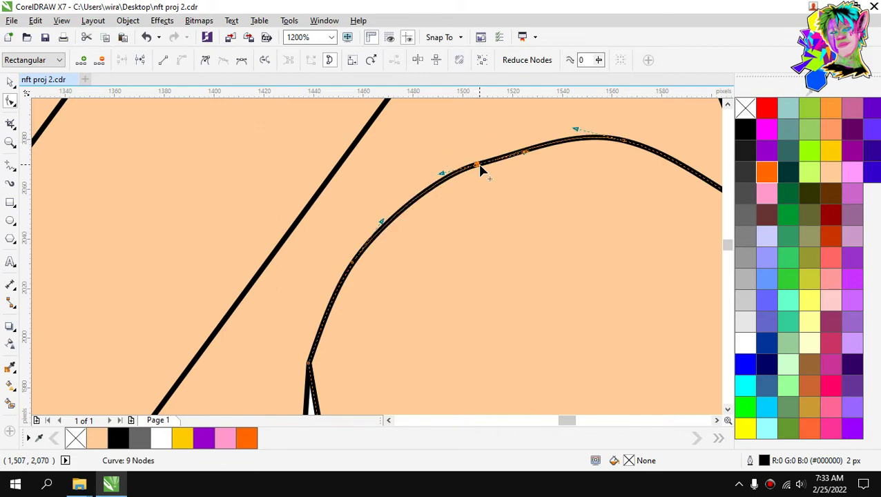
click(608, 152)
drag(624, 145, 572, 181)
scroll(625, 186, down, 2)
scroll(582, 209, up, 1)
scroll(582, 209, up, 1)
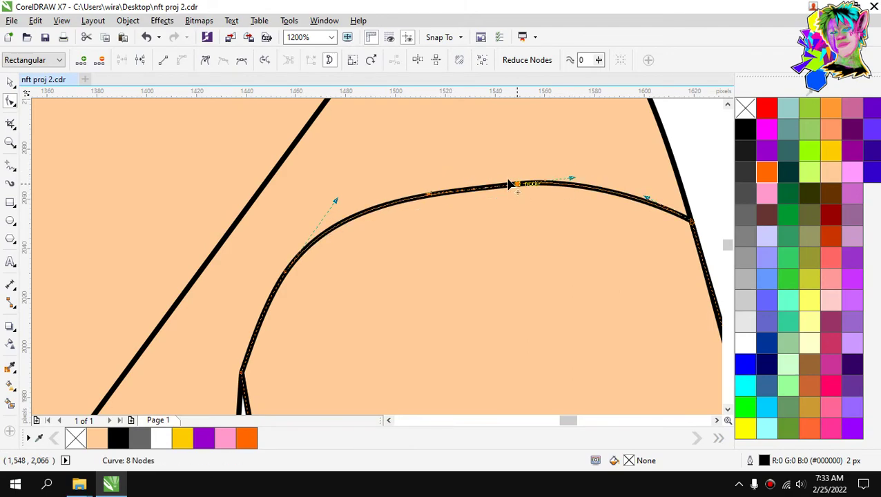
drag(515, 183, 500, 170)
scroll(492, 185, down, 2)
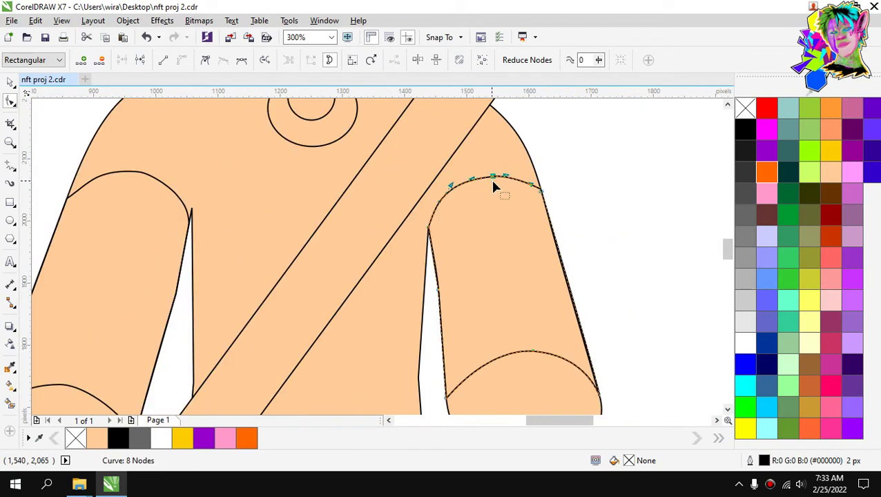
click(10, 81)
scroll(440, 214, down, 1)
click(565, 181)
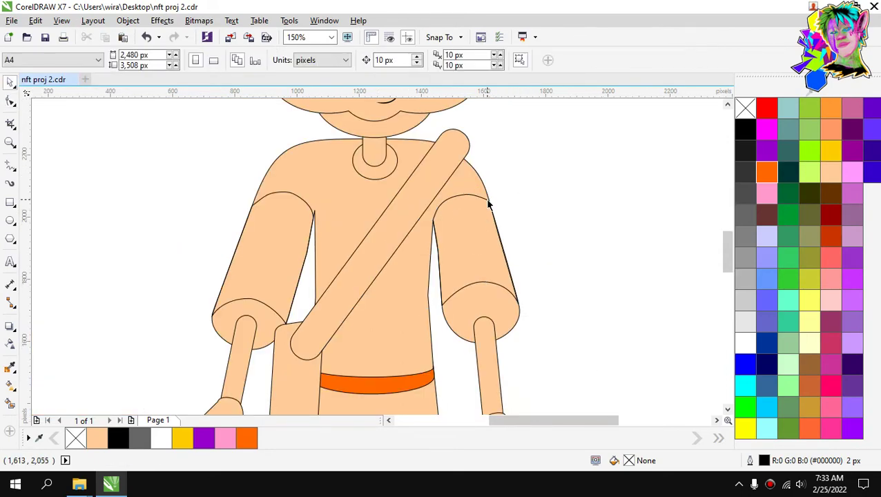
scroll(483, 208, down, 1)
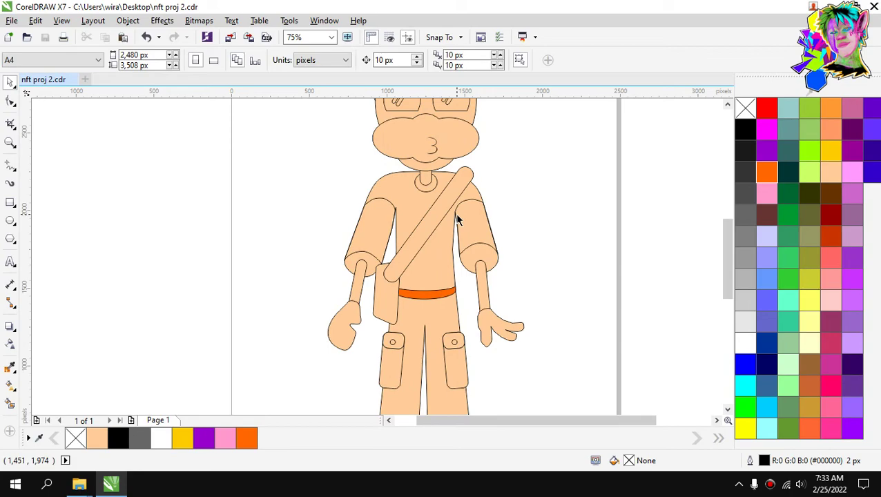
scroll(439, 233, down, 1)
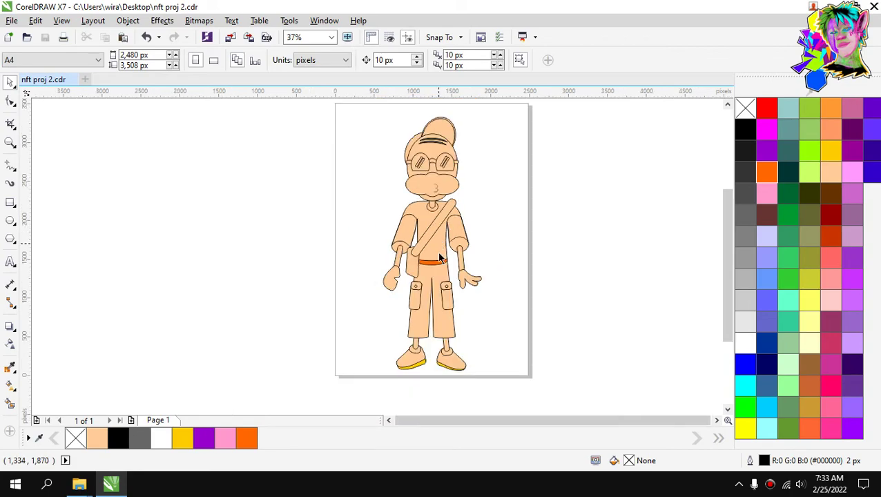
scroll(440, 244, up, 1)
scroll(439, 187, down, 1)
scroll(435, 183, up, 2)
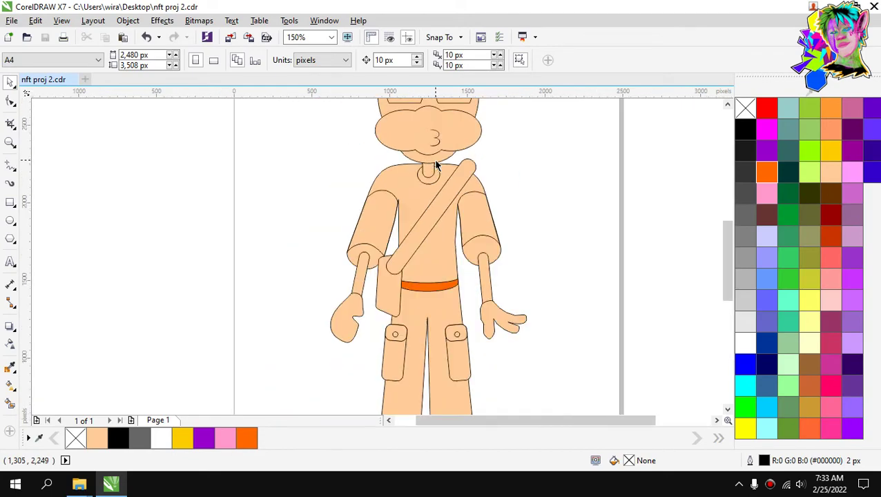
Try a black fill on both lenses of the character's glasses.
scroll(431, 158, down, 2)
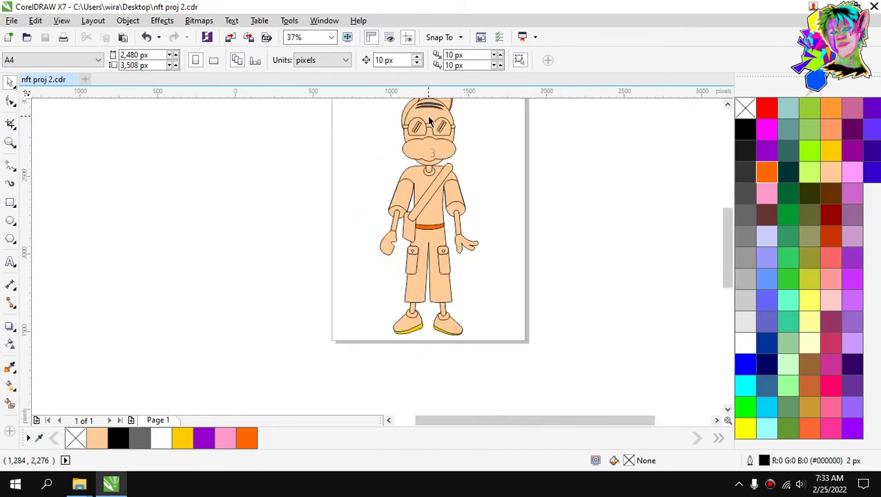
scroll(428, 134, up, 2)
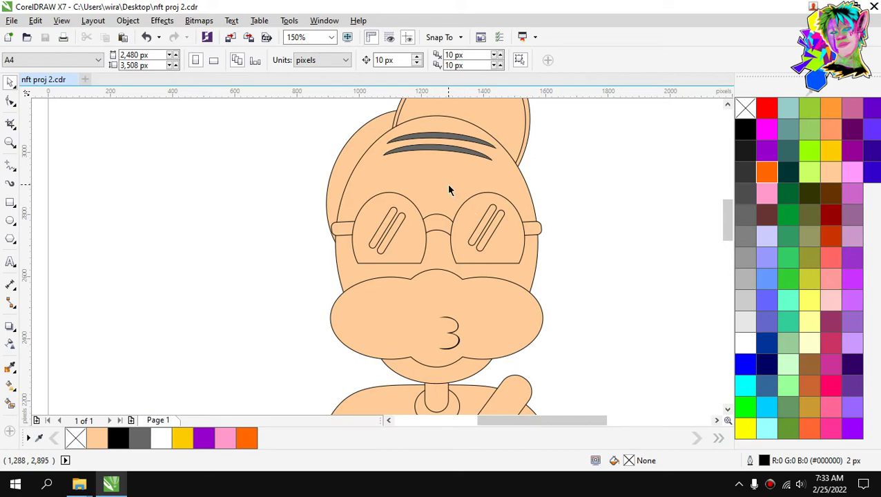
click(448, 190)
click(557, 217)
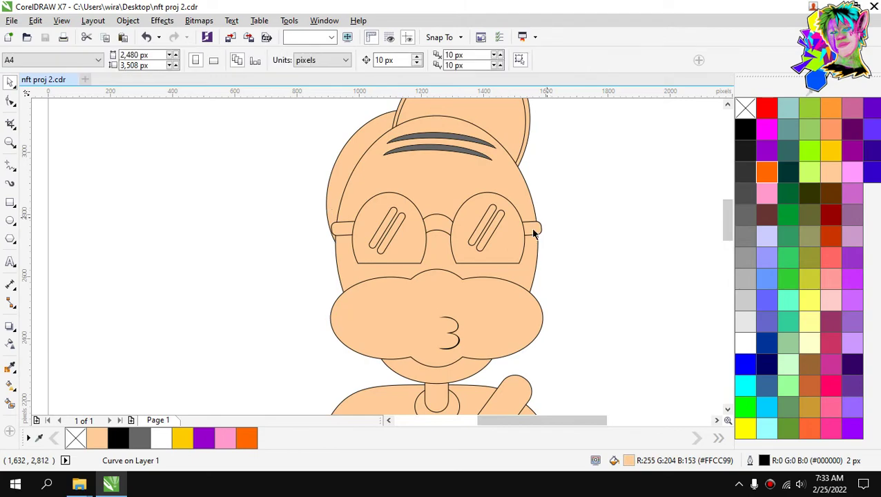
scroll(465, 182, down, 1)
scroll(470, 186, up, 2)
click(542, 277)
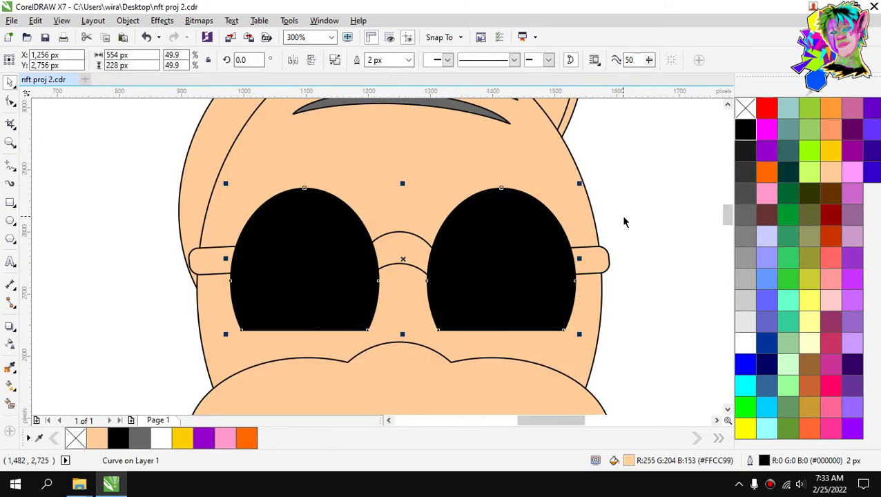
click(633, 165)
drag(642, 162, 275, 314)
Try to select the glare stripes on both black lenses together, and undo the lens fill.
click(514, 260)
scroll(499, 257, down, 2)
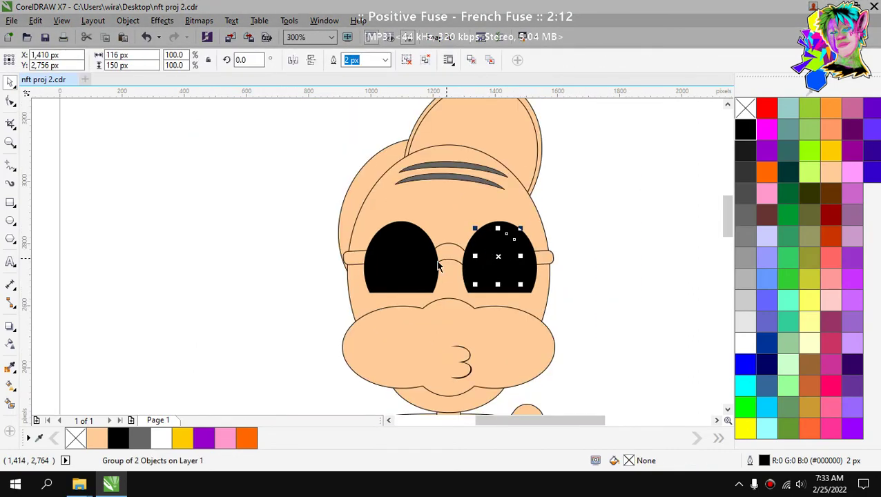
shift+click(409, 263)
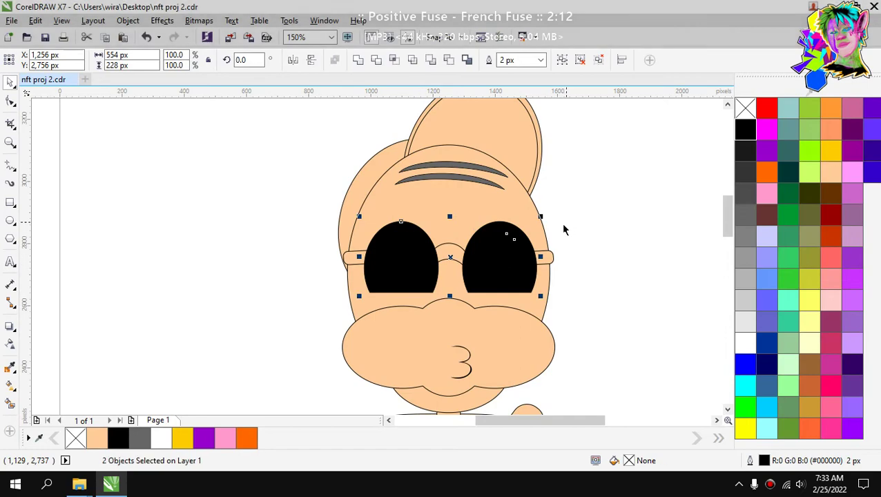
click(564, 230)
click(409, 265)
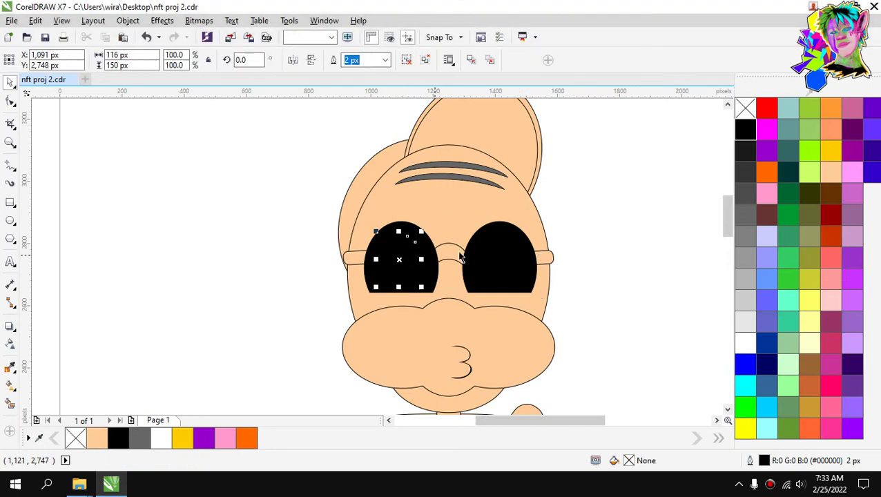
shift+click(512, 259)
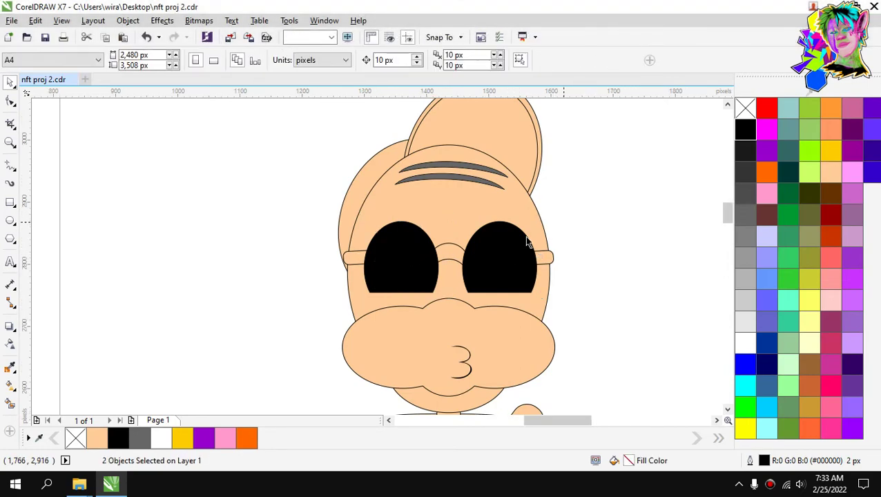
scroll(552, 224, up, 1)
click(244, 297)
shift+click(406, 290)
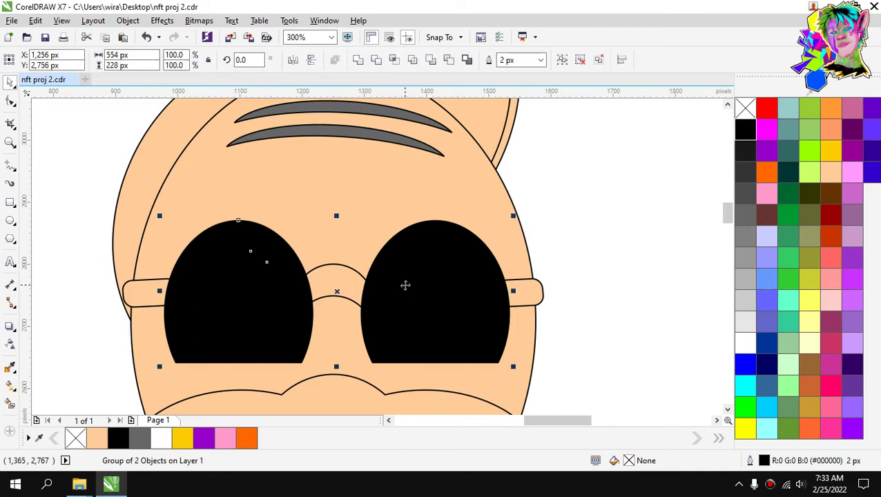
key(Escape)
scroll(477, 207, down, 1)
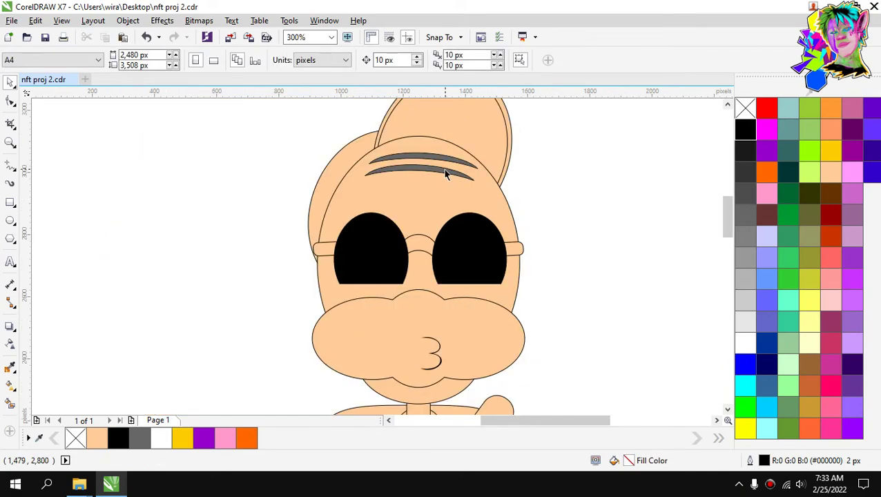
click(483, 287)
click(554, 213)
click(471, 263)
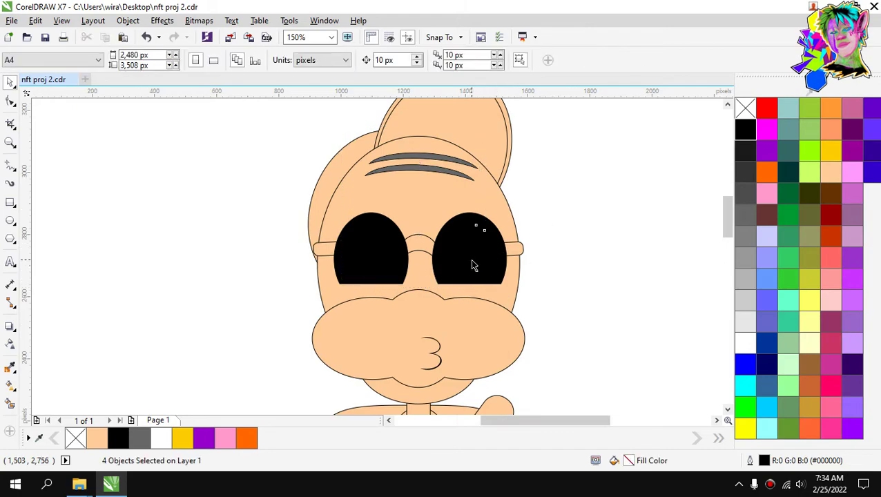
shift+click(373, 268)
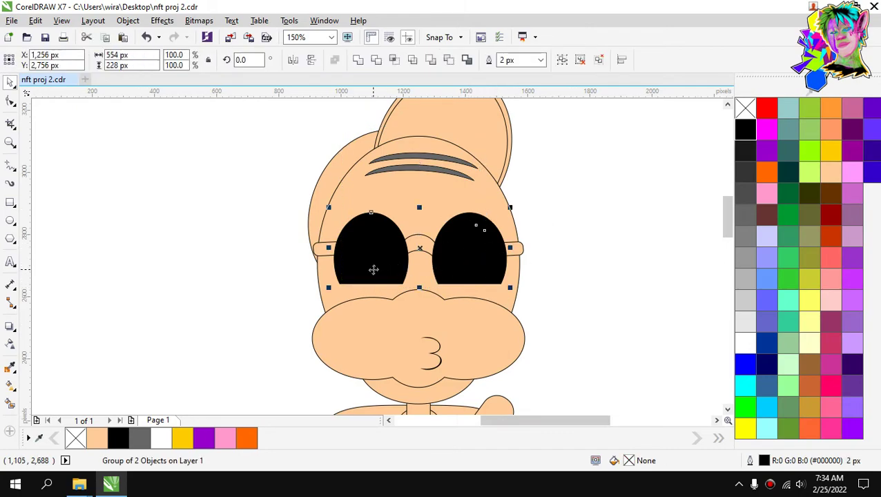
key(ctrl+z)
Weld the glare stripes of both lenses into a single object.
click(472, 253)
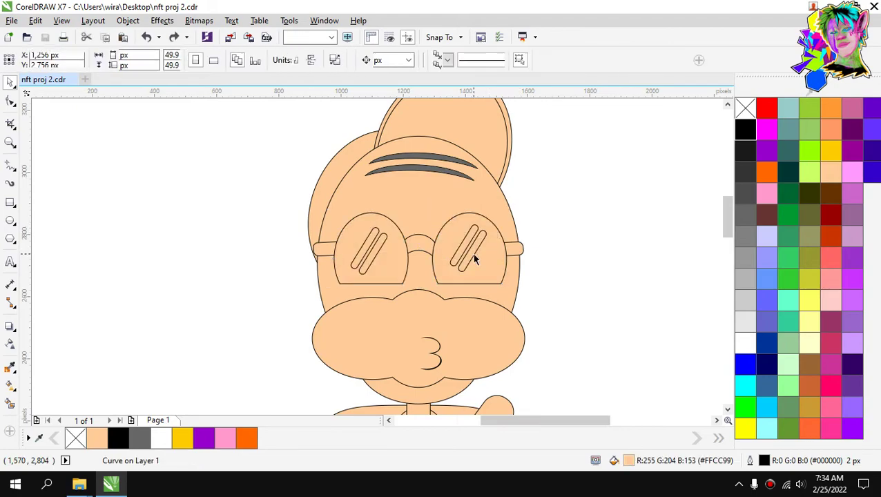
shift+click(369, 260)
click(352, 60)
key(Return)
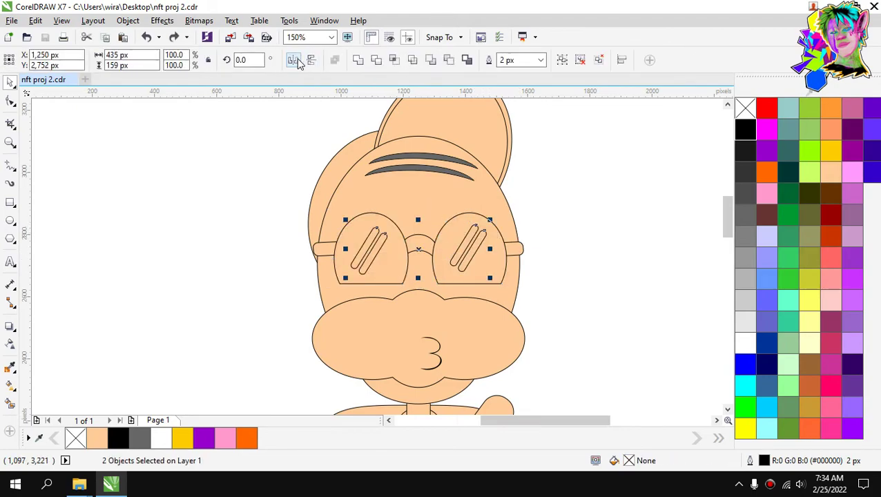
click(359, 61)
key(Escape)
Fill the welded glare stripes on the glasses with white, keeping them in their original position.
scroll(464, 246, up, 2)
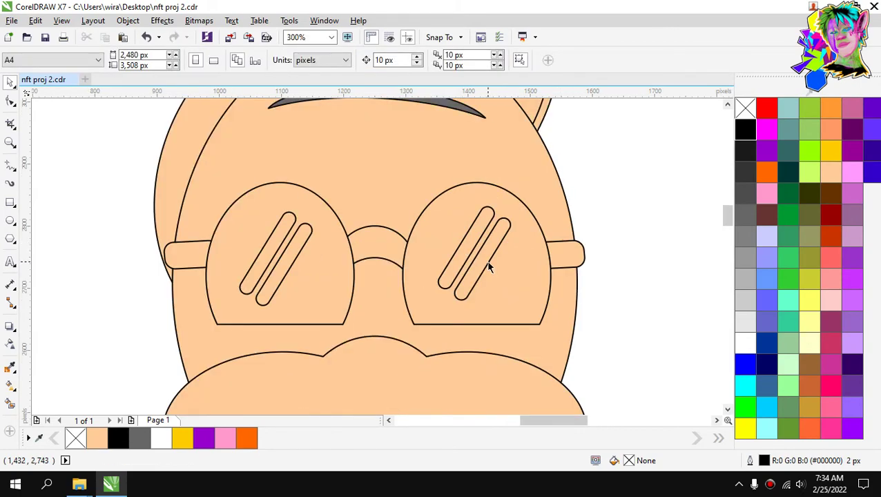
click(489, 267)
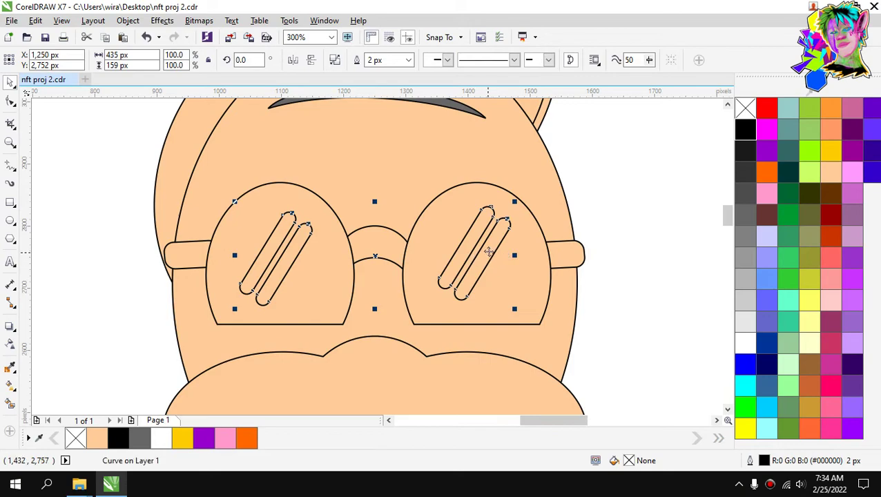
drag(488, 252, 527, 224)
key(ctrl+z)
click(582, 200)
click(497, 239)
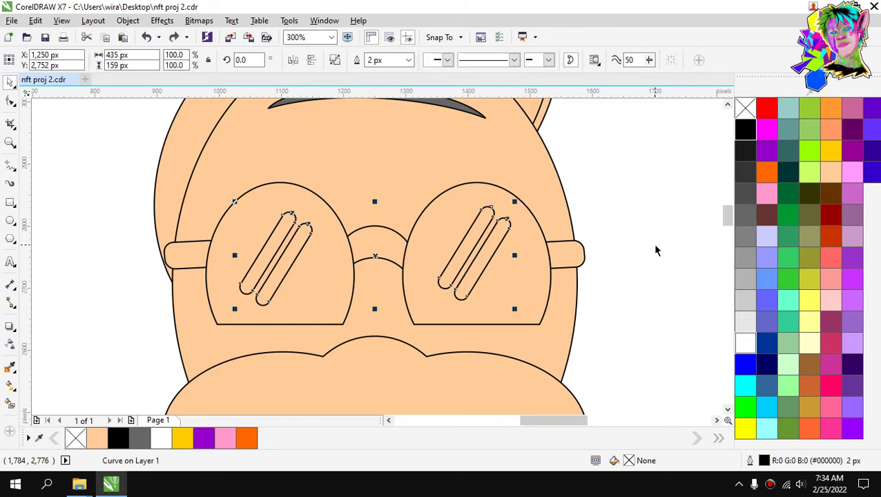
Fill both lenses of the glasses with black behind the white stripes.
click(535, 275)
click(744, 130)
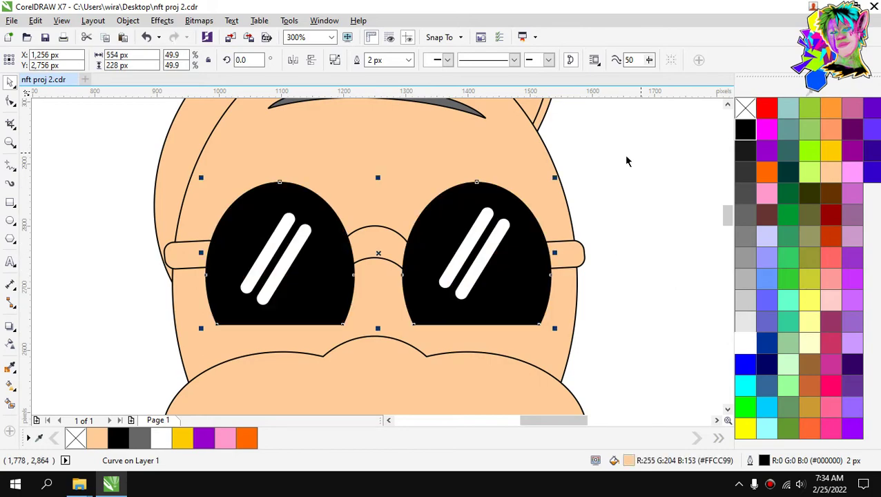
click(623, 154)
Fill the bridge and both temples of the glasses with dark grey #4D4D4D.
scroll(605, 188, down, 5)
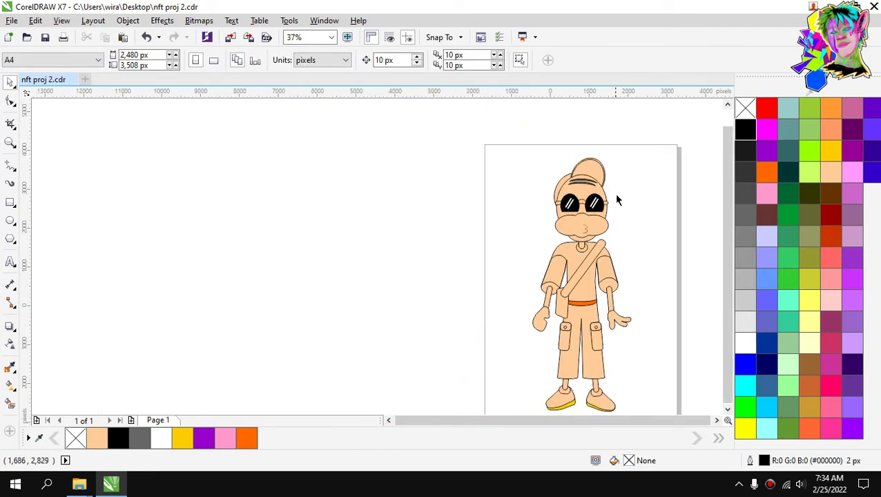
scroll(616, 199, up, 4)
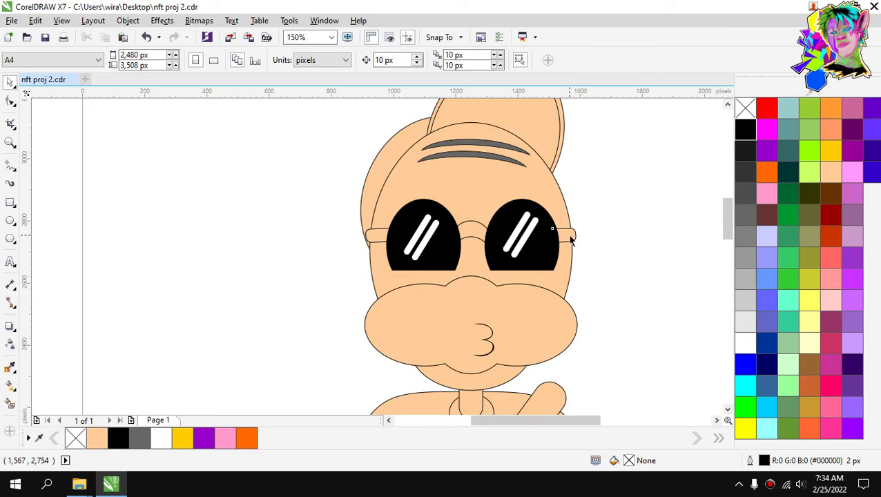
click(570, 239)
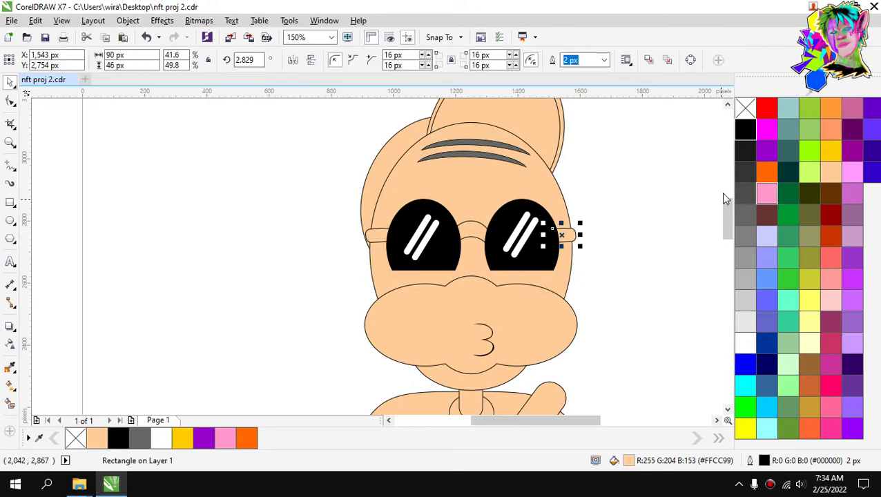
scroll(531, 220, up, 2)
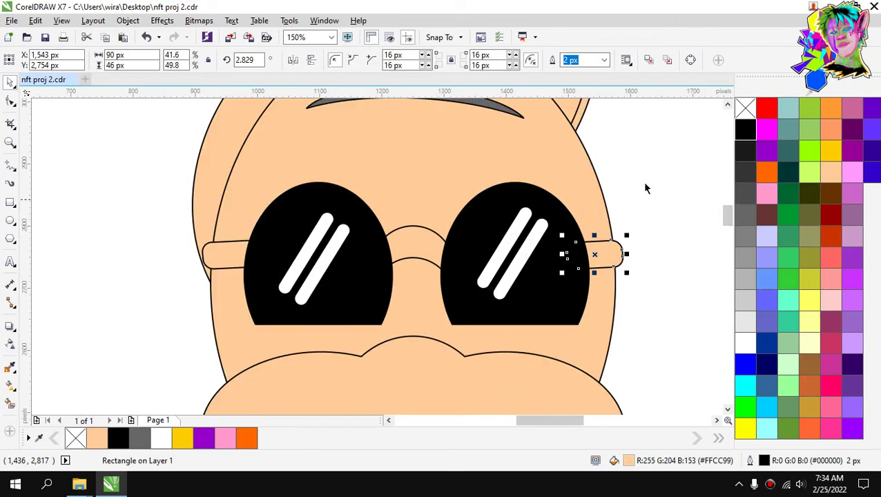
click(744, 197)
click(238, 256)
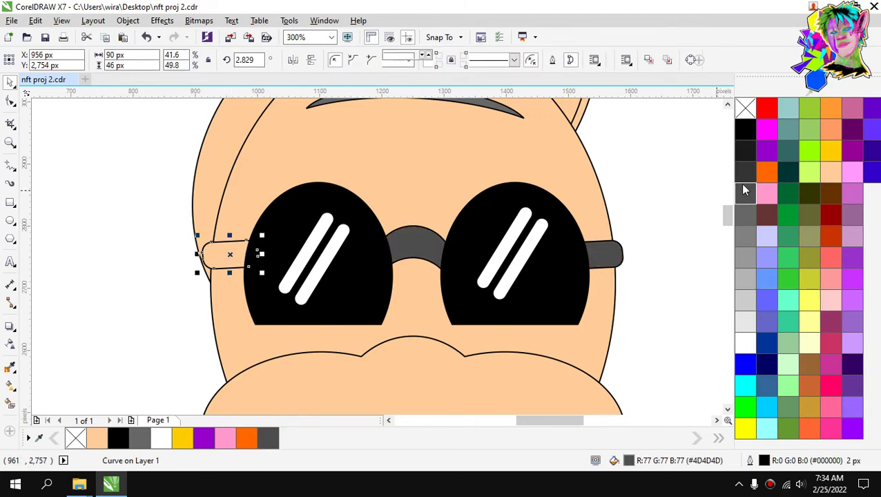
click(745, 193)
scroll(635, 216, down, 2)
key(Escape)
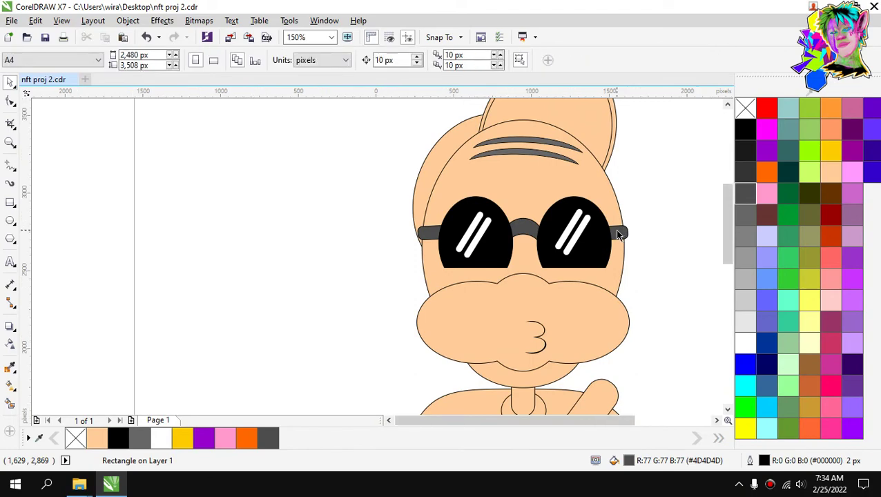
Try white and yellow fills on the cloud-shaped beard, settling on golden brown #CC9933.
click(622, 304)
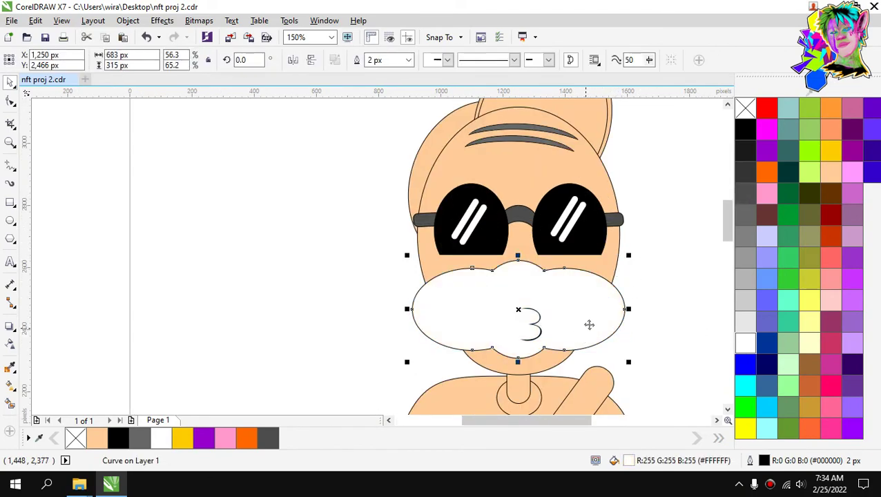
scroll(590, 313, down, 2)
scroll(571, 339, up, 2)
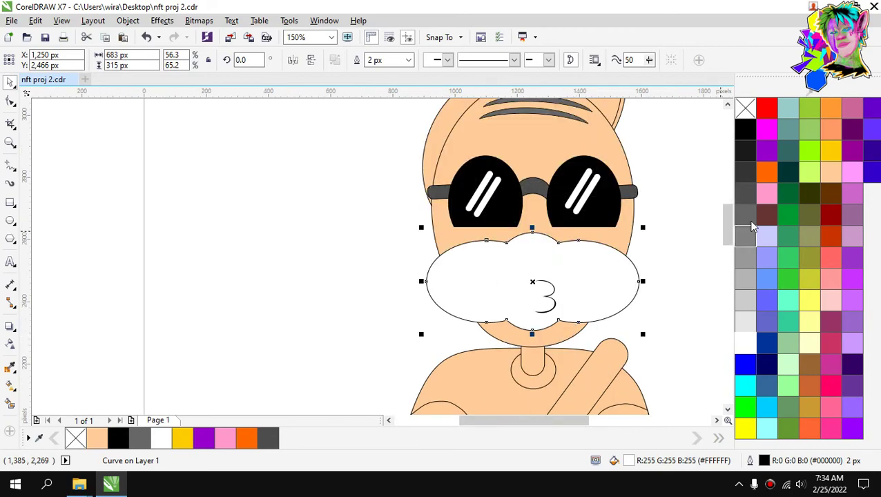
click(830, 152)
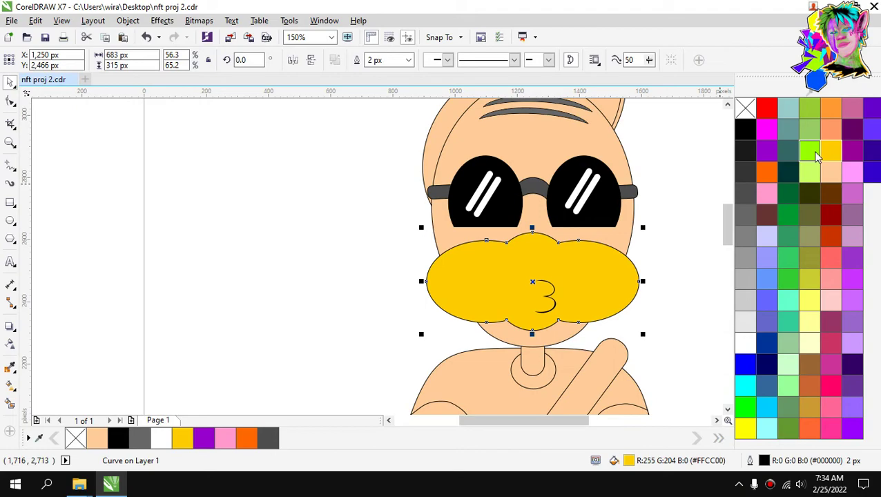
click(804, 408)
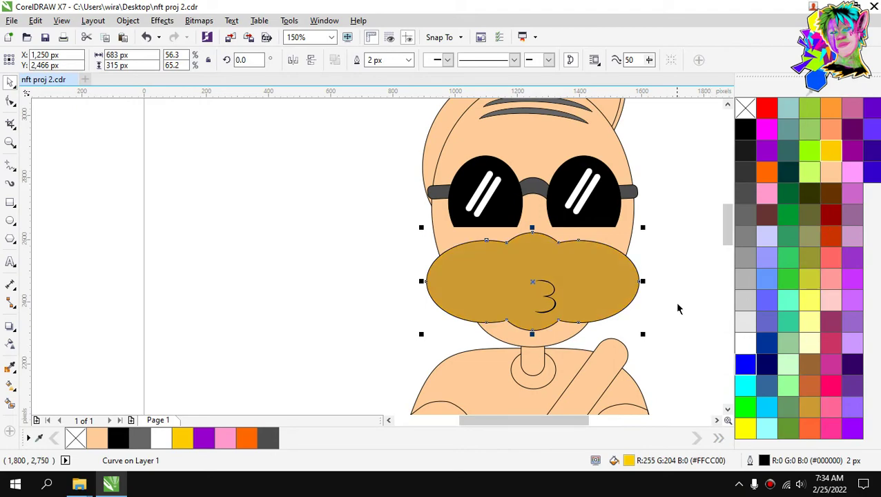
scroll(561, 275, down, 6)
key(Escape)
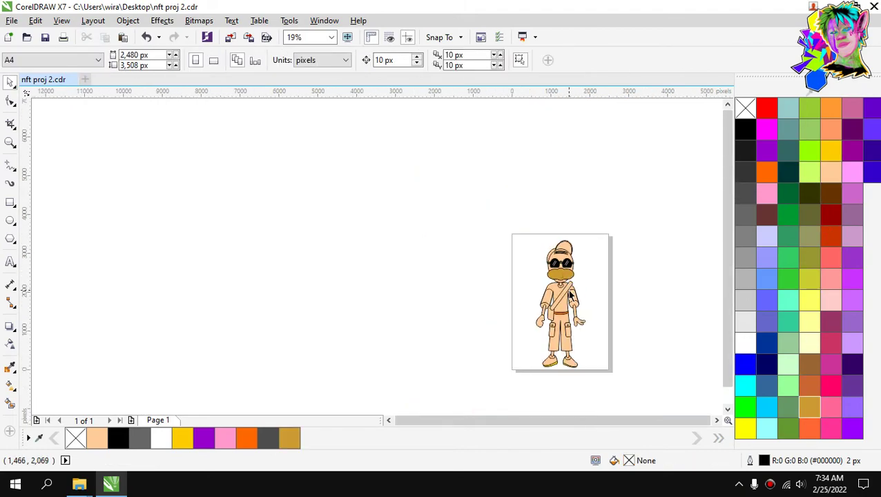
Fill the round collar ellipse around the neck with light blue #6699FF.
scroll(567, 291, up, 4)
click(564, 216)
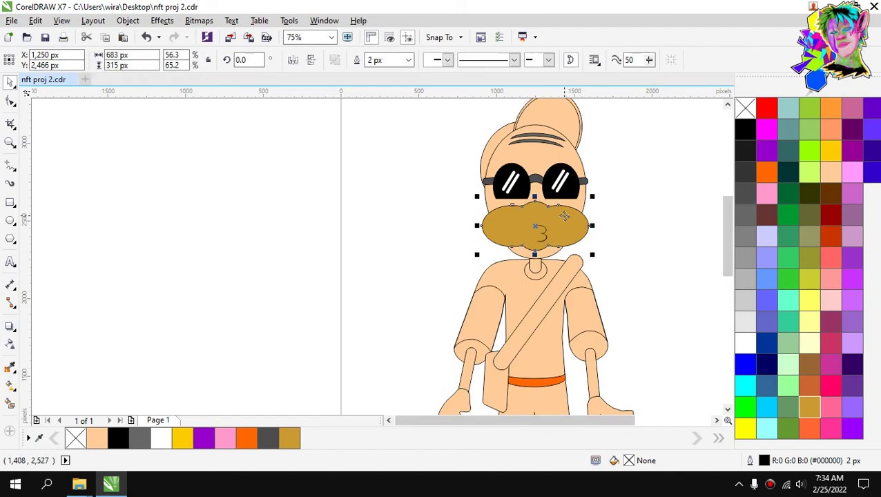
scroll(565, 216, up, 1)
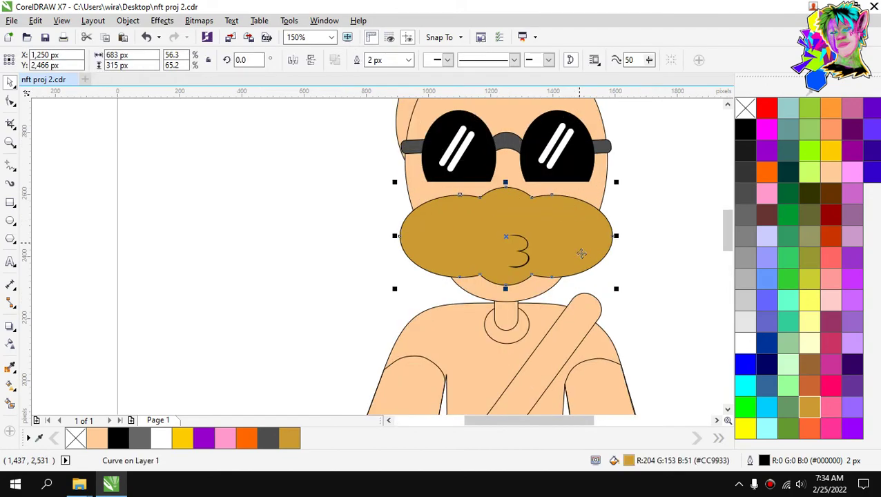
click(533, 334)
scroll(570, 307, down, 1)
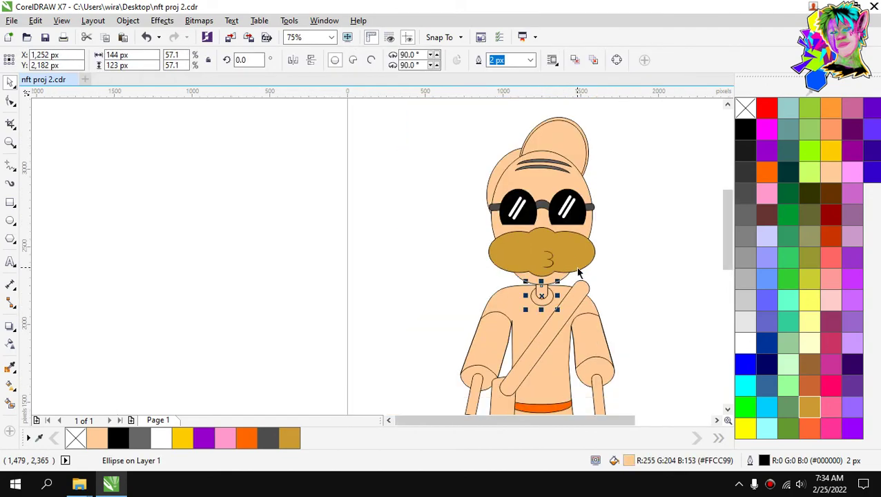
scroll(572, 306, up, 1)
click(757, 278)
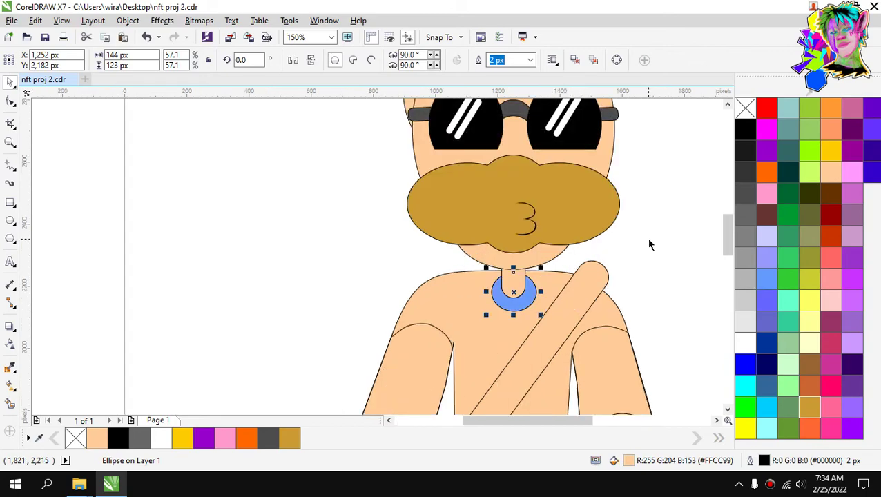
Fill the shirt and both sleeves with violet-blue #6666FF.
scroll(647, 241, down, 2)
scroll(597, 321, up, 1)
click(597, 321)
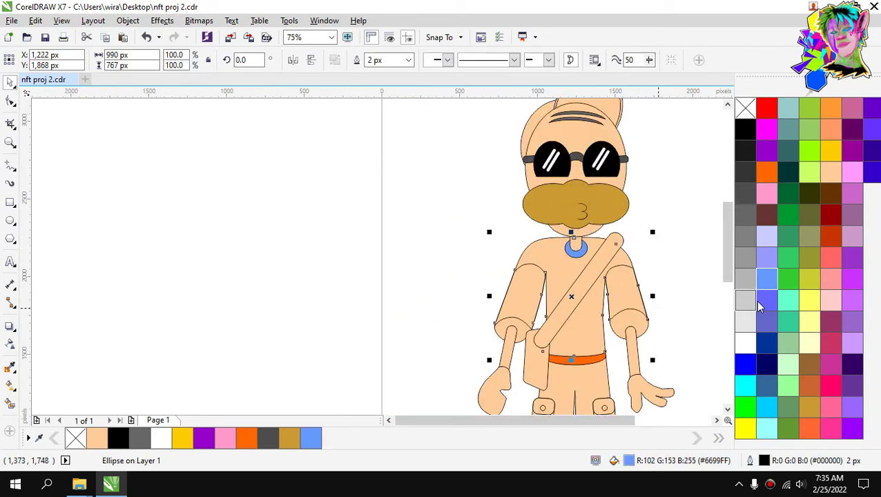
click(765, 299)
click(694, 253)
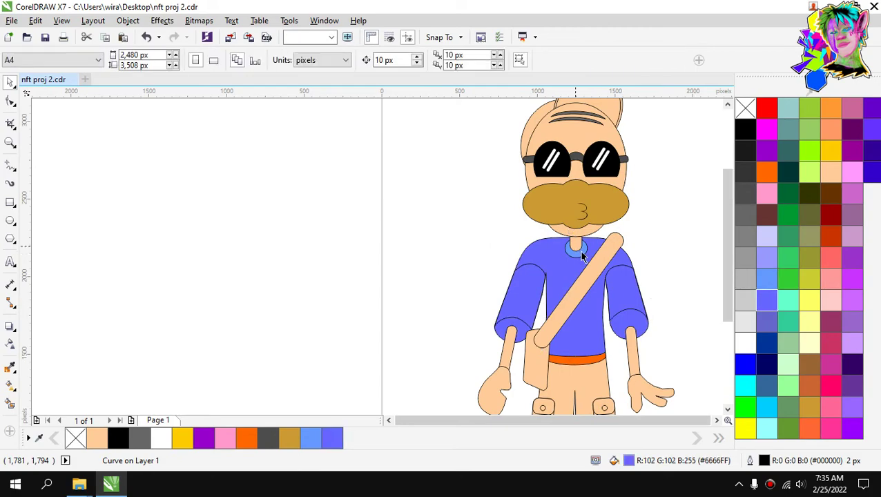
Try bright green, then dark green #006633 as the fill of the trousers.
scroll(588, 245, down, 1)
scroll(602, 275, up, 1)
scroll(567, 288, down, 1)
scroll(548, 319, up, 1)
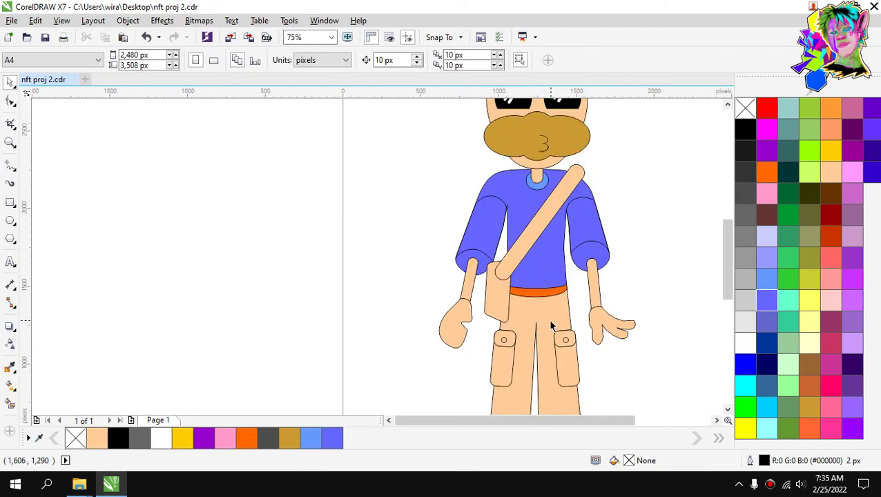
click(548, 319)
click(788, 282)
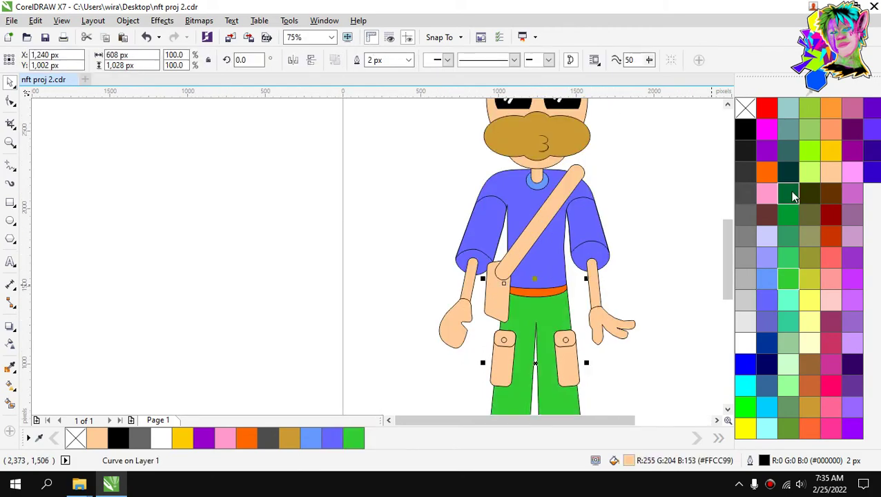
click(789, 194)
scroll(538, 235, down, 1)
scroll(537, 235, down, 1)
key(Escape)
scroll(558, 261, up, 1)
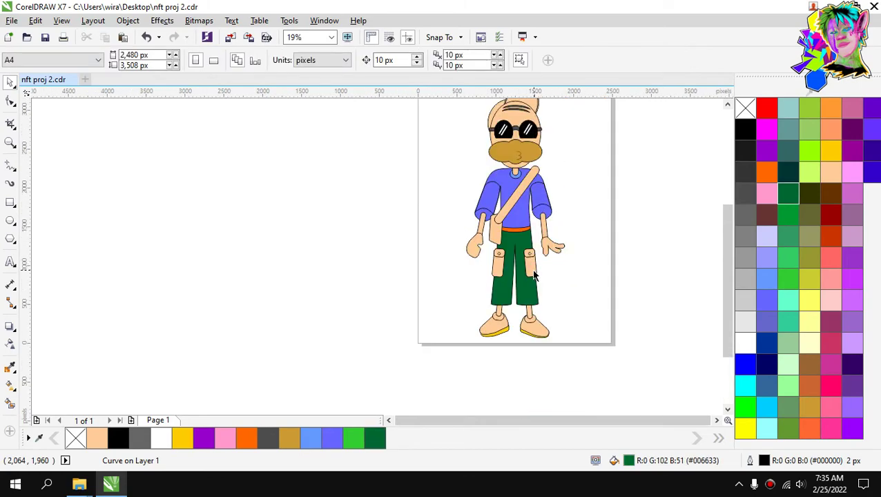
Ungroup the objects of both cargo pockets on the trousers so their parts can be coloured separately.
scroll(531, 261, up, 1)
click(533, 259)
scroll(533, 259, up, 1)
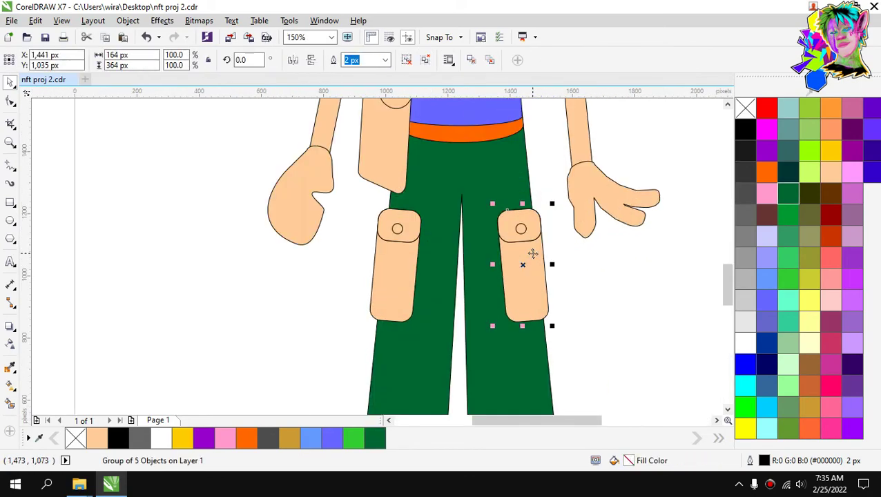
key(ctrl+u)
click(402, 261)
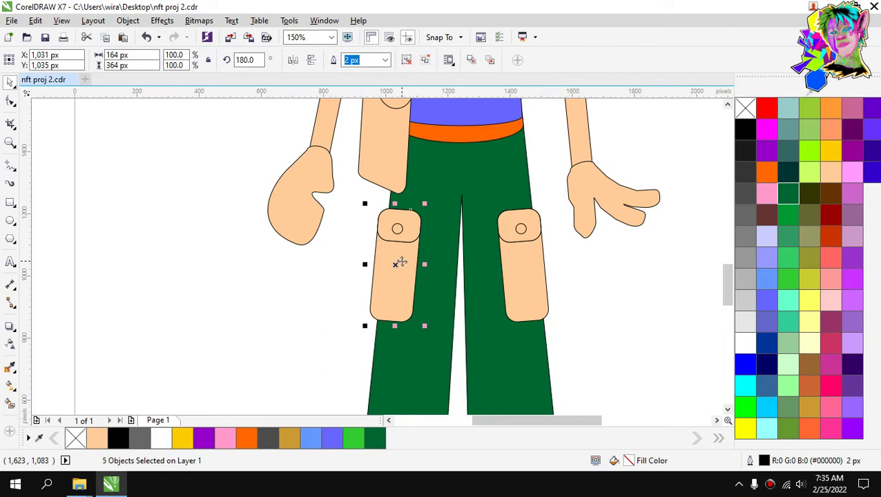
key(ctrl+u)
Fill the round buttons on both pocket flaps with very dark teal #003333.
click(522, 230)
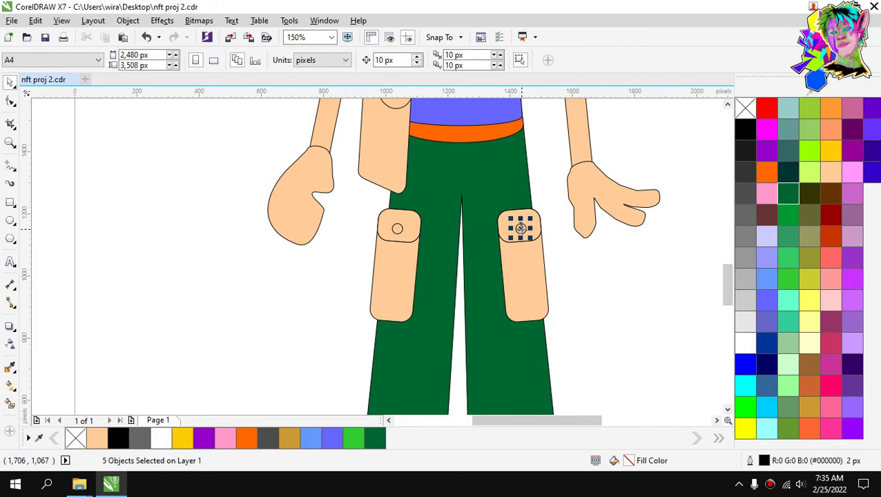
shift+click(398, 230)
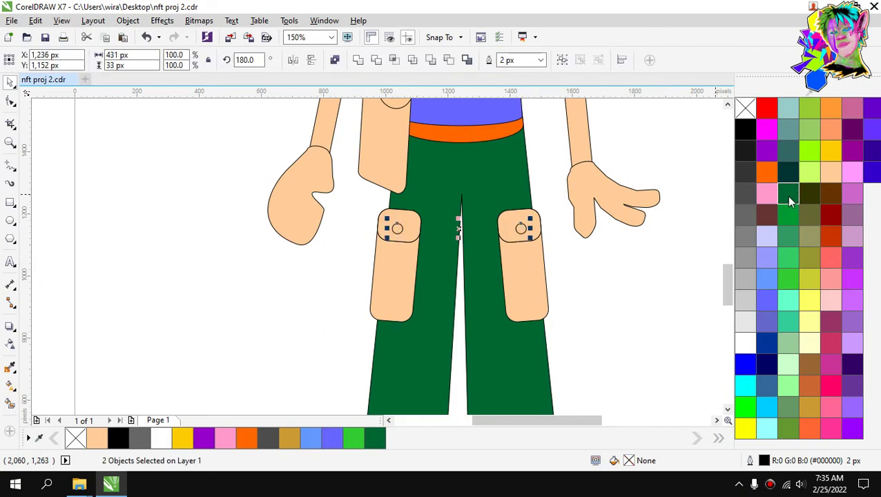
click(790, 200)
click(788, 172)
click(566, 259)
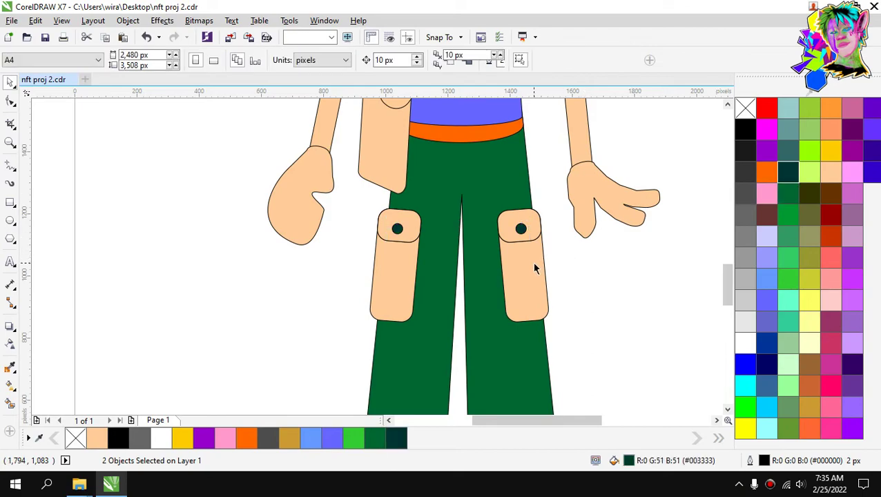
Try a muted teal #336666 fill on the bodies of both cargo pockets.
click(534, 268)
shift+click(403, 279)
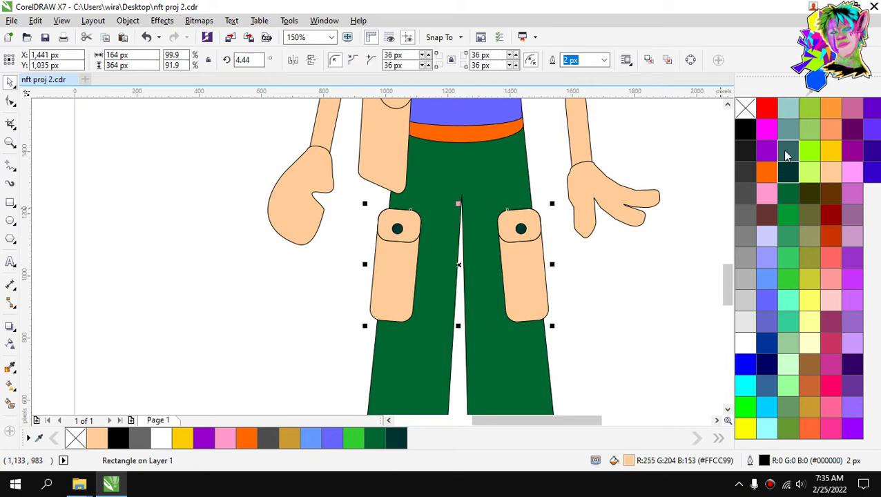
click(788, 155)
scroll(506, 221, up, 1)
scroll(505, 222, down, 1)
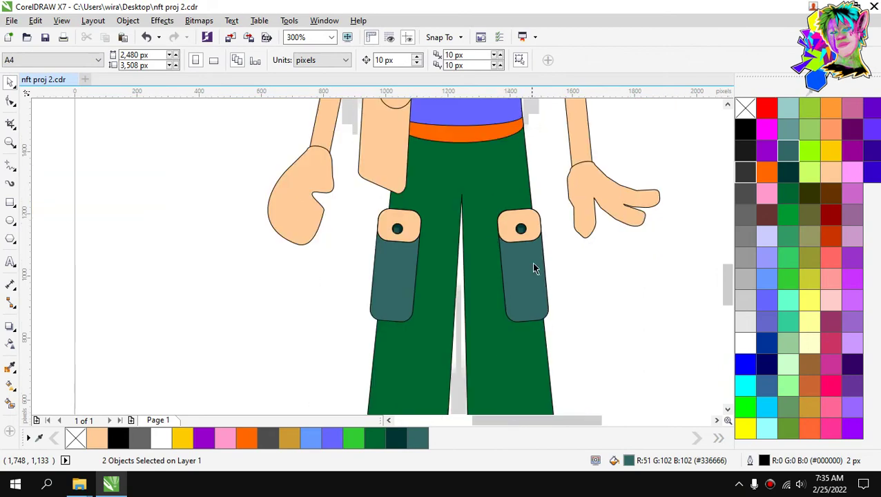
Fill the bodies of both cargo pockets with rust brown #CC6633.
click(508, 279)
shift+click(403, 287)
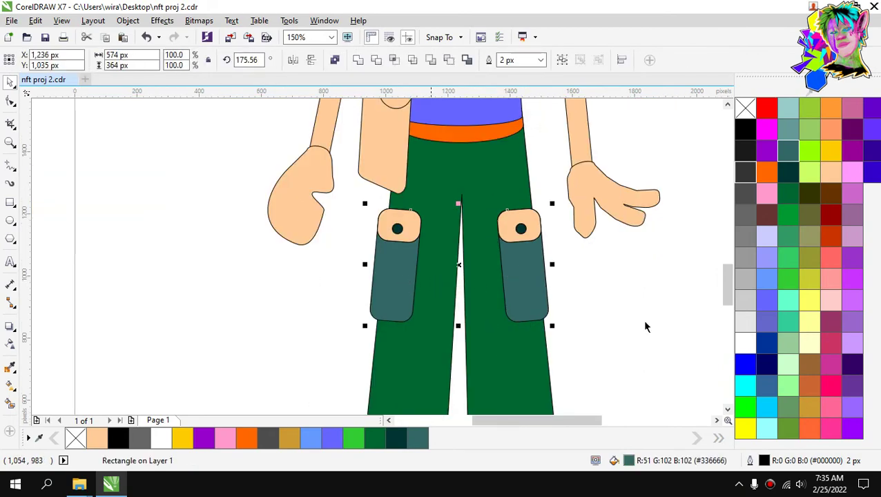
click(807, 383)
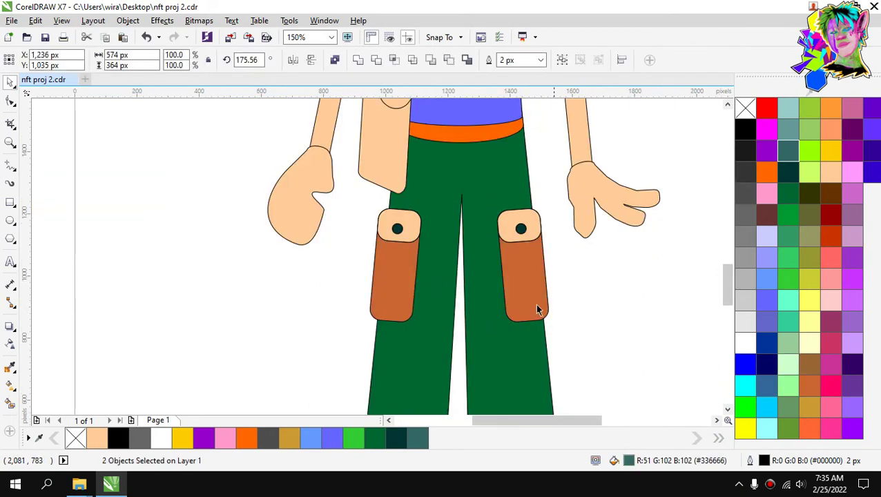
Fill the trousers with medium brown.
click(496, 356)
click(809, 362)
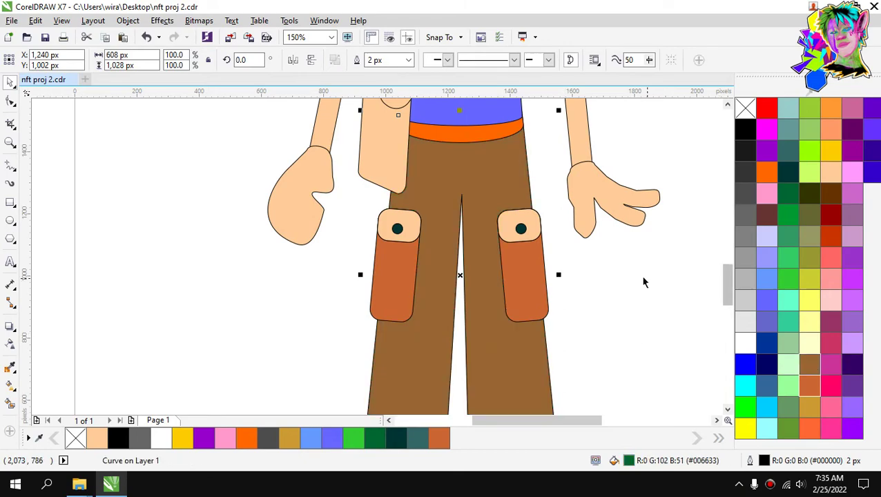
scroll(481, 255, down, 3)
key(Escape)
scroll(491, 250, up, 3)
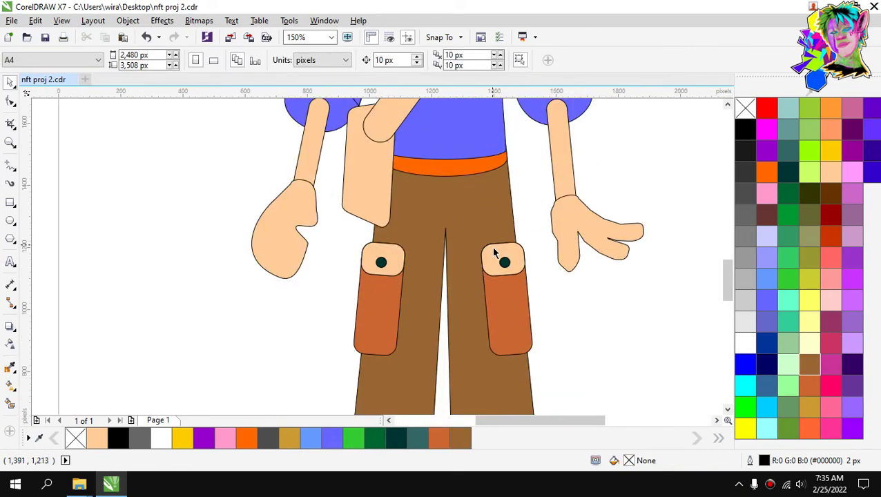
Try brown, rust and golden brown fills on both pocket flaps, settling on bright orange #FF6633.
click(490, 257)
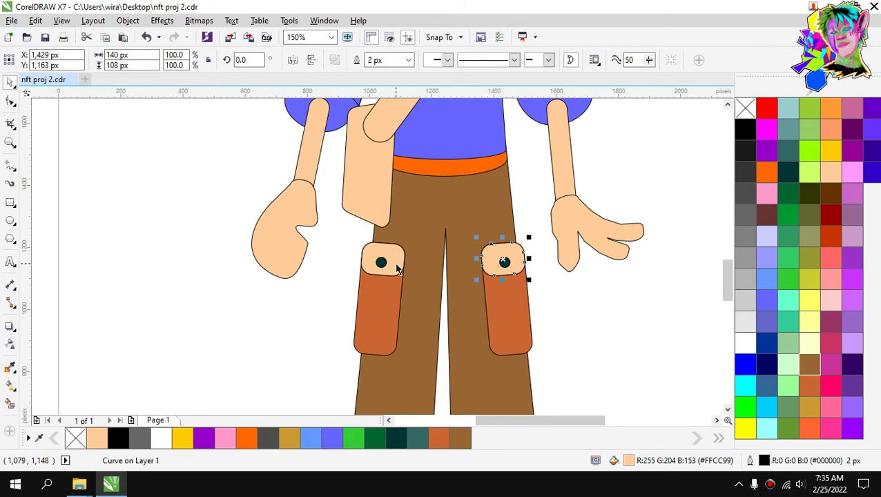
shift+click(396, 269)
click(801, 366)
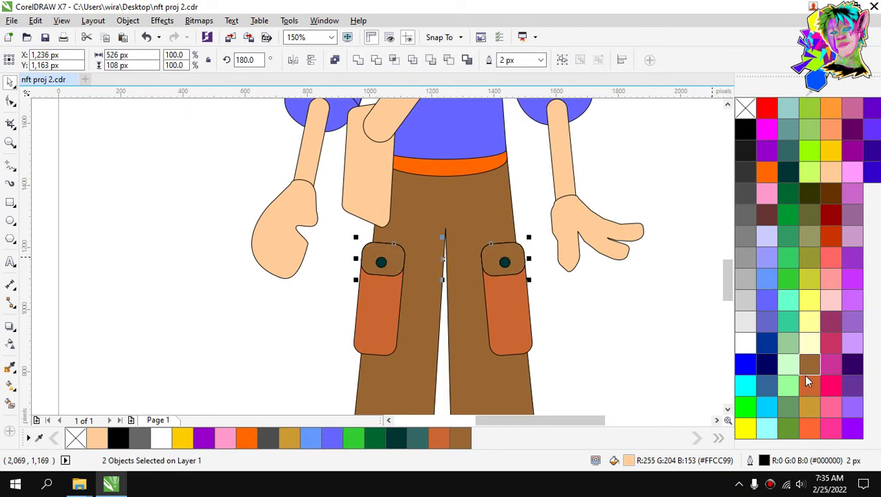
click(802, 378)
click(811, 408)
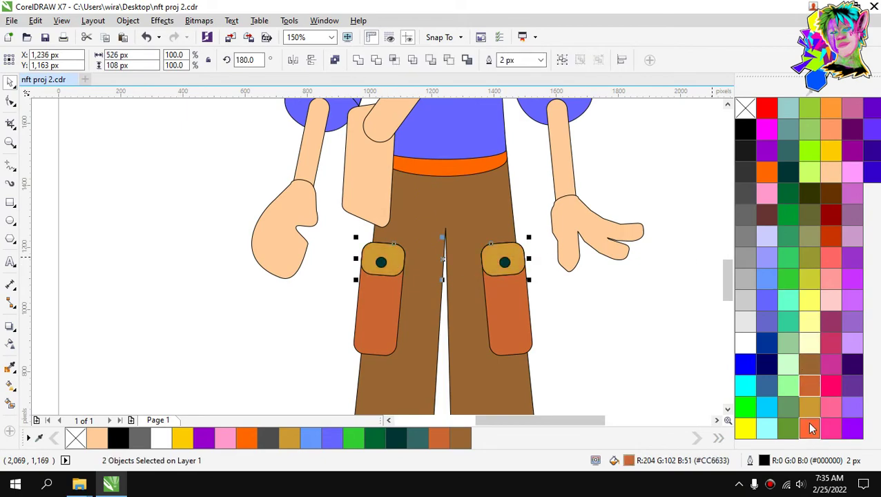
scroll(507, 245, down, 2)
scroll(507, 248, down, 2)
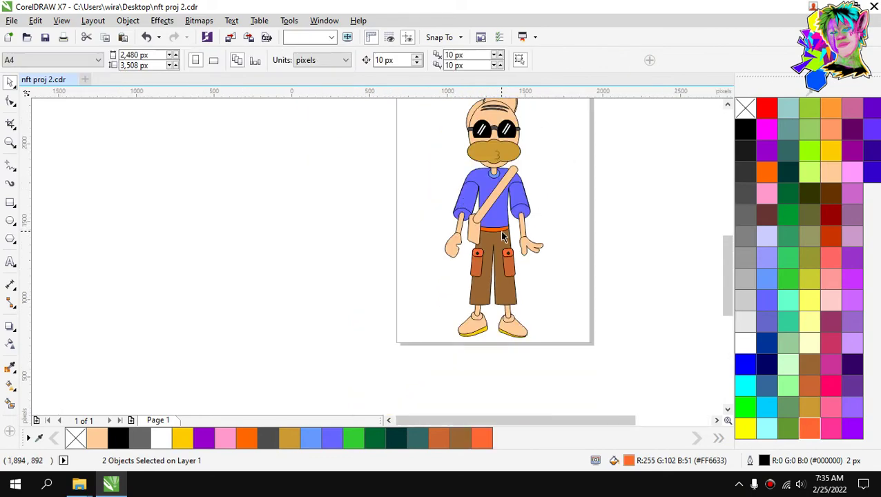
key(Escape)
Fill the right shoe upper and the grouped left shoe and leg with rust brown #CC6633, undoing a trial of golden brown #CC9933.
scroll(513, 319, up, 1)
scroll(512, 319, down, 1)
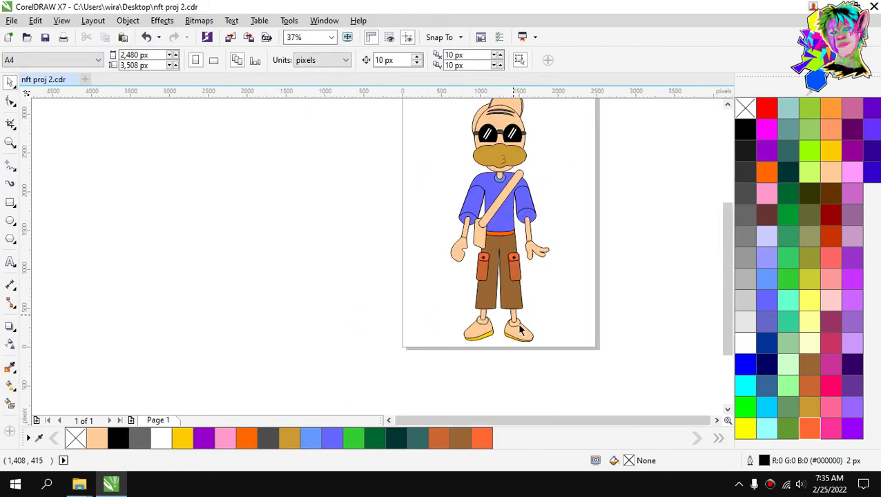
scroll(523, 337, up, 1)
click(519, 334)
scroll(497, 331, up, 1)
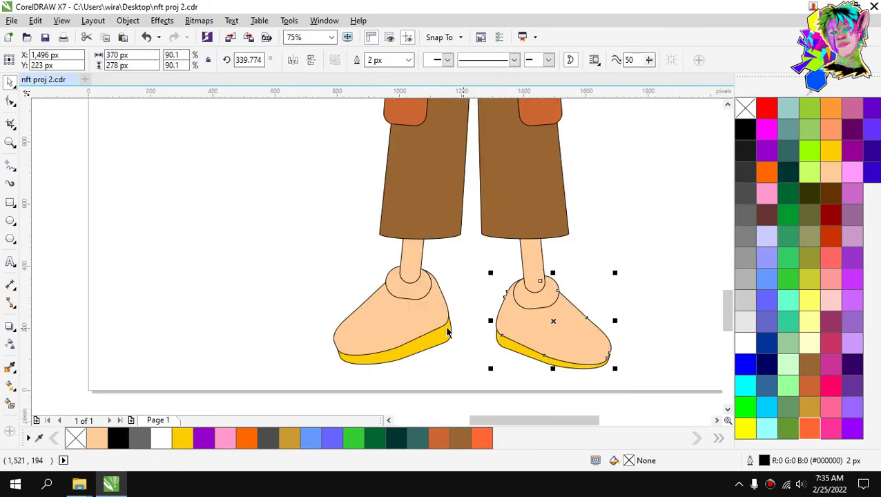
shift+click(411, 323)
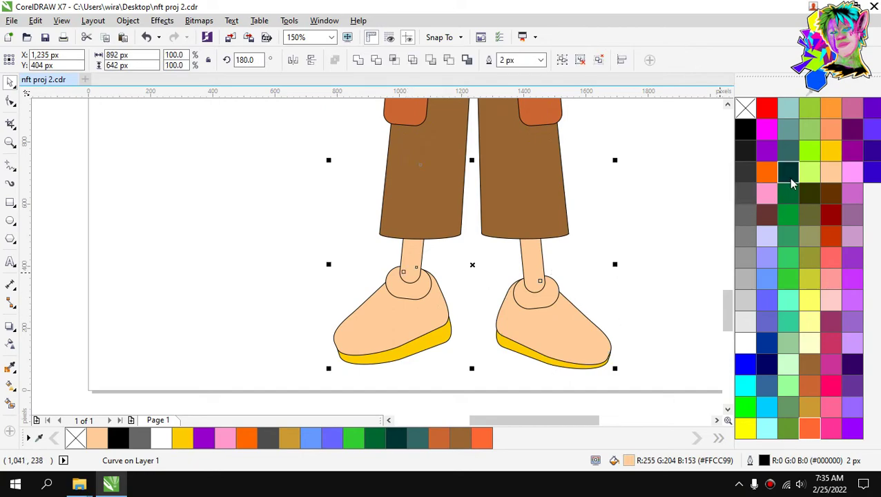
click(809, 387)
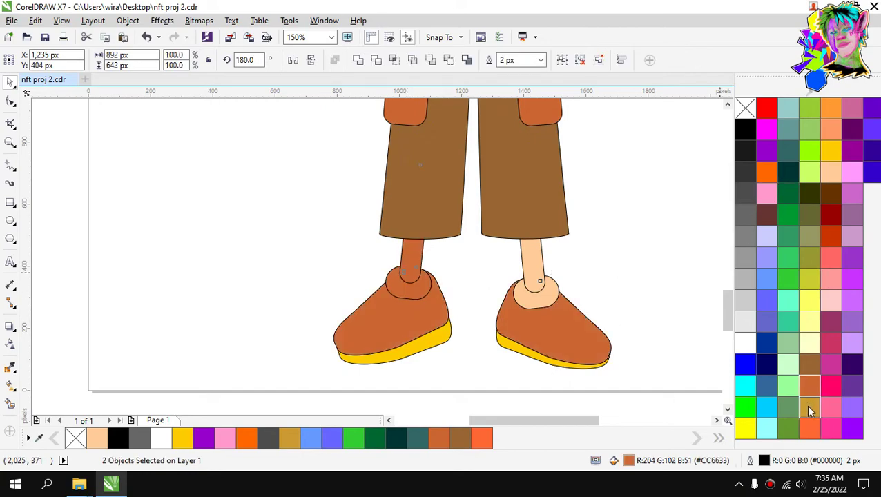
click(809, 408)
key(ctrl+z)
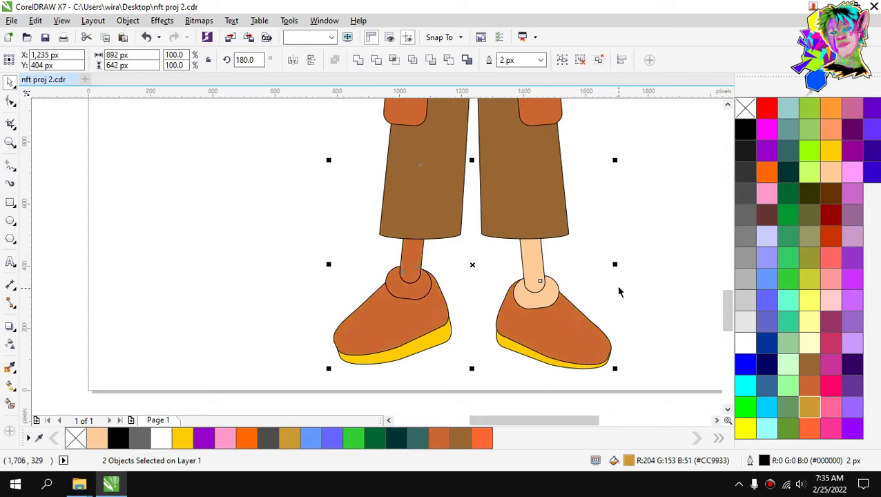
Ungroup the left shoe and leg, and fill the leg with skin tone #FFCC99.
click(634, 268)
click(545, 327)
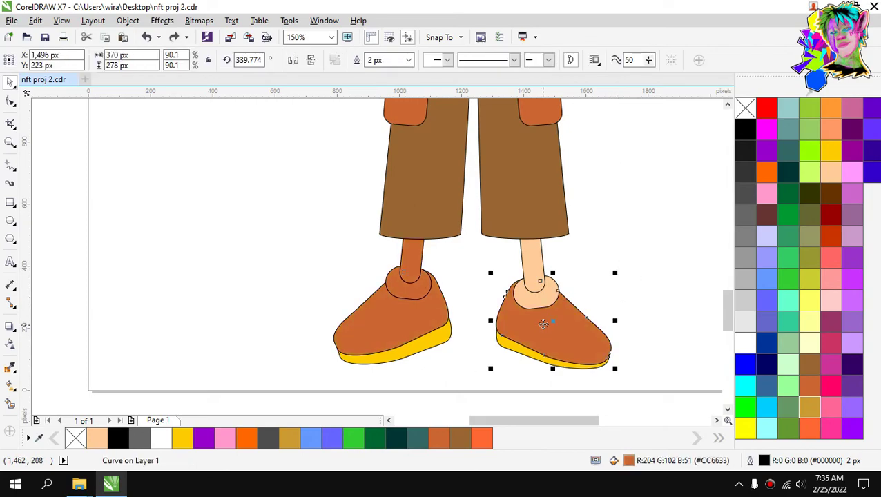
click(619, 268)
click(425, 312)
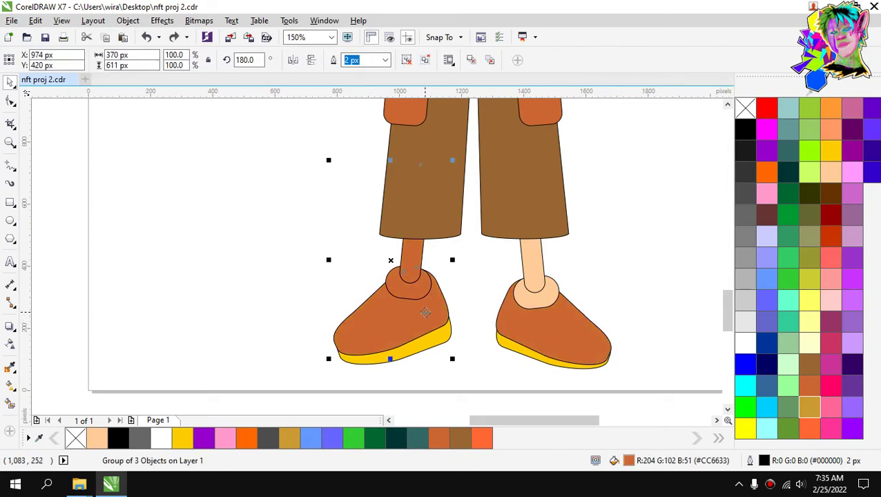
key(ctrl+u)
click(502, 286)
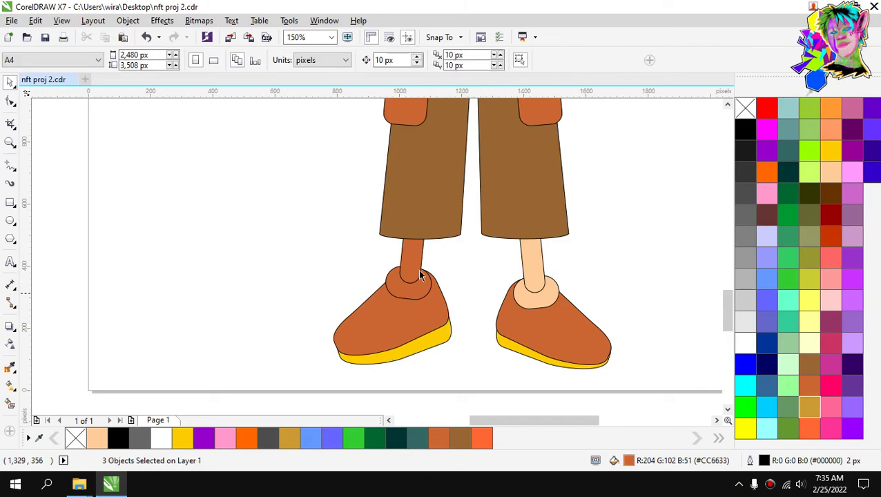
click(412, 257)
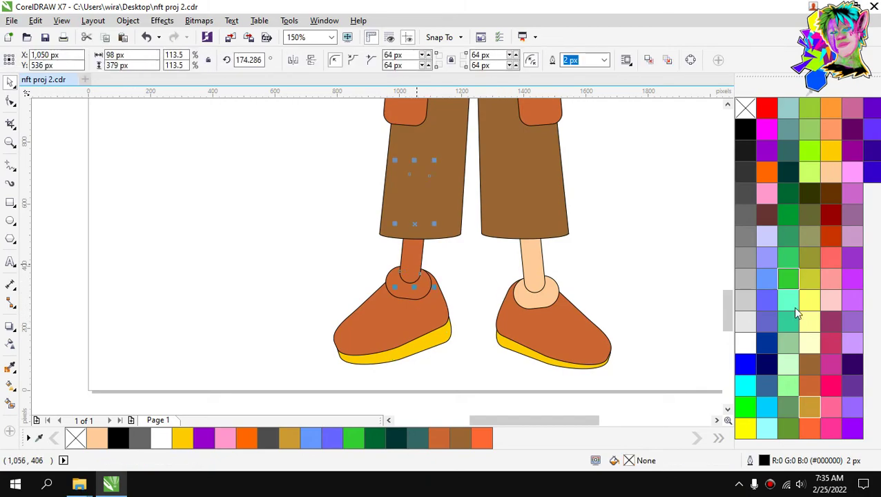
click(830, 172)
click(484, 297)
Try white on the right shoe's ankle collar, then fill the ankle collars of both shoes with light grey.
click(528, 298)
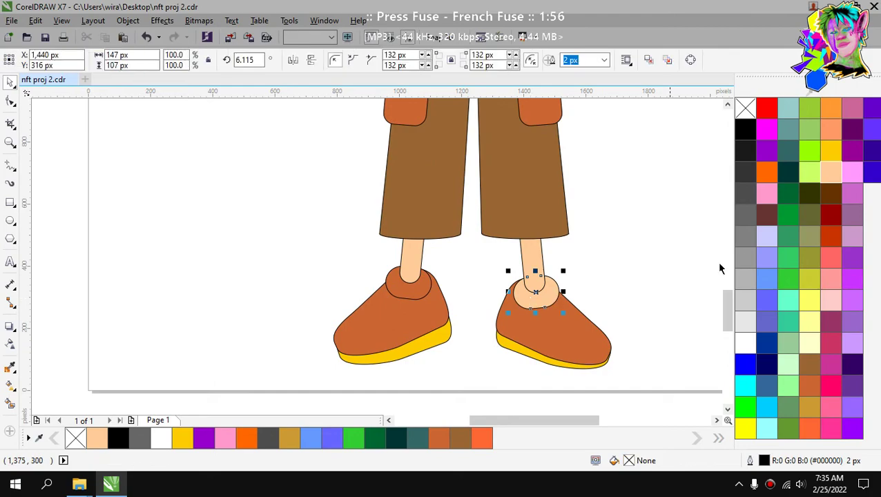
click(745, 349)
click(744, 321)
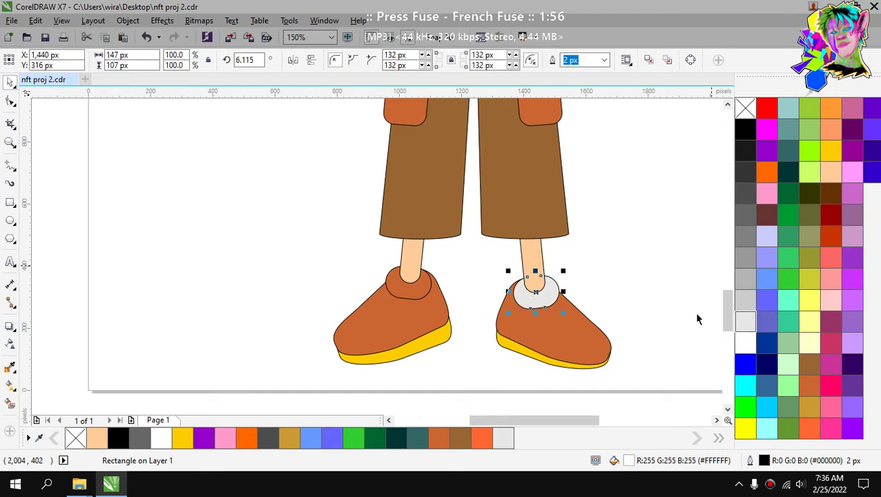
click(416, 292)
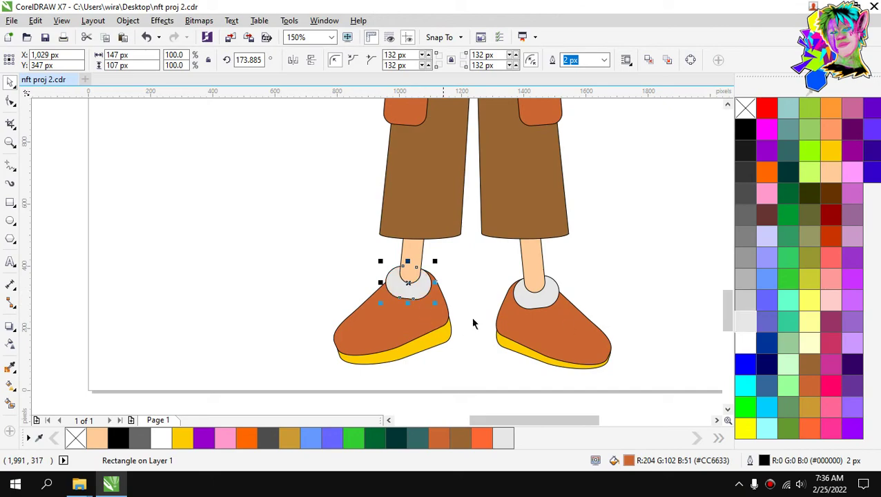
click(436, 314)
click(476, 296)
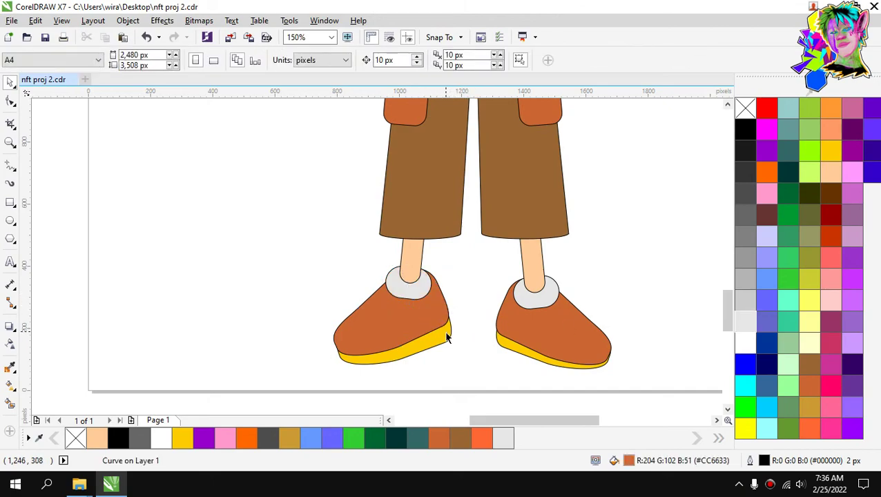
Fill the soles of both shoes with dark grey.
click(446, 334)
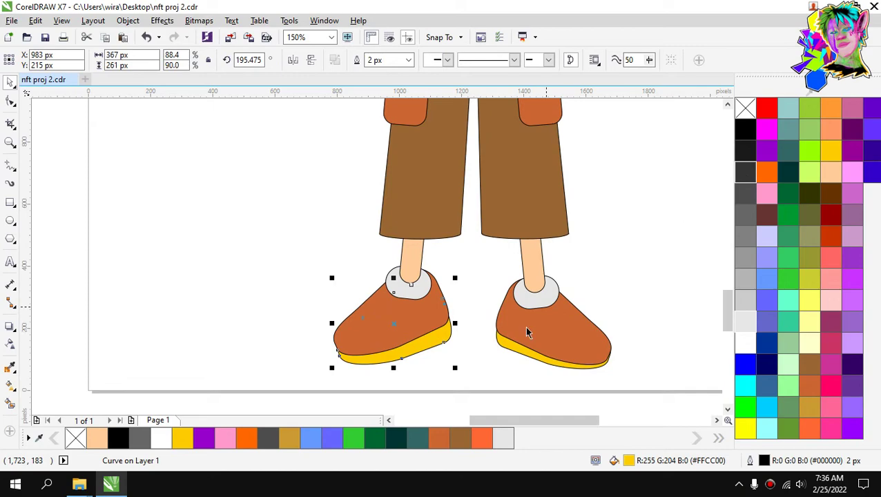
click(744, 171)
click(539, 356)
click(744, 171)
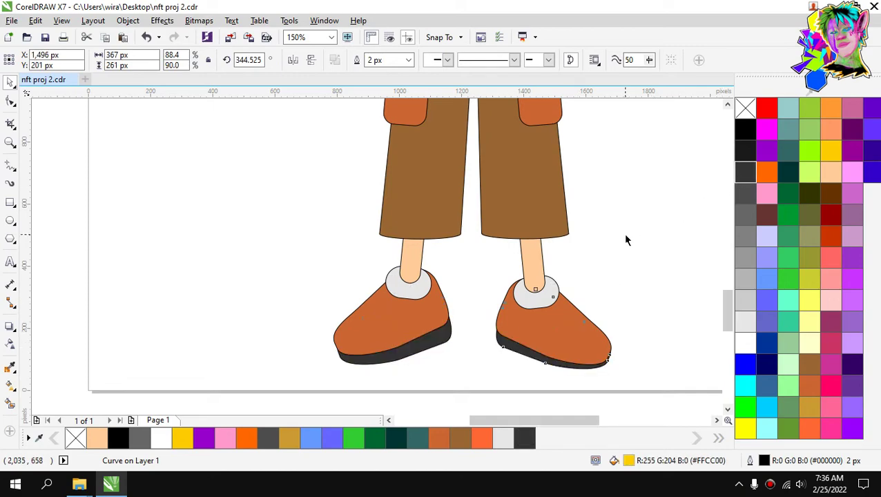
click(625, 235)
scroll(520, 294, down, 2)
scroll(520, 167, up, 1)
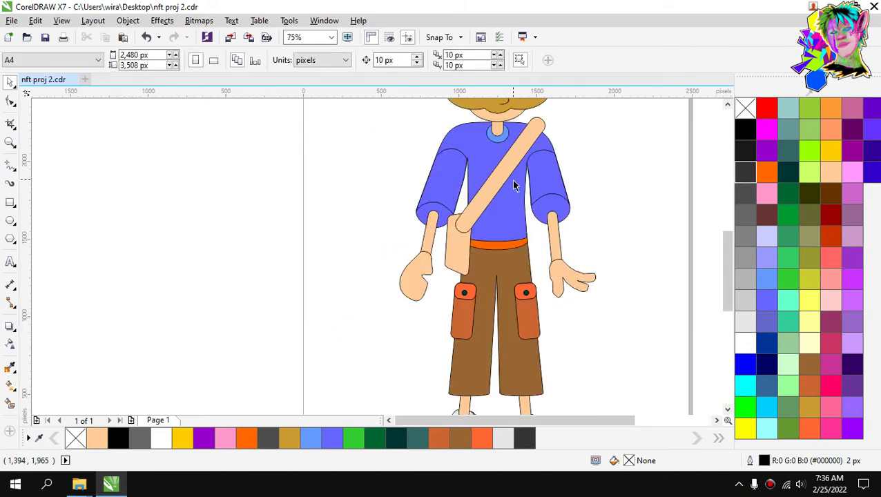
scroll(513, 185, down, 1)
scroll(494, 202, up, 1)
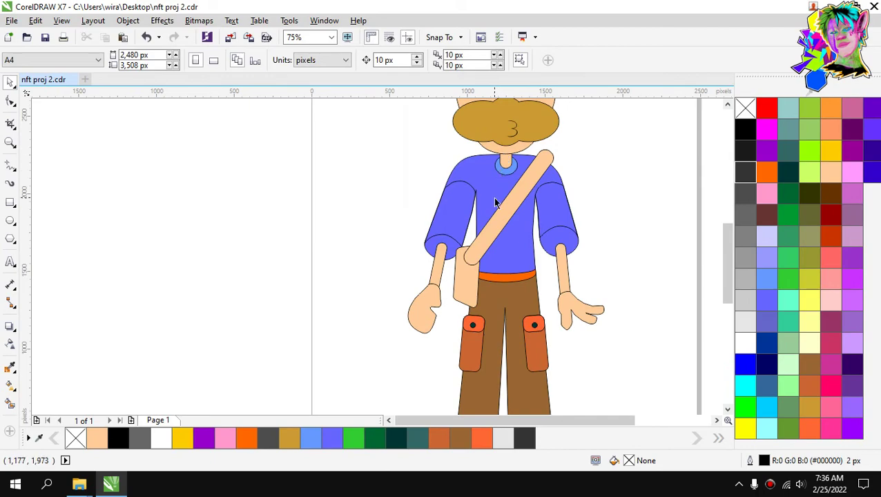
Fill the beard with orange #FF9933.
scroll(495, 202, up, 1)
scroll(493, 195, down, 2)
scroll(510, 164, up, 1)
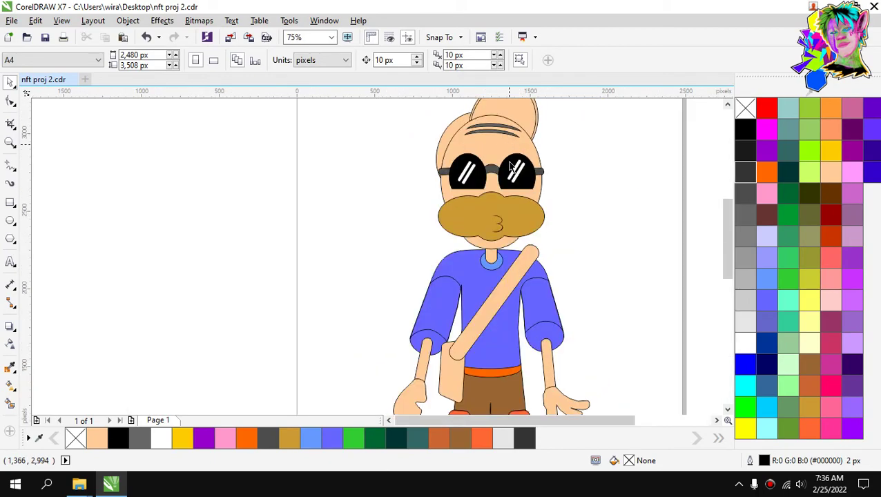
click(509, 214)
scroll(509, 214, up, 1)
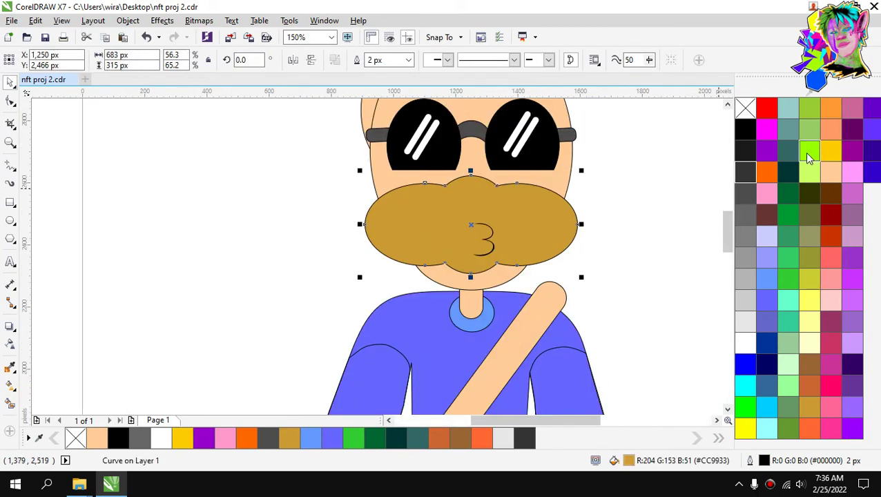
click(831, 108)
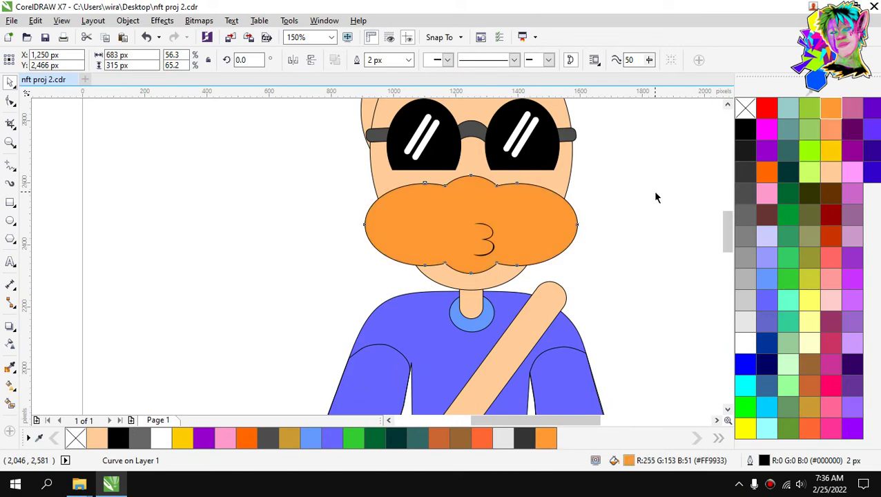
key(Escape)
scroll(489, 207, down, 1)
scroll(491, 149, up, 1)
scroll(491, 168, down, 2)
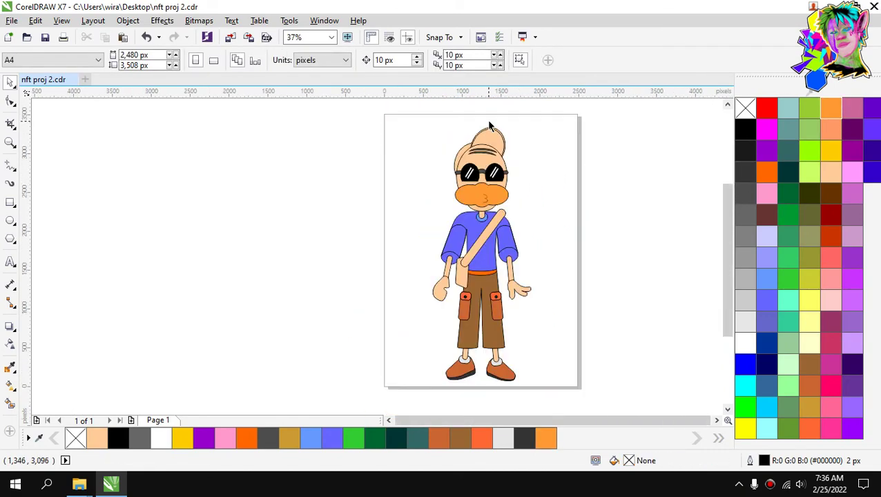
Undo the accidental move of the grouped ovals above the forehead, ungroup them, and fill the inner oval with orange #FF9933 after trying #FF9966.
scroll(494, 174, up, 2)
click(494, 174)
scroll(490, 170, up, 1)
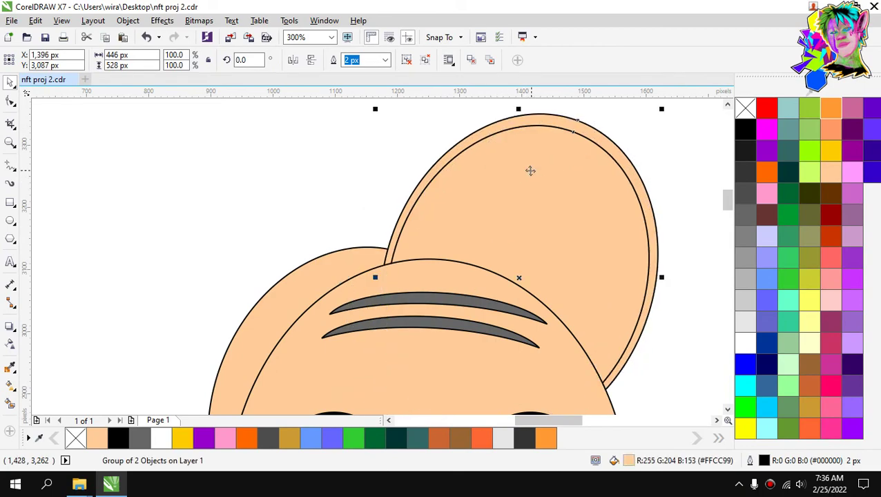
key(ctrl+z)
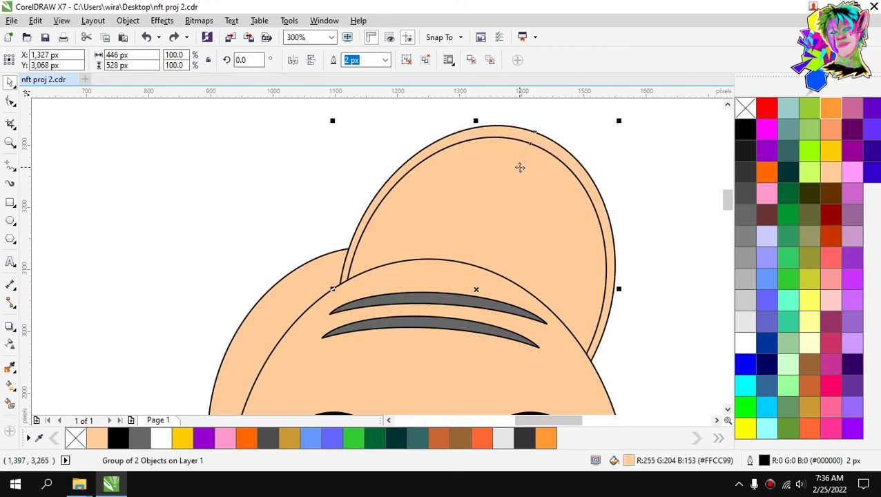
key(ctrl+u)
key(Escape)
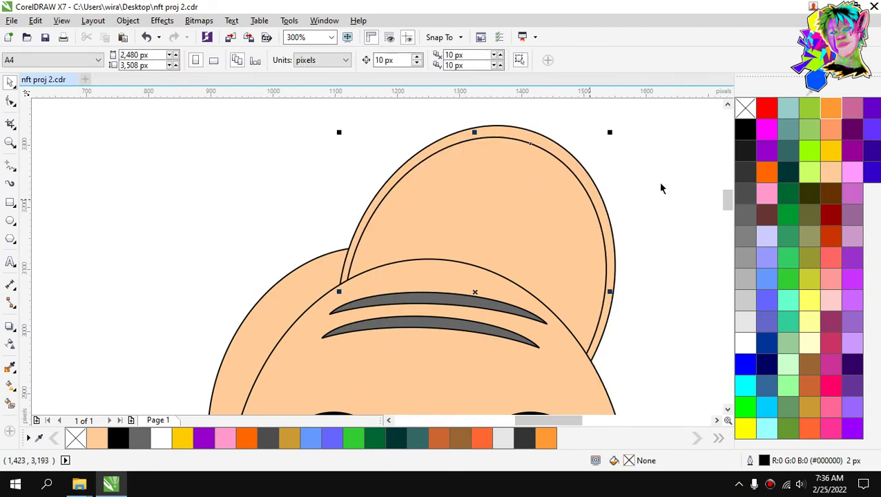
click(830, 127)
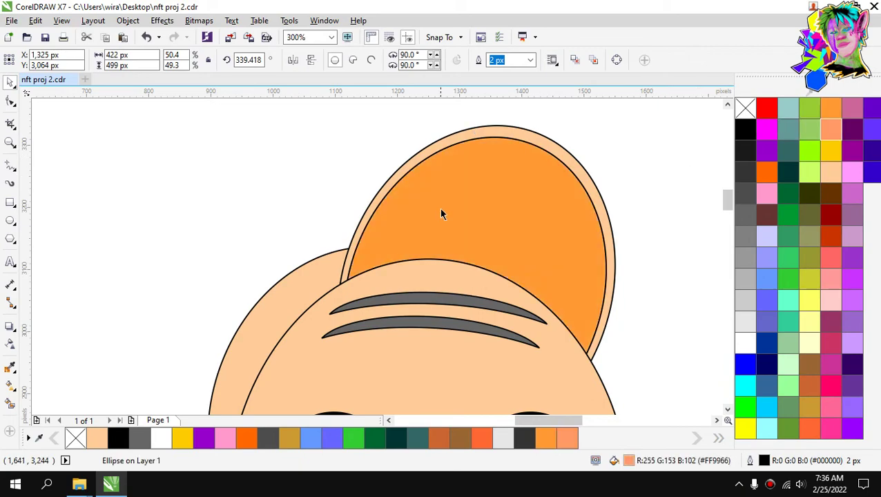
Fill the curved shape behind the head and the outer oval above the forehead with dark brown #663300.
scroll(442, 214, down, 3)
scroll(406, 241, up, 1)
click(403, 235)
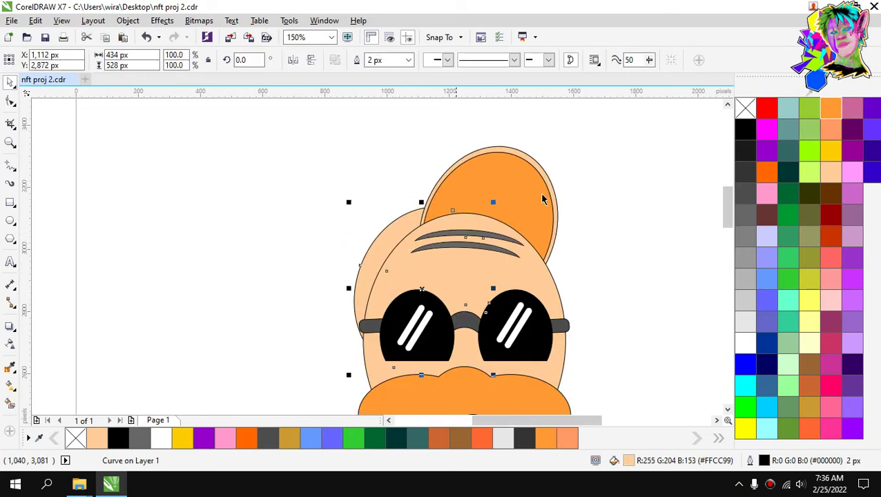
click(830, 195)
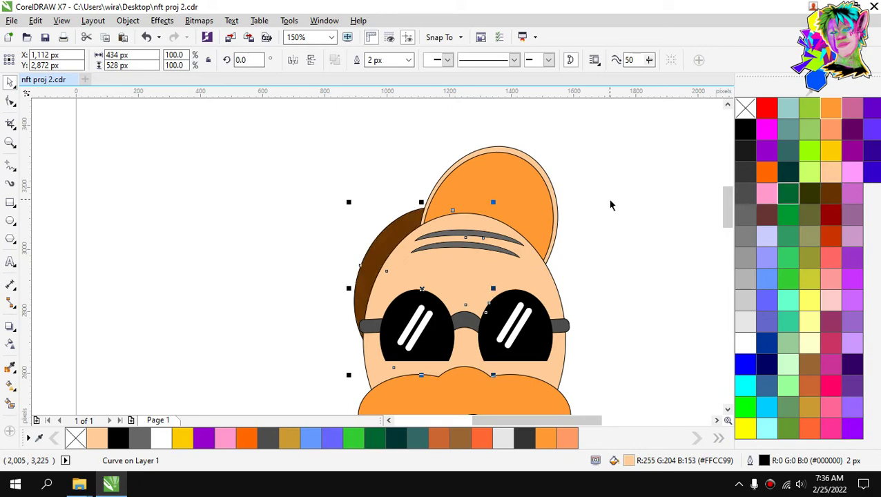
scroll(499, 152, up, 2)
click(497, 155)
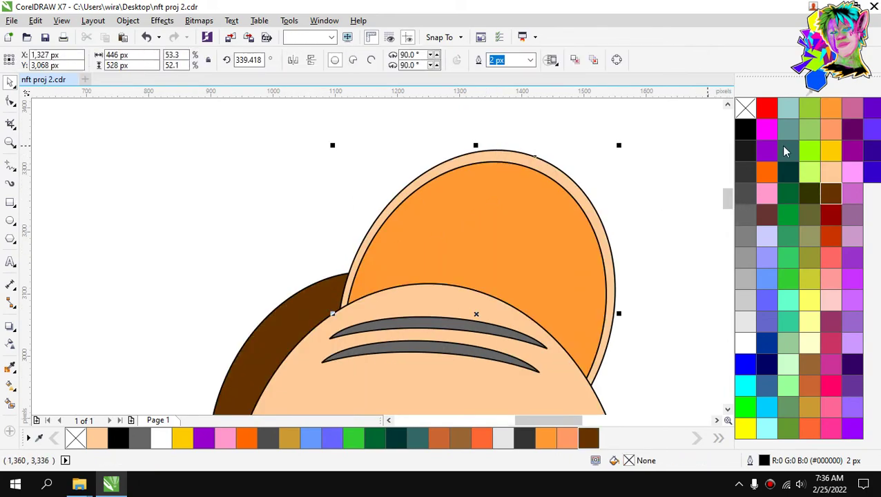
click(830, 195)
scroll(549, 206, down, 5)
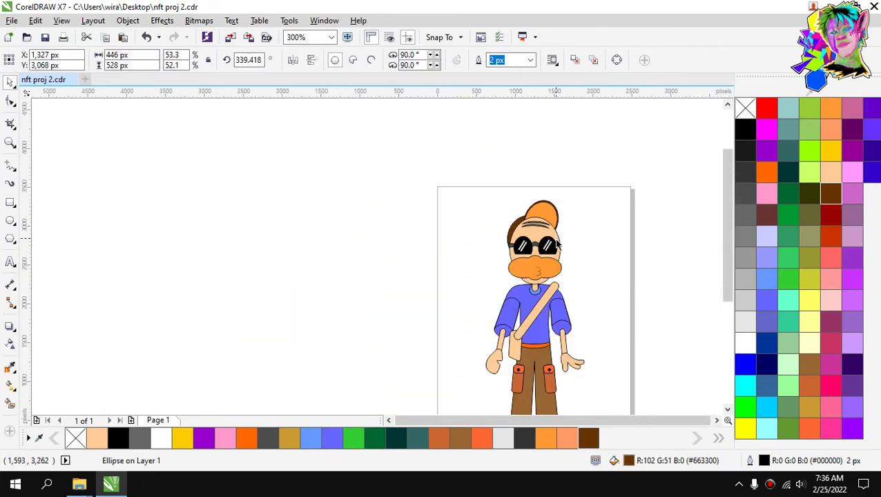
key(Escape)
Examine the coloured character from head to shoes for parts that still need colour.
scroll(553, 238, up, 3)
scroll(555, 241, down, 3)
scroll(562, 359, up, 3)
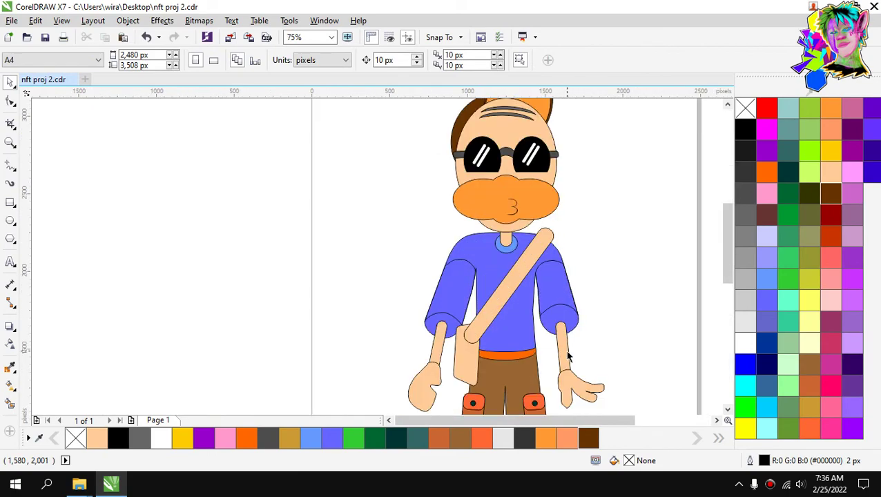
scroll(567, 356, down, 2)
scroll(571, 373, up, 3)
scroll(527, 368, down, 4)
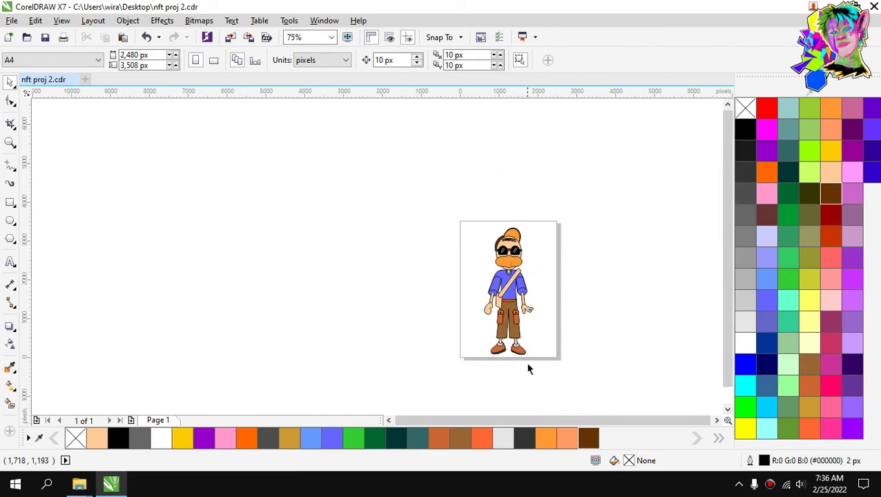
scroll(527, 368, up, 3)
scroll(526, 348, down, 3)
scroll(505, 246, up, 3)
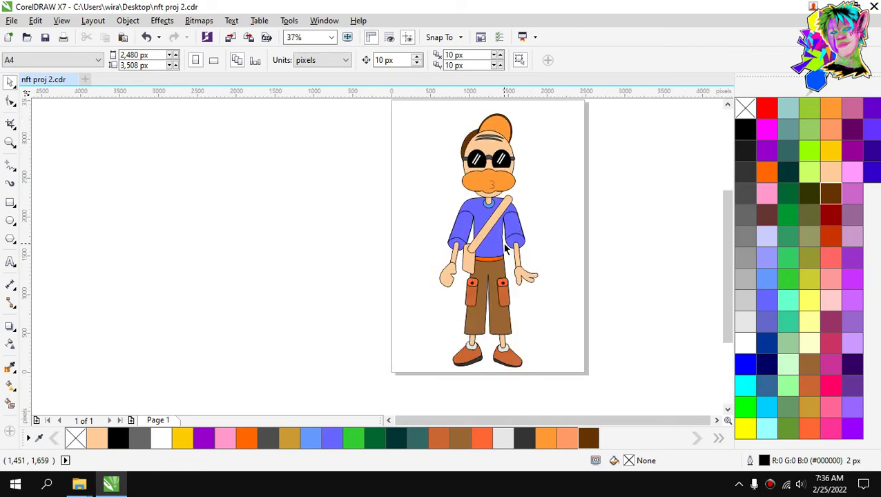
scroll(505, 239, down, 3)
scroll(506, 200, up, 3)
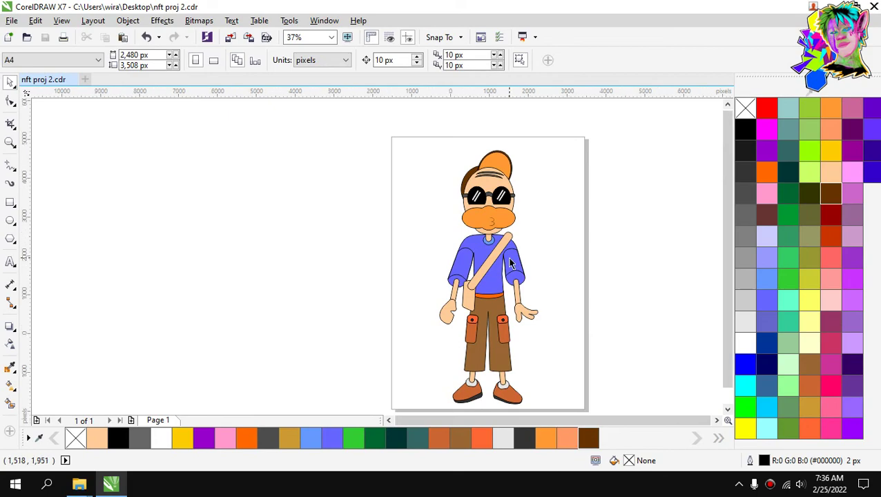
scroll(531, 255, down, 3)
scroll(537, 263, up, 3)
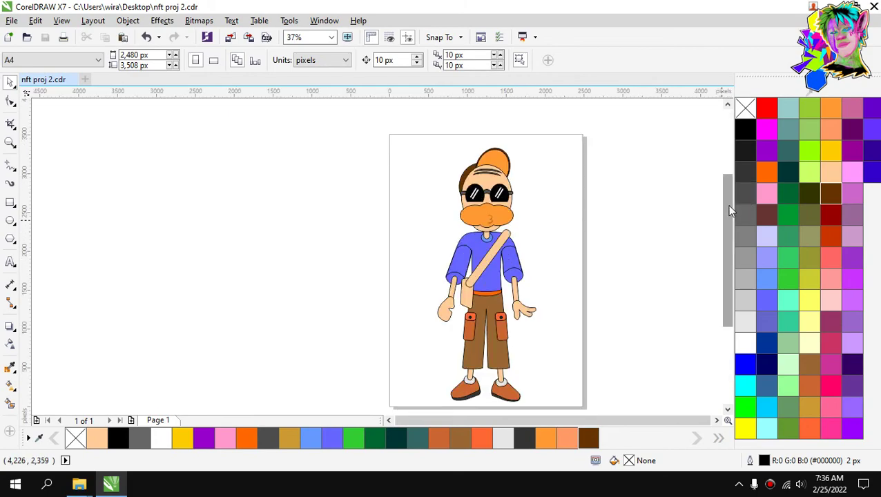
drag(726, 205, 726, 209)
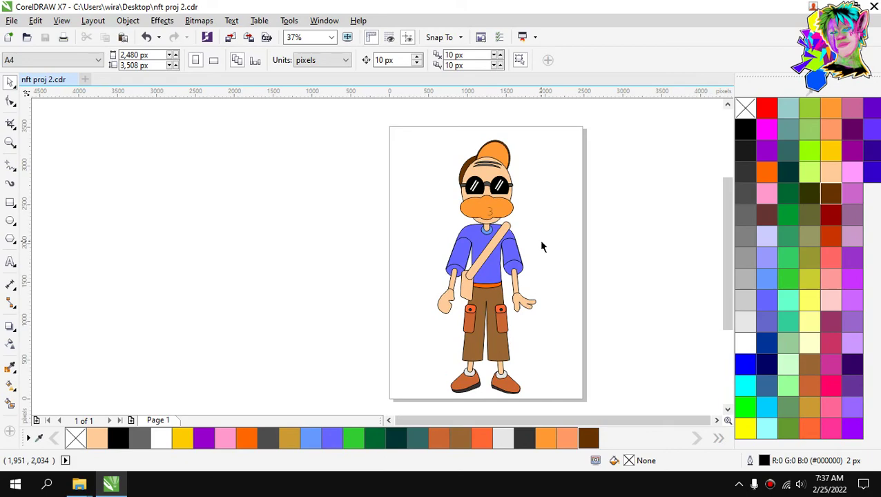
scroll(541, 246, down, 2)
scroll(534, 231, up, 2)
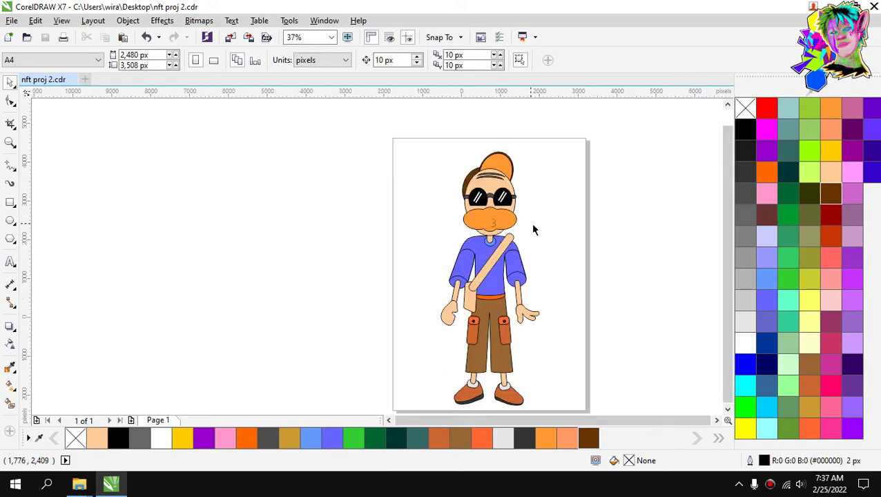
scroll(552, 231, down, 2)
scroll(545, 228, up, 2)
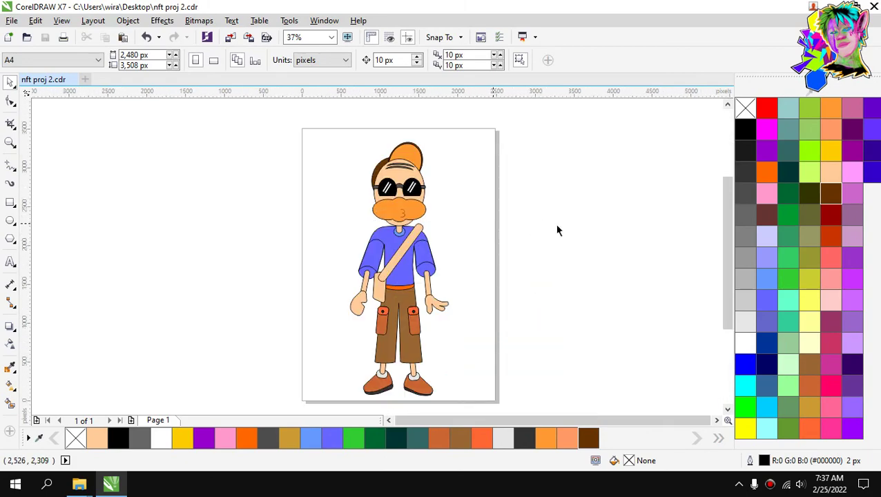
scroll(718, 206, down, 1)
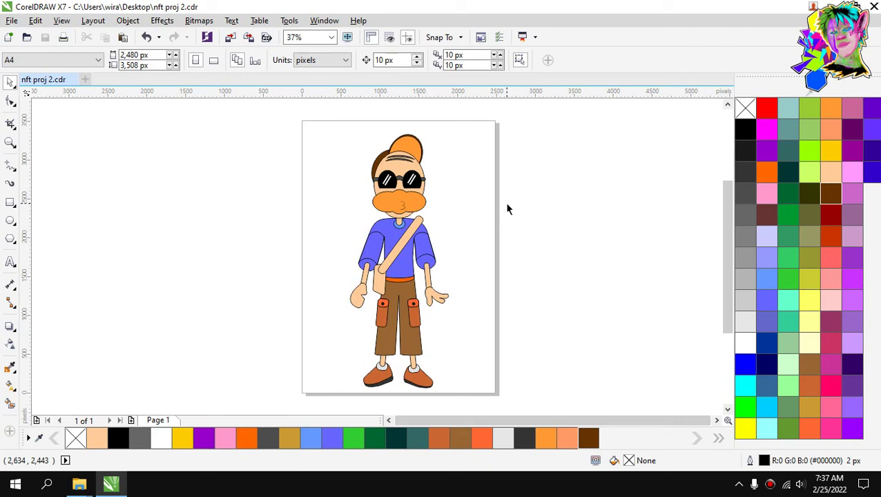
drag(305, 123, 281, 104)
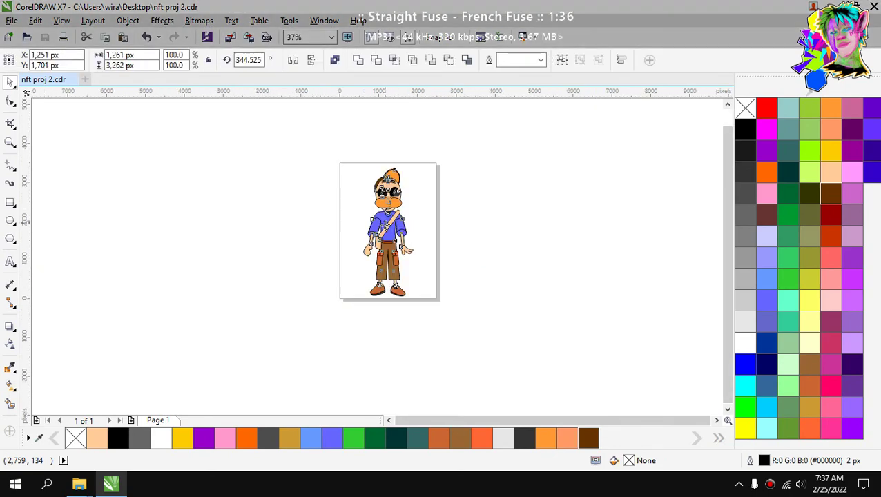
scroll(384, 221, up, 2)
key(Escape)
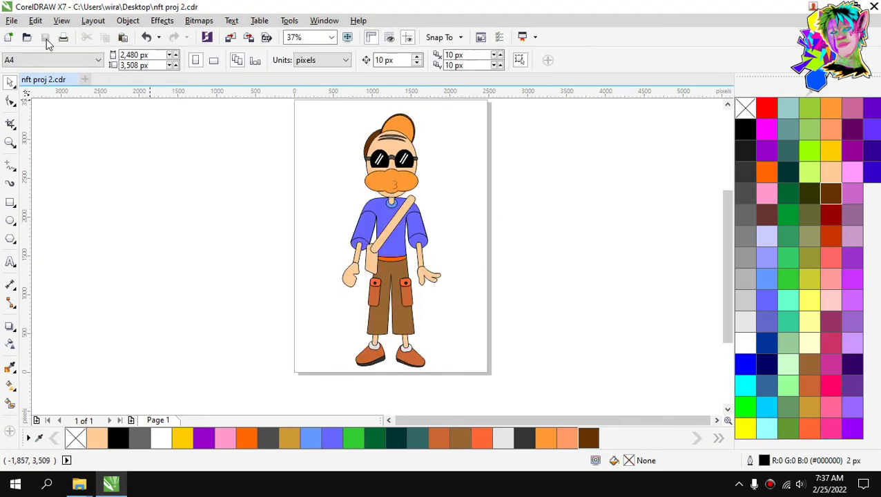
scroll(344, 179, down, 2)
scroll(362, 161, up, 2)
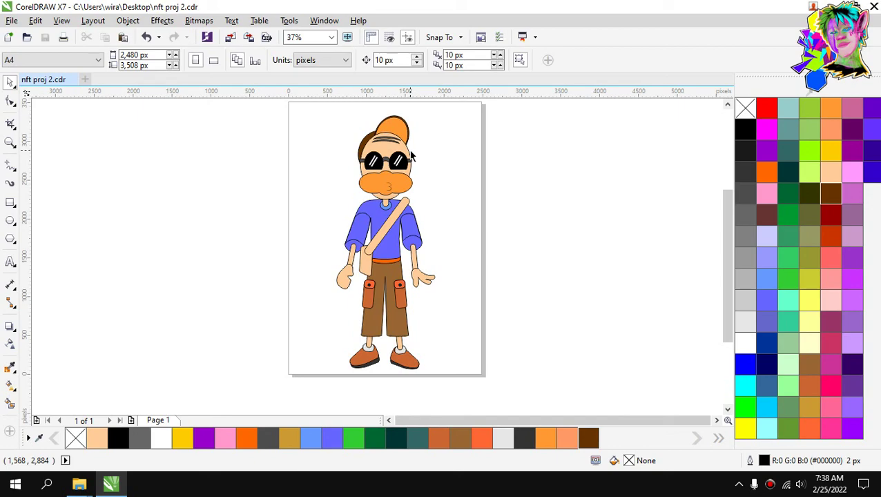
Fill the shoulder bag and its strap with dark brown #663300, after trying maroon on the strap.
scroll(411, 156, up, 1)
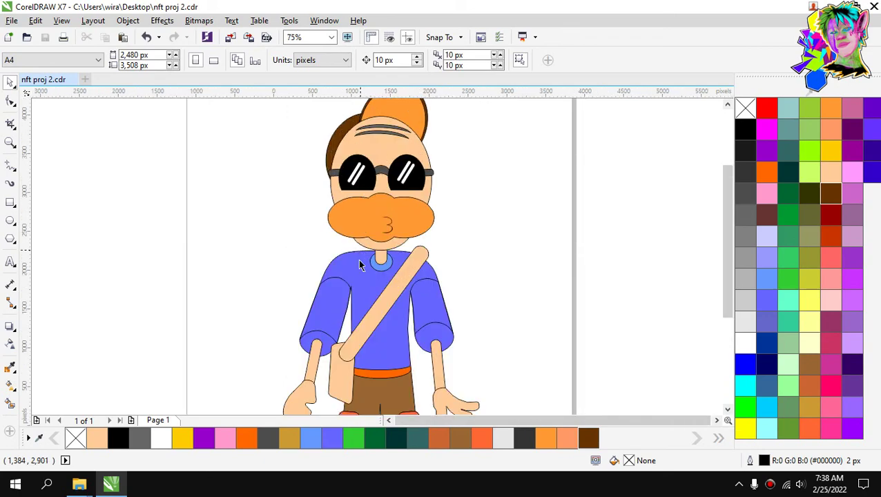
scroll(357, 313, up, 1)
click(356, 313)
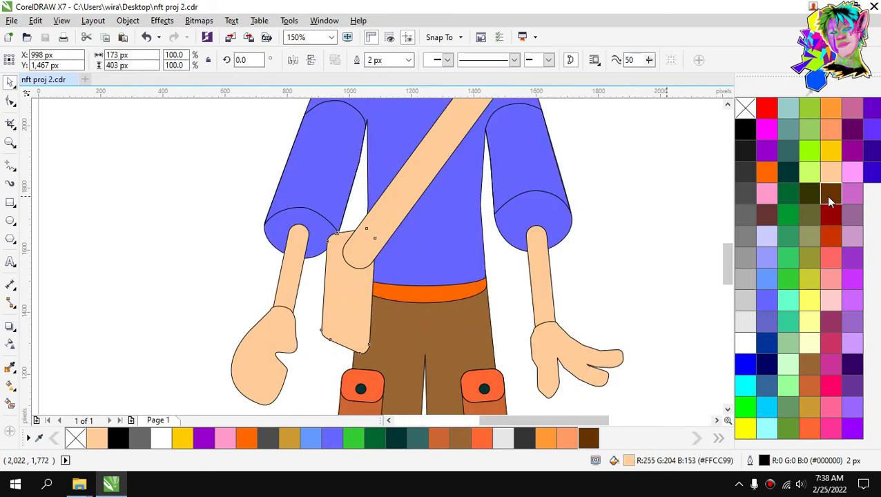
click(826, 195)
key(Tab)
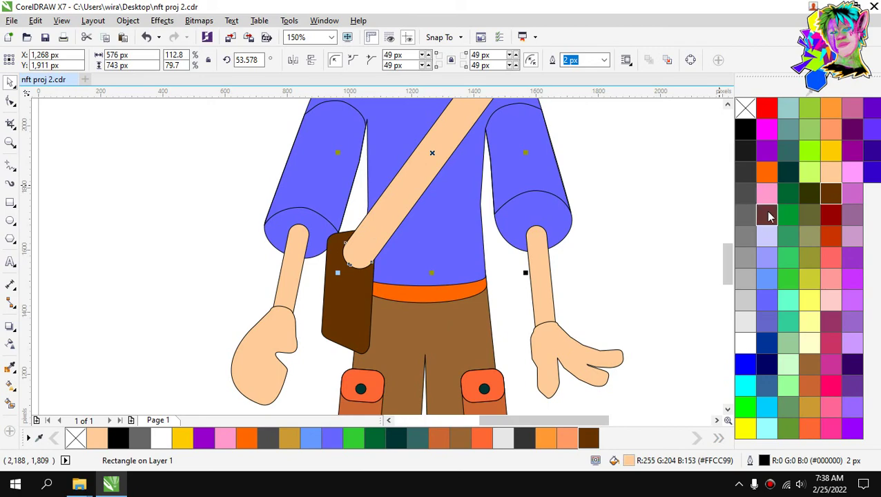
click(766, 214)
click(830, 196)
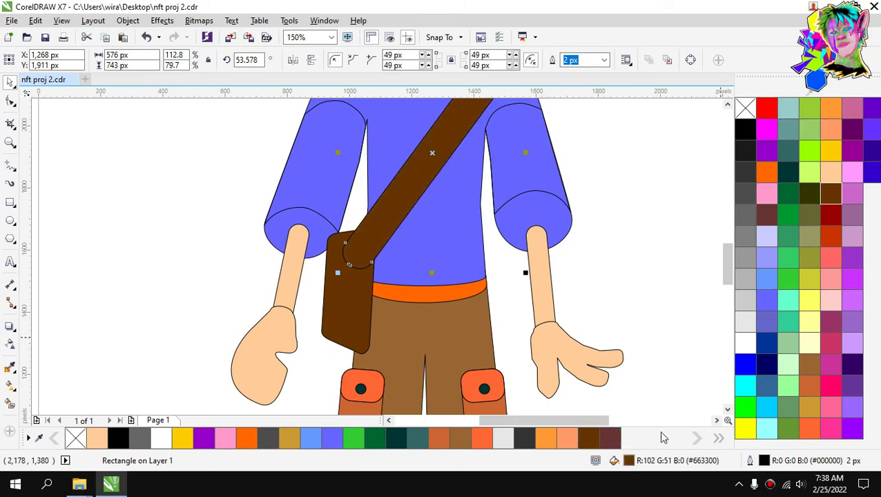
click(576, 315)
click(411, 233)
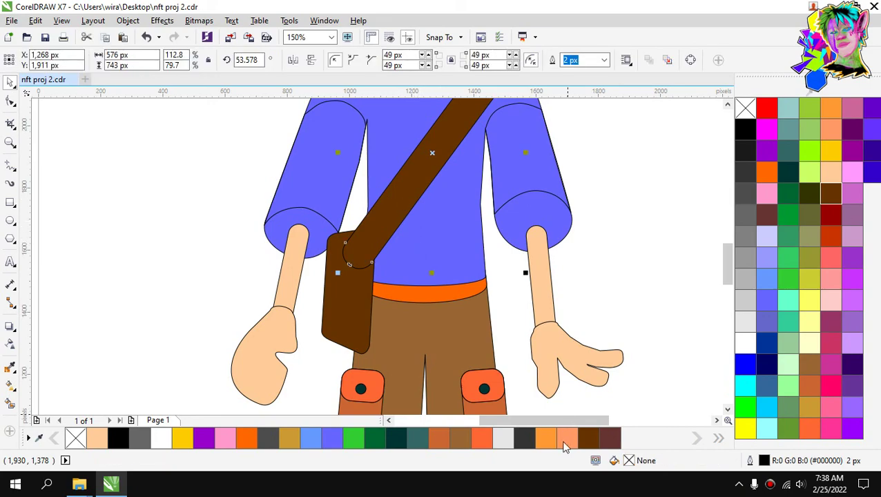
click(566, 437)
drag(831, 195, 423, 210)
Check the bag and strap colours against the rest of the outfit, close up and on the whole page.
scroll(423, 211, down, 3)
scroll(423, 209, up, 2)
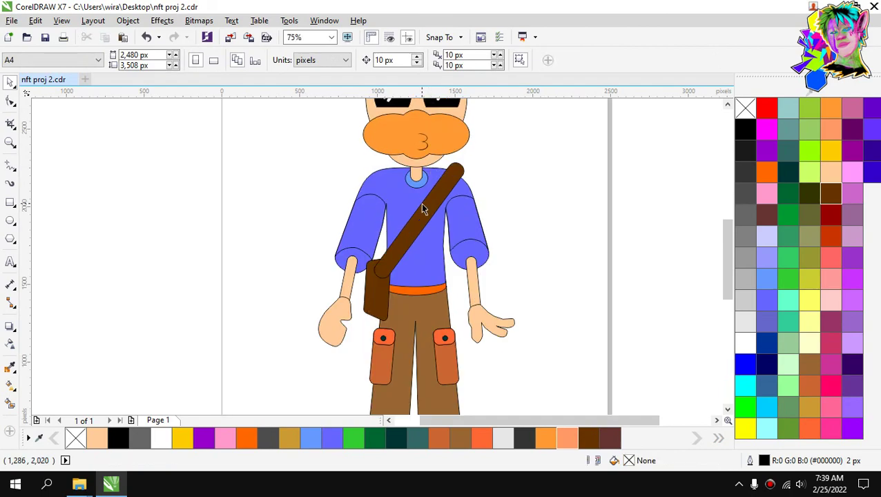
scroll(423, 207, down, 2)
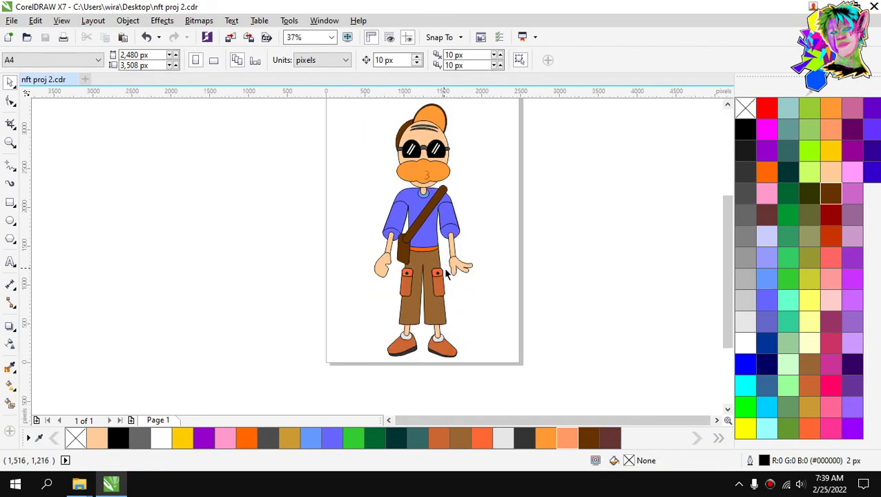
scroll(434, 297, up, 2)
scroll(434, 300, down, 2)
scroll(432, 304, up, 2)
scroll(432, 304, down, 3)
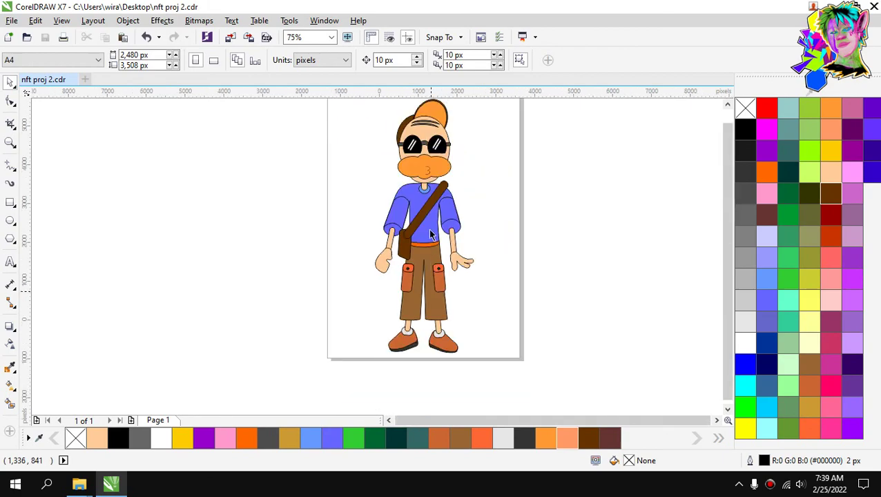
scroll(426, 249, up, 3)
scroll(468, 233, down, 3)
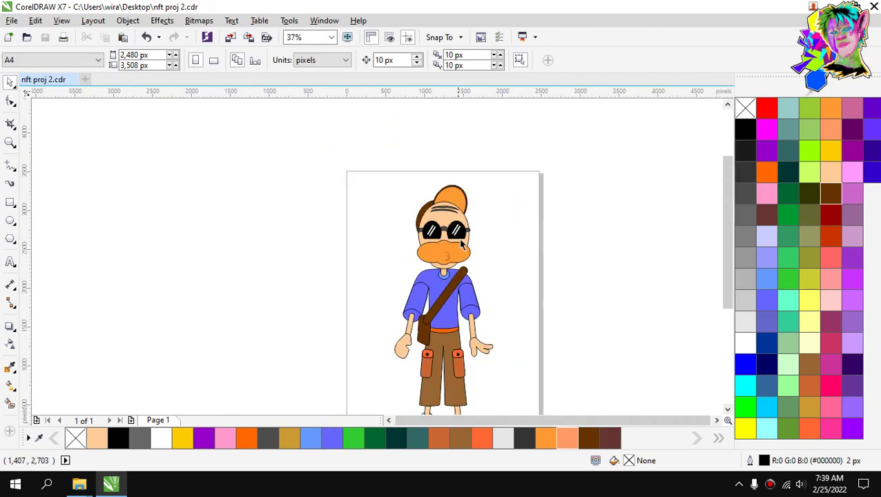
scroll(464, 290, up, 1)
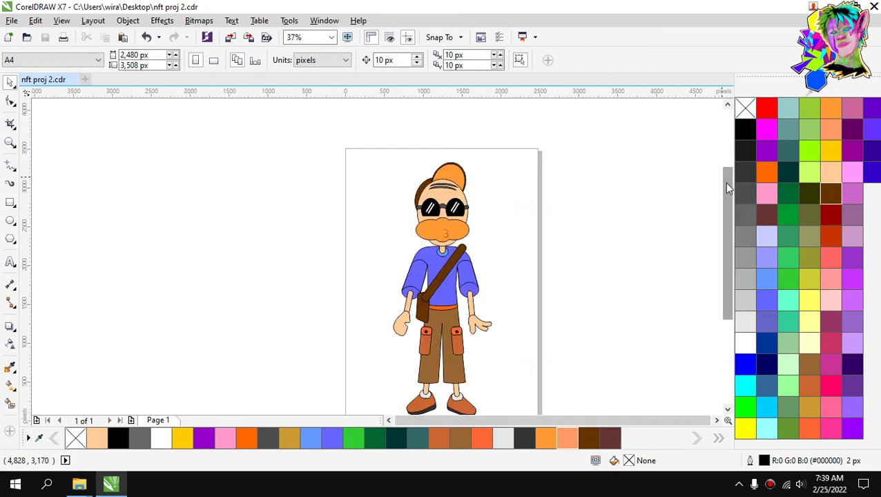
drag(724, 182, 724, 198)
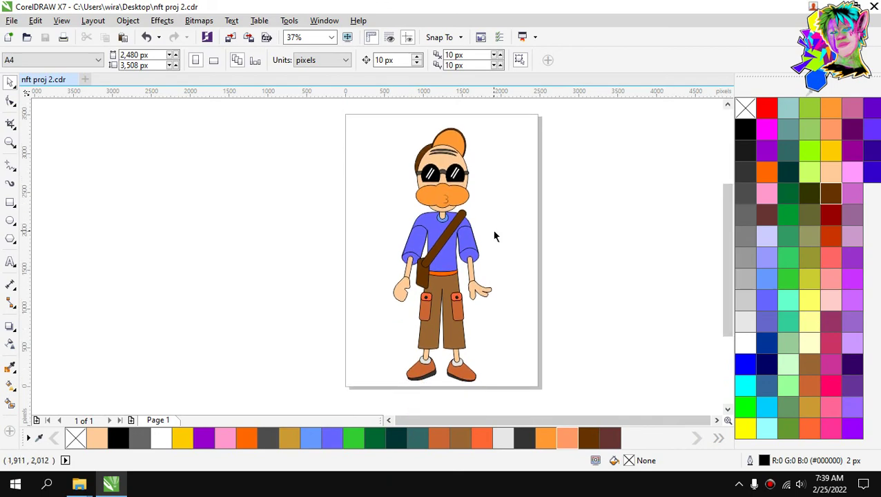